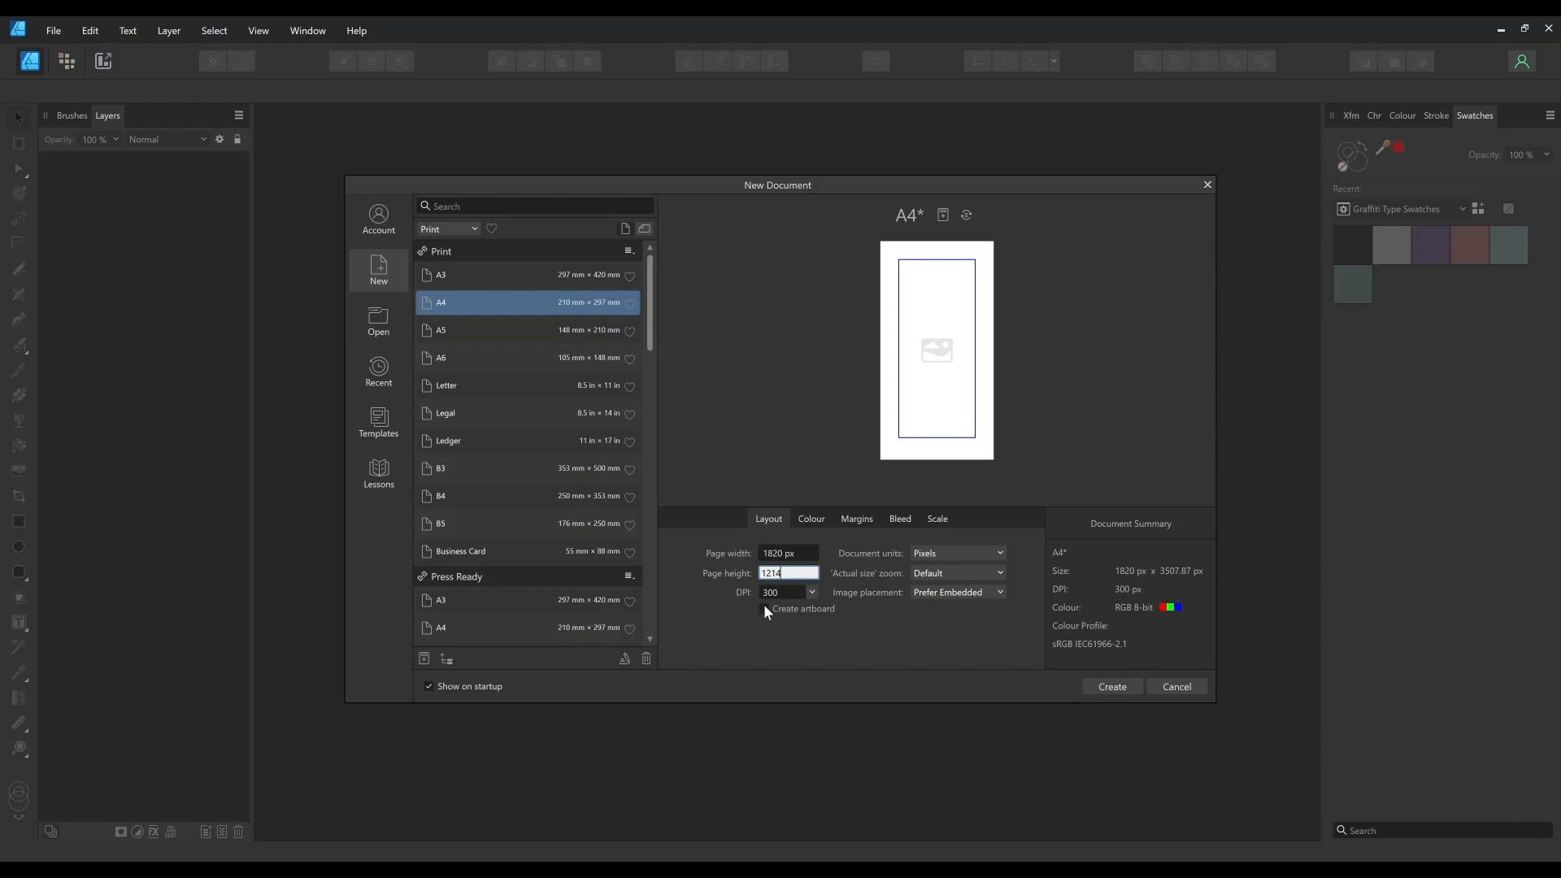
# Enable the artboard option and create the new 1820 × 1214 px document.
pyautogui.click(765, 609)
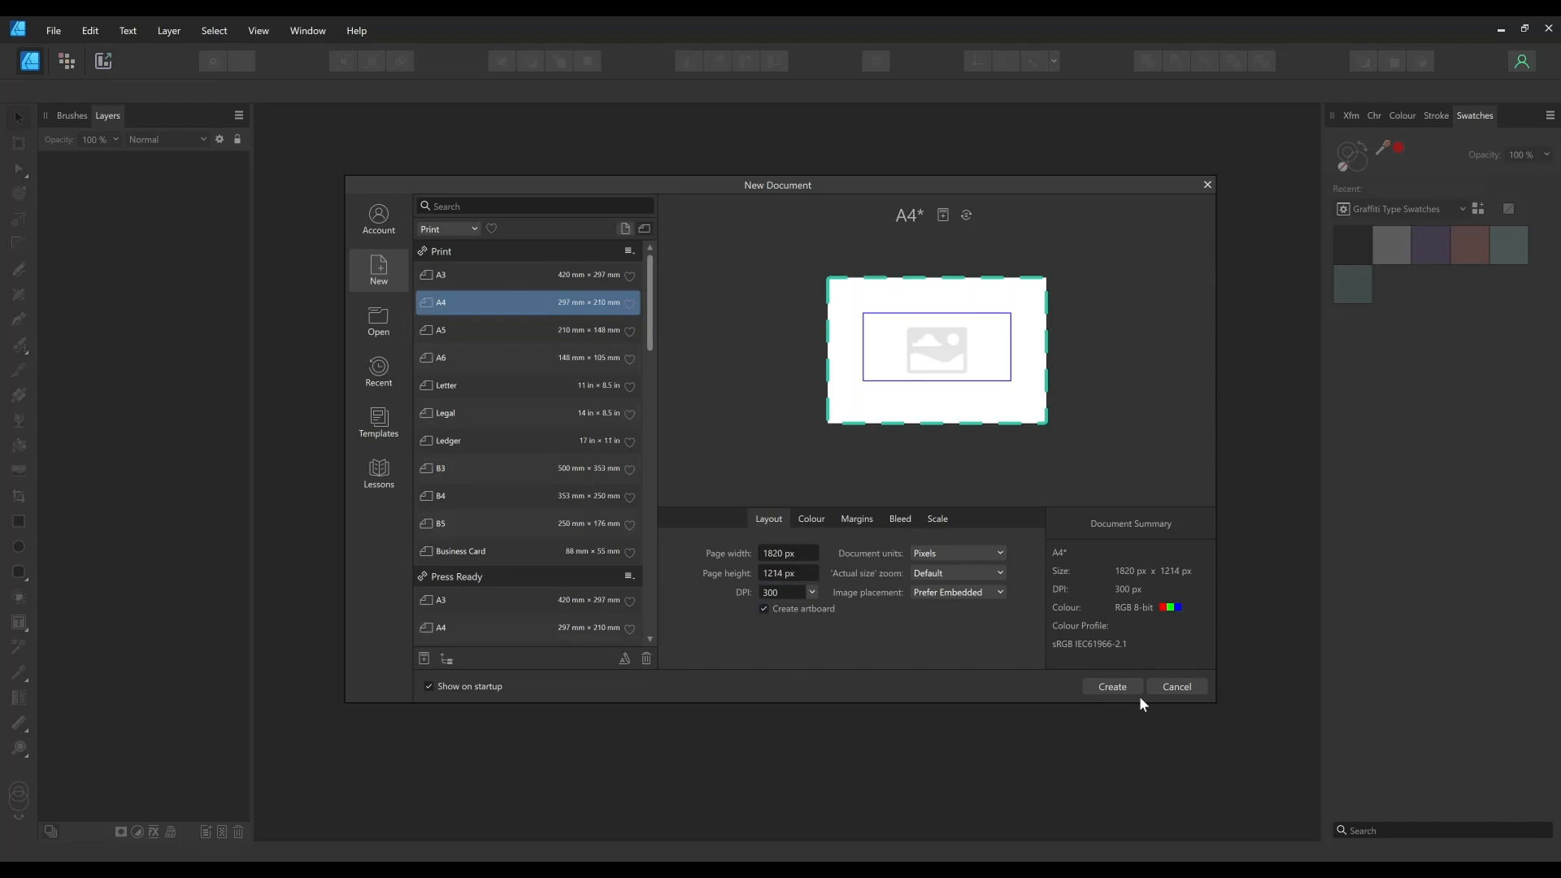
pyautogui.click(1112, 687)
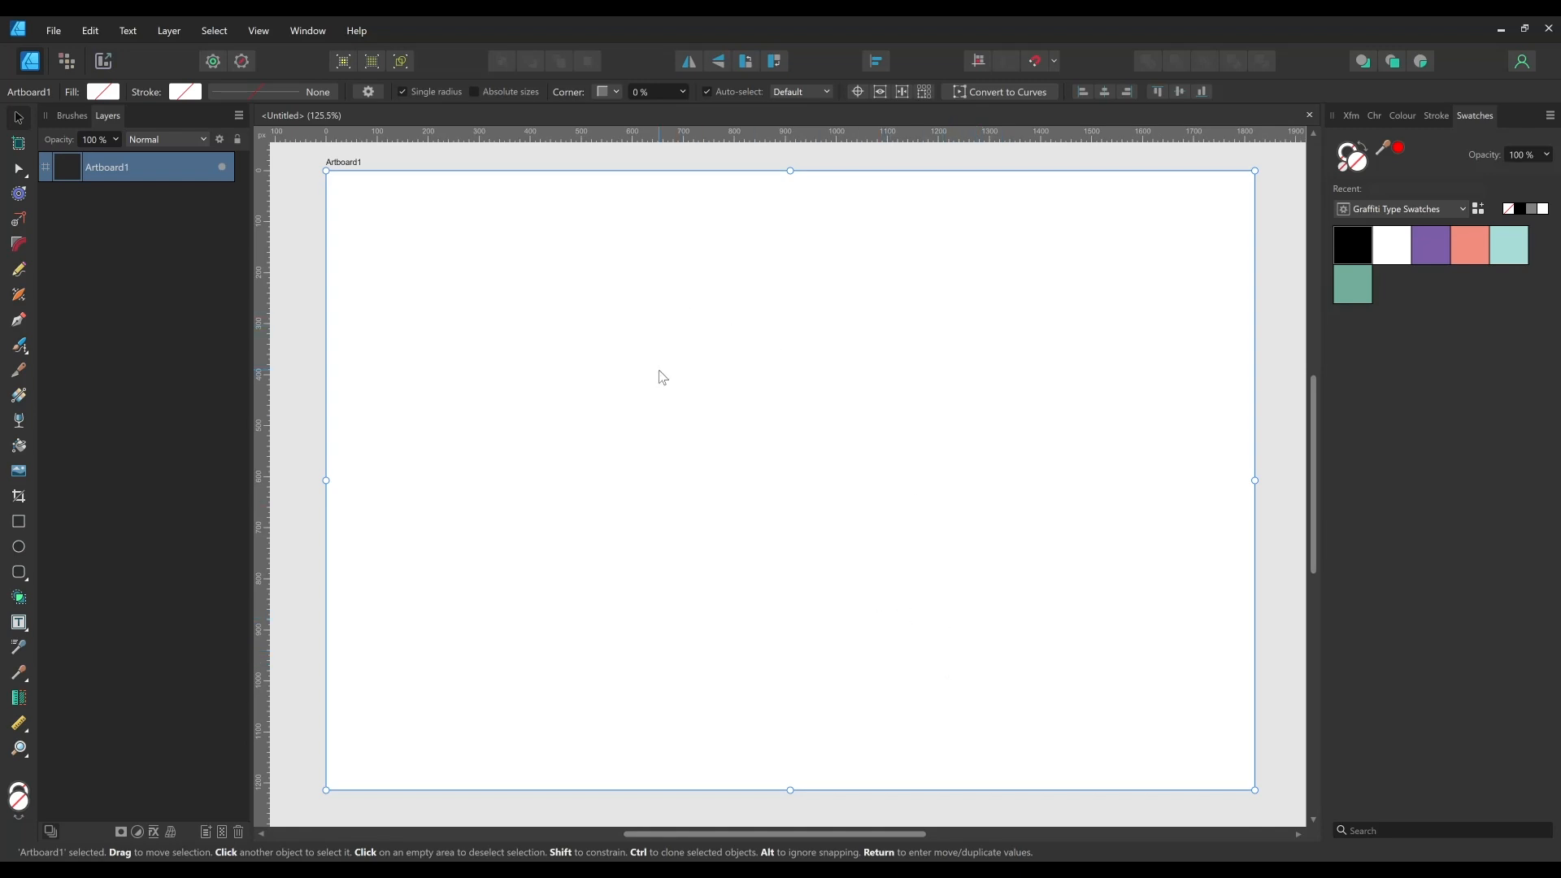
# Place the stone wall texture image 05 onto the artboard at its default size.
pyautogui.click(55, 30)
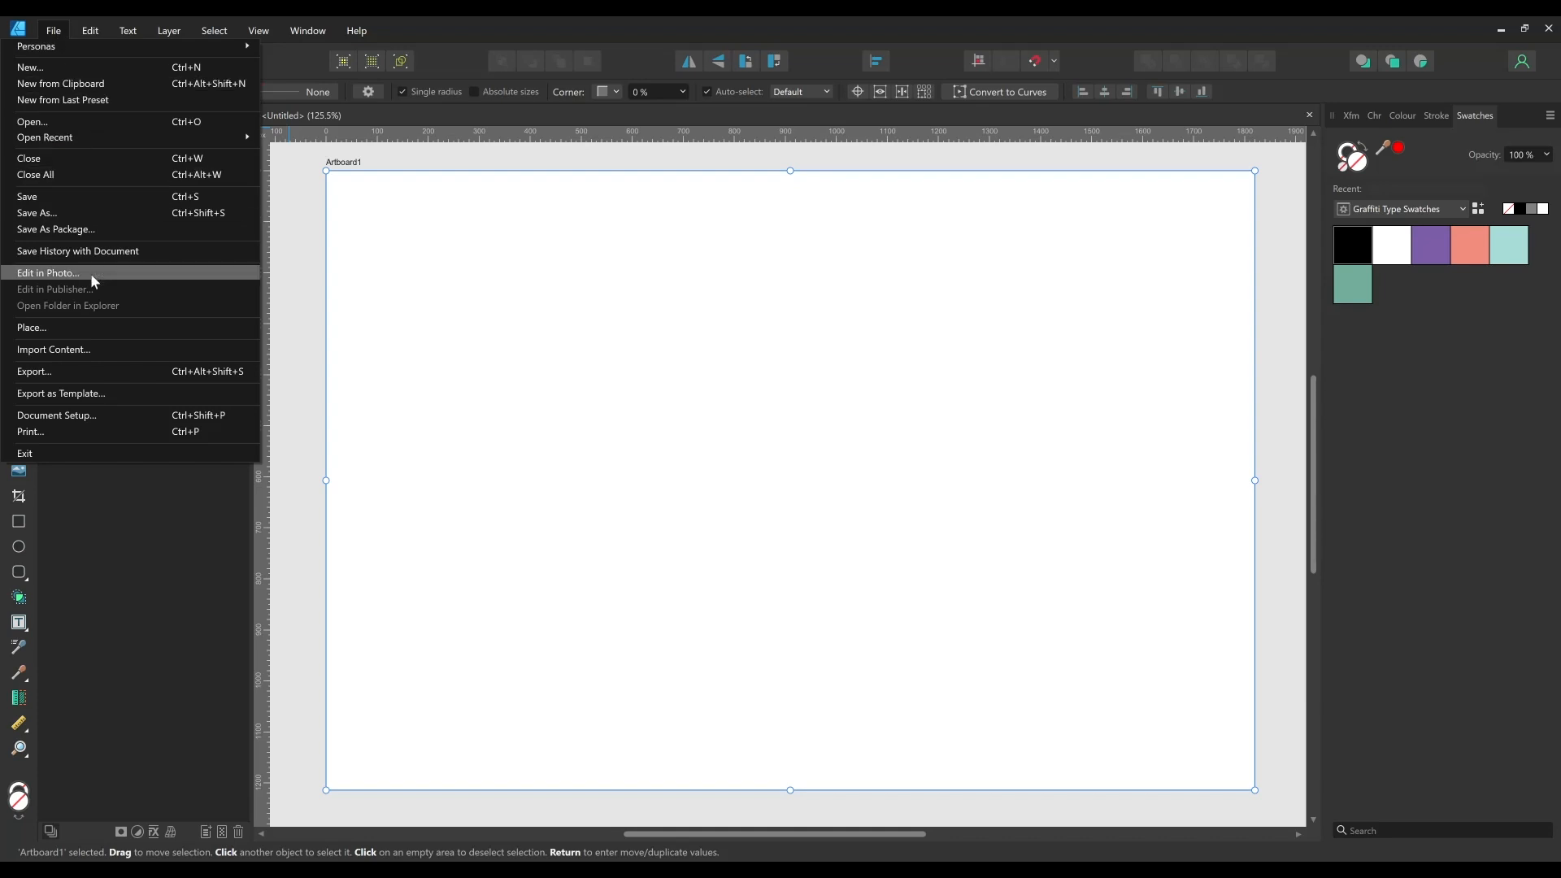
pyautogui.click(101, 327)
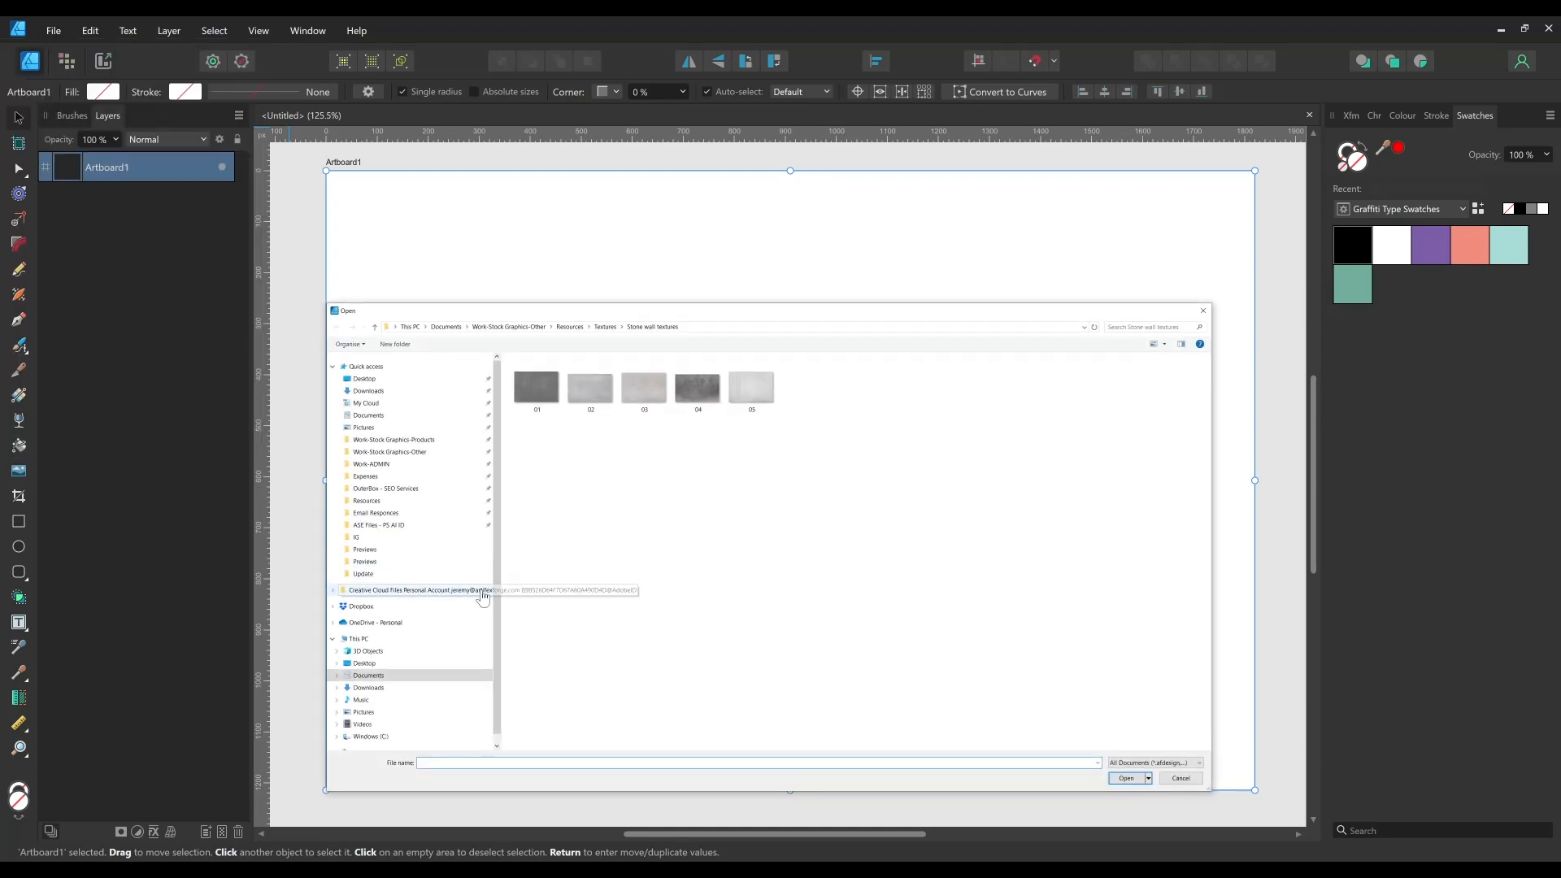
pyautogui.doubleClick(751, 393)
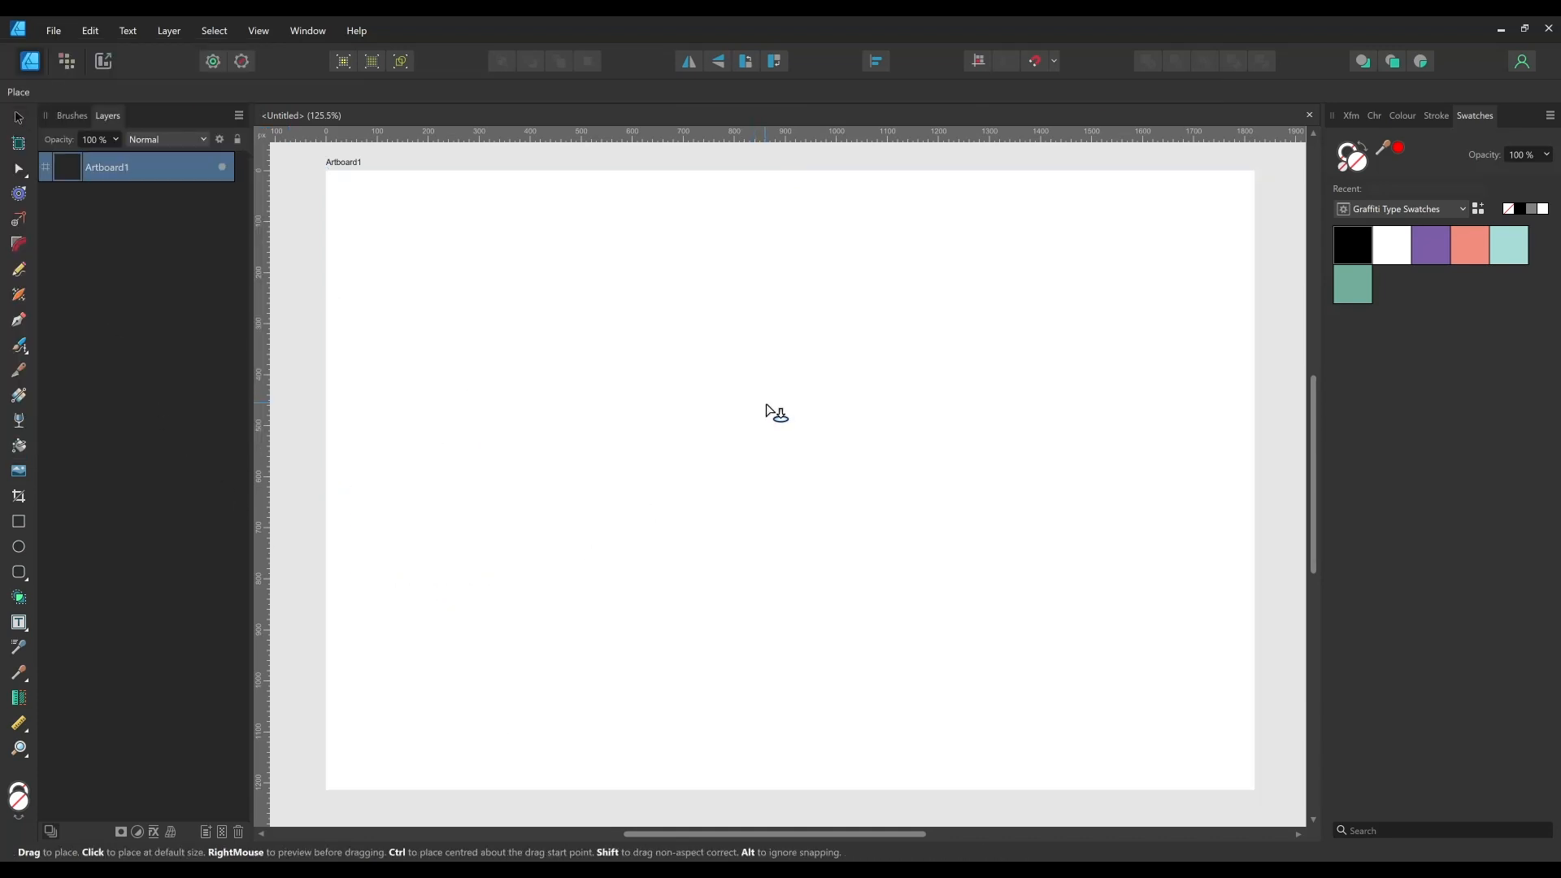
pyautogui.click(765, 403)
pyautogui.scroll(-8, 758, 423)
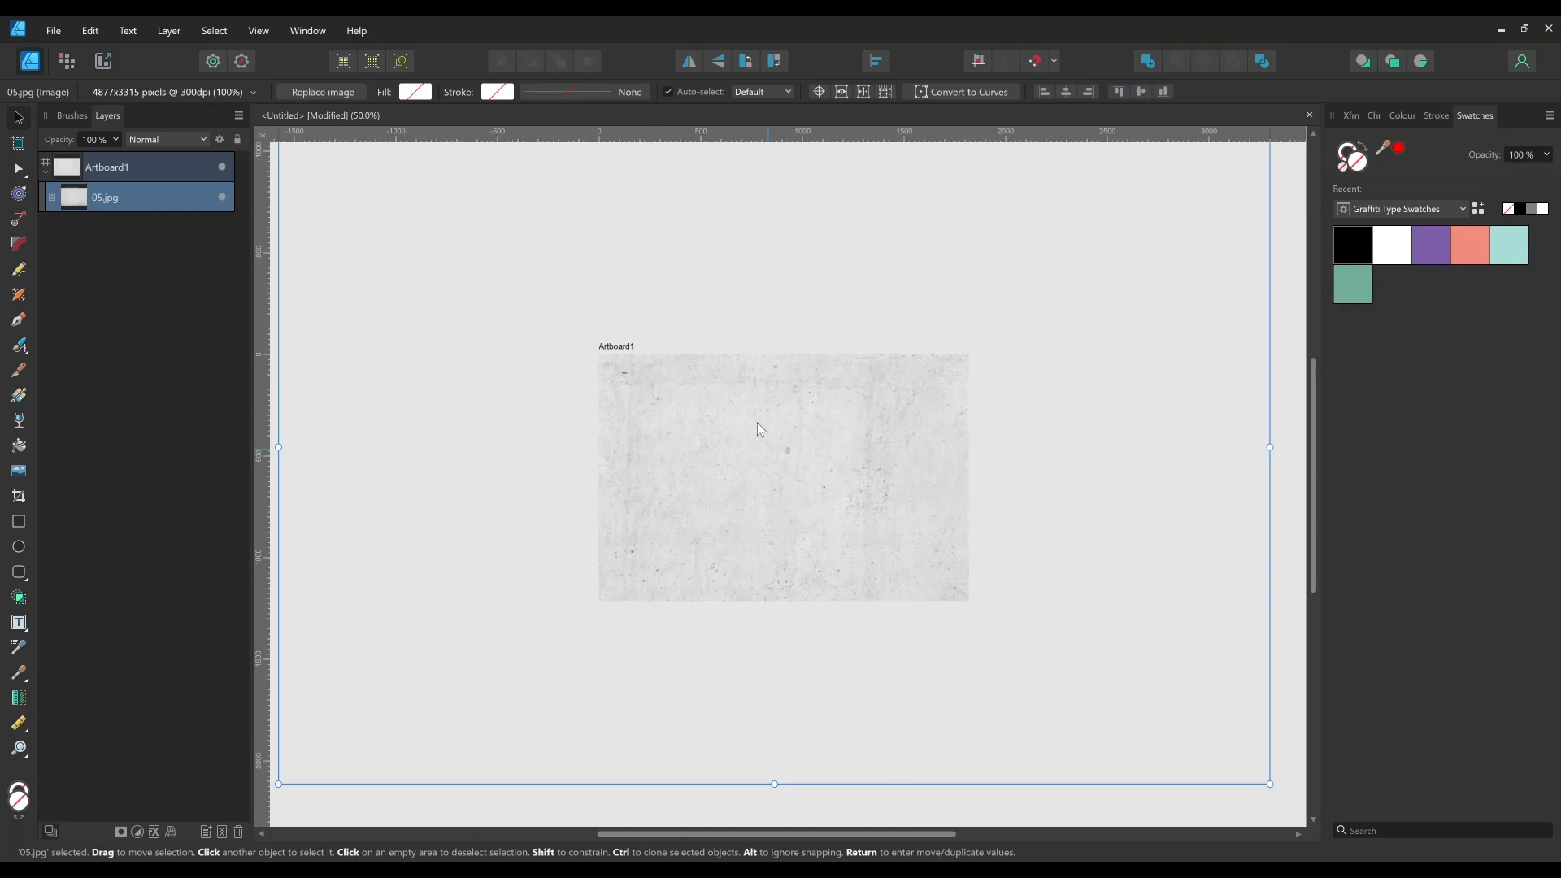
# Scale the texture image down to about 39%, flip it vertically and position it to cover the whole artboard.
pyautogui.moveTo(976, 329); pyautogui.dragTo(870, 399)
pyautogui.scroll(5, 827, 435)
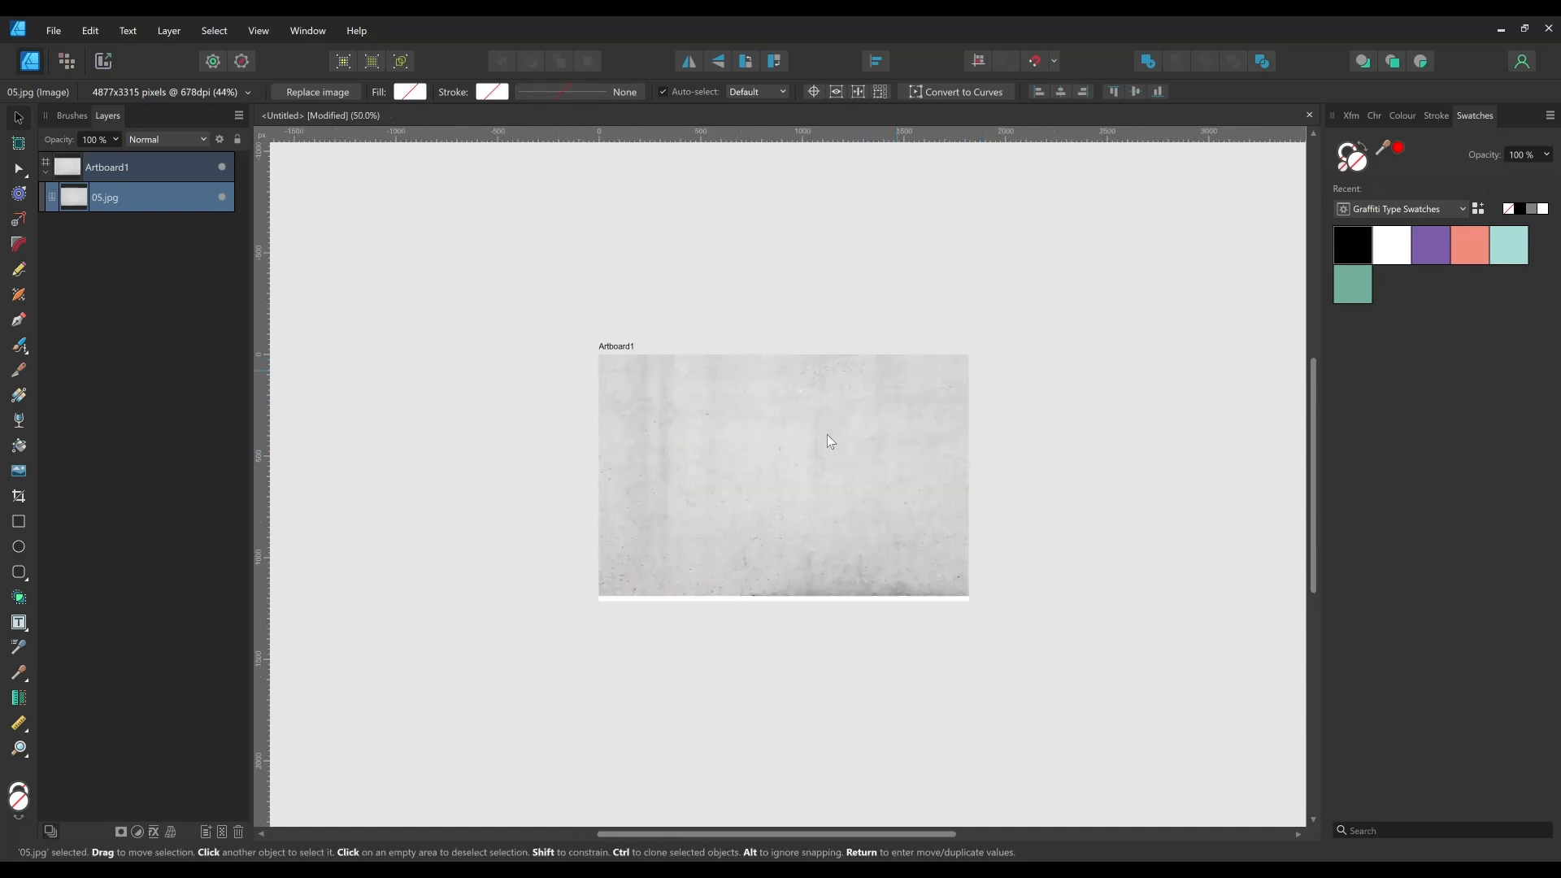
pyautogui.moveTo(1108, 244); pyautogui.dragTo(1067, 270)
pyautogui.click(718, 61)
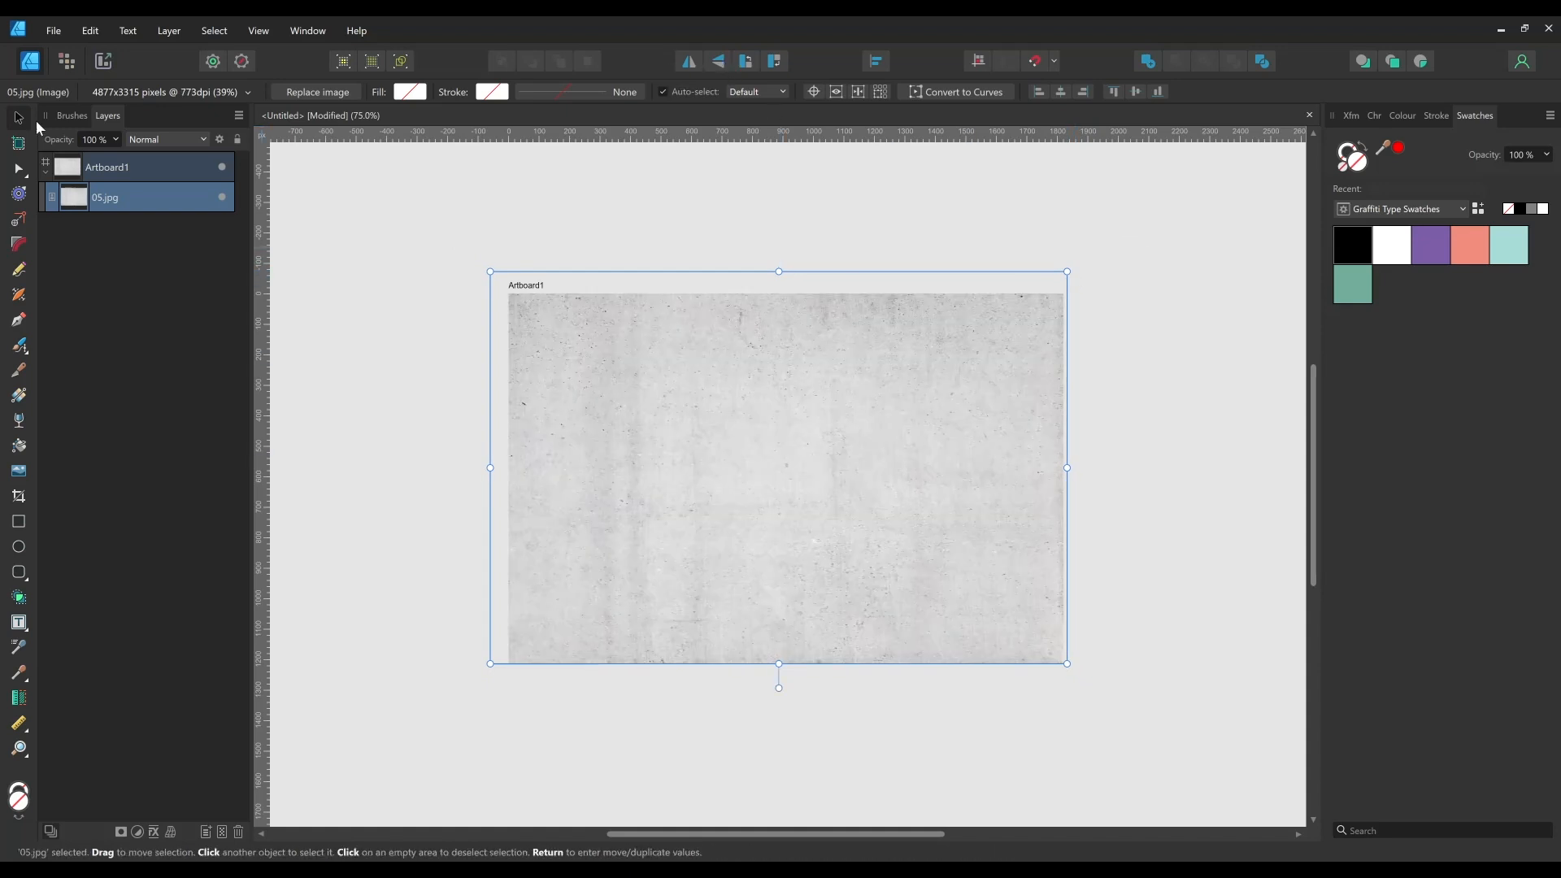
pyautogui.moveTo(864, 499); pyautogui.dragTo(871, 505)
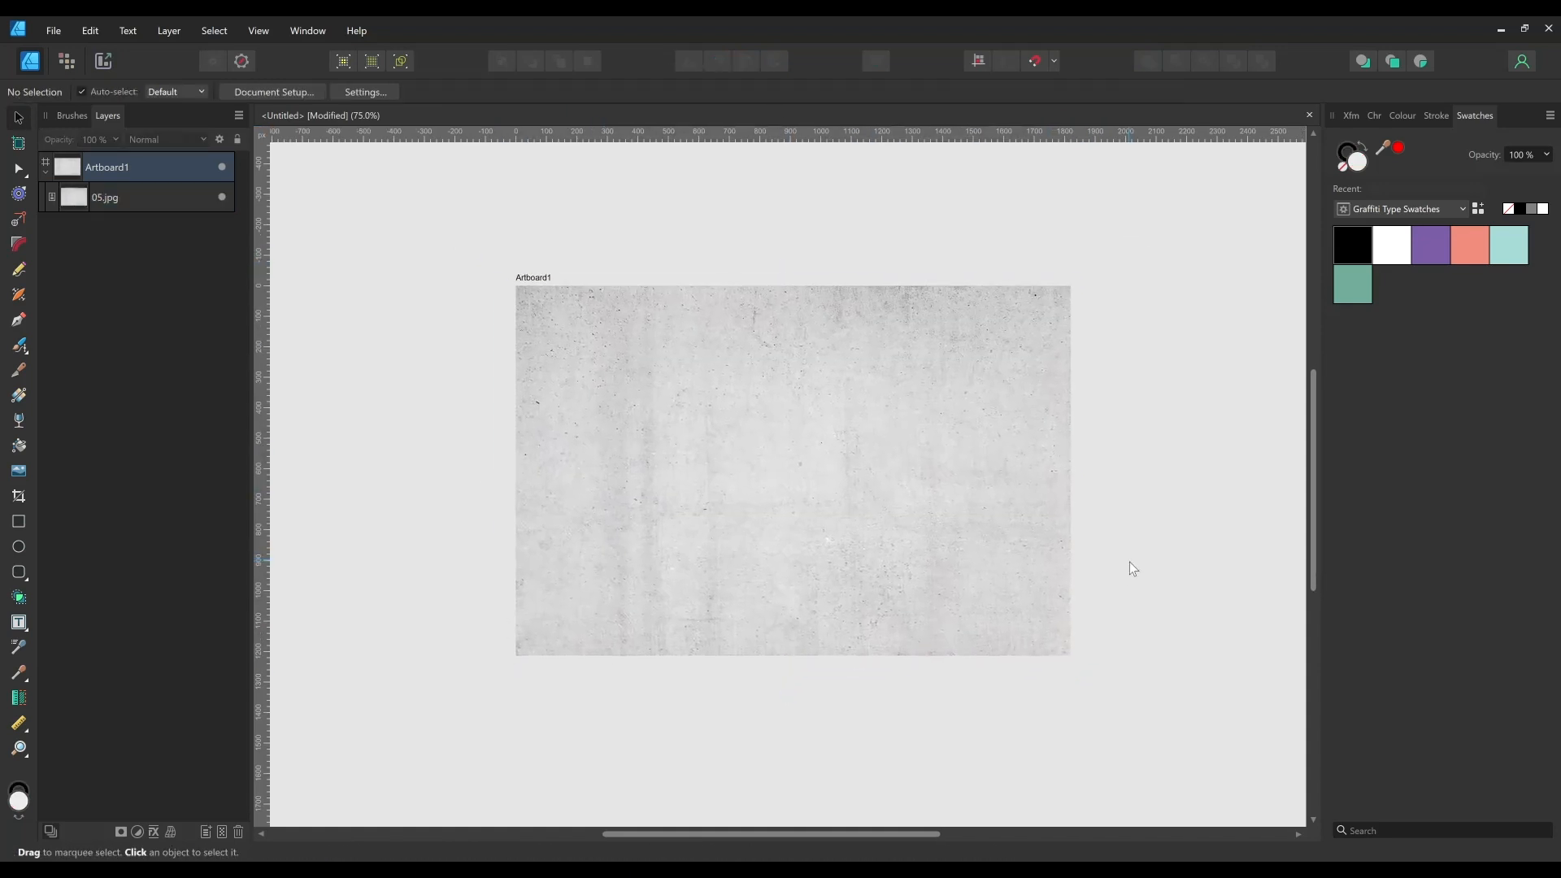
# Lock the 05.jpg texture layer so the background cannot be moved.
pyautogui.click(128, 202)
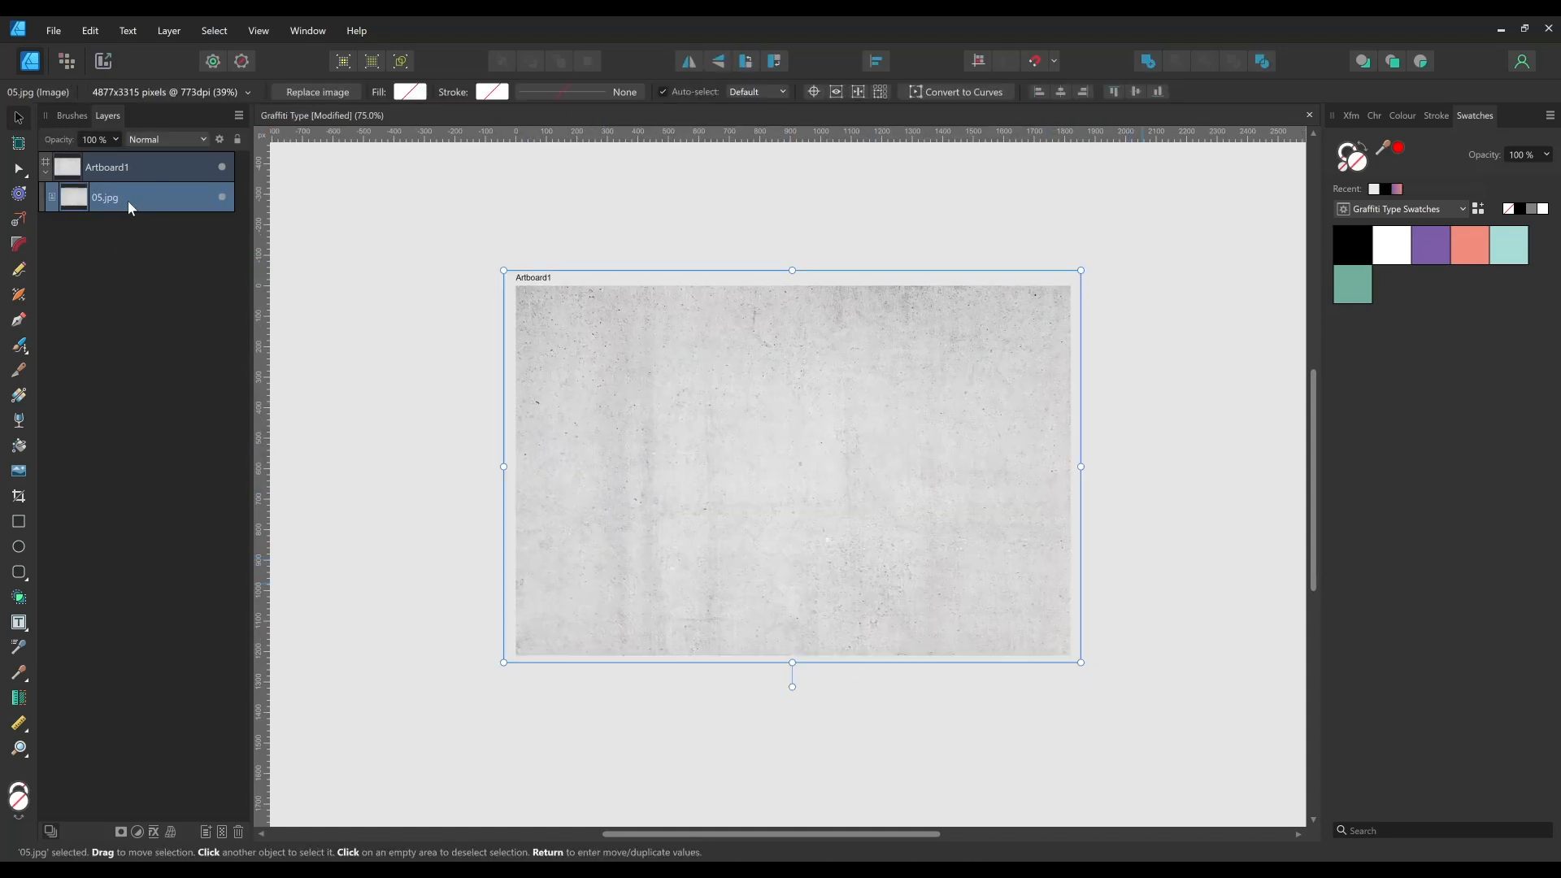
pyautogui.click(237, 139)
pyautogui.hotkey('ctrl', '1')
pyautogui.hotkey('ctrl', '+')
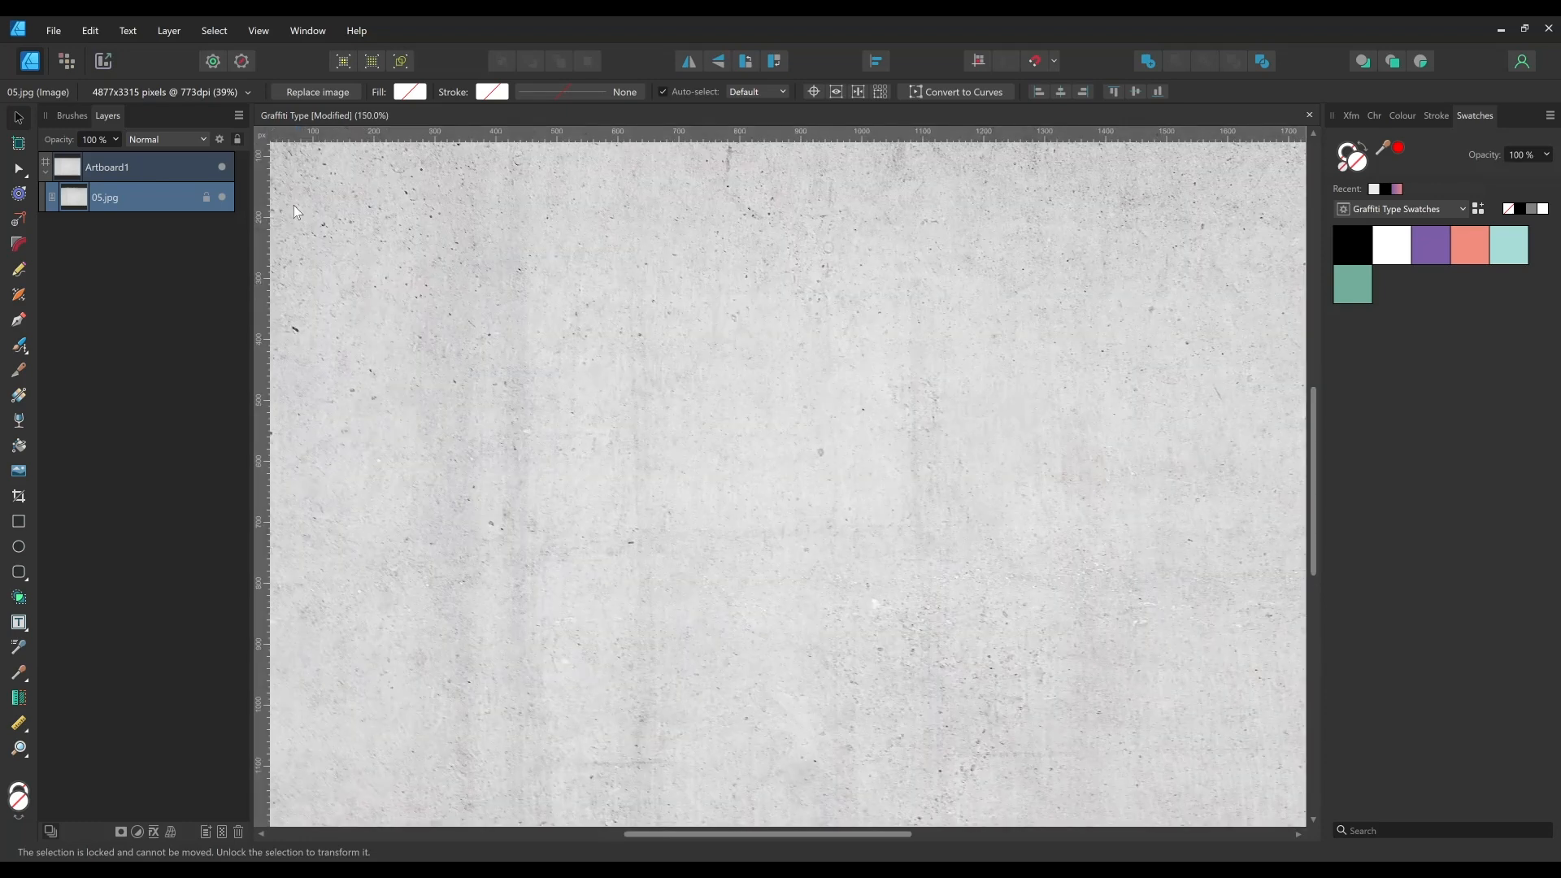
pyautogui.hotkey('ctrl', '-')
pyautogui.moveTo(617, 334); pyautogui.dragTo(625, 335)
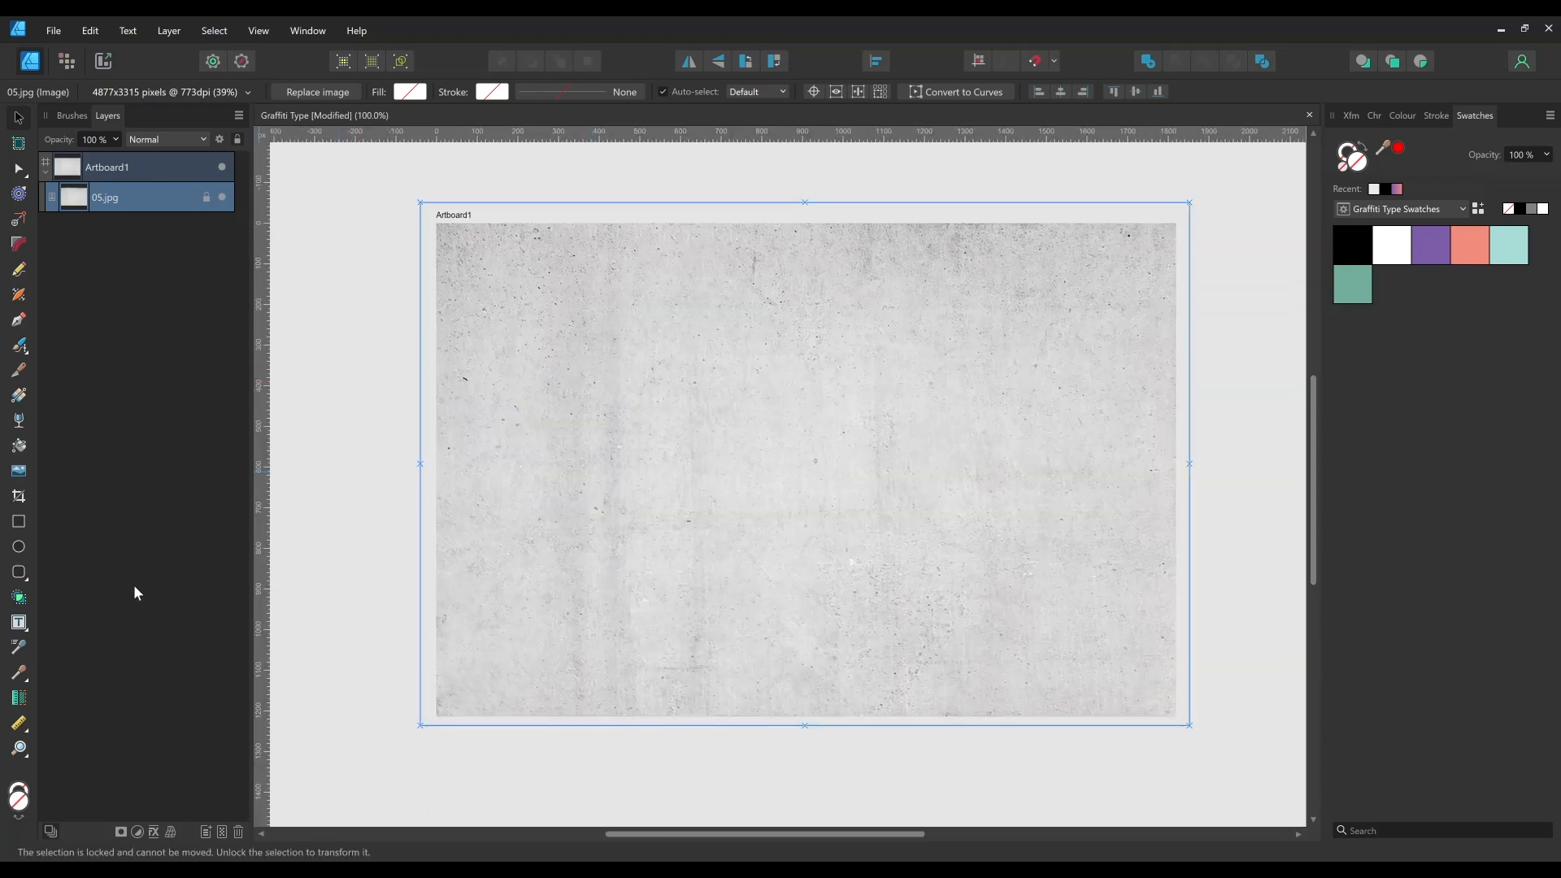
# Create a frame text on the left half of the artboard containing the letter "U".
pyautogui.click(18, 622)
pyautogui.moveTo(551, 352); pyautogui.dragTo(701, 521)
pyautogui.write('U')
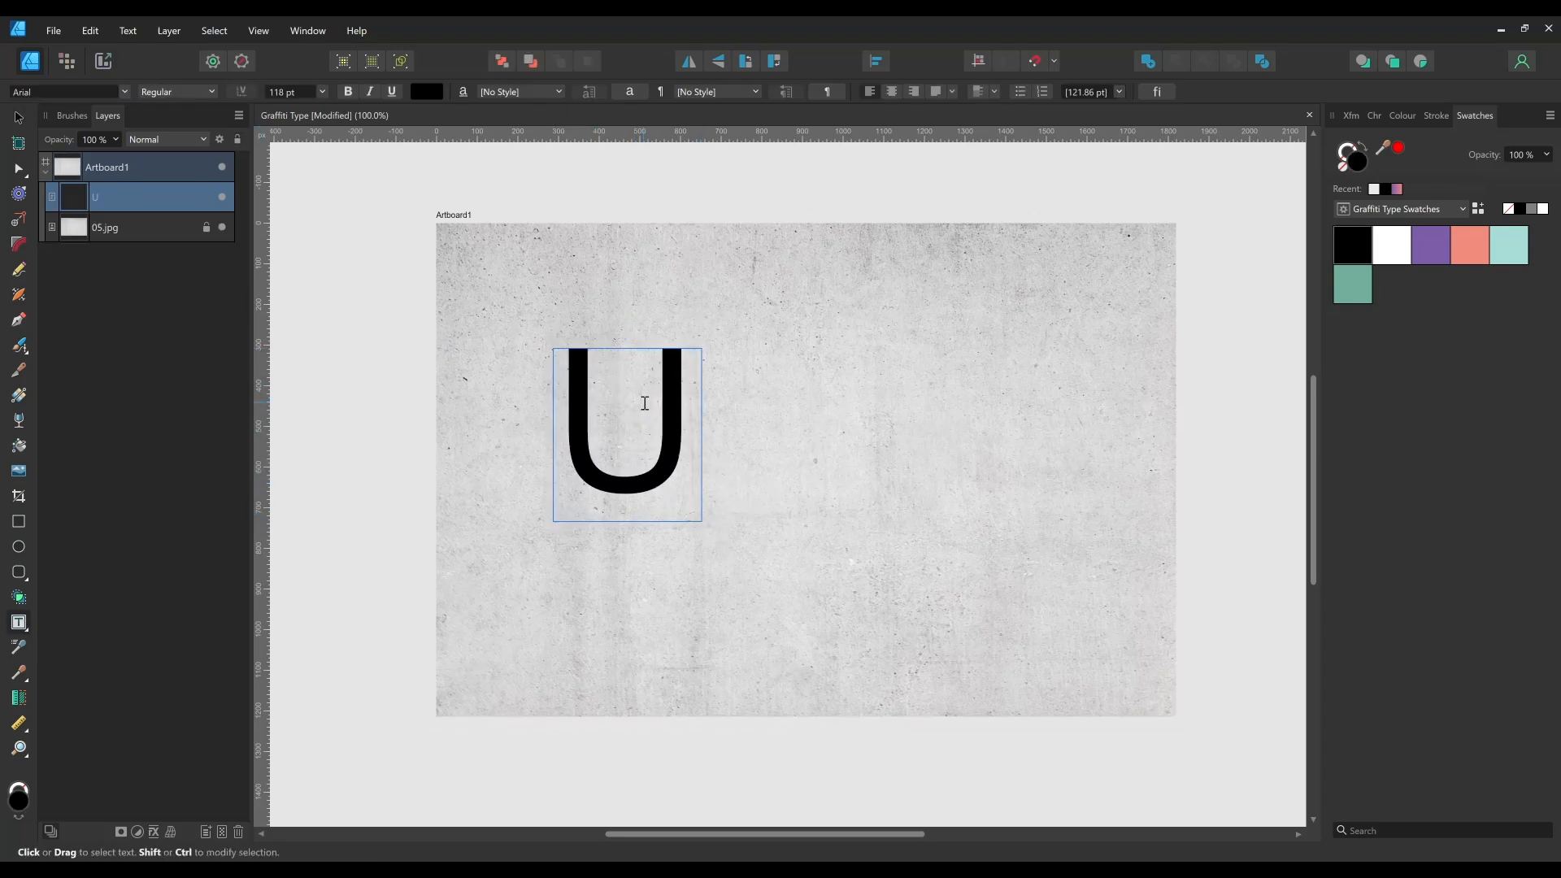
# Set the letter U to the Swomp font in the Gapy 2 style.
pyautogui.moveTo(684, 420); pyautogui.dragTo(573, 407)
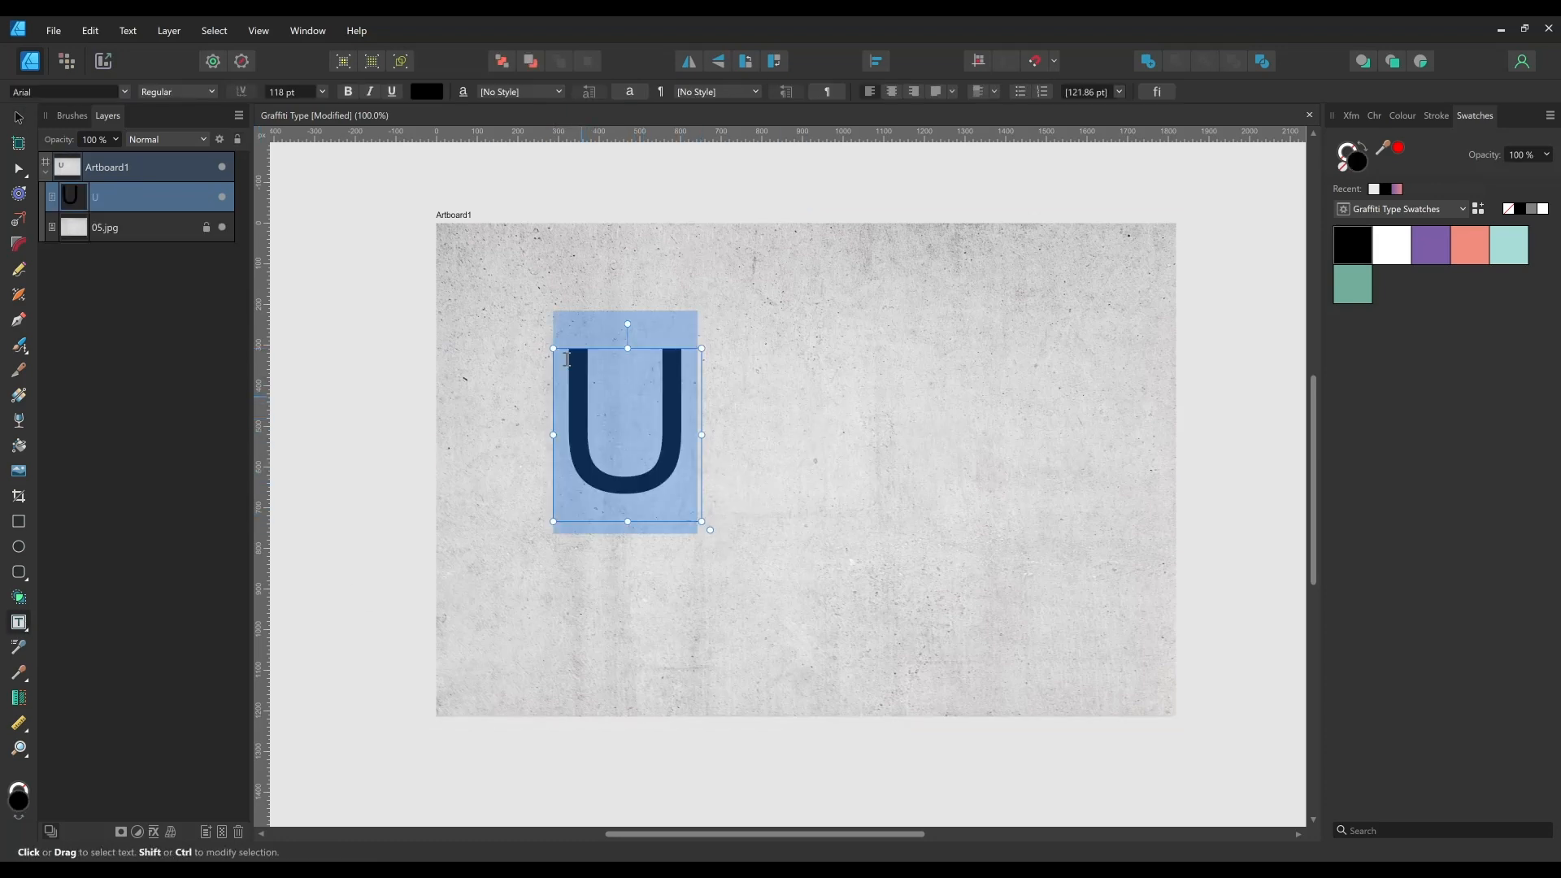
pyautogui.click(68, 92)
pyautogui.write('swomp')
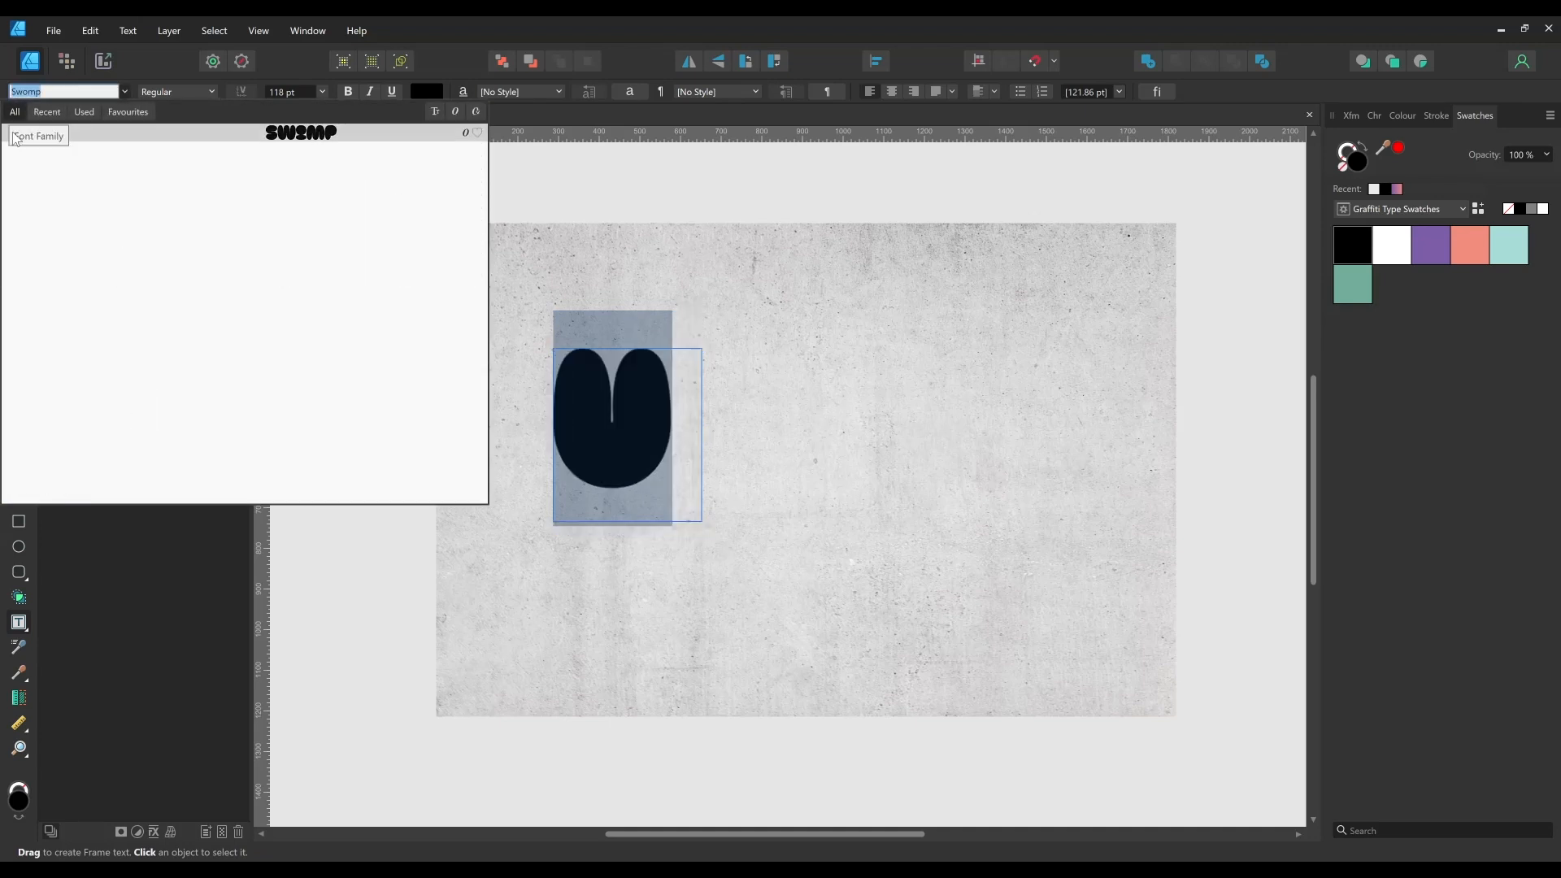
pyautogui.click(13, 132)
pyautogui.click(103, 171)
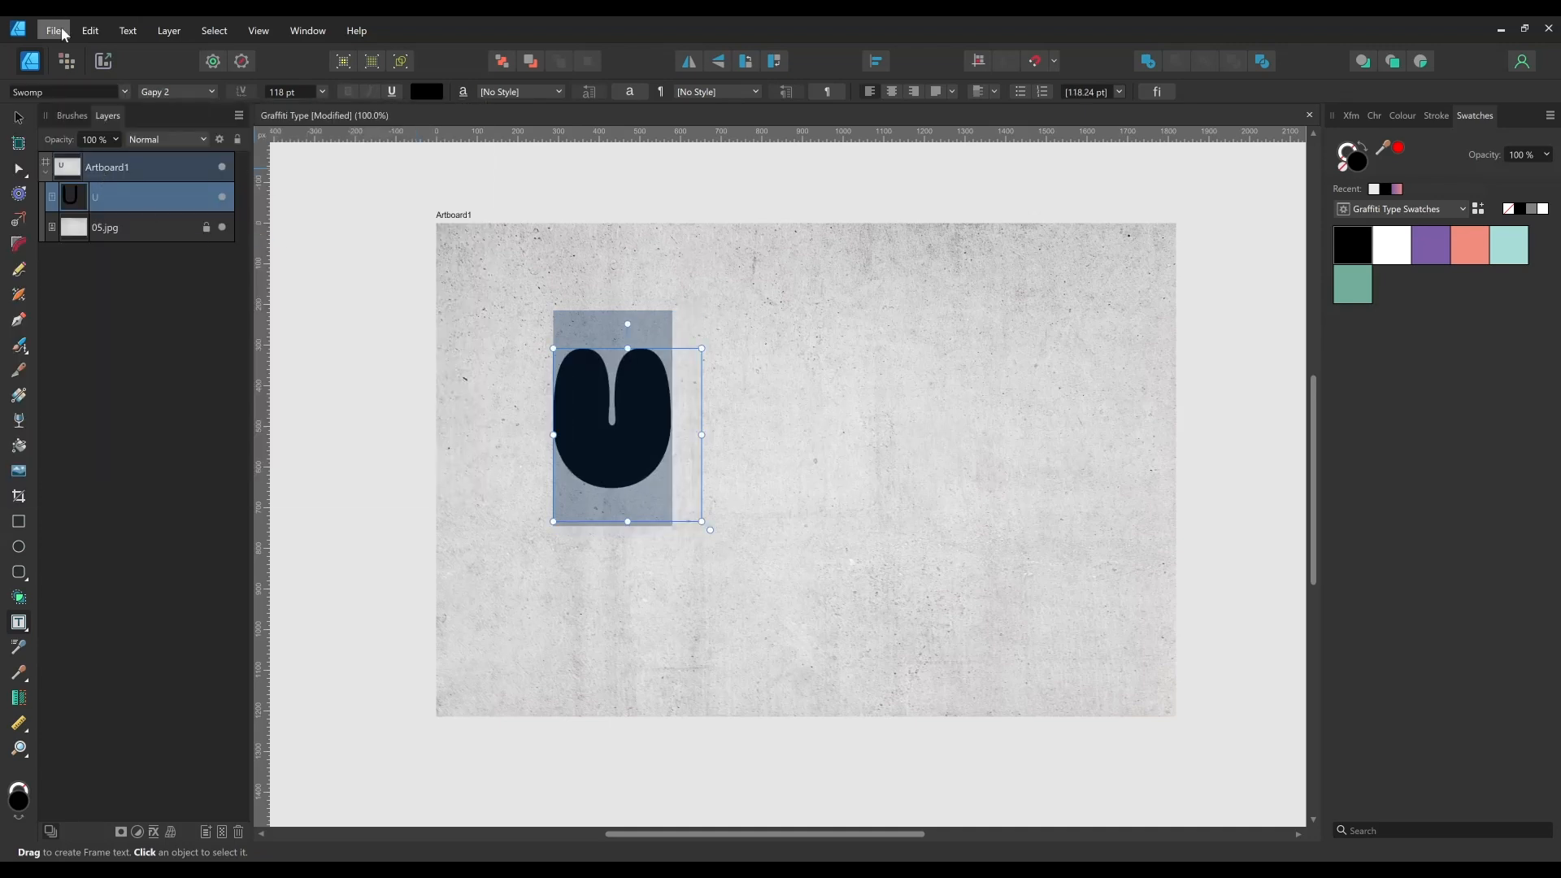
pyautogui.click(19, 118)
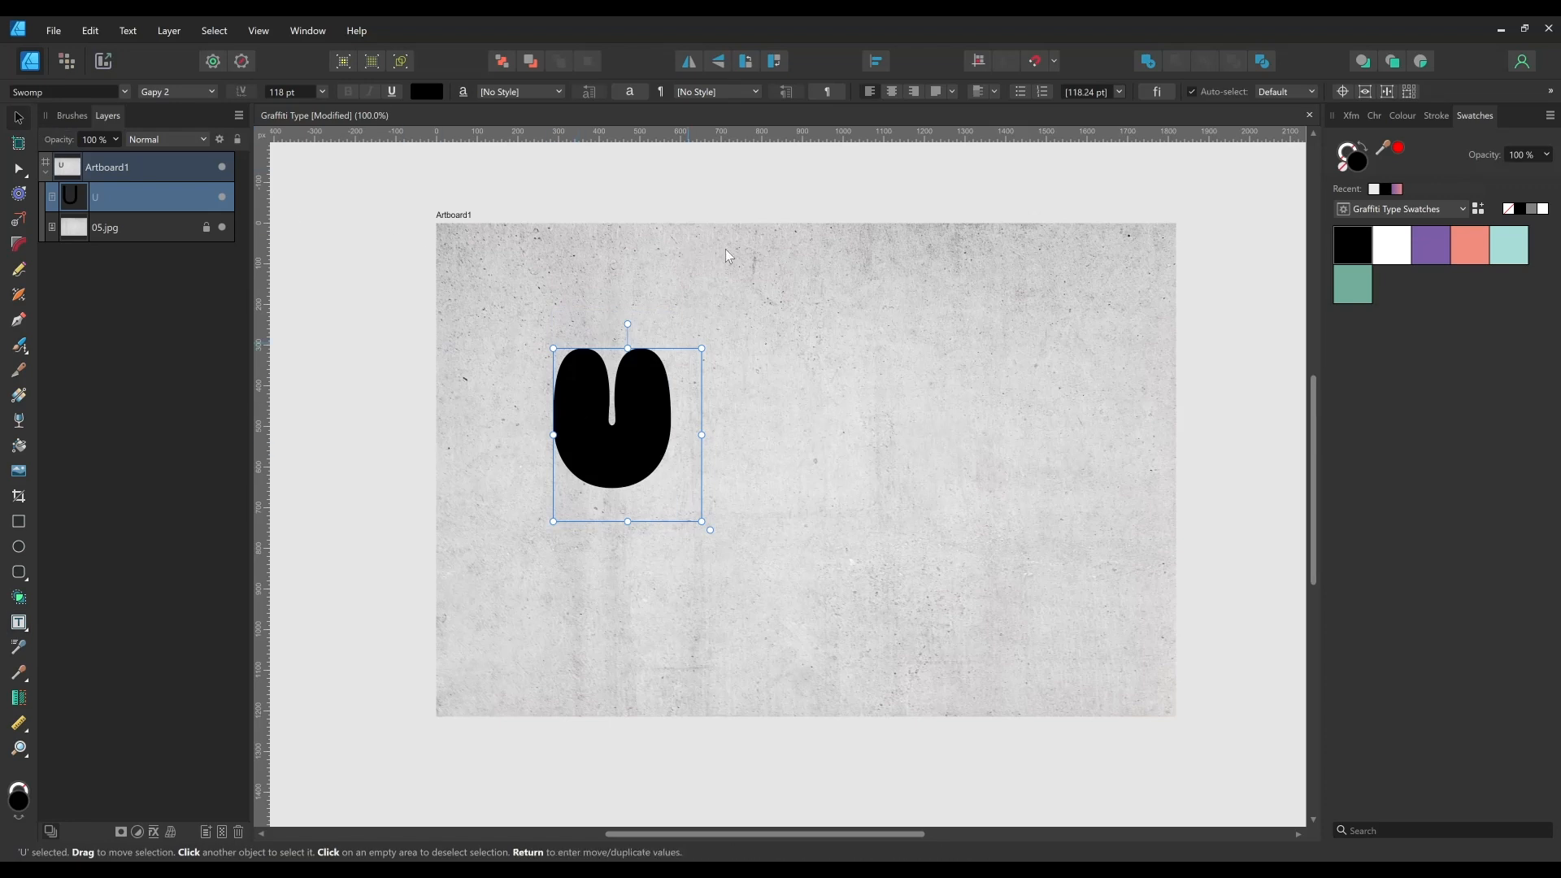
# Duplicate the U frame beside the original and change the copies' text to "n" and "i".
pyautogui.moveTo(639, 436); pyautogui.dragTo(1091, 472)
pyautogui.doubleClick(798, 481)
pyautogui.write('n')
pyautogui.press('Escape')
pyautogui.doubleClick(990, 475)
pyautogui.write('i')
pyautogui.click(18, 118)
# Change the text of the next two letter copies to "t" and "y" to complete the word.
pyautogui.doubleClick(993, 465)
pyautogui.write('t')
pyautogui.press('Escape')
pyautogui.click(19, 118)
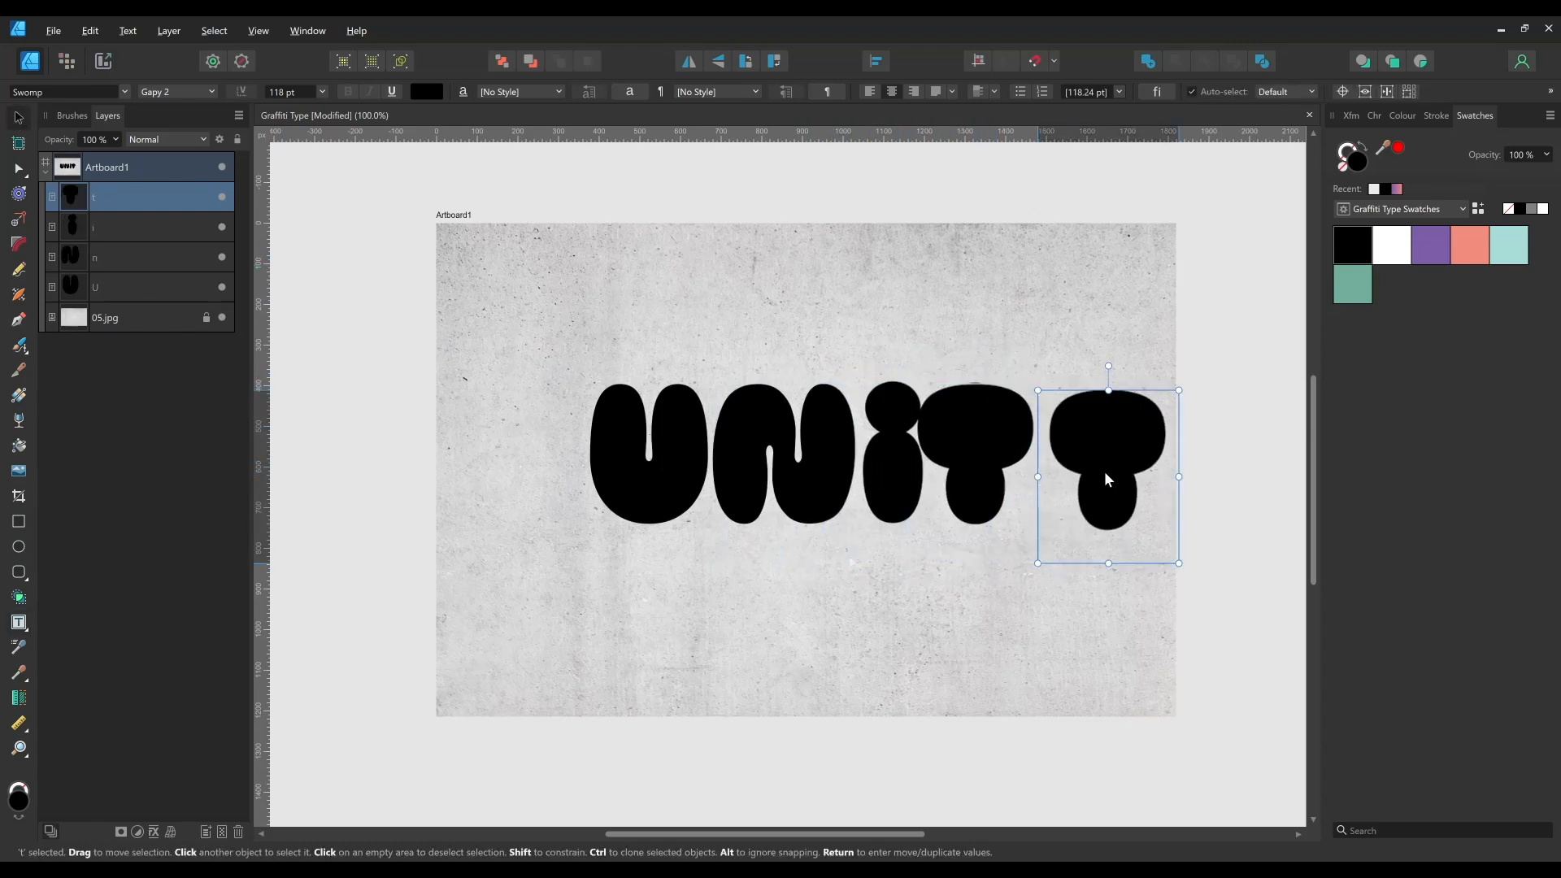
pyautogui.doubleClick(1101, 484)
pyautogui.write('y')
pyautogui.press('Escape')
pyautogui.click(22, 121)
# Select all five letter frames together and move the word to the centre of the artboard.
pyautogui.keyDown('shift'); pyautogui.click(987, 465); pyautogui.keyUp('shift')
pyautogui.keyDown('shift'); pyautogui.click(894, 475); pyautogui.keyUp('shift')
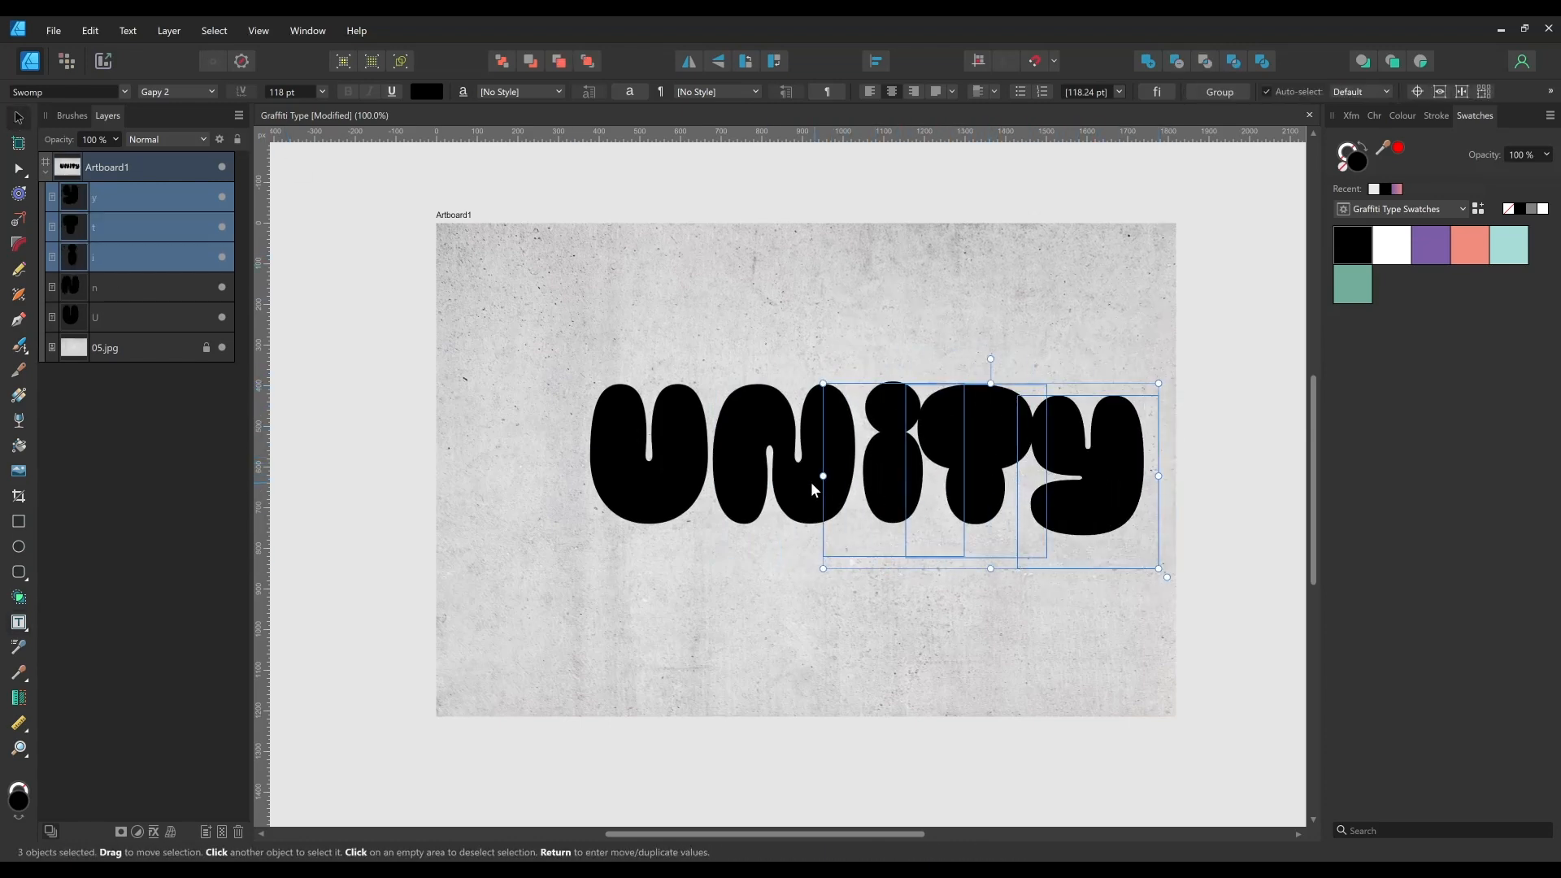
pyautogui.keyDown('shift'); pyautogui.click(815, 483); pyautogui.keyUp('shift')
pyautogui.keyDown('shift'); pyautogui.click(672, 500); pyautogui.keyUp('shift')
pyautogui.moveTo(1105, 458); pyautogui.dragTo(1056, 457)
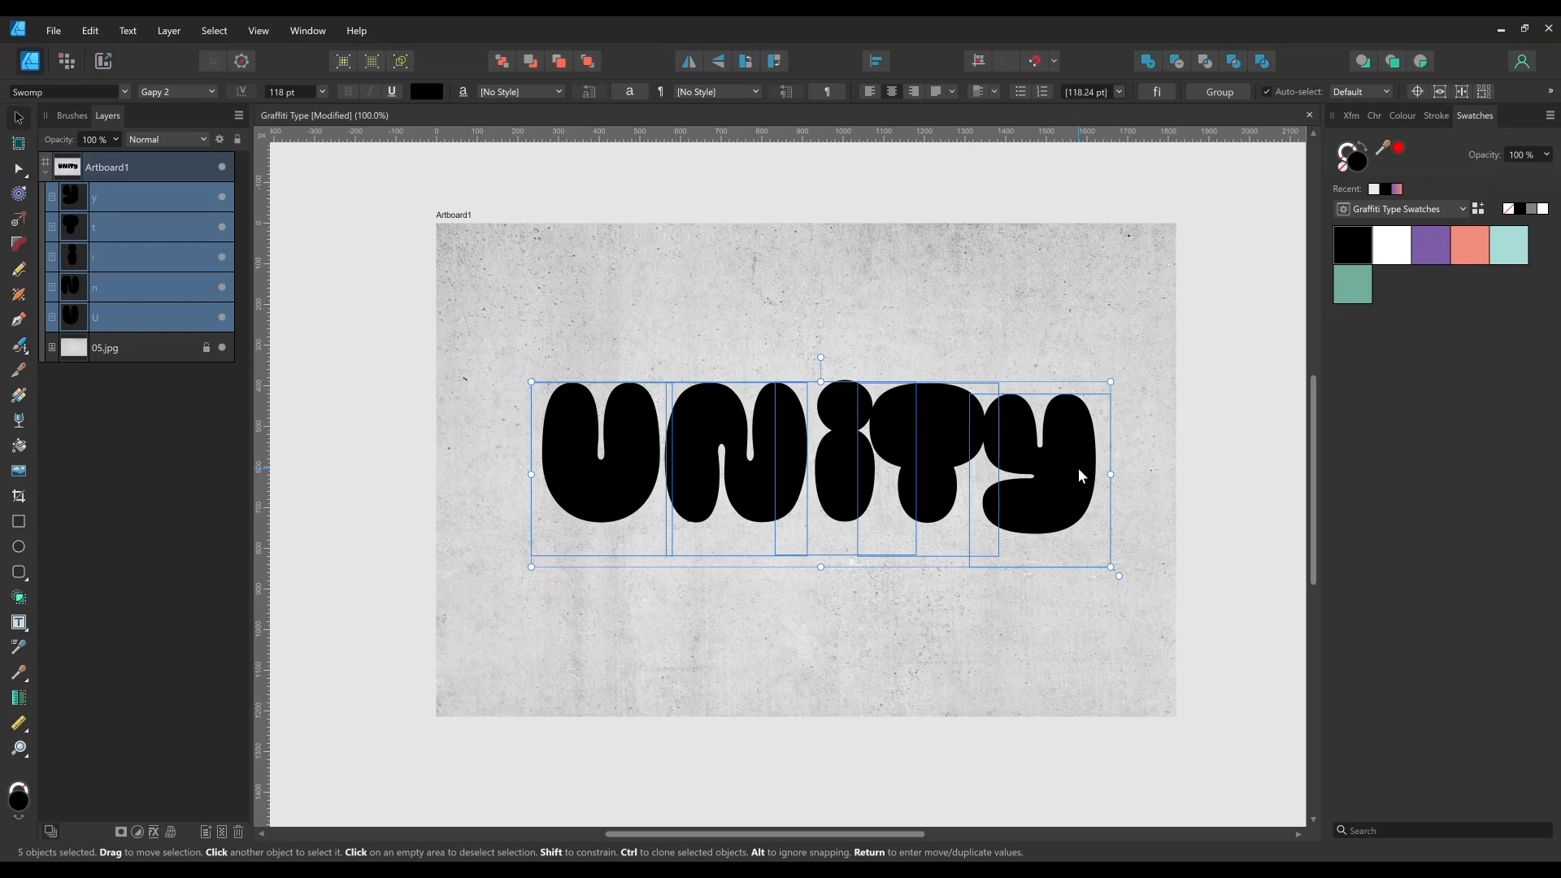
# Apply a linear gradient fill to all five selected letters.
pyautogui.click(20, 396)
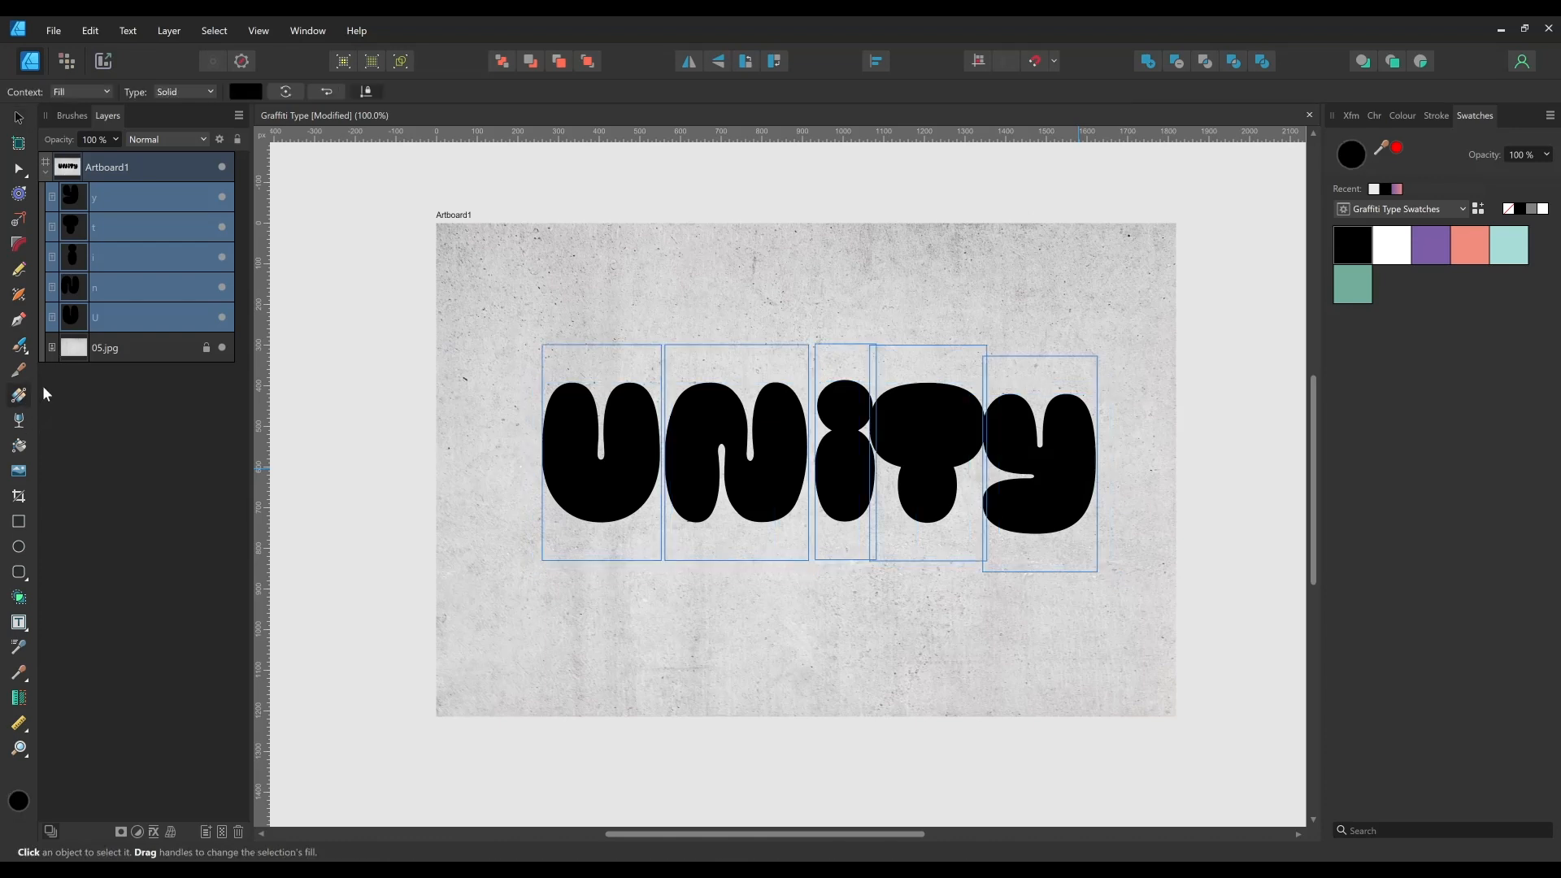
pyautogui.click(211, 92)
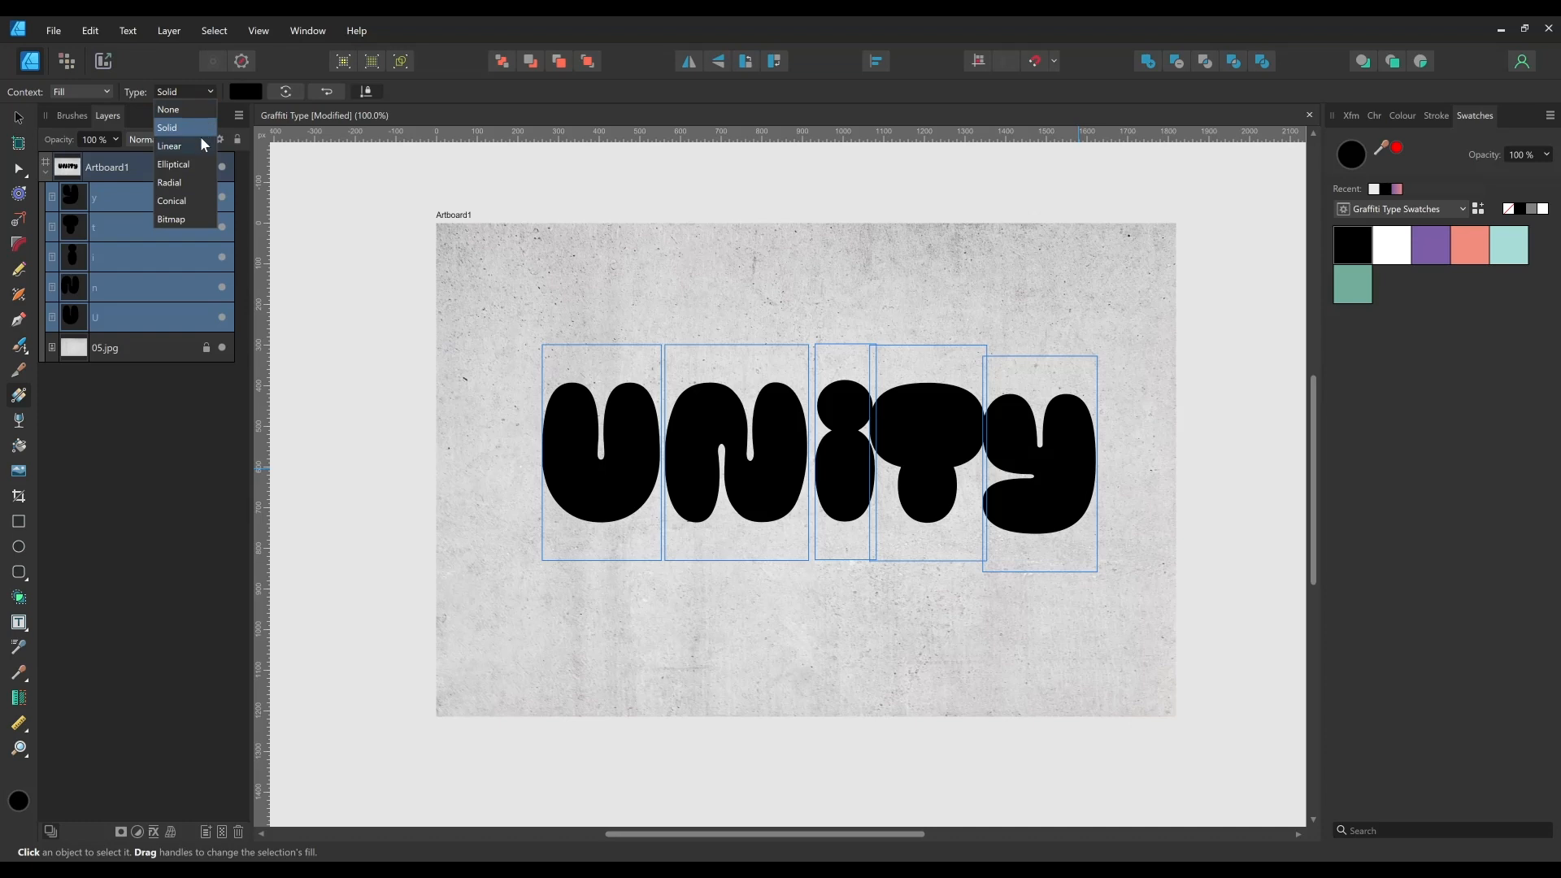
pyautogui.click(169, 147)
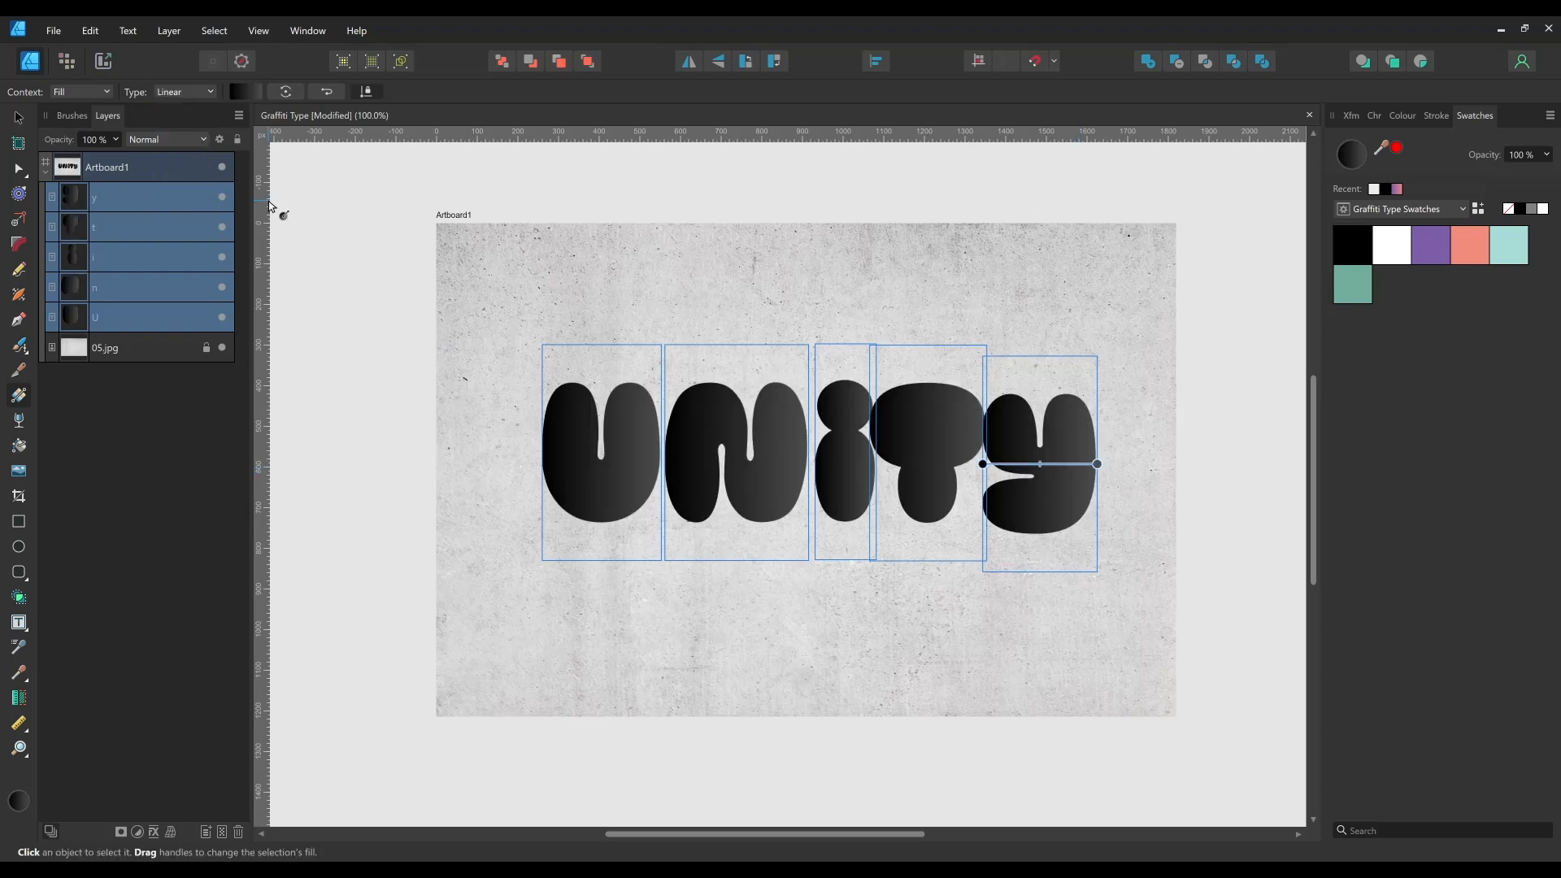
# Set the gradient's start stop to the purple Graffiti Type swatch and raise its noise to nearly half.
pyautogui.click(252, 91)
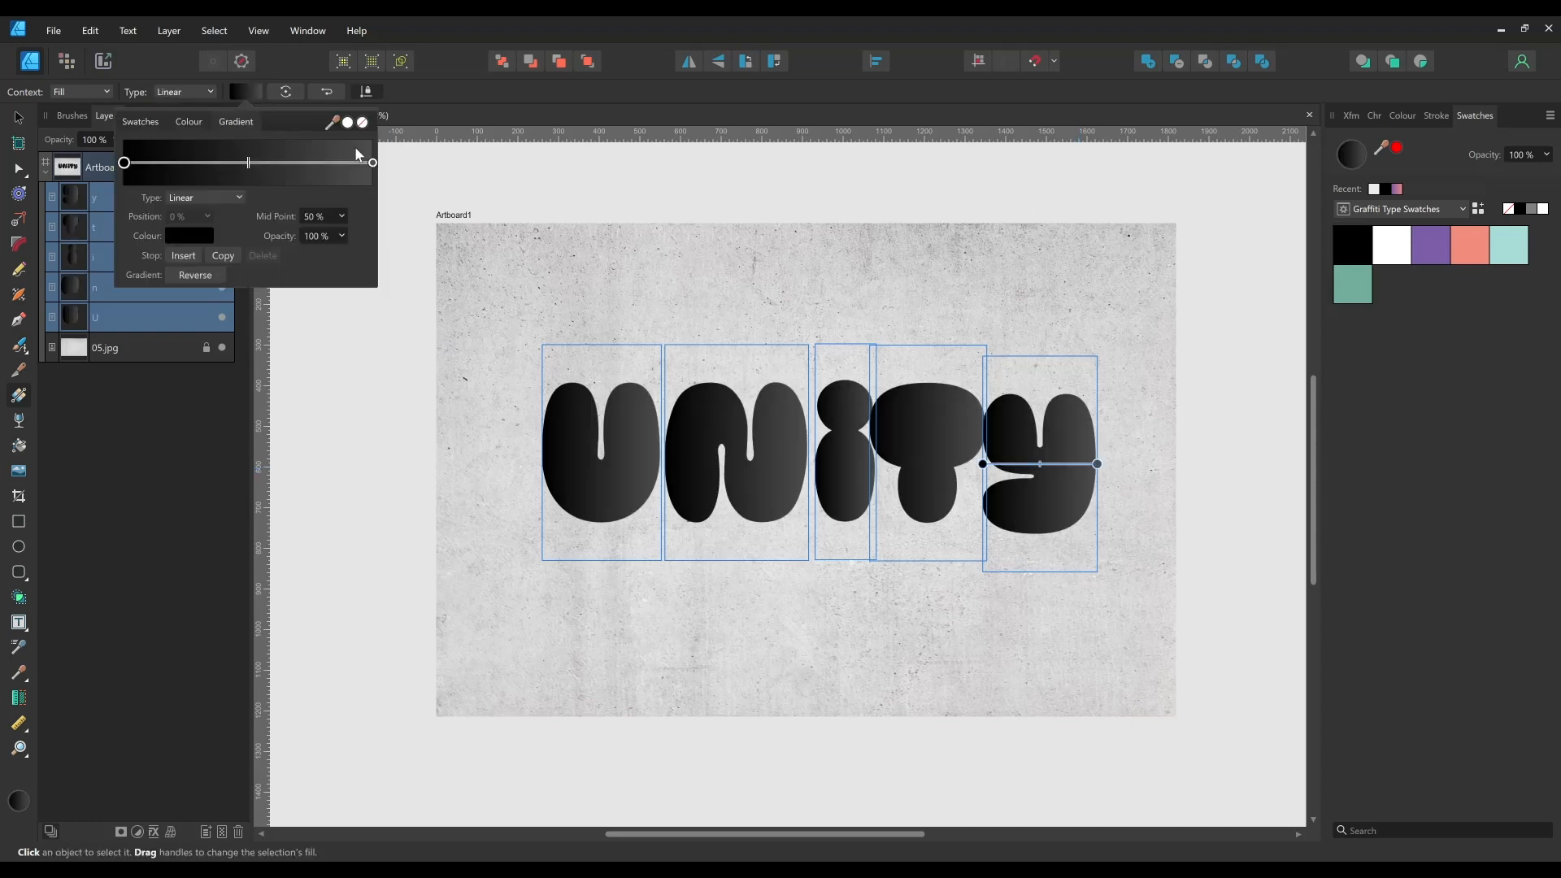
pyautogui.click(125, 163)
pyautogui.click(197, 234)
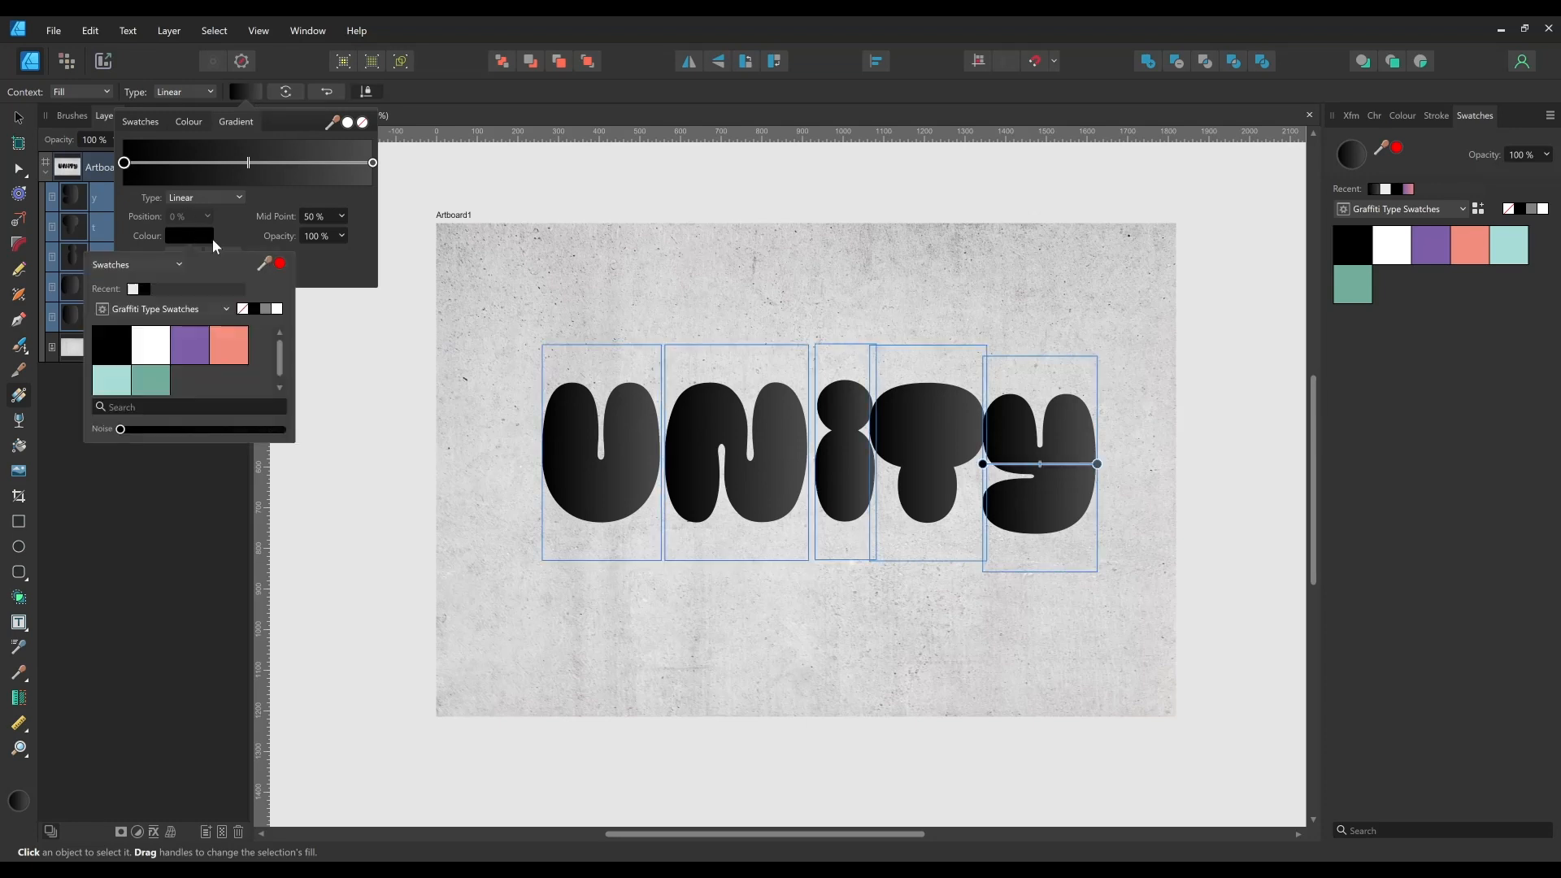
pyautogui.click(201, 344)
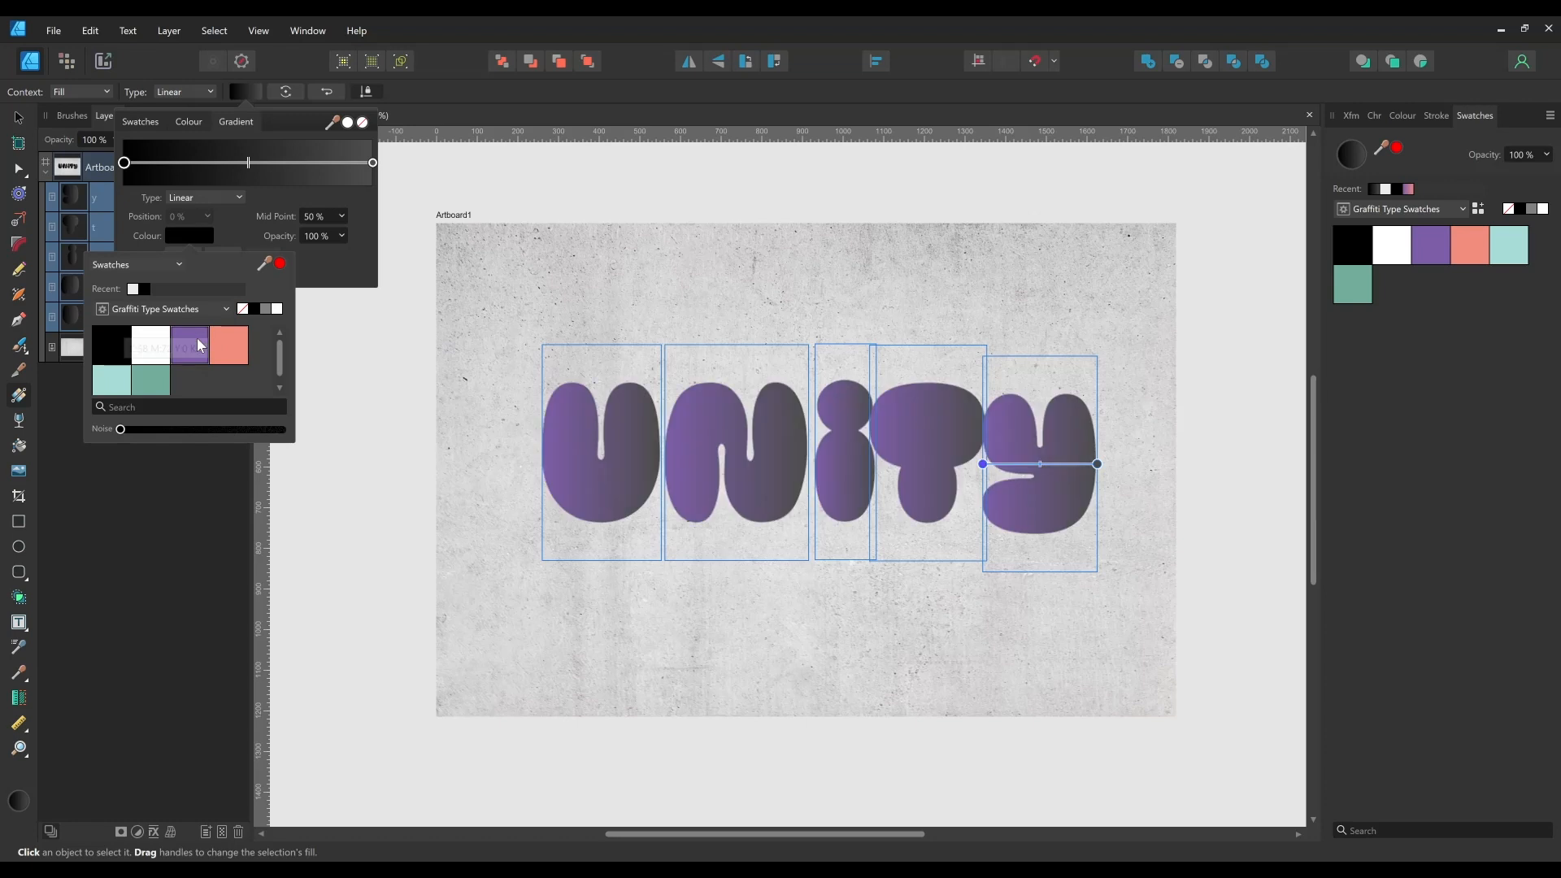
pyautogui.click(201, 344)
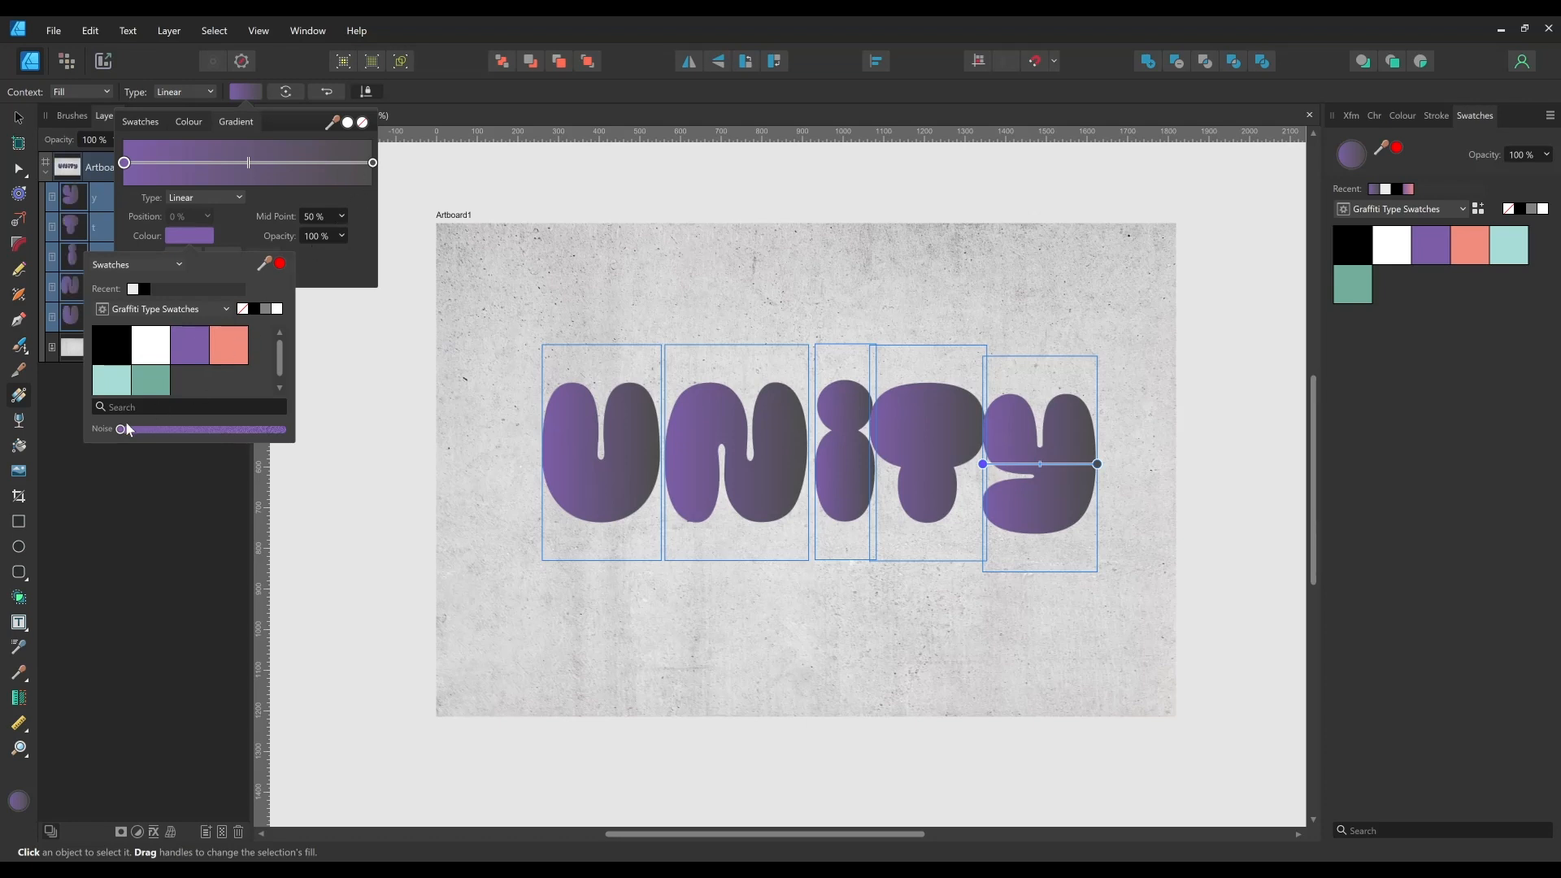
pyautogui.hotkey('ctrl', 'd')
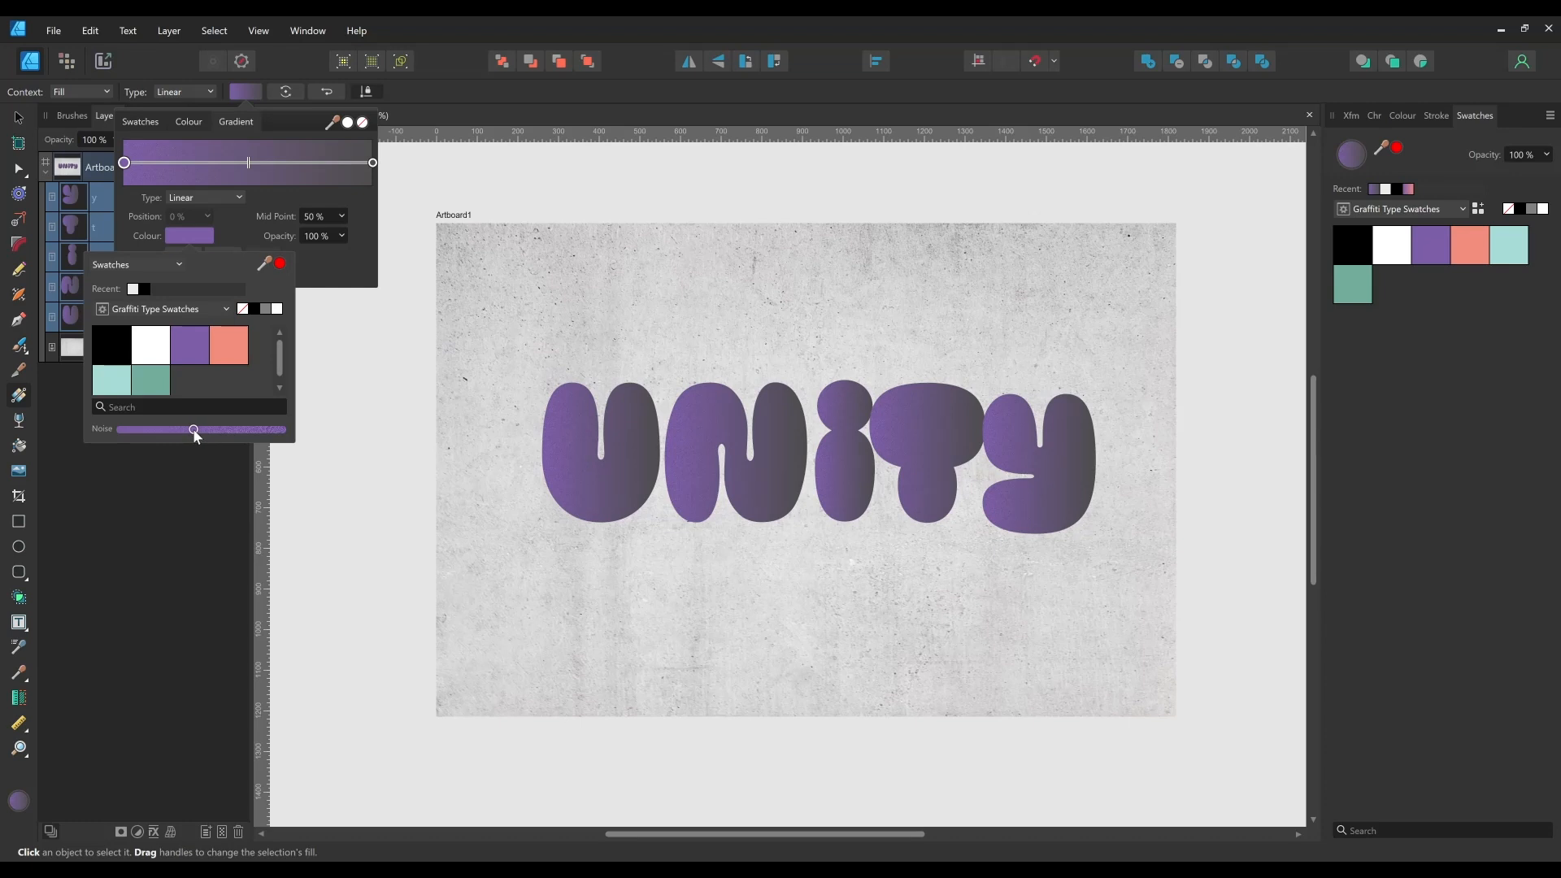
pyautogui.hotkey('ctrl', 'a')
# Set the gradient's end stop to the coral Graffiti Type swatch and raise its noise to about half.
pyautogui.click(374, 165)
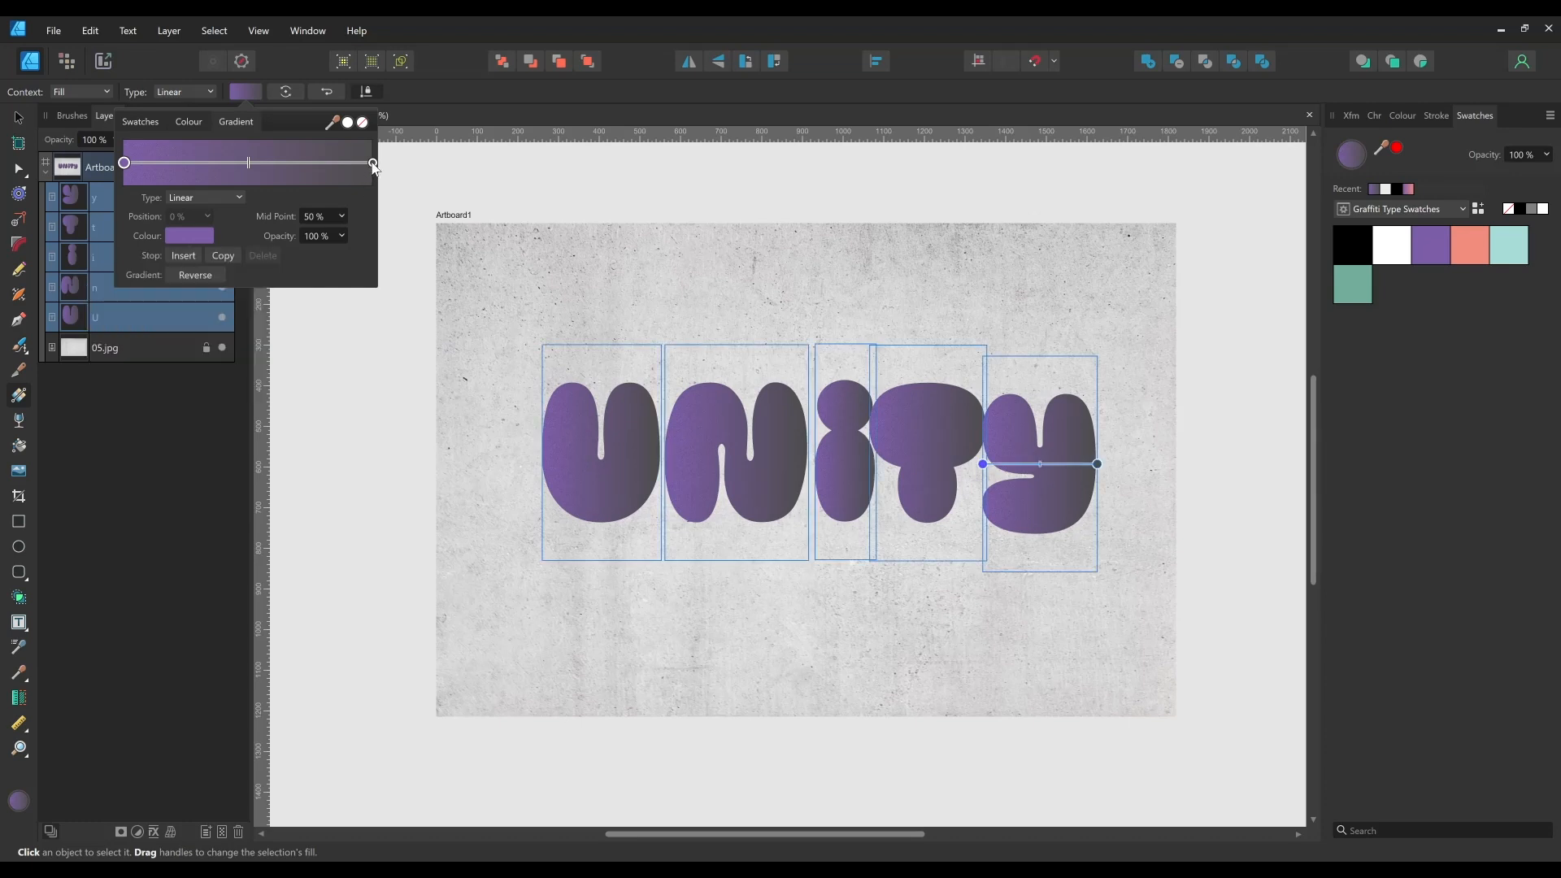
pyautogui.click(373, 163)
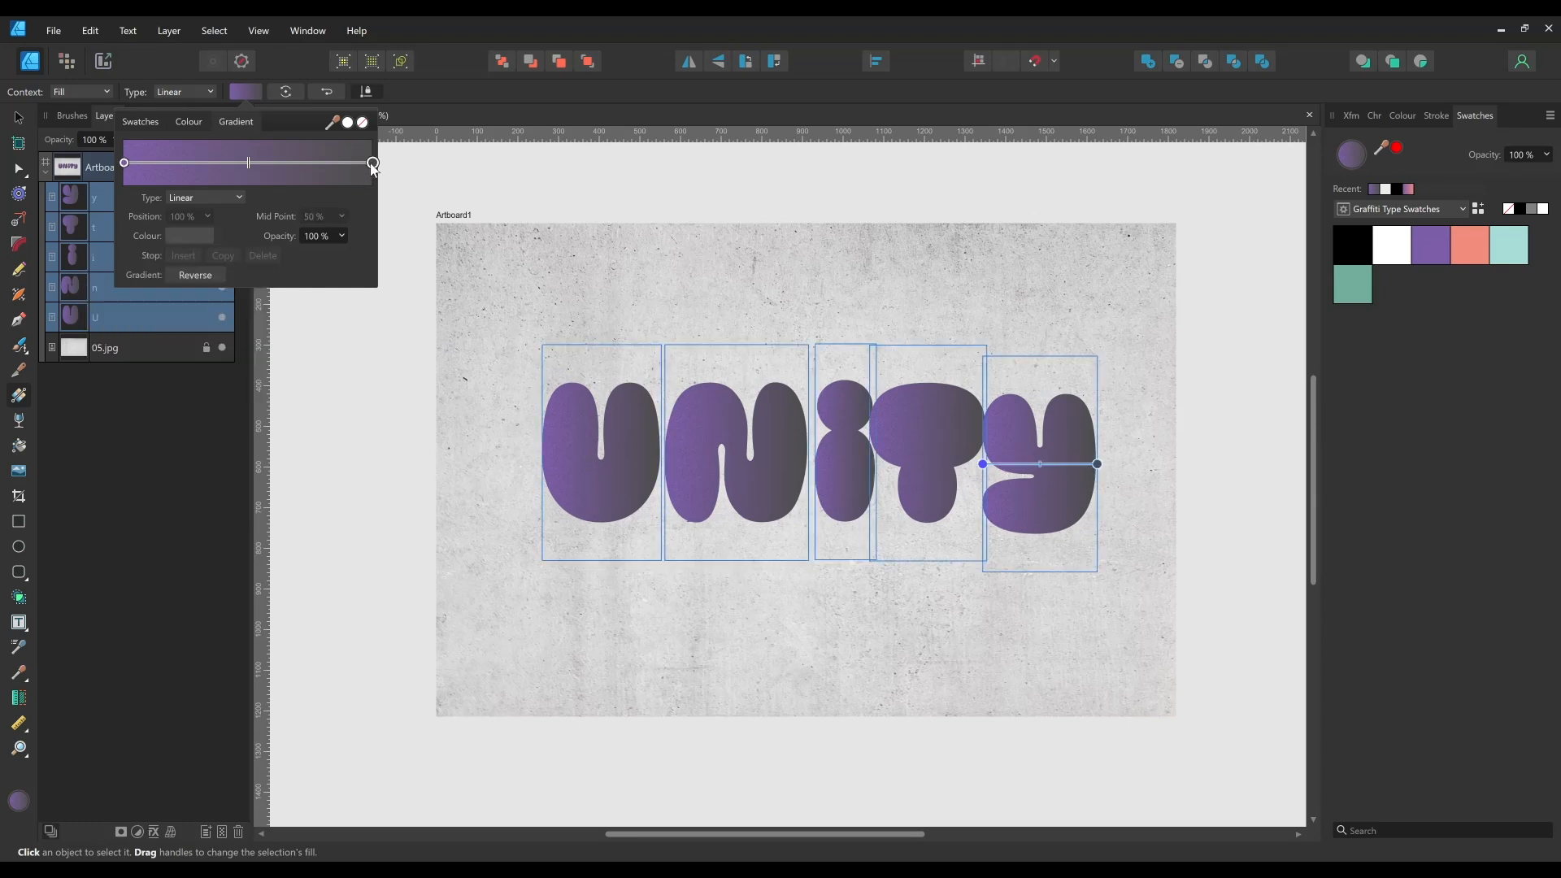
pyautogui.click(190, 236)
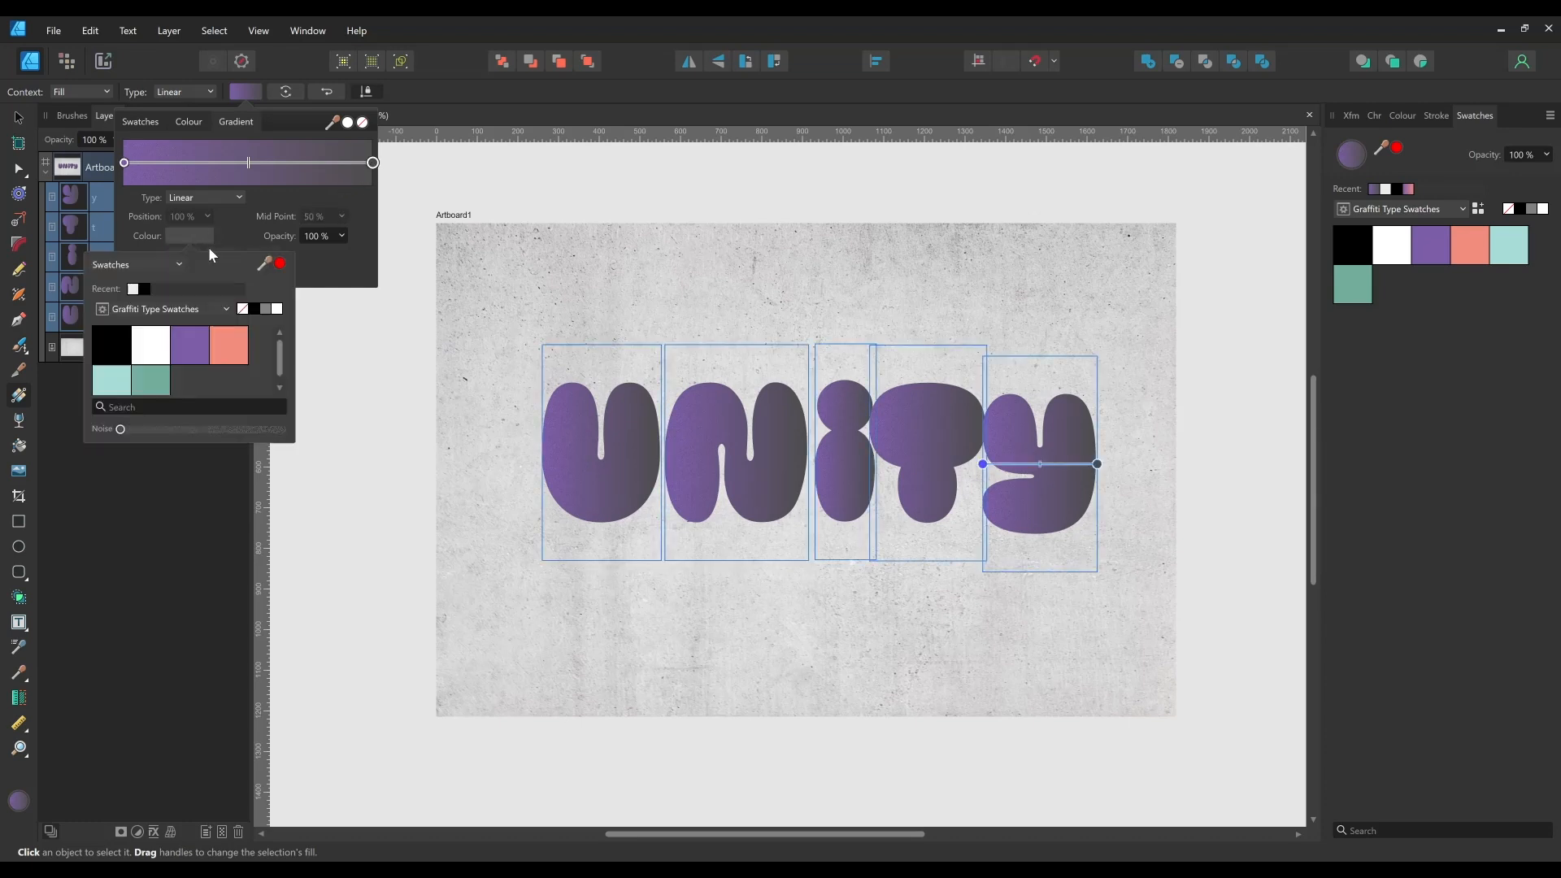
pyautogui.click(233, 348)
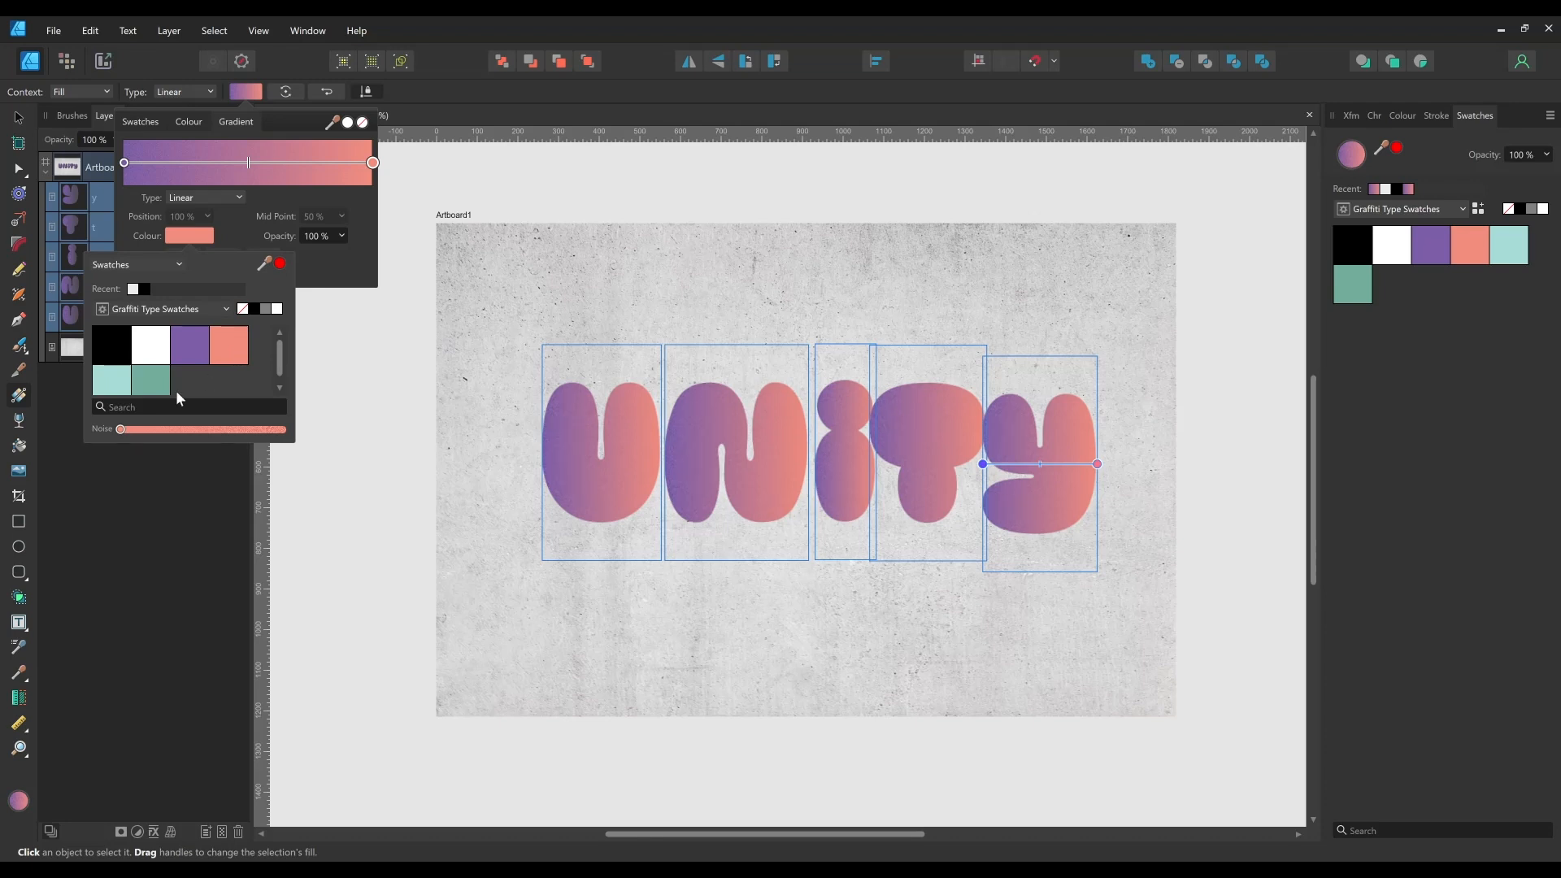
pyautogui.moveTo(120, 429); pyautogui.dragTo(202, 427)
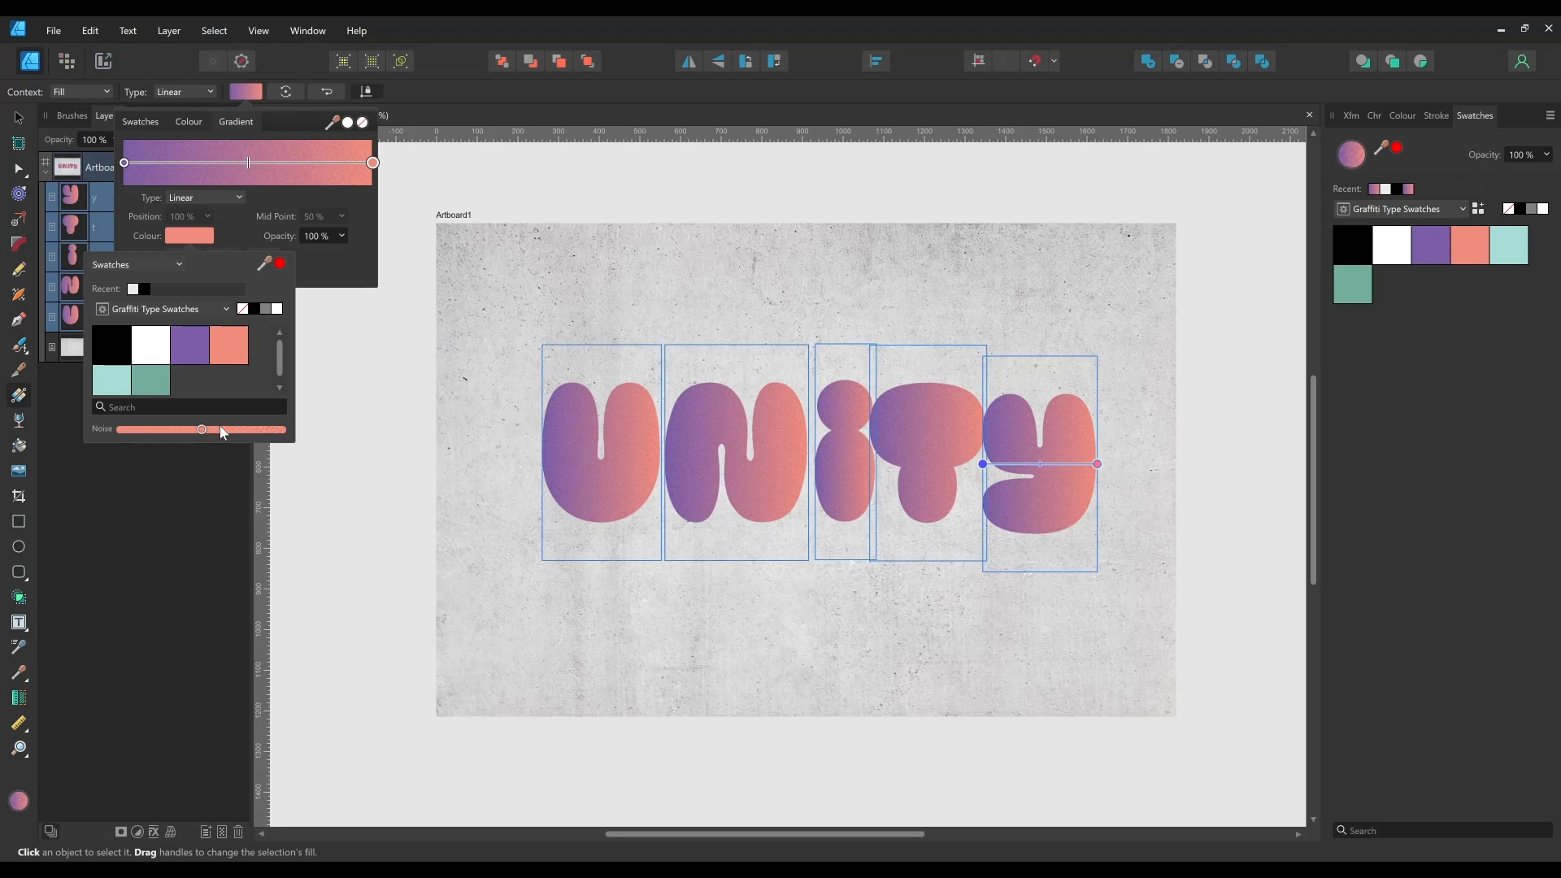
pyautogui.click(358, 276)
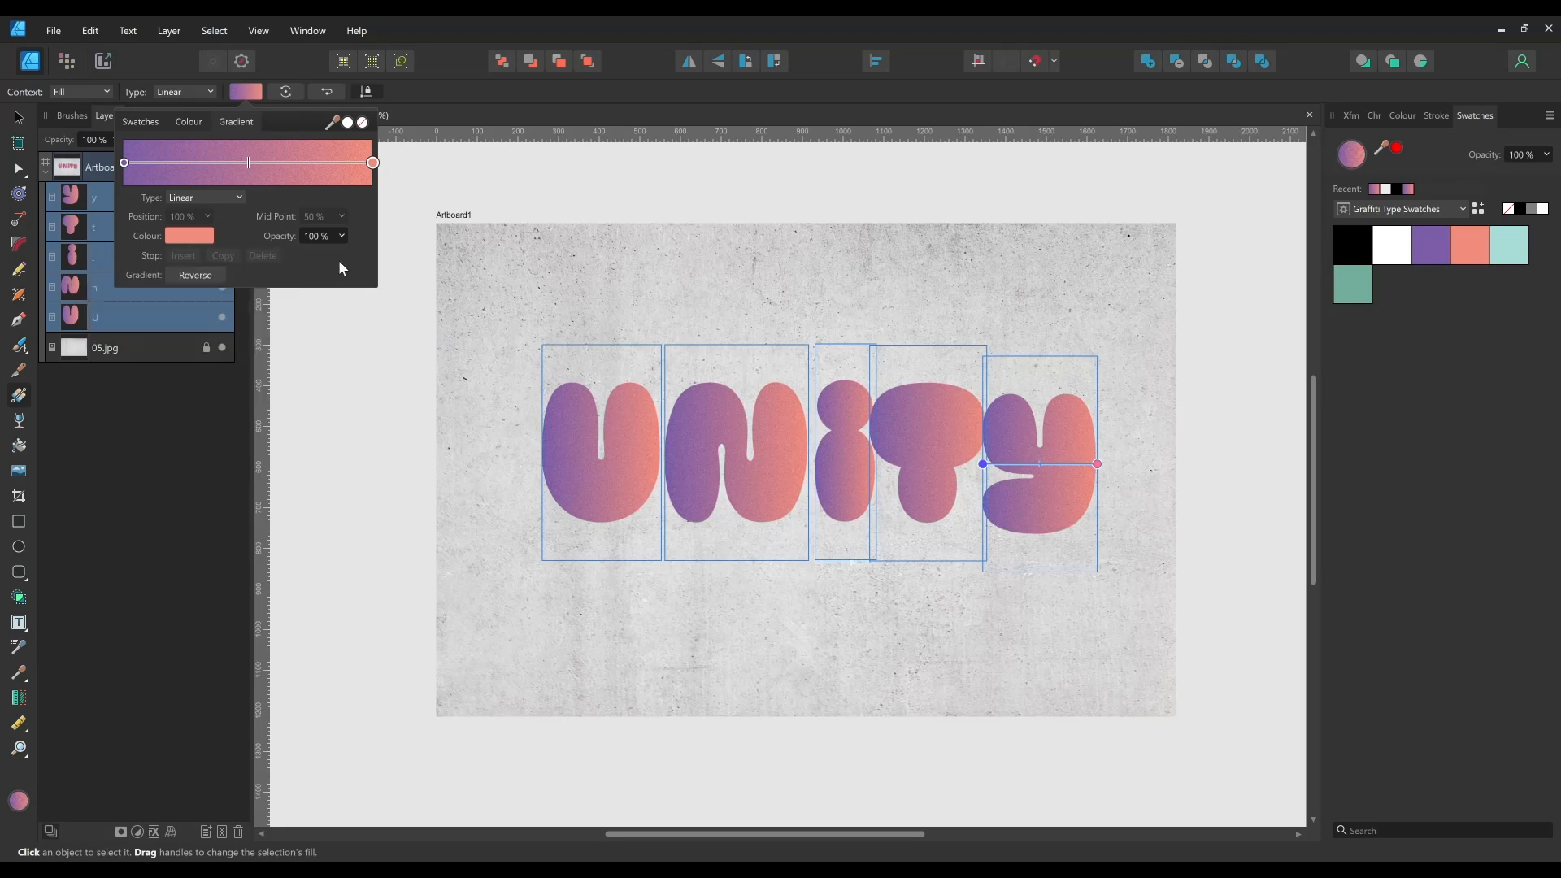
pyautogui.click(287, 86)
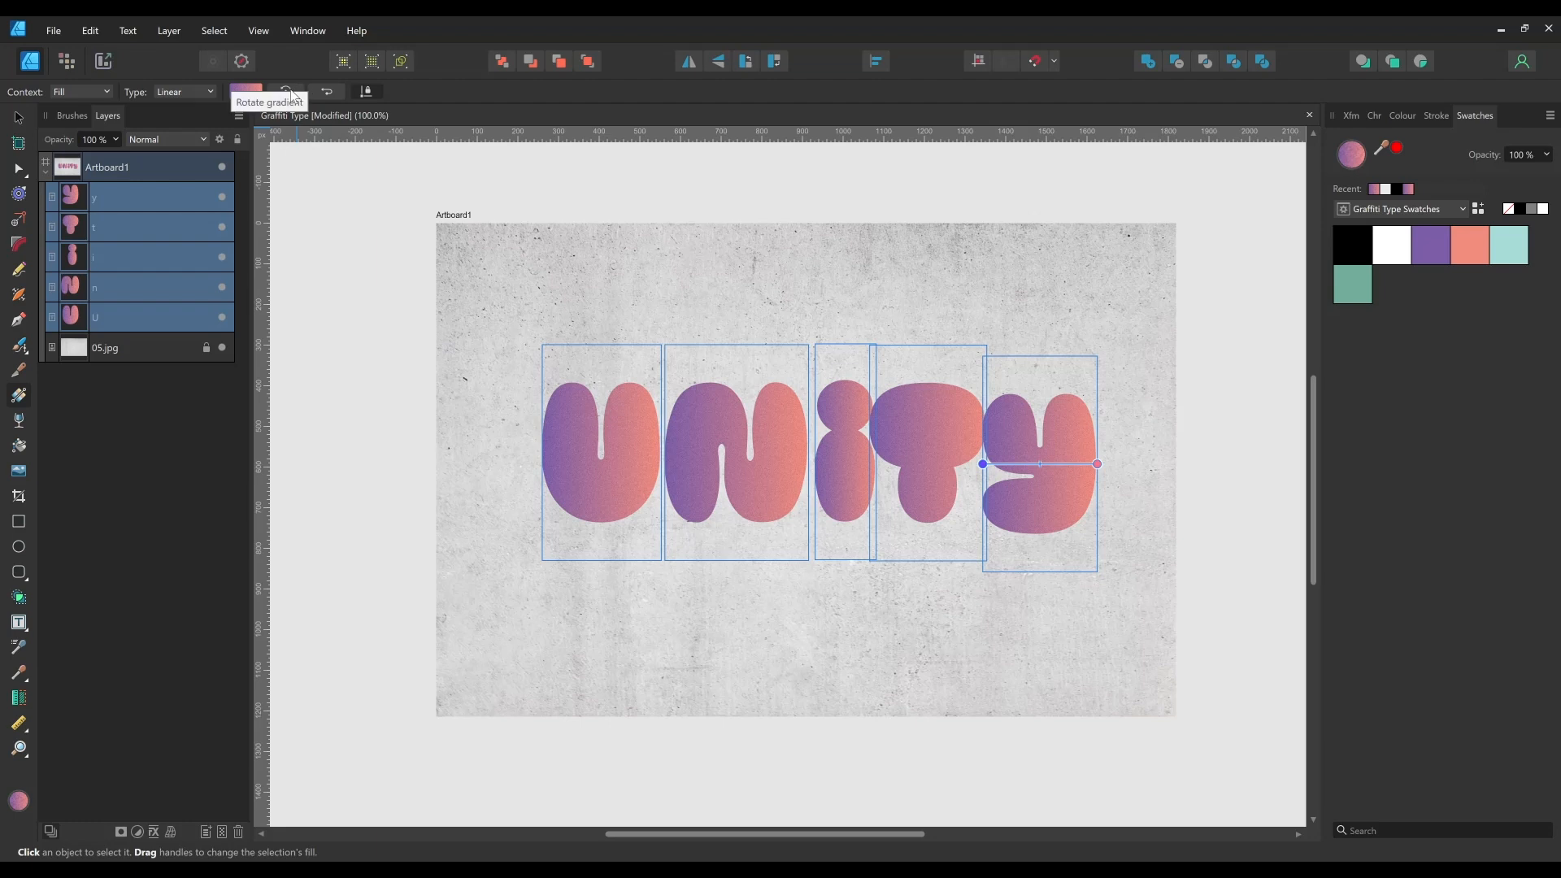
# Rotate the letters' gradient to vertical, coral above purple, and fit its stops to the height of the letters.
pyautogui.click(289, 91)
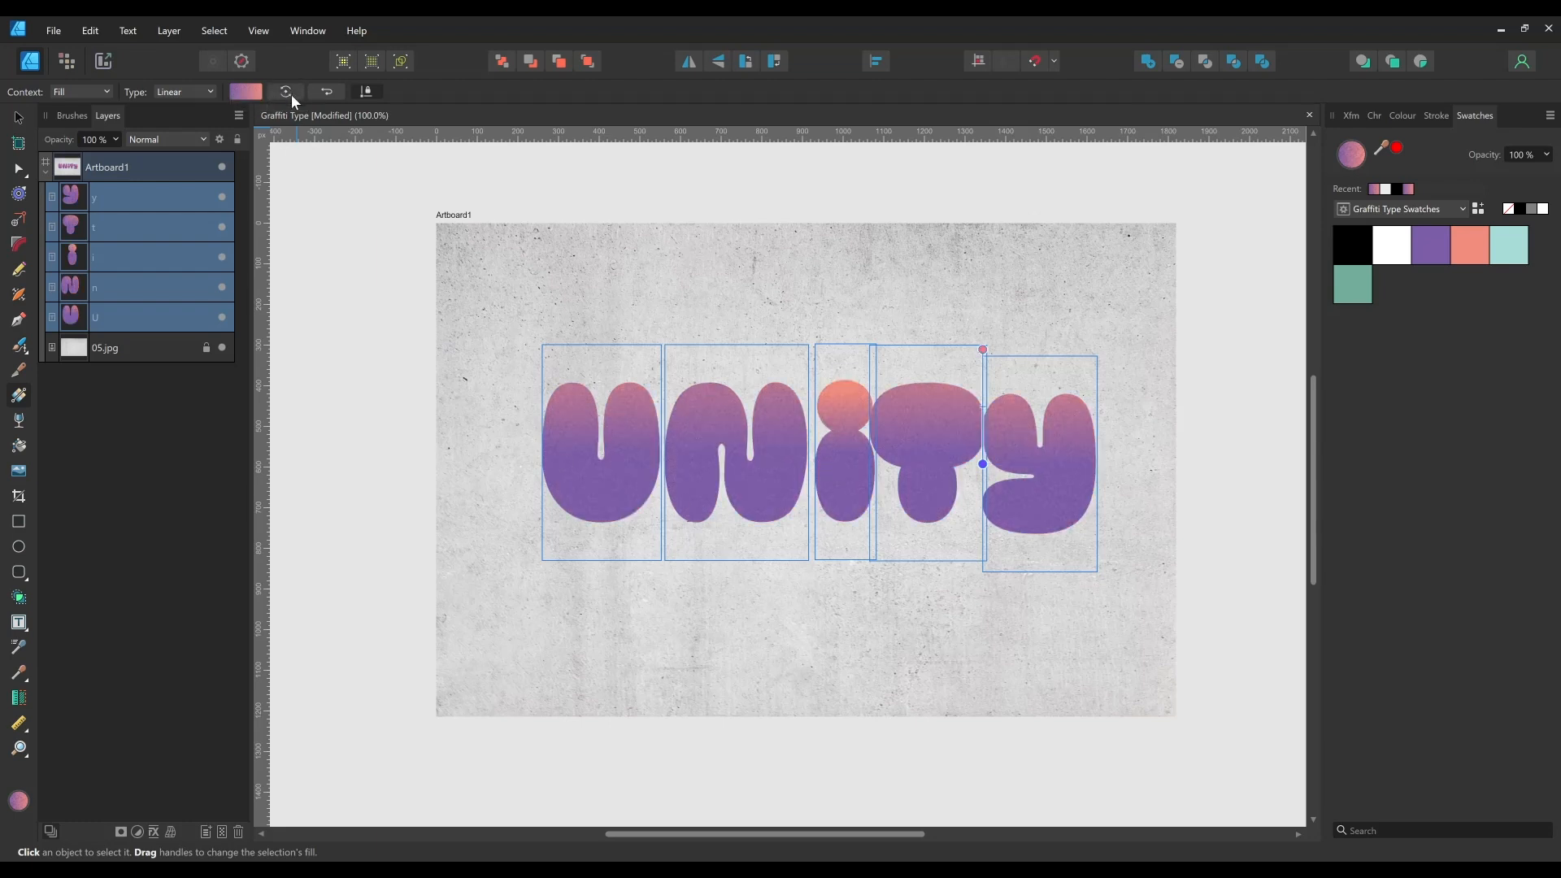
pyautogui.moveTo(985, 463); pyautogui.dragTo(984, 533)
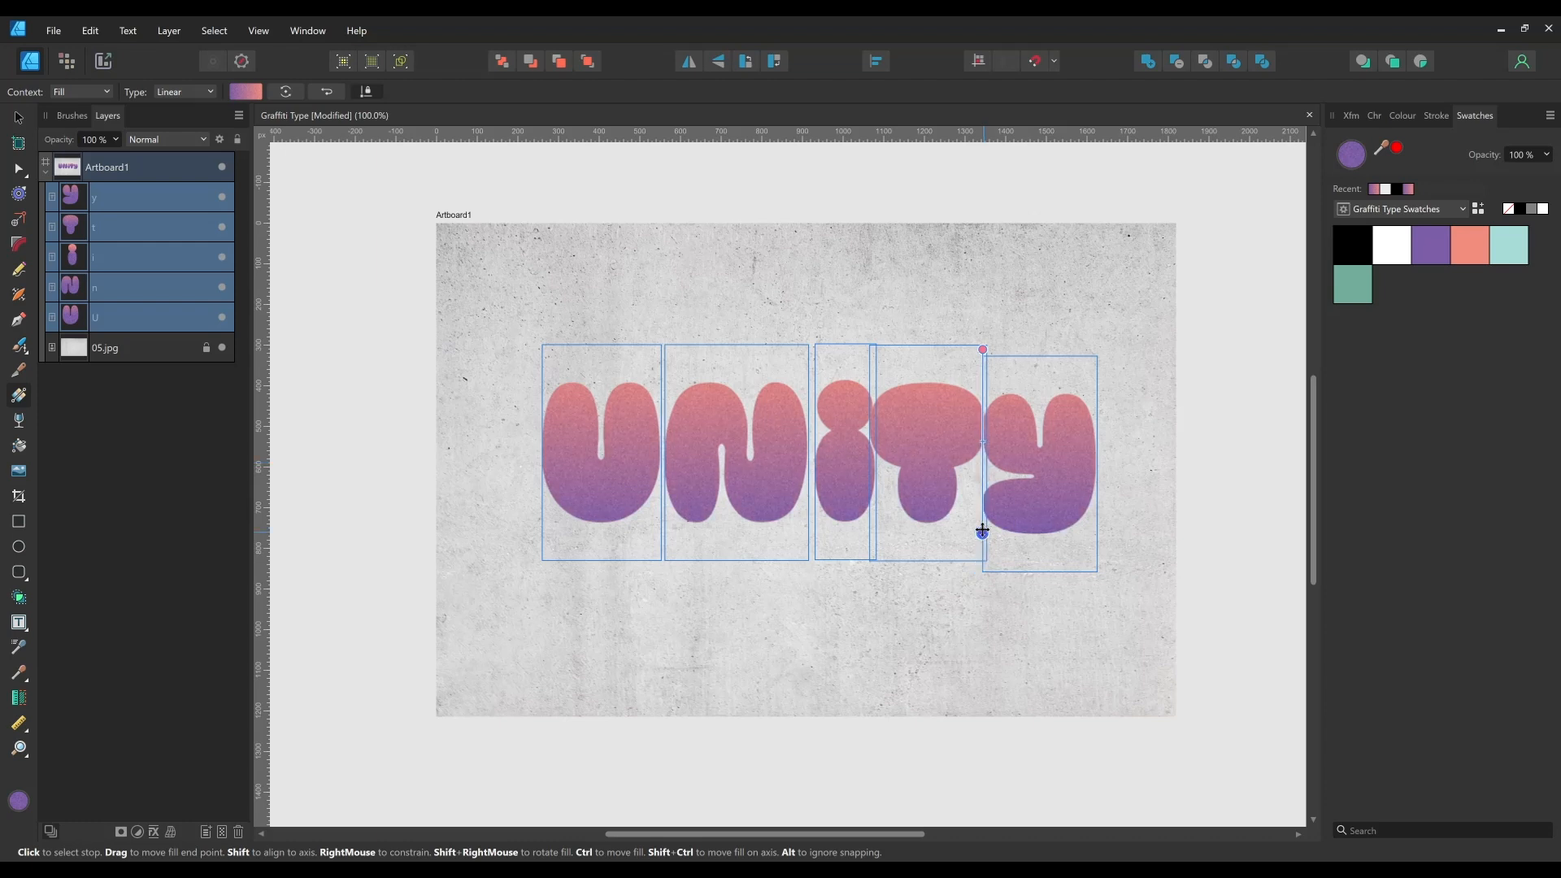
pyautogui.moveTo(983, 348); pyautogui.dragTo(984, 385)
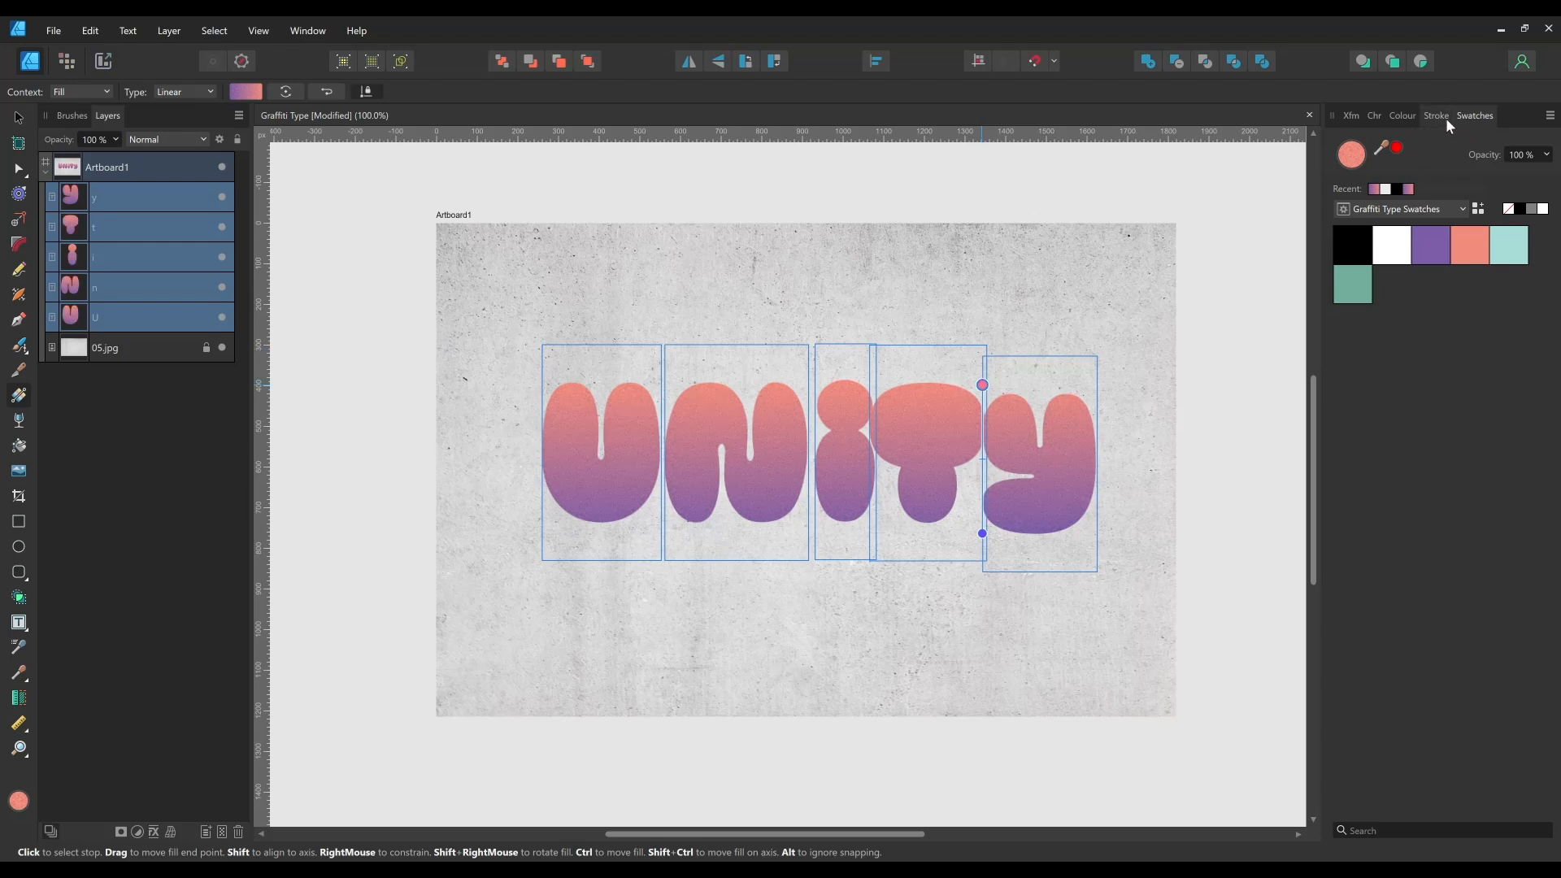
# Give all five letters a black outline using the Graffiti Type swatch, and deselect them.
pyautogui.click(17, 117)
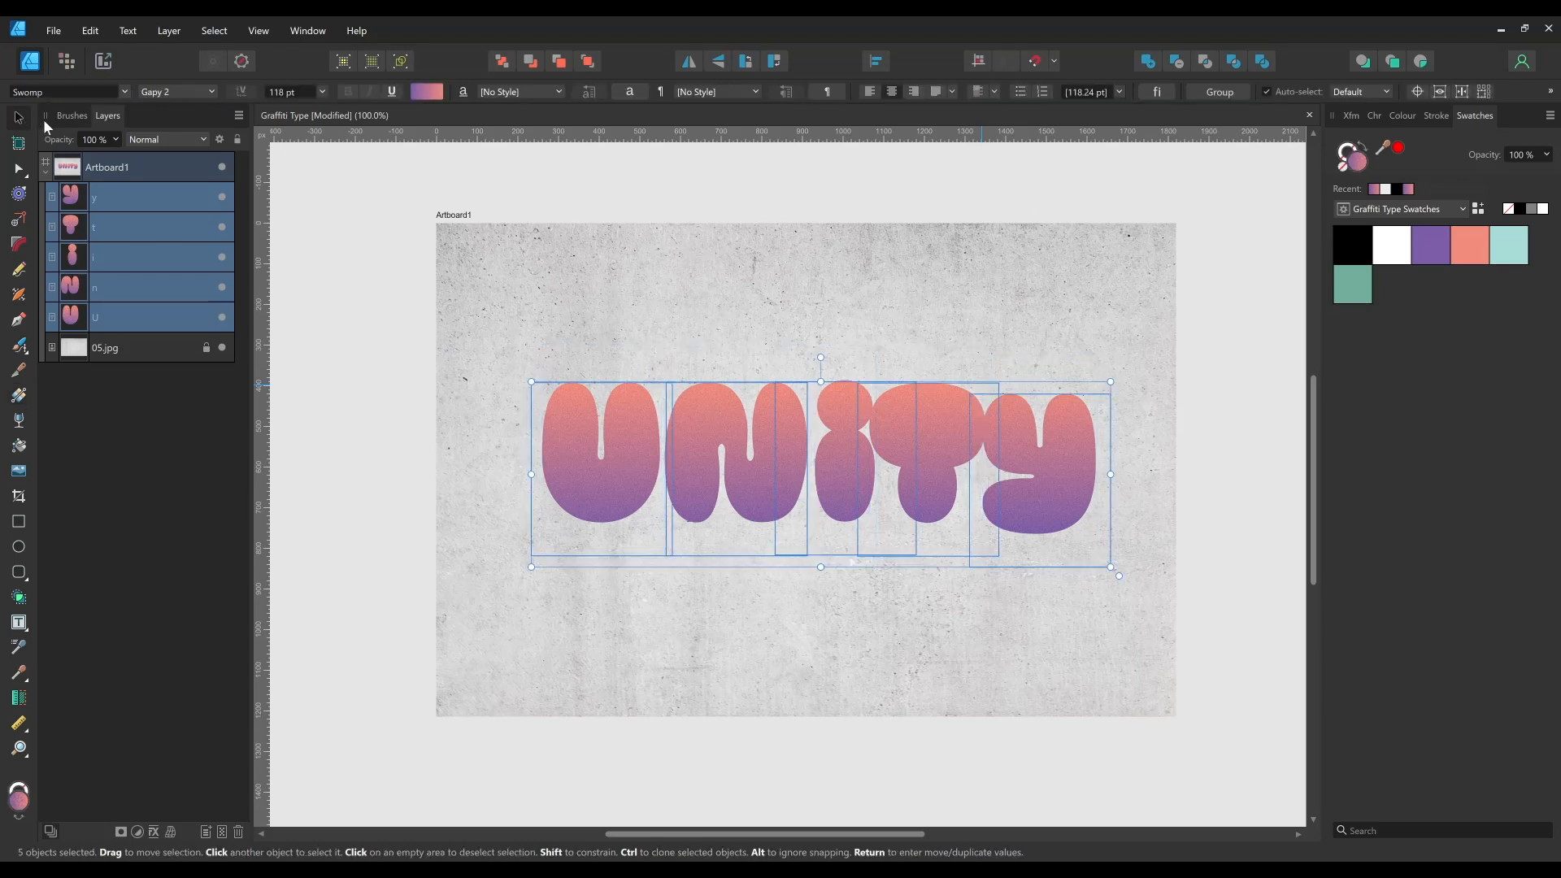
pyautogui.click(1351, 153)
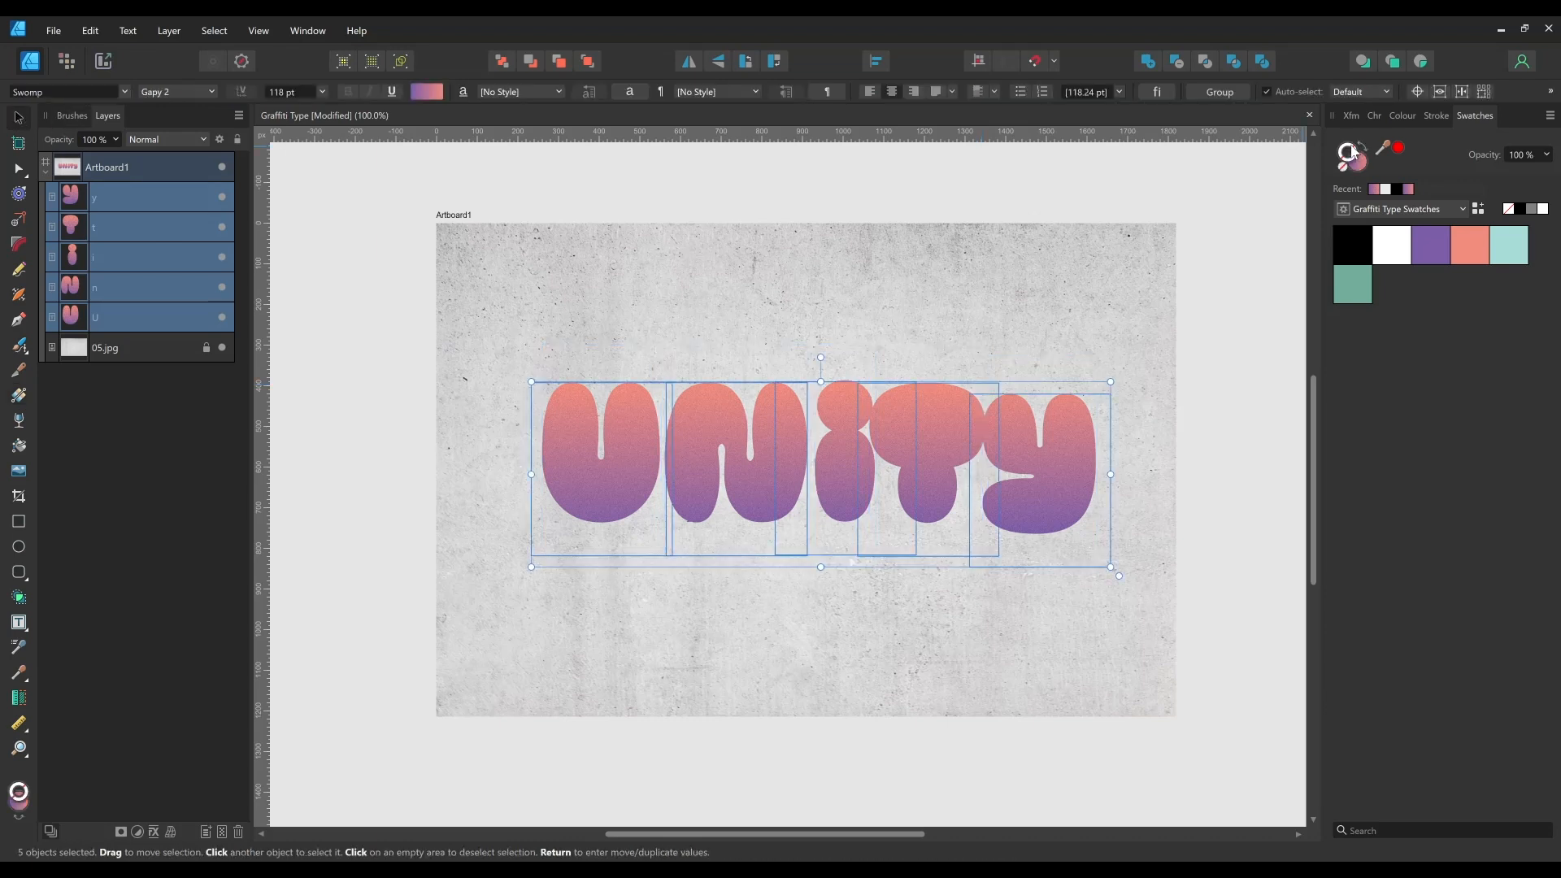
pyautogui.click(1354, 244)
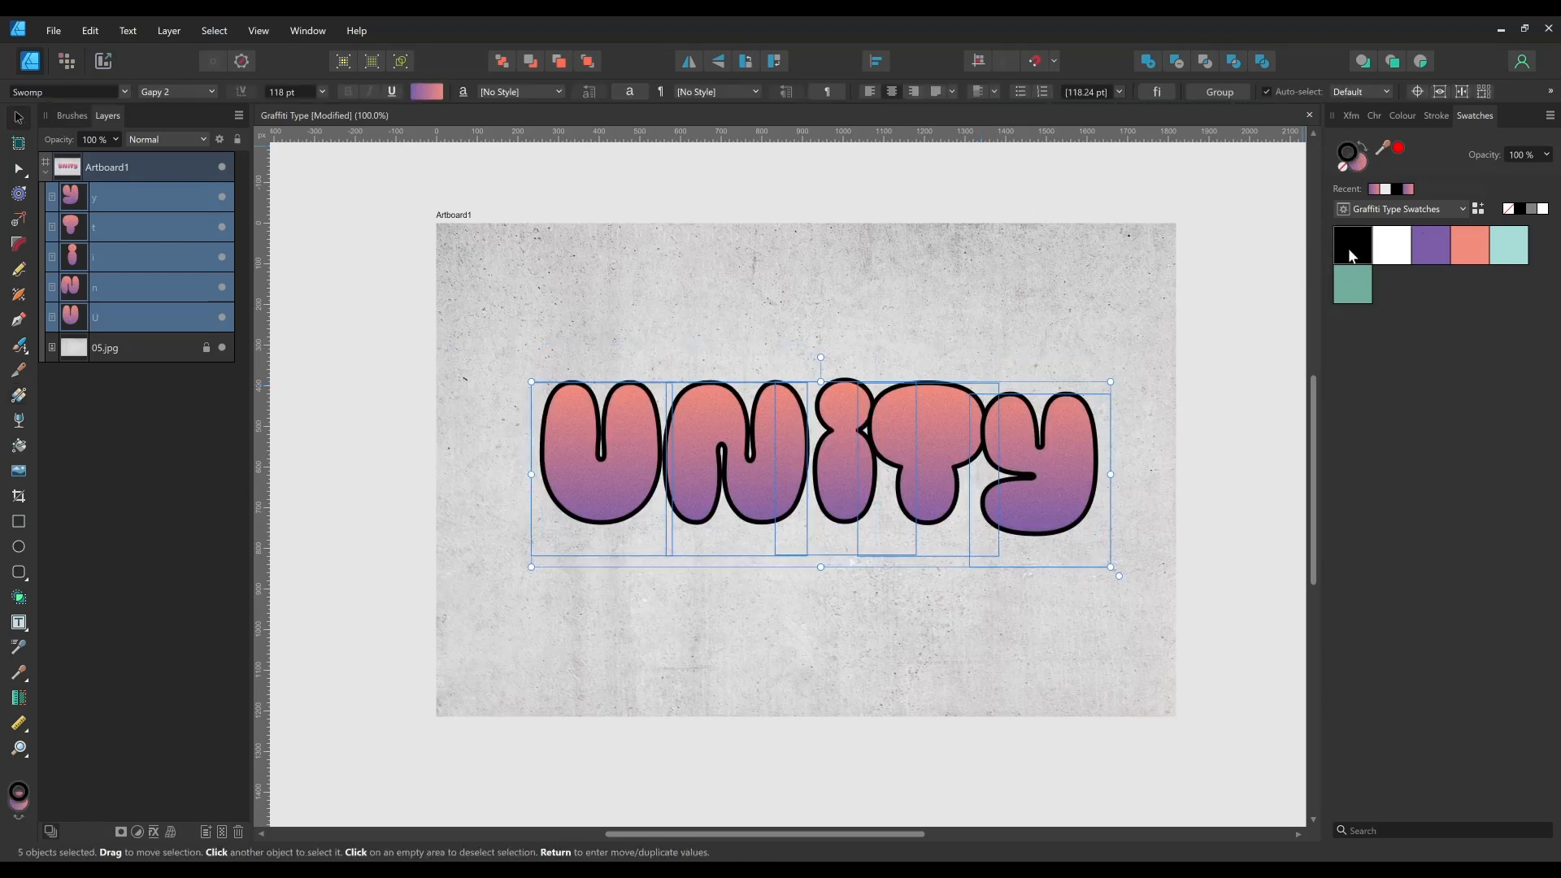
pyautogui.click(1178, 451)
# Move the U up so it overlaps the N, and reorder the letter layers from front to back as U, i, n, t, y.
pyautogui.moveTo(626, 465); pyautogui.dragTo(643, 426)
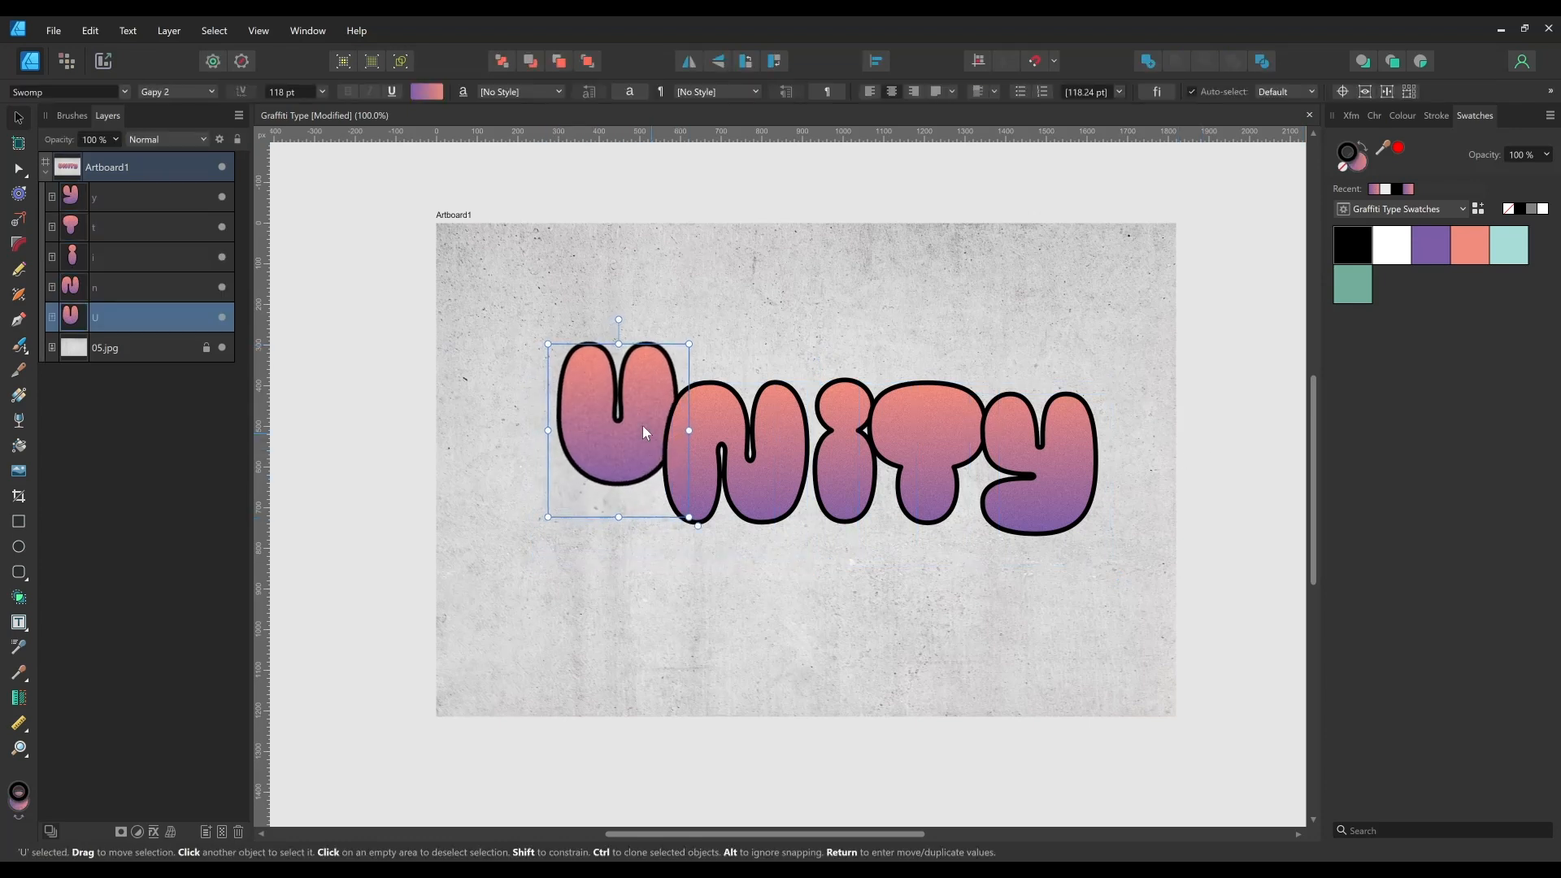
pyautogui.moveTo(133, 316); pyautogui.dragTo(117, 183)
pyautogui.moveTo(150, 317); pyautogui.dragTo(142, 216)
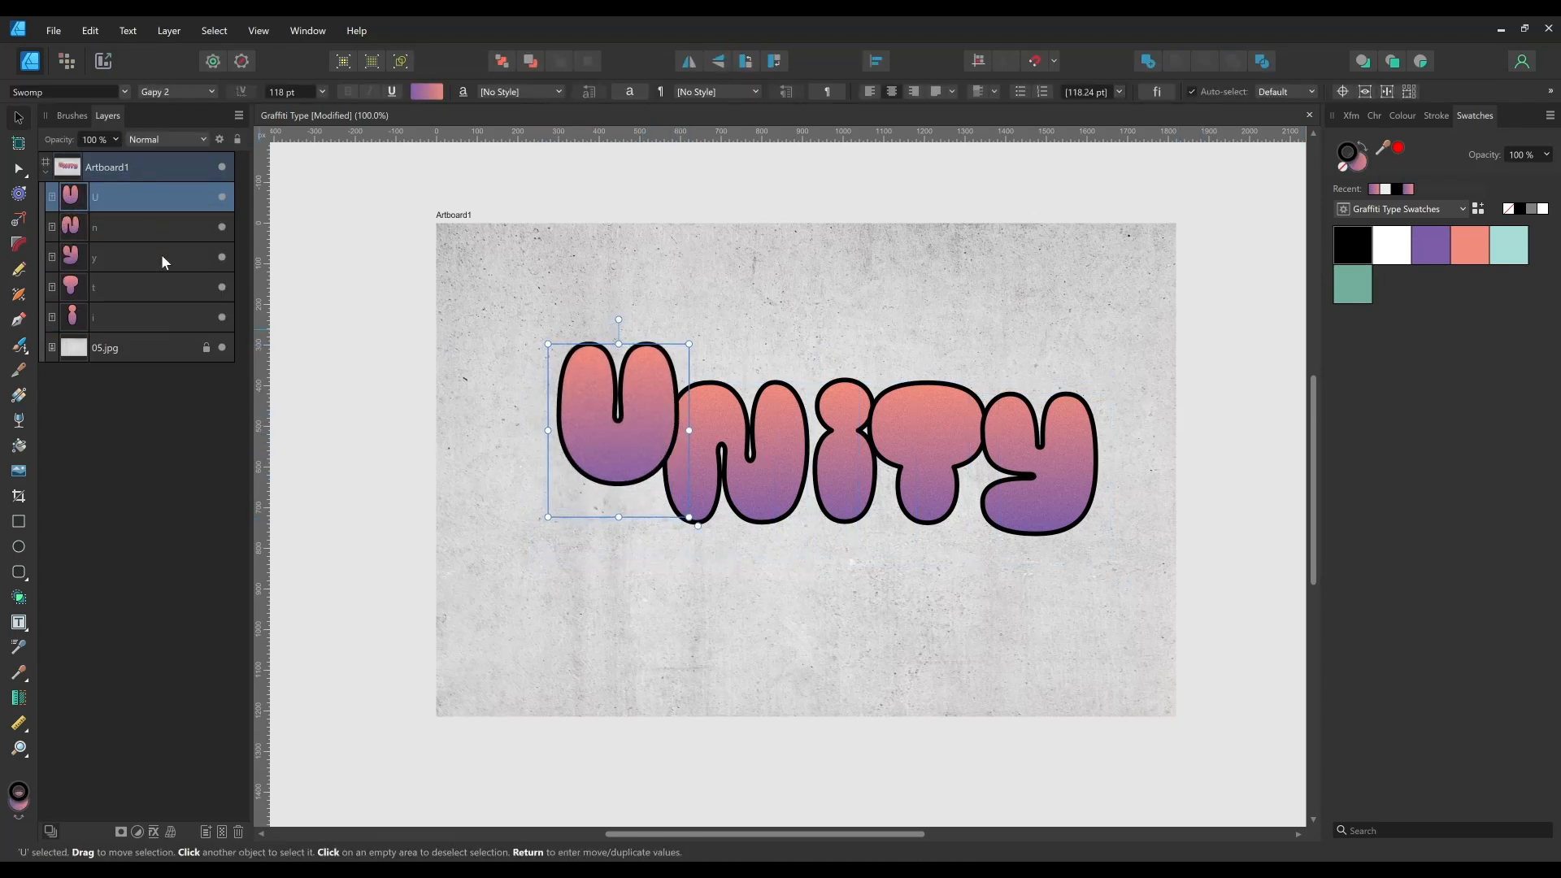
pyautogui.moveTo(128, 311); pyautogui.dragTo(123, 271)
# Shift the i left so it overlaps the N, and tilt the U slightly counter-clockwise.
pyautogui.moveTo(854, 457); pyautogui.dragTo(834, 457)
pyautogui.click(655, 382)
pyautogui.moveTo(694, 325); pyautogui.dragTo(666, 418)
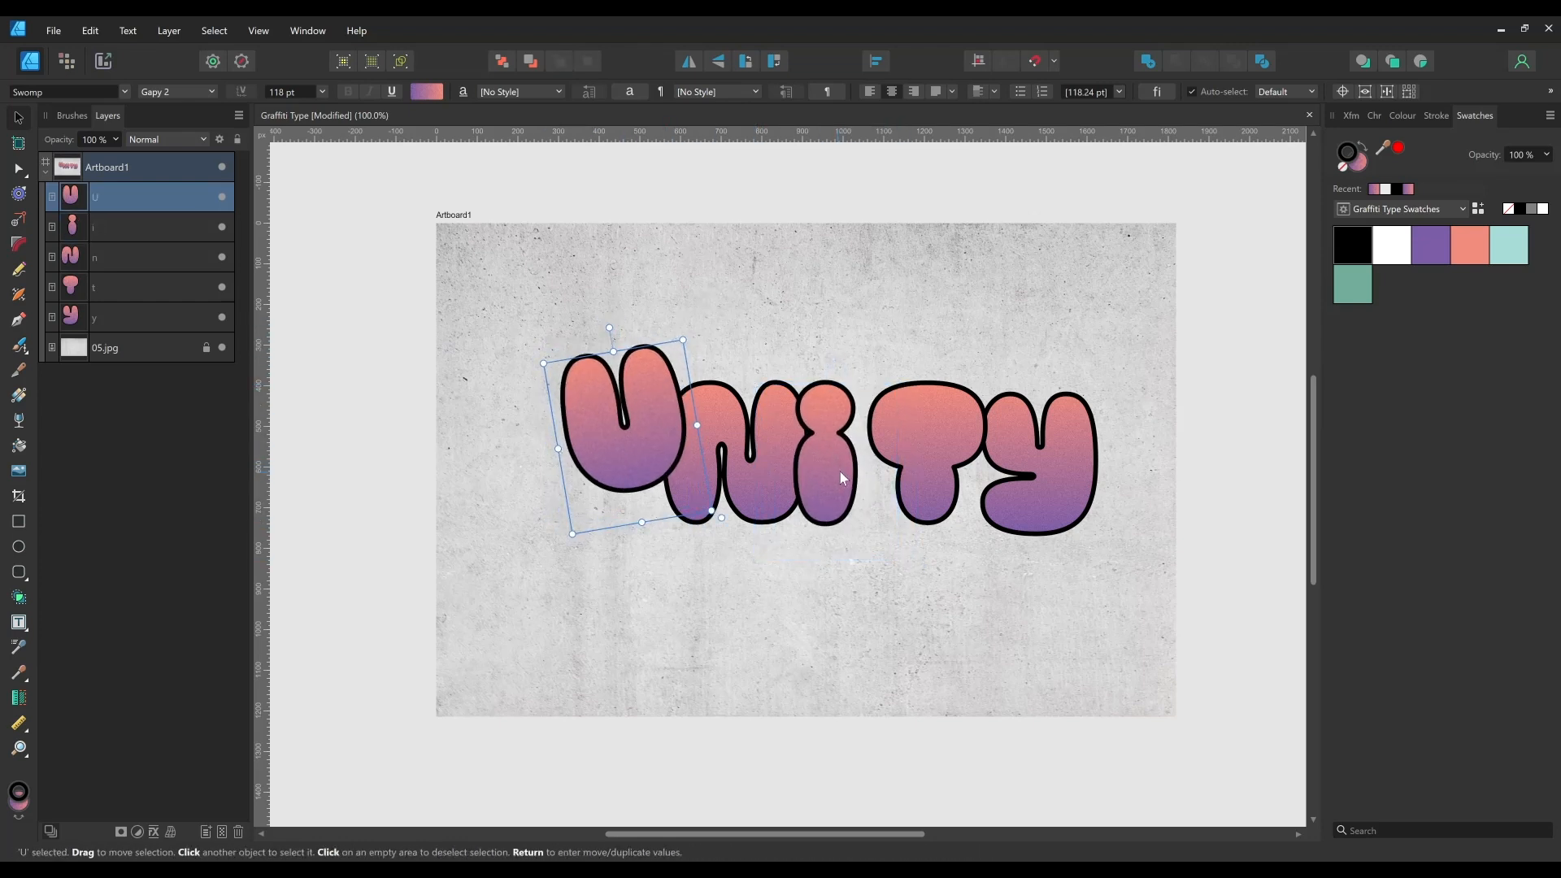
# Move the T up and left so it tucks behind the i, and lower the i slightly.
pyautogui.click(931, 449)
pyautogui.moveTo(930, 445); pyautogui.dragTo(833, 461)
pyautogui.click(831, 447)
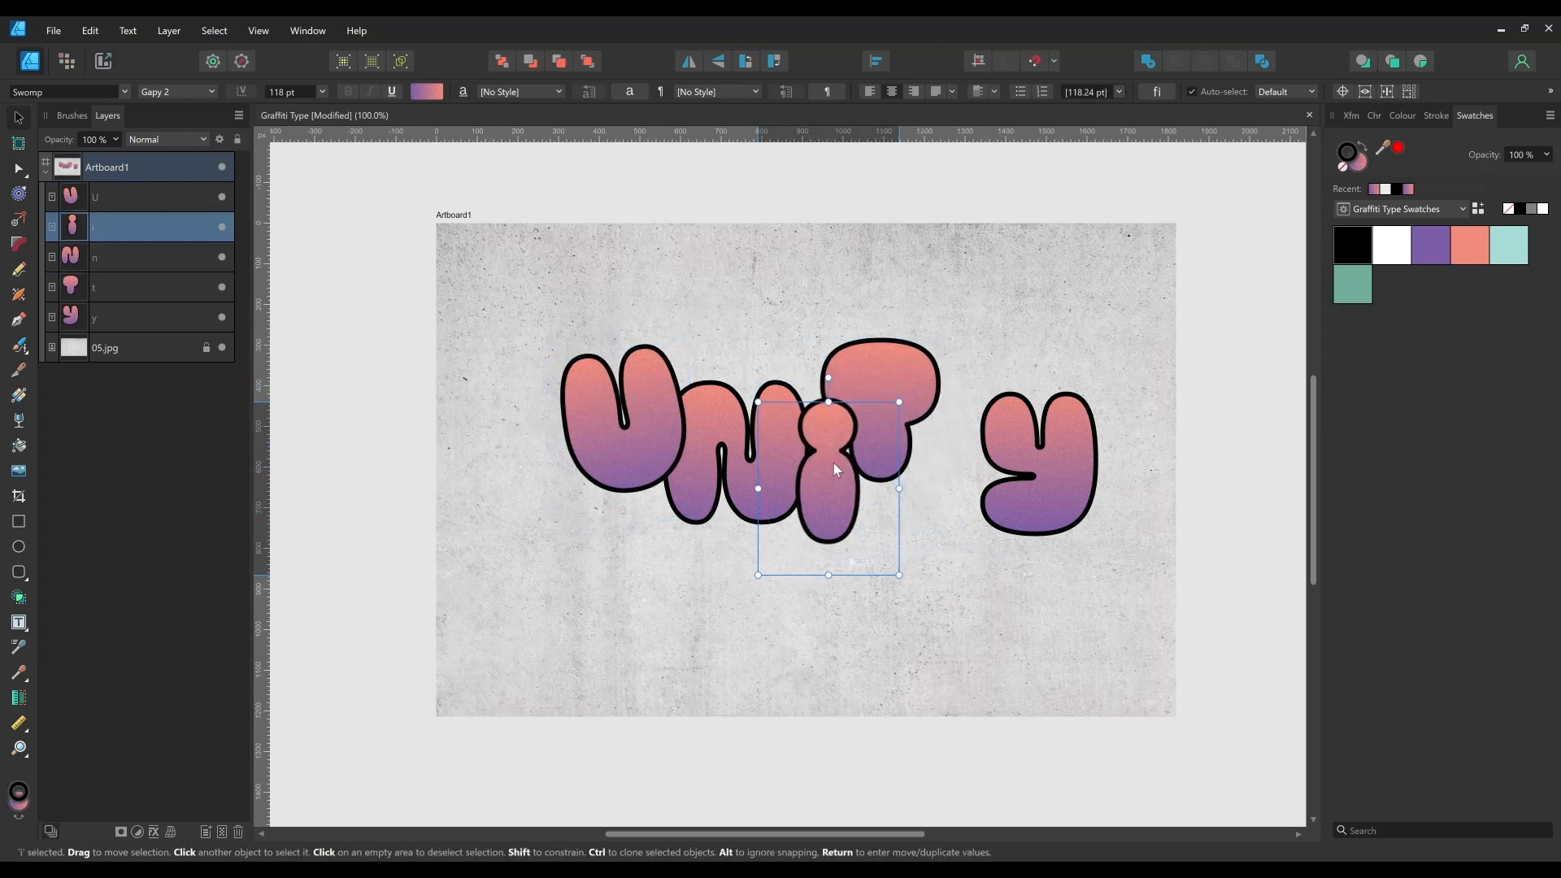
pyautogui.click(924, 386)
# Move the y left so it tucks behind the T, and rotate it clockwise.
pyautogui.click(1059, 457)
pyautogui.moveTo(1059, 457); pyautogui.dragTo(978, 472)
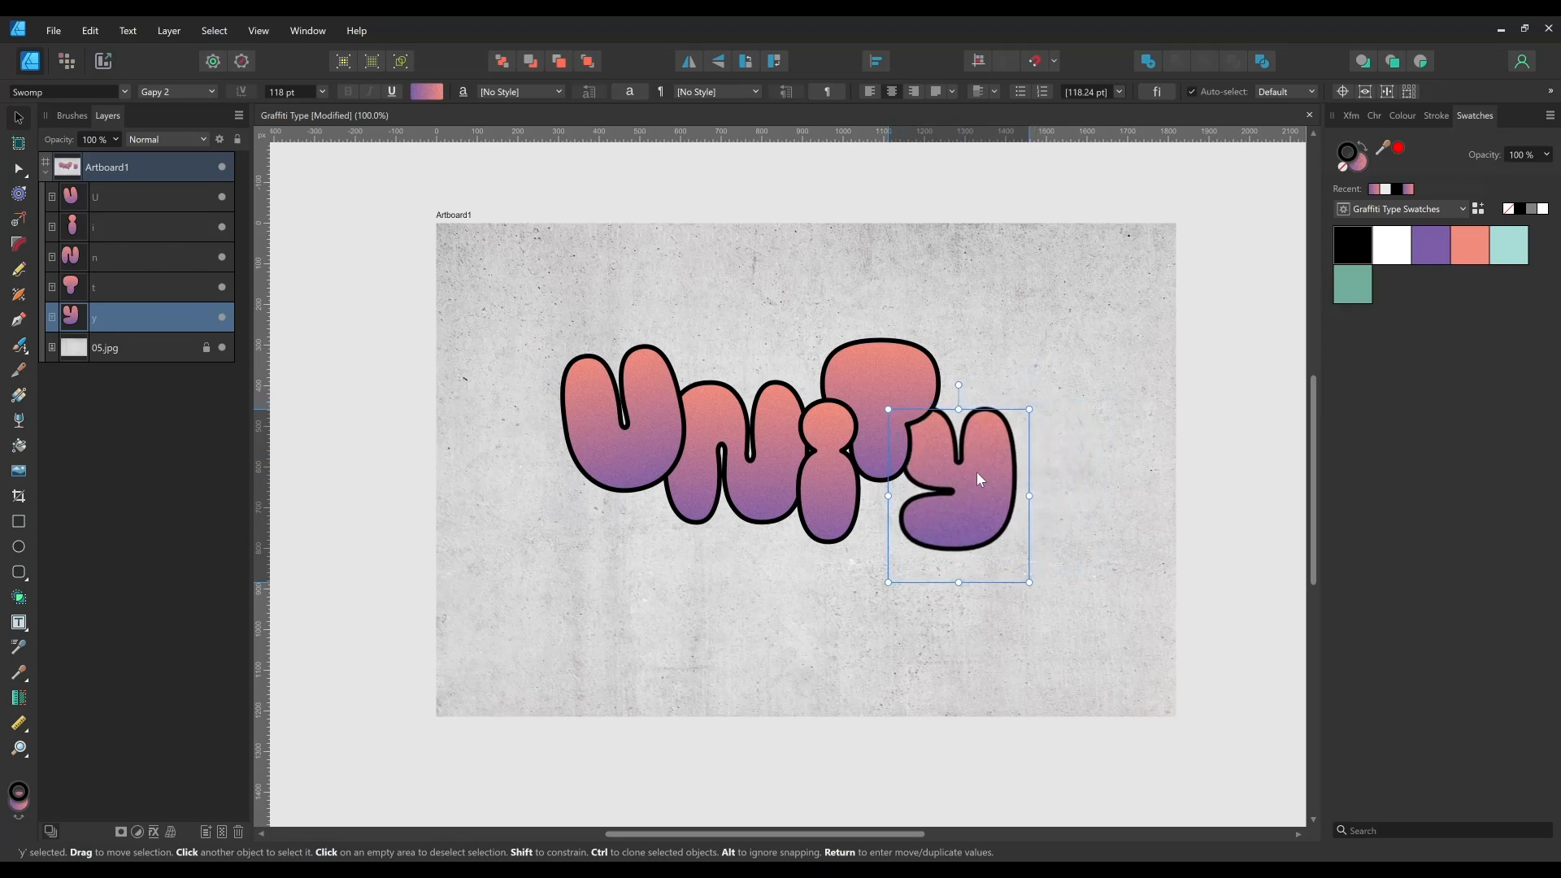
pyautogui.moveTo(1039, 408); pyautogui.dragTo(1075, 435)
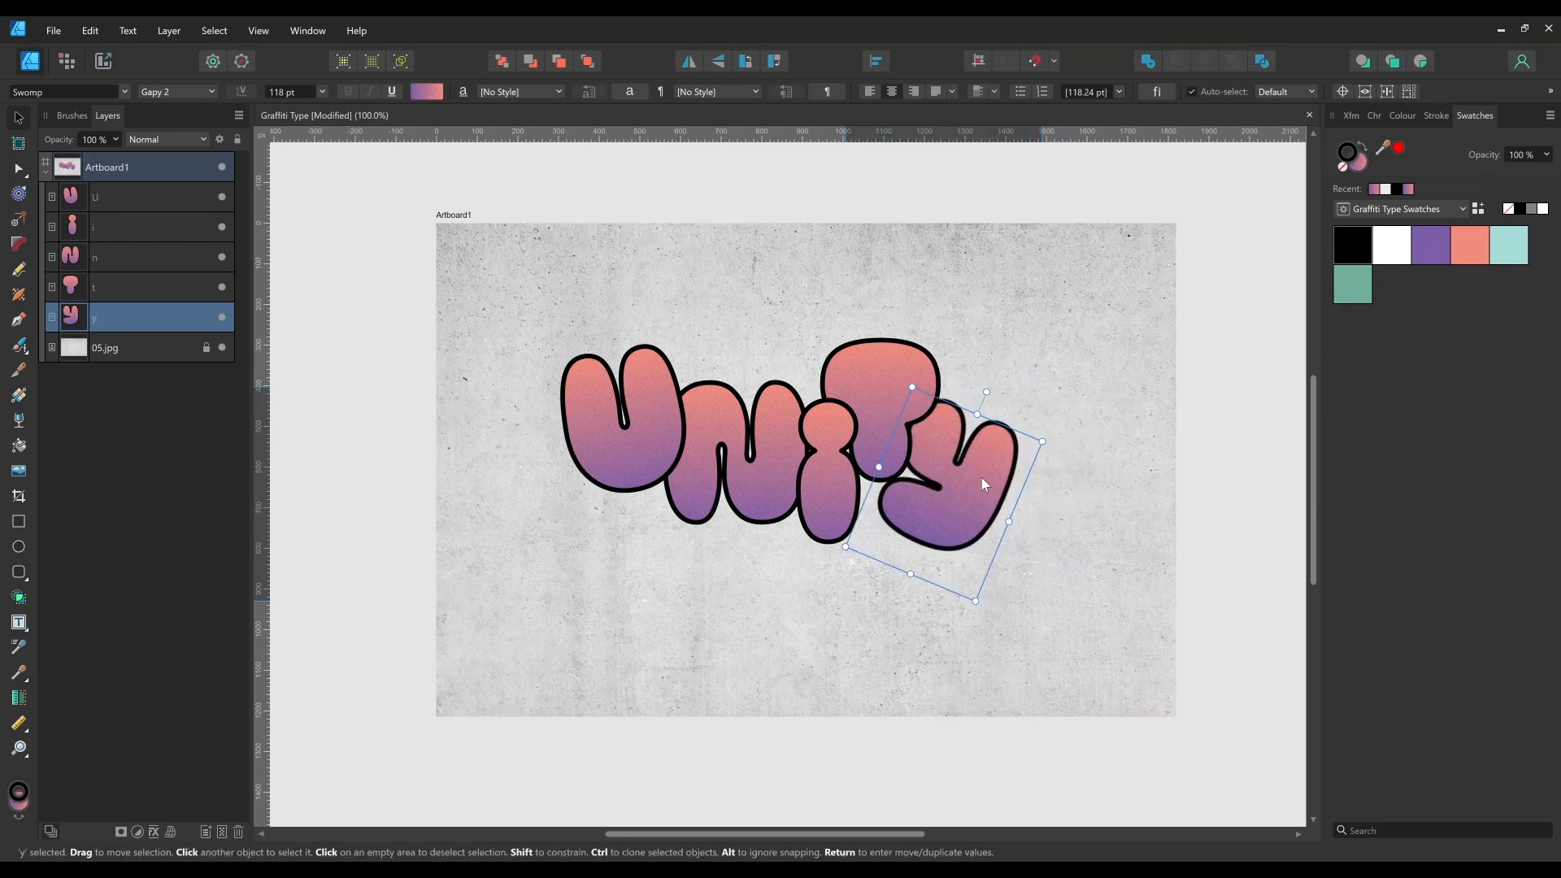
# Group all five letters, shift the group slightly down and right, and name it "Type - Fill and Stroke".
pyautogui.hotkey('ctrl', 'a')
pyautogui.hotkey('ctrl', 'g')
pyautogui.moveTo(958, 498)
pyautogui.mouseDown()
pyautogui.moveTo(983, 511)
pyautogui.moveTo(971, 519)
pyautogui.mouseUp()
pyautogui.doubleClick(119, 196)
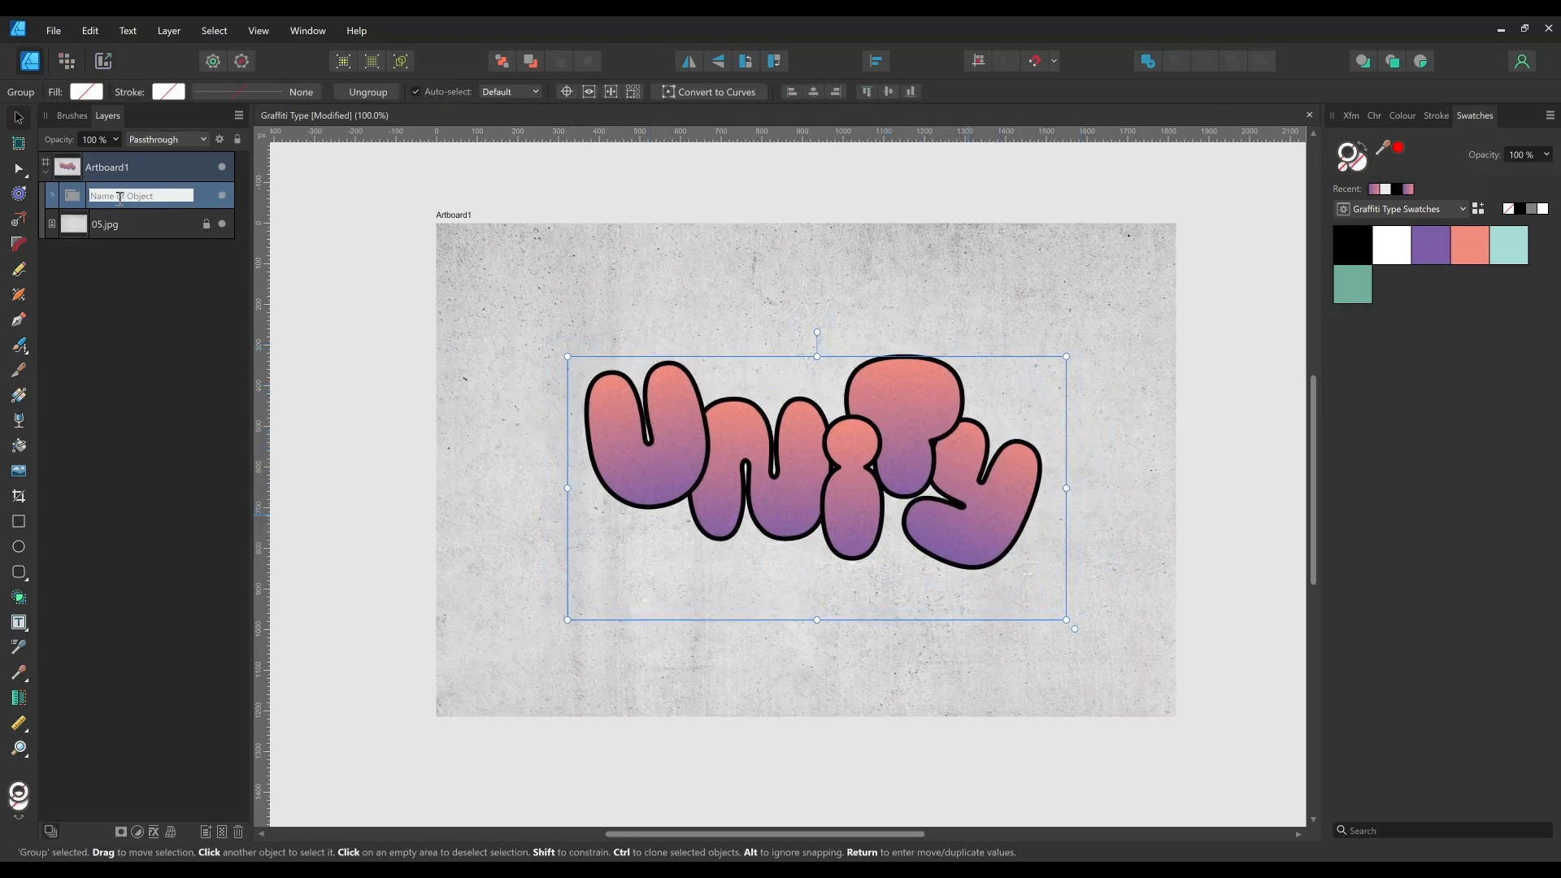
pyautogui.write('Fill and')
pyautogui.write(' Stroke')
pyautogui.write('Type -')
pyautogui.press('Return')
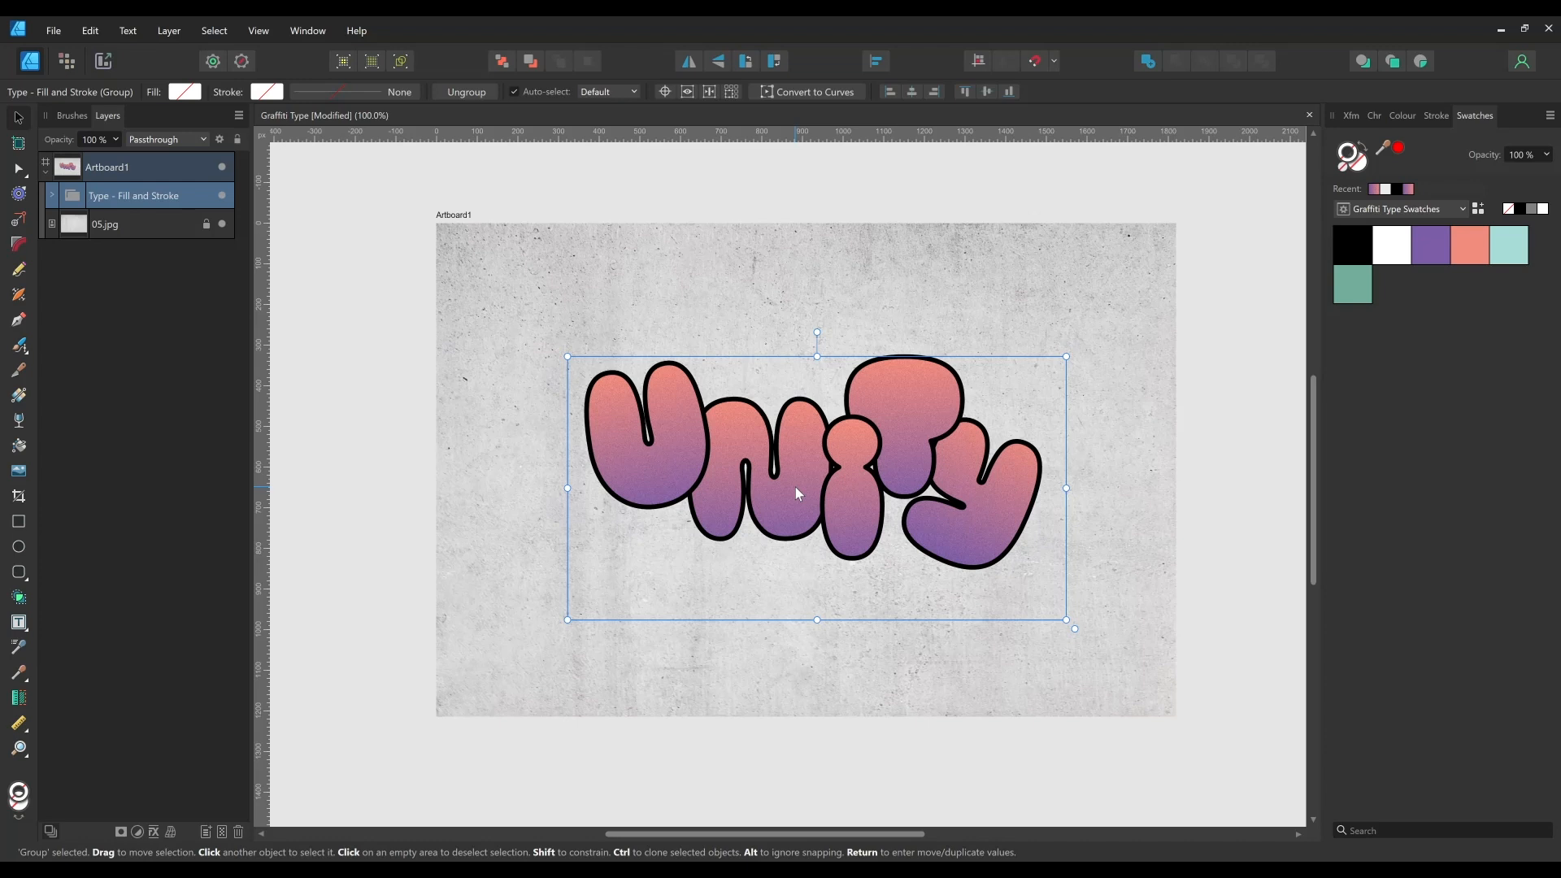
# Apply the Closed_Spray Paint 10 - Anti-stretch brush to the outlines of all five letters in the group.
pyautogui.click(63, 197)
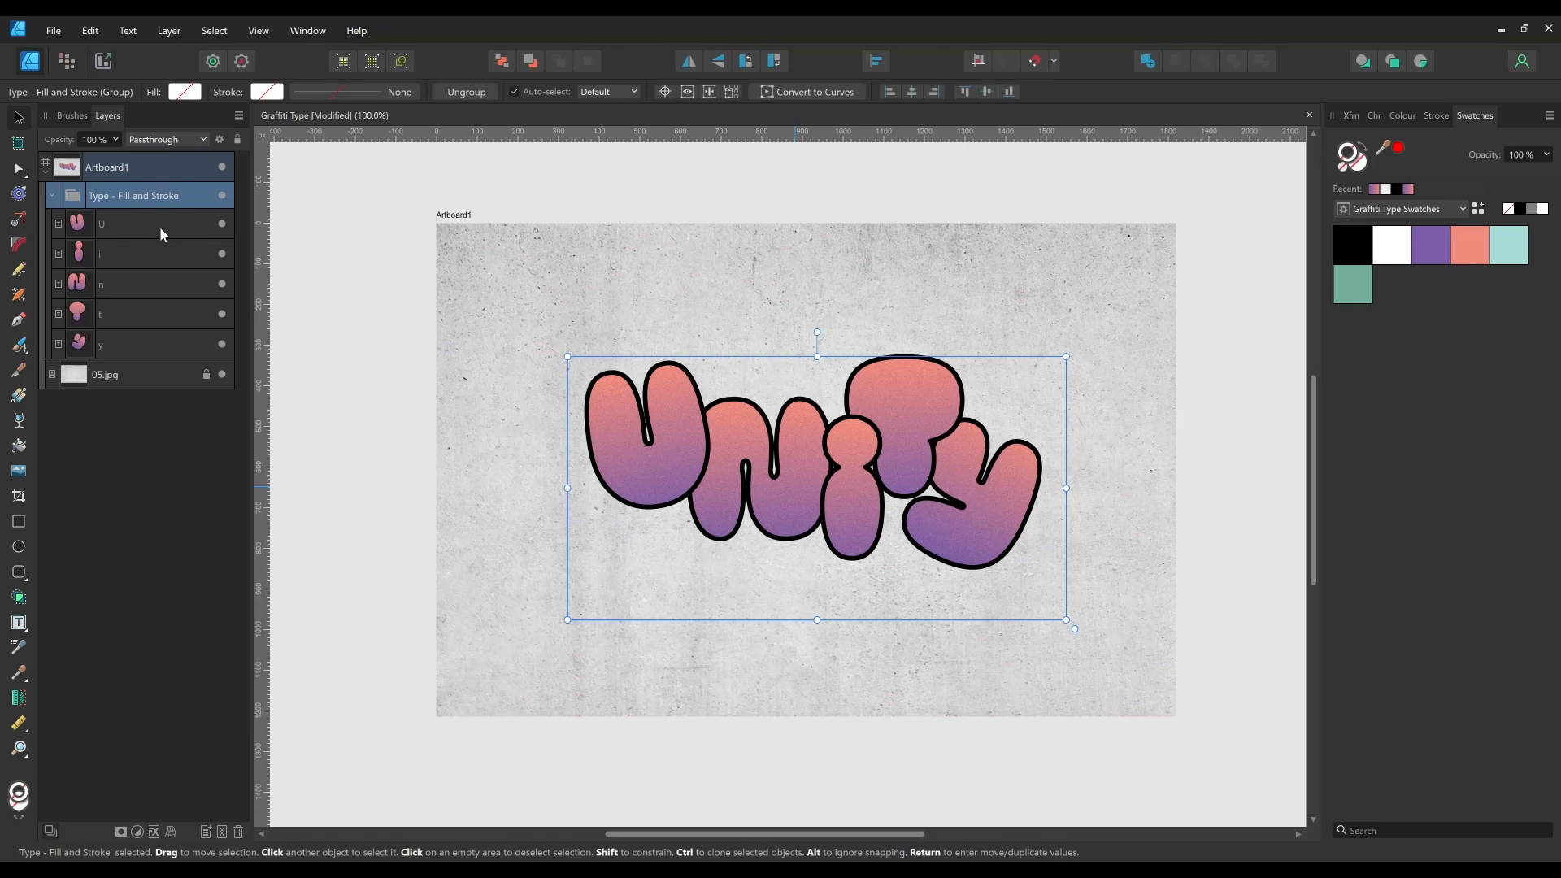
pyautogui.click(160, 226)
pyautogui.keyDown('shift'); pyautogui.click(169, 336); pyautogui.keyUp('shift')
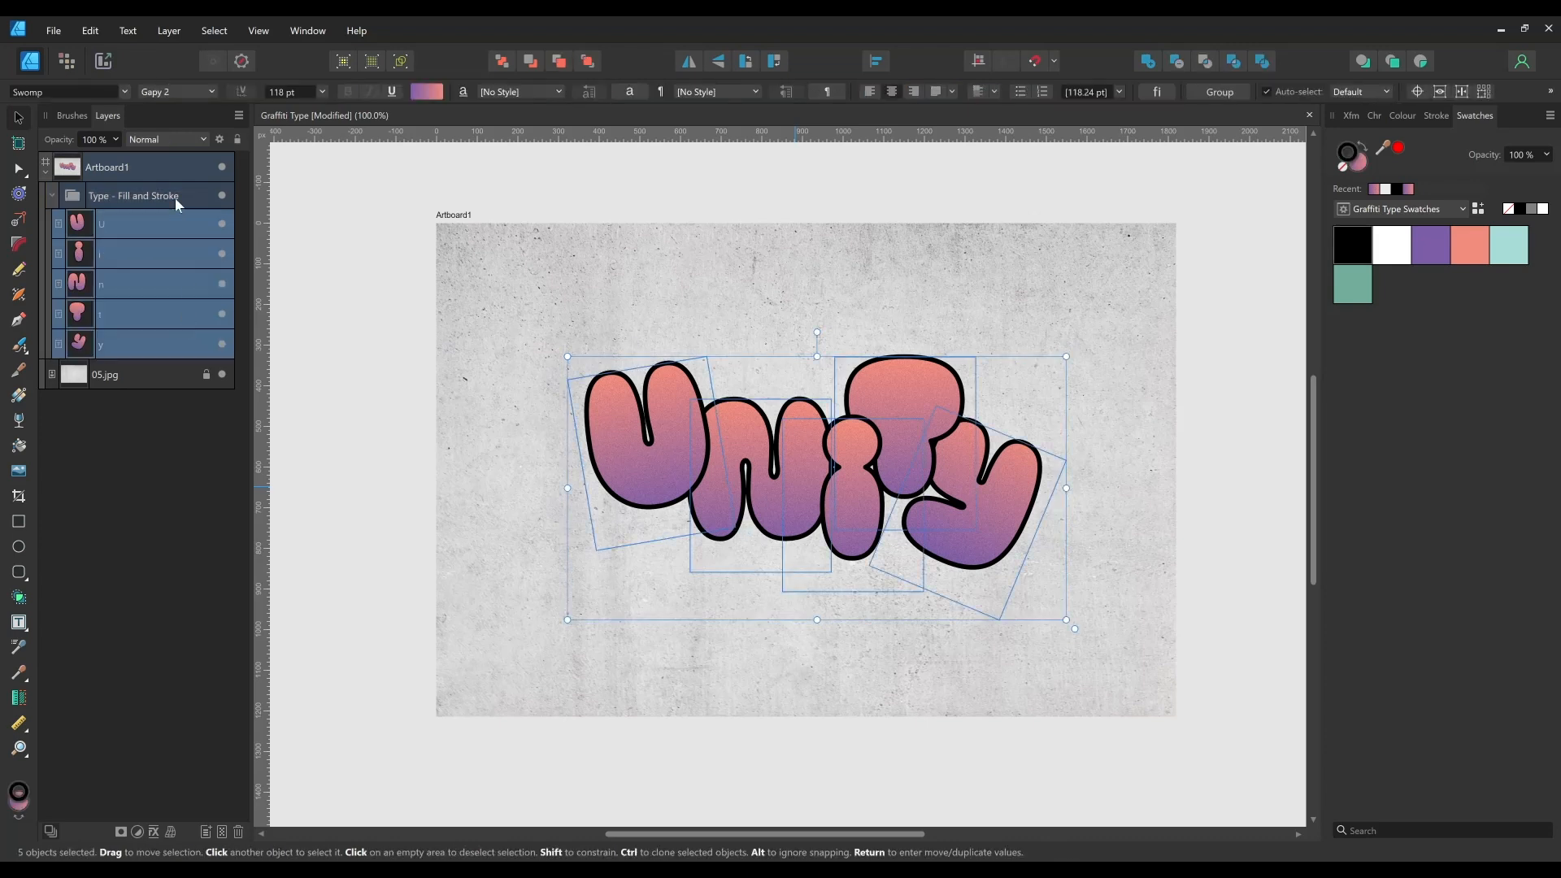
pyautogui.click(72, 115)
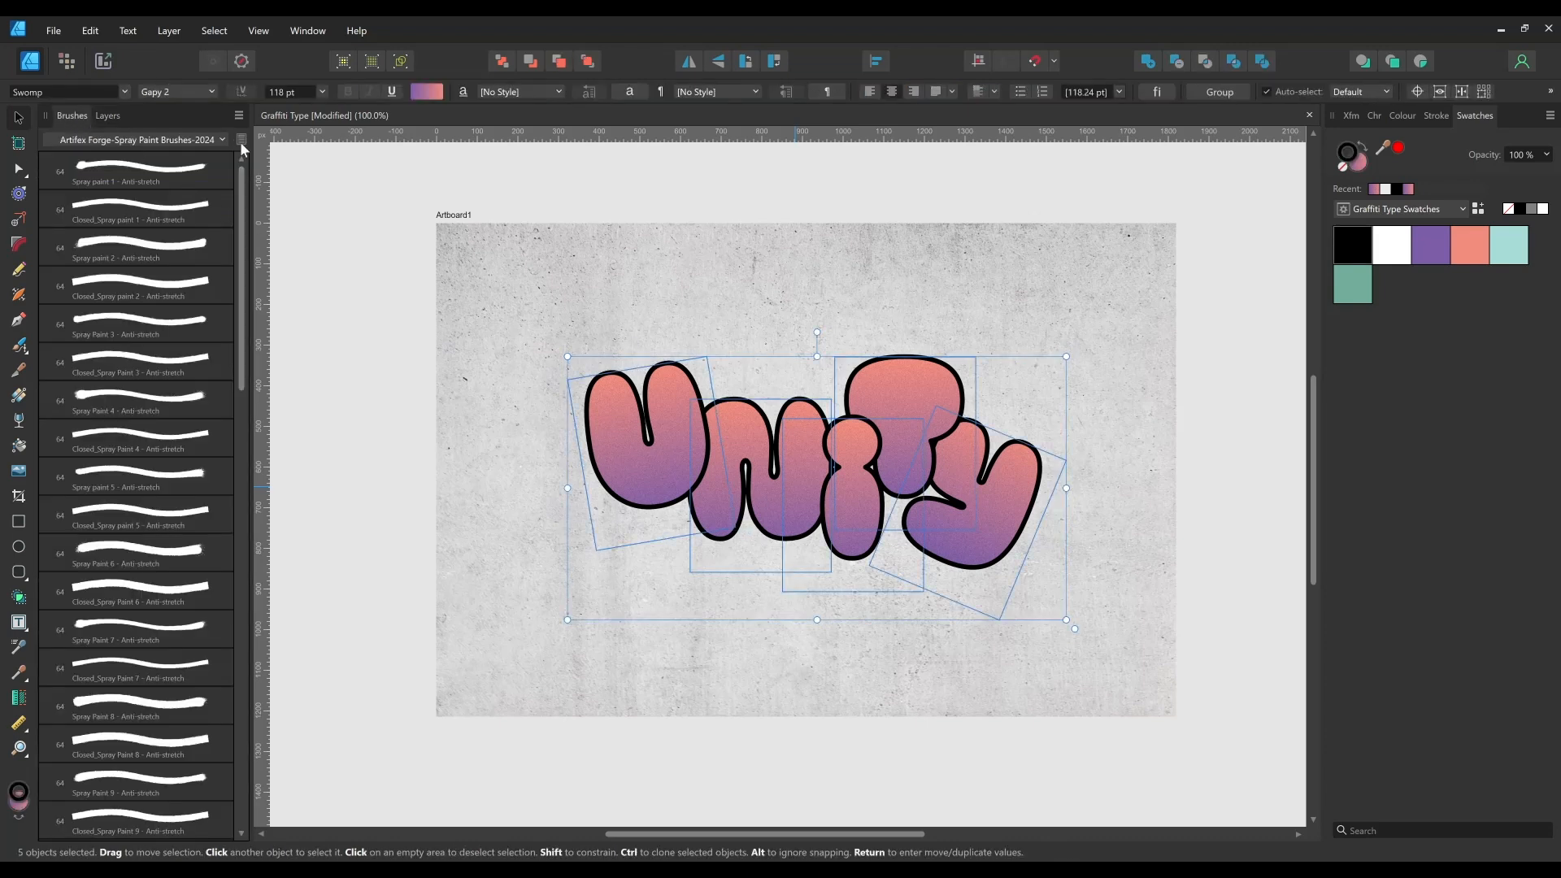
pyautogui.scroll(-2, 244, 236)
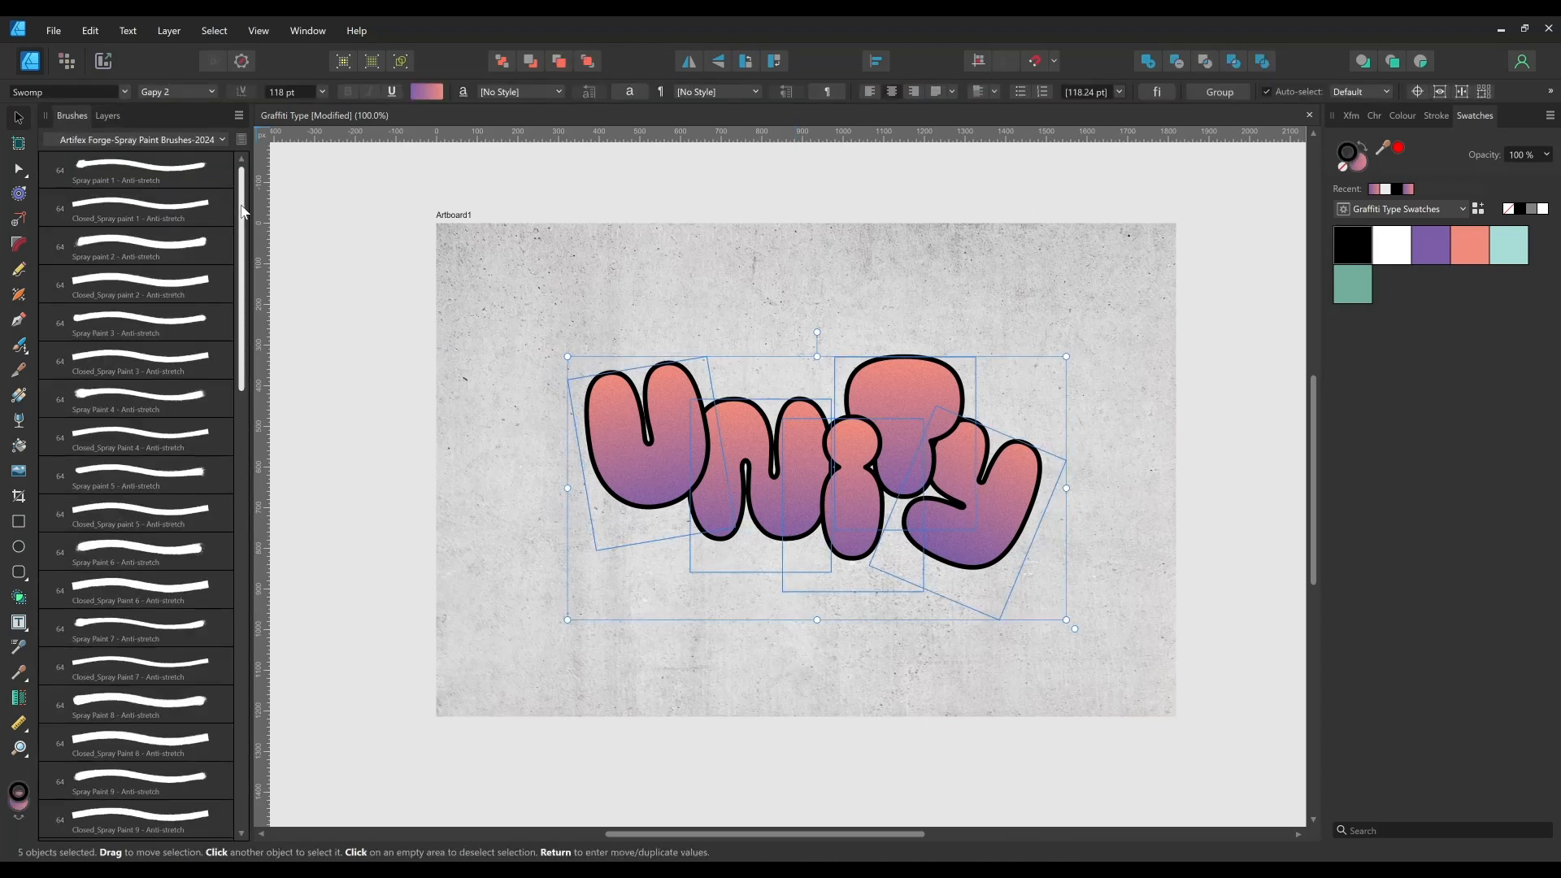
pyautogui.moveTo(246, 236); pyautogui.dragTo(246, 346)
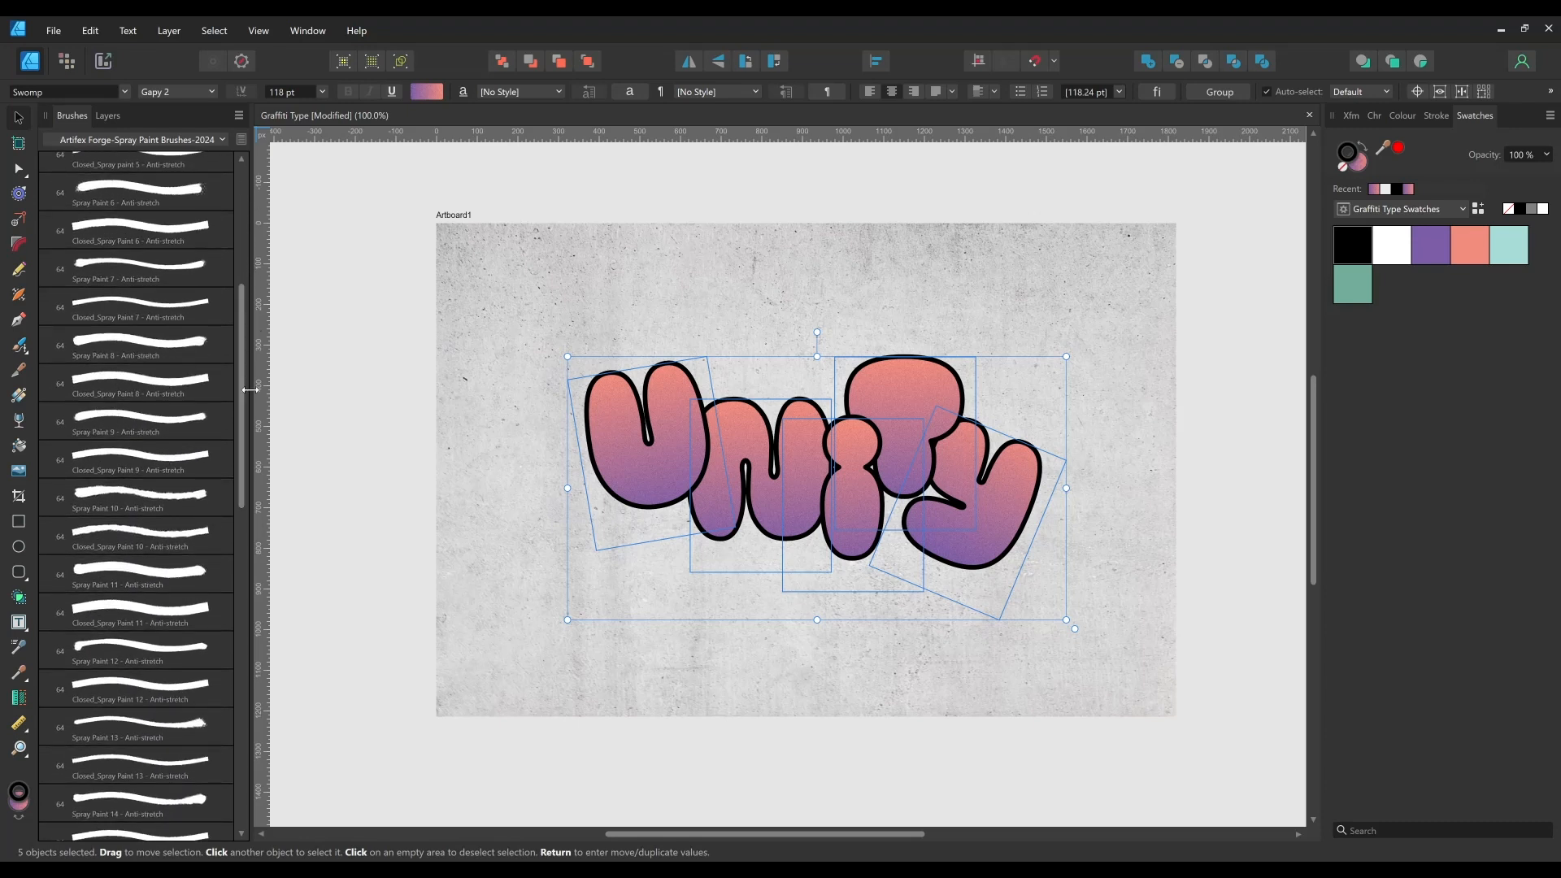
pyautogui.click(196, 544)
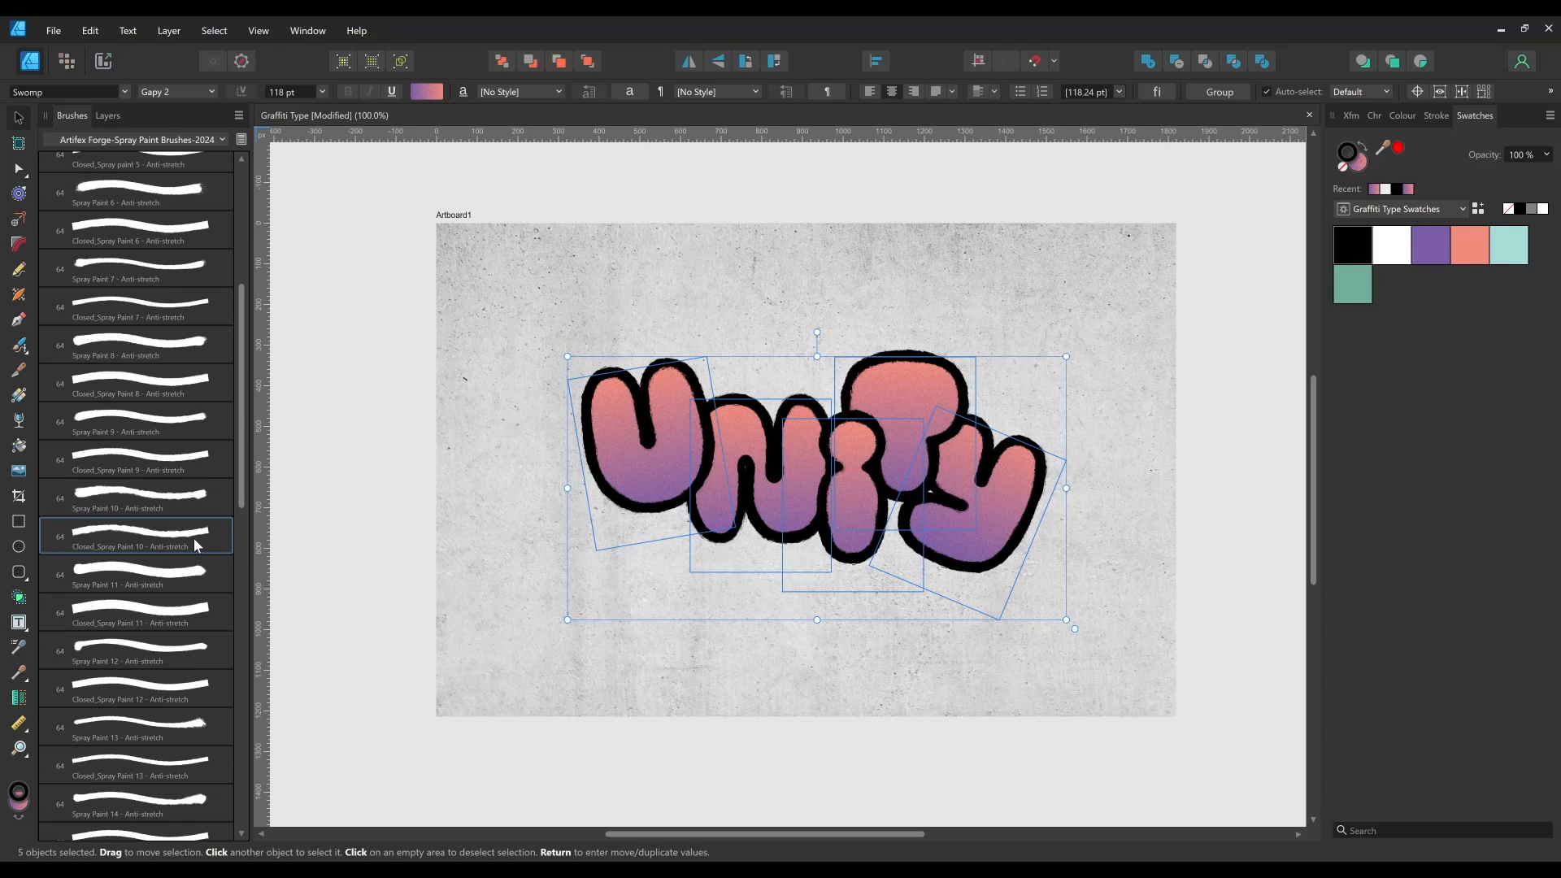
# Make the letters' stroke scale with the object and set its width to 16 pt.
pyautogui.click(1437, 118)
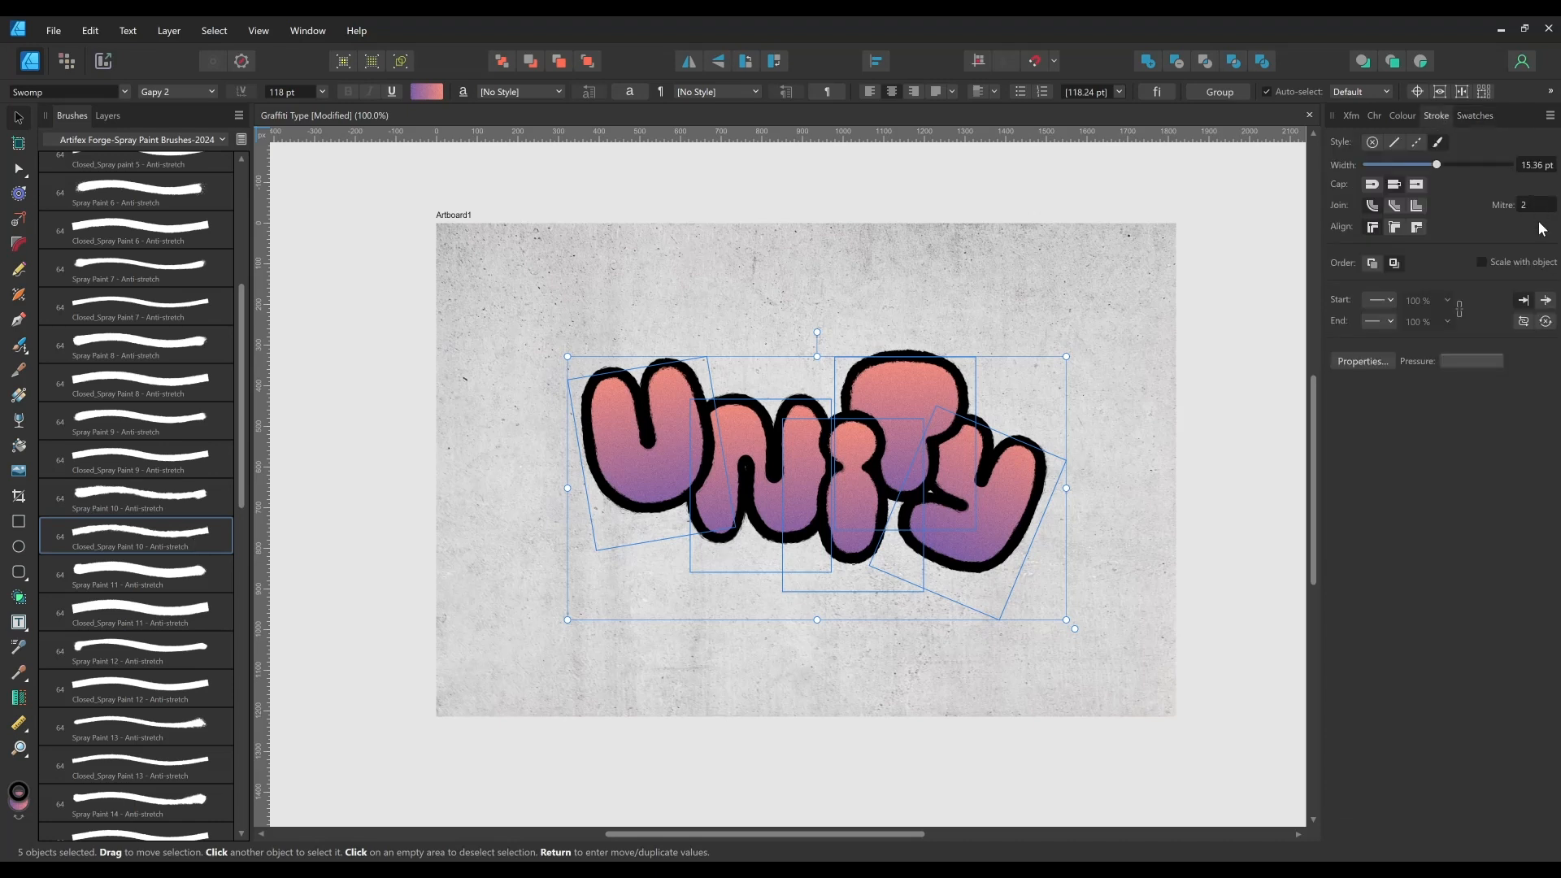
pyautogui.click(1485, 261)
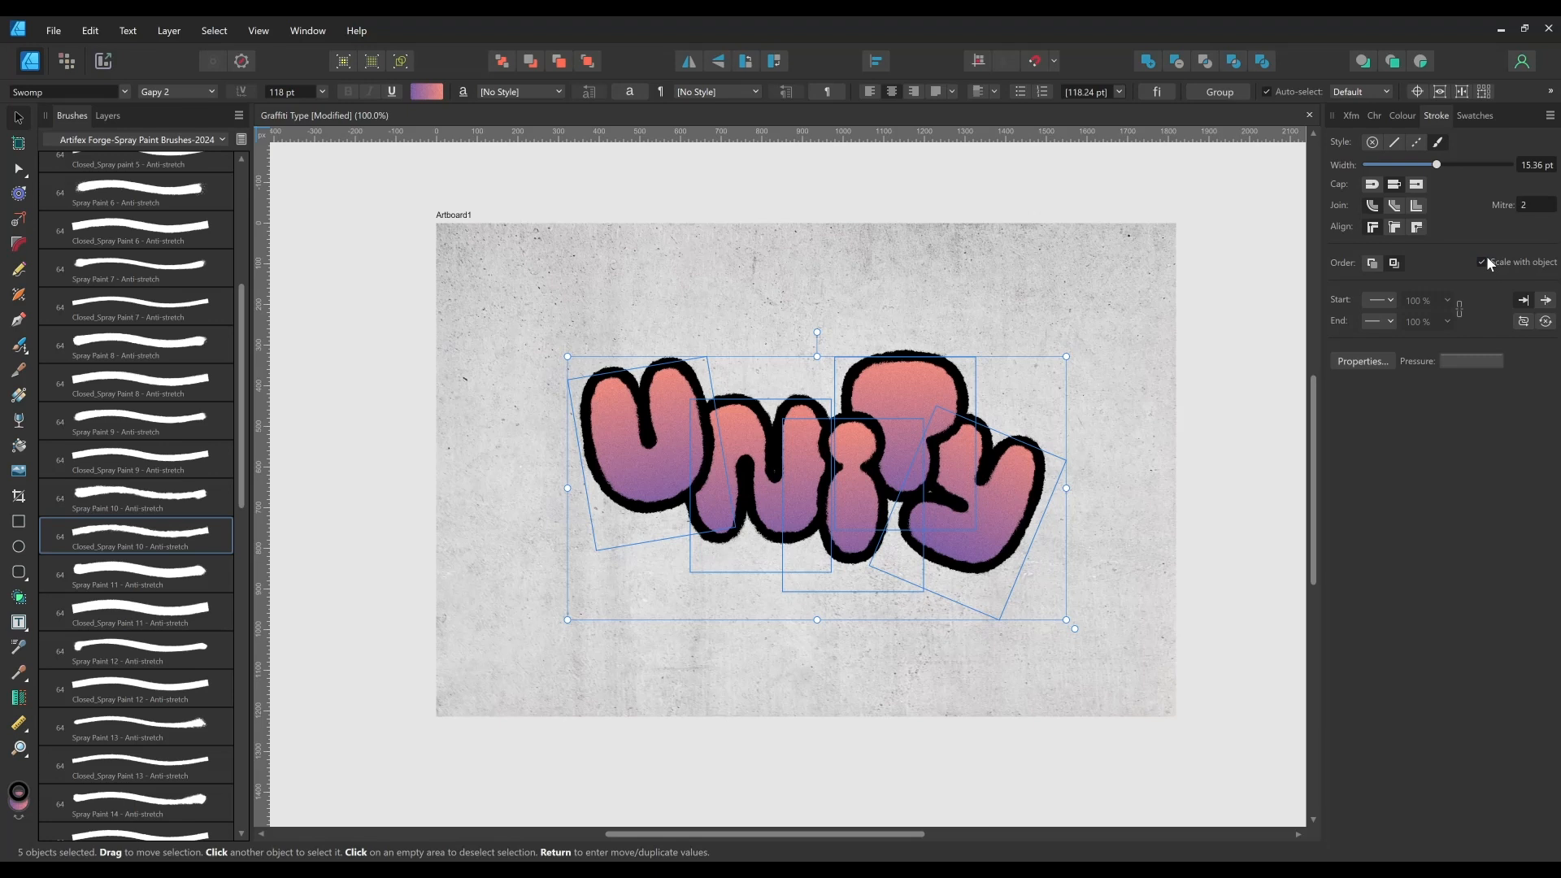
pyautogui.moveTo(1437, 164)
pyautogui.mouseDown()
pyautogui.moveTo(1452, 166)
pyautogui.moveTo(1439, 165)
pyautogui.mouseUp()
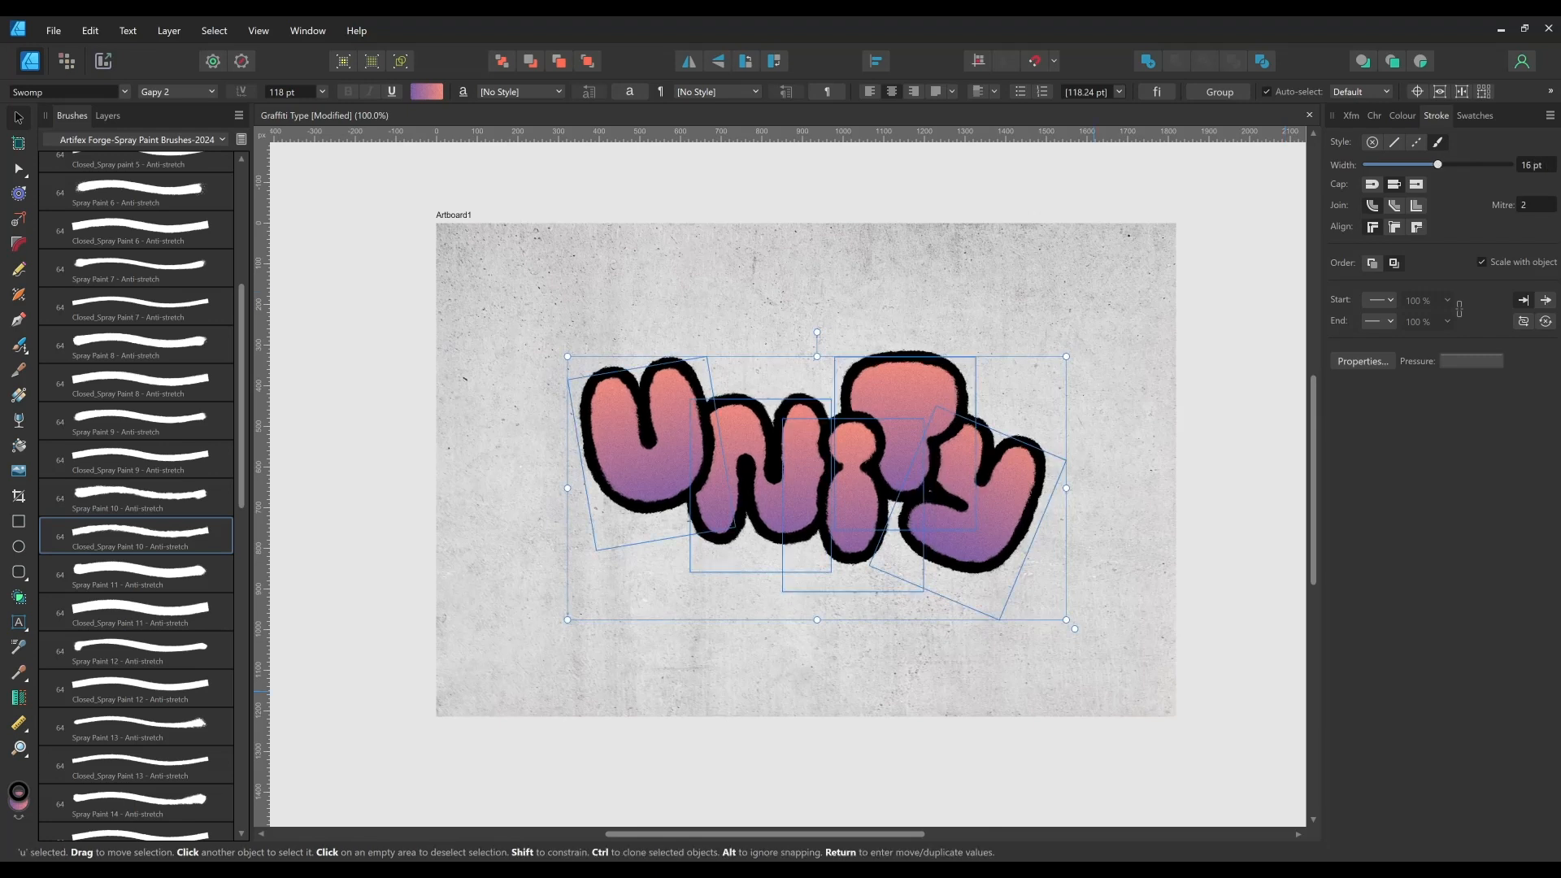
# Reposition the gradient stops of the five letters for a shorter blend from coral above to purple below.
pyautogui.click(107, 115)
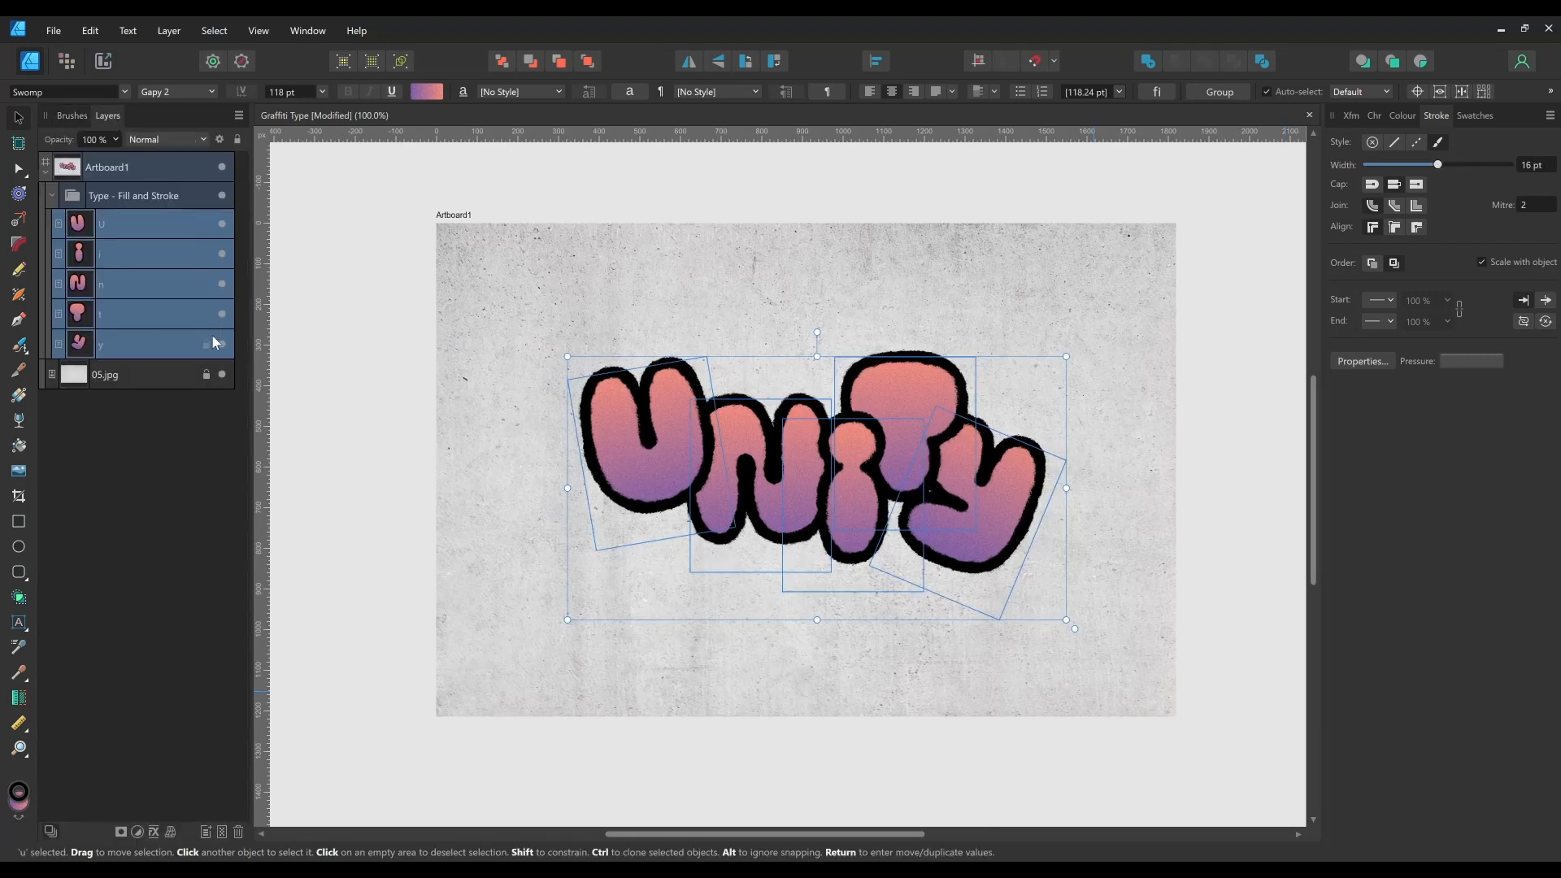
pyautogui.click(19, 396)
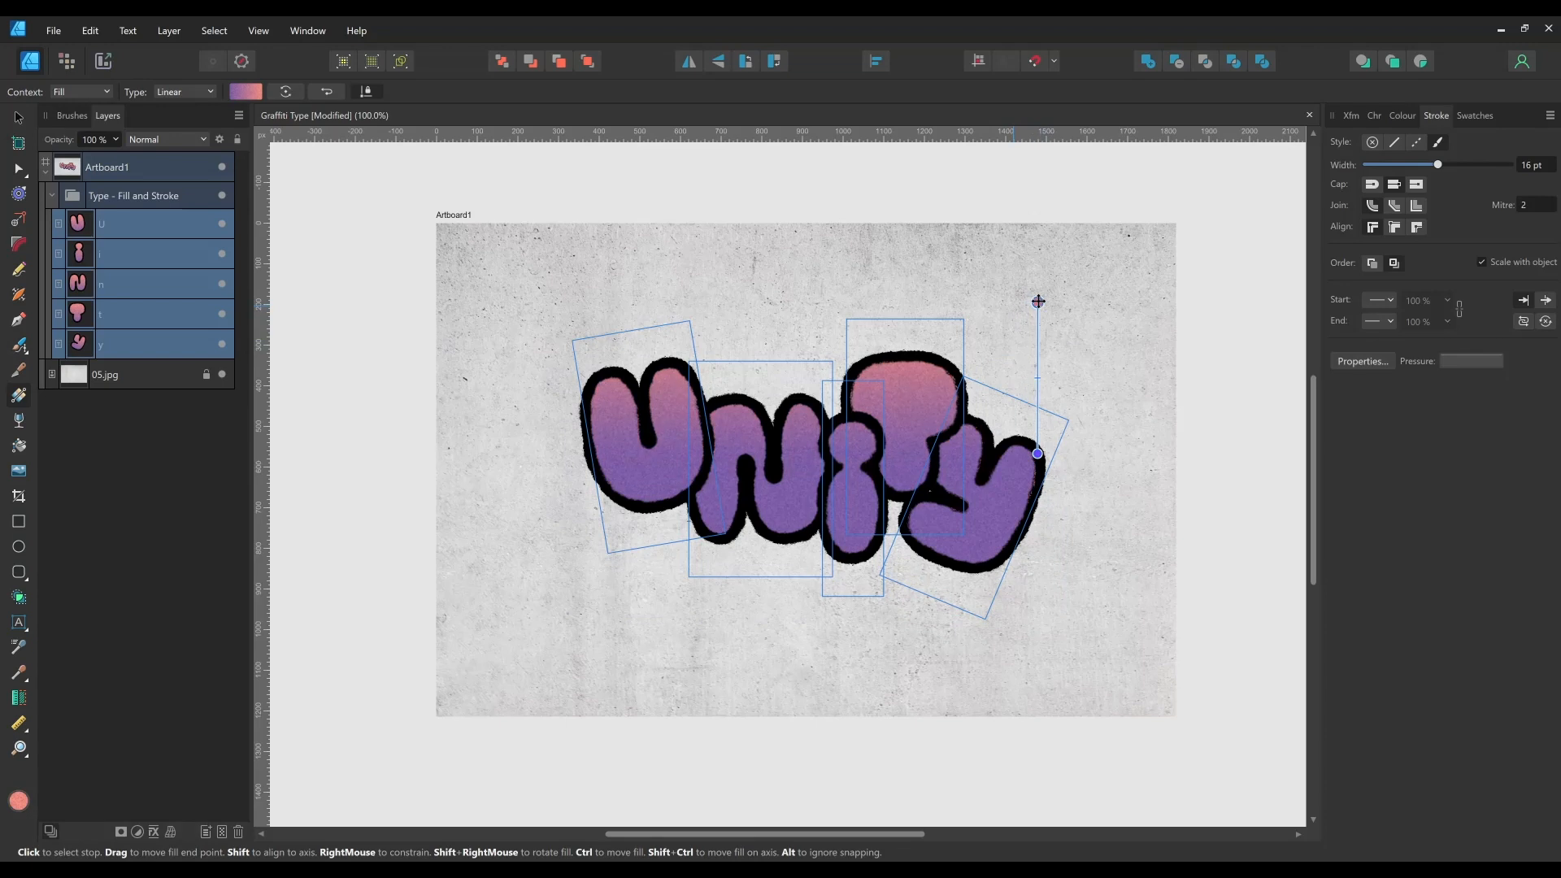
pyautogui.moveTo(1036, 342); pyautogui.dragTo(1040, 597)
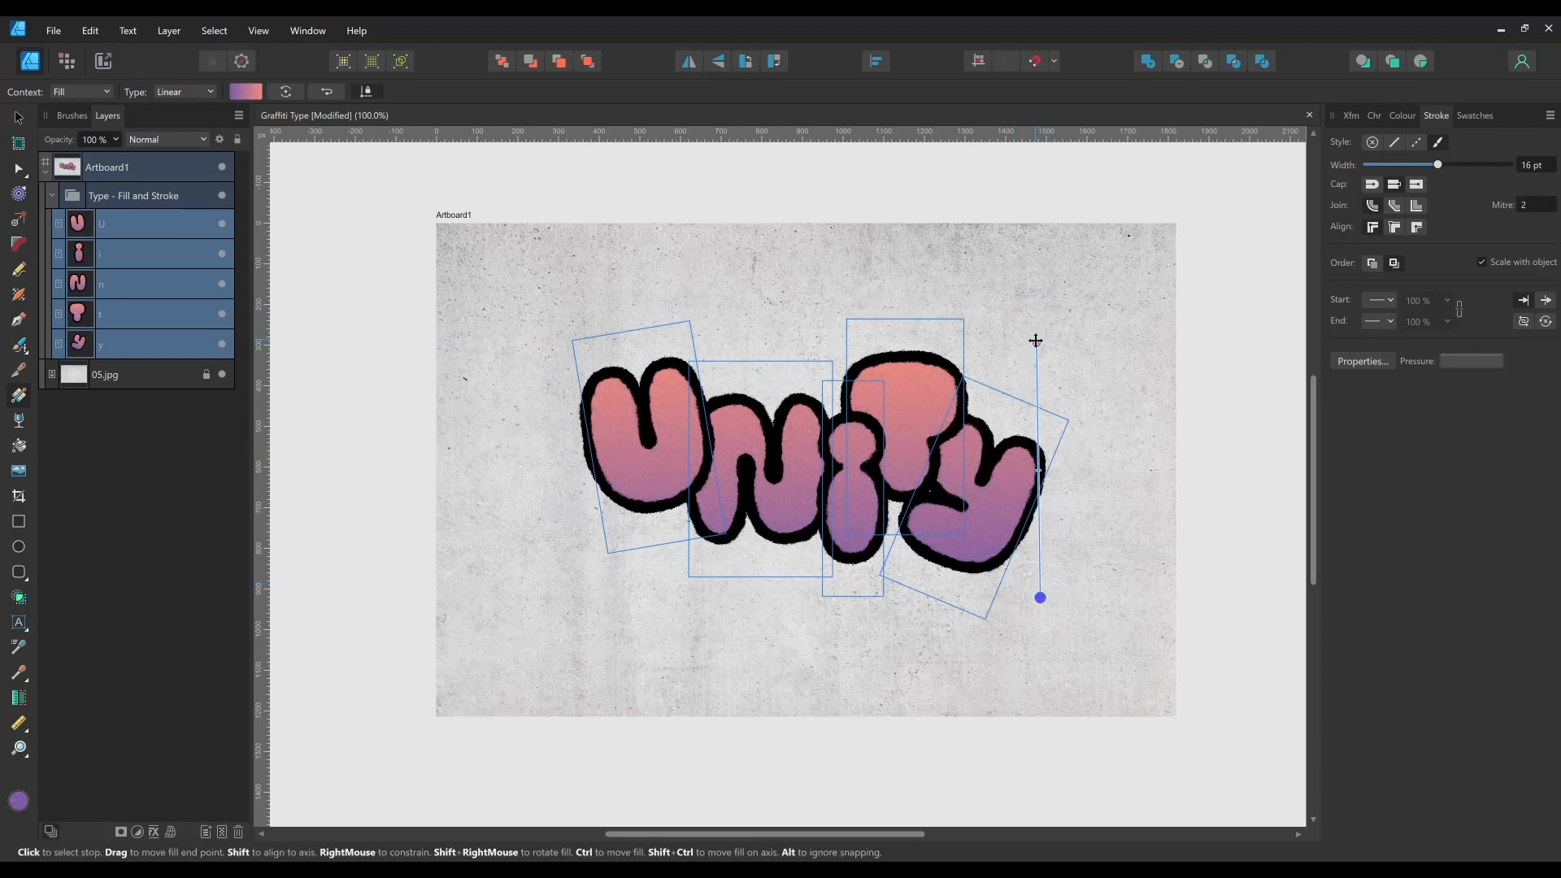
pyautogui.moveTo(1037, 342); pyautogui.dragTo(1040, 385)
pyautogui.moveTo(1039, 597); pyautogui.dragTo(1043, 556)
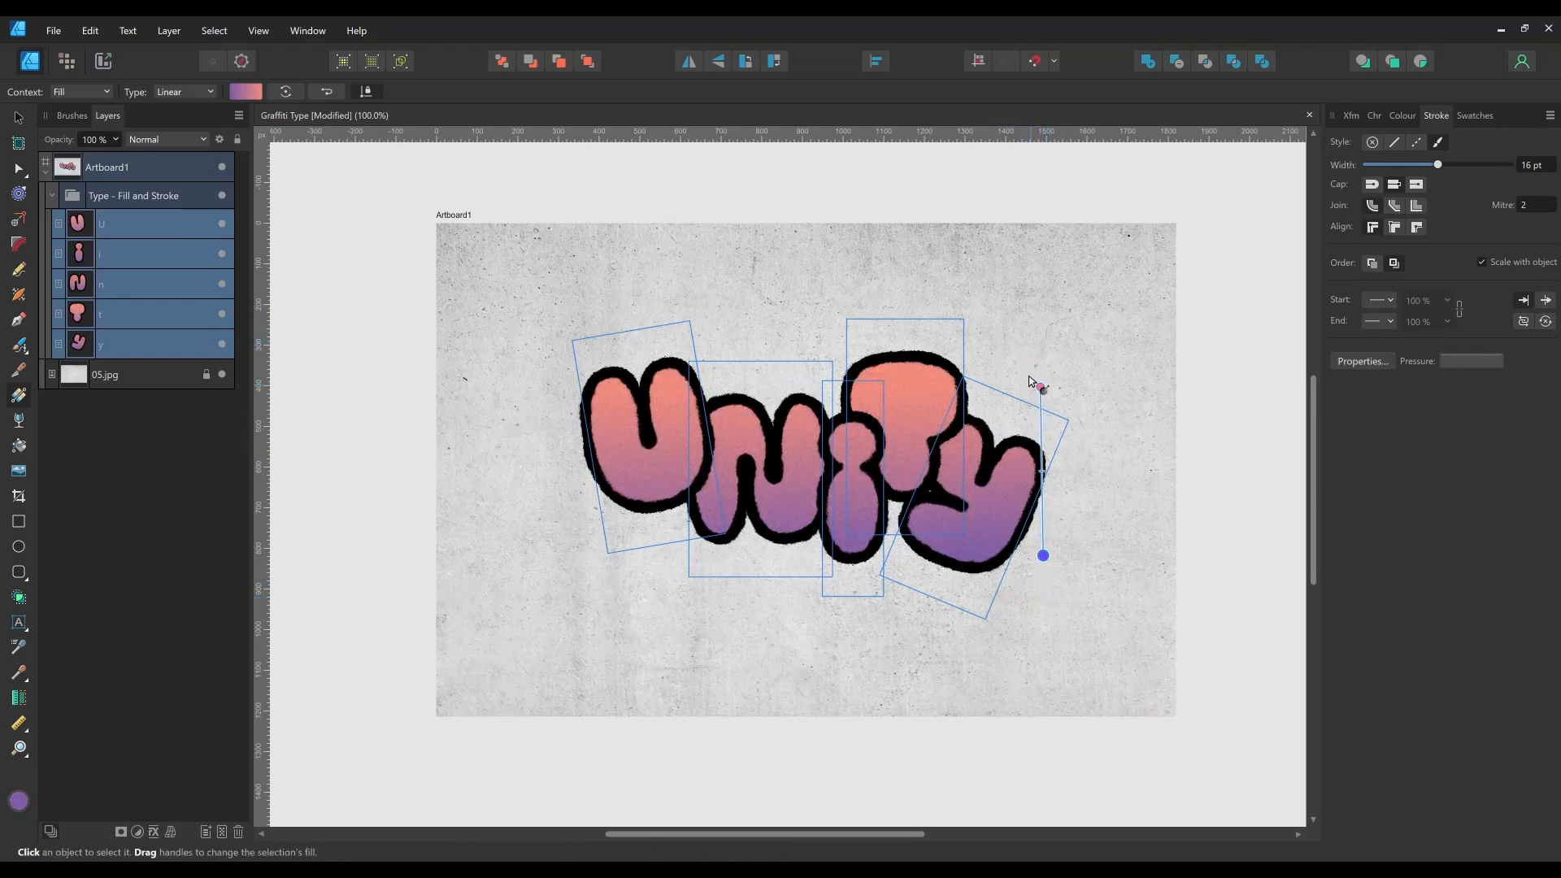
pyautogui.moveTo(1042, 399); pyautogui.dragTo(1050, 435)
pyautogui.click(1044, 556)
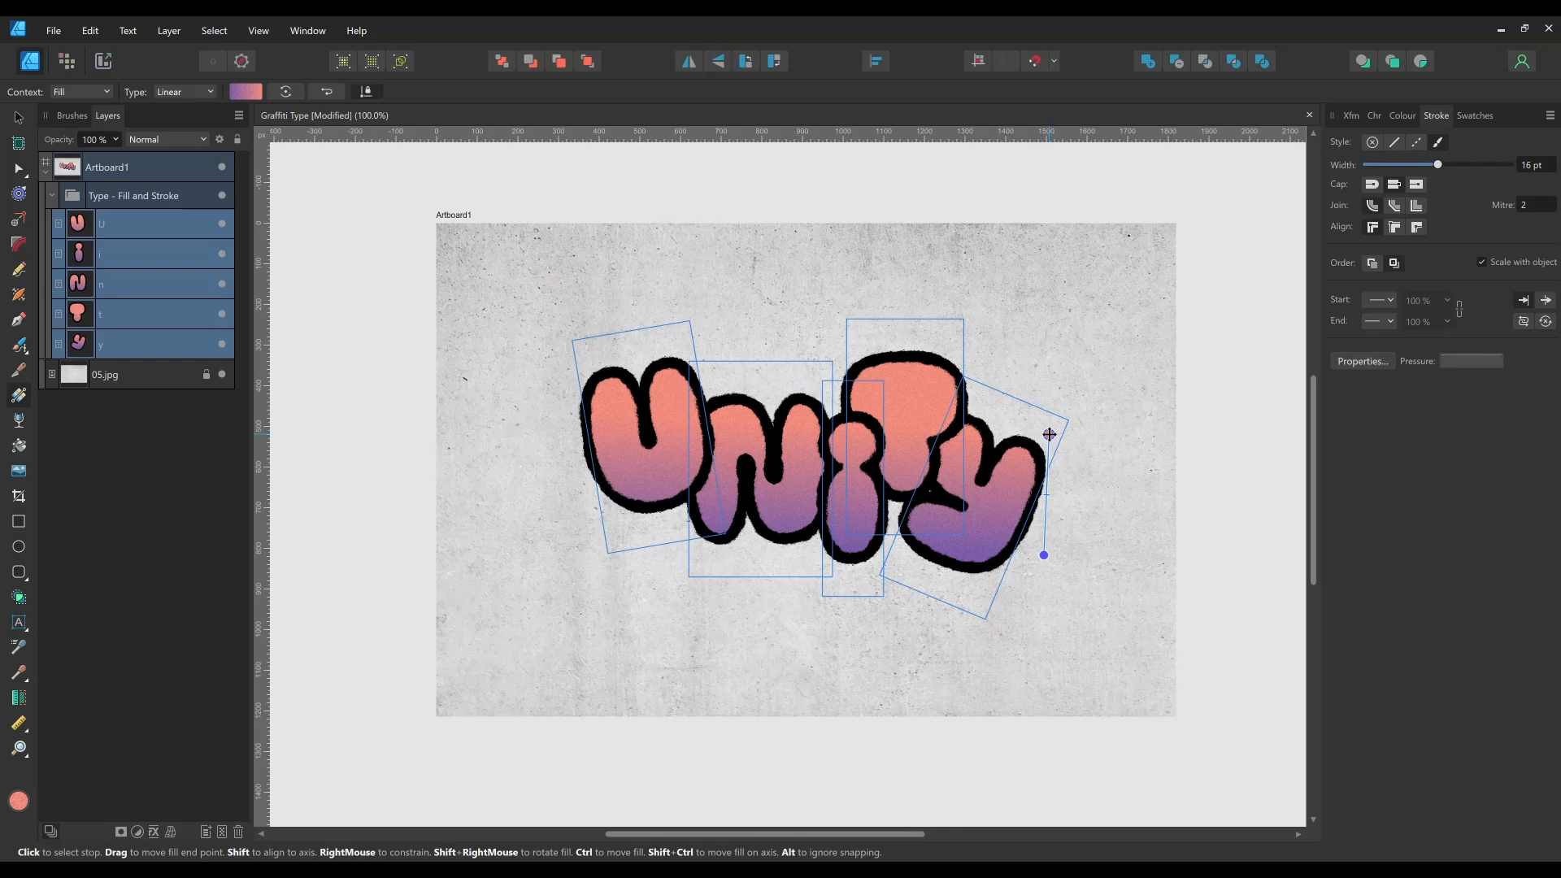
# Collapse the Type - Fill and Stroke group and duplicate it.
pyautogui.click(144, 193)
pyautogui.click(52, 195)
pyautogui.rightClick(68, 197)
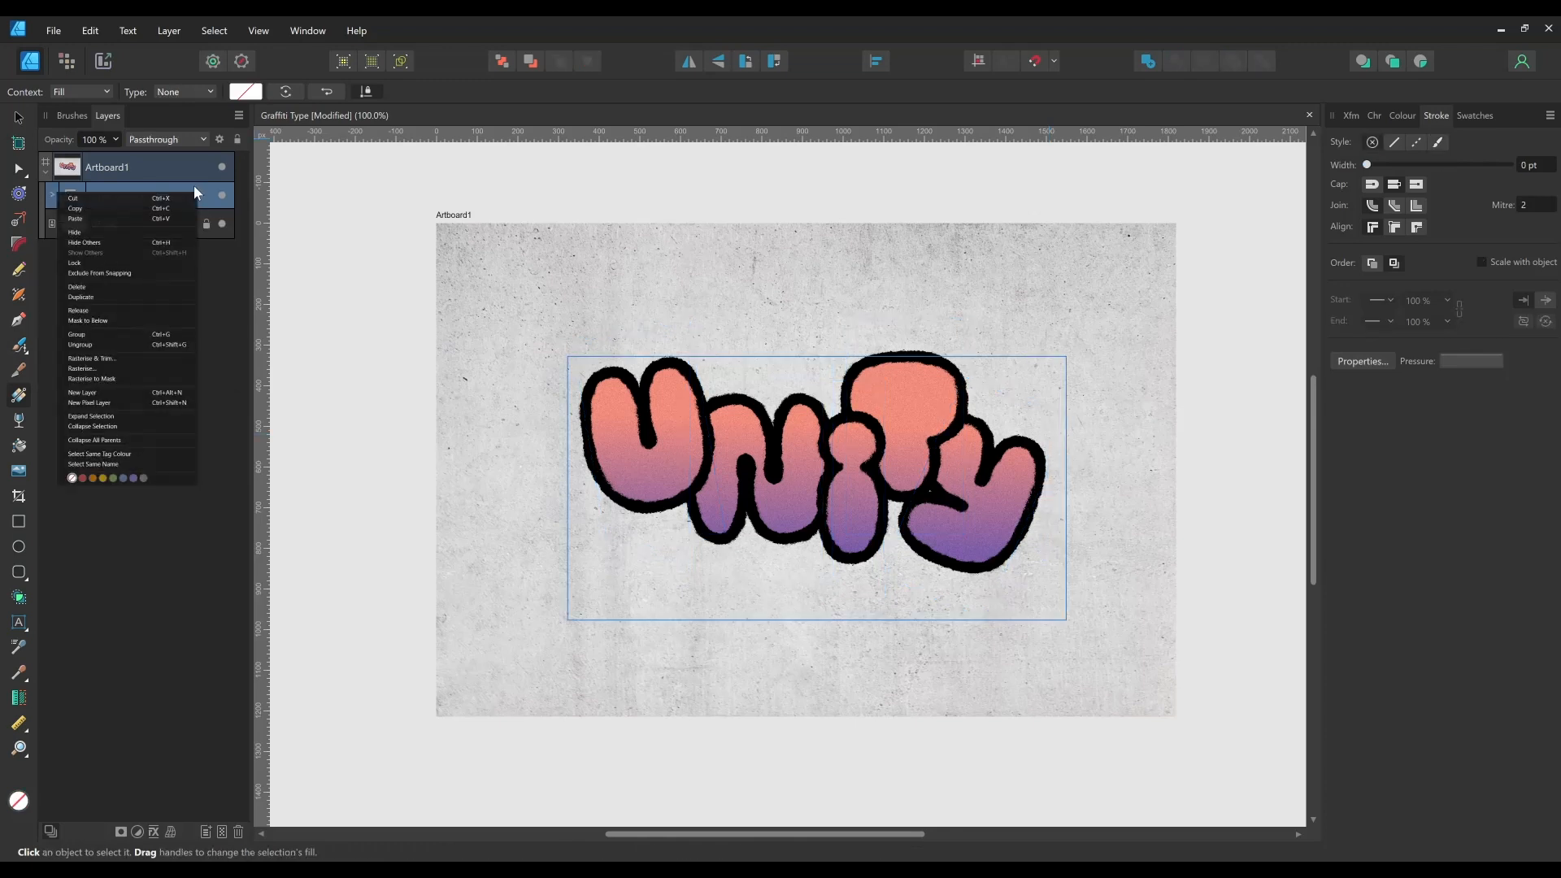
pyautogui.click(170, 295)
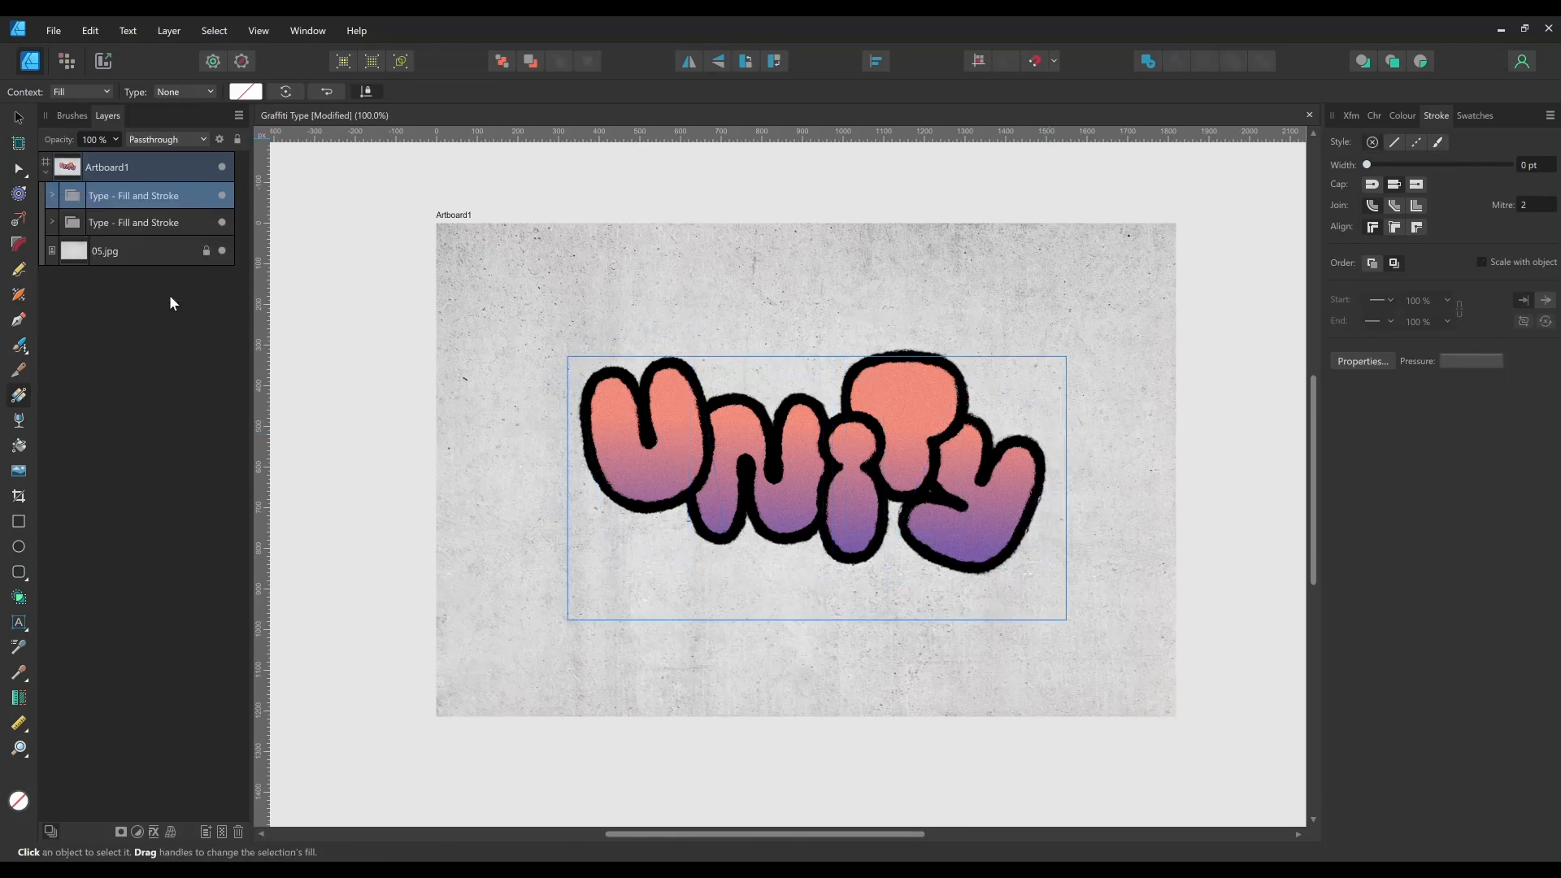
# Rename the lower copy of the lettering group as "Type - Shadow".
pyautogui.click(187, 226)
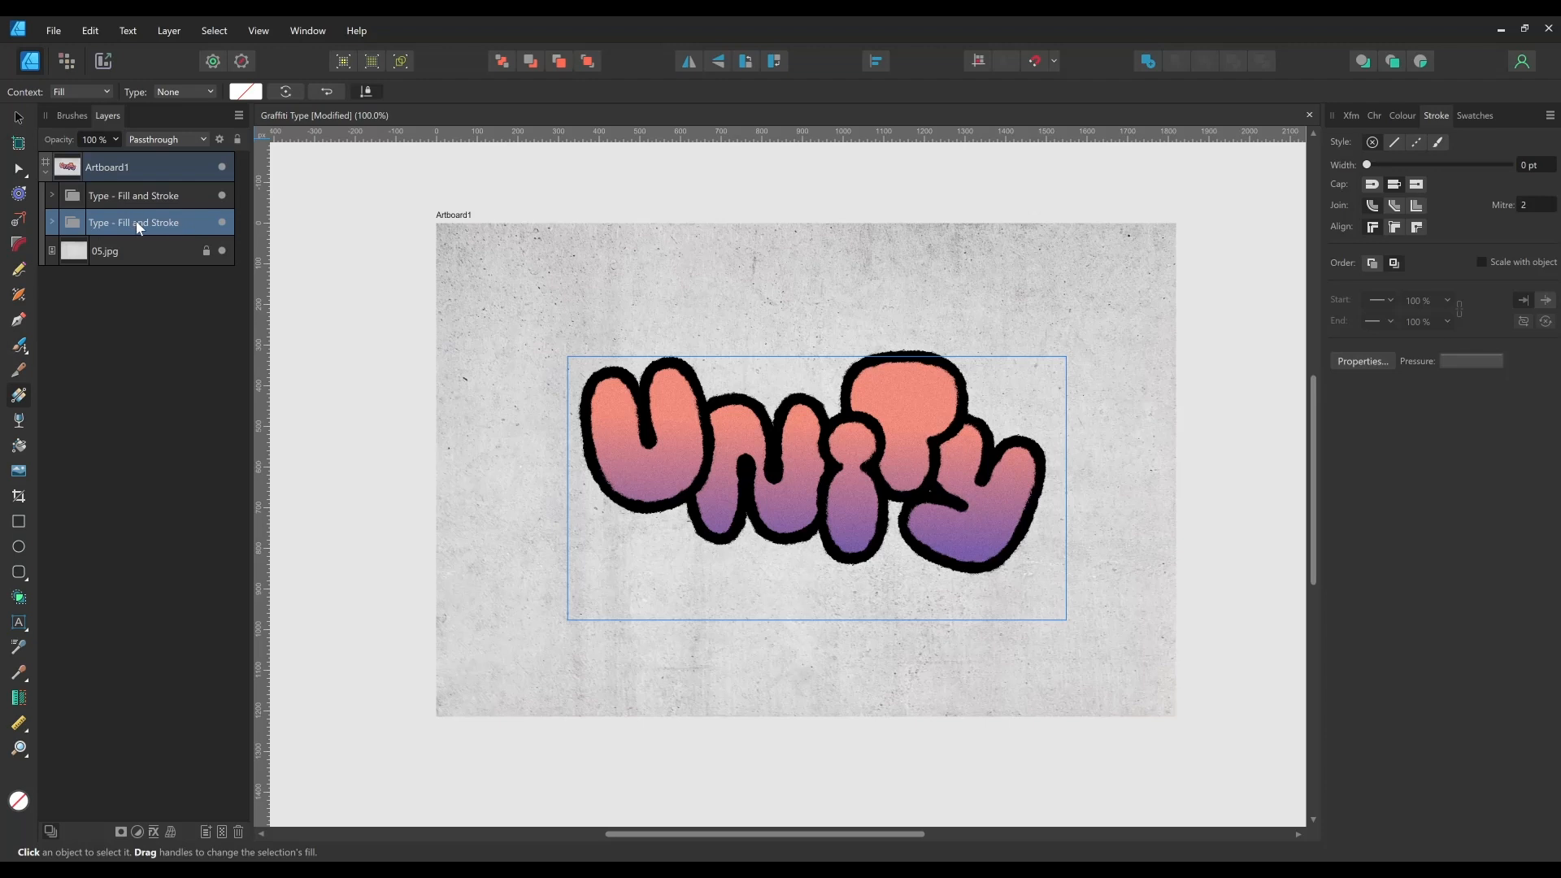
pyautogui.doubleClick(139, 223)
pyautogui.click(184, 223)
pyautogui.press('BackSpace')
pyautogui.press('BackSpace')
pyautogui.press('BackSpace')
pyautogui.press('BackSpace')
pyautogui.press('BackSpace')
pyautogui.press('BackSpace')
pyautogui.press('BackSpace')
pyautogui.press('BackSpace')
pyautogui.press('BackSpace')
pyautogui.press('BackSpace')
pyautogui.press('BackSpace')
pyautogui.press('BackSpace')
pyautogui.press('BackSpace')
pyautogui.press('BackSpace')
pyautogui.press('BackSpace')
pyautogui.write('Sg')
pyautogui.write('adow')
pyautogui.press('Return')
# Nudge the Type - Shadow group down and to the right so it is offset behind the main lettering.
pyautogui.click(18, 118)
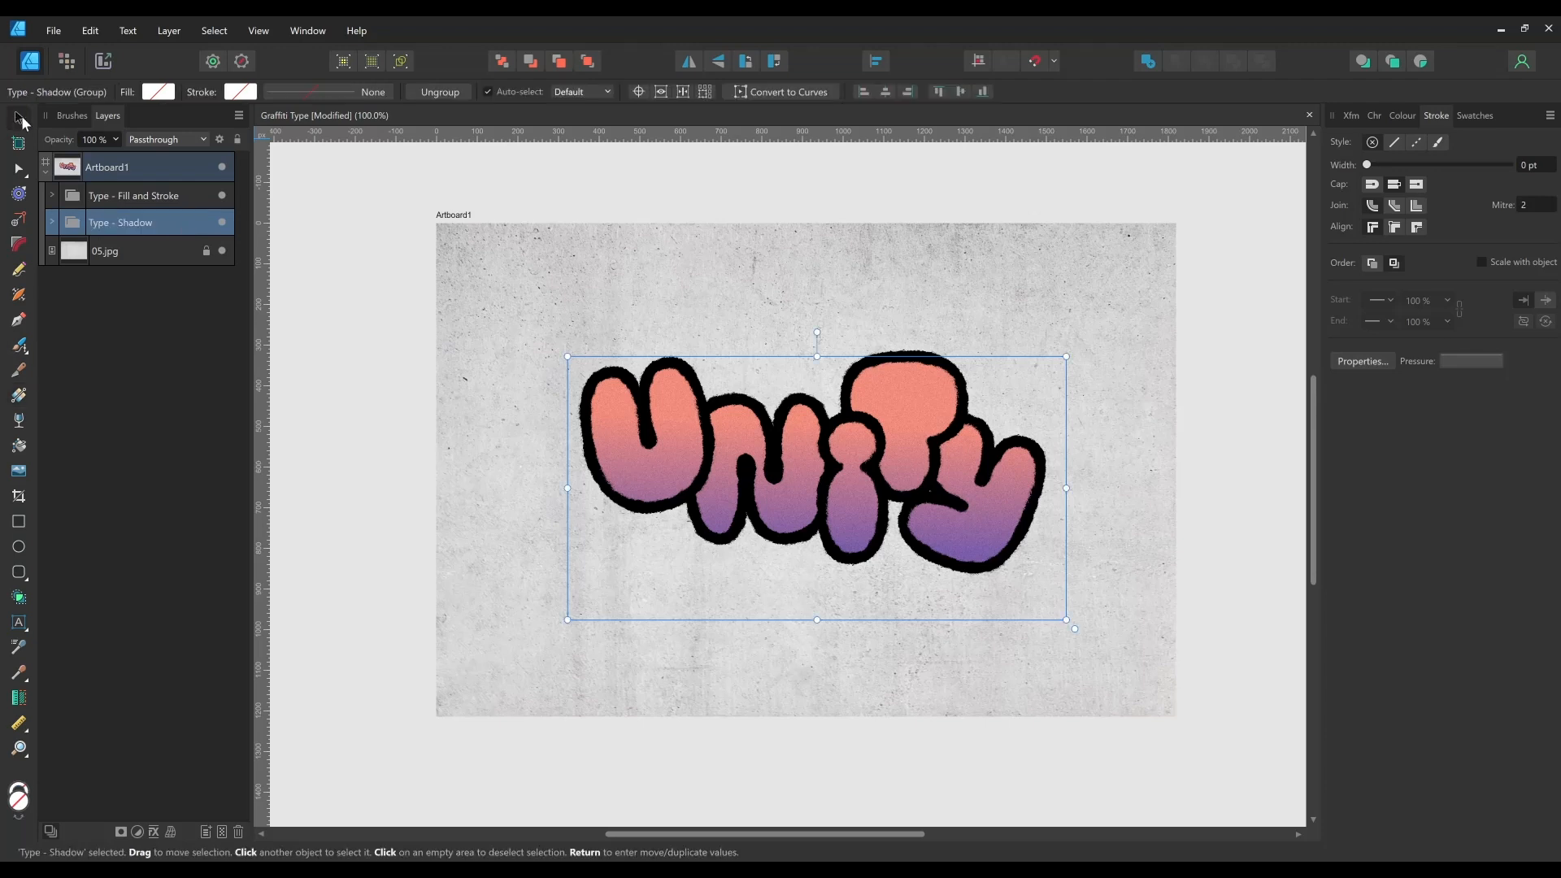
pyautogui.press('Down')
pyautogui.press('Down')
pyautogui.press('Down')
pyautogui.press('Down')
pyautogui.press('Down')
pyautogui.press('Down')
pyautogui.press('Down')
pyautogui.press('Down')
pyautogui.press('Down')
pyautogui.press('Down')
pyautogui.press('Down')
pyautogui.press('Down')
pyautogui.press('Down')
pyautogui.press('Down')
pyautogui.press('Down')
pyautogui.press('Down')
pyautogui.press('Down')
pyautogui.press('Down')
pyautogui.press('Down')
pyautogui.press('Down')
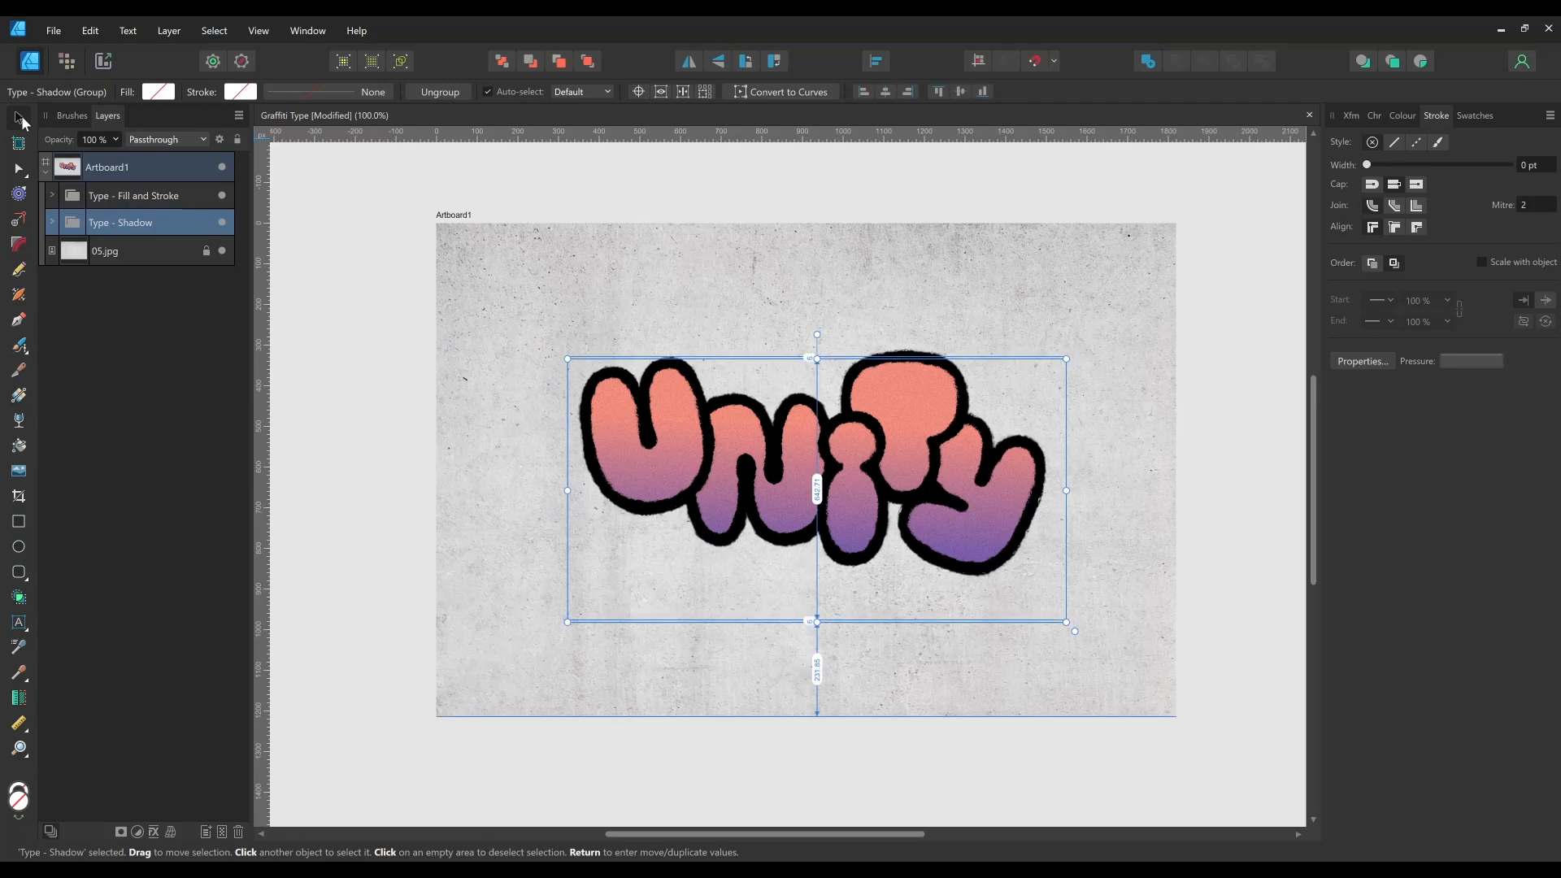
pyautogui.press('Down')
pyautogui.press('Down')
pyautogui.press('Down')
pyautogui.press('Down')
pyautogui.press('Down')
pyautogui.press('Down')
pyautogui.press('Down')
pyautogui.press('Down')
pyautogui.press('Down')
pyautogui.press('Down')
pyautogui.press('Down')
pyautogui.press('Down')
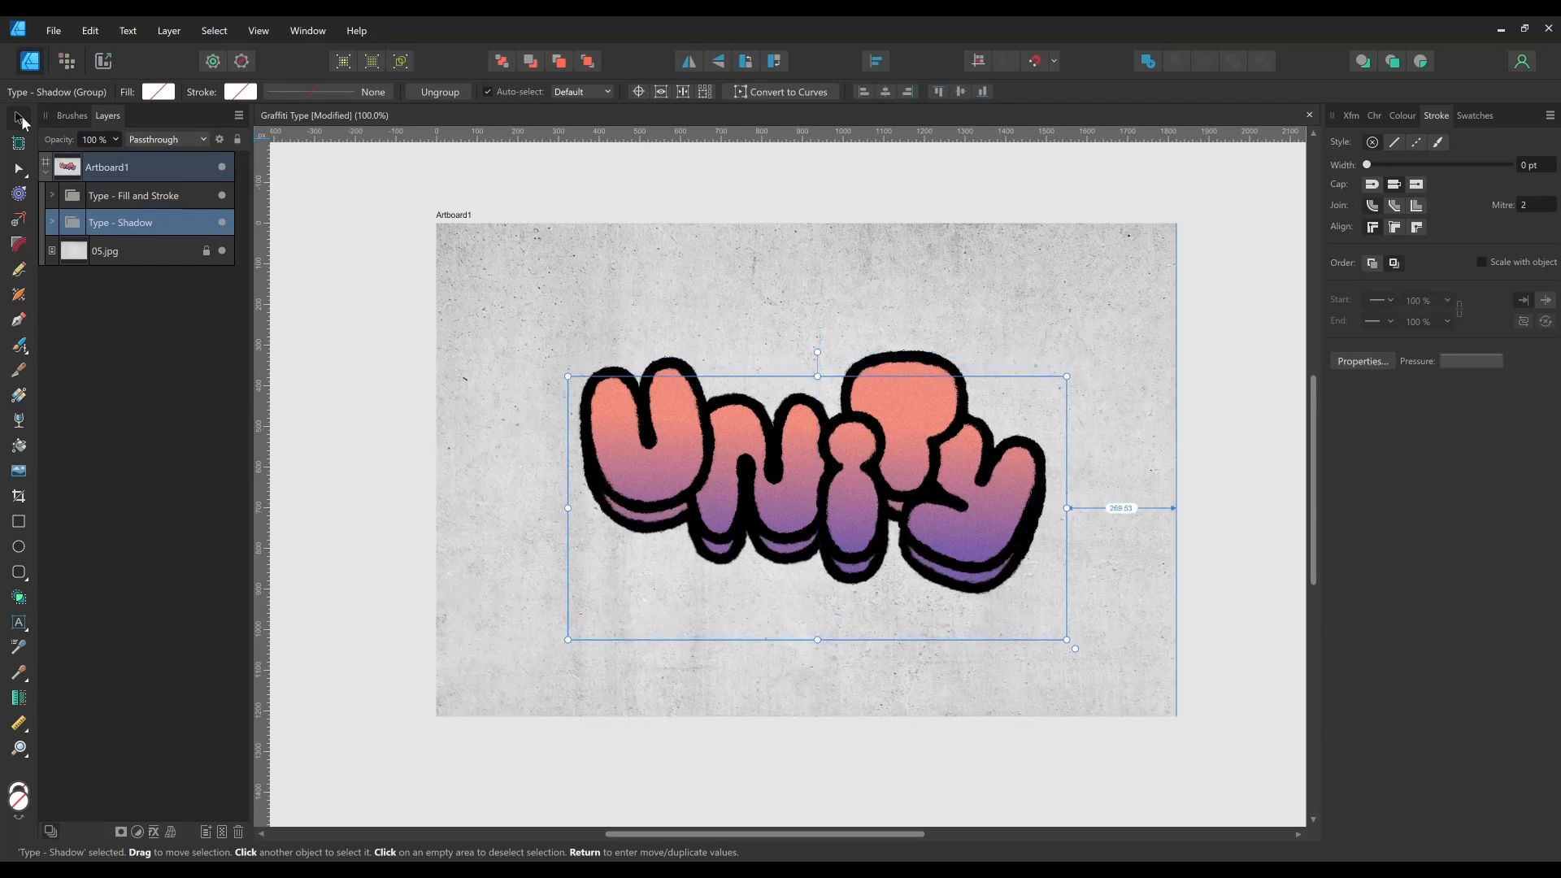
pyautogui.press('Right')
pyautogui.press('Right')
pyautogui.press('Right')
pyautogui.press('Right')
pyautogui.press('Right')
pyautogui.press('Right')
pyautogui.press('Right')
pyautogui.press('Right')
pyautogui.press('Right')
pyautogui.press('Right')
pyautogui.press('Right')
pyautogui.press('Right')
pyautogui.press('Right')
pyautogui.press('Right')
pyautogui.press('Right')
pyautogui.press('Right')
pyautogui.press('Right')
pyautogui.press('Right')
pyautogui.press('Right')
pyautogui.press('Right')
pyautogui.press('Right')
pyautogui.press('Right')
pyautogui.press('Down')
pyautogui.press('Down')
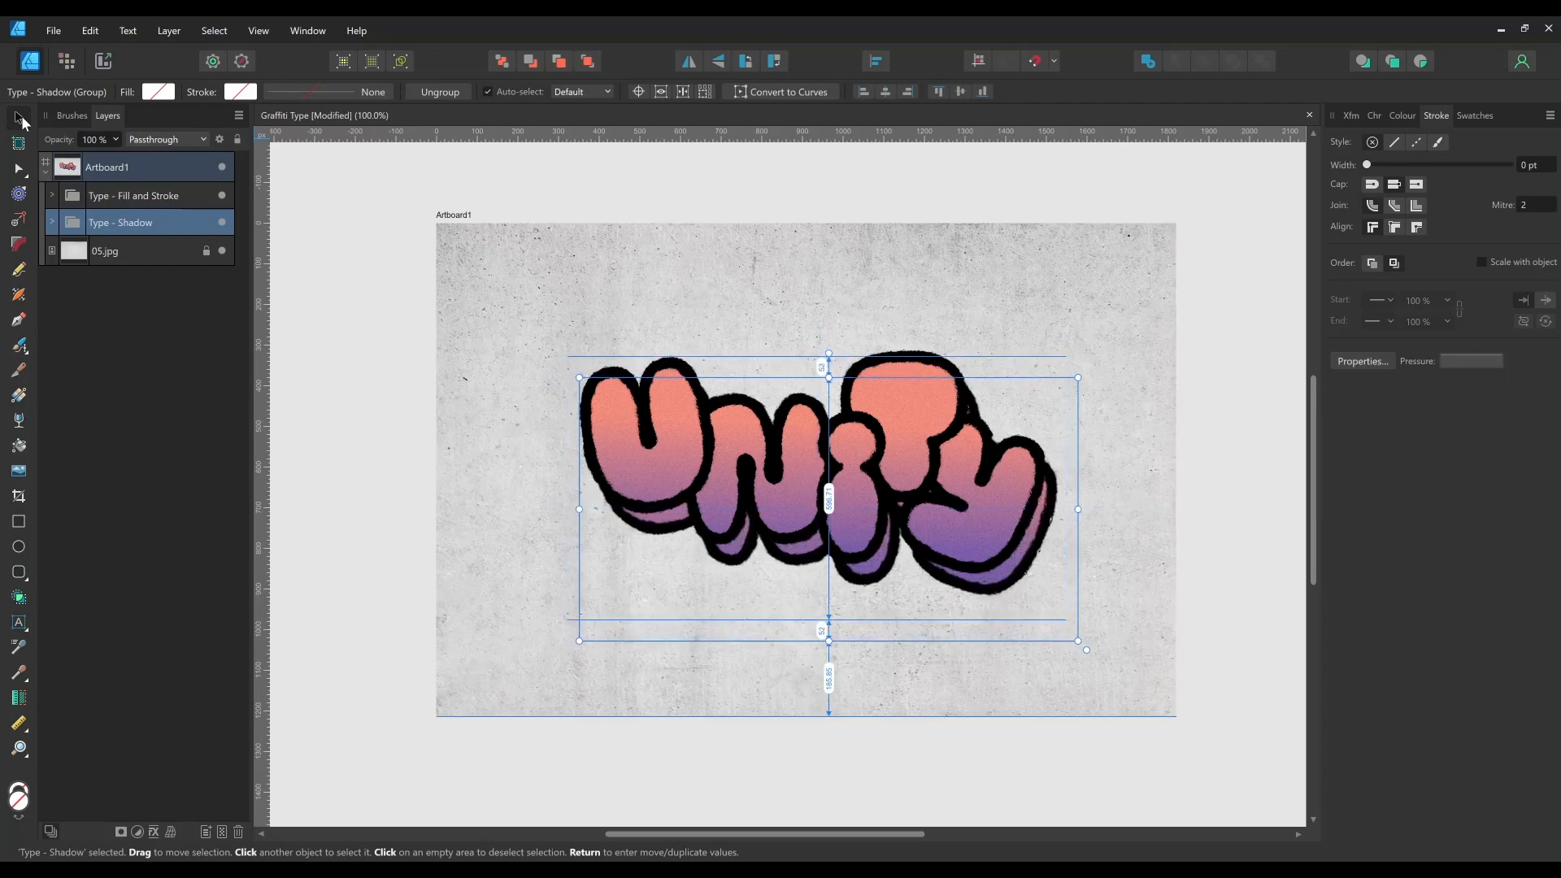
# Nudge the Type - Shadow group slightly further to the right behind the main lettering.
pyautogui.press('Right')
pyautogui.press('Right')
pyautogui.press('Right')
pyautogui.press('Right')
pyautogui.press('Right')
pyautogui.press('Right')
pyautogui.press('Right')
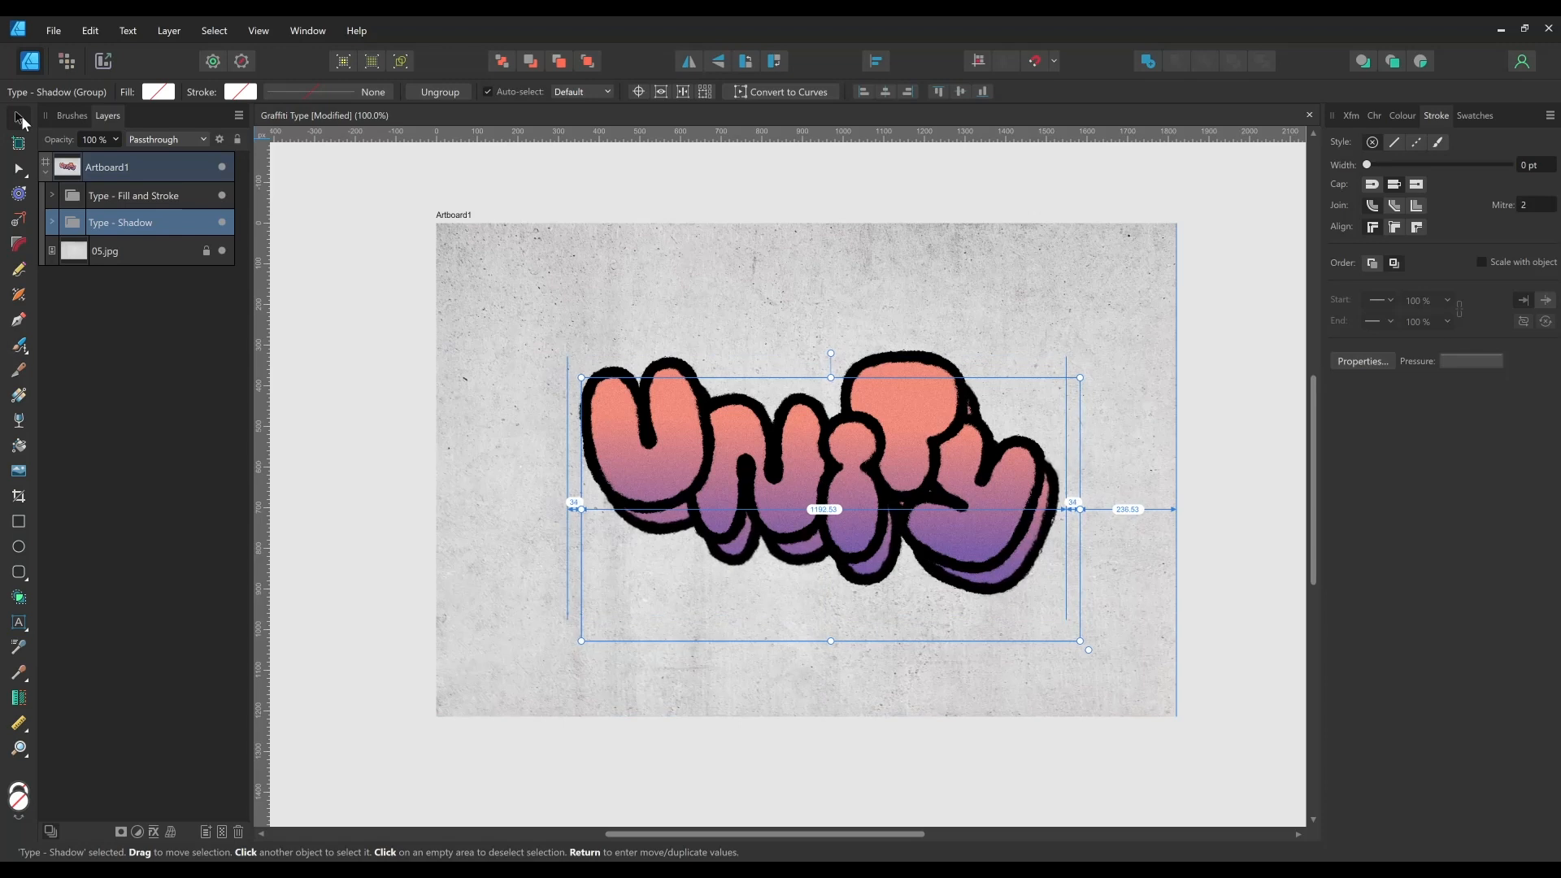
# Fill all five letters in the Type - Shadow group with the black swatch and collapse the group.
pyautogui.click(52, 222)
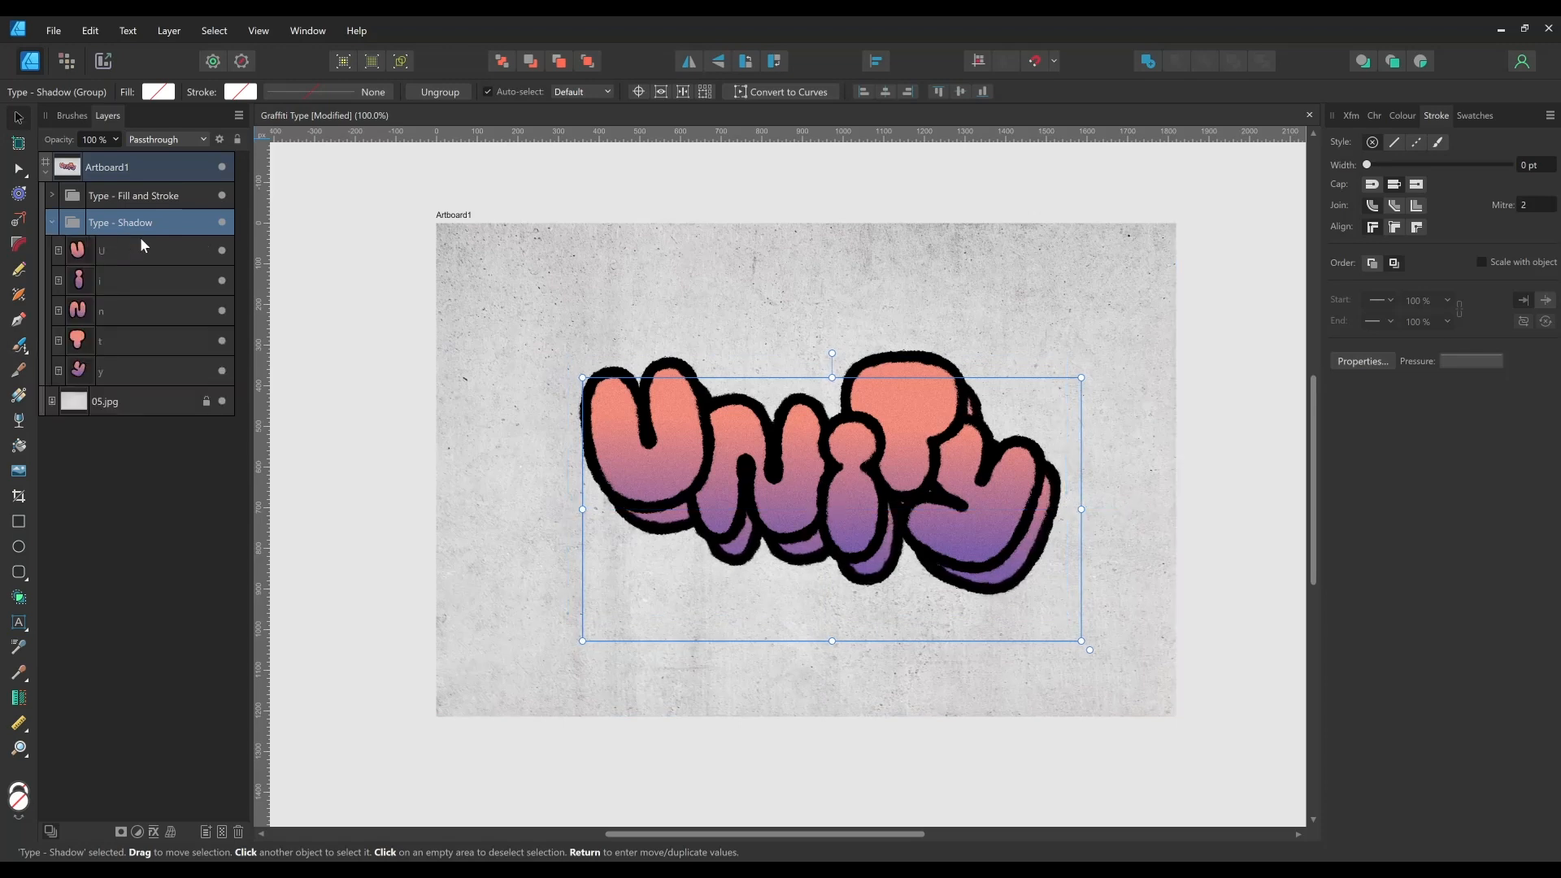
pyautogui.click(163, 257)
pyautogui.keyDown('shift'); pyautogui.click(161, 359); pyautogui.keyUp('shift')
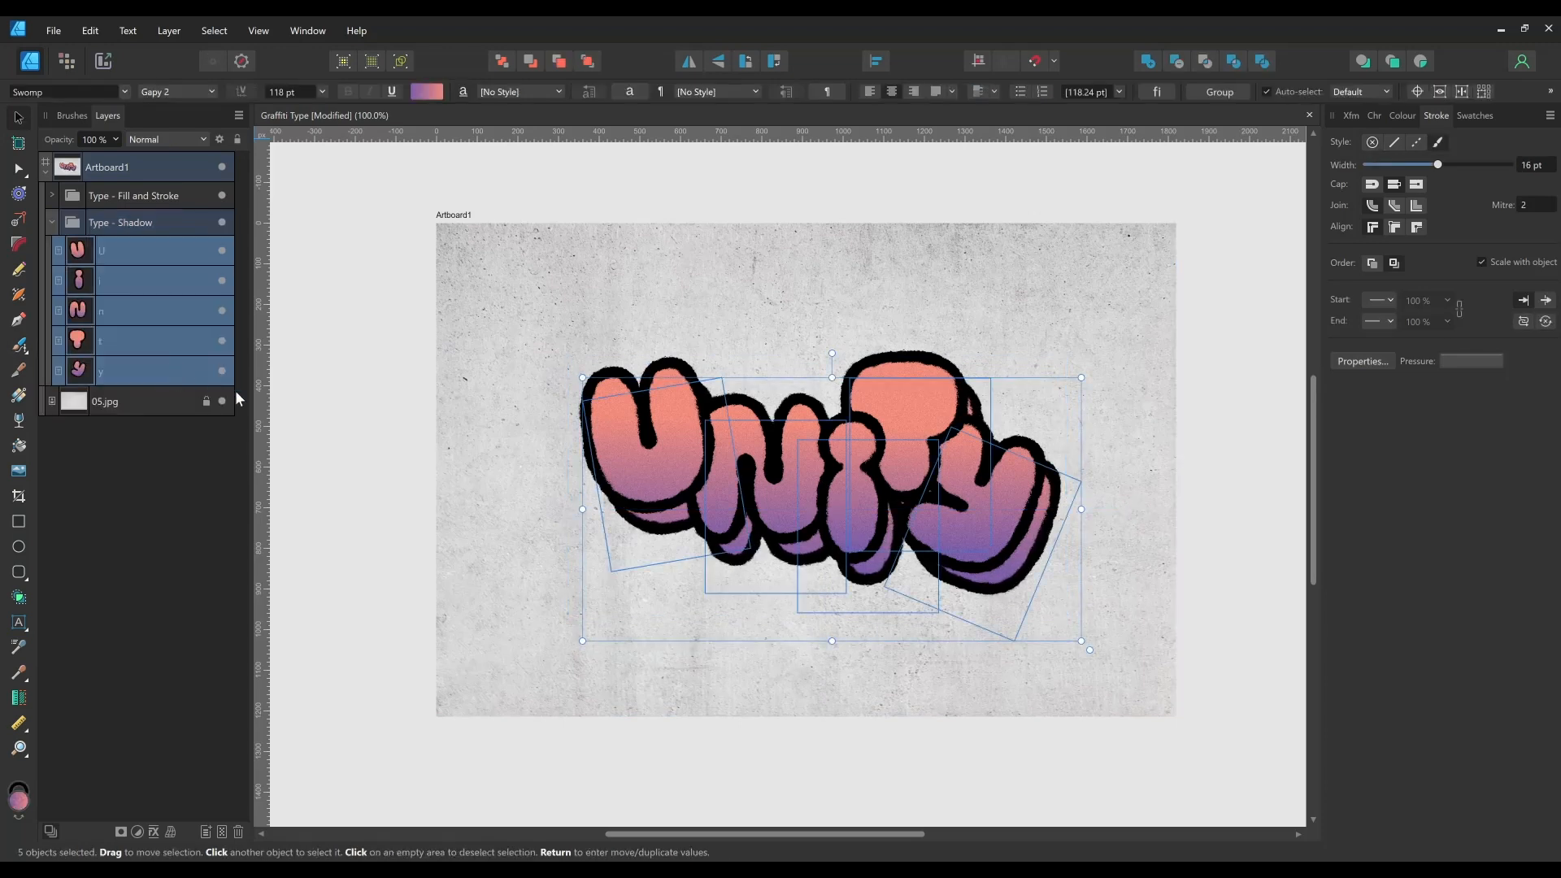
pyautogui.click(1475, 115)
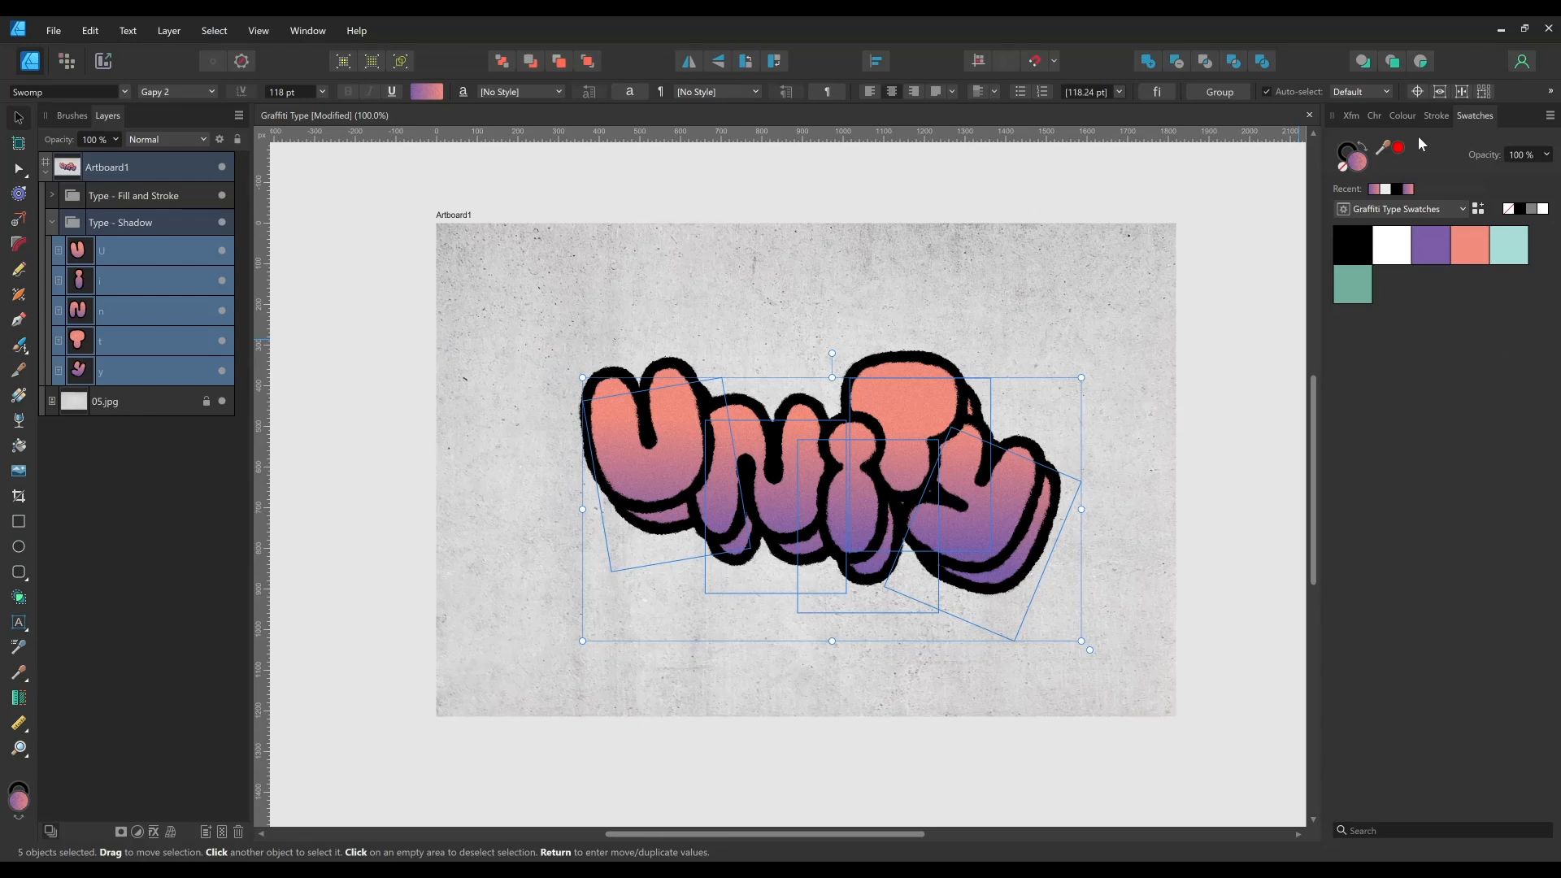
pyautogui.click(1353, 244)
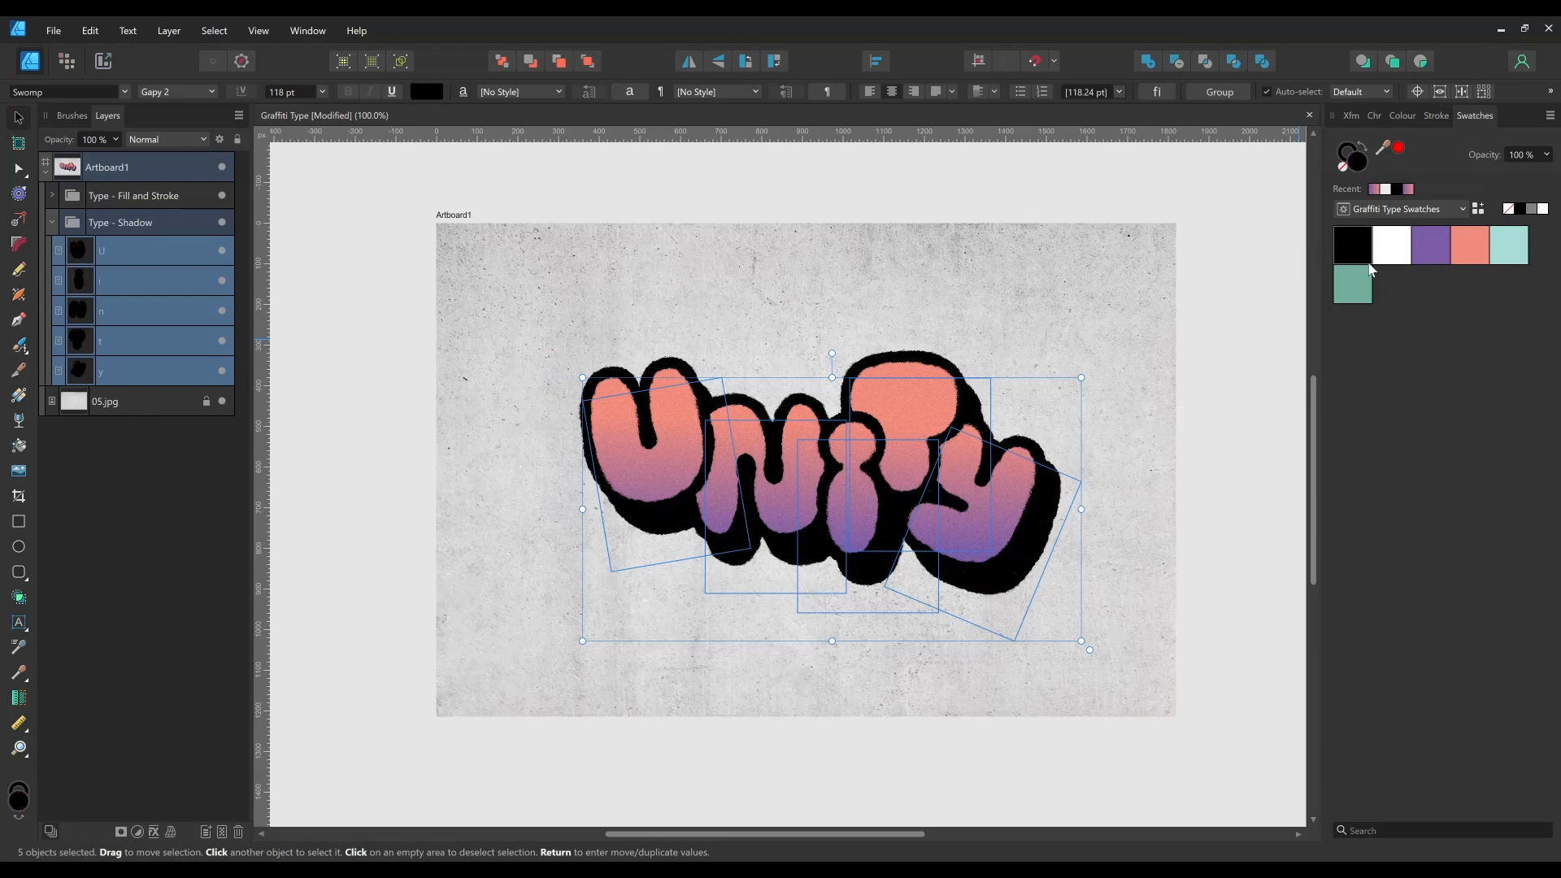
pyautogui.click(1241, 601)
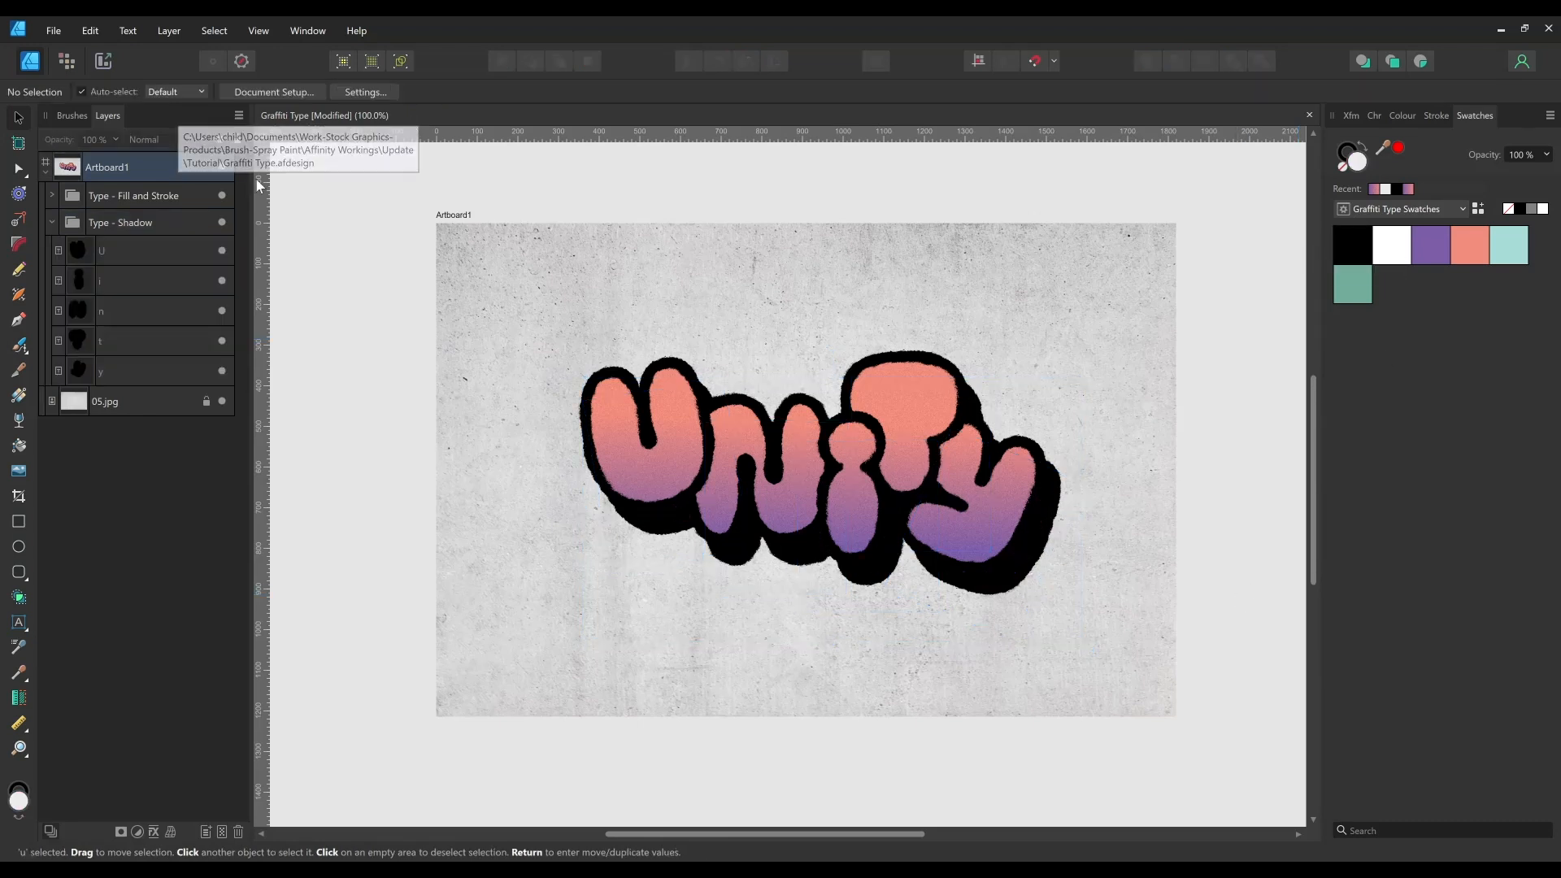
pyautogui.click(52, 222)
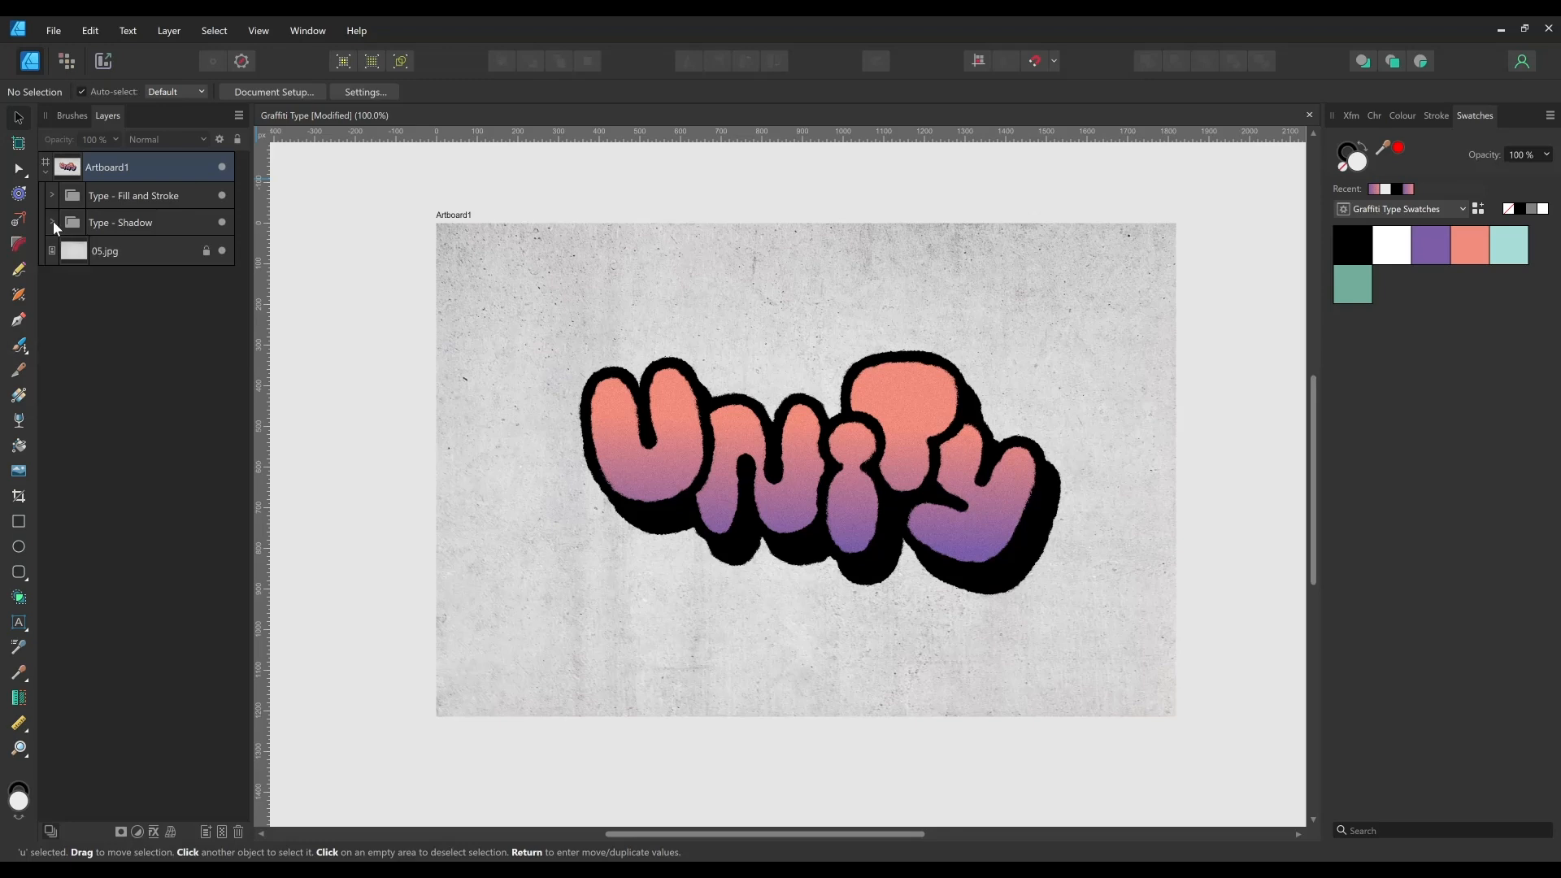
# Convert the letter "i" in the Type - Fill and Stroke group to curves.
pyautogui.click(54, 196)
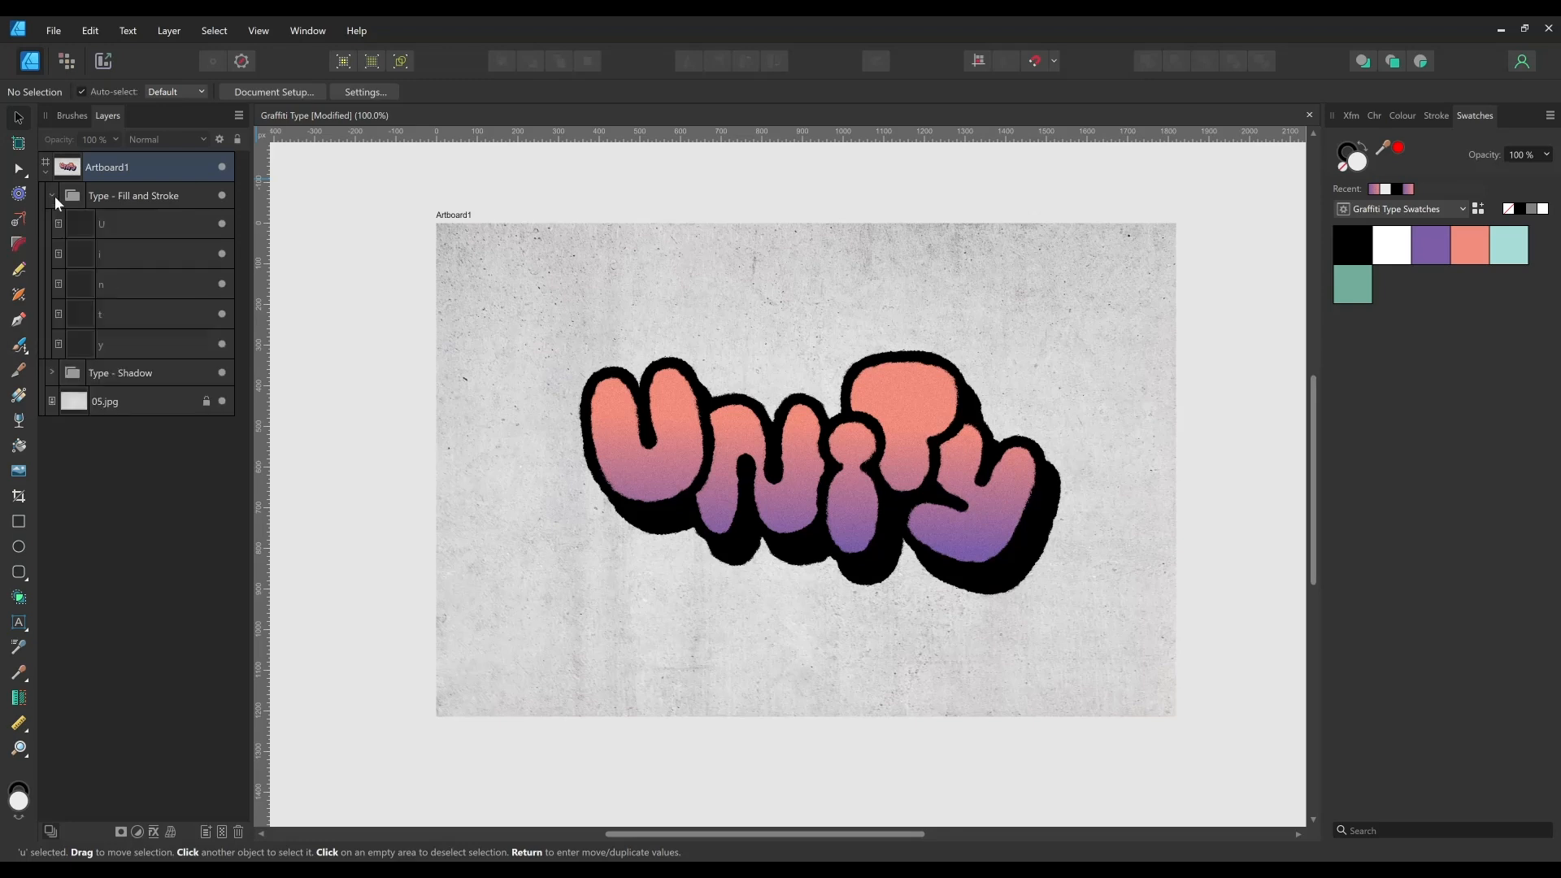
pyautogui.click(119, 249)
pyautogui.hotkey('ctrl', '2')
pyautogui.hotkey('ctrl', '3')
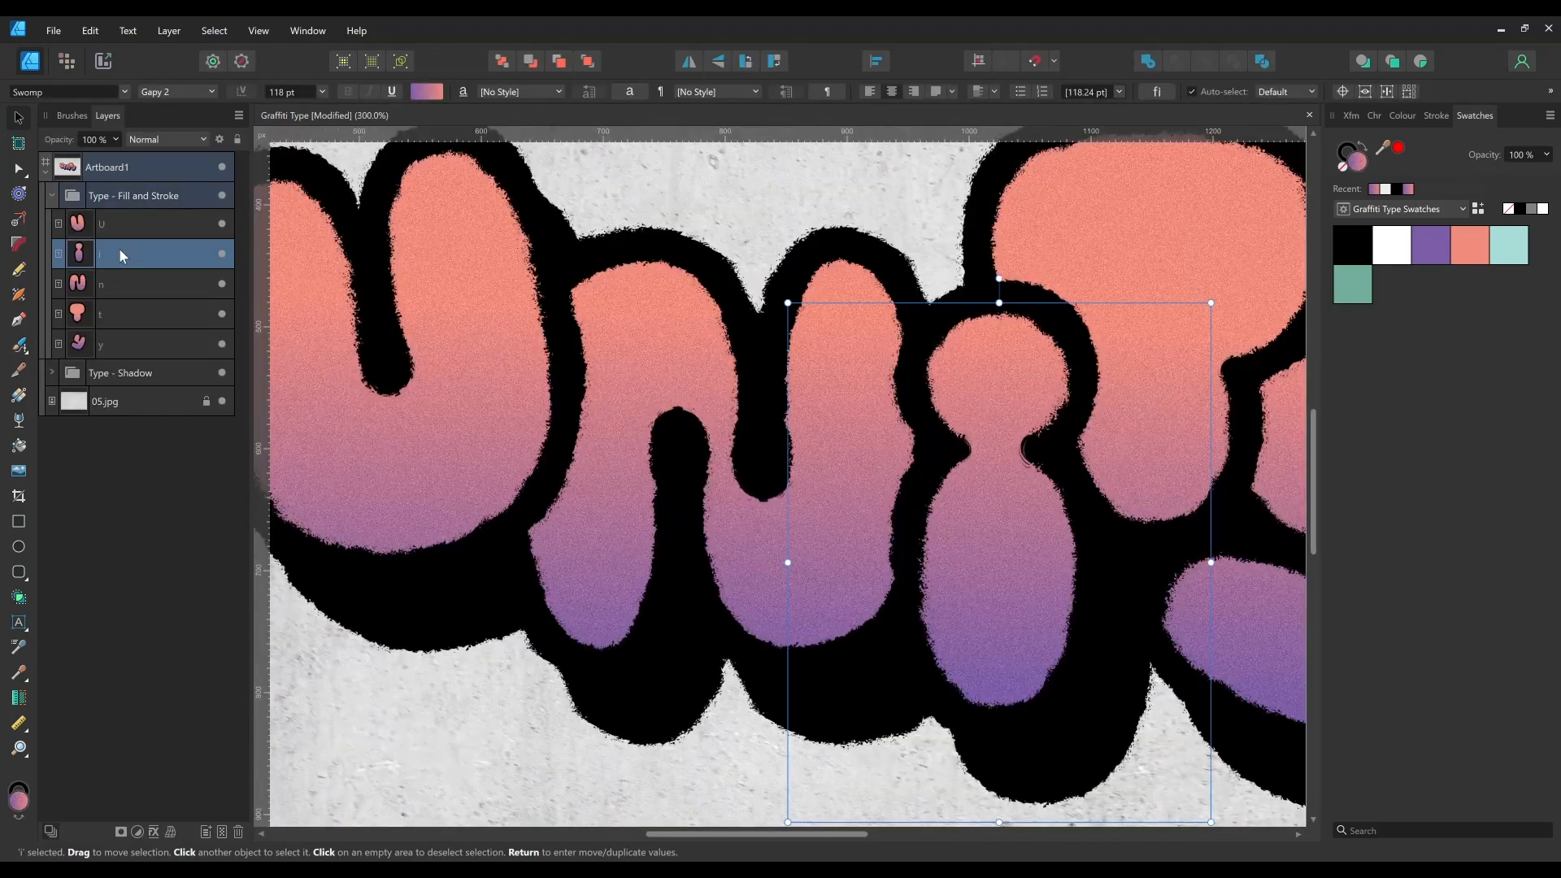
pyautogui.moveTo(1160, 436); pyautogui.dragTo(889, 413)
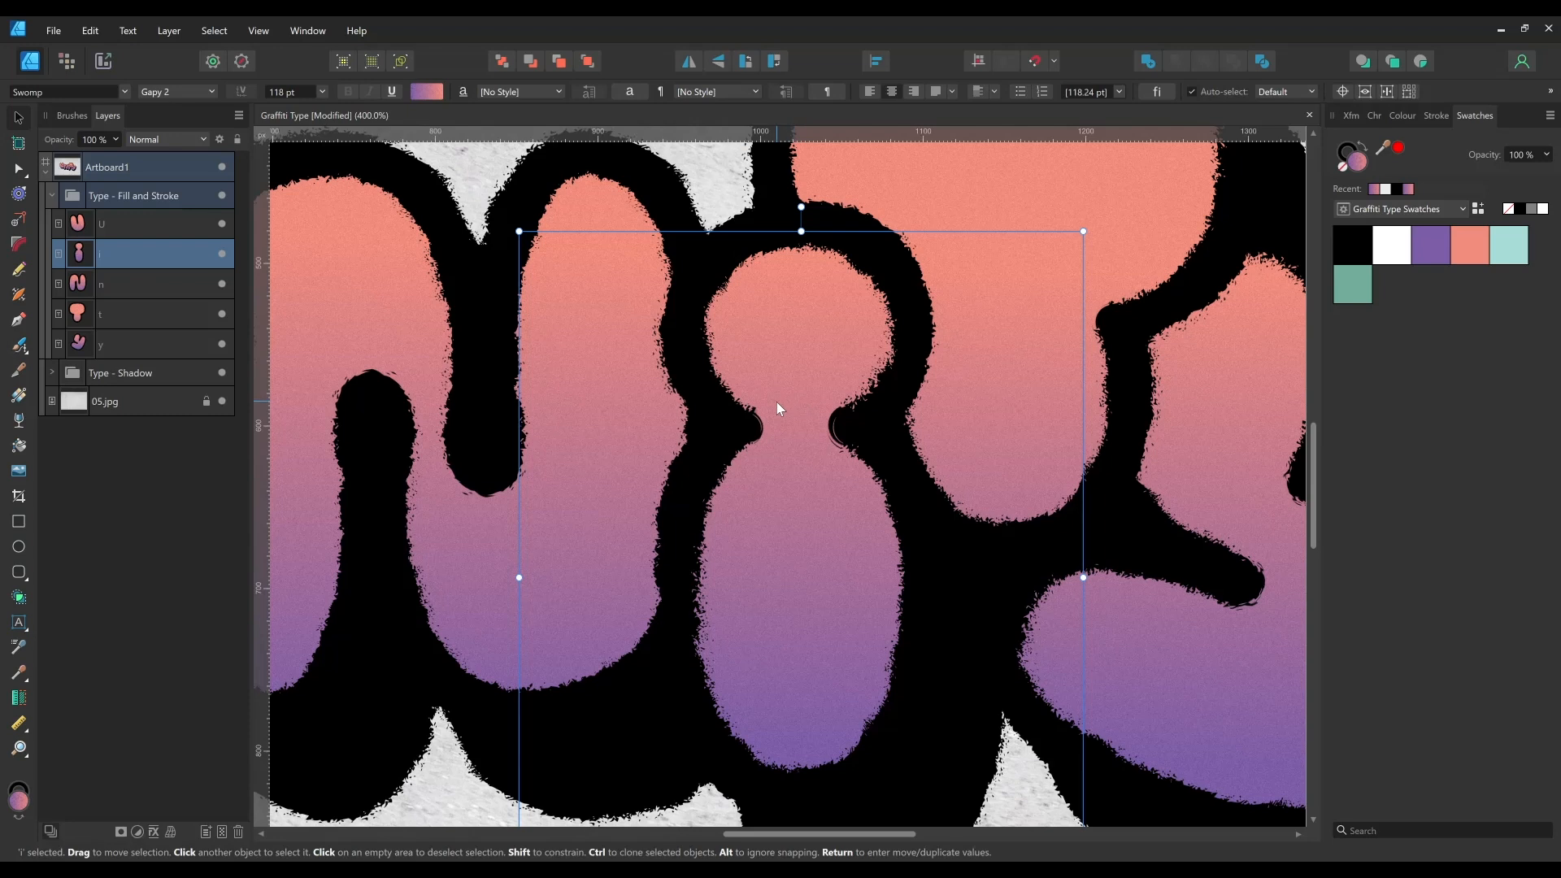
pyautogui.click(169, 30)
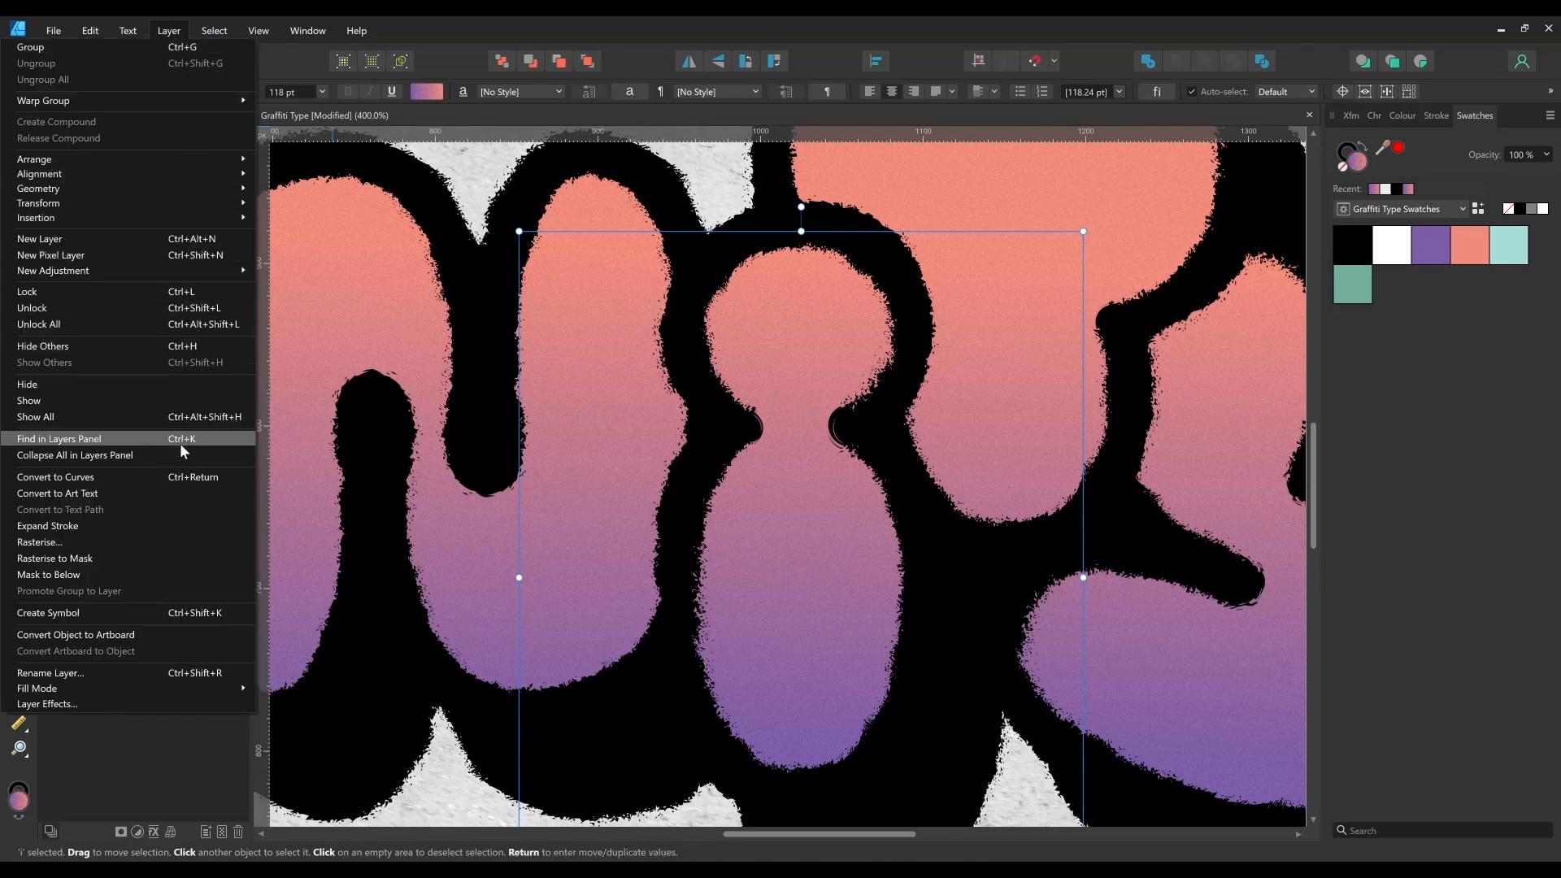
pyautogui.click(192, 481)
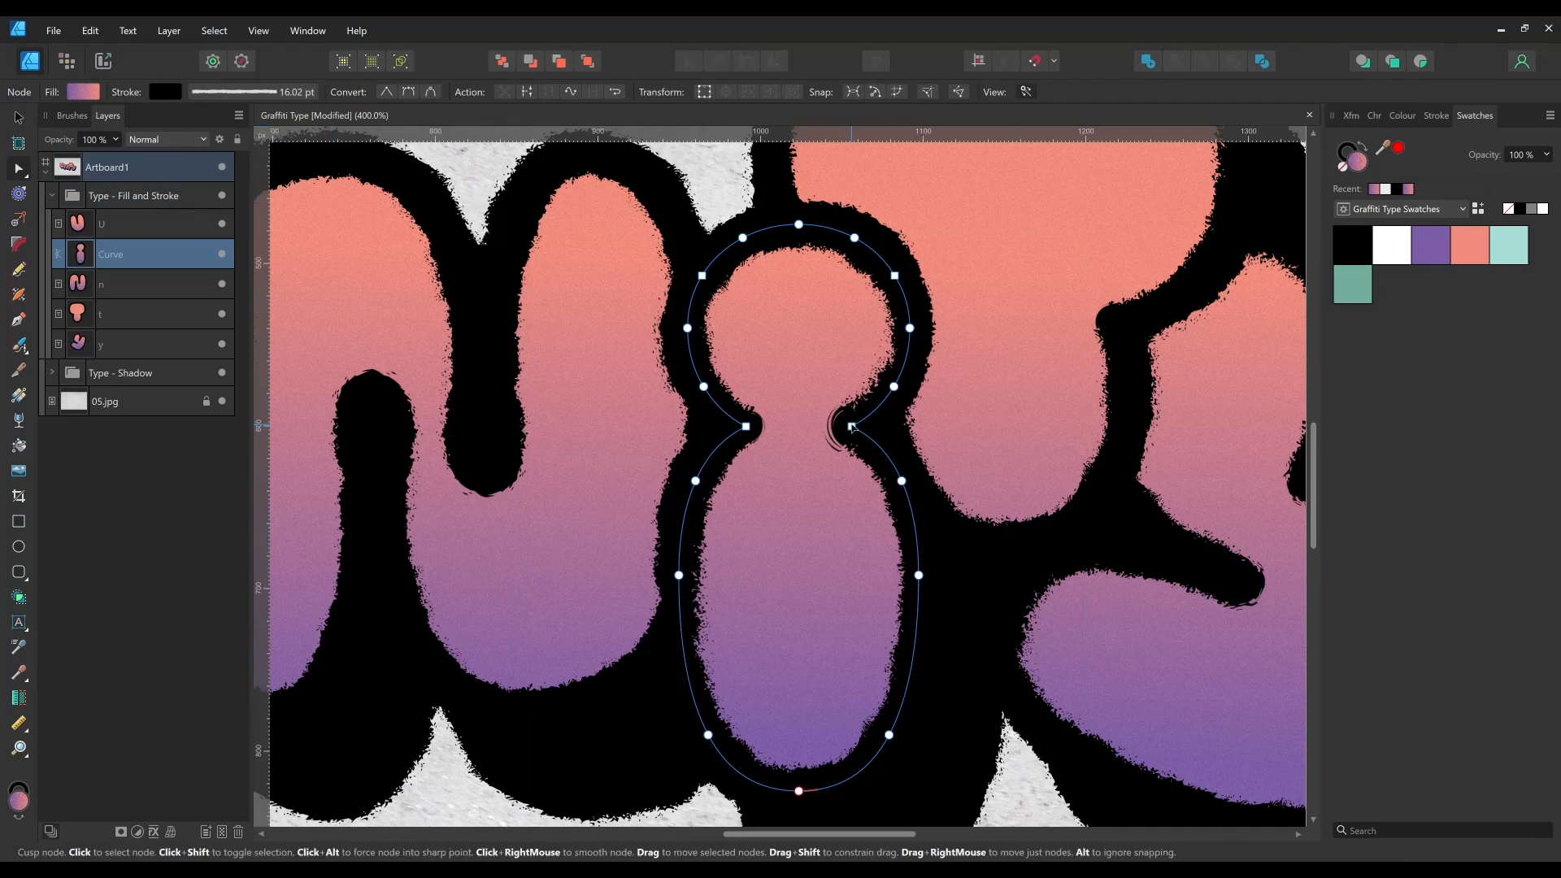
# Round the two sharp waist corners of the "i" curve with the Corner tool to a radius of about 13 pt.
pyautogui.click(851, 425)
pyautogui.keyDown('shift'); pyautogui.click(746, 426); pyautogui.keyUp('shift')
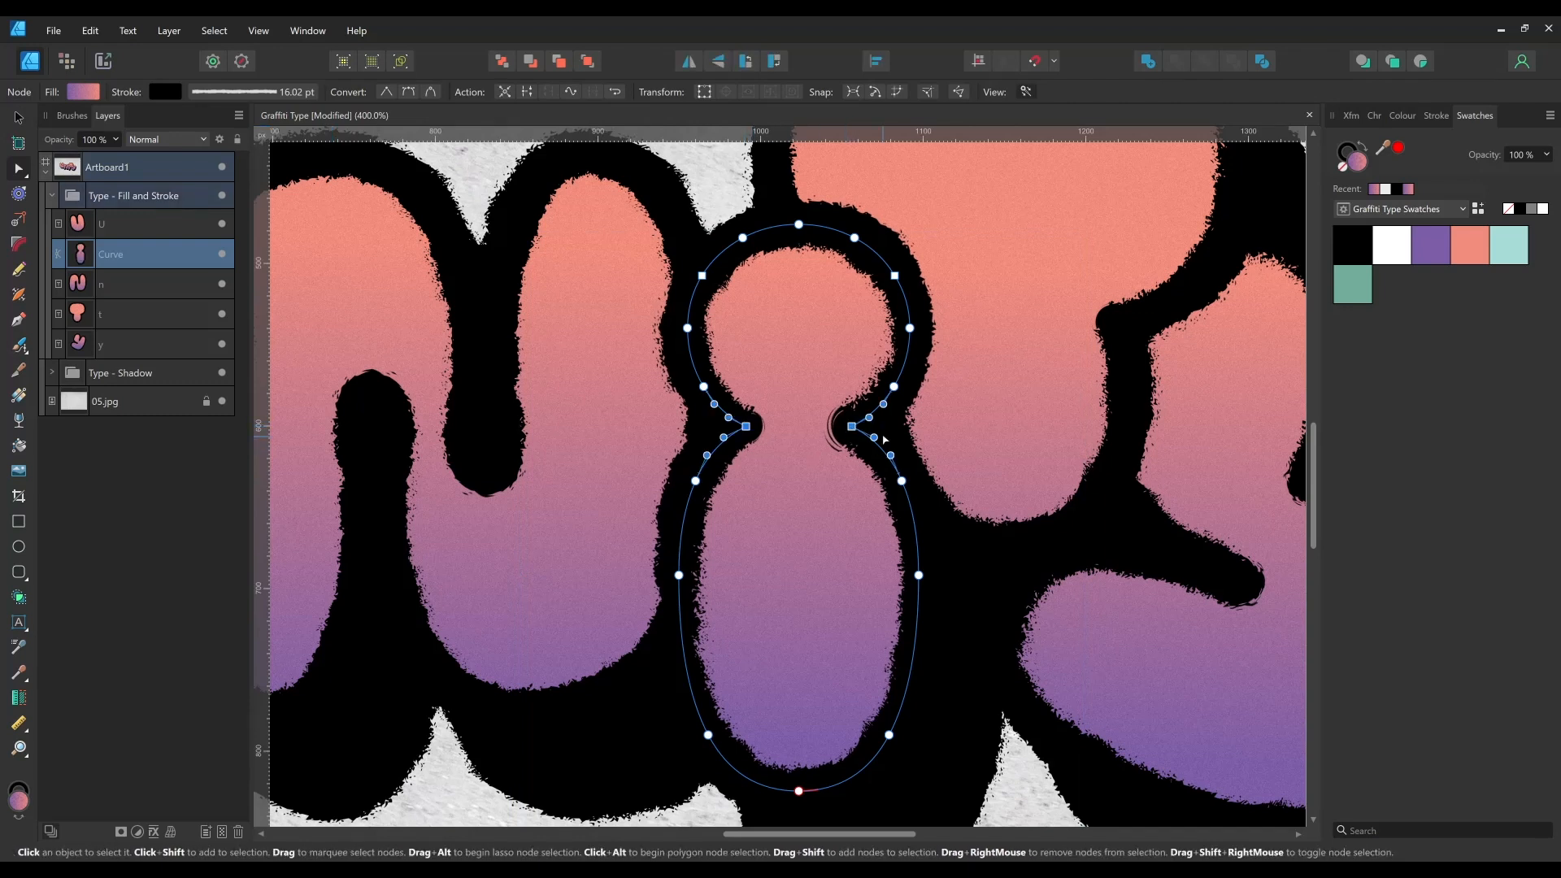
pyautogui.click(26, 249)
pyautogui.moveTo(851, 425); pyautogui.dragTo(890, 425)
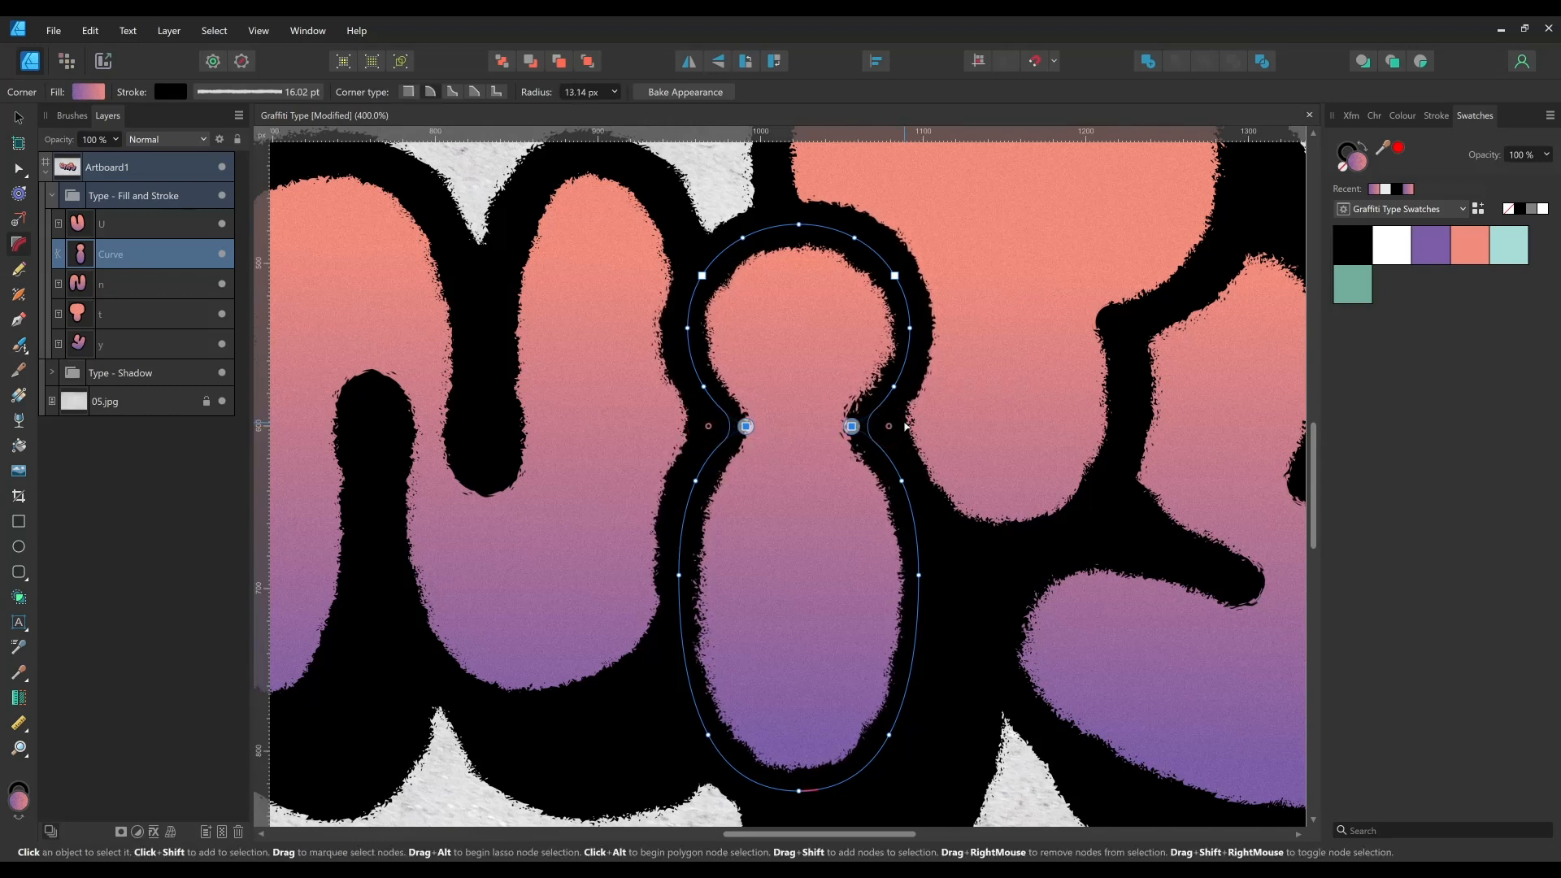
pyautogui.hotkey('ctrl', '-')
pyautogui.hotkey('ctrl', '-')
pyautogui.hotkey('ctrl', '-')
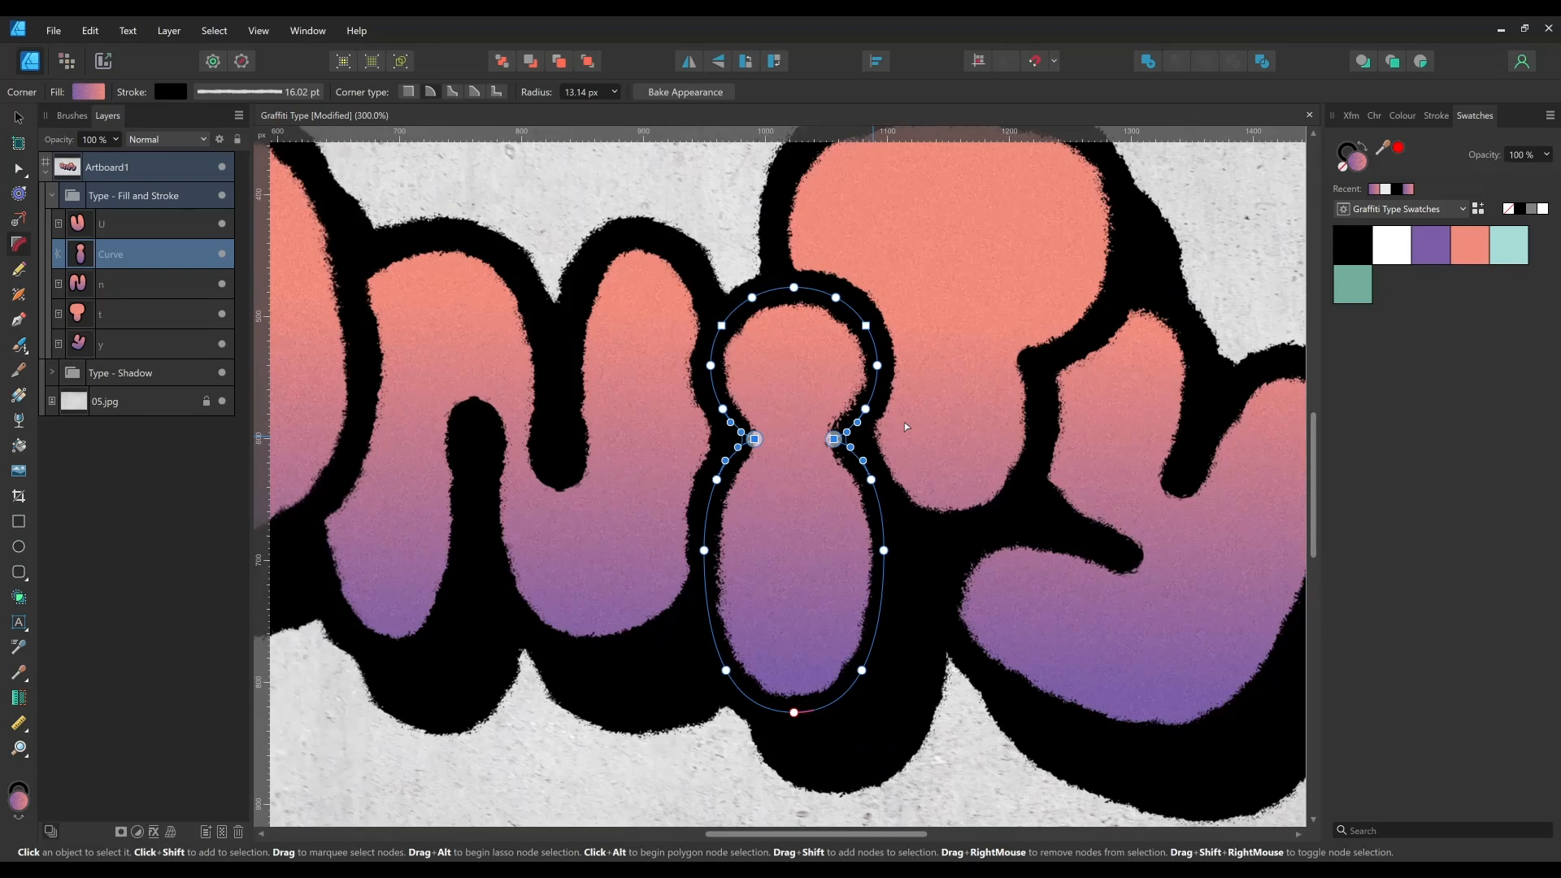
pyautogui.moveTo(940, 565); pyautogui.dragTo(1008, 588)
pyautogui.press('v')
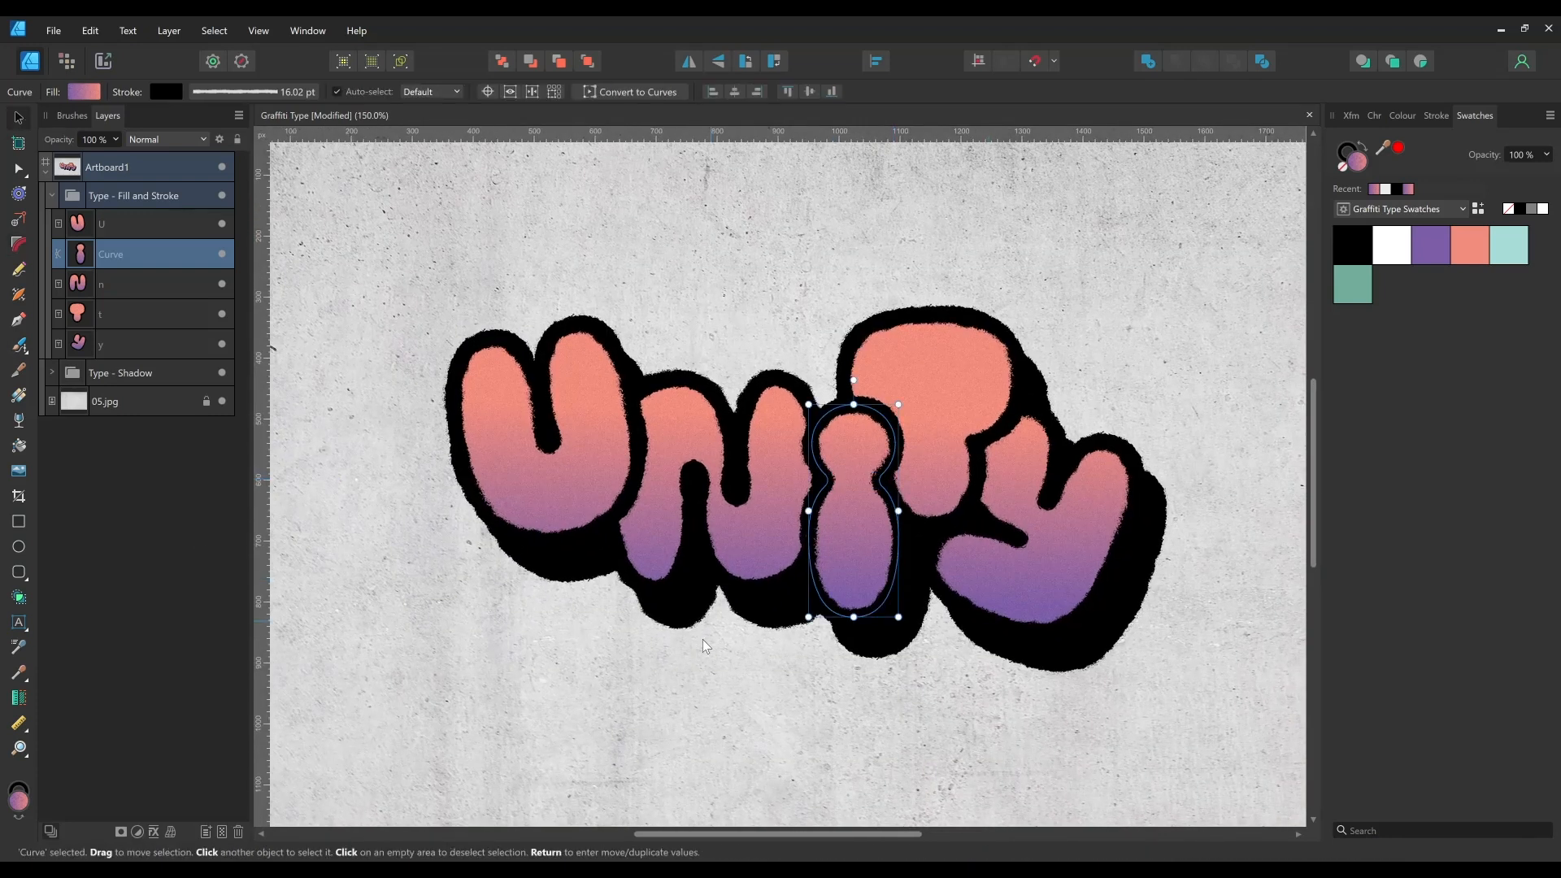
pyautogui.click(709, 627)
# Duplicate the collapsed Type - Fill and Stroke group.
pyautogui.moveTo(865, 595); pyautogui.dragTo(846, 585)
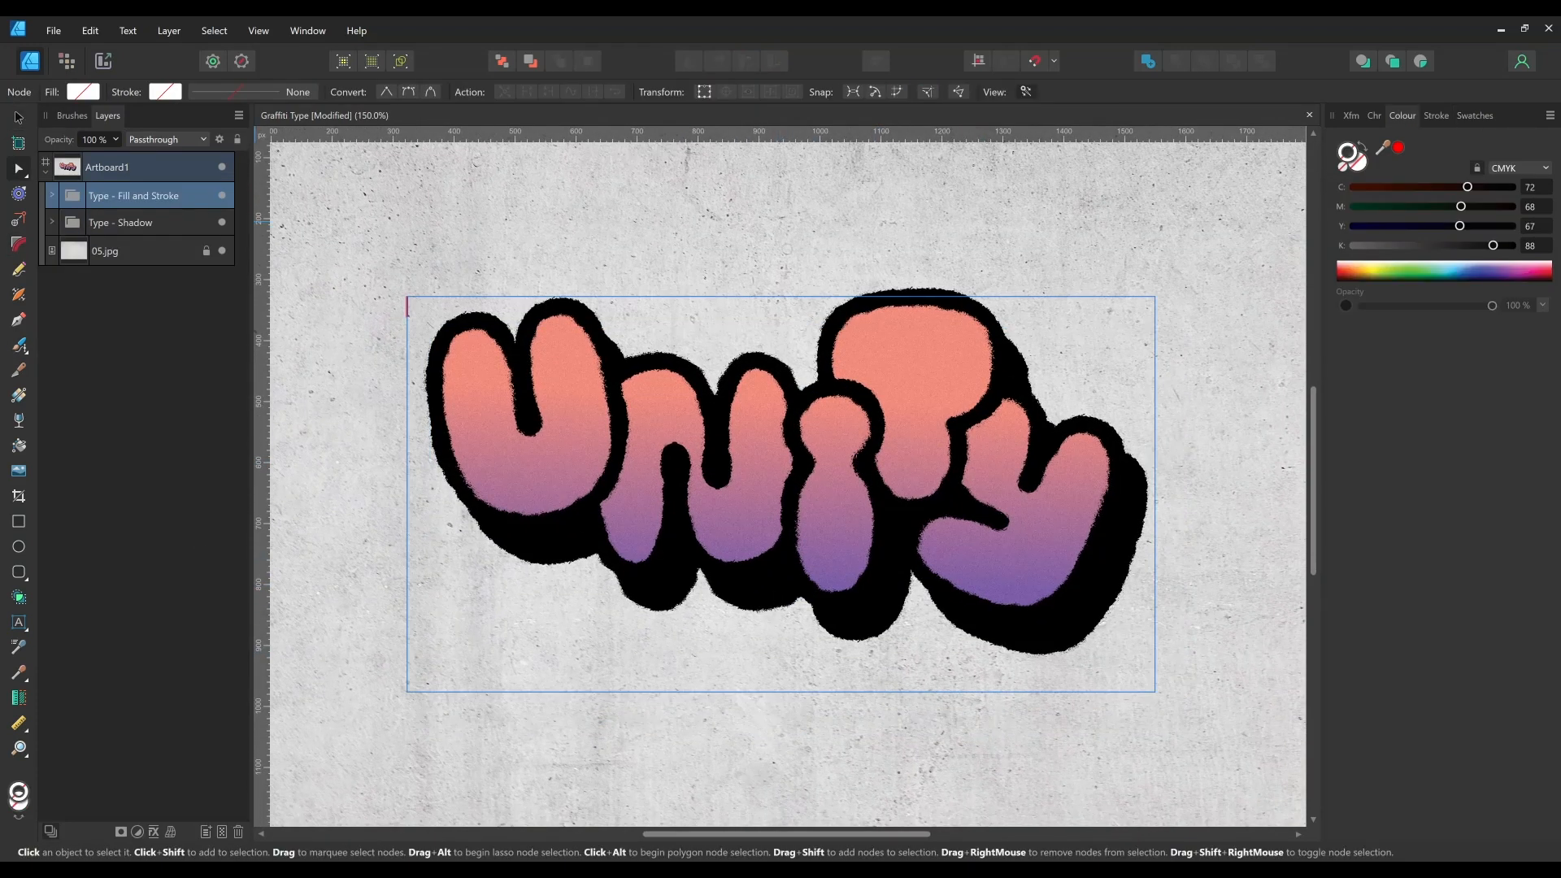
pyautogui.click(26, 119)
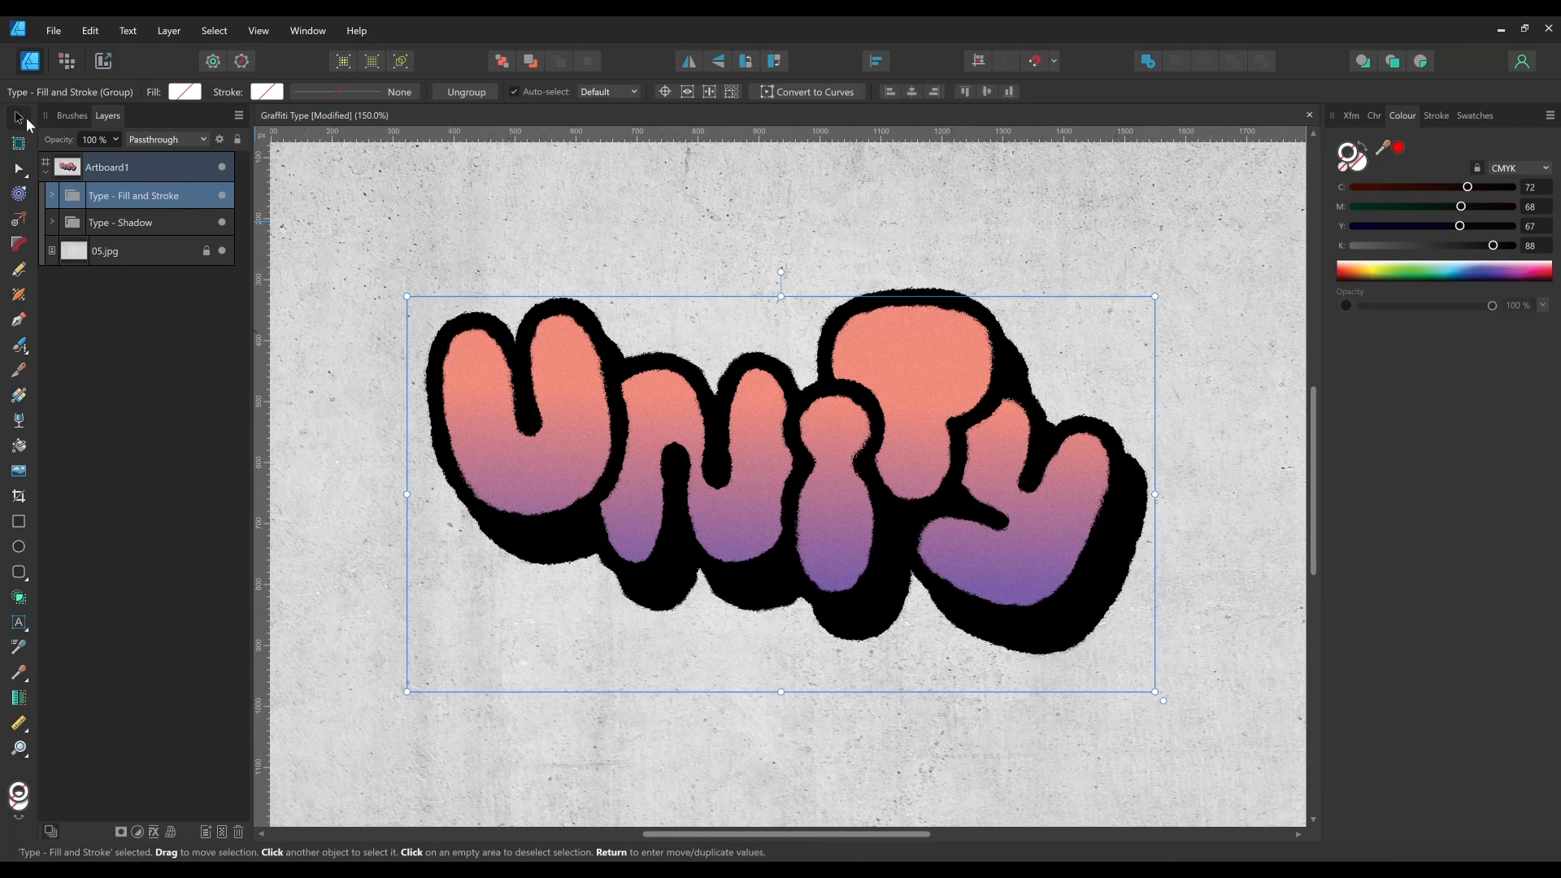
pyautogui.rightClick(197, 190)
pyautogui.click(162, 296)
# Rename the upper copy of the Type - Fill and Stroke group as "Type - Inner Shadow".
pyautogui.doubleClick(182, 196)
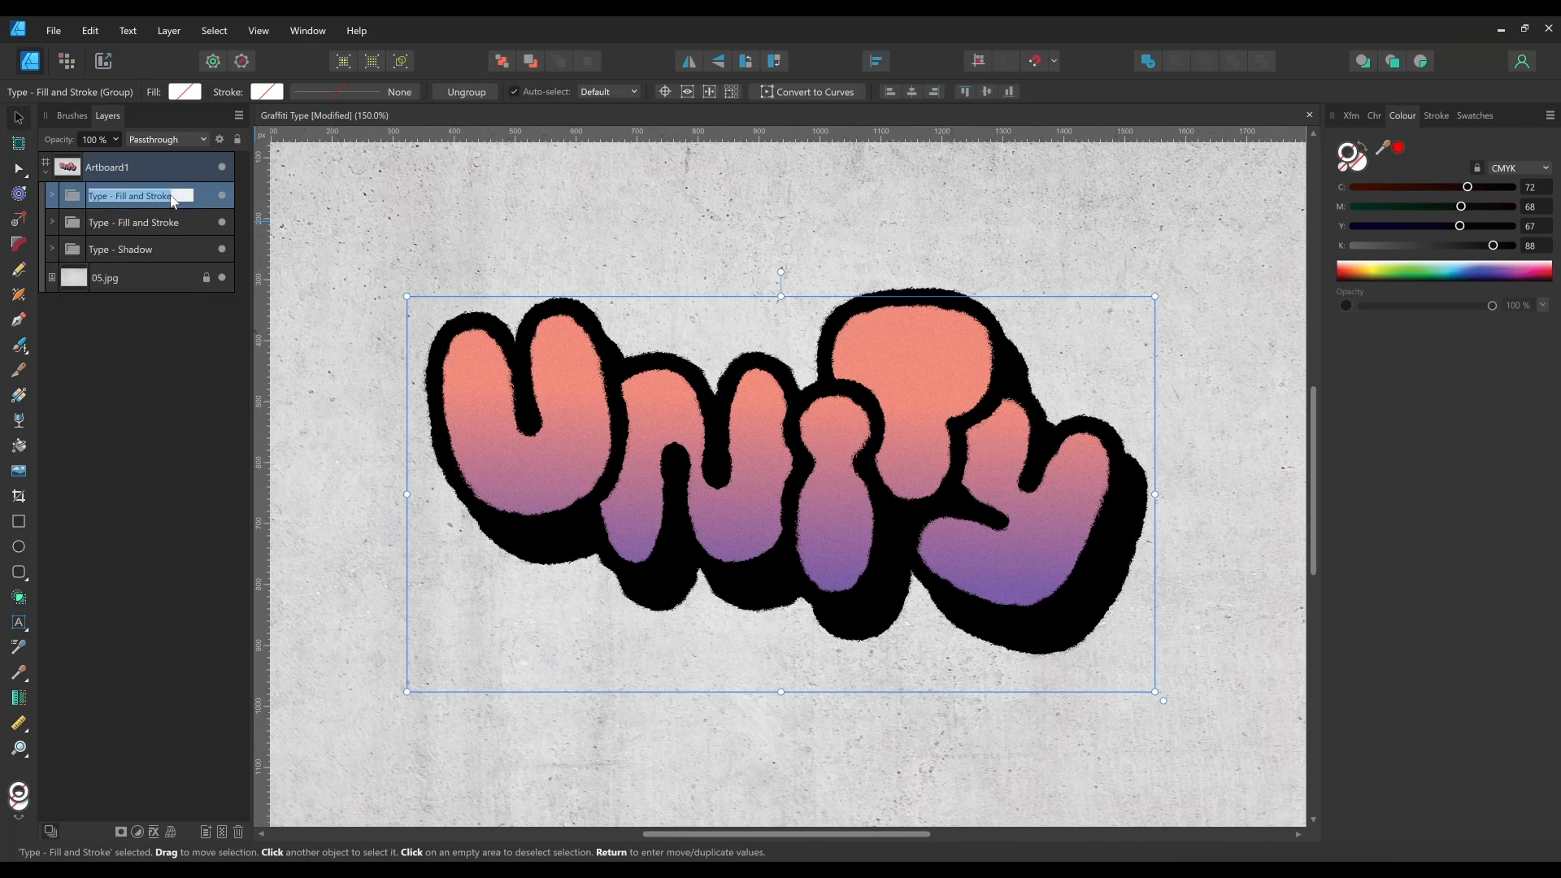
pyautogui.click(181, 196)
pyautogui.press('BackSpace')
pyautogui.press('BackSpace')
pyautogui.press('BackSpace')
pyautogui.press('BackSpace')
pyautogui.press('BackSpace')
pyautogui.press('BackSpace')
pyautogui.press('BackSpace')
pyautogui.press('BackSpace')
pyautogui.press('BackSpace')
pyautogui.press('BackSpace')
pyautogui.press('BackSpace')
pyautogui.press('BackSpace')
pyautogui.press('BackSpace')
pyautogui.press('BackSpace')
pyautogui.press('BackSpace')
pyautogui.write('Inner Shadow')
pyautogui.press('Return')
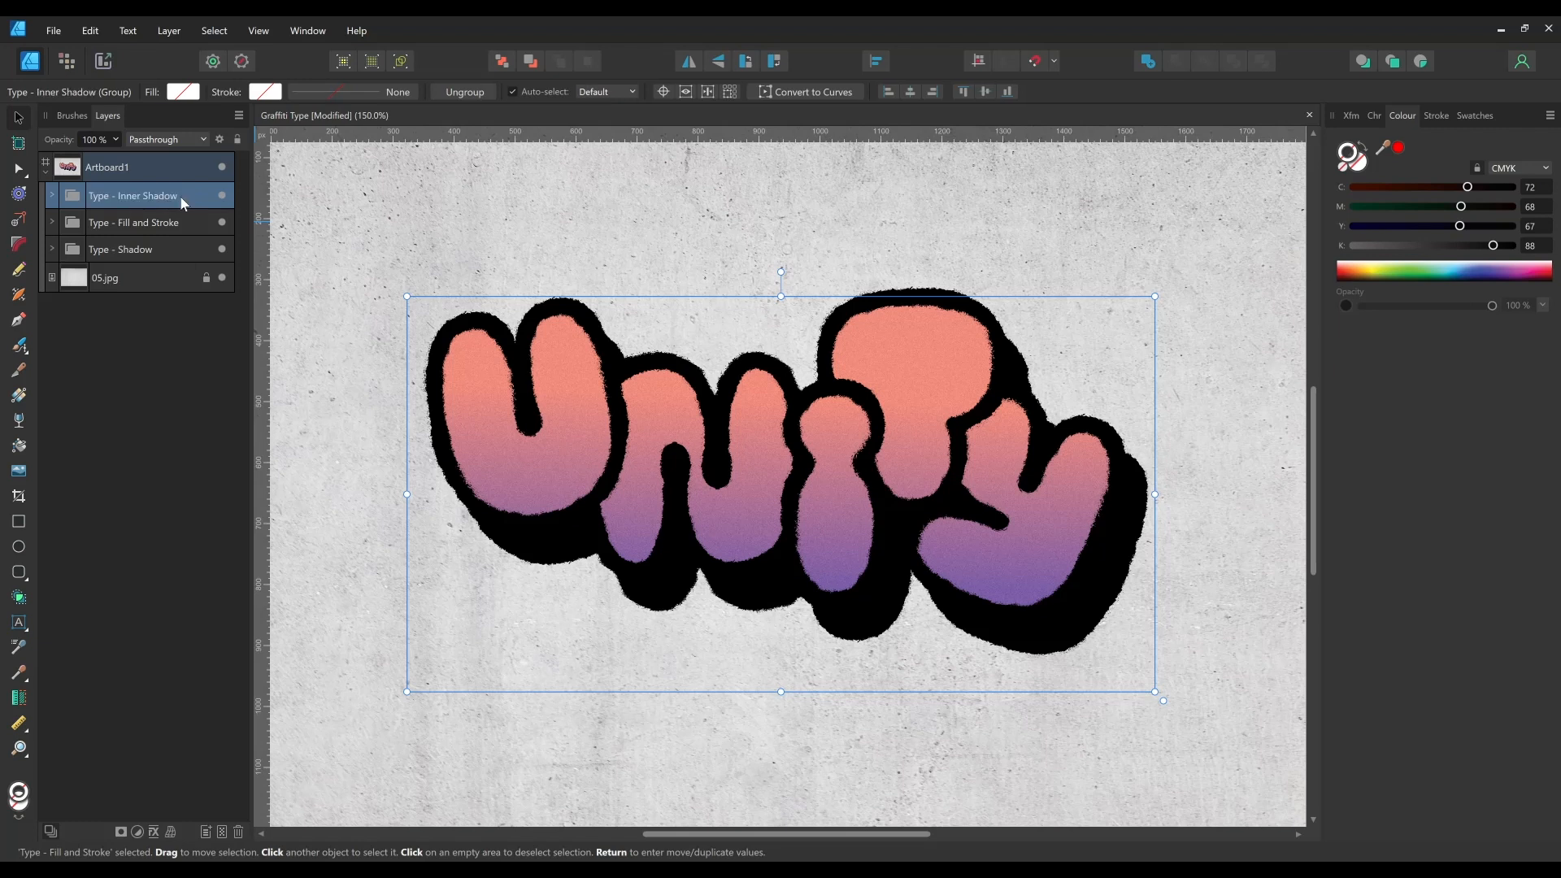
# Remove the fill from all five letters in the Type - Inner Shadow group and collapse the group.
pyautogui.click(52, 196)
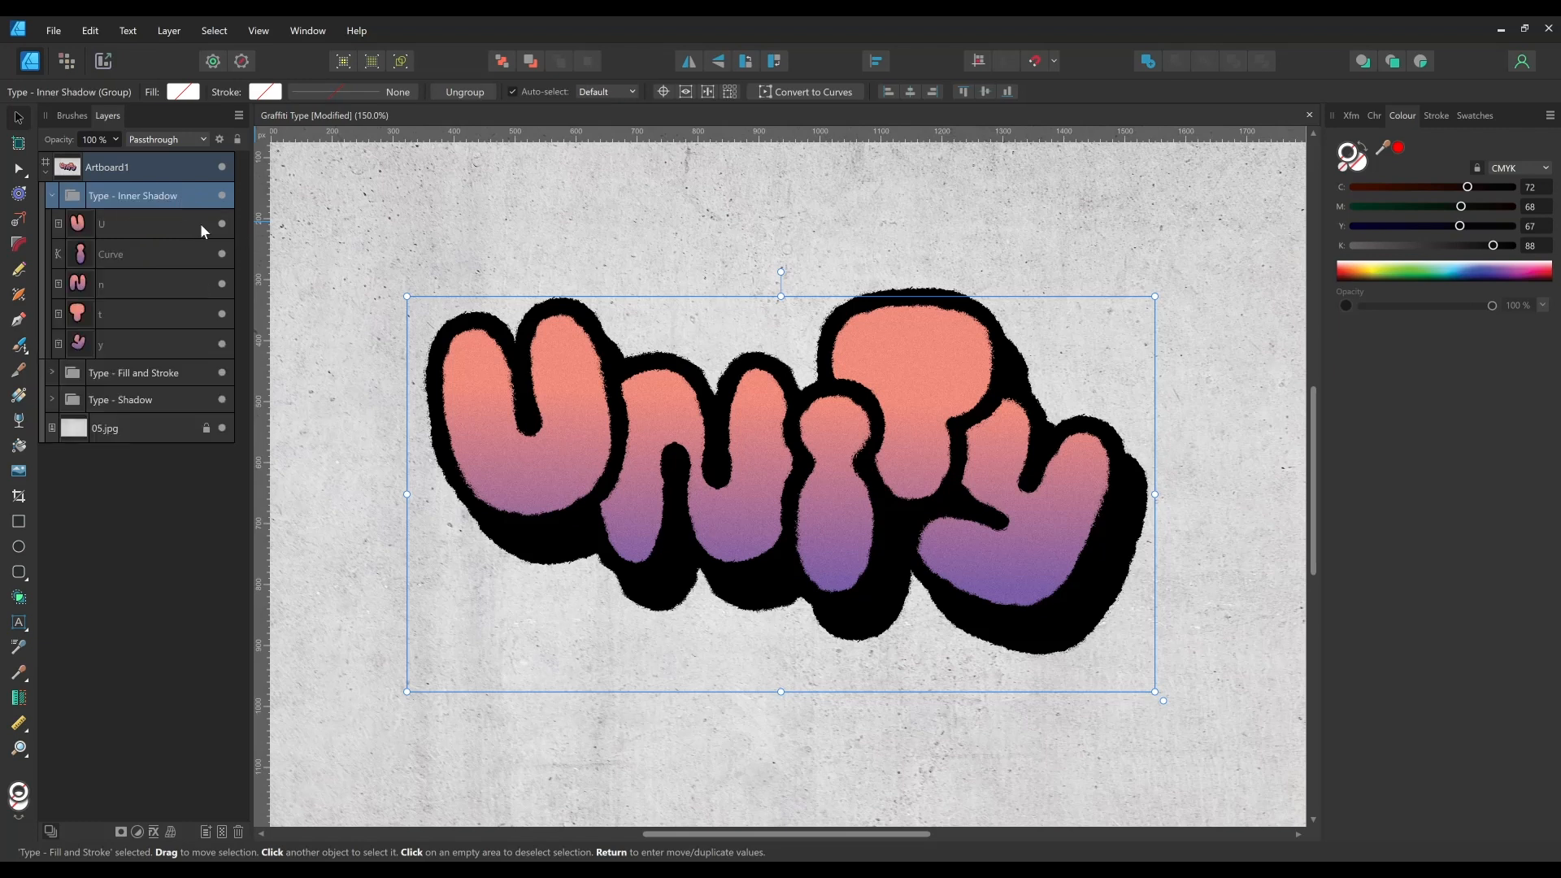
pyautogui.click(179, 225)
pyautogui.keyDown('ctrl'); pyautogui.click(178, 258); pyautogui.keyUp('ctrl')
pyautogui.keyDown('ctrl'); pyautogui.click(173, 284); pyautogui.keyUp('ctrl')
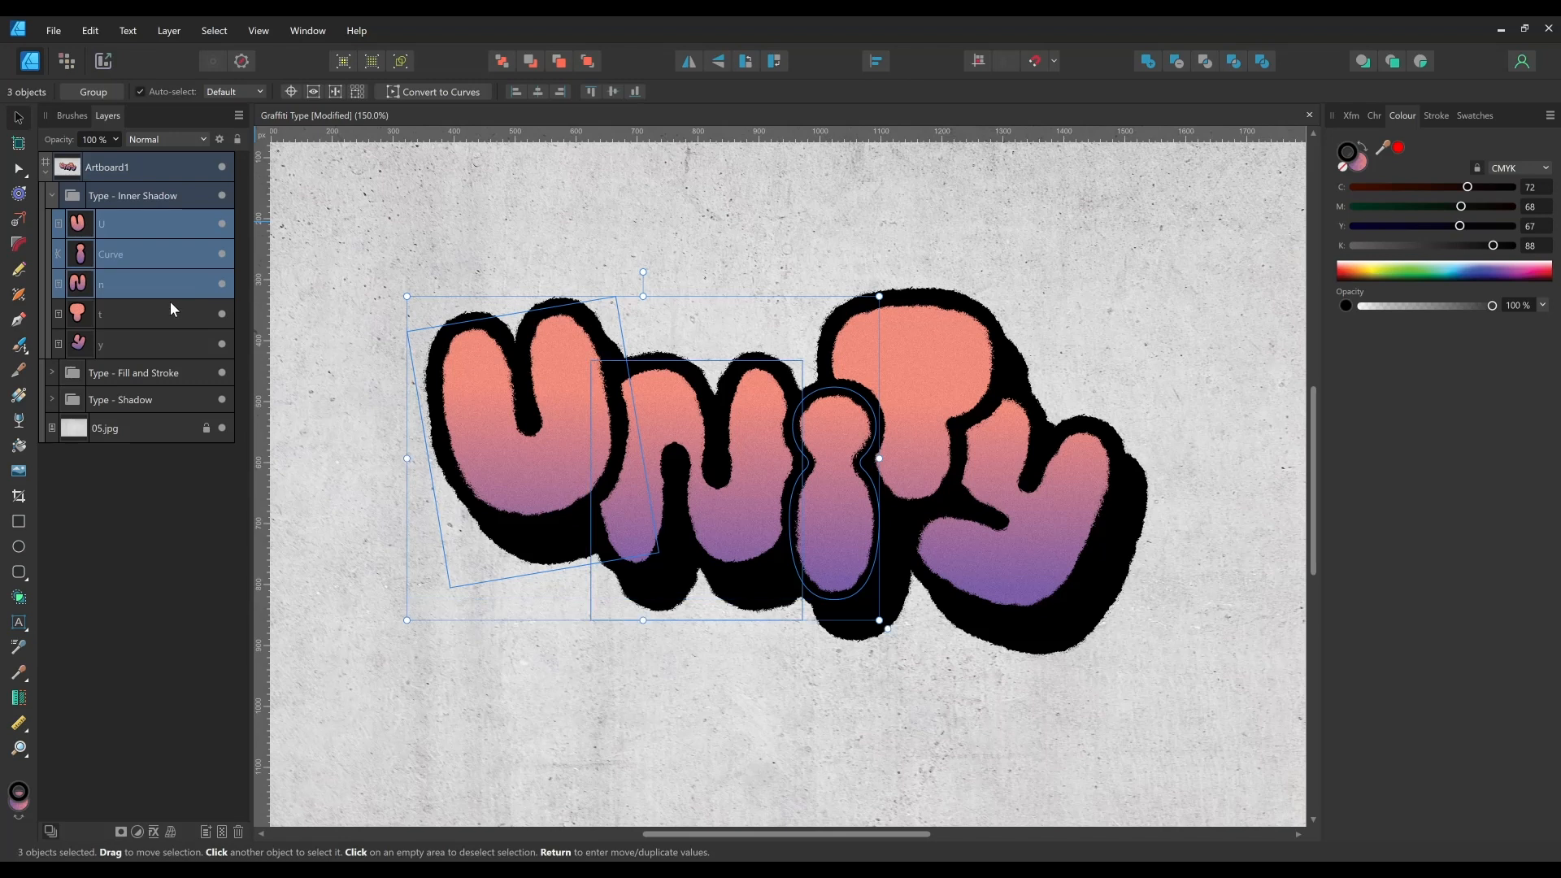
pyautogui.keyDown('ctrl'); pyautogui.click(169, 313); pyautogui.keyUp('ctrl')
pyautogui.keyDown('ctrl'); pyautogui.click(165, 337); pyautogui.keyUp('ctrl')
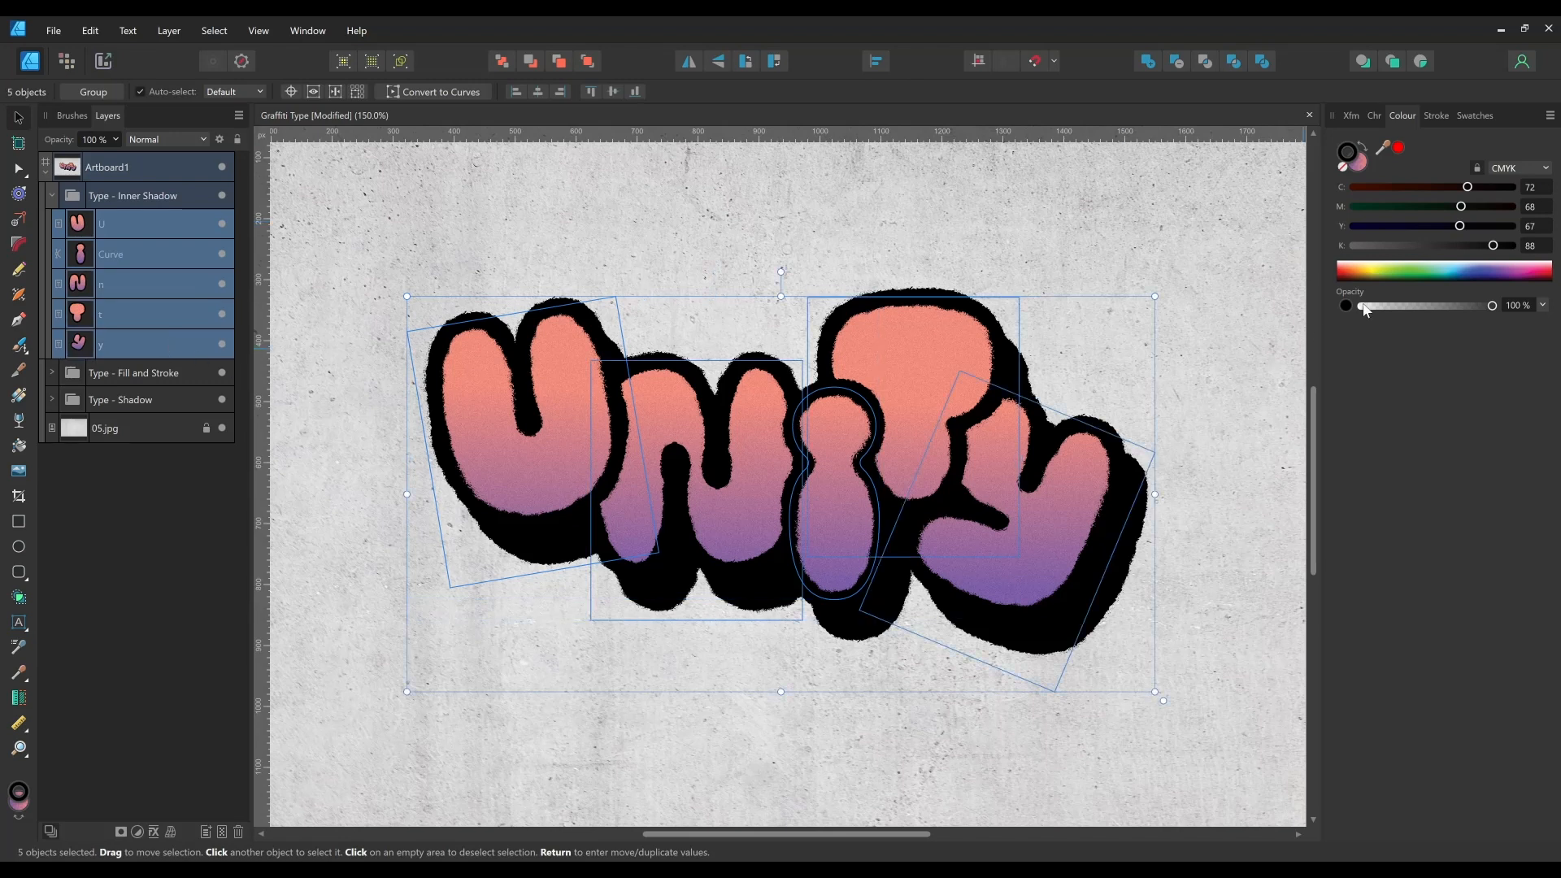
pyautogui.click(1361, 167)
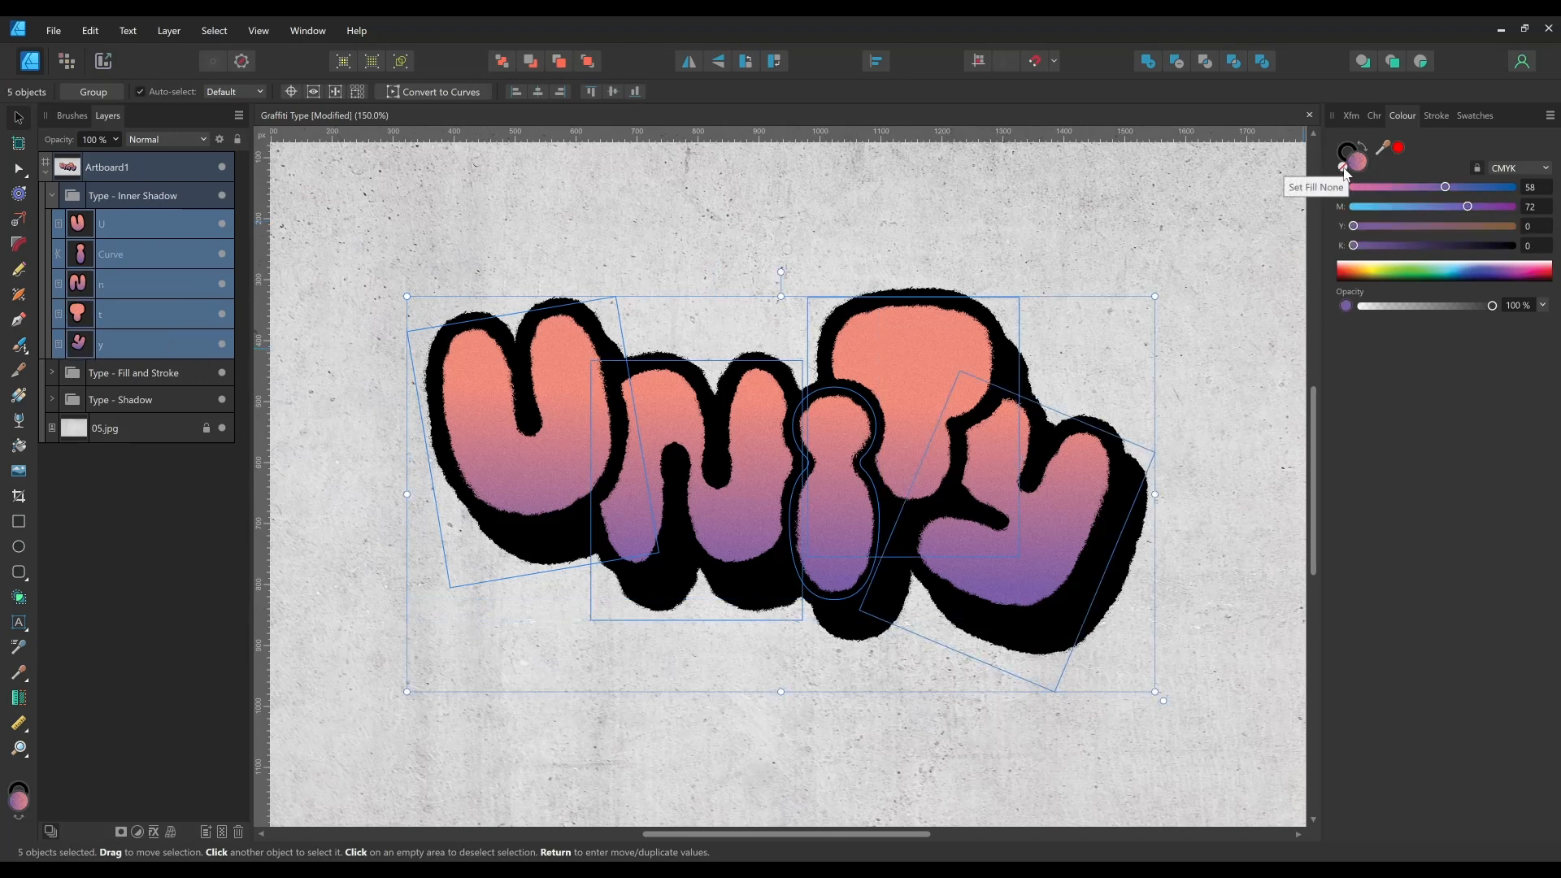
pyautogui.click(1346, 172)
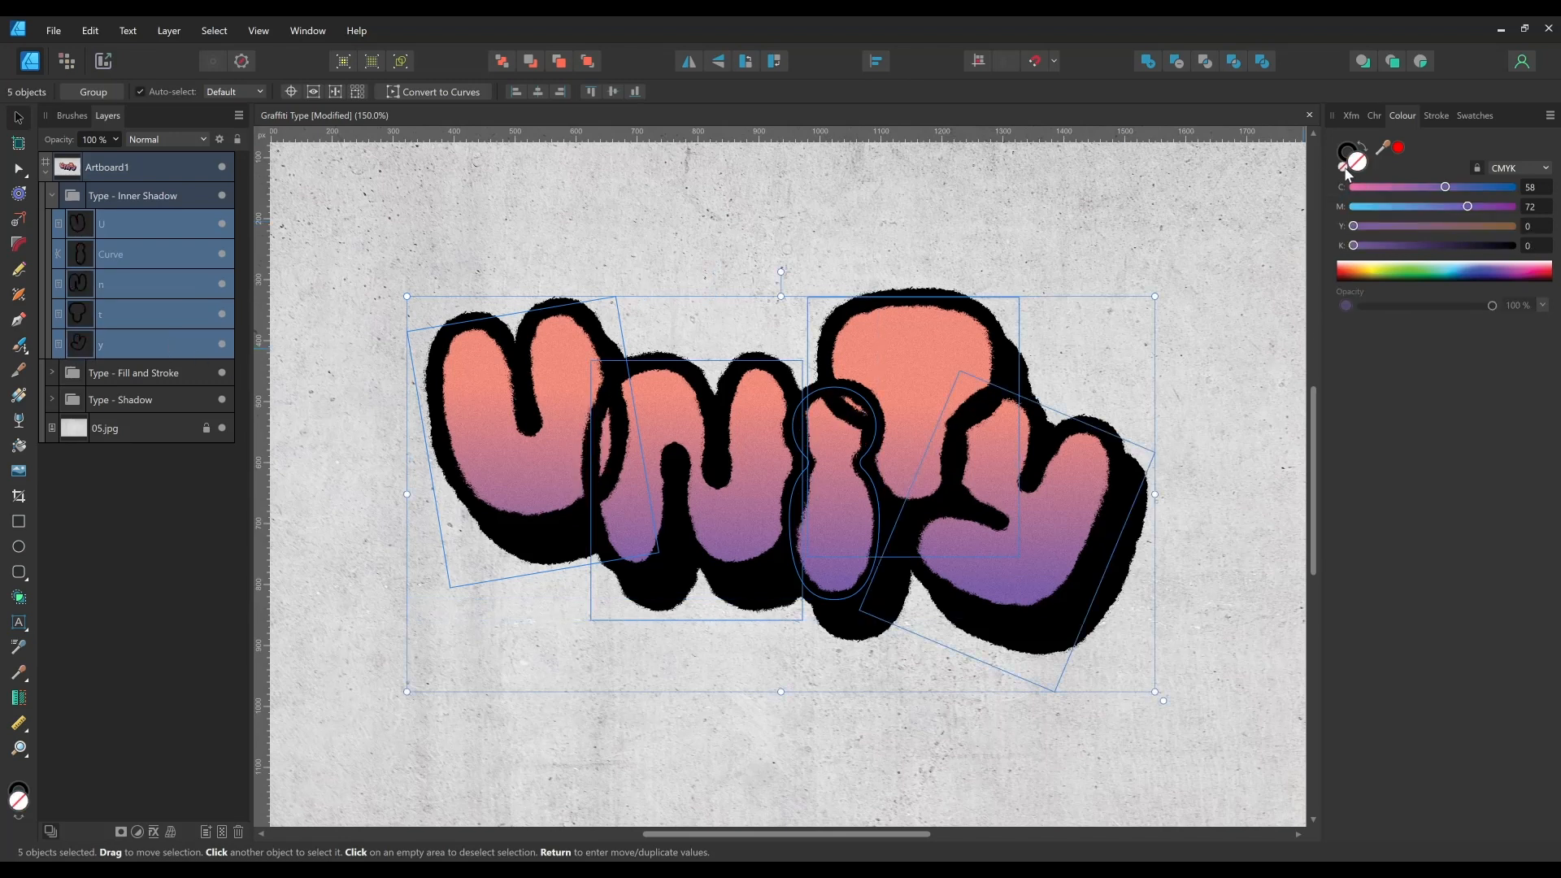
pyautogui.click(51, 194)
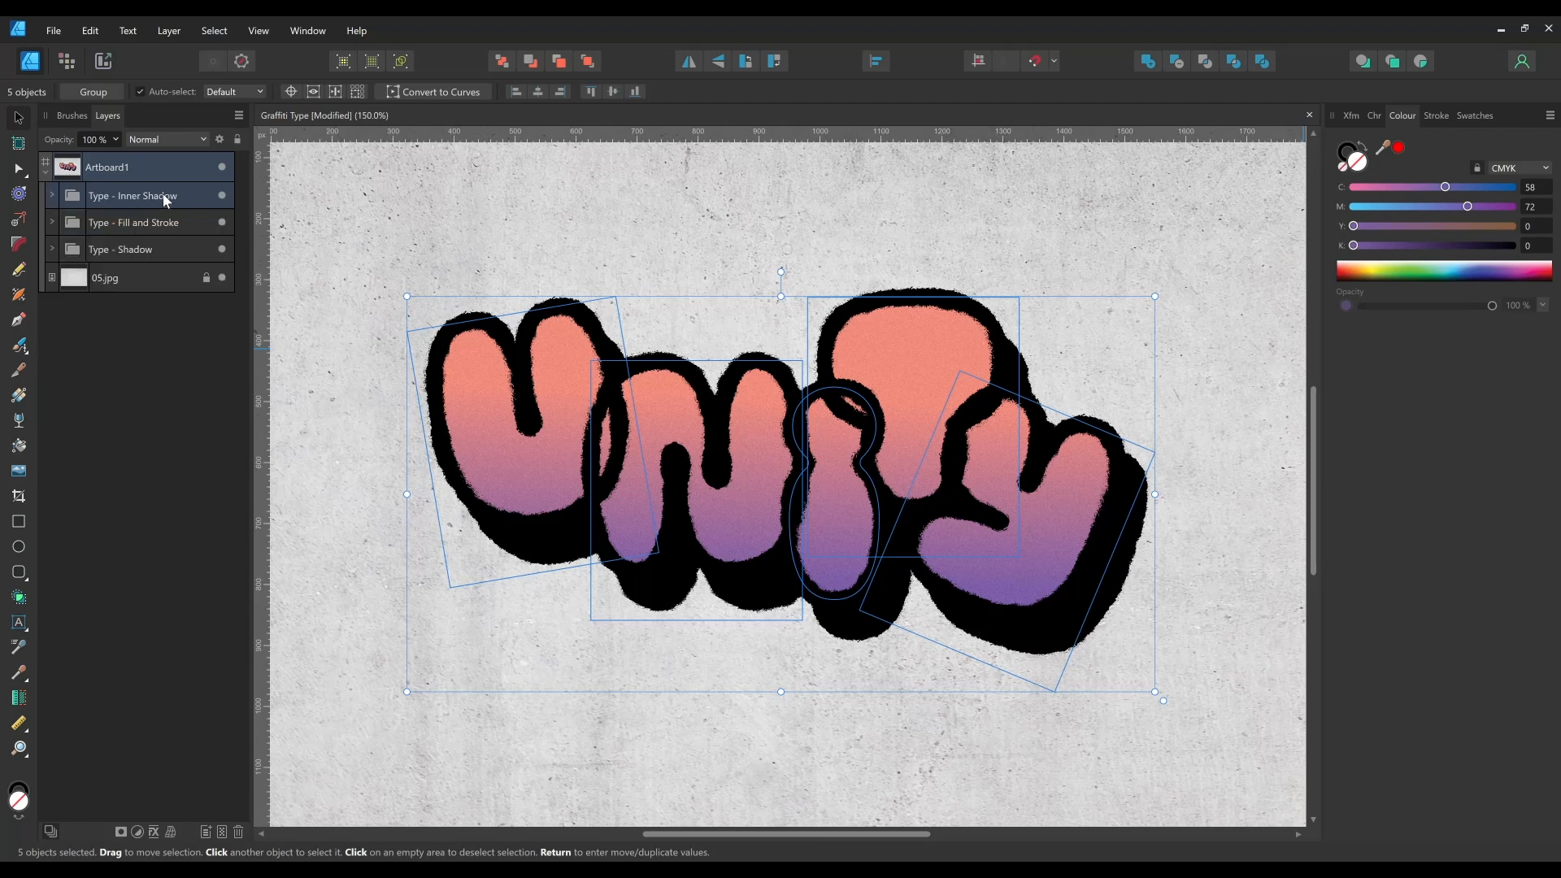
# Duplicate the Type - Inner Shadow group.
pyautogui.click(193, 196)
pyautogui.rightClick(195, 195)
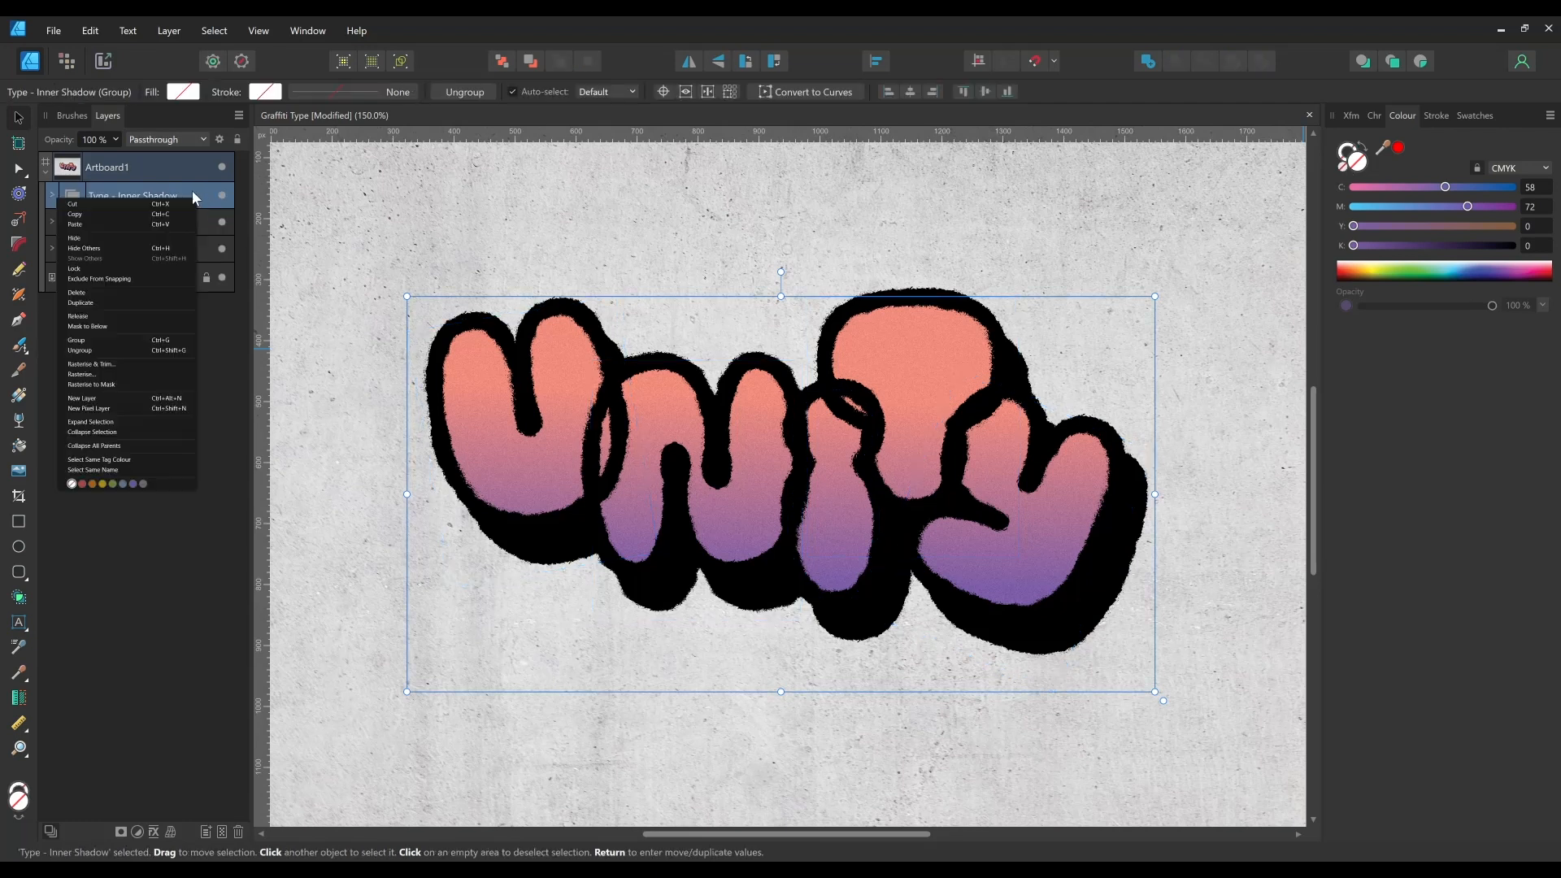
pyautogui.click(159, 301)
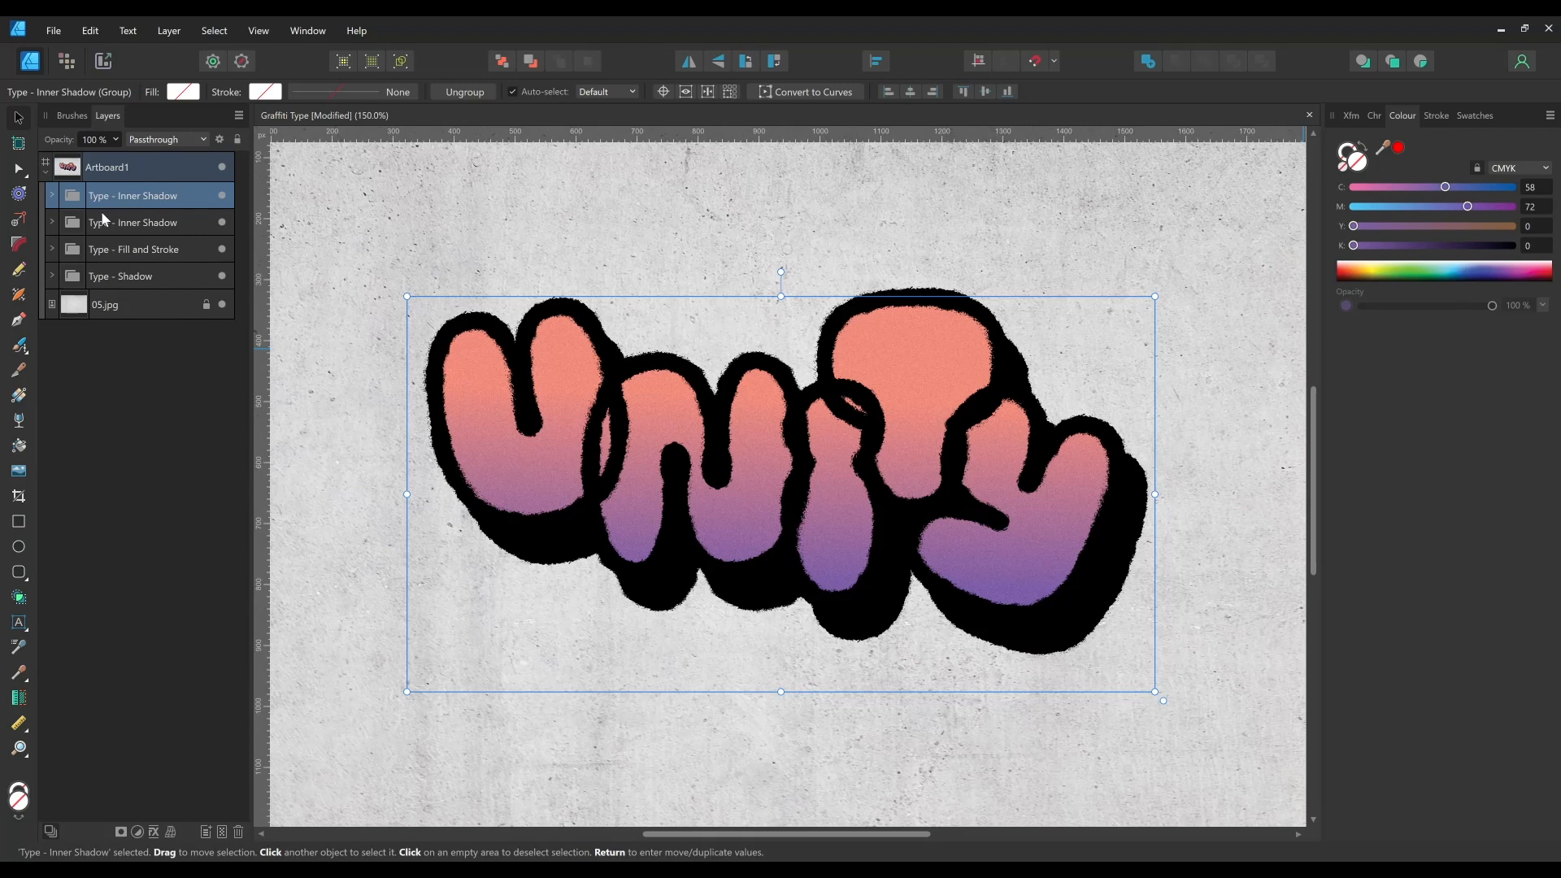
# Remove the stroke from the five letters in the lower Type - Inner Shadow group and convert them to curves.
pyautogui.click(127, 227)
pyautogui.click(52, 222)
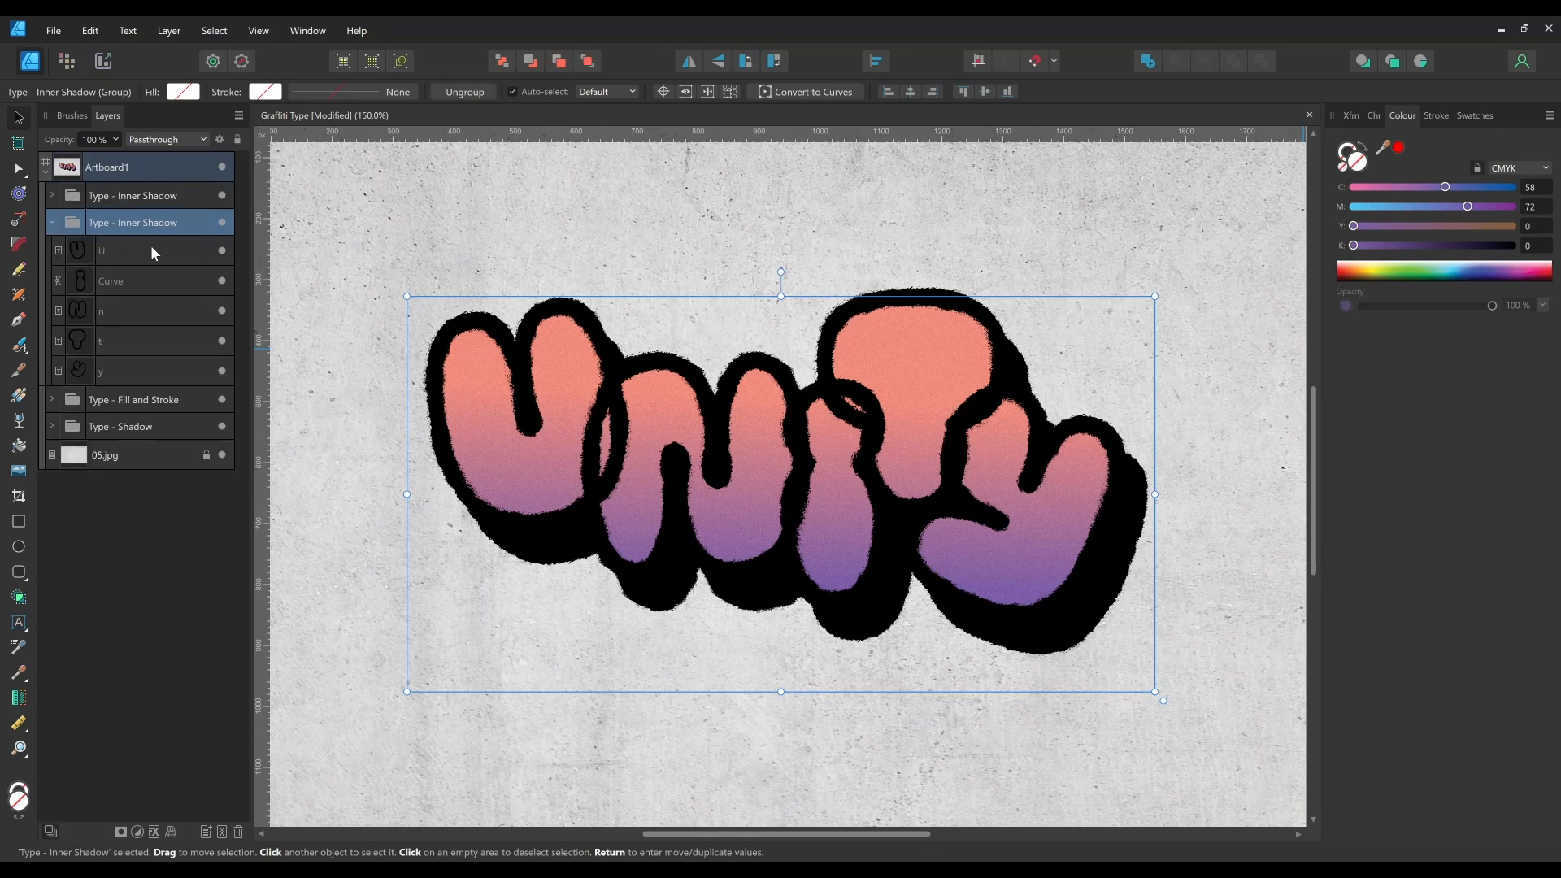
pyautogui.click(150, 250)
pyautogui.keyDown('shift'); pyautogui.click(149, 367); pyautogui.keyUp('shift')
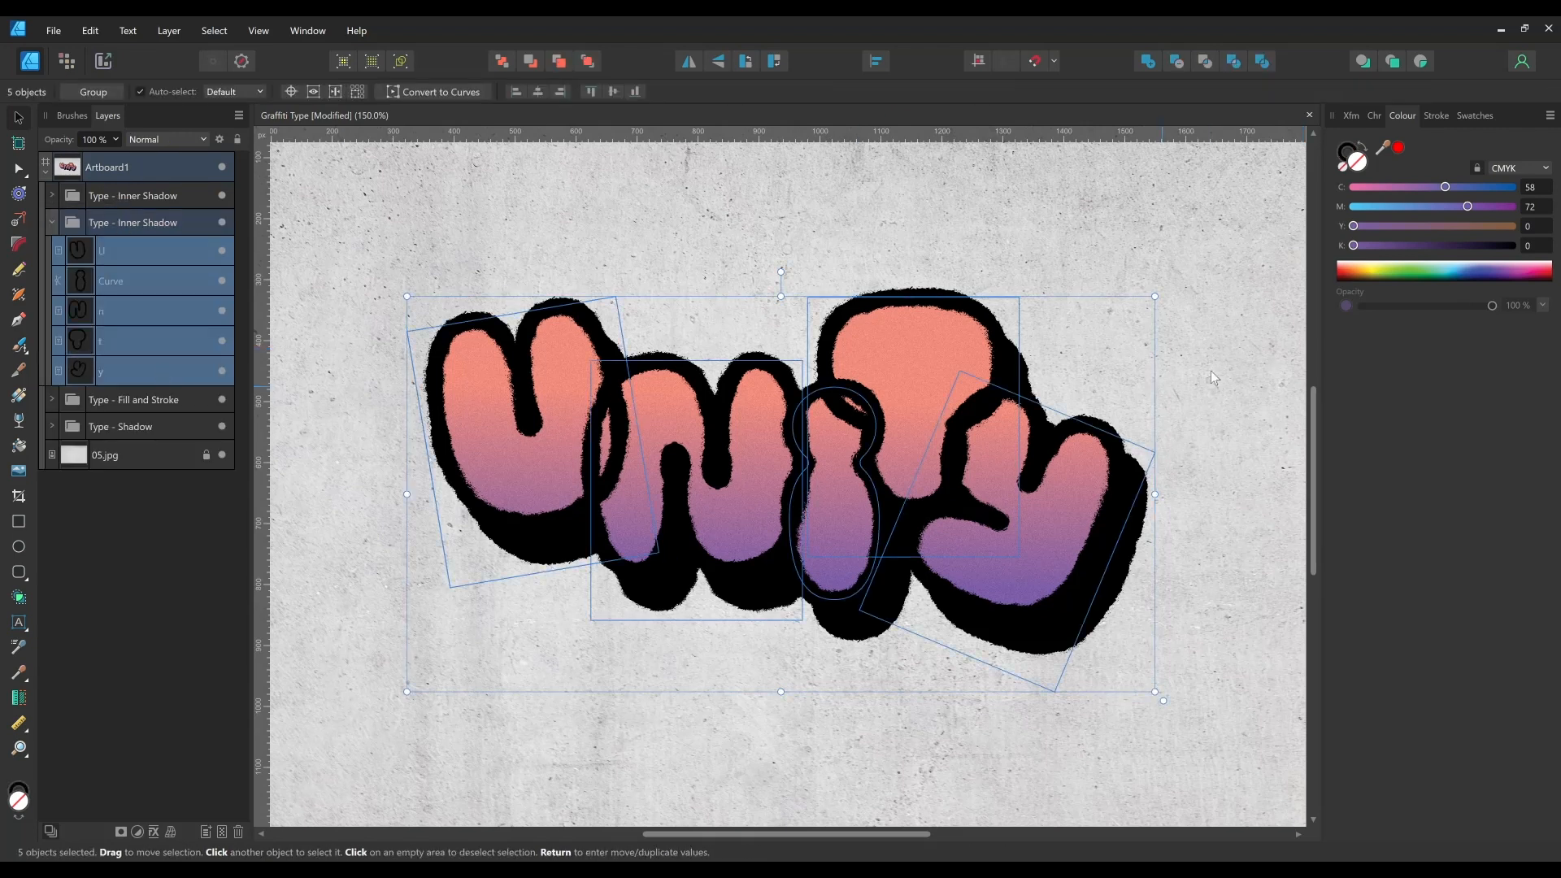
pyautogui.click(1439, 119)
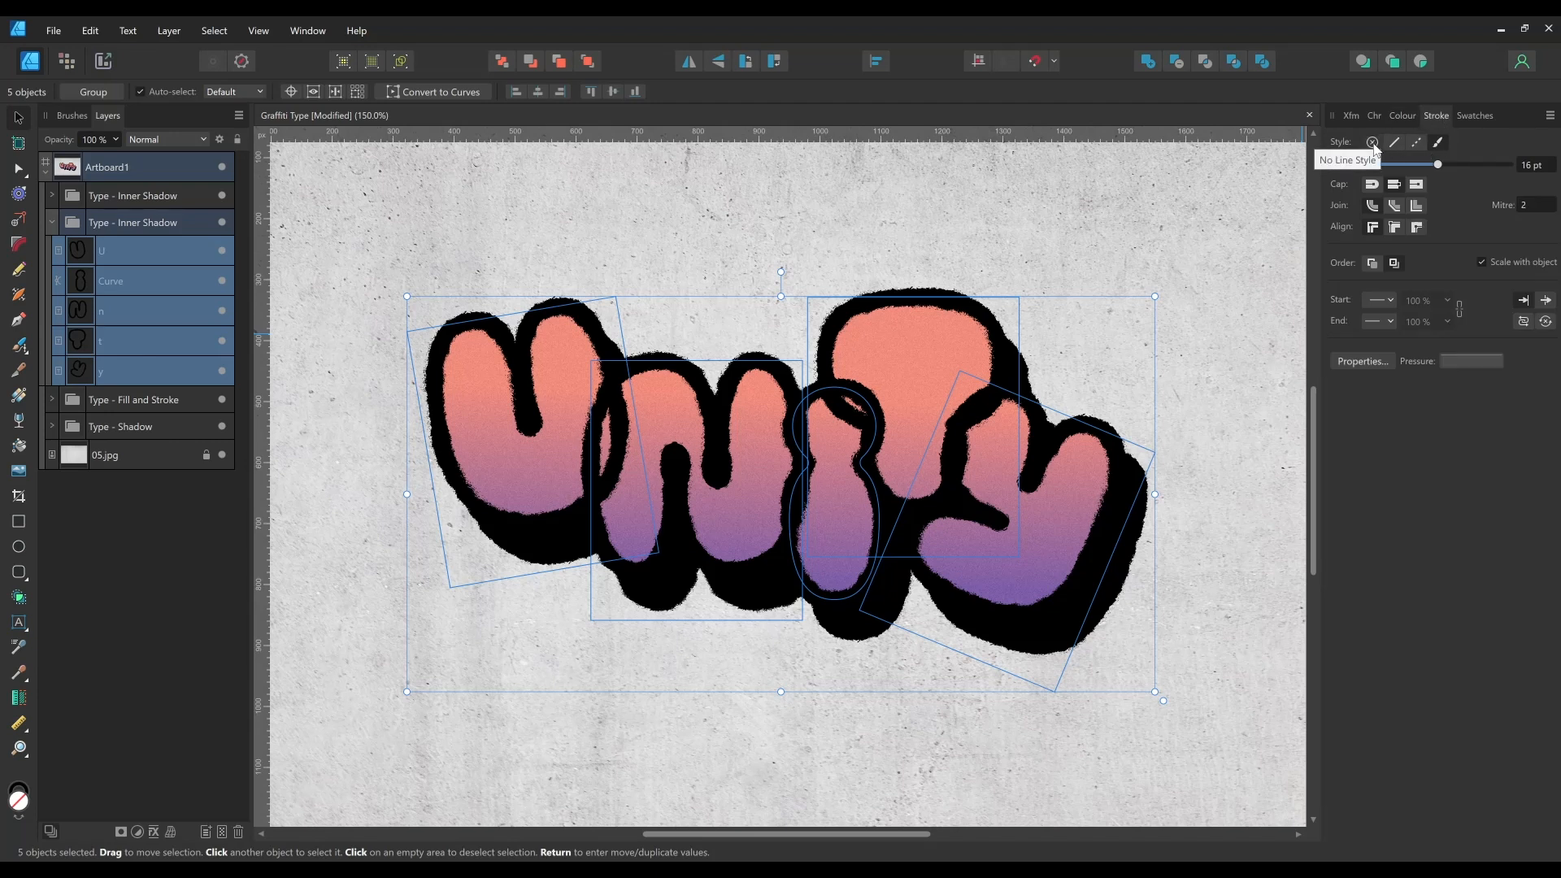
pyautogui.click(1374, 144)
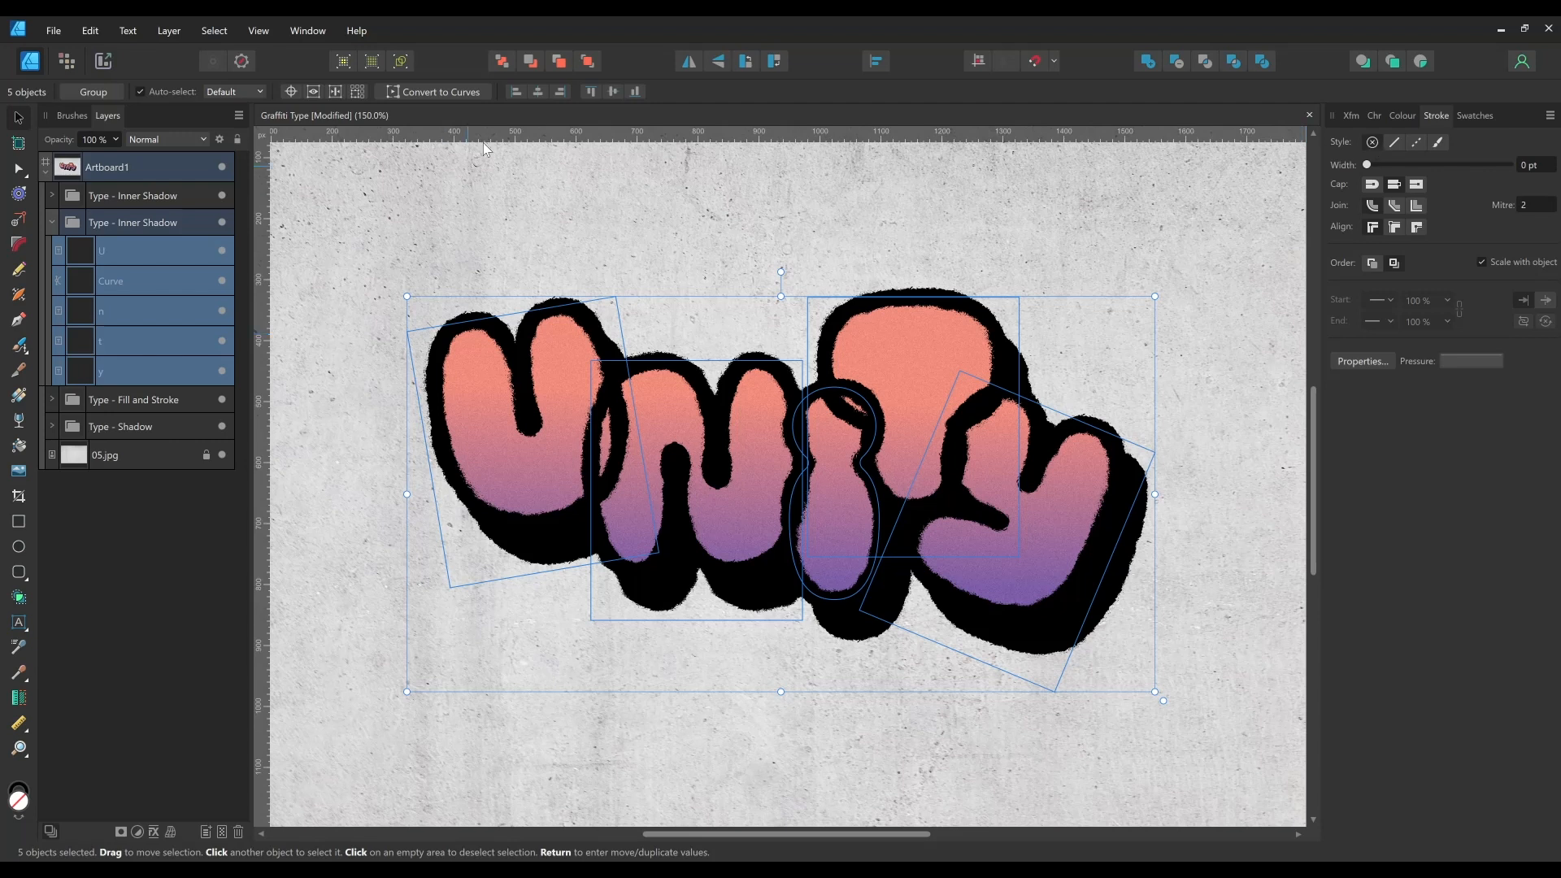
pyautogui.click(455, 92)
# Nudge the upper Type - Inner Shadow group slightly left and upward so it is offset from the letters.
pyautogui.click(149, 197)
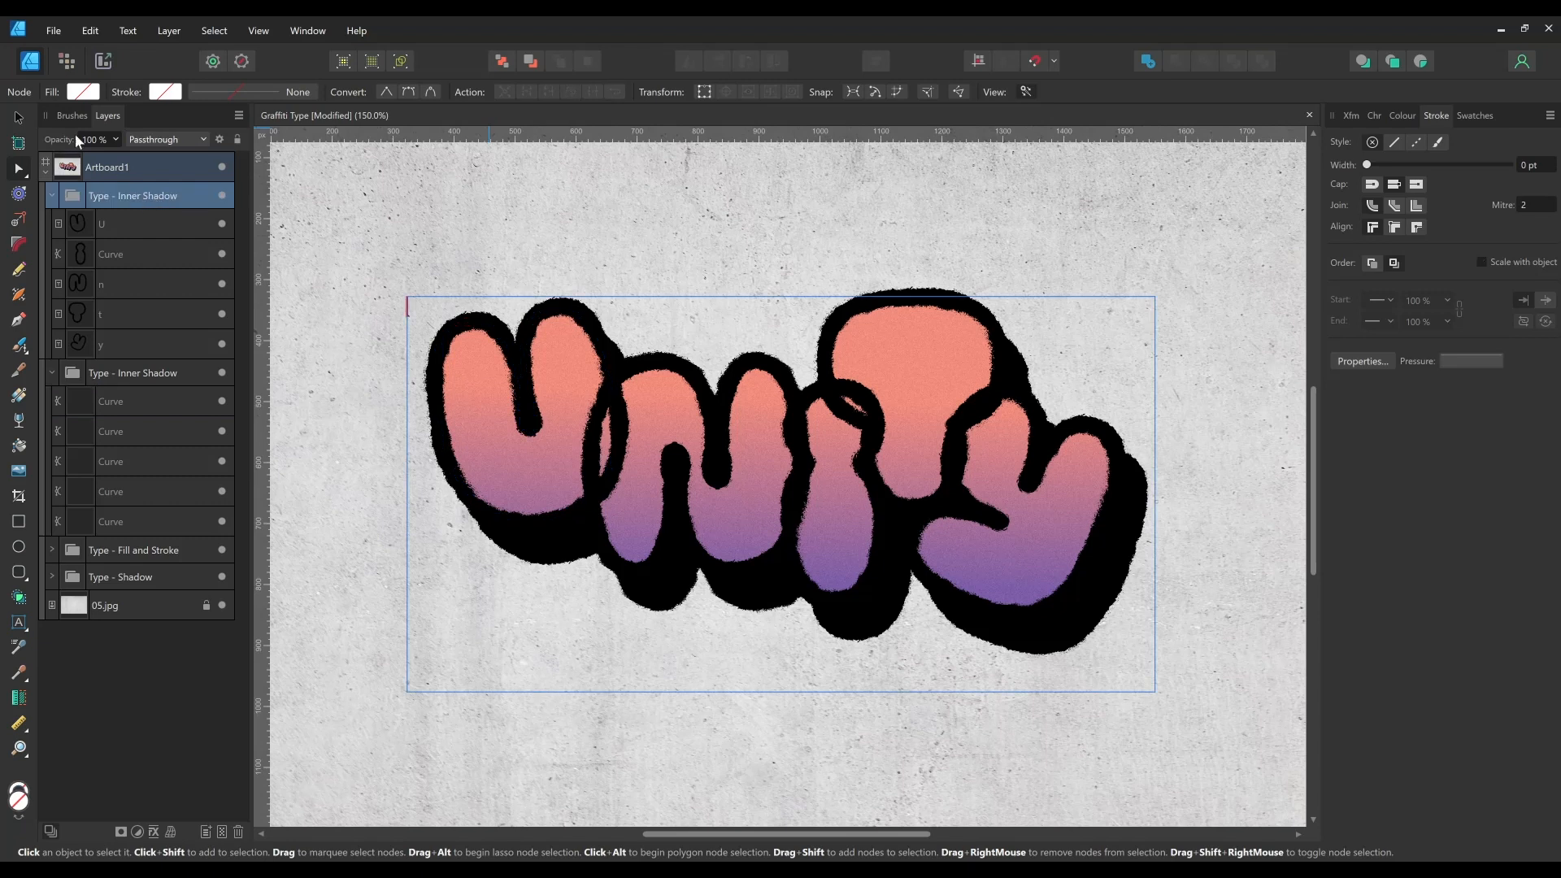
pyautogui.click(19, 119)
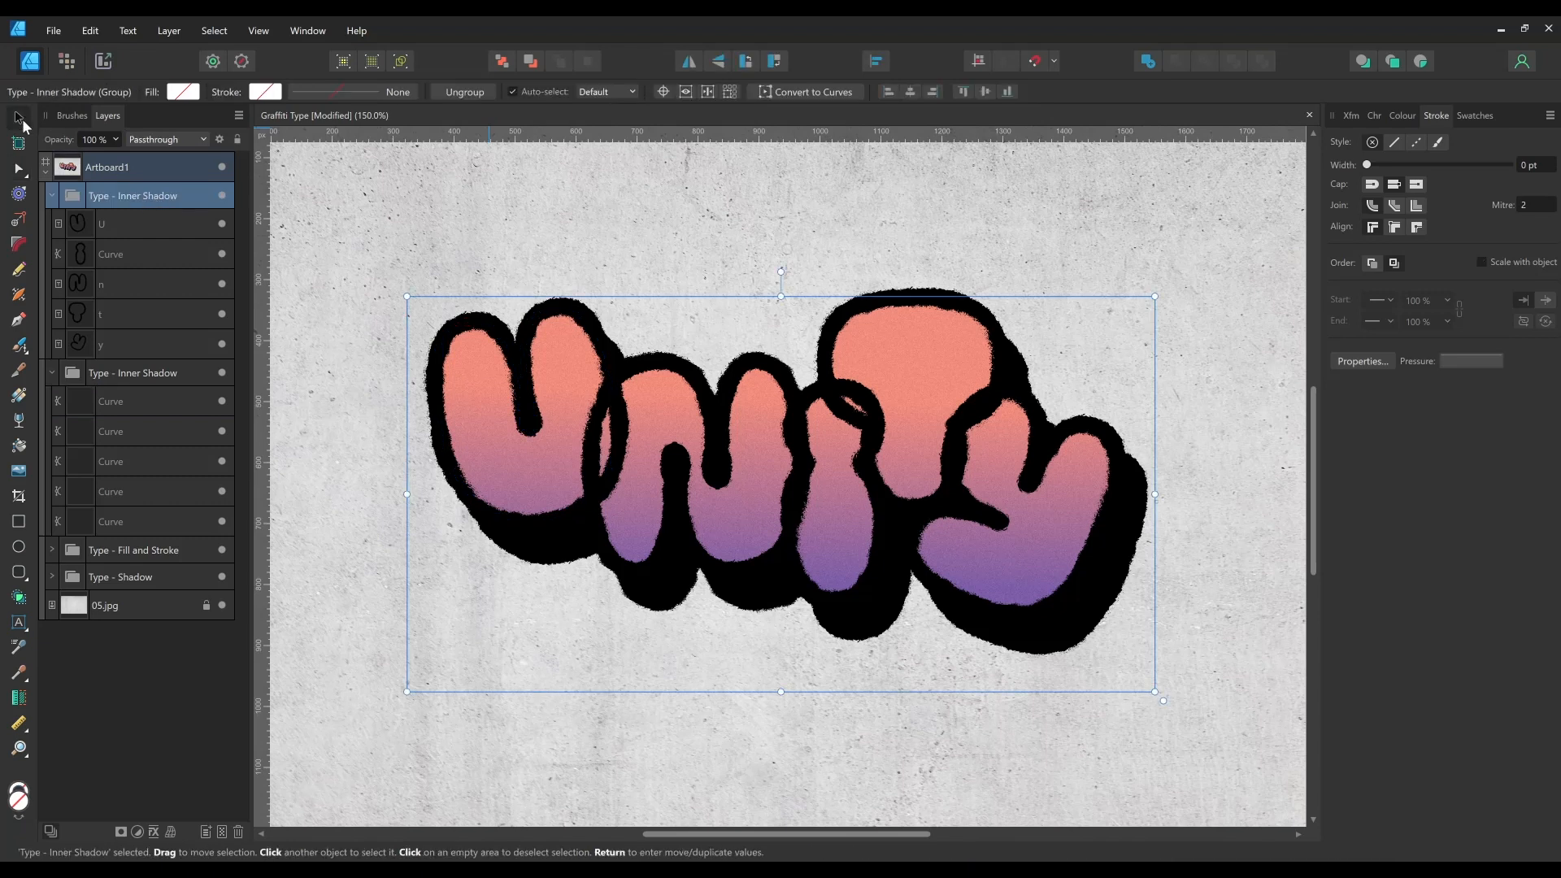
pyautogui.press('Left')
pyautogui.press('Left')
pyautogui.press('Left')
pyautogui.press('Left')
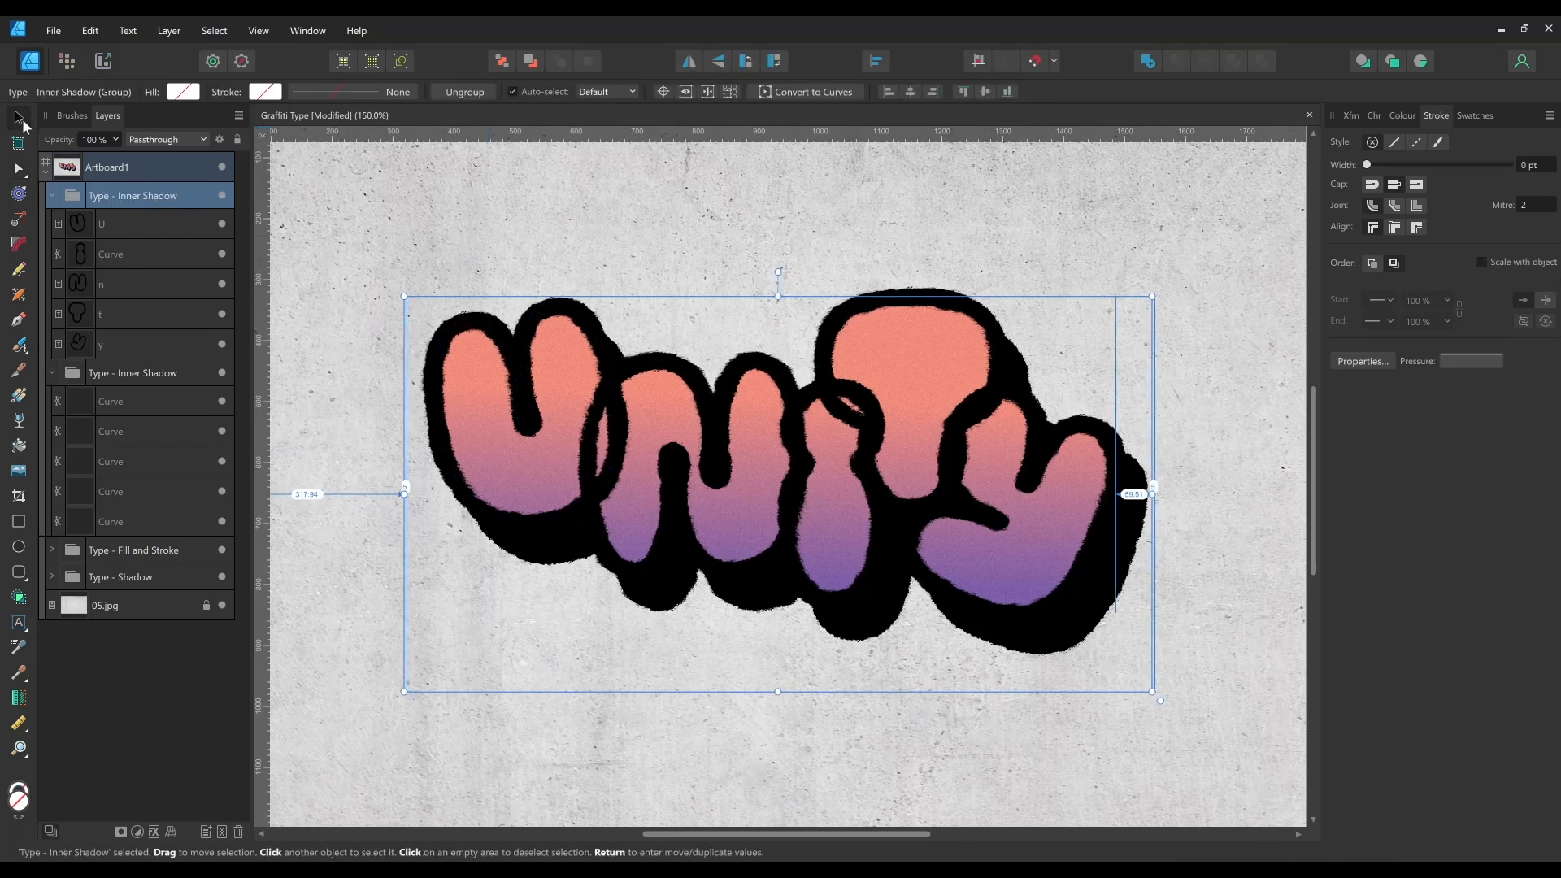
pyautogui.press('Left')
pyautogui.press('Left')
pyautogui.press('Up')
pyautogui.press('Up')
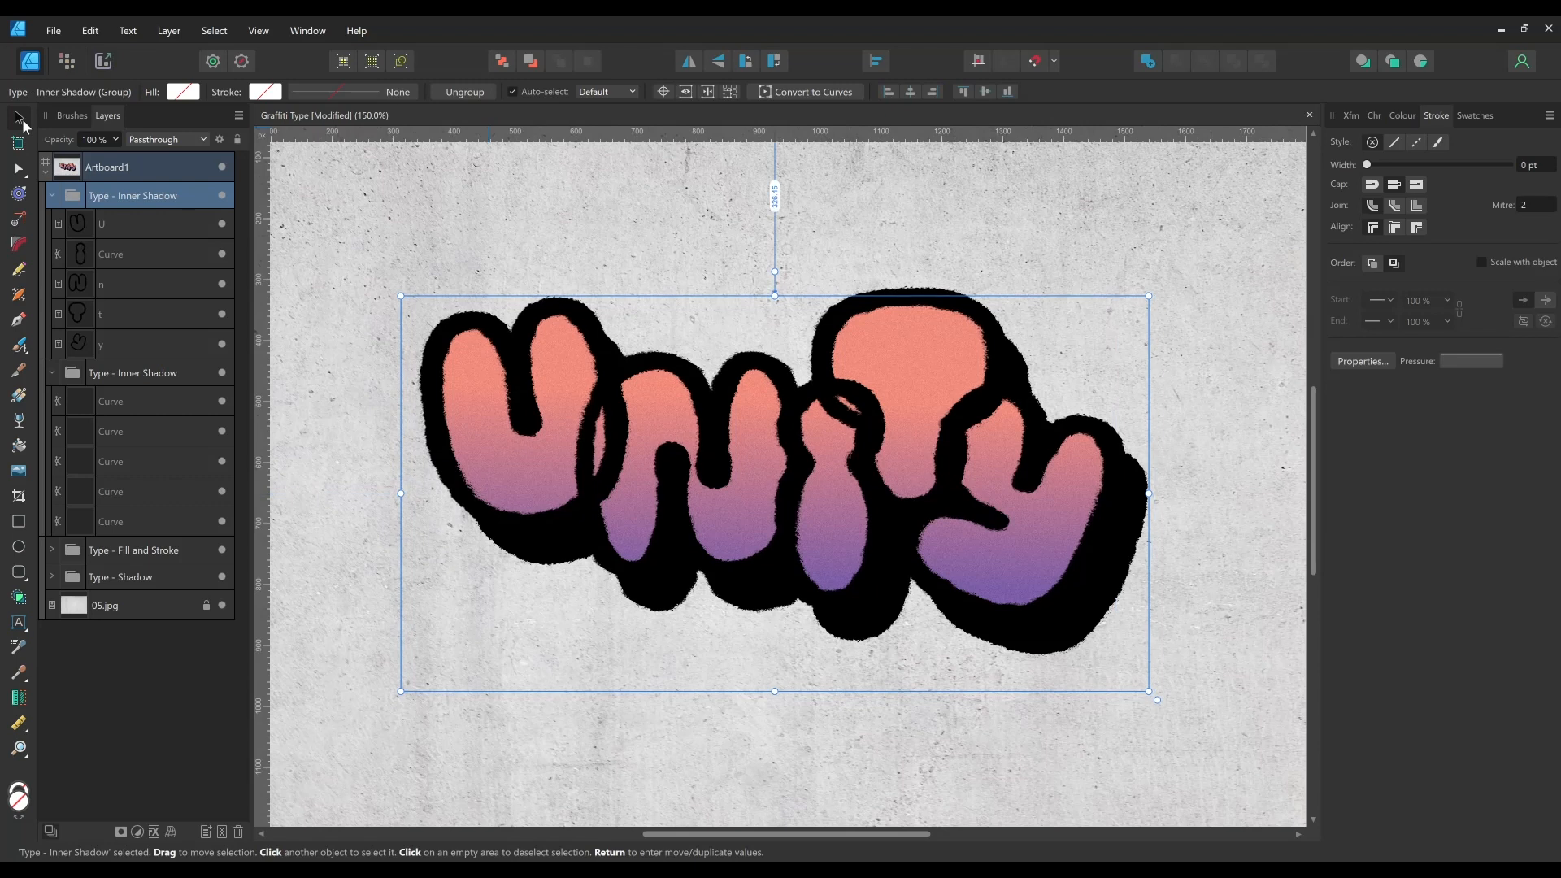
pyautogui.press('Up')
pyautogui.press('Up')
pyautogui.press('Up')
pyautogui.press('Up')
pyautogui.press('Up')
pyautogui.press('Up')
pyautogui.press('Up')
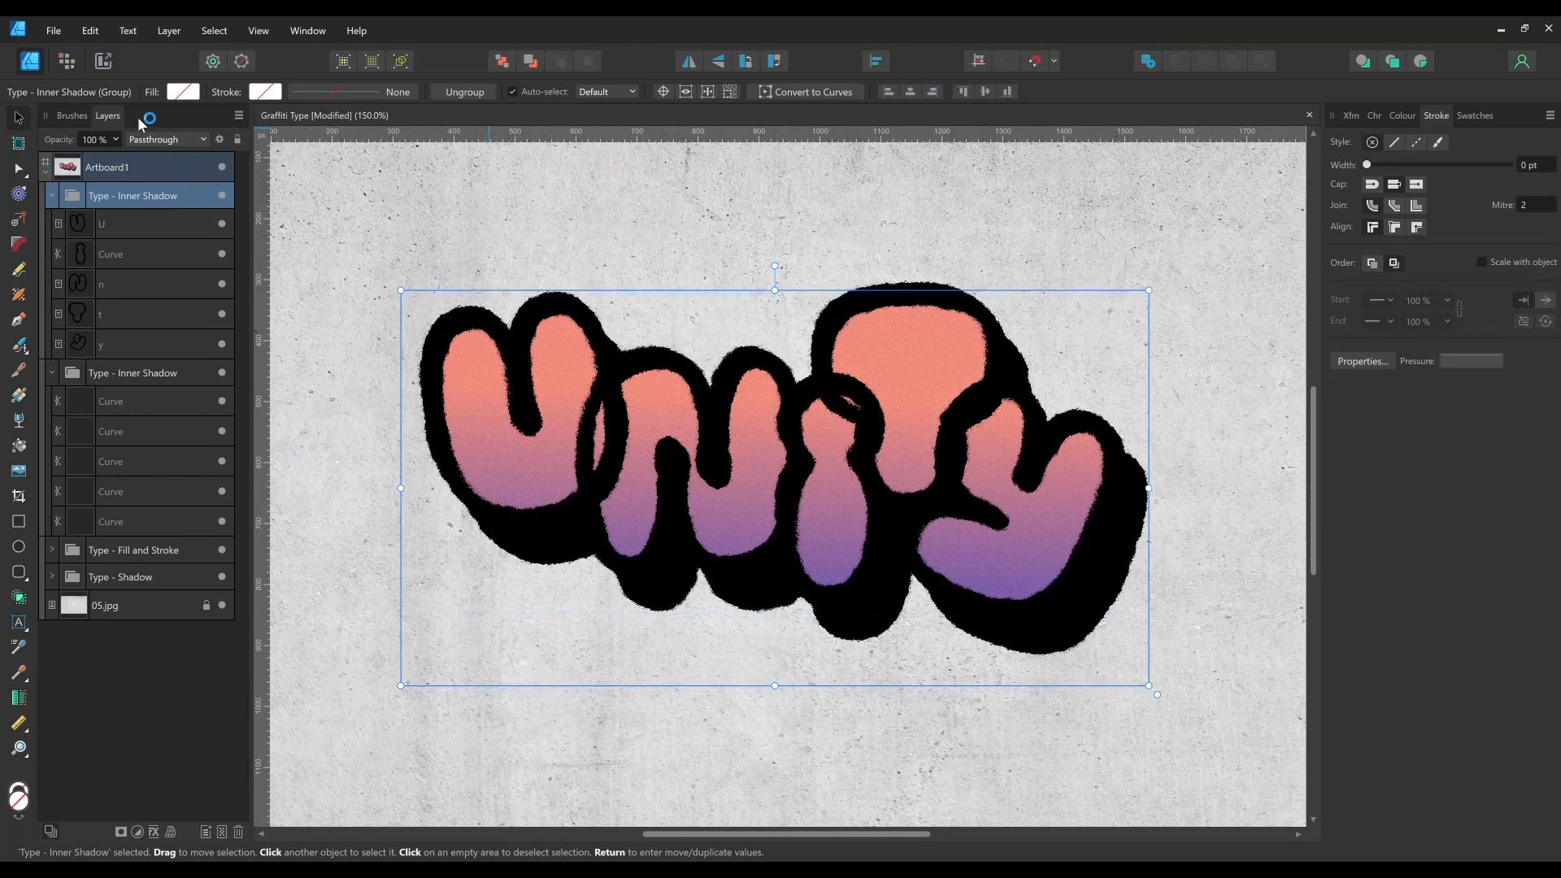
# Set the upper Type - Inner Shadow group to the Multiply blend mode at 25% opacity.
pyautogui.click(155, 140)
pyautogui.click(155, 215)
pyautogui.click(116, 139)
pyautogui.moveTo(122, 158); pyautogui.dragTo(35, 158)
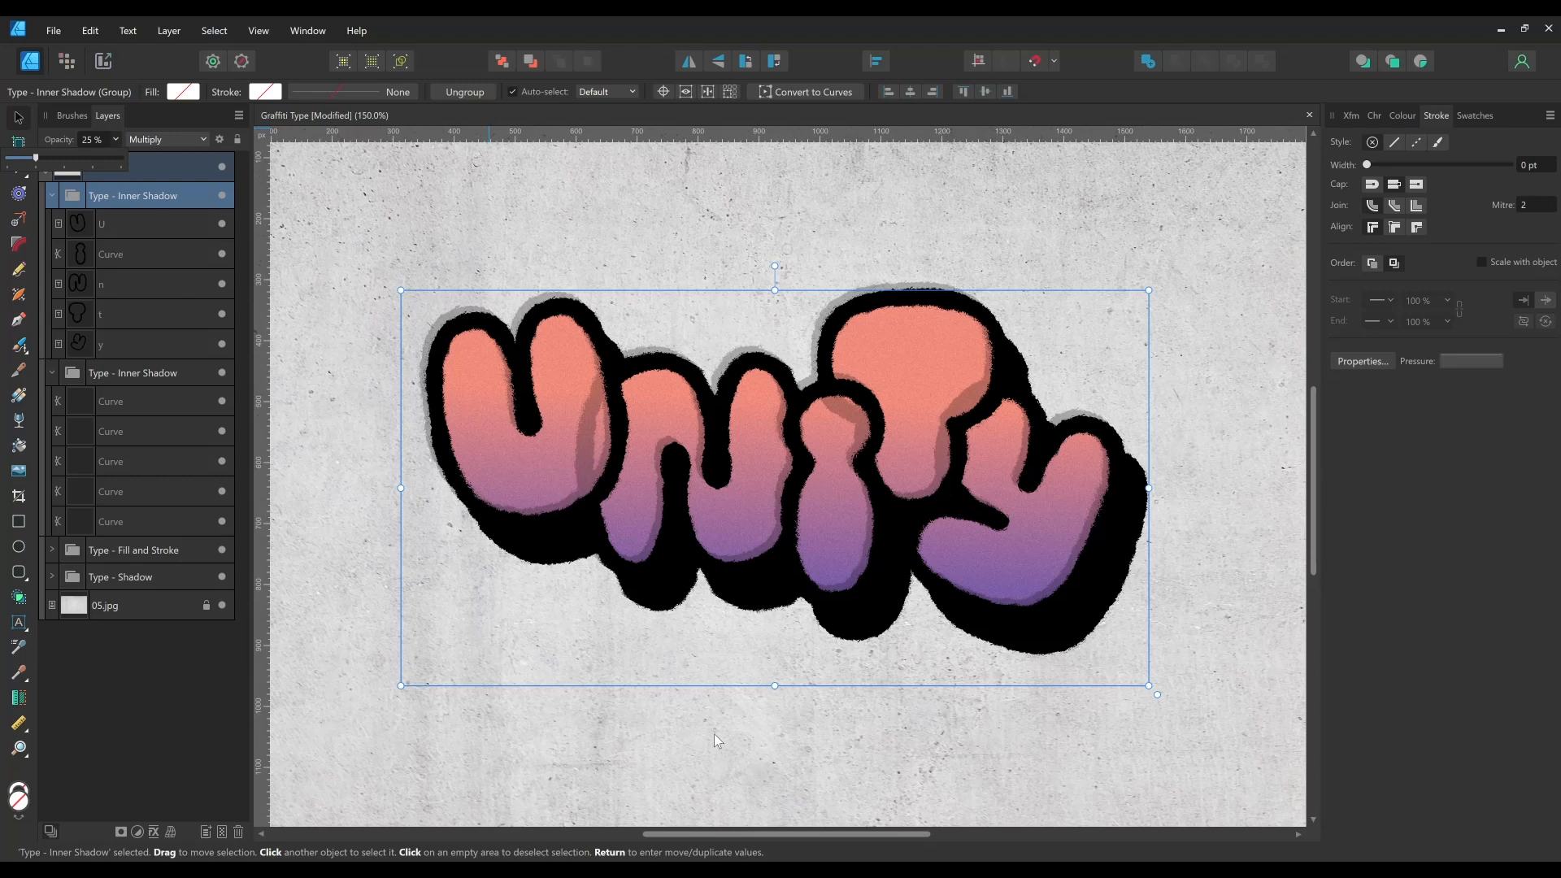
# Hide the Type - Fill and Stroke and Type - Shadow groups, and place each strokeless curve directly above its matching letter in the upper Type - Inner Shadow group.
pyautogui.click(222, 550)
pyautogui.click(223, 576)
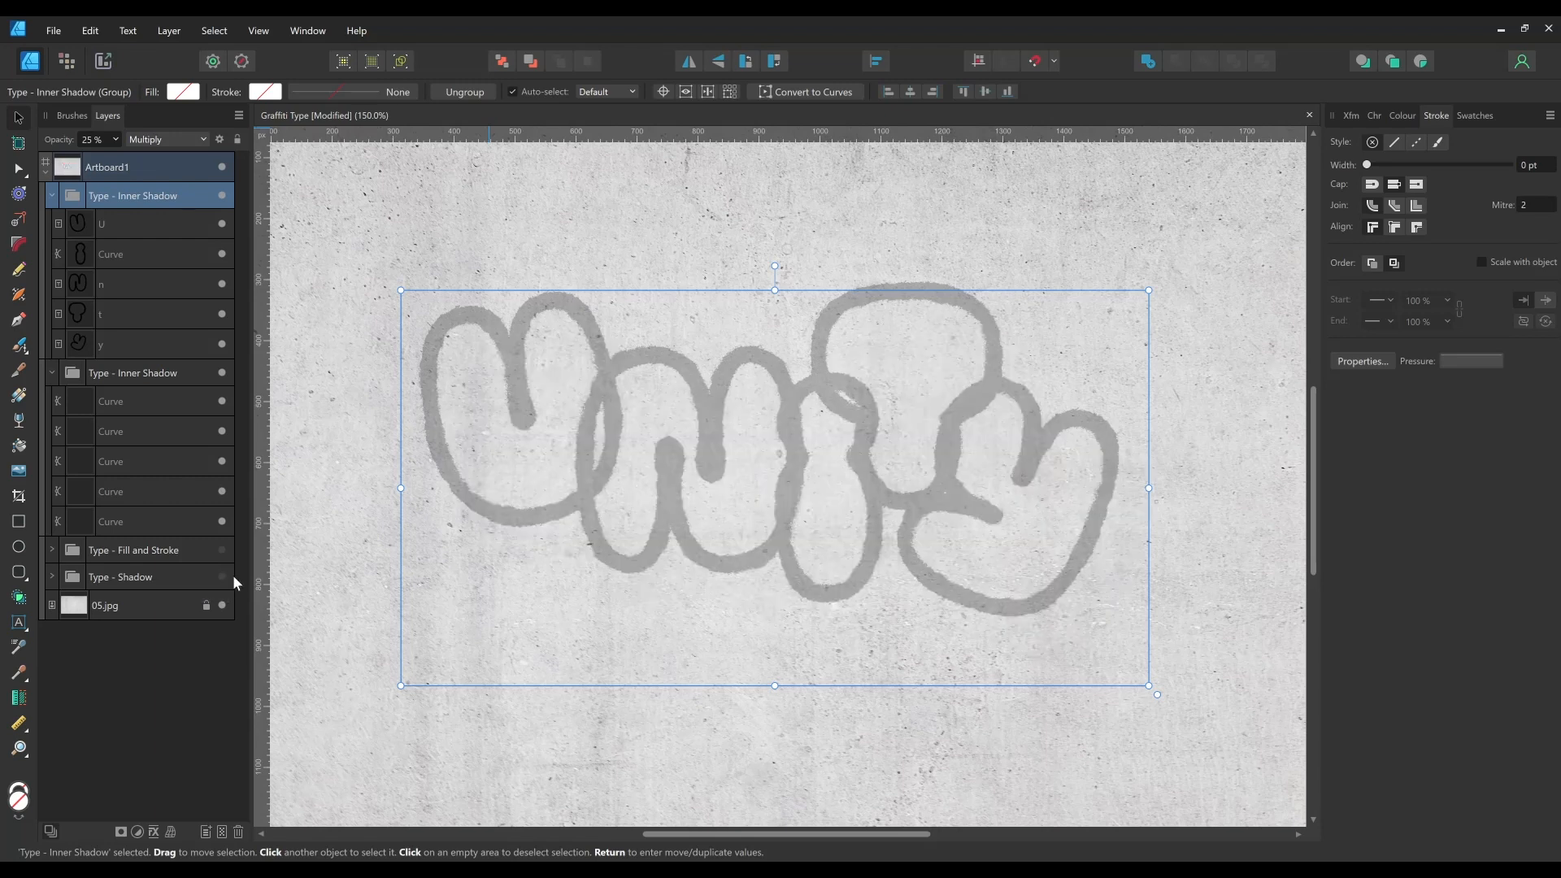
pyautogui.click(122, 404)
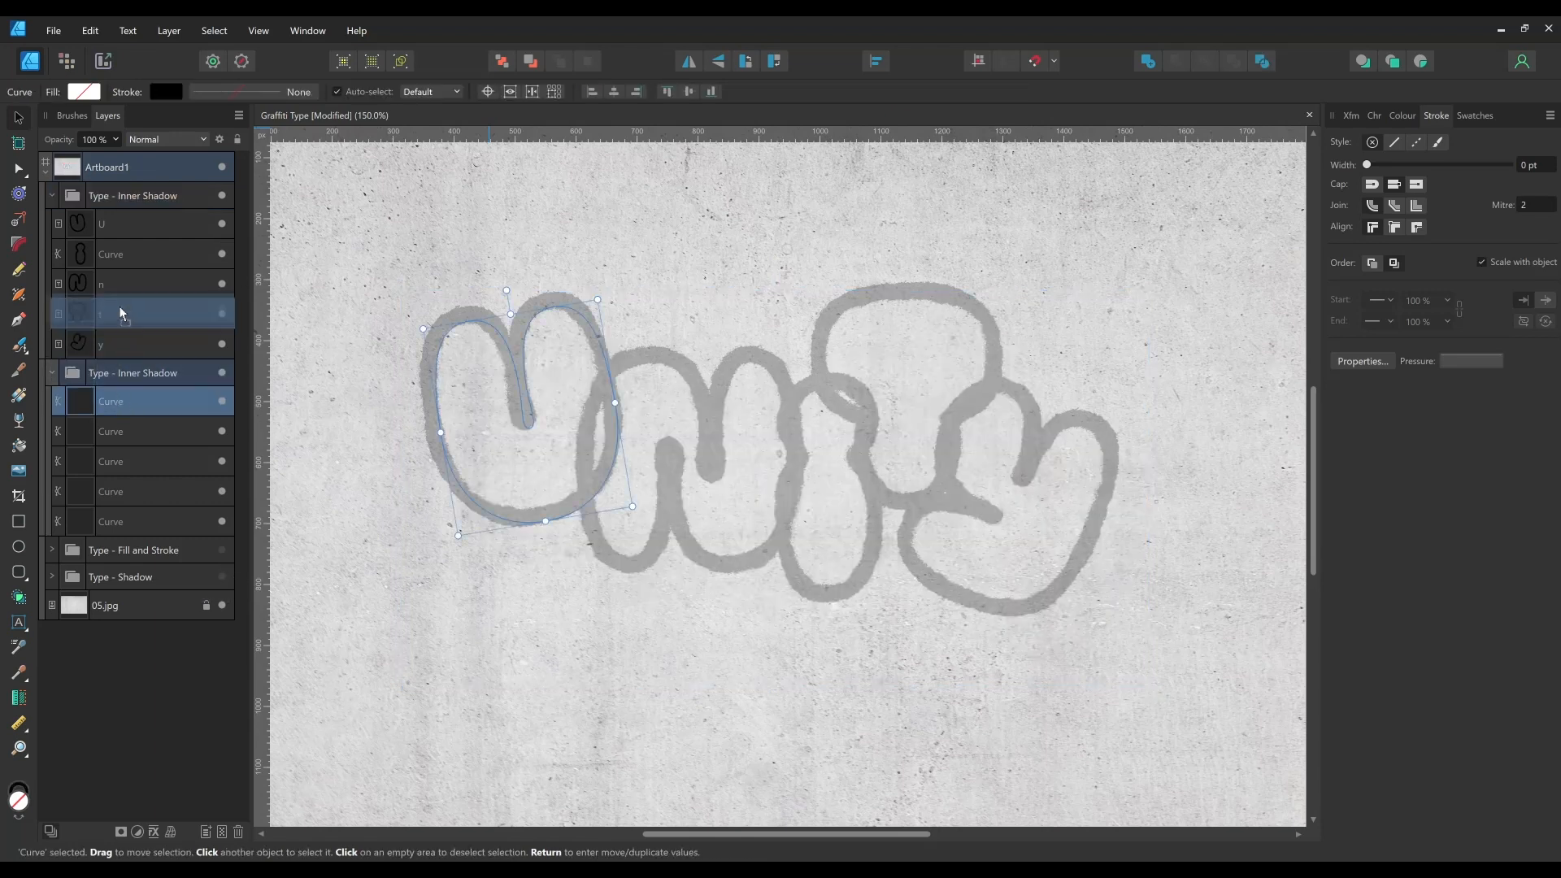
pyautogui.moveTo(116, 220); pyautogui.dragTo(118, 221)
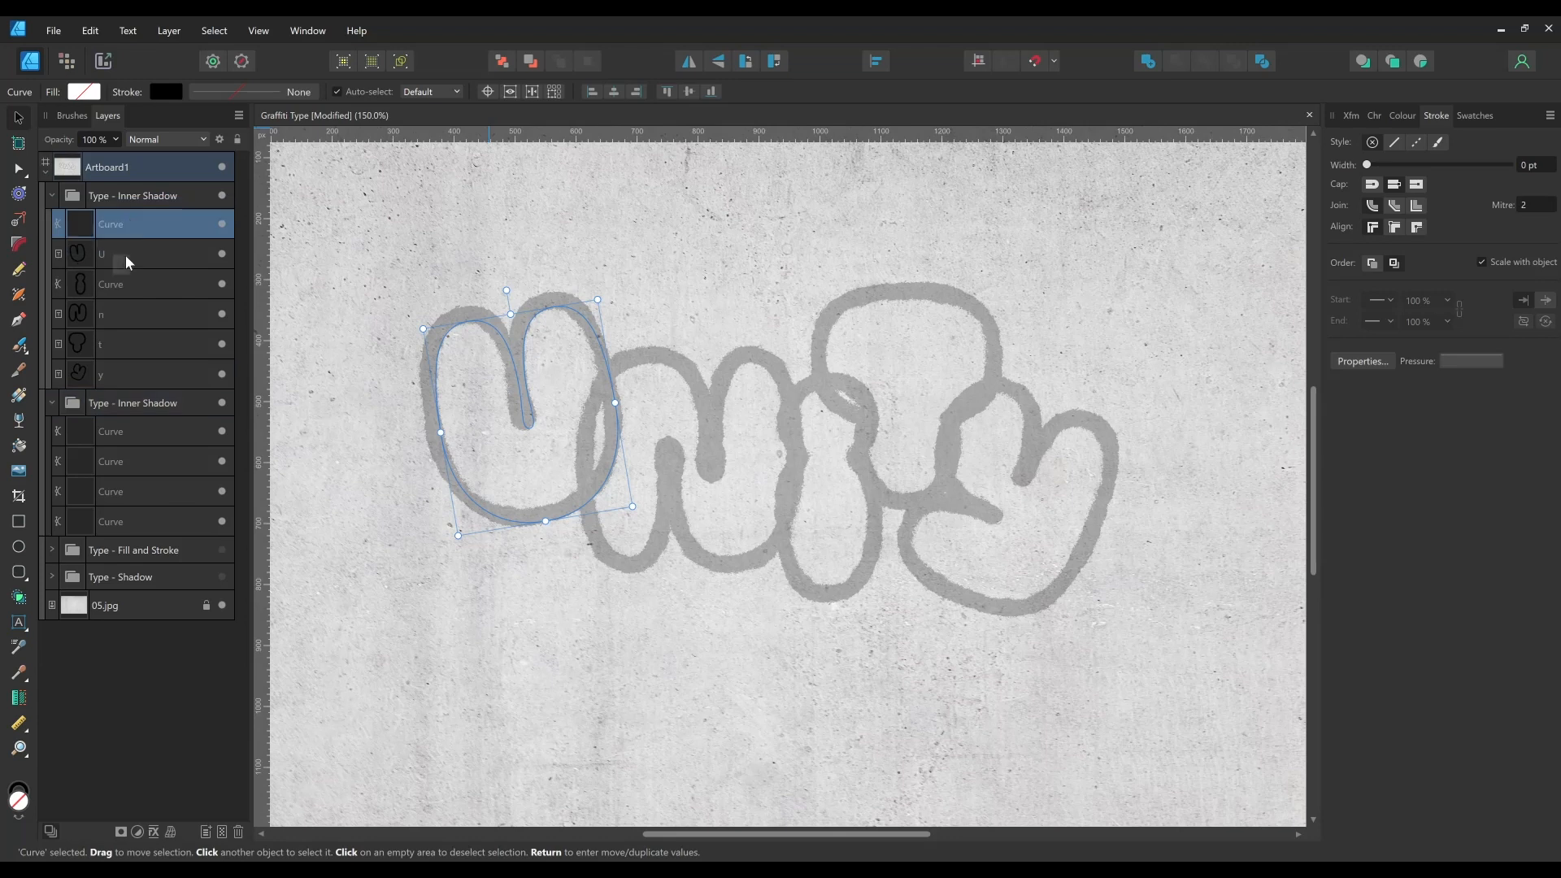
pyautogui.moveTo(122, 431); pyautogui.dragTo(118, 297)
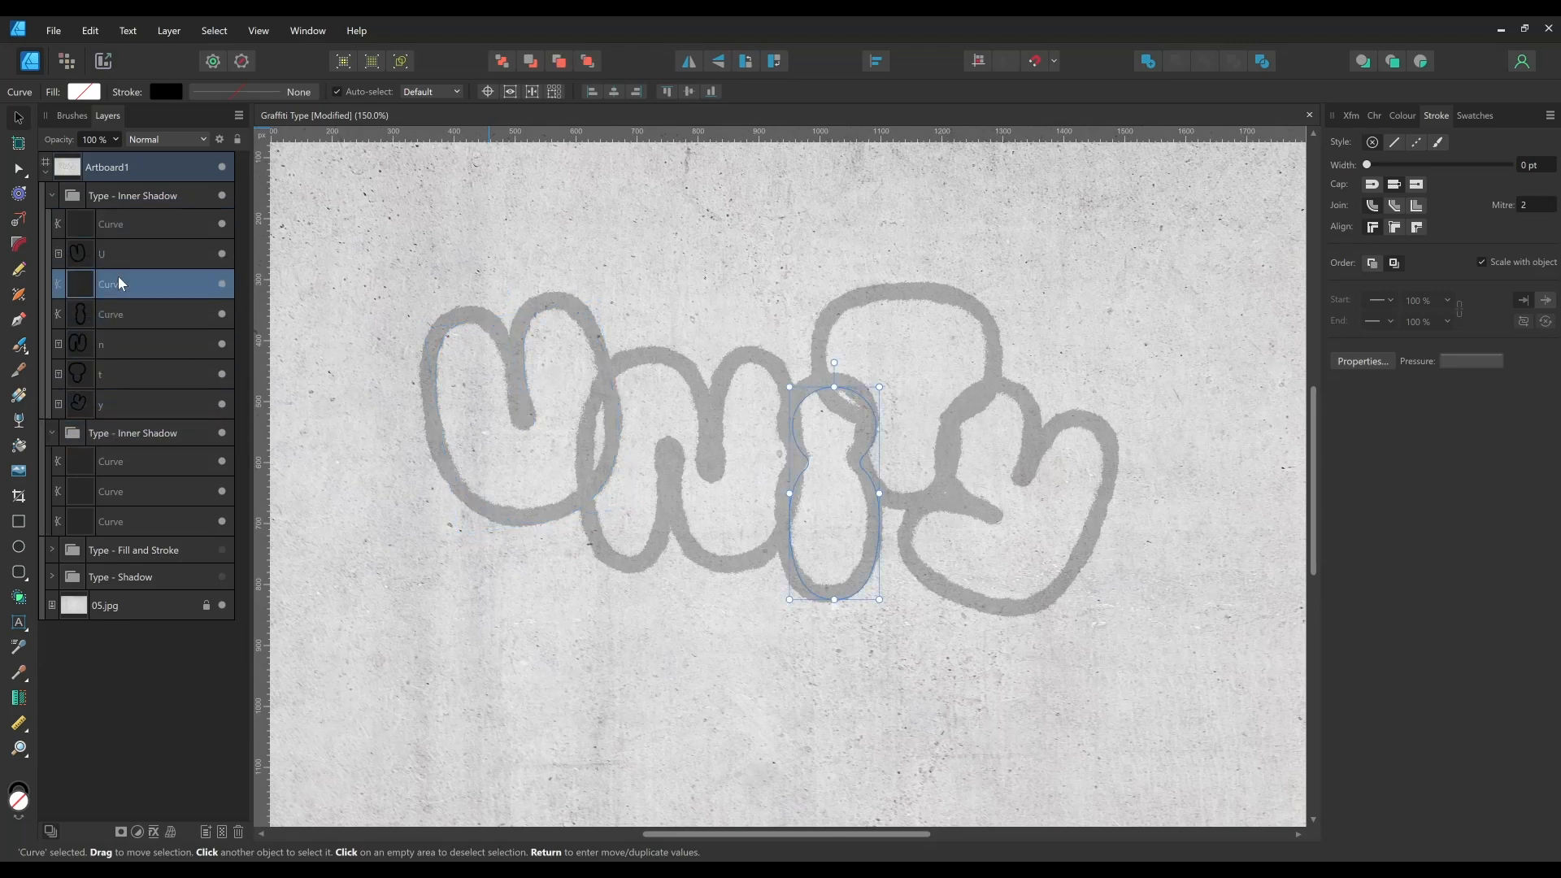
pyautogui.click(118, 461)
pyautogui.moveTo(118, 461); pyautogui.dragTo(126, 342)
pyautogui.click(129, 494)
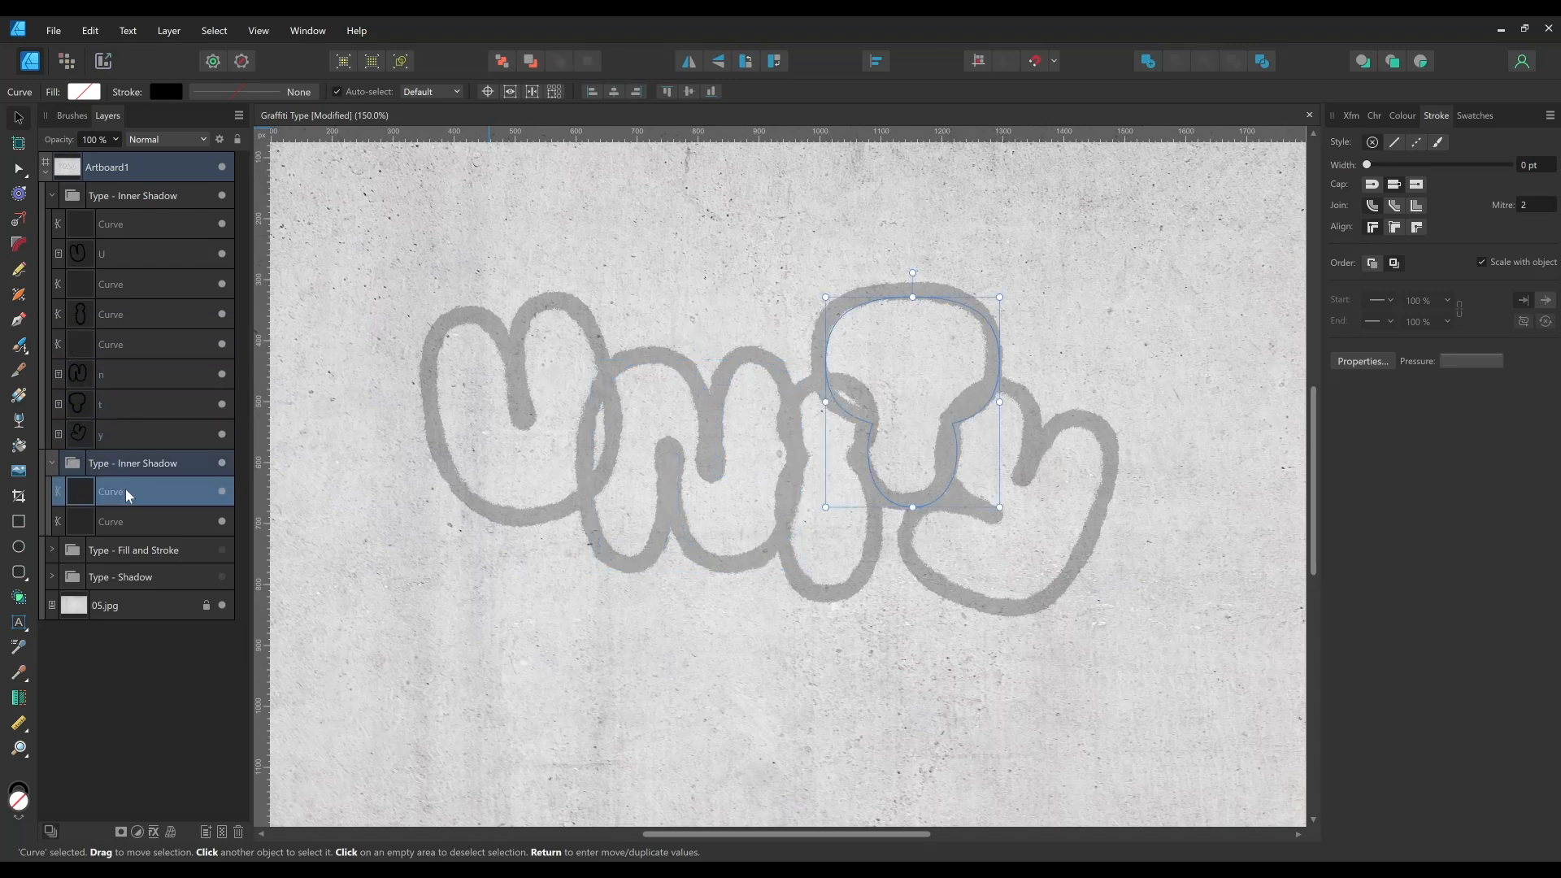
pyautogui.moveTo(148, 426); pyautogui.dragTo(137, 392)
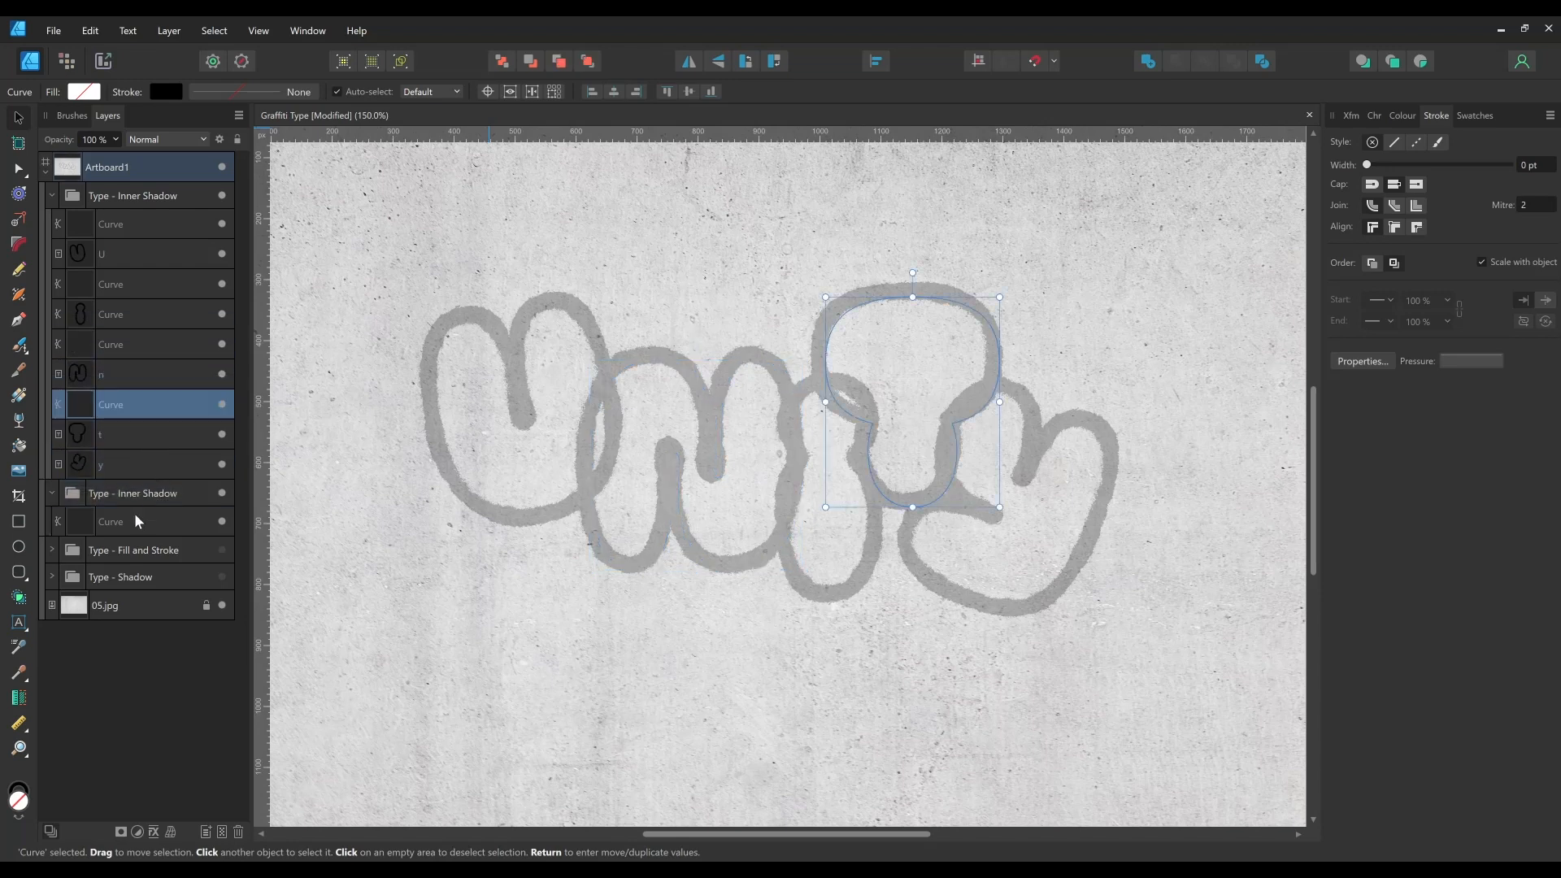
pyautogui.click(128, 522)
pyautogui.moveTo(126, 527); pyautogui.dragTo(133, 457)
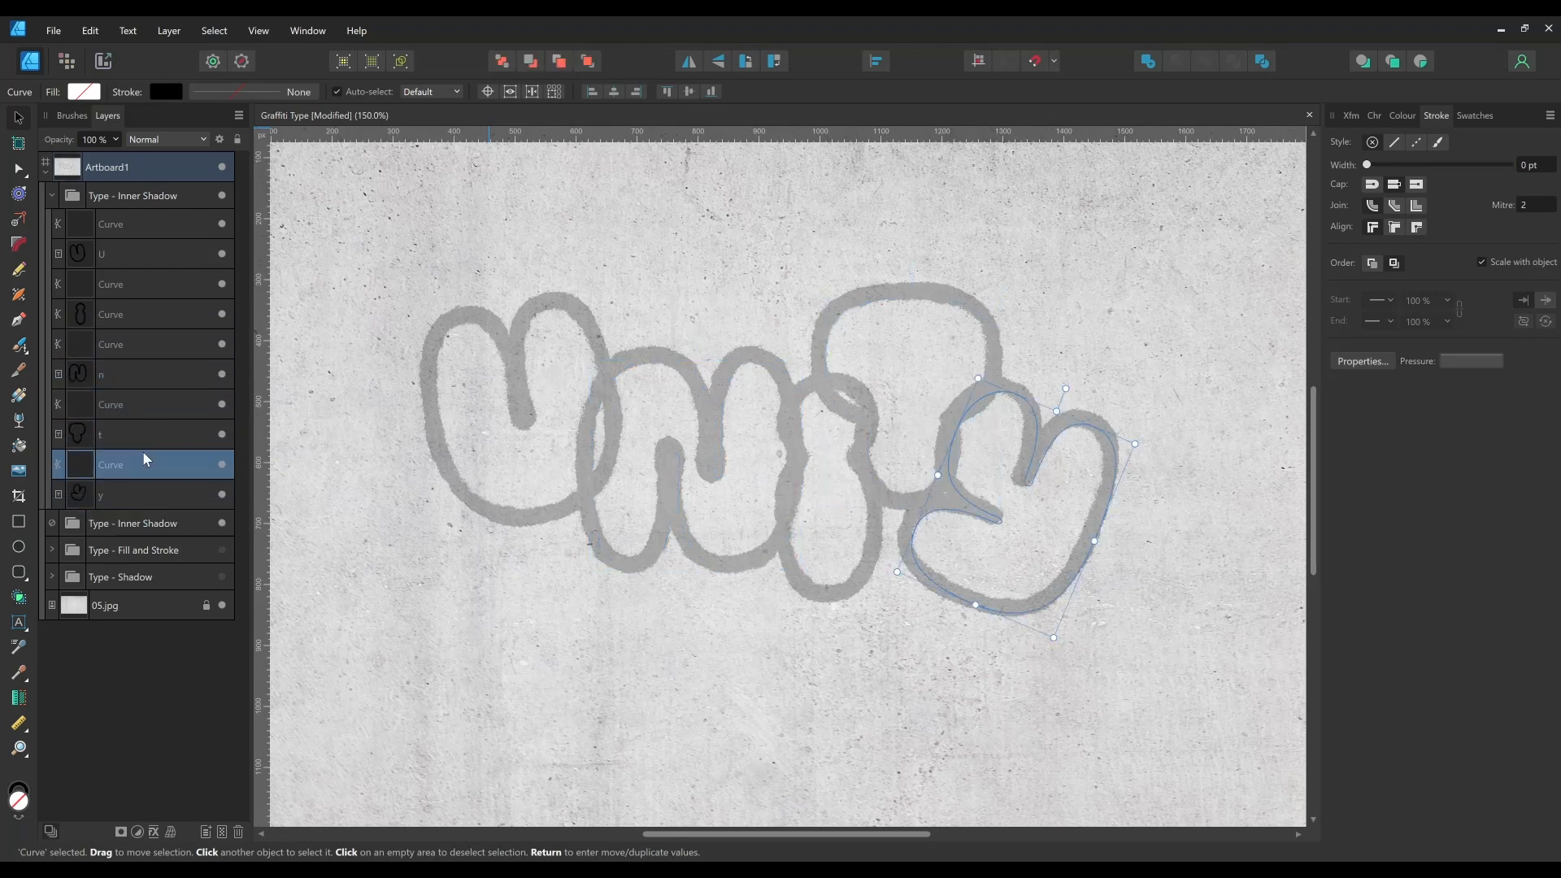
# Clip each of the five stroked letters inside the matching curve directly above it in the Type - Inner Shadow group.
pyautogui.click(127, 259)
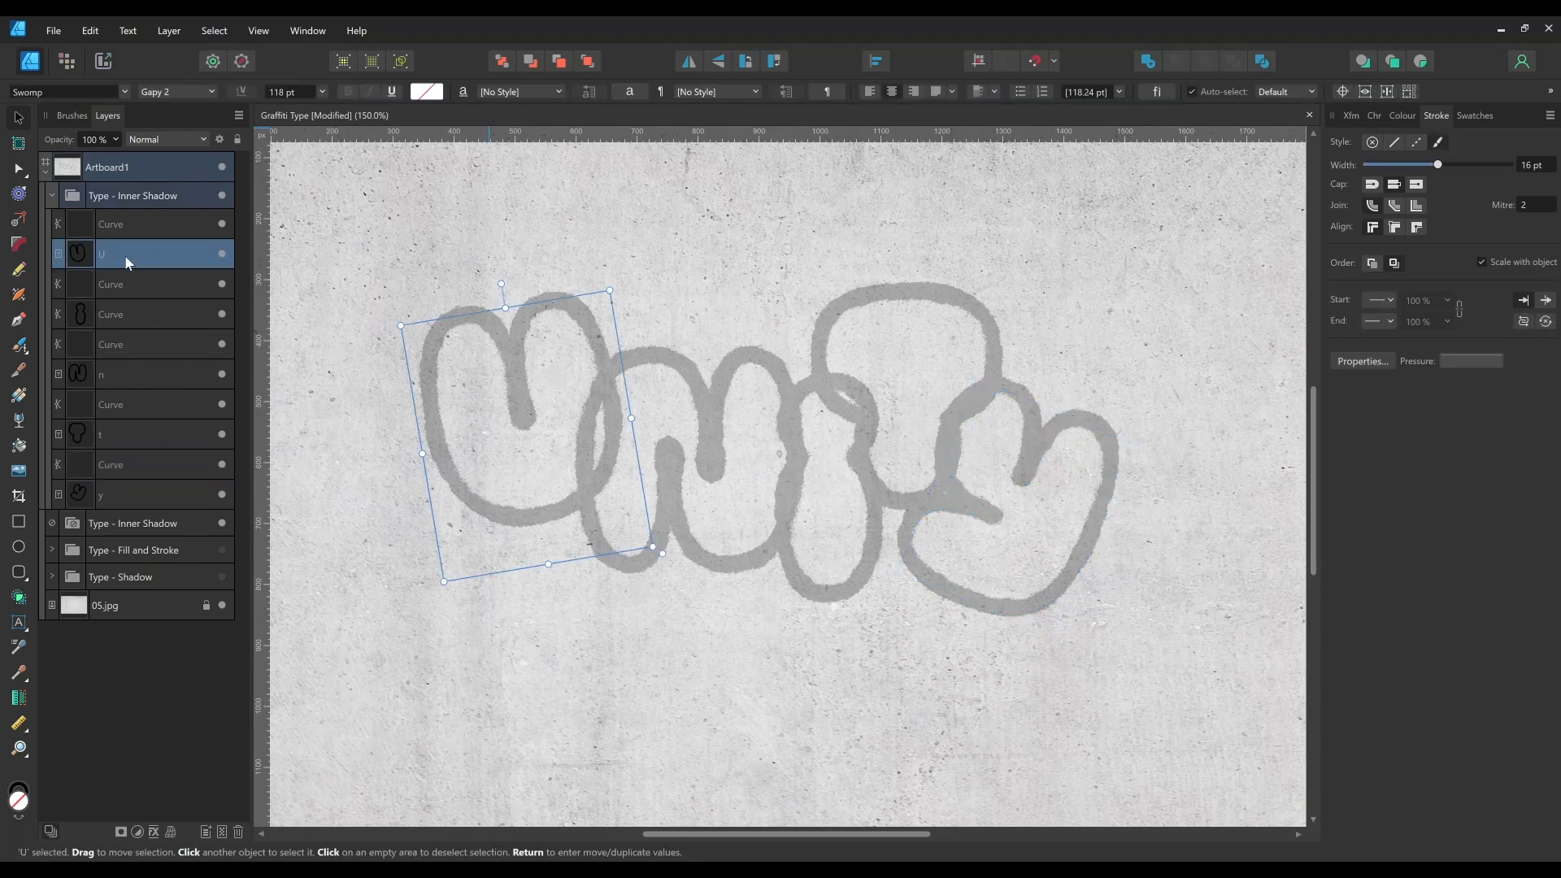
pyautogui.moveTo(127, 255); pyautogui.dragTo(130, 227)
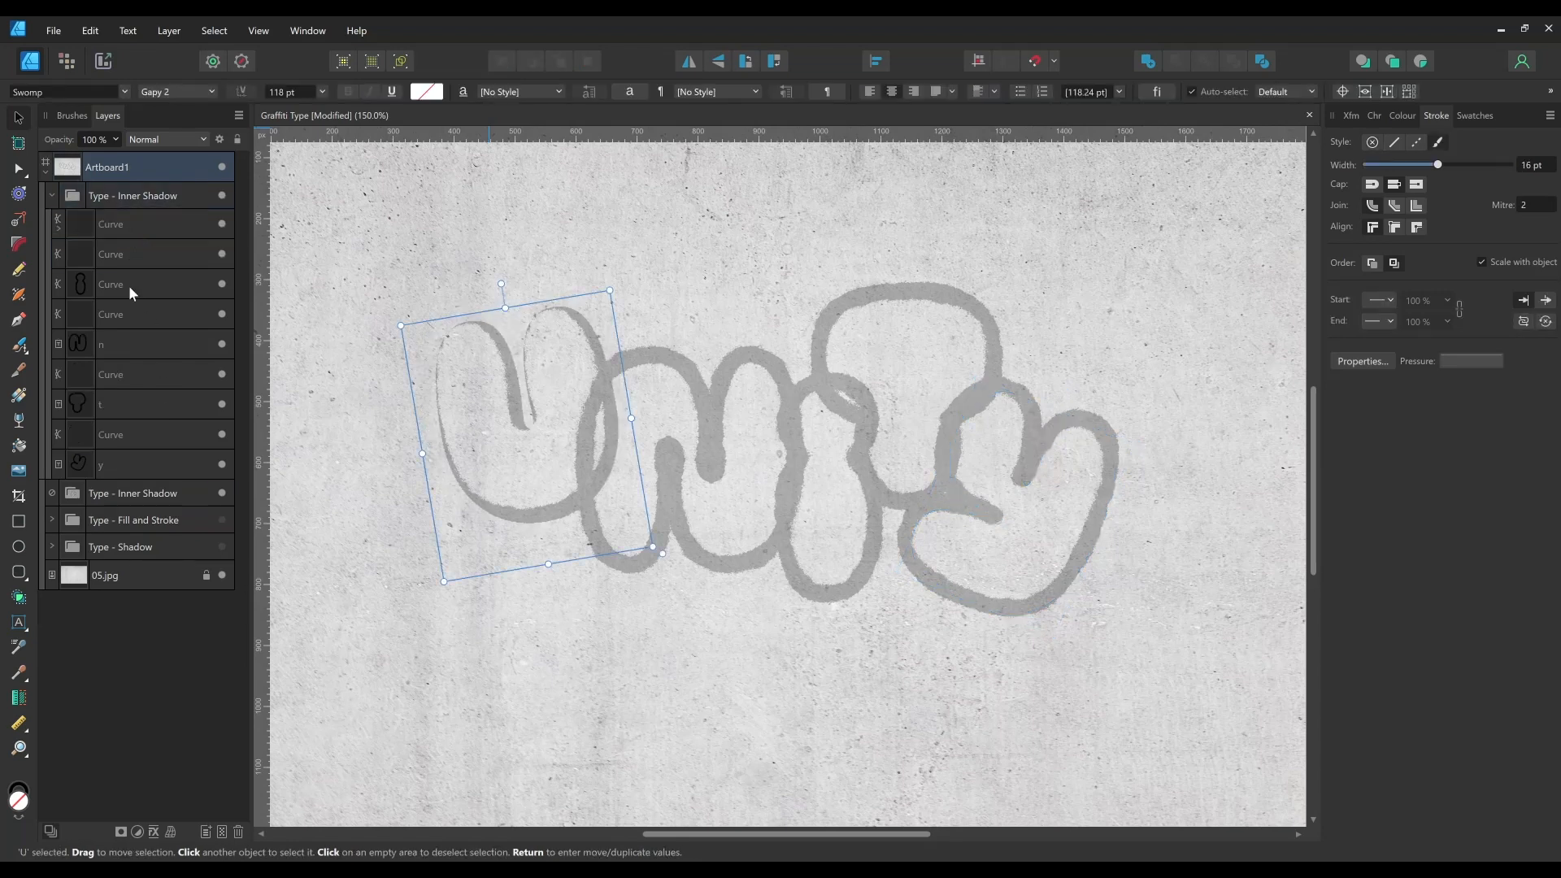
pyautogui.click(126, 285)
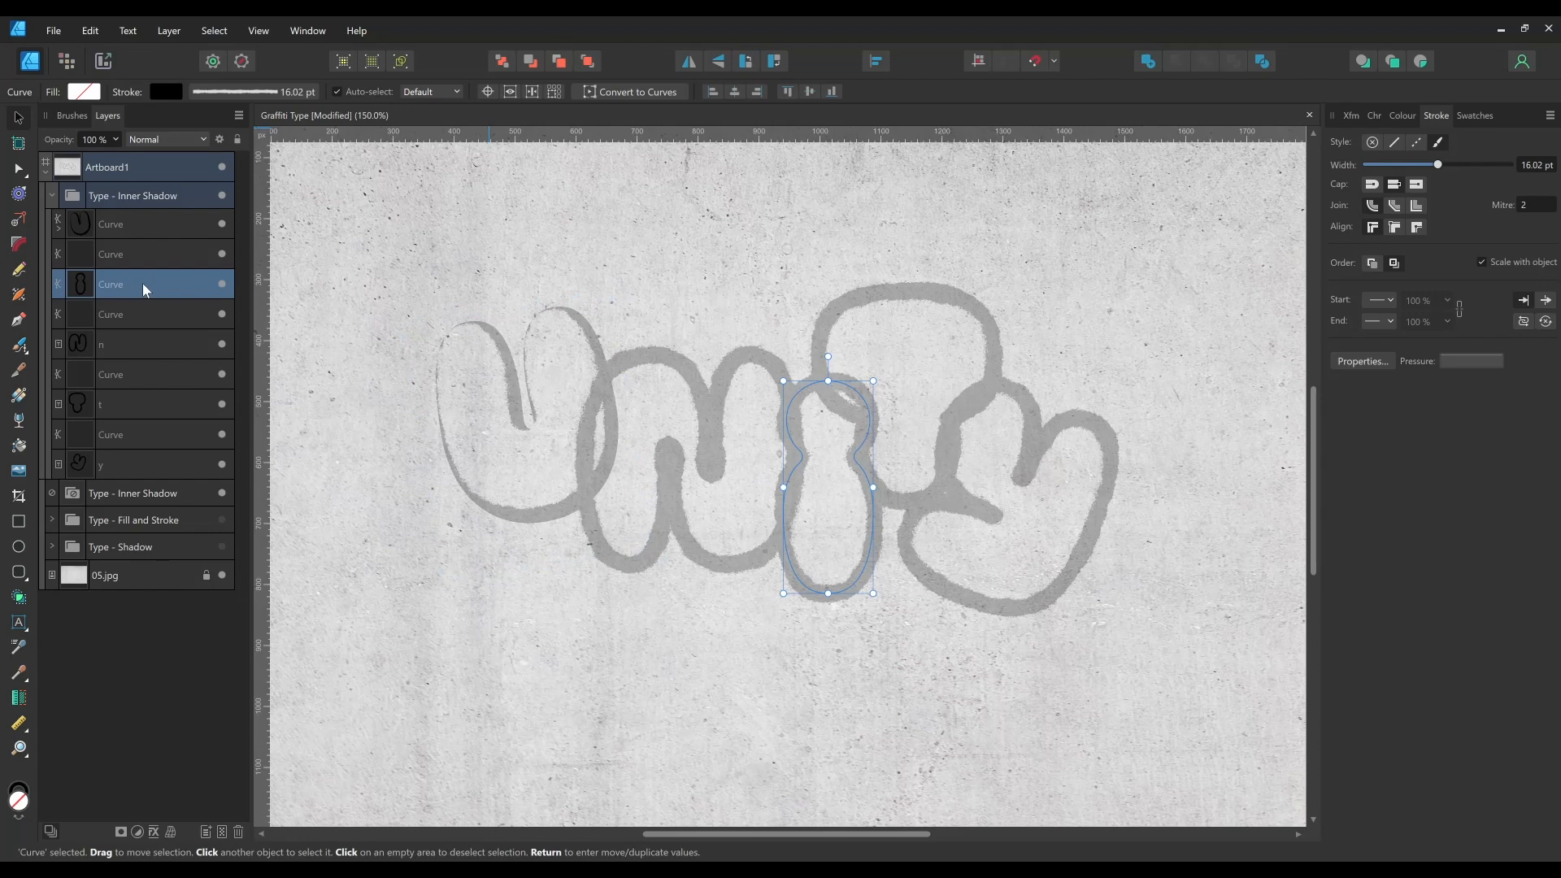
pyautogui.moveTo(143, 283); pyautogui.dragTo(144, 254)
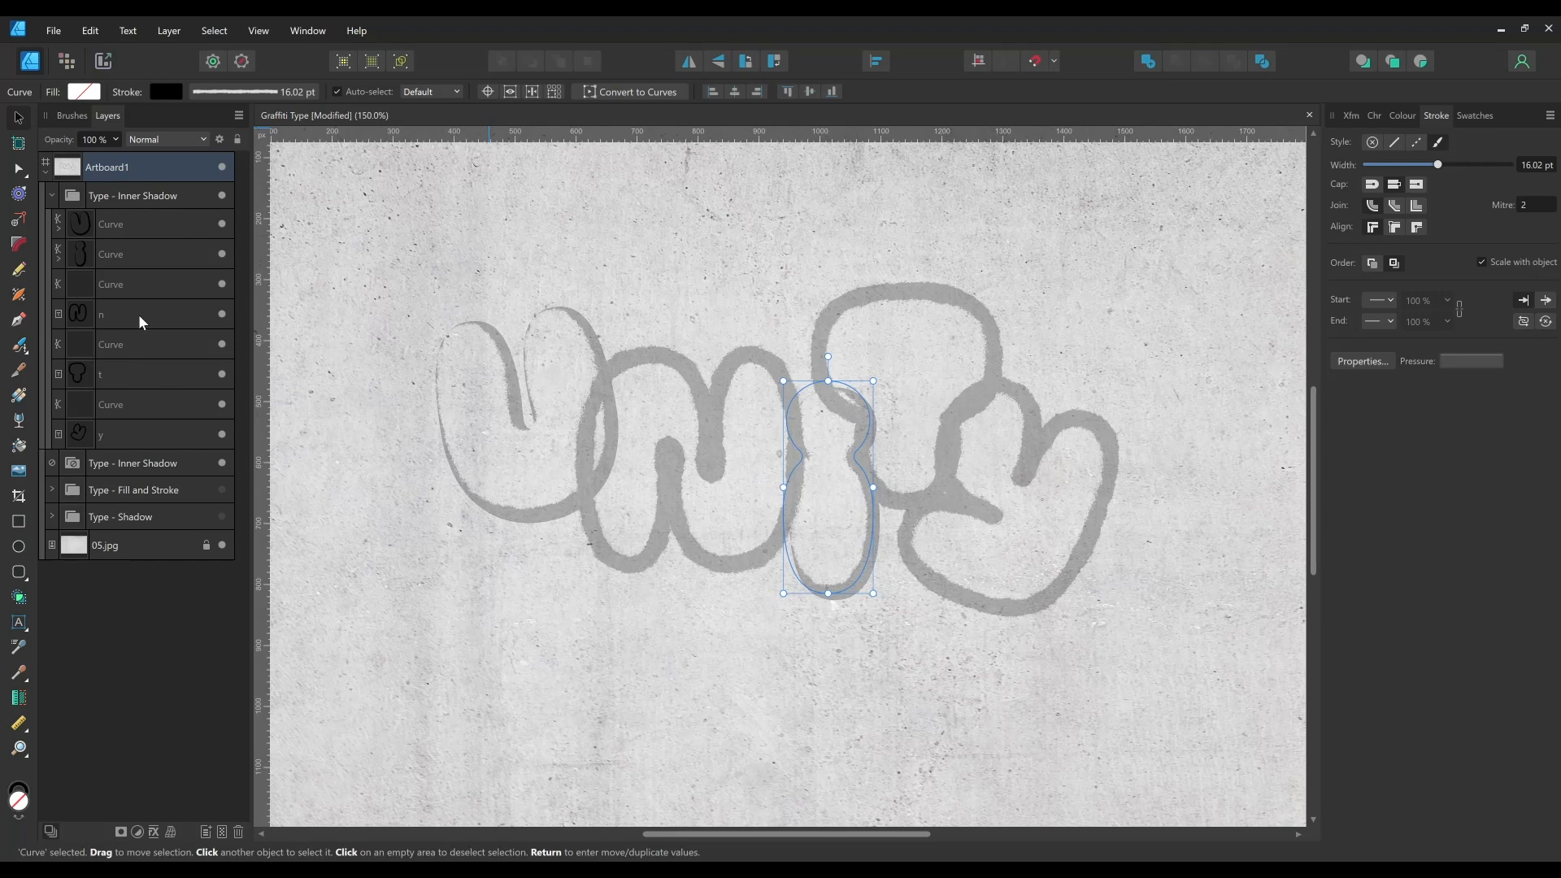
pyautogui.moveTo(138, 314); pyautogui.dragTo(143, 285)
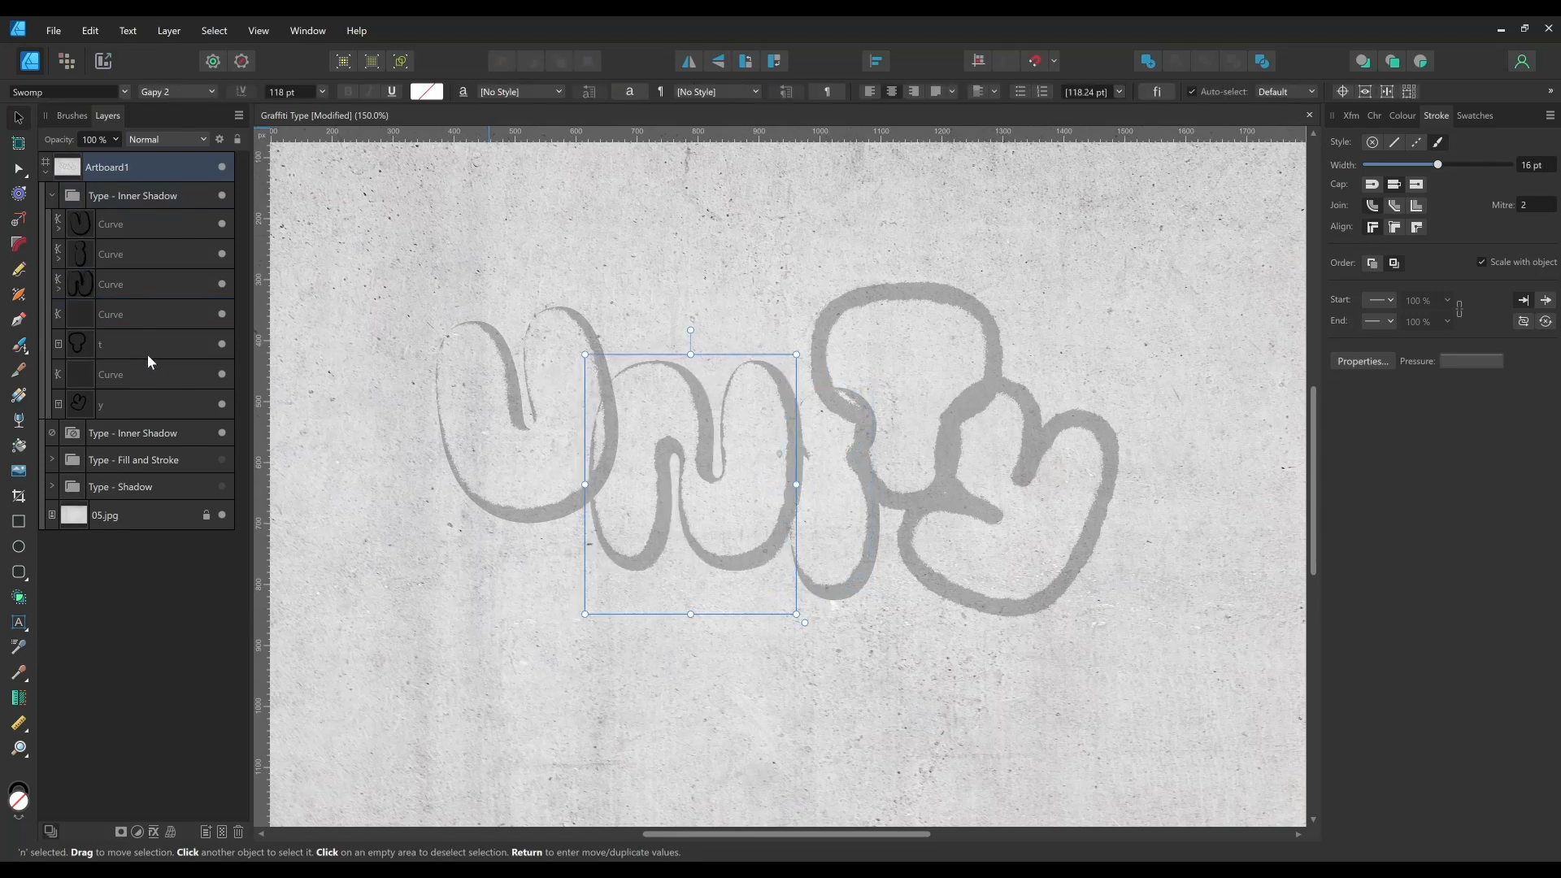
pyautogui.moveTo(144, 347); pyautogui.dragTo(150, 316)
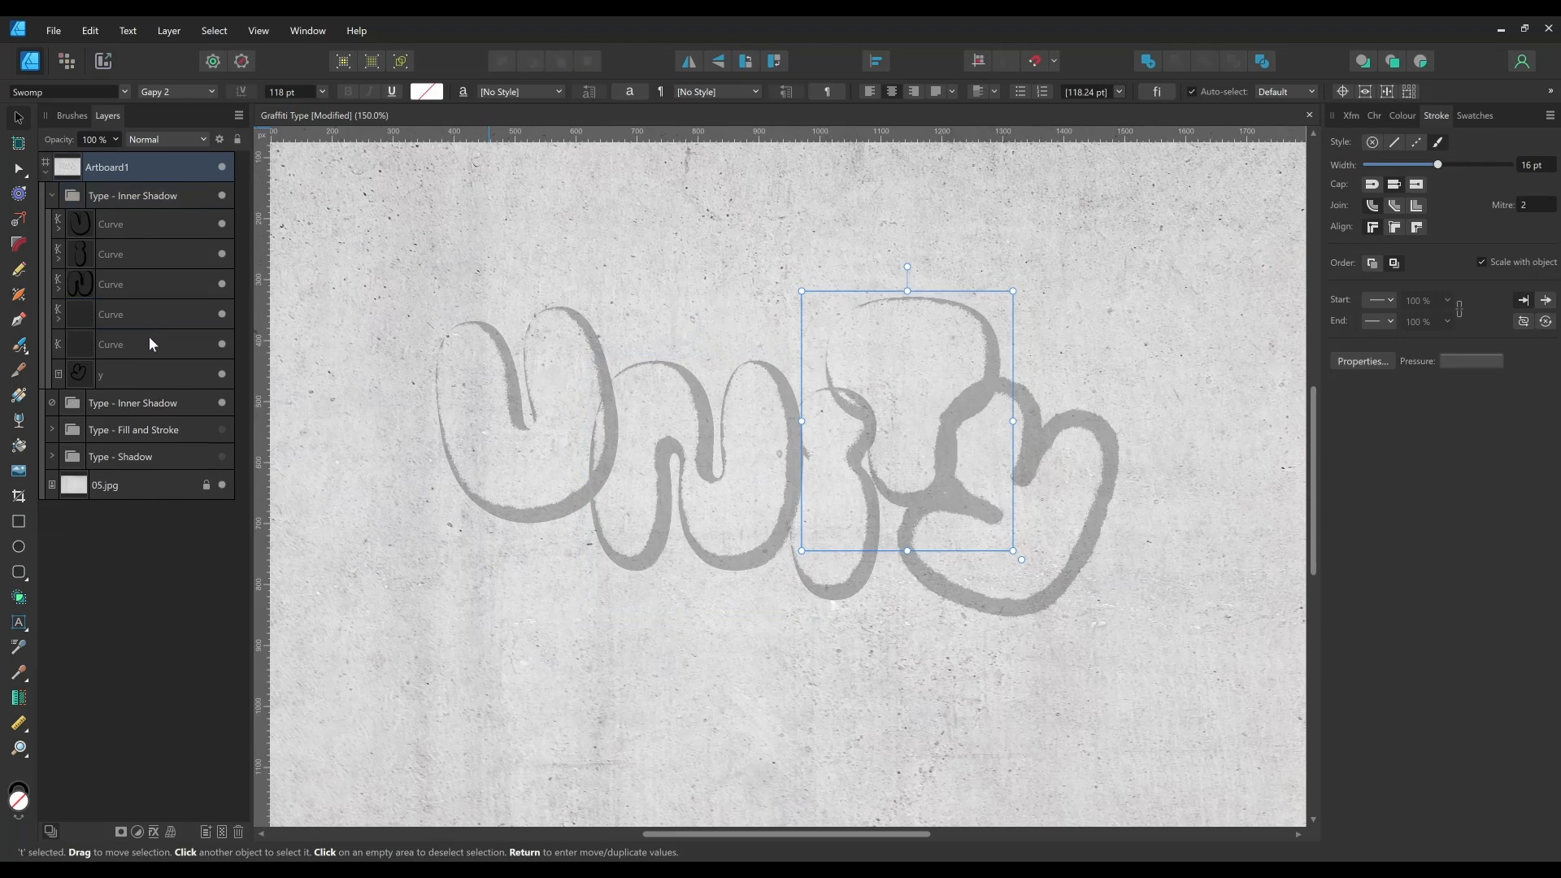
pyautogui.click(132, 377)
pyautogui.moveTo(130, 376); pyautogui.dragTo(140, 351)
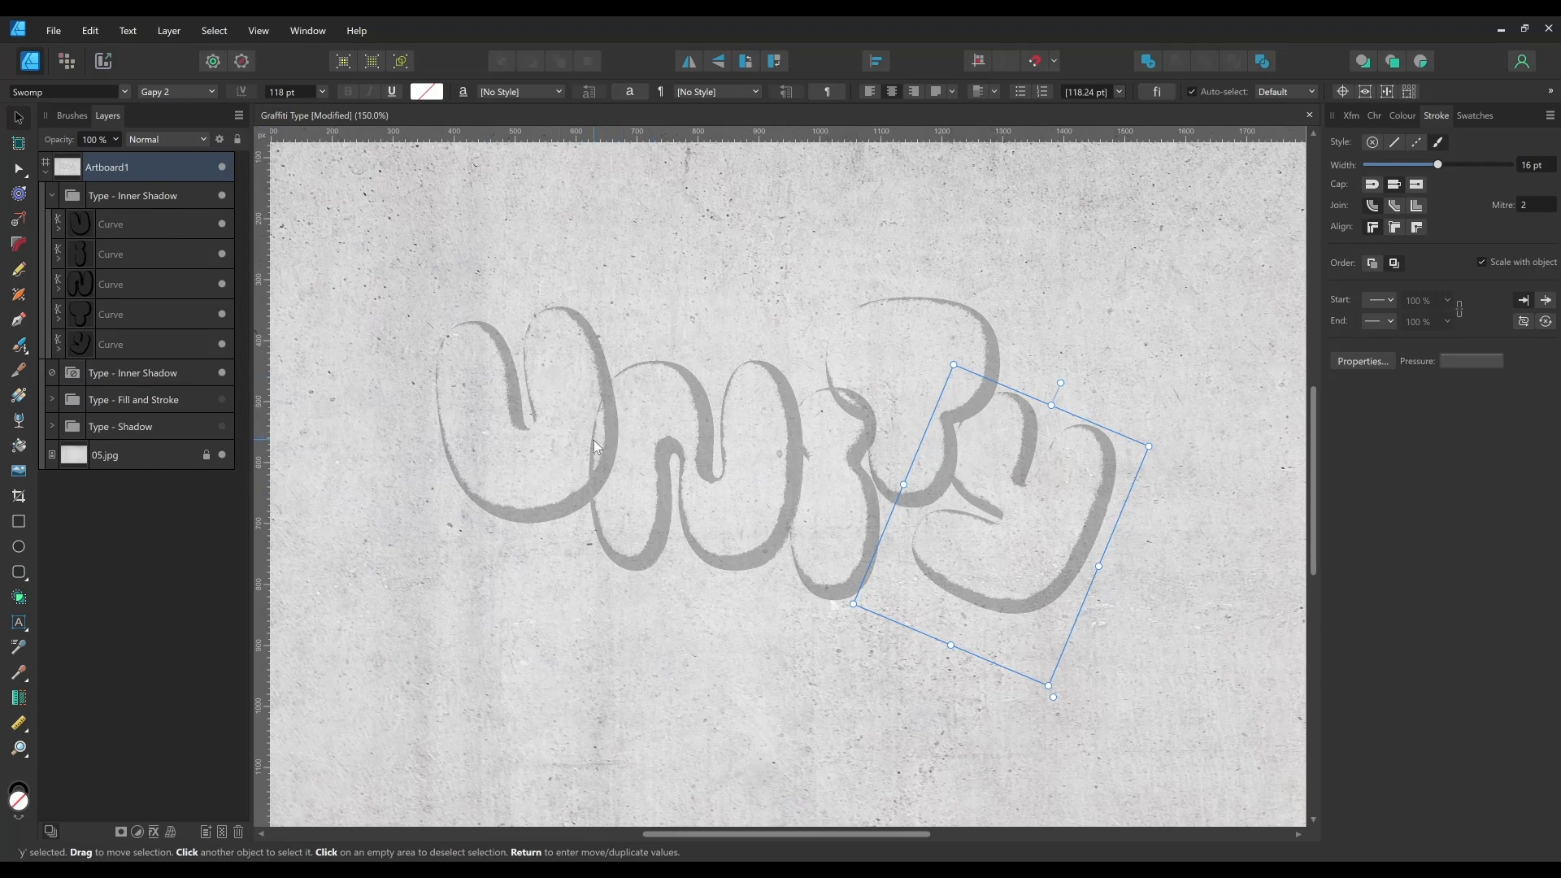
# Reshape the n, t and y clipping curves with the Node tool to trim inner shadows where neighbouring letters overlap.
pyautogui.click(145, 284)
pyautogui.press('a')
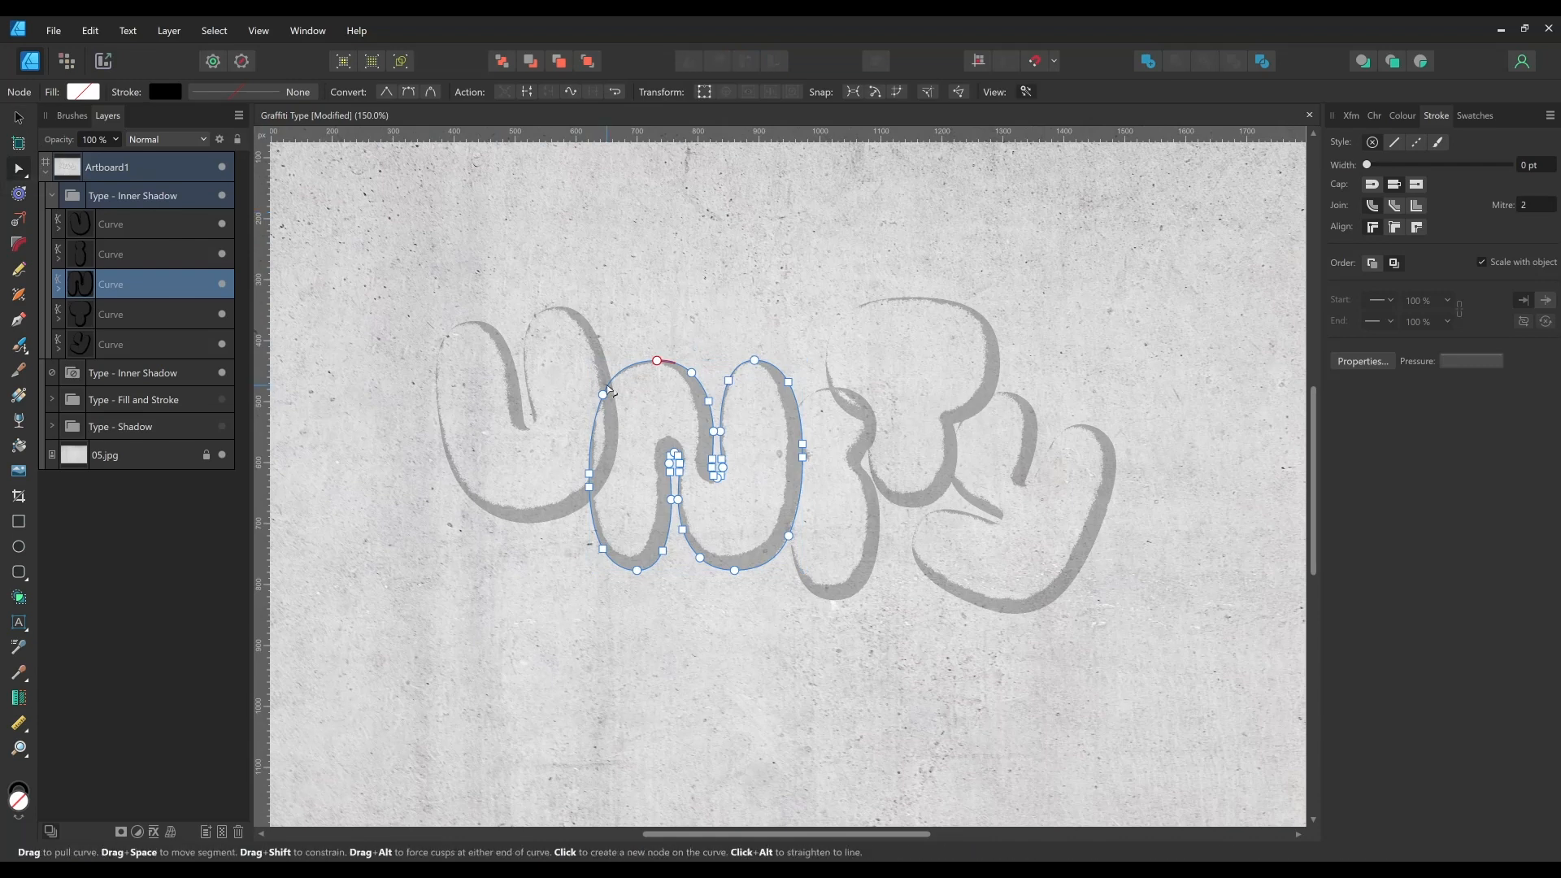
pyautogui.click(607, 385)
pyautogui.moveTo(589, 473); pyautogui.dragTo(610, 407)
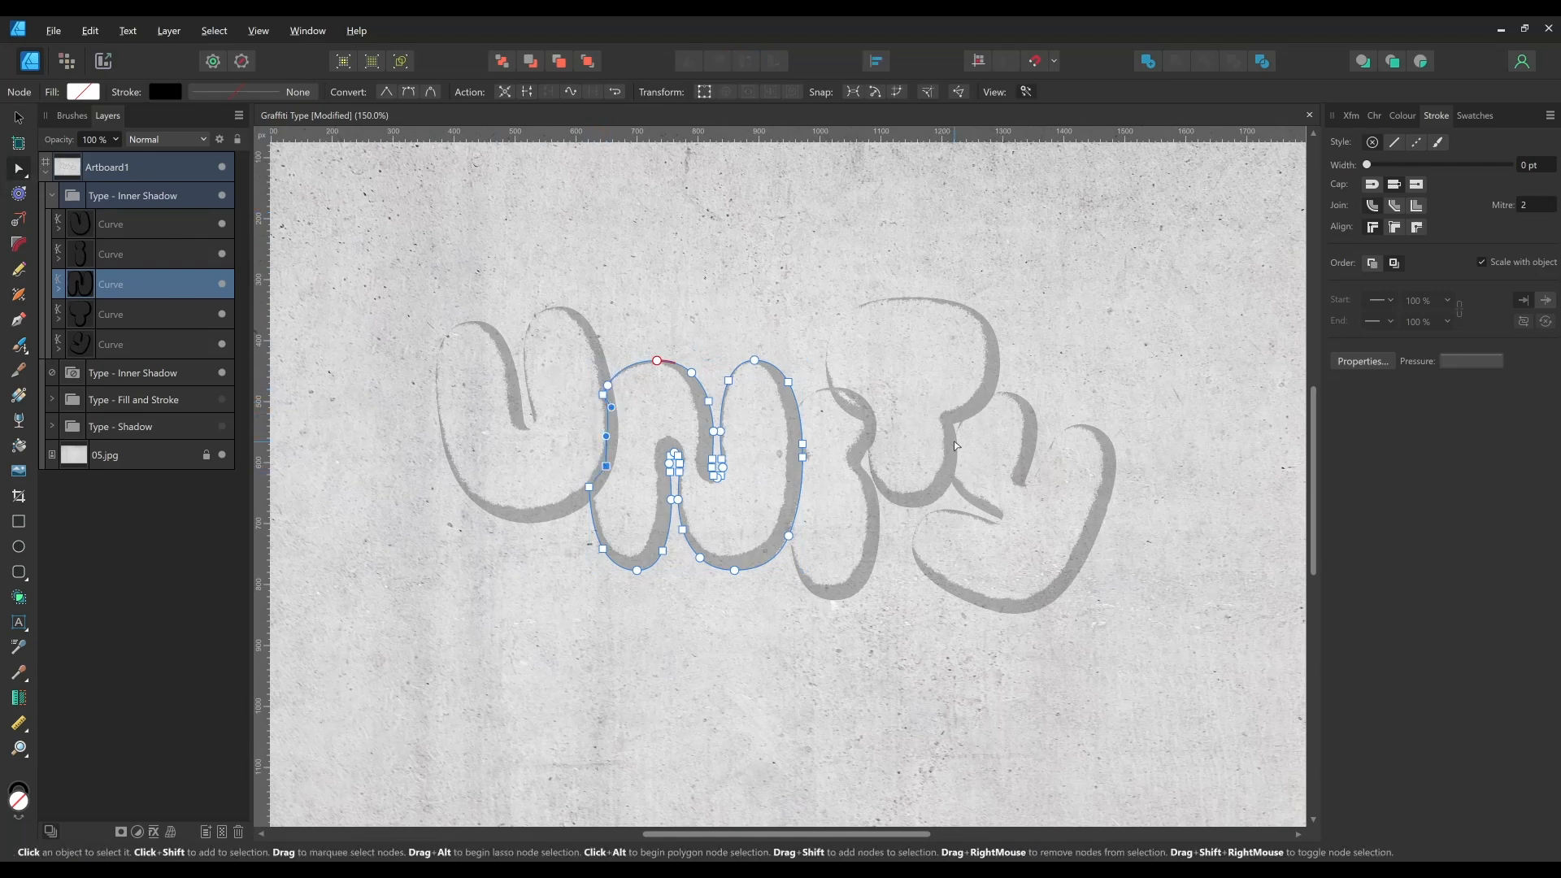
pyautogui.click(150, 315)
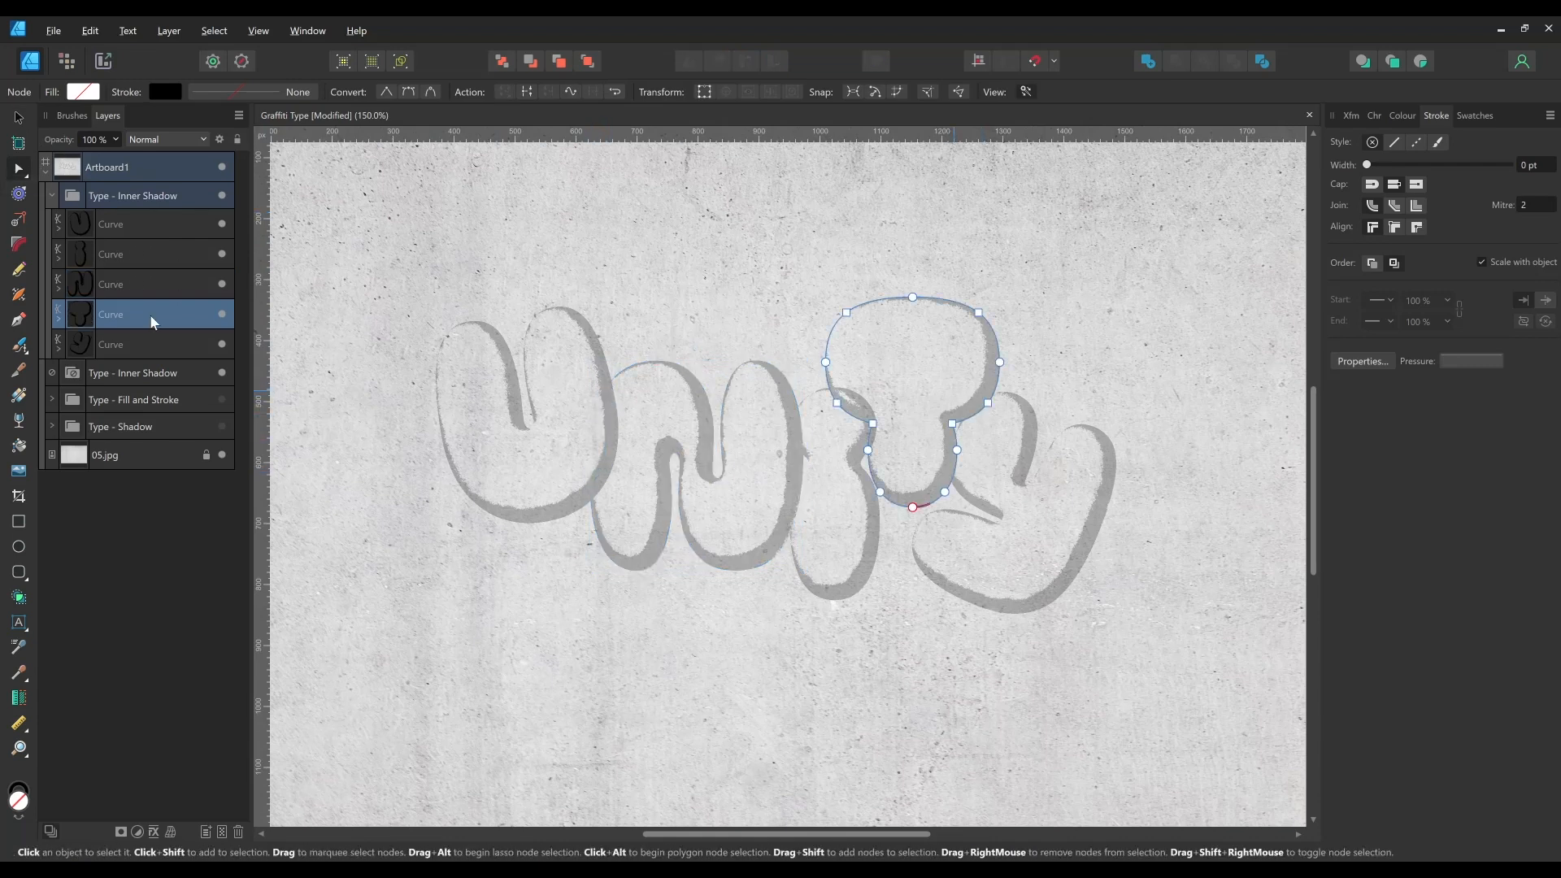
pyautogui.moveTo(843, 391); pyautogui.dragTo(878, 415)
pyautogui.click(174, 356)
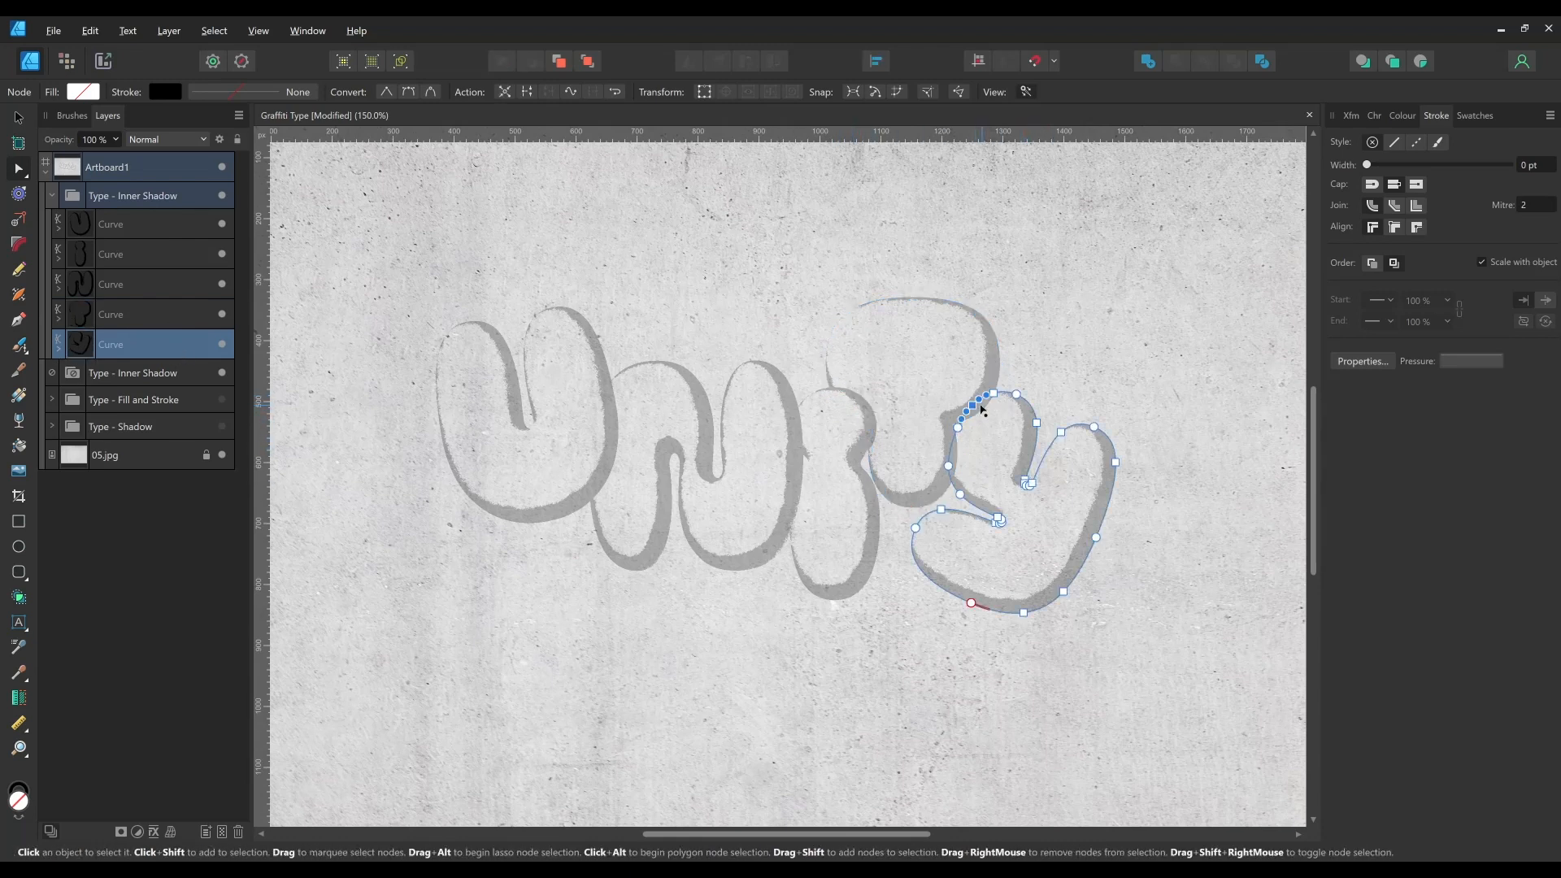
pyautogui.click(1174, 511)
# Delete the empty Type - Inner Shadow group and show the Type - Fill and Stroke and Type - Shadow groups.
pyautogui.click(189, 374)
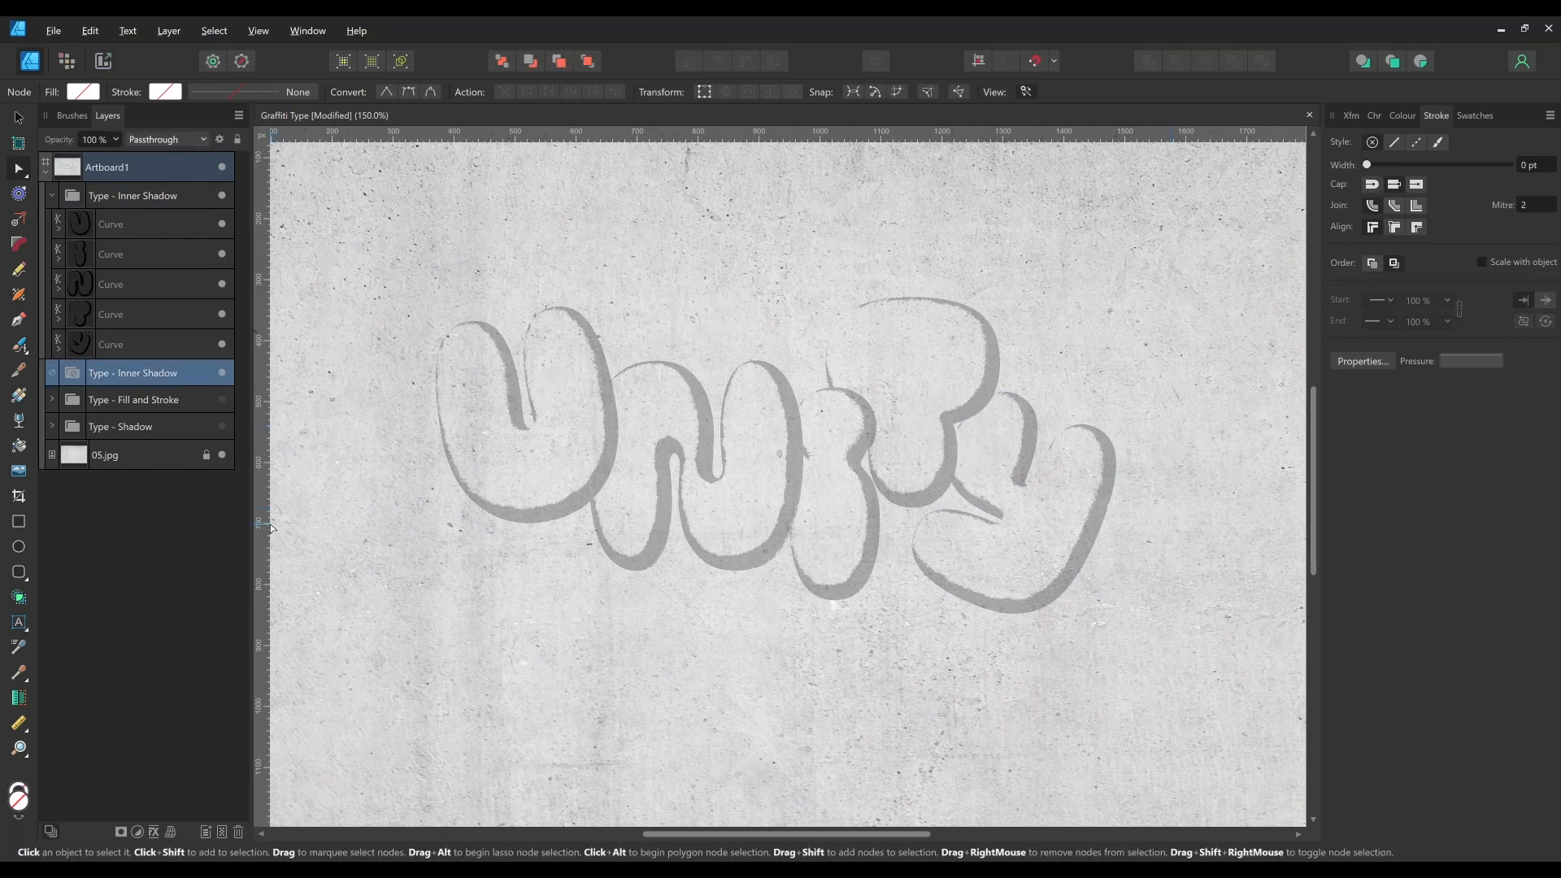
pyautogui.press('Delete')
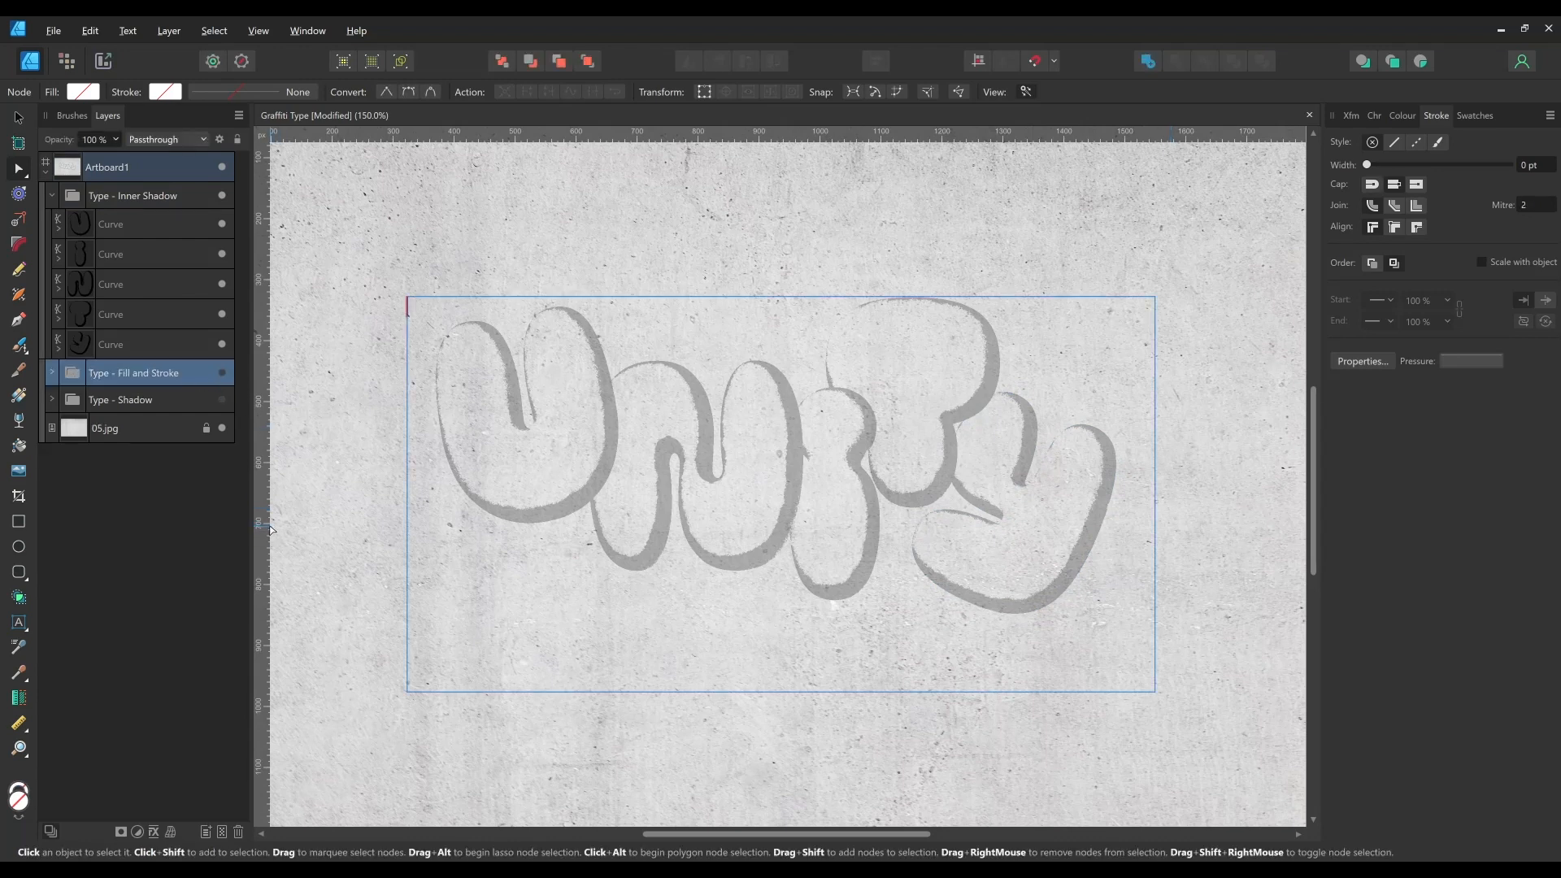
pyautogui.click(52, 195)
pyautogui.click(223, 223)
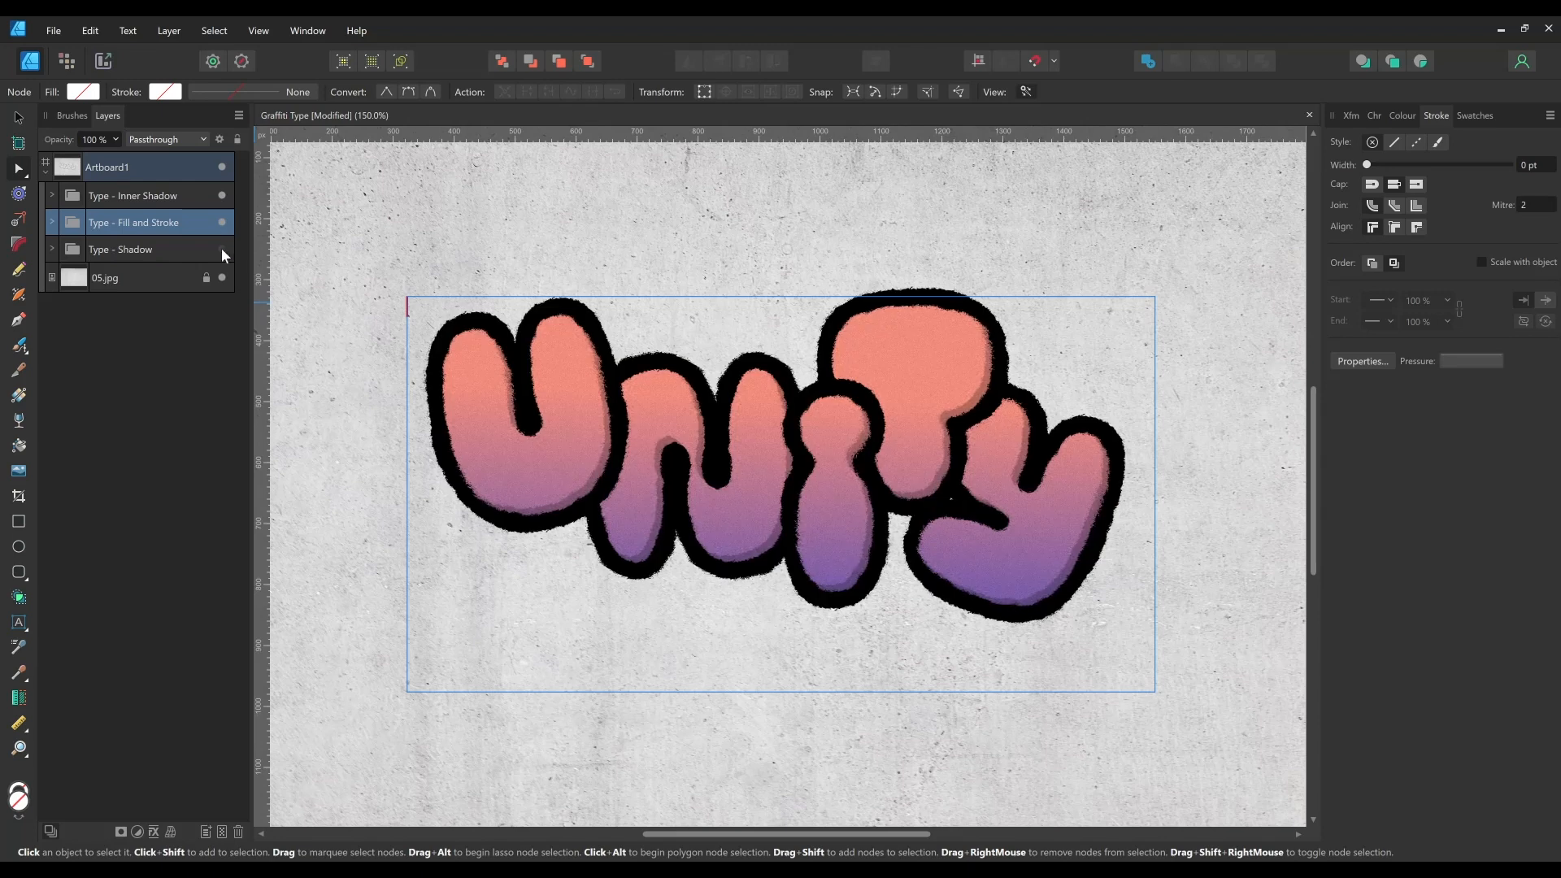
pyautogui.click(222, 250)
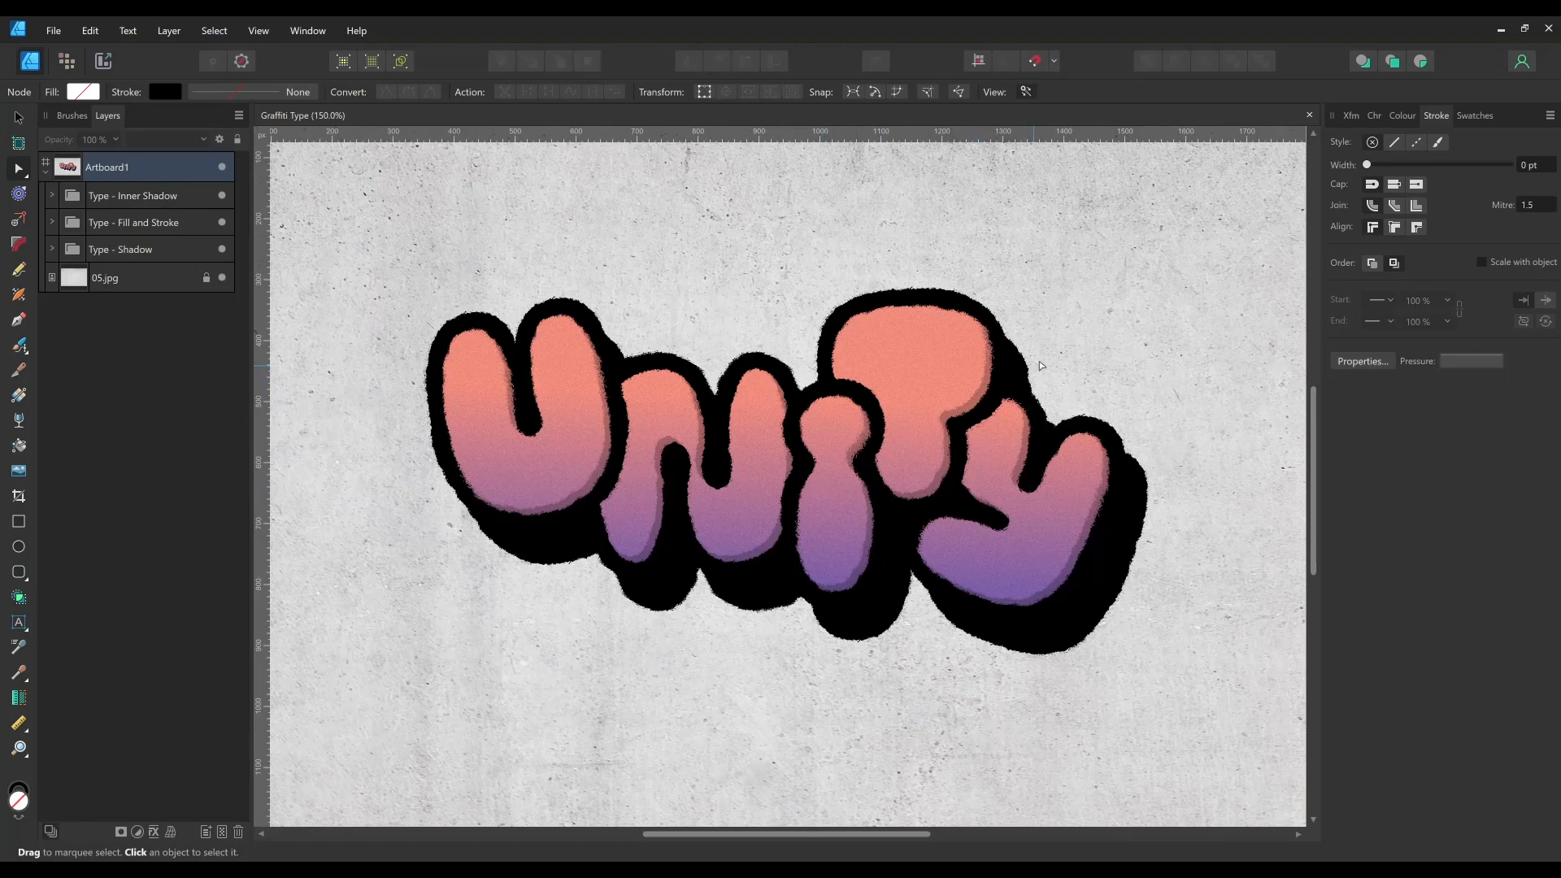
# Target the Type - Inner Shadow group and set up the vector brush as Closed_Spray Paint 10 - Anti-stretch with a 16 pt width.
pyautogui.click(52, 196)
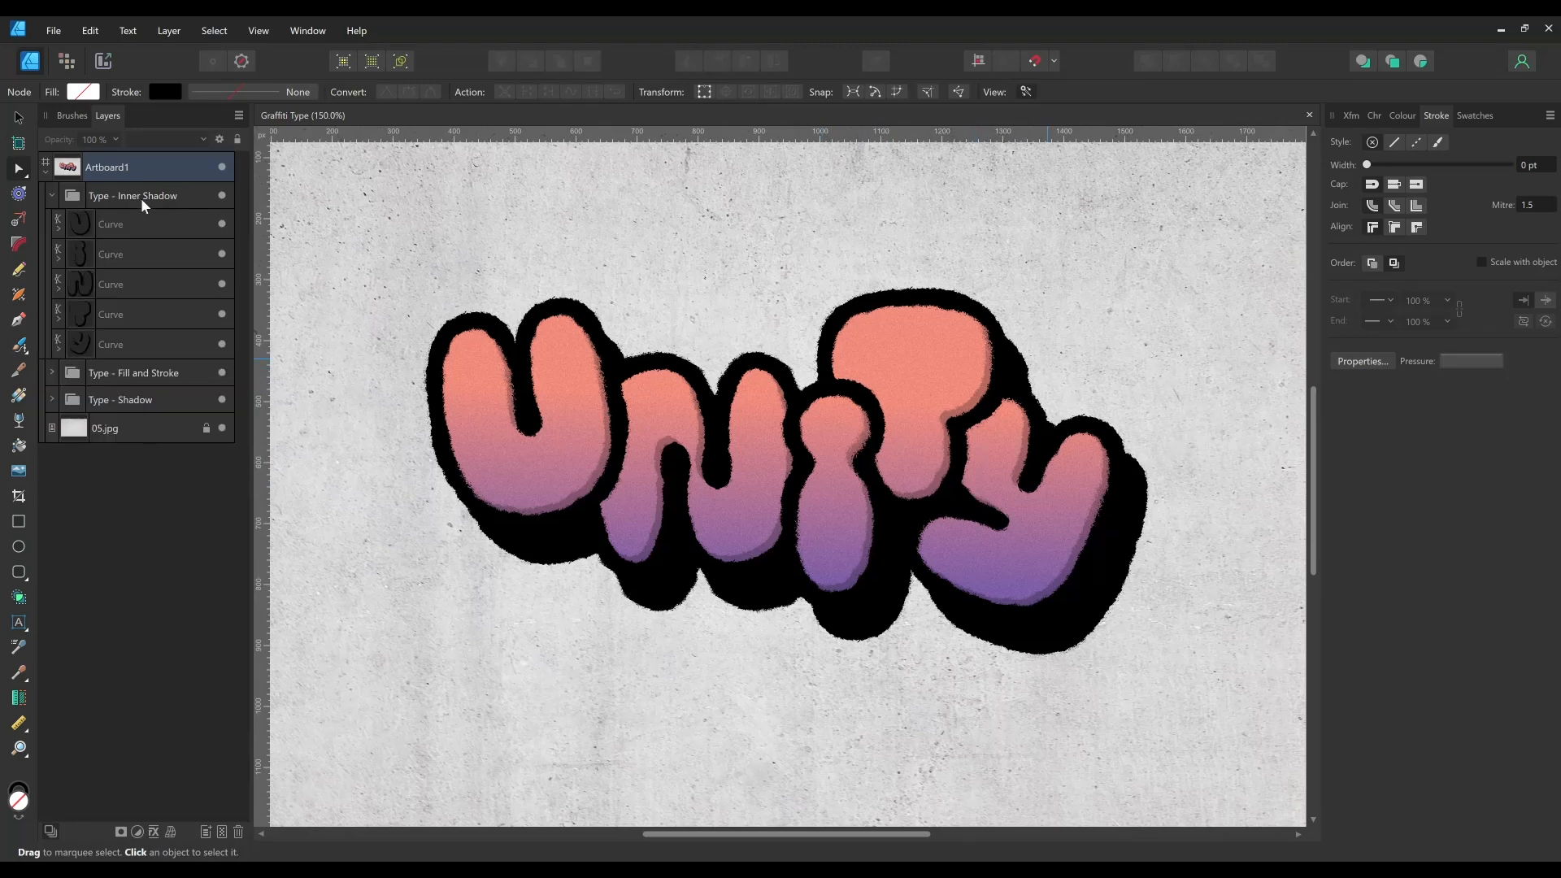
pyautogui.click(140, 198)
pyautogui.click(22, 348)
pyautogui.click(71, 116)
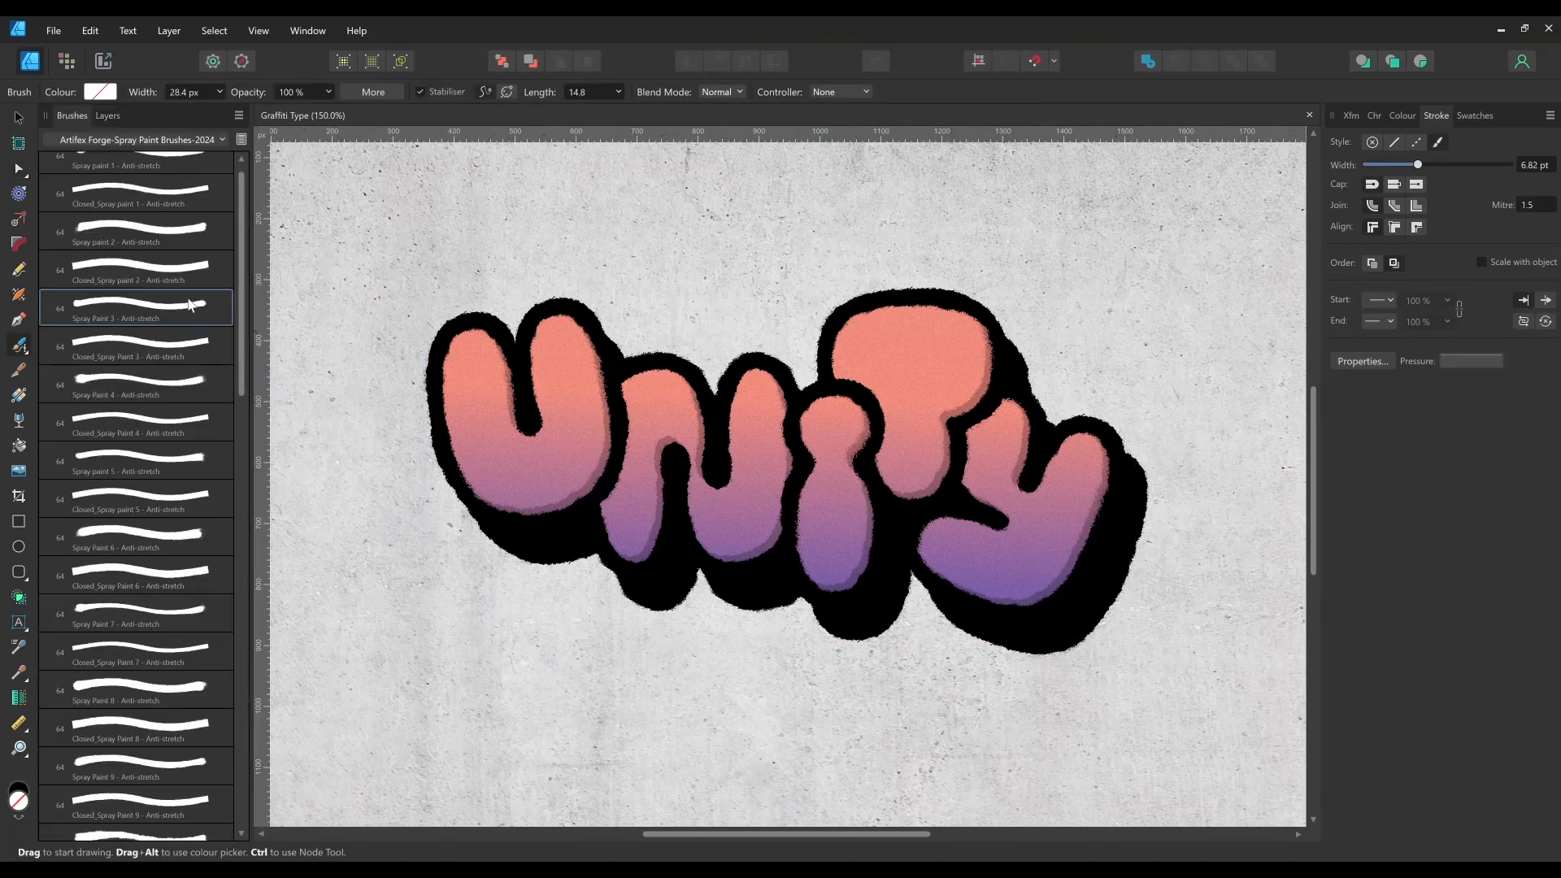
pyautogui.moveTo(240, 342); pyautogui.dragTo(235, 456)
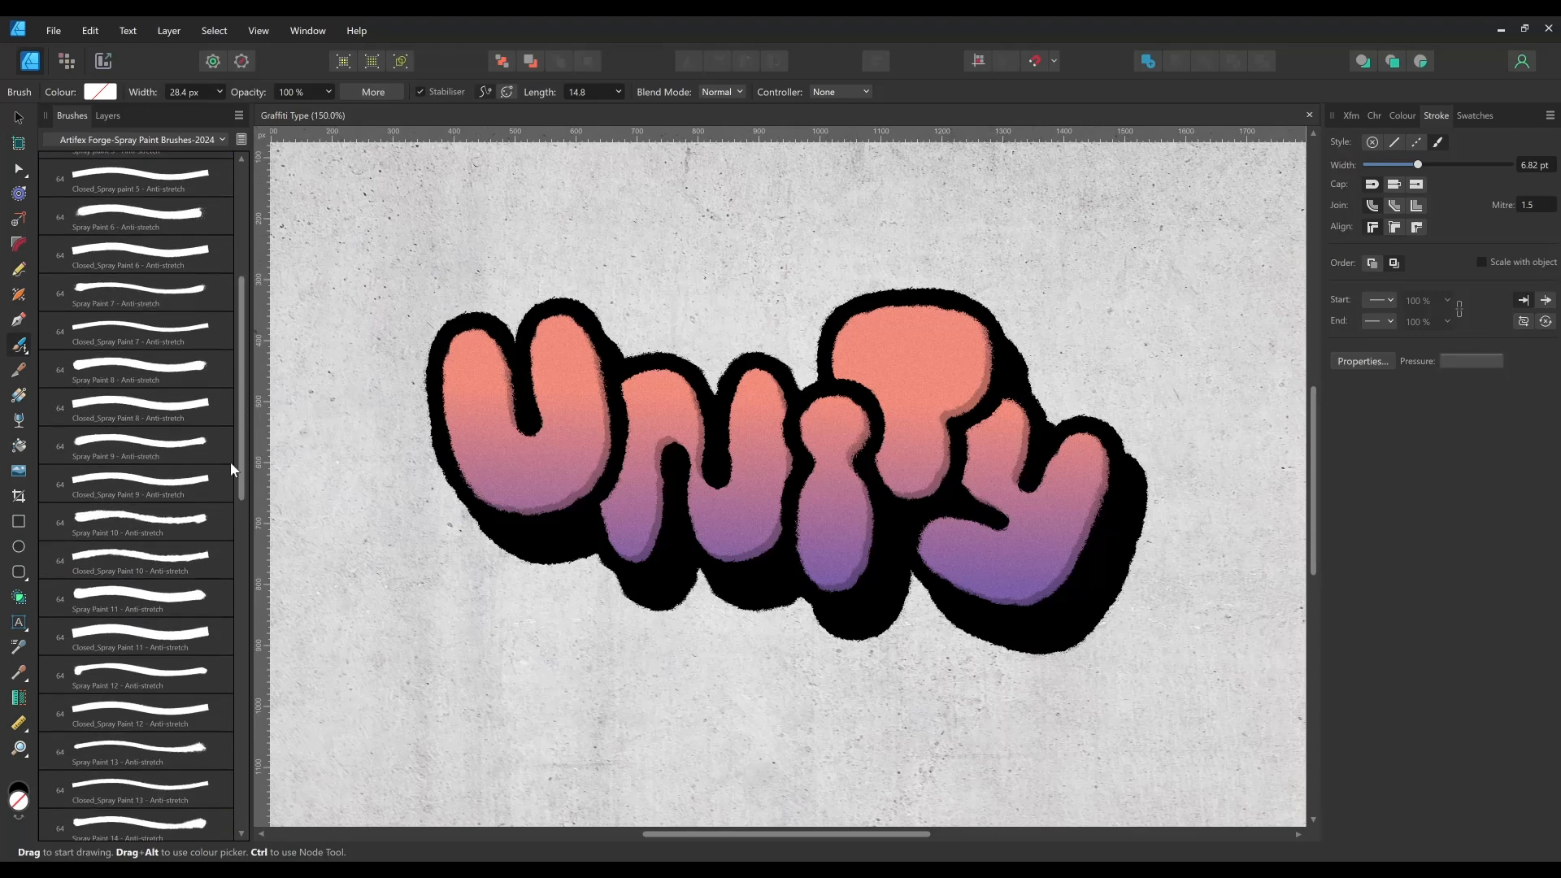
pyautogui.click(187, 561)
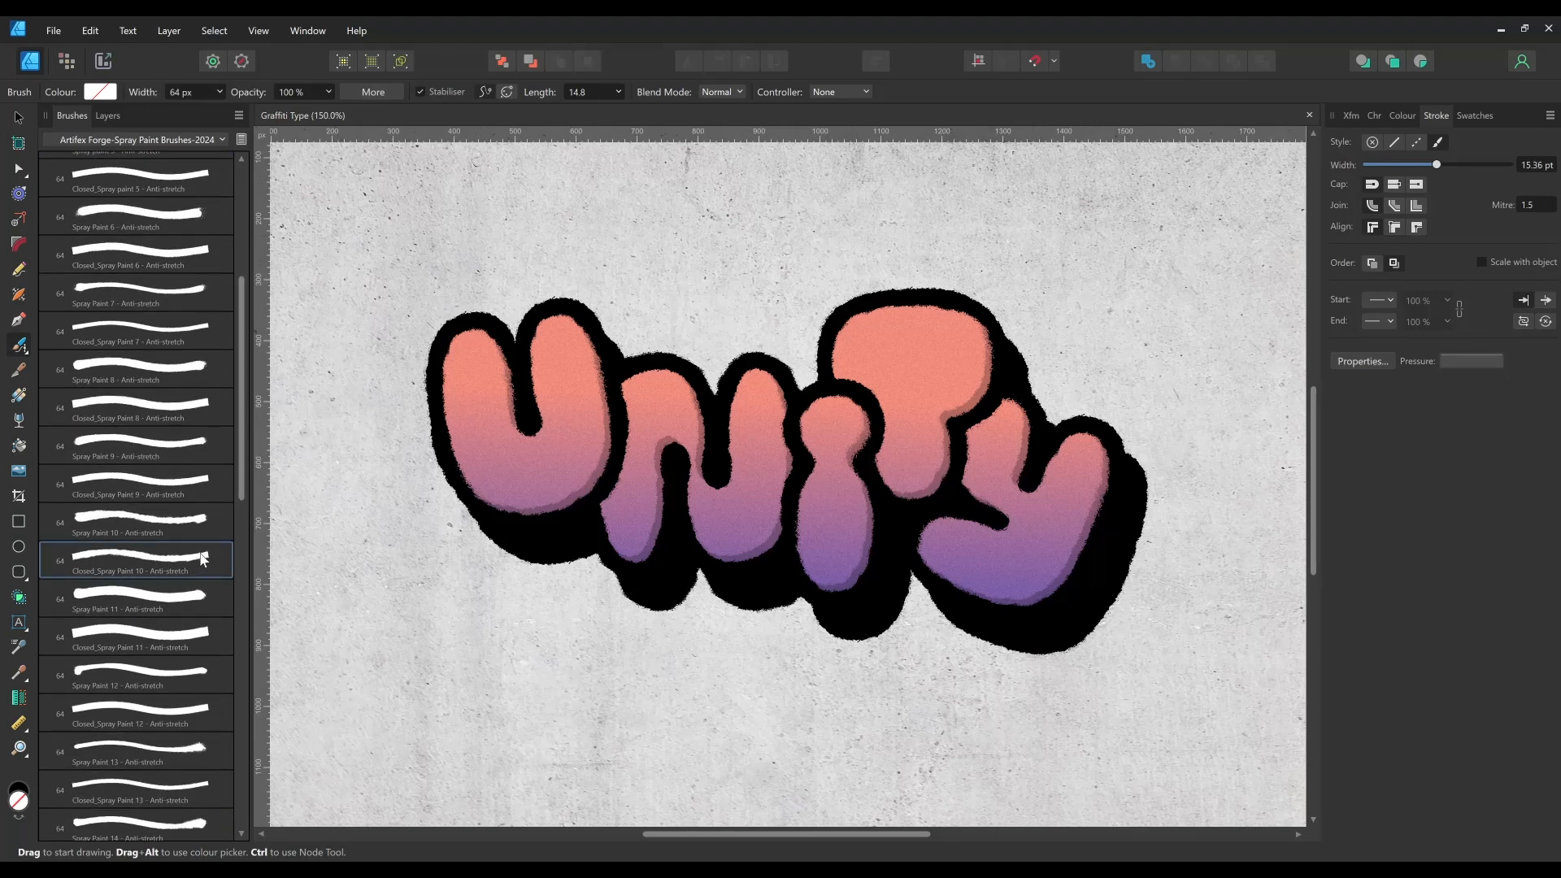
pyautogui.click(1537, 165)
pyautogui.write('16')
pyautogui.press('Return')
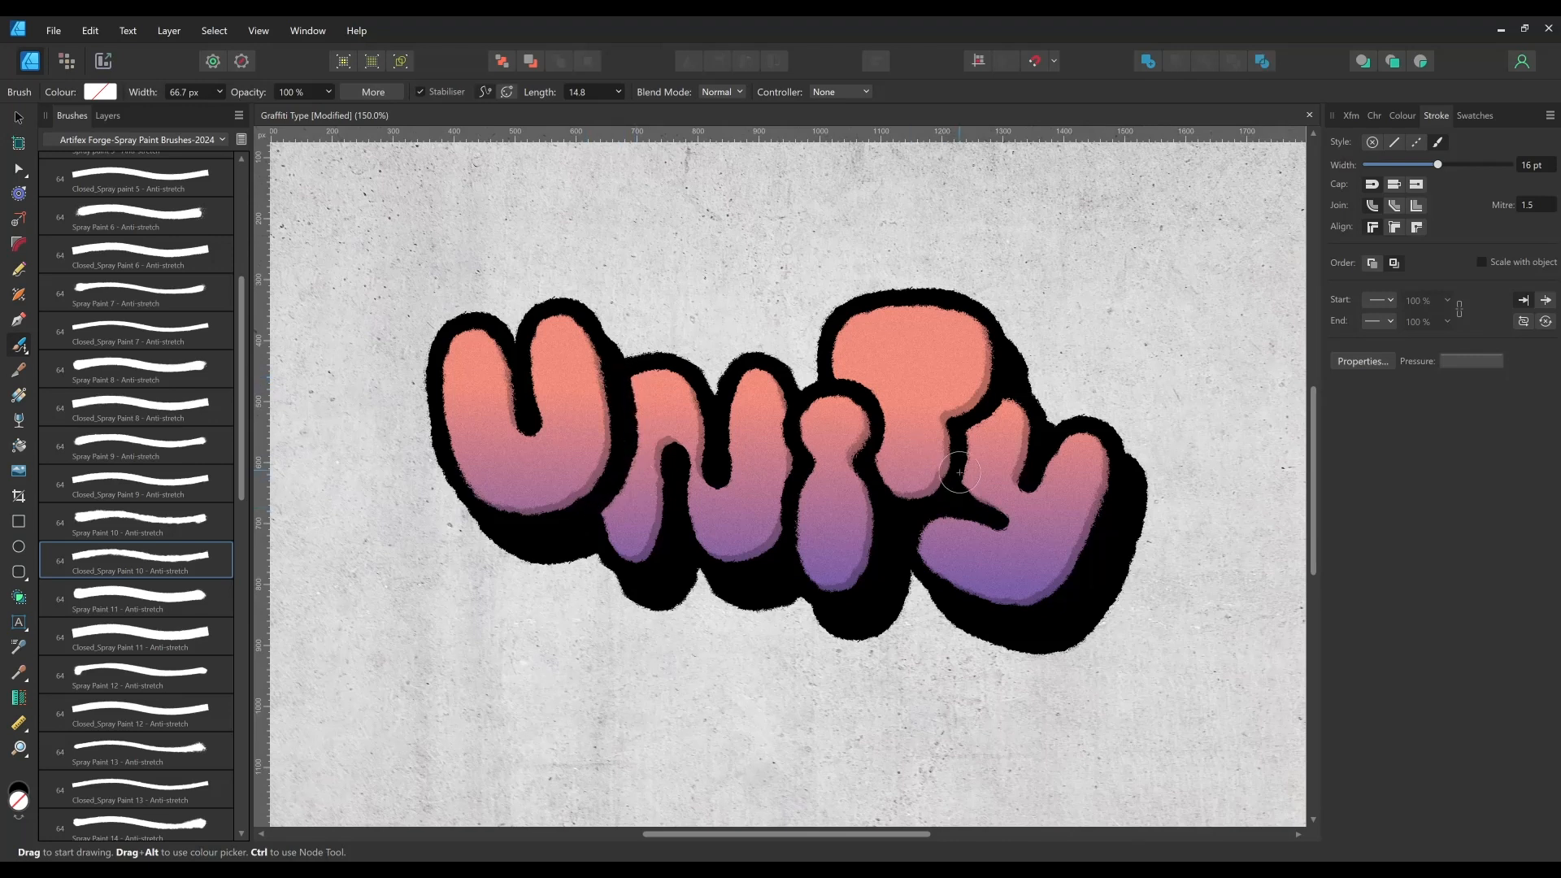
# Paint shadow strokes on the t beside the i and the y, and reposition the start node of the stroke around the i.
pyautogui.moveTo(833, 379)
pyautogui.mouseDown()
pyautogui.moveTo(884, 411)
pyautogui.moveTo(879, 479)
pyautogui.mouseUp()
pyautogui.moveTo(1004, 394)
pyautogui.mouseDown()
pyautogui.moveTo(969, 435)
pyautogui.moveTo(956, 479)
pyautogui.mouseUp()
pyautogui.press('a')
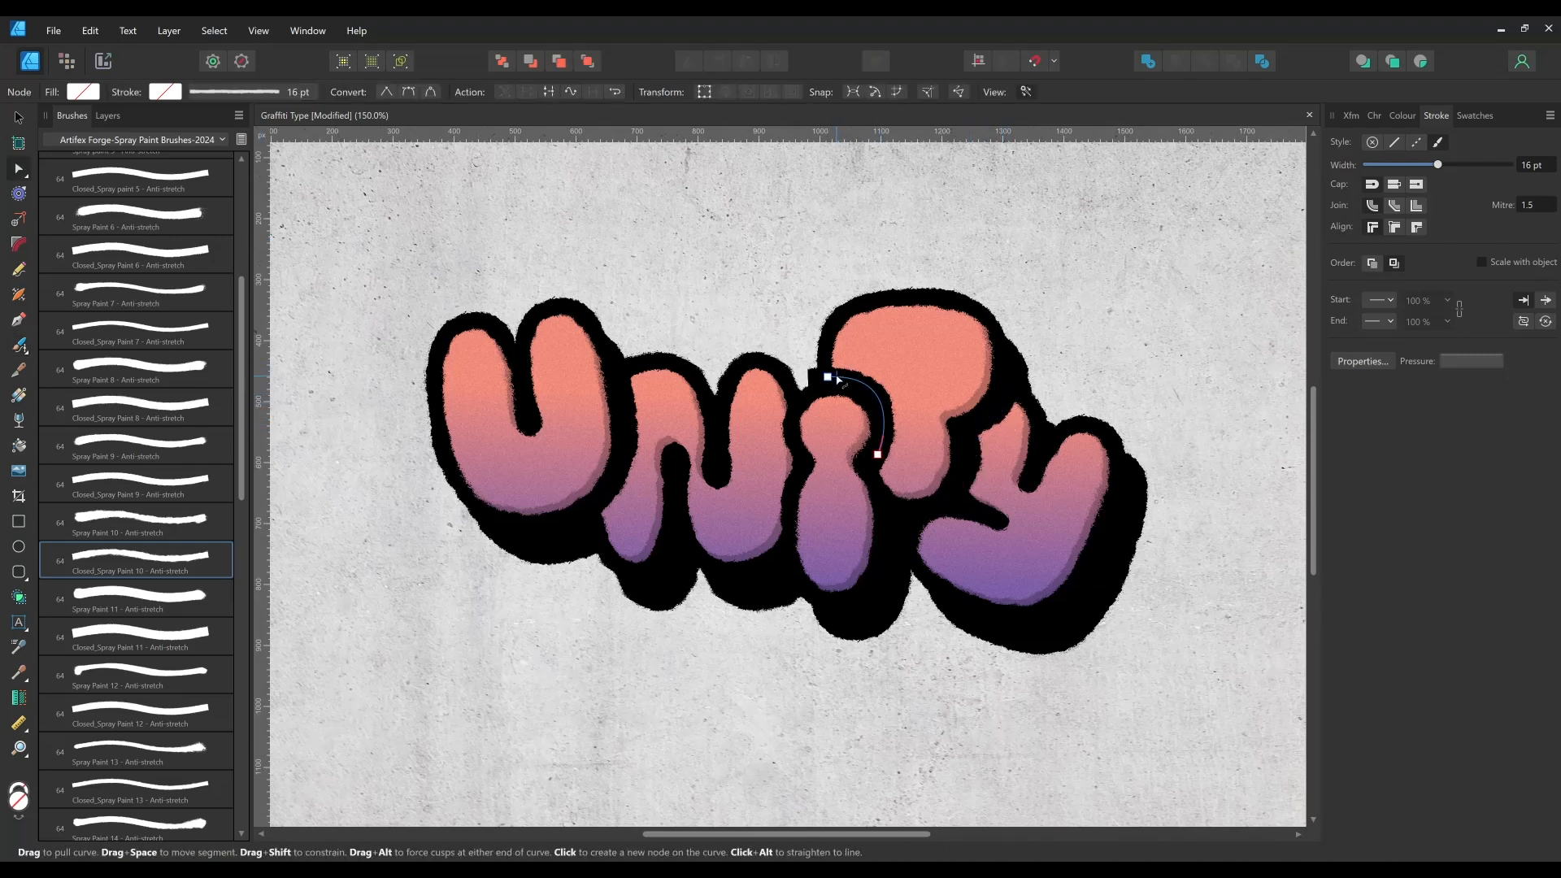
pyautogui.click(835, 379)
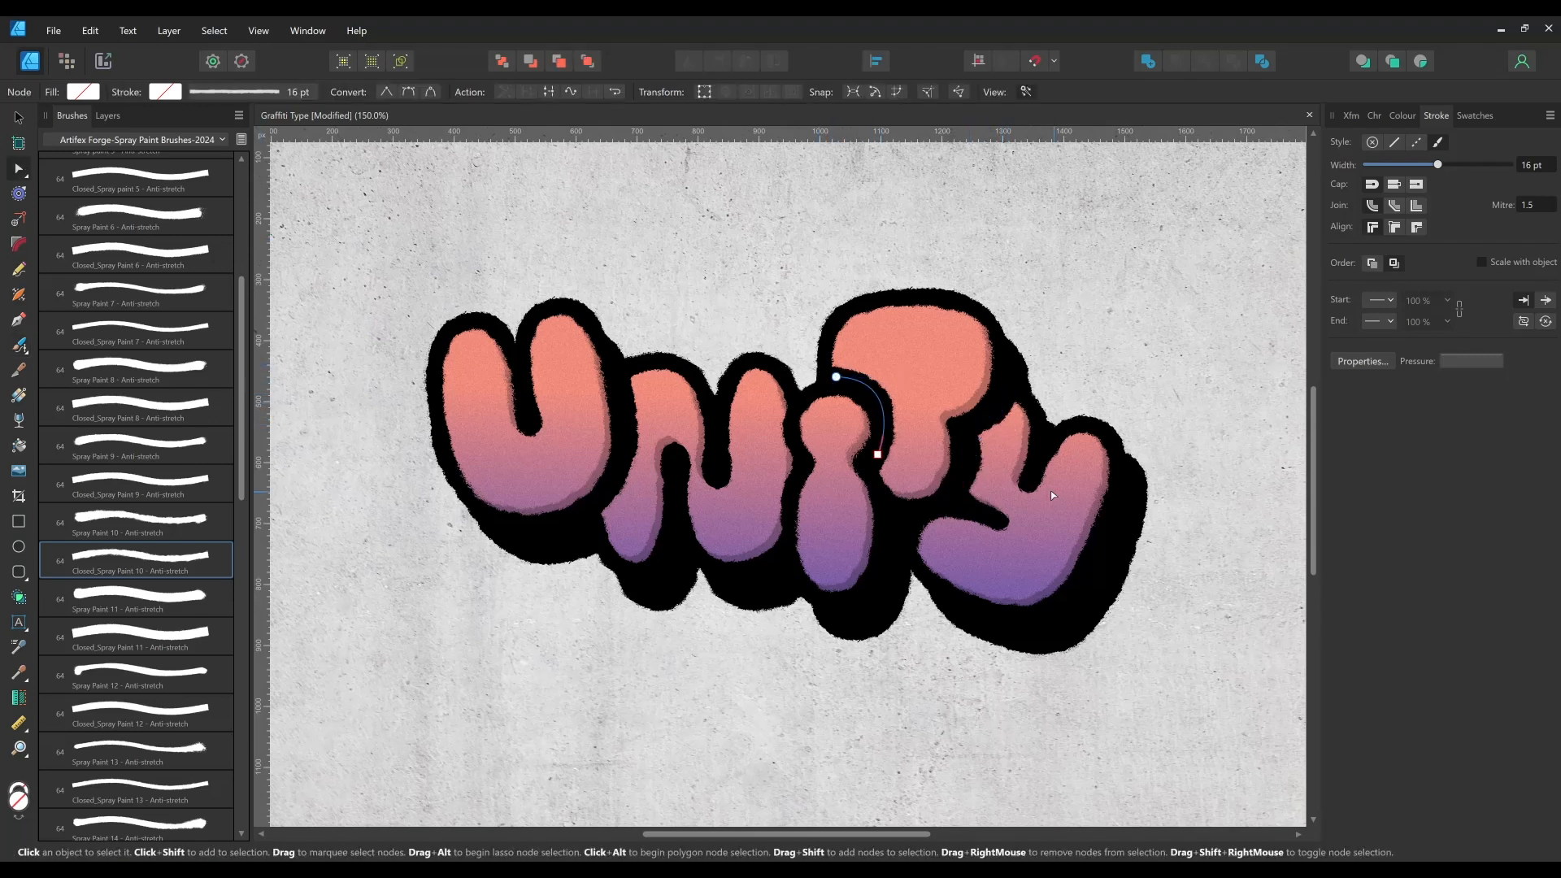
# Move the three newly painted shadow curves into the Type - Inner Shadow group.
pyautogui.click(108, 115)
pyautogui.click(151, 196)
pyautogui.keyDown('shift'); pyautogui.click(153, 267); pyautogui.keyUp('shift')
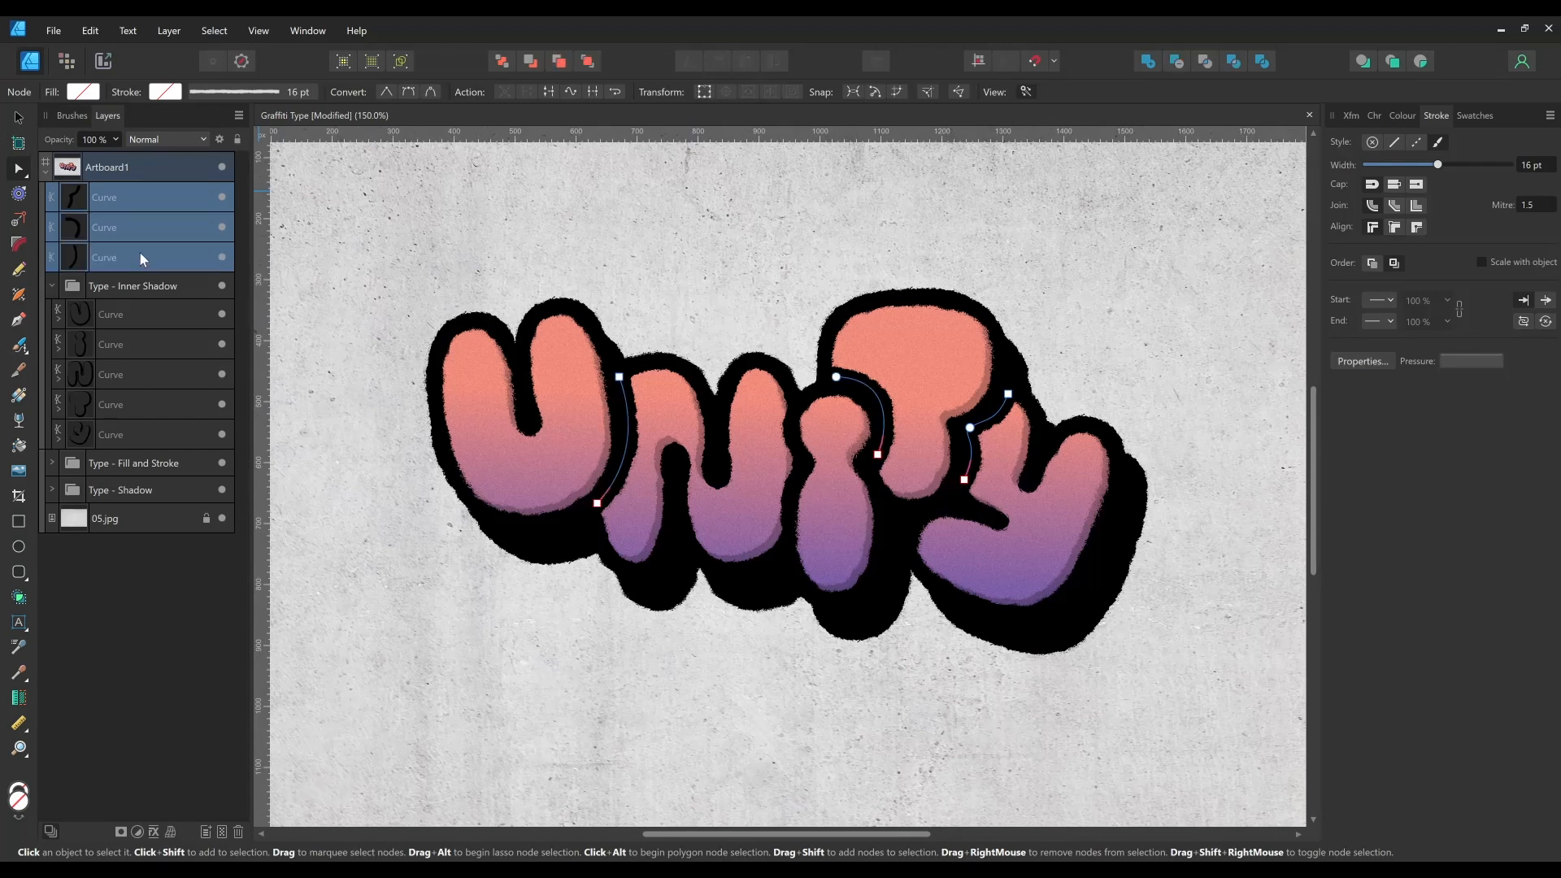
pyautogui.moveTo(145, 259); pyautogui.dragTo(121, 303)
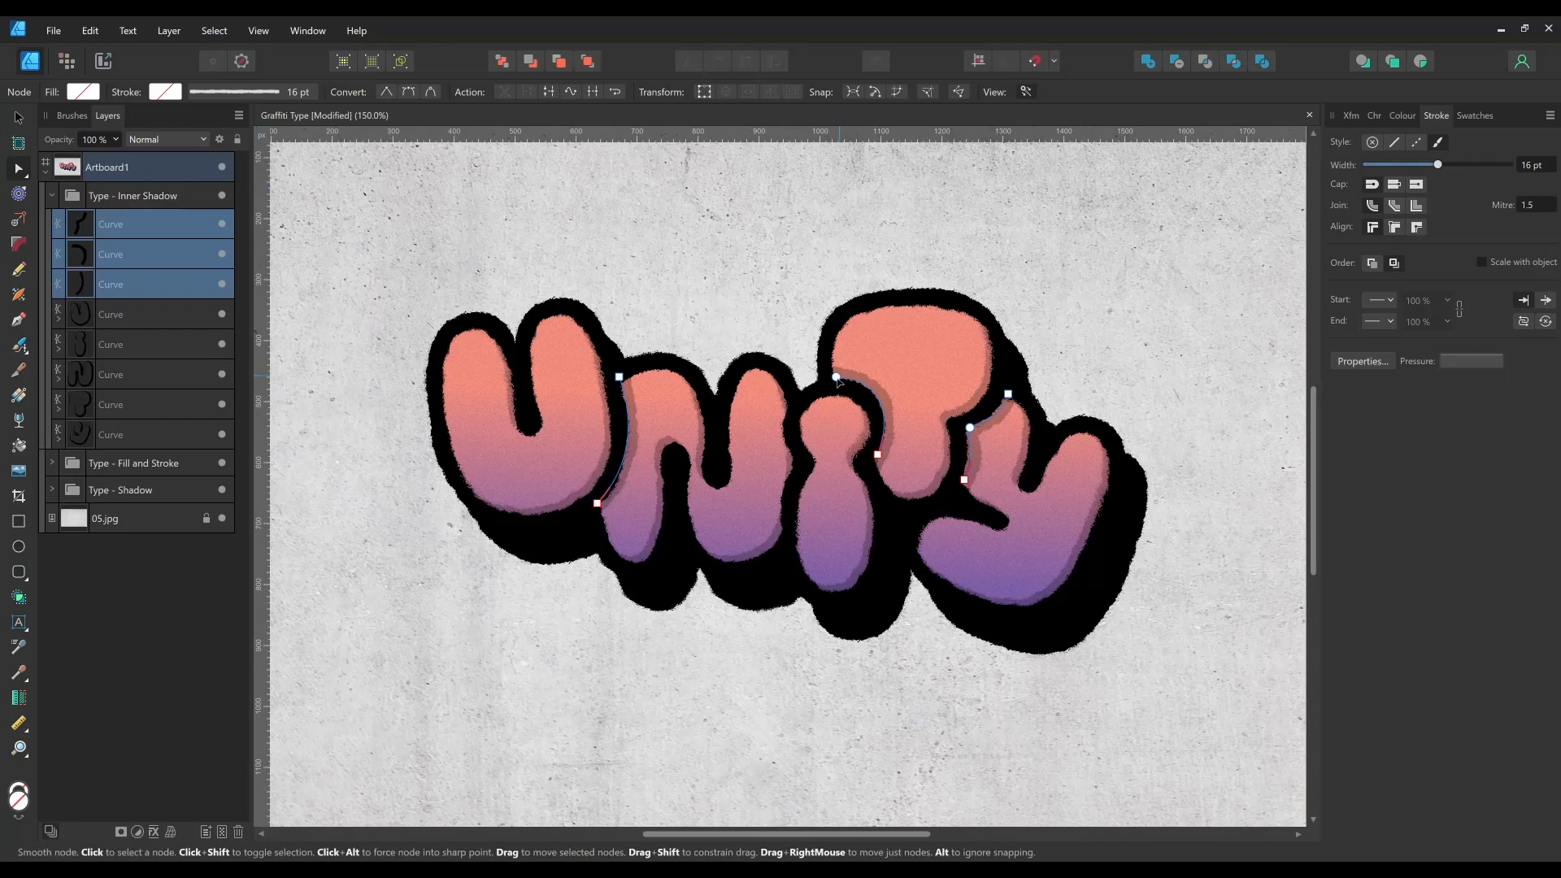
# Fine-tune the end nodes of the inner shadow strokes on the t, y and n, and deselect them.
pyautogui.moveTo(836, 378); pyautogui.dragTo(836, 380)
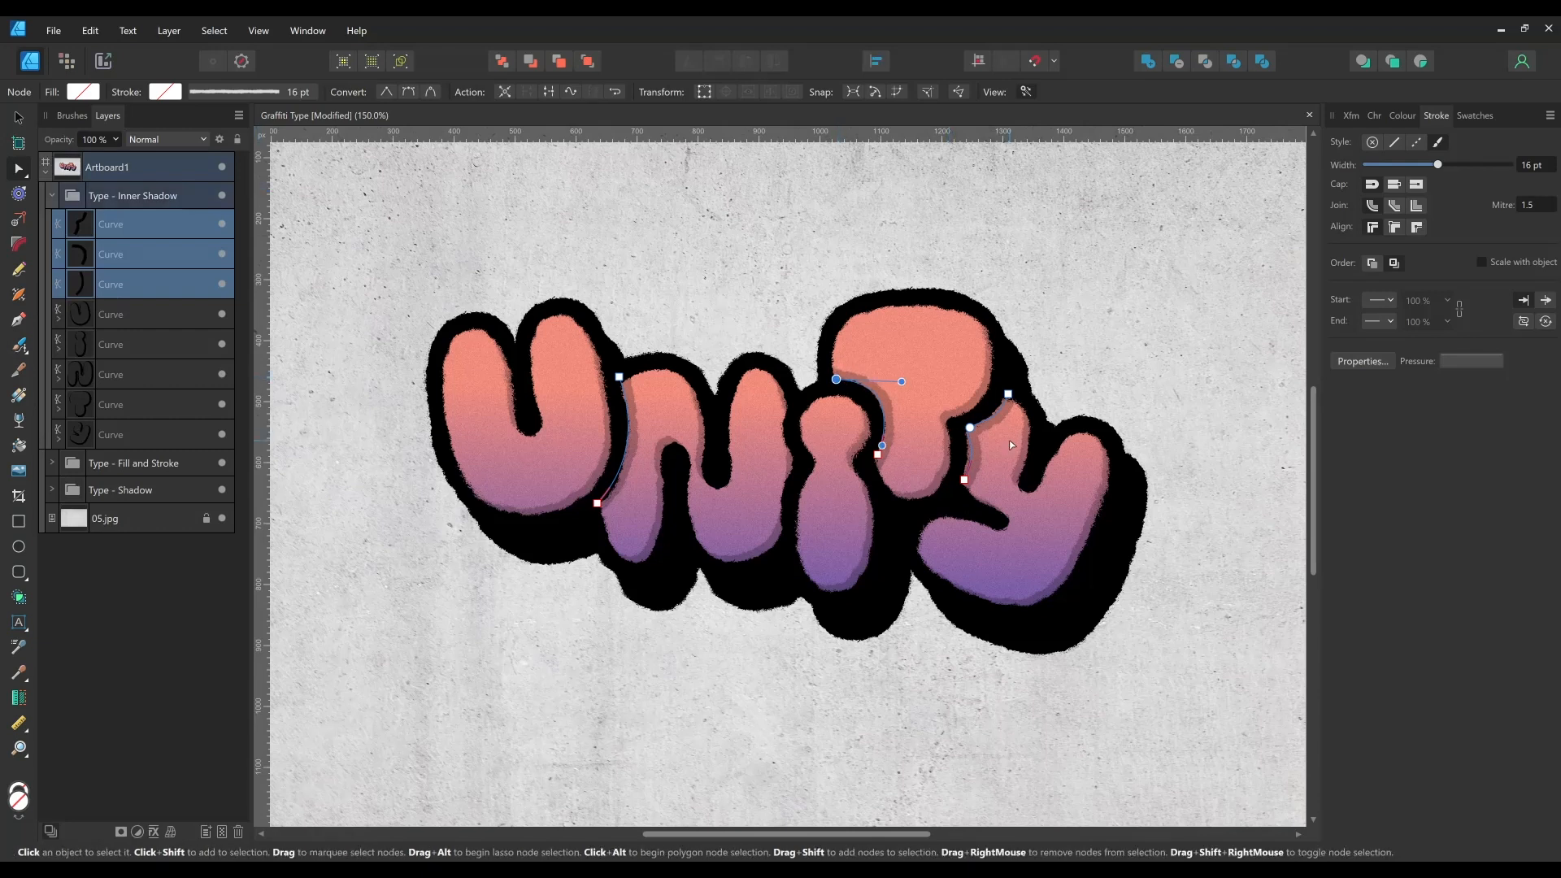
pyautogui.click(965, 480)
pyautogui.click(1009, 395)
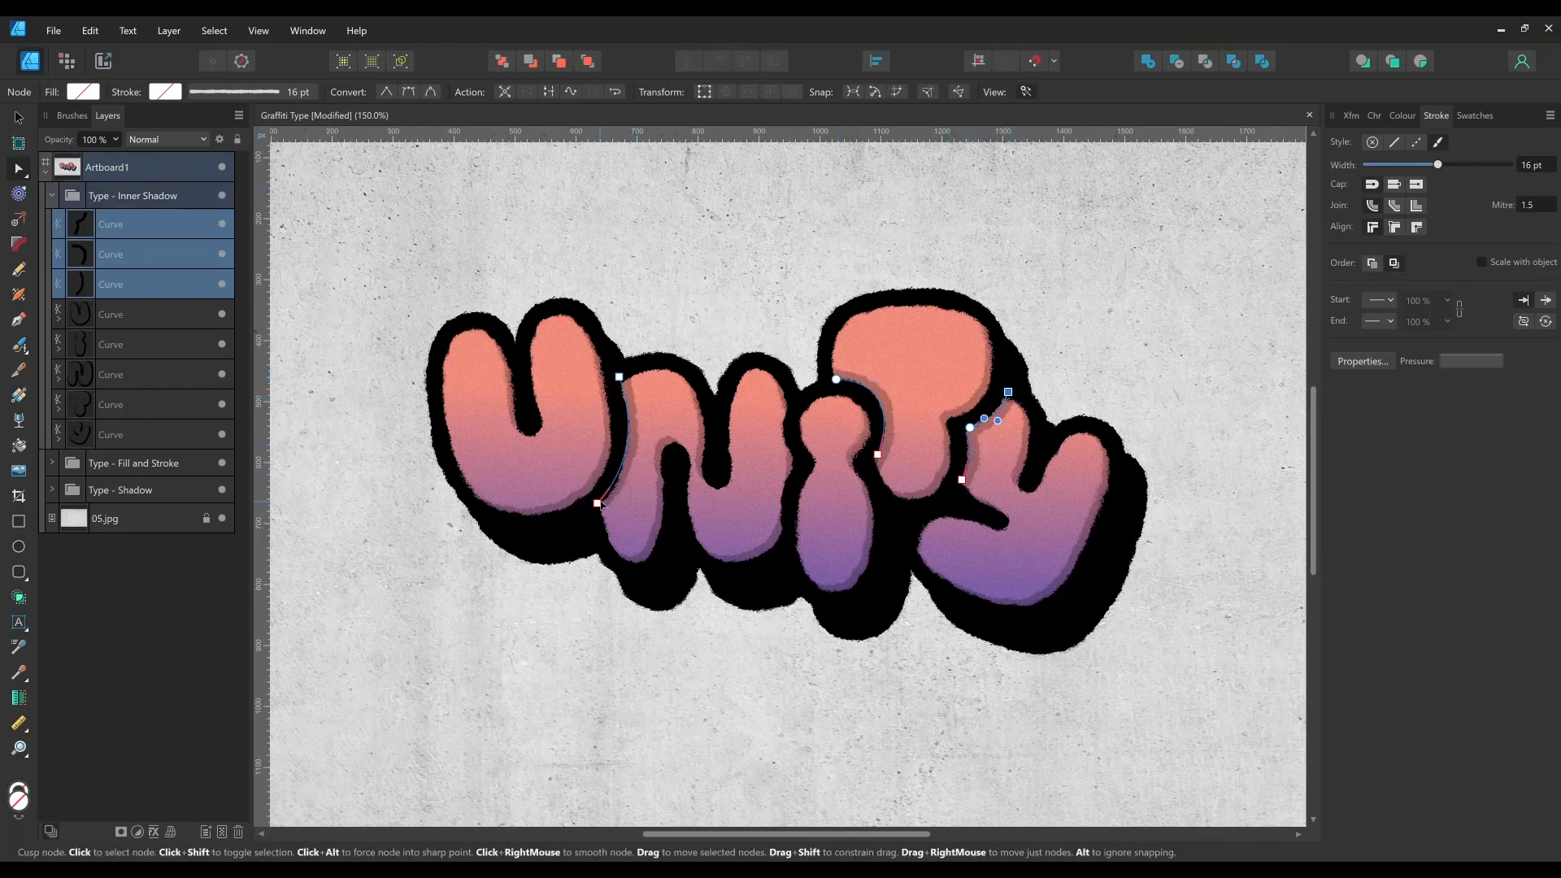
pyautogui.click(598, 505)
pyautogui.click(620, 378)
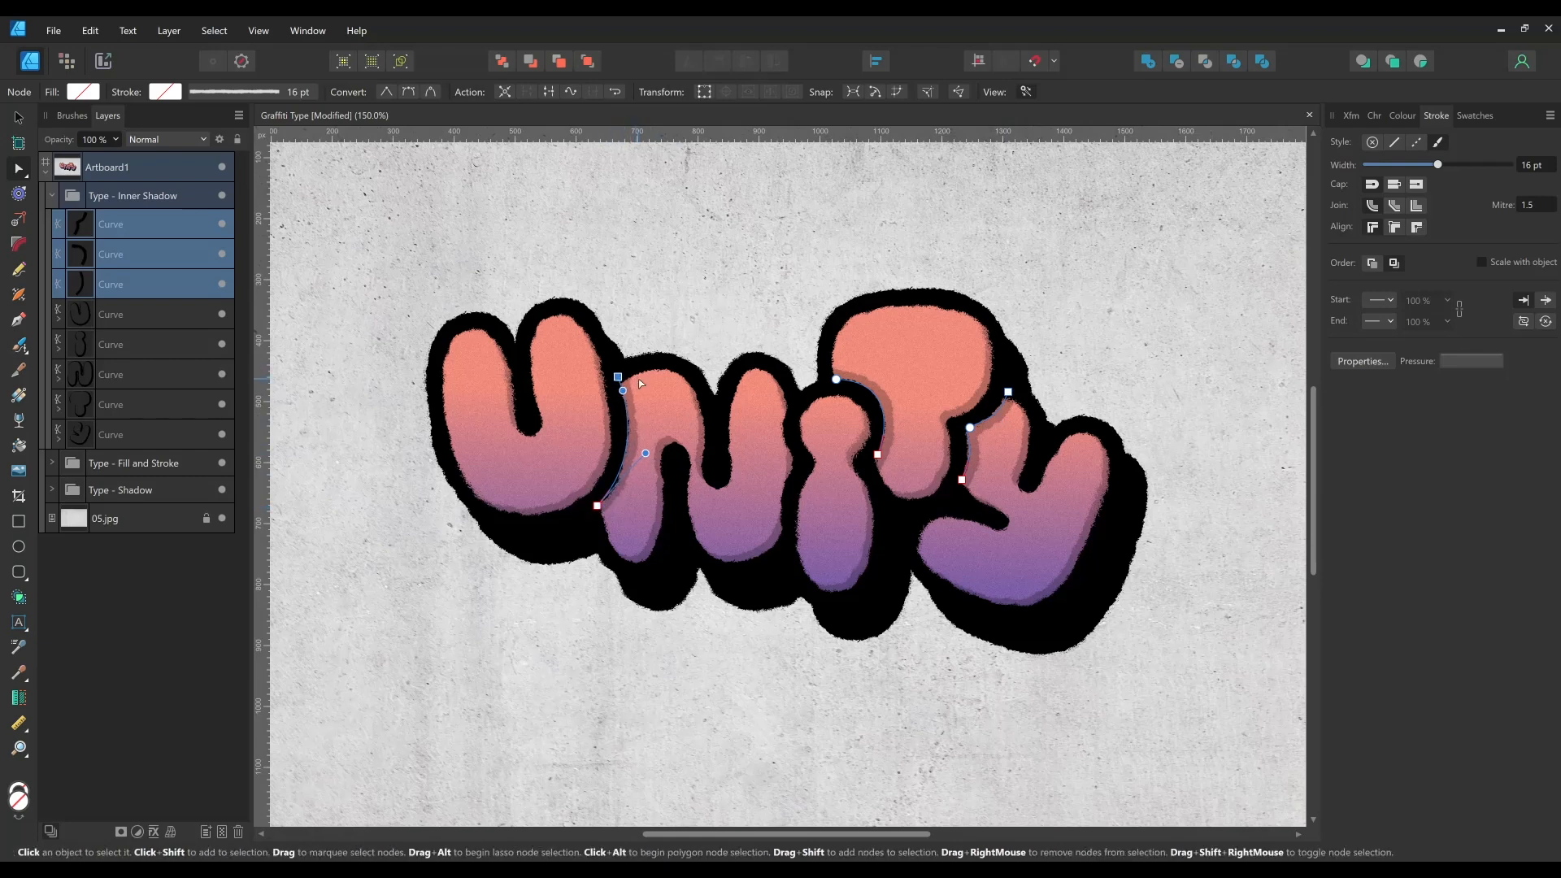
pyautogui.click(1177, 518)
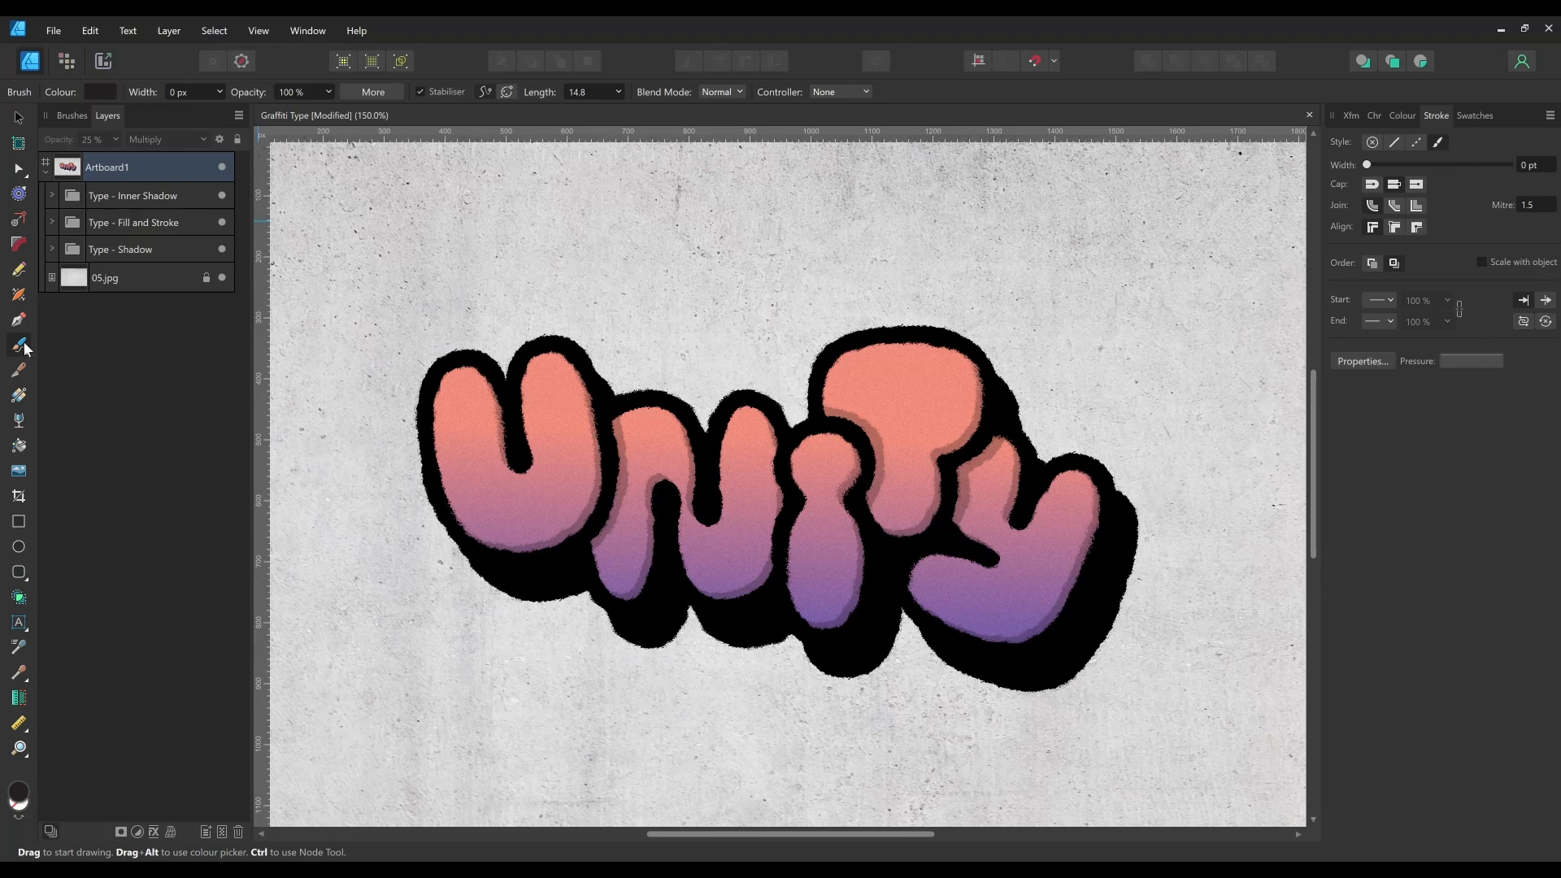
# Set up the vector brush as Spray Paint 3 - Anti-stretch with a 9.02 pt width and white stroke colour.
pyautogui.click(72, 116)
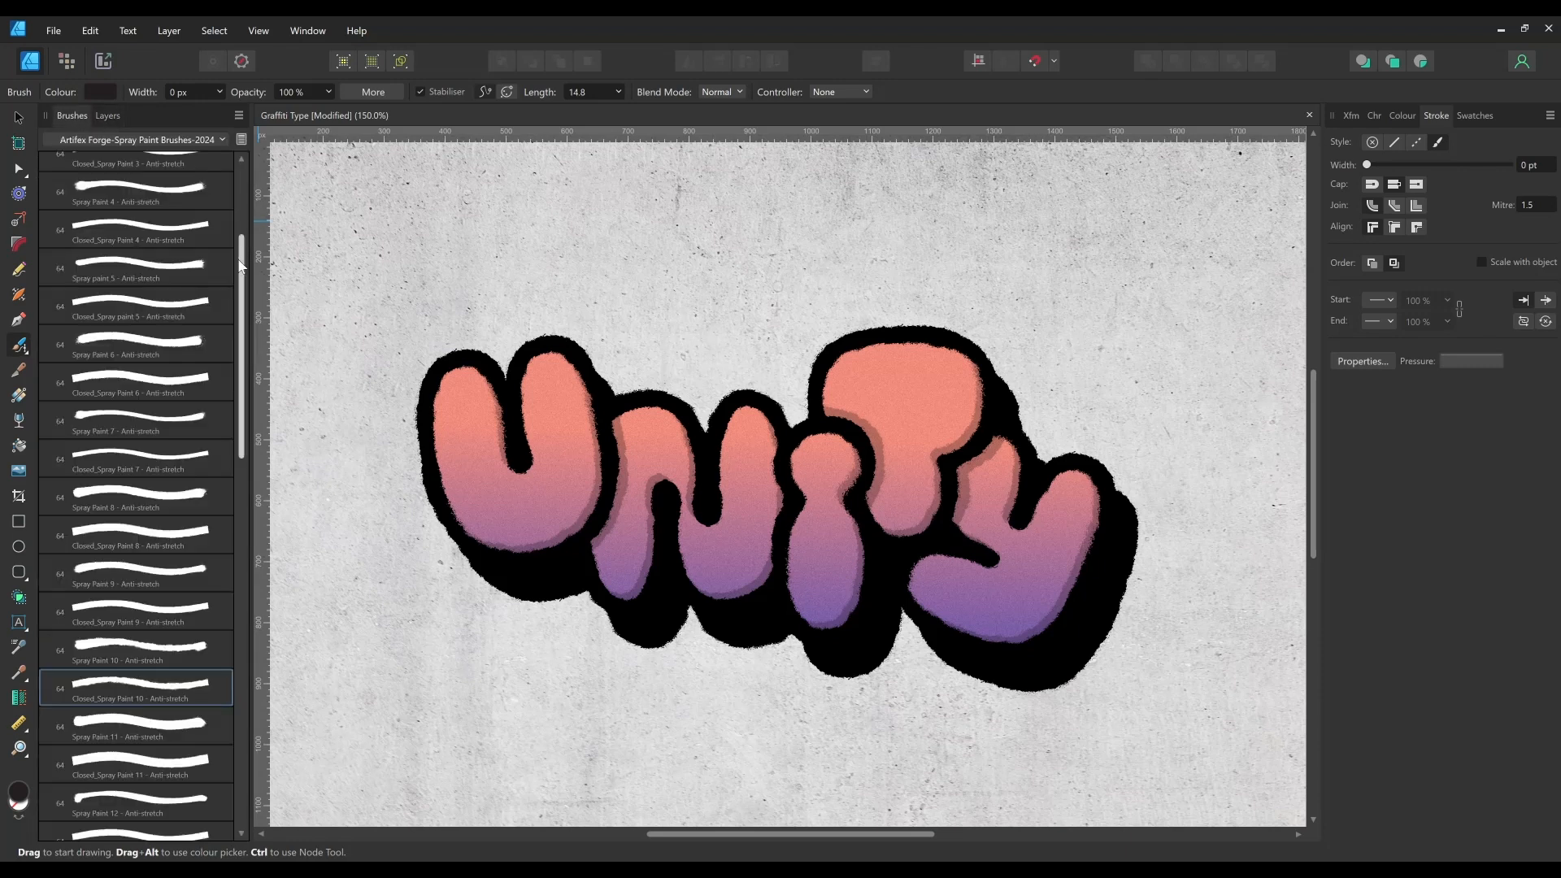
pyautogui.moveTo(241, 265); pyautogui.dragTo(243, 222)
pyautogui.click(195, 244)
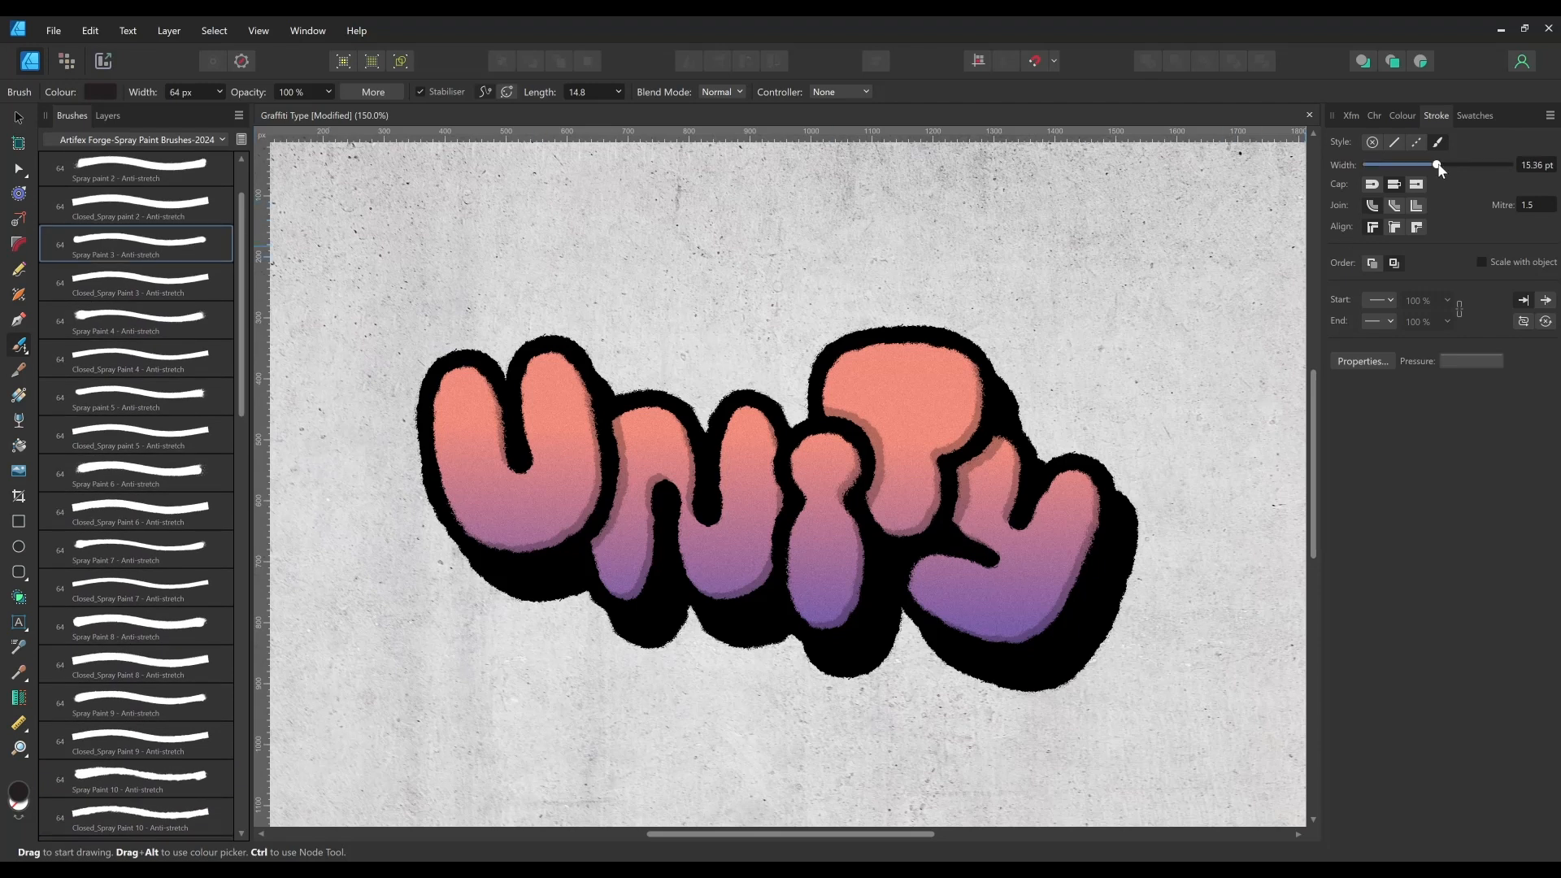
pyautogui.moveTo(1438, 168); pyautogui.dragTo(1427, 169)
pyautogui.click(1402, 116)
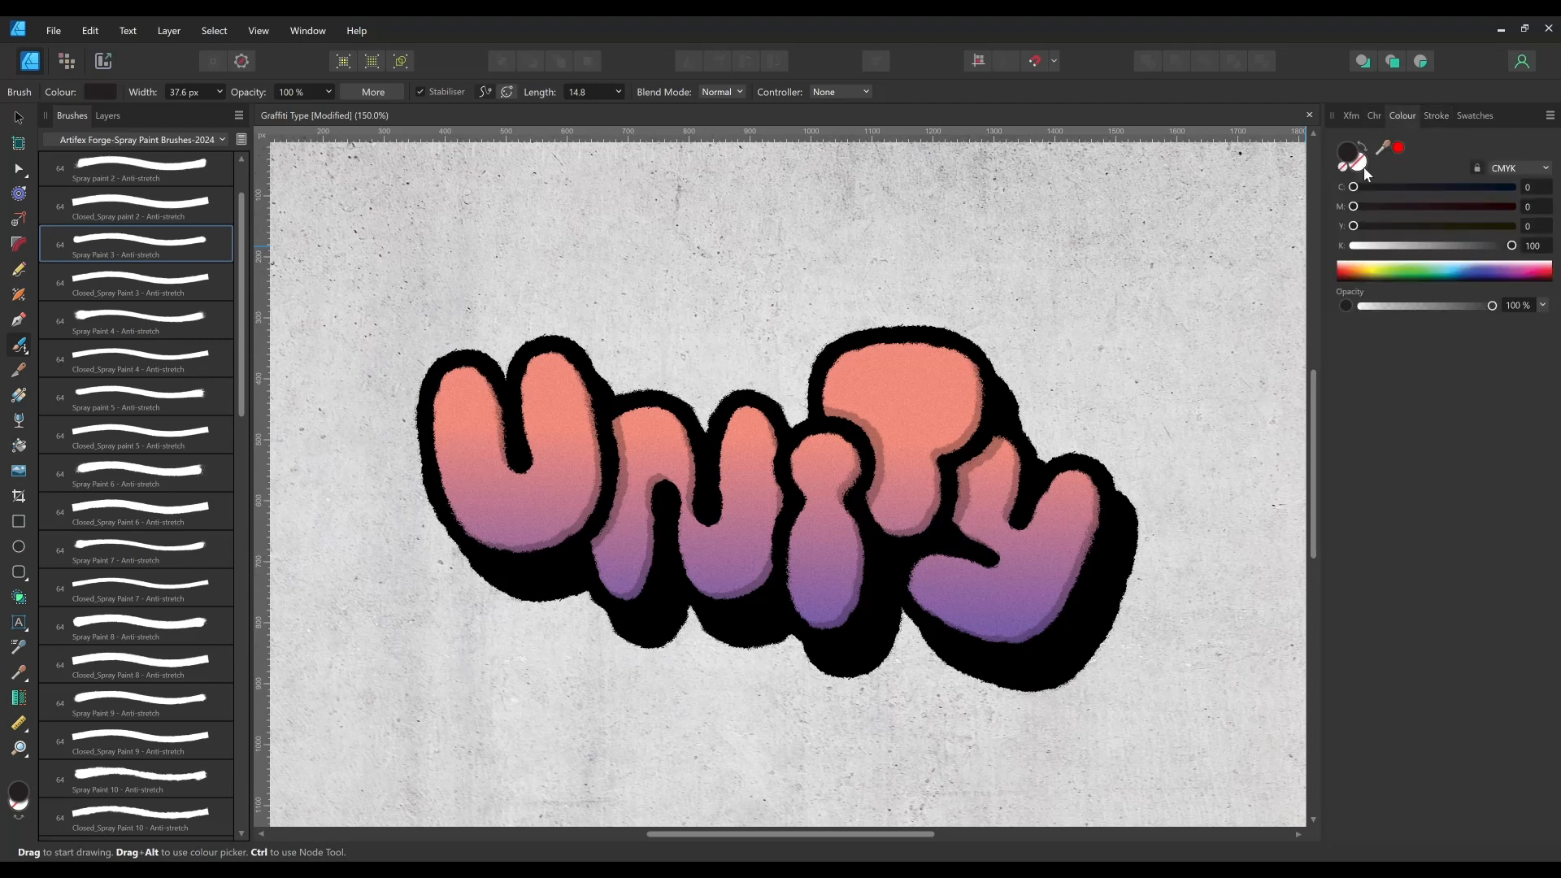
pyautogui.press('x')
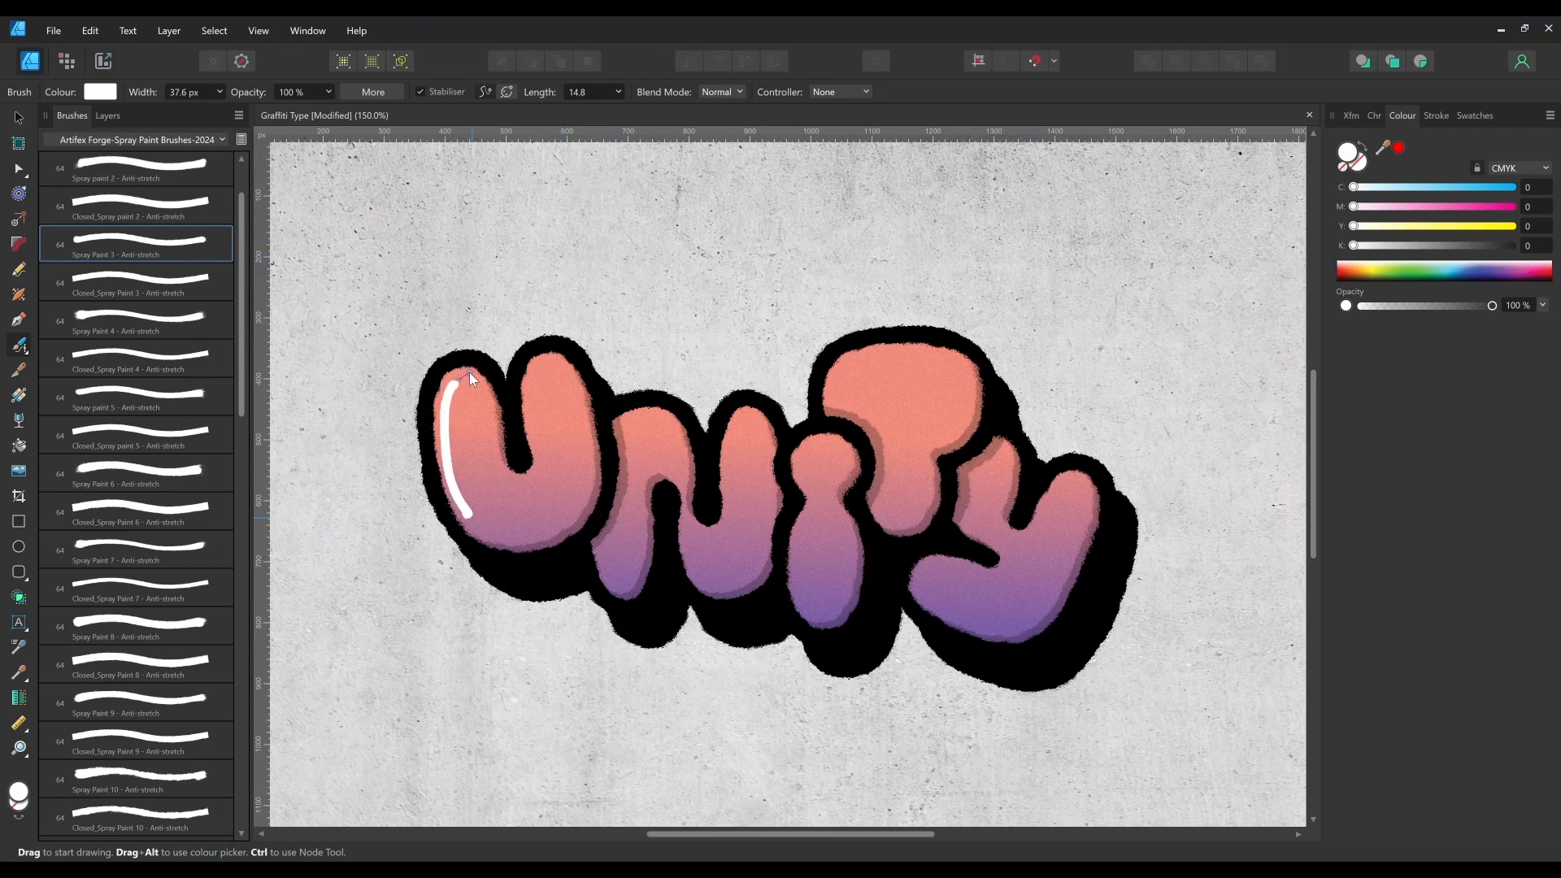
# Undo the test highlights, set the brush width to 8.03 pt and paint a white highlight along the u's left stem.
pyautogui.hotkey('ctrl', 'z')
pyautogui.click(1435, 115)
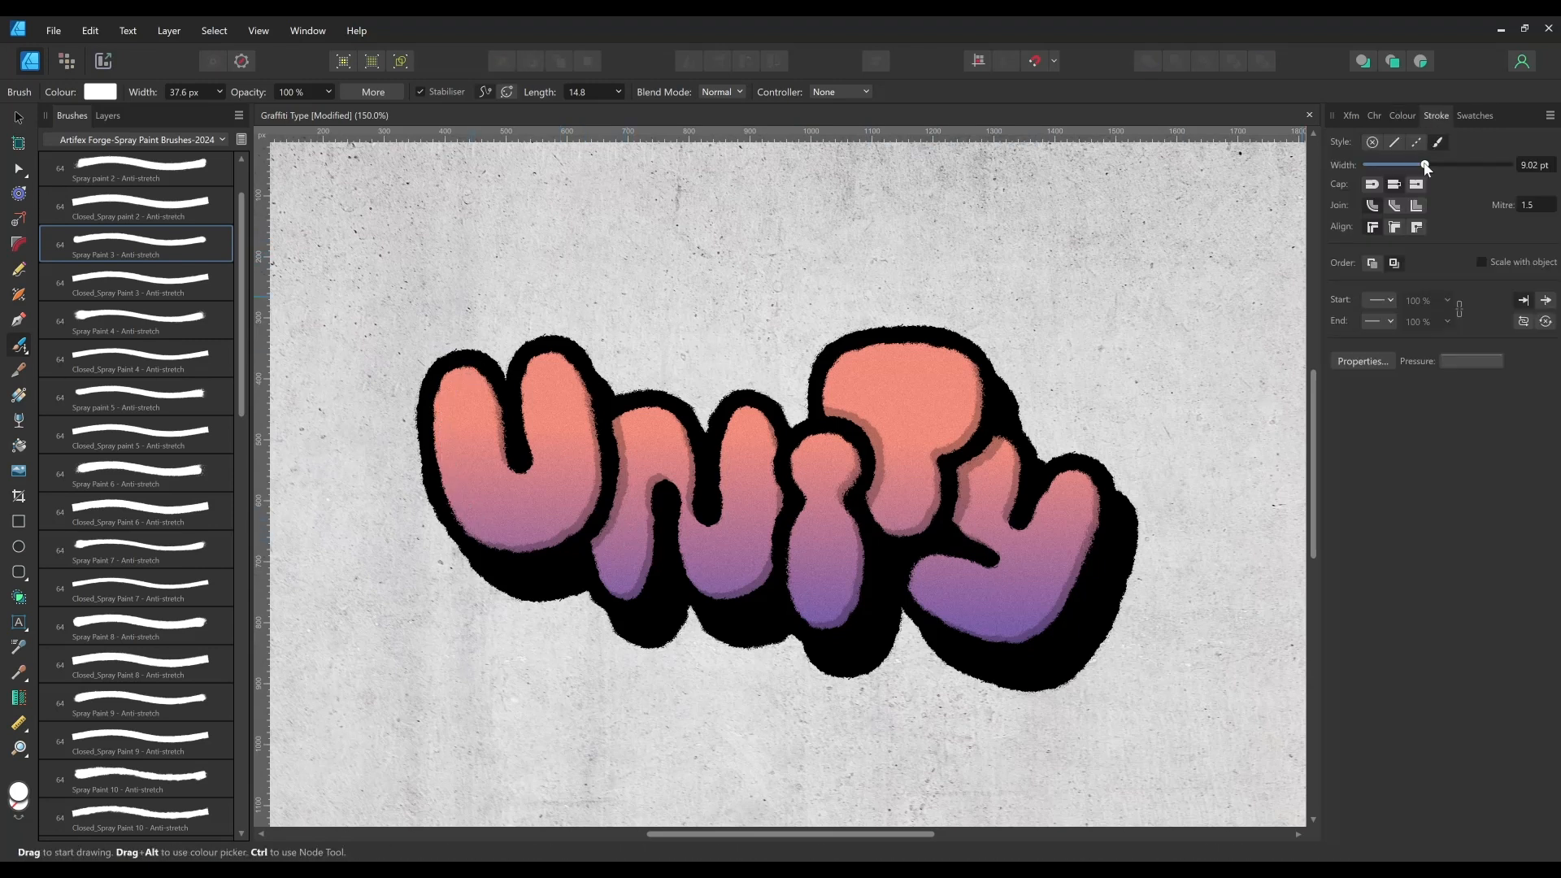
pyautogui.moveTo(1425, 167); pyautogui.dragTo(1417, 167)
pyautogui.moveTo(470, 516); pyautogui.dragTo(459, 483)
pyautogui.hotkey('ctrl', 'z')
pyautogui.moveTo(1416, 165); pyautogui.dragTo(1422, 165)
pyautogui.moveTo(466, 508)
pyautogui.mouseDown()
pyautogui.moveTo(445, 416)
pyautogui.moveTo(467, 368)
pyautogui.mouseUp()
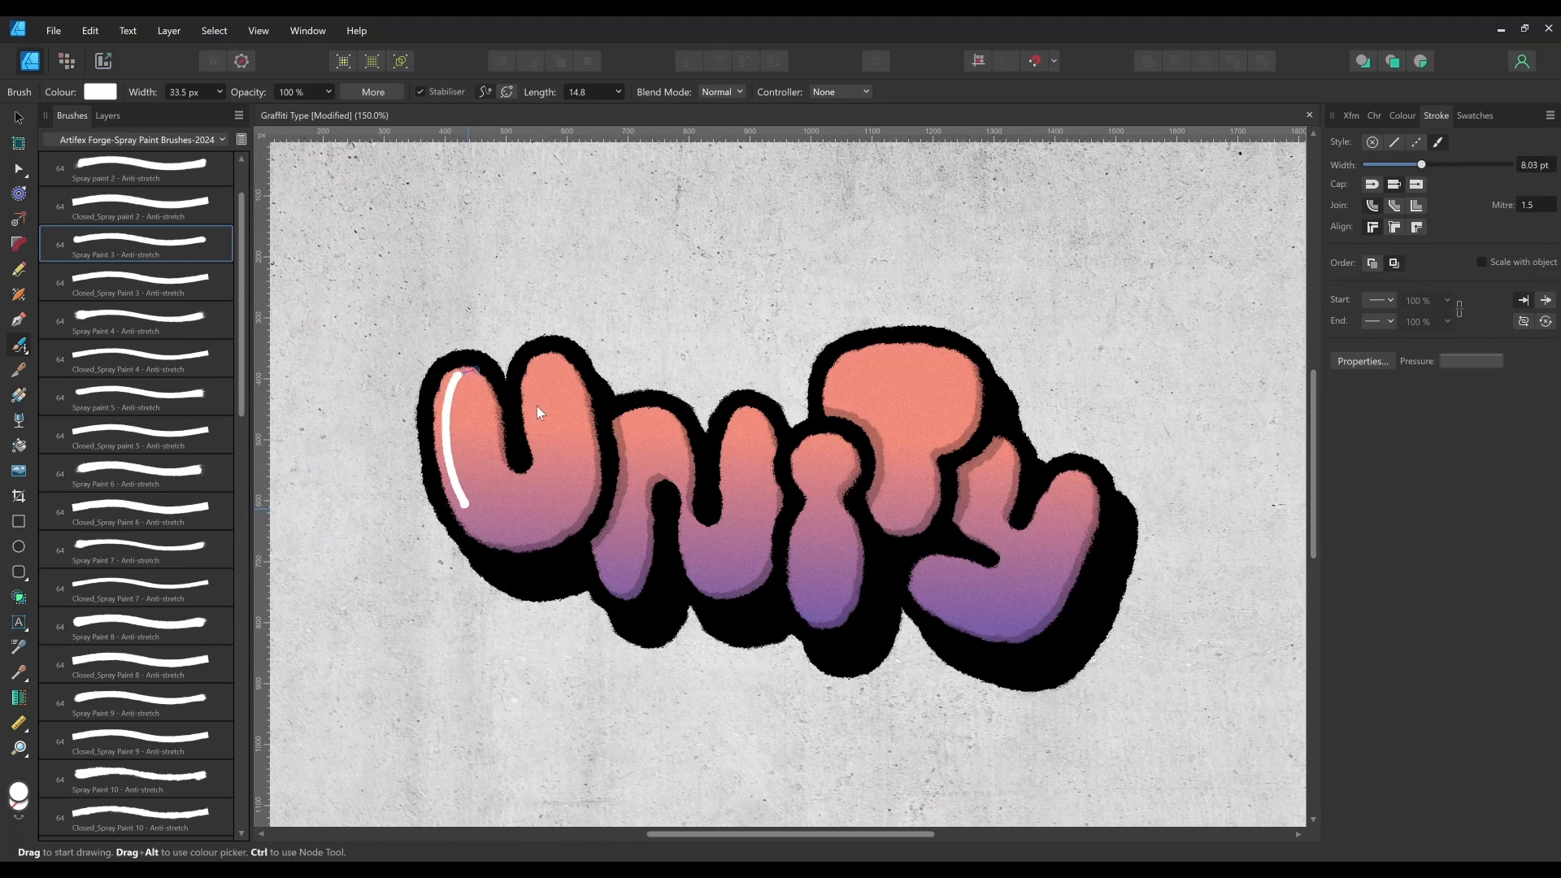
# Paint white highlight strokes on the u's right stem and along the upper-left edges of the n, i, t and y.
pyautogui.moveTo(541, 447); pyautogui.dragTo(548, 365)
pyautogui.moveTo(623, 426); pyautogui.dragTo(657, 424)
pyautogui.moveTo(615, 578); pyautogui.dragTo(604, 548)
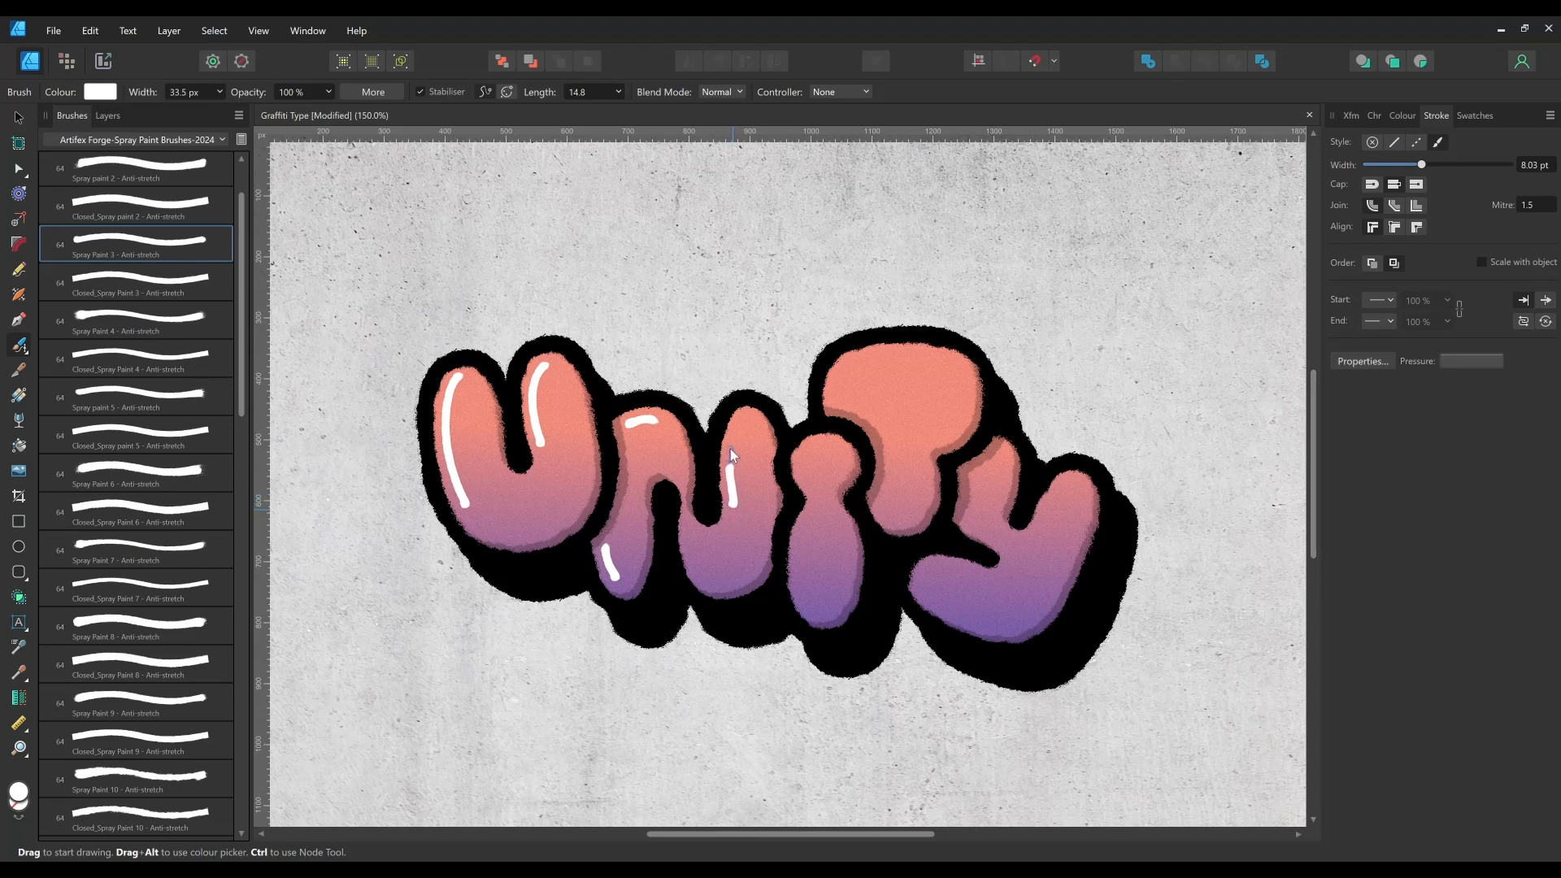
pyautogui.moveTo(762, 410); pyautogui.dragTo(763, 409)
pyautogui.moveTo(805, 598); pyautogui.dragTo(800, 557)
pyautogui.moveTo(811, 462)
pyautogui.mouseDown()
pyautogui.moveTo(812, 484)
pyautogui.moveTo(841, 442)
pyautogui.mouseUp()
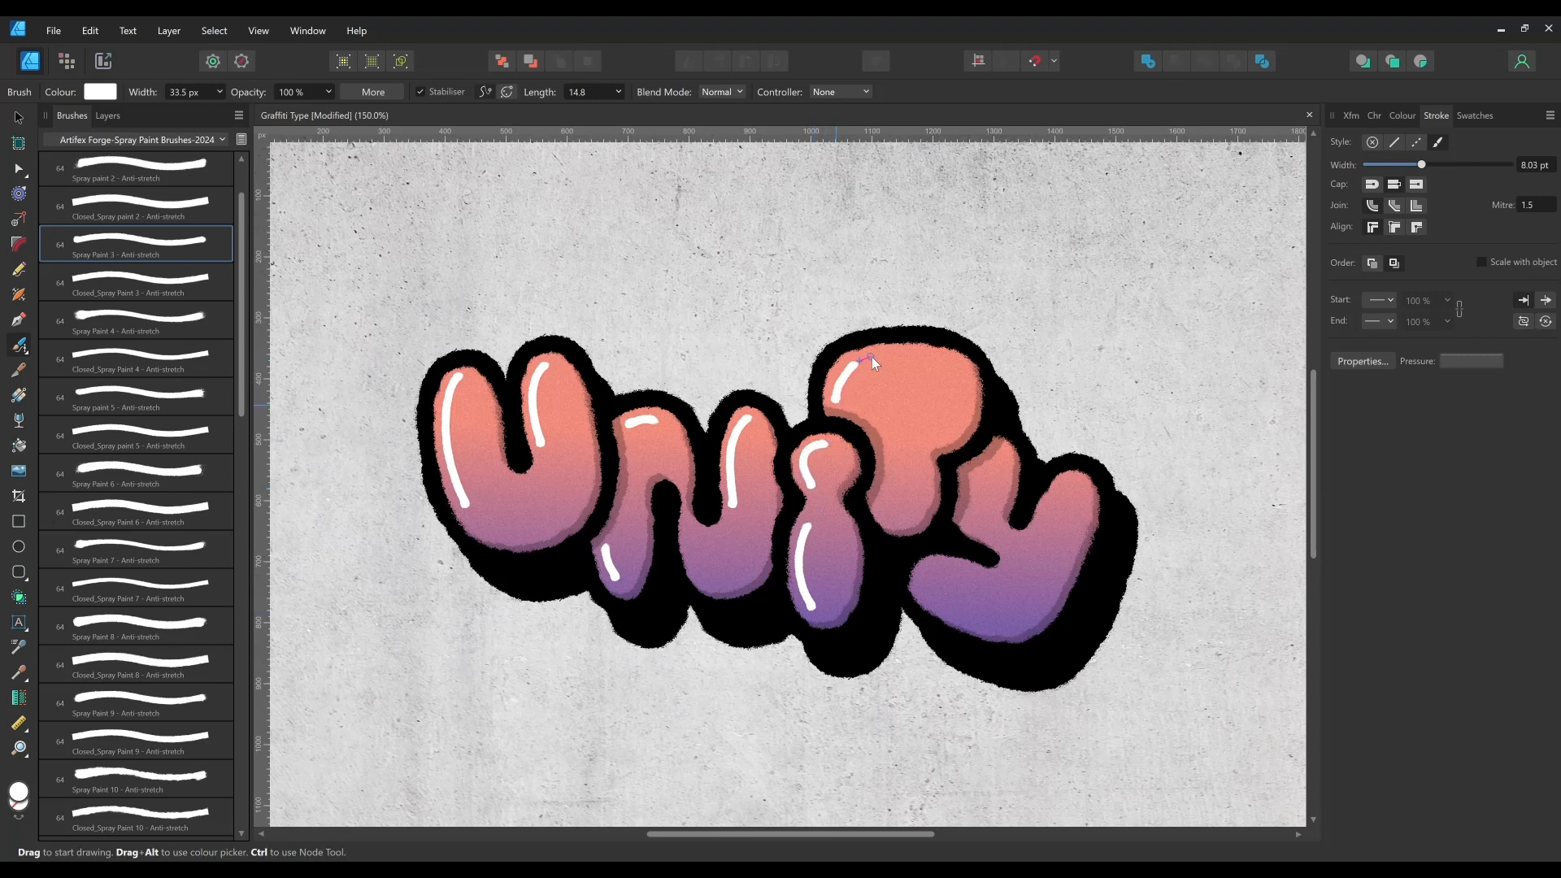
pyautogui.moveTo(1007, 475); pyautogui.dragTo(1064, 510)
pyautogui.moveTo(1092, 488); pyautogui.dragTo(1092, 487)
pyautogui.moveTo(923, 579); pyautogui.dragTo(990, 589)
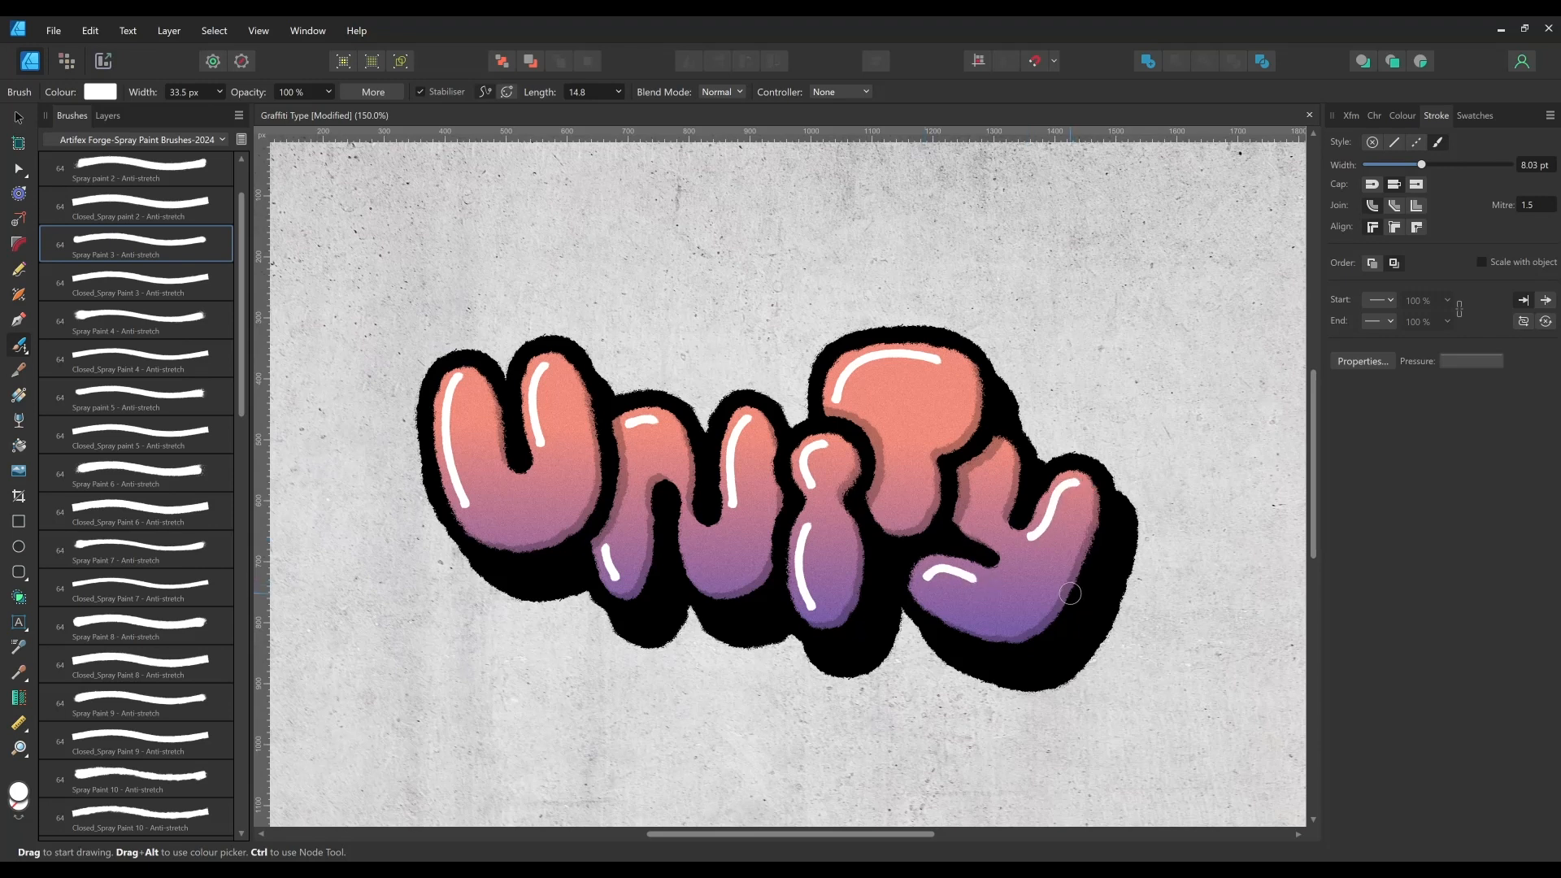
# Refine the curve of the white highlight on the t with the Node tool.
pyautogui.click(26, 174)
pyautogui.click(956, 568)
pyautogui.hotkey('ctrl', 'z')
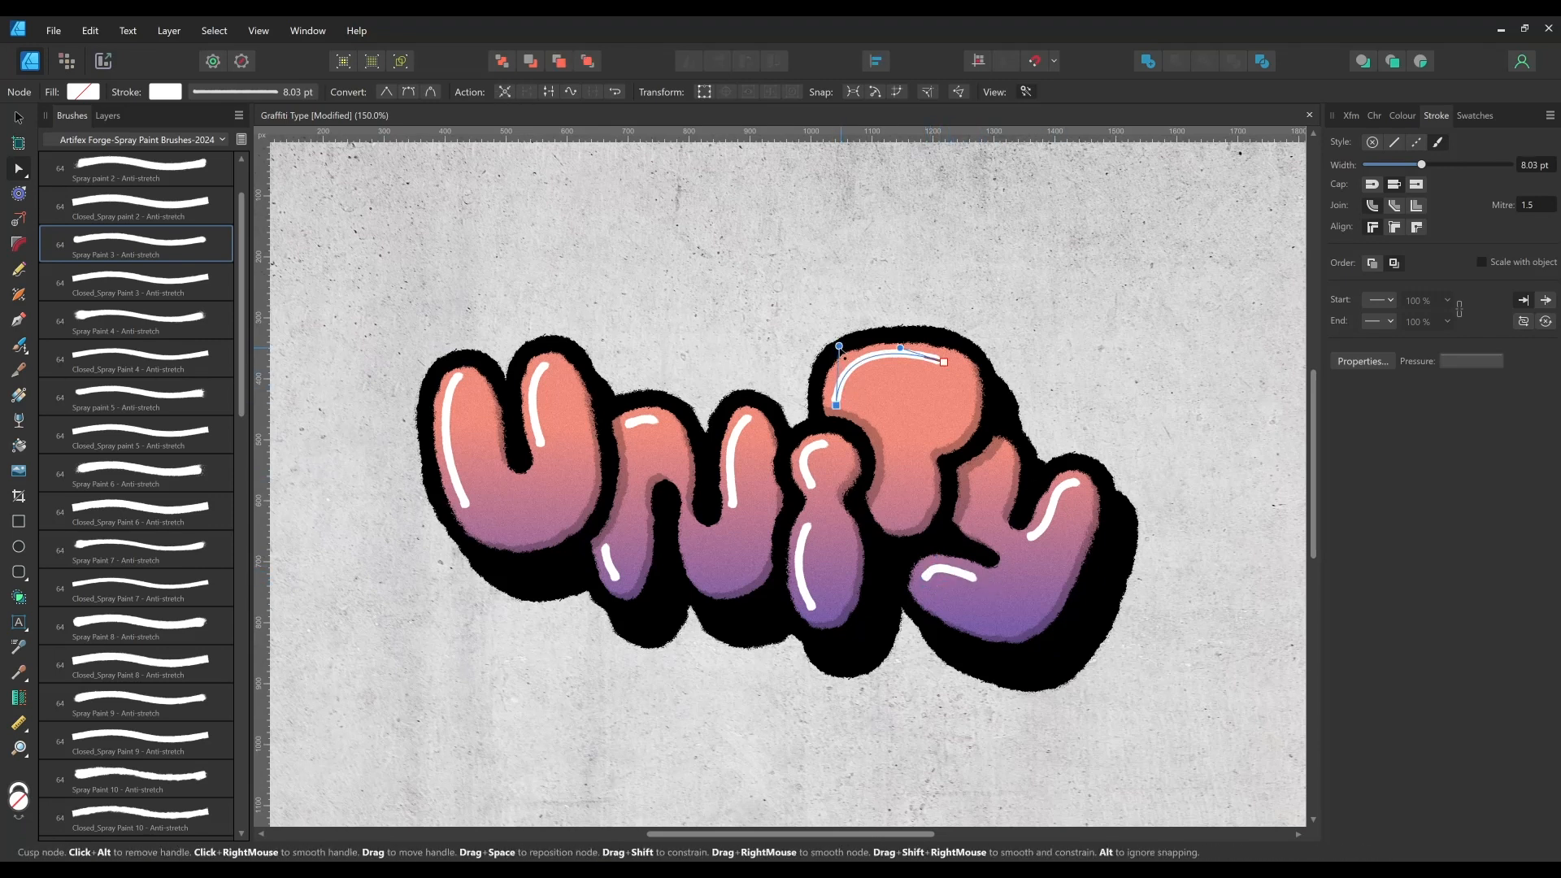
pyautogui.click(841, 392)
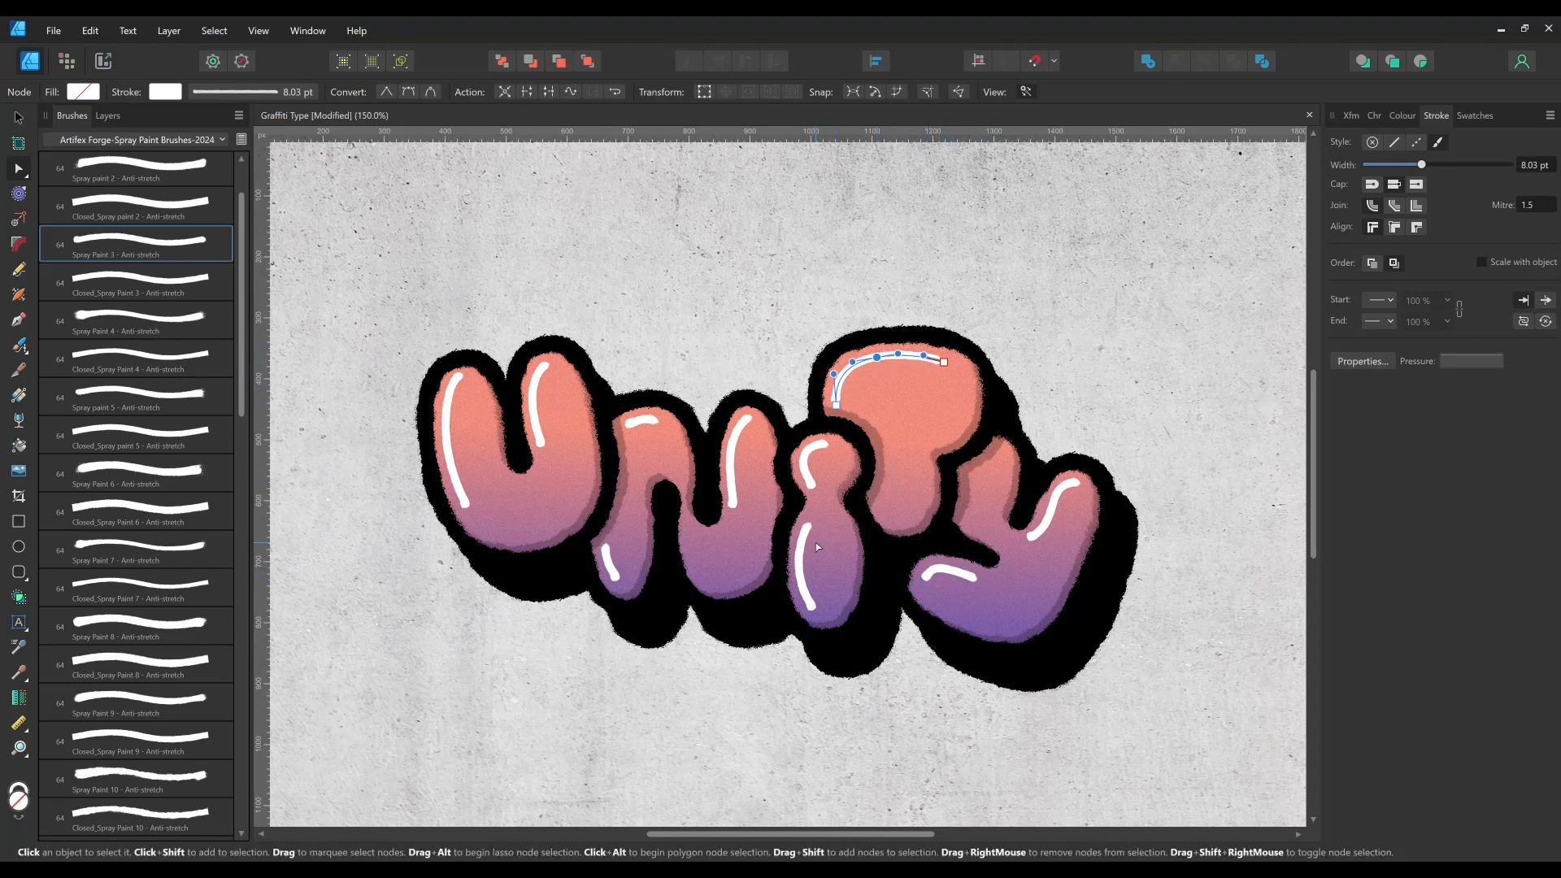
# Adjust the nodes of the white highlights on the i's head and on both stems of the u.
pyautogui.click(539, 382)
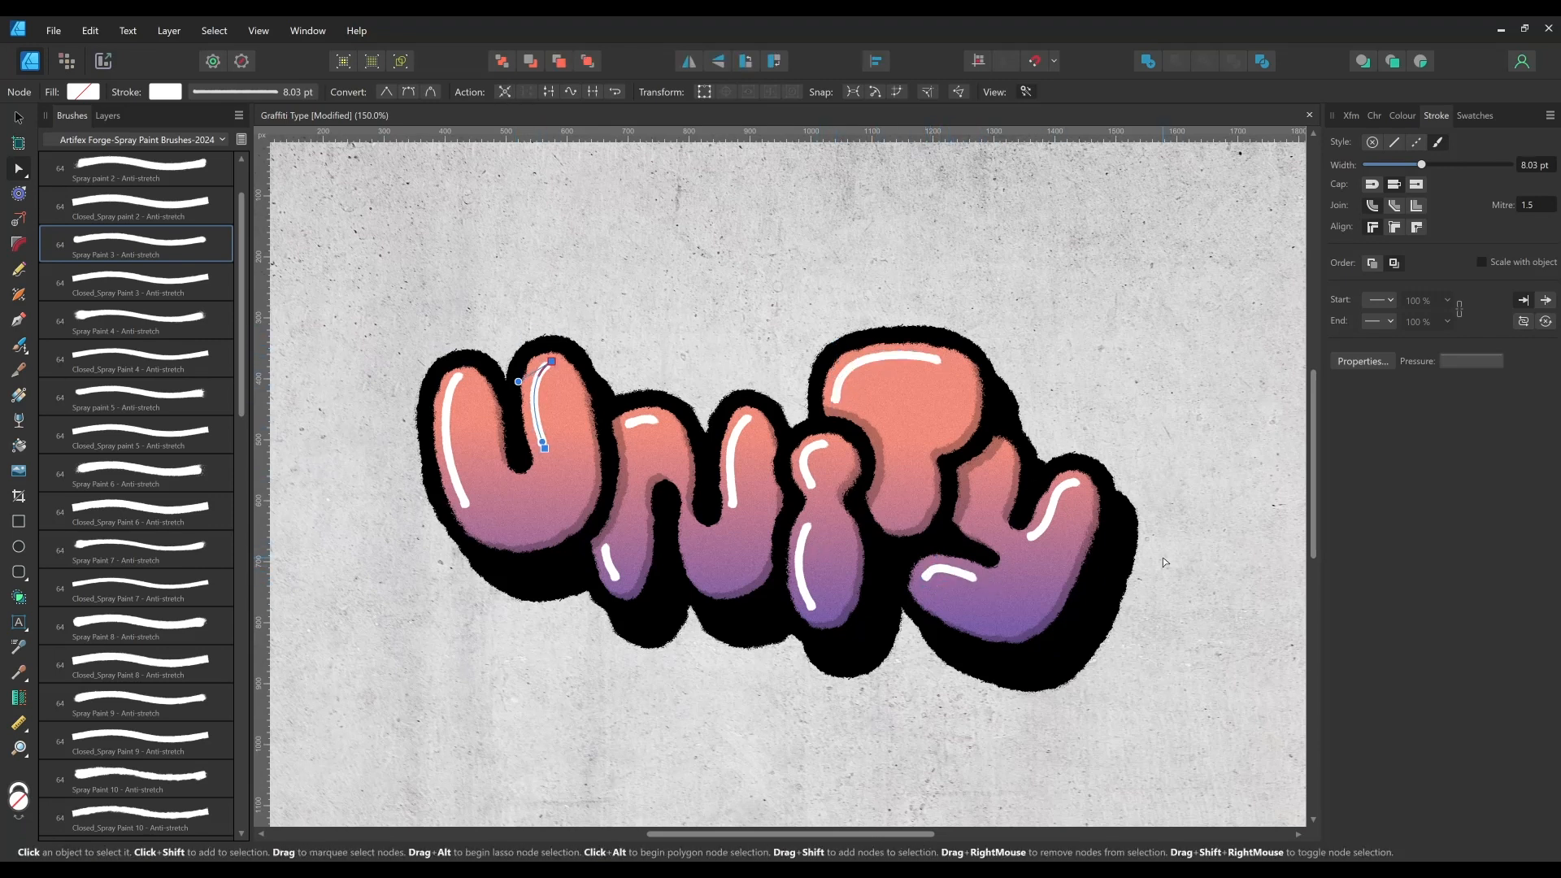
pyautogui.click(830, 444)
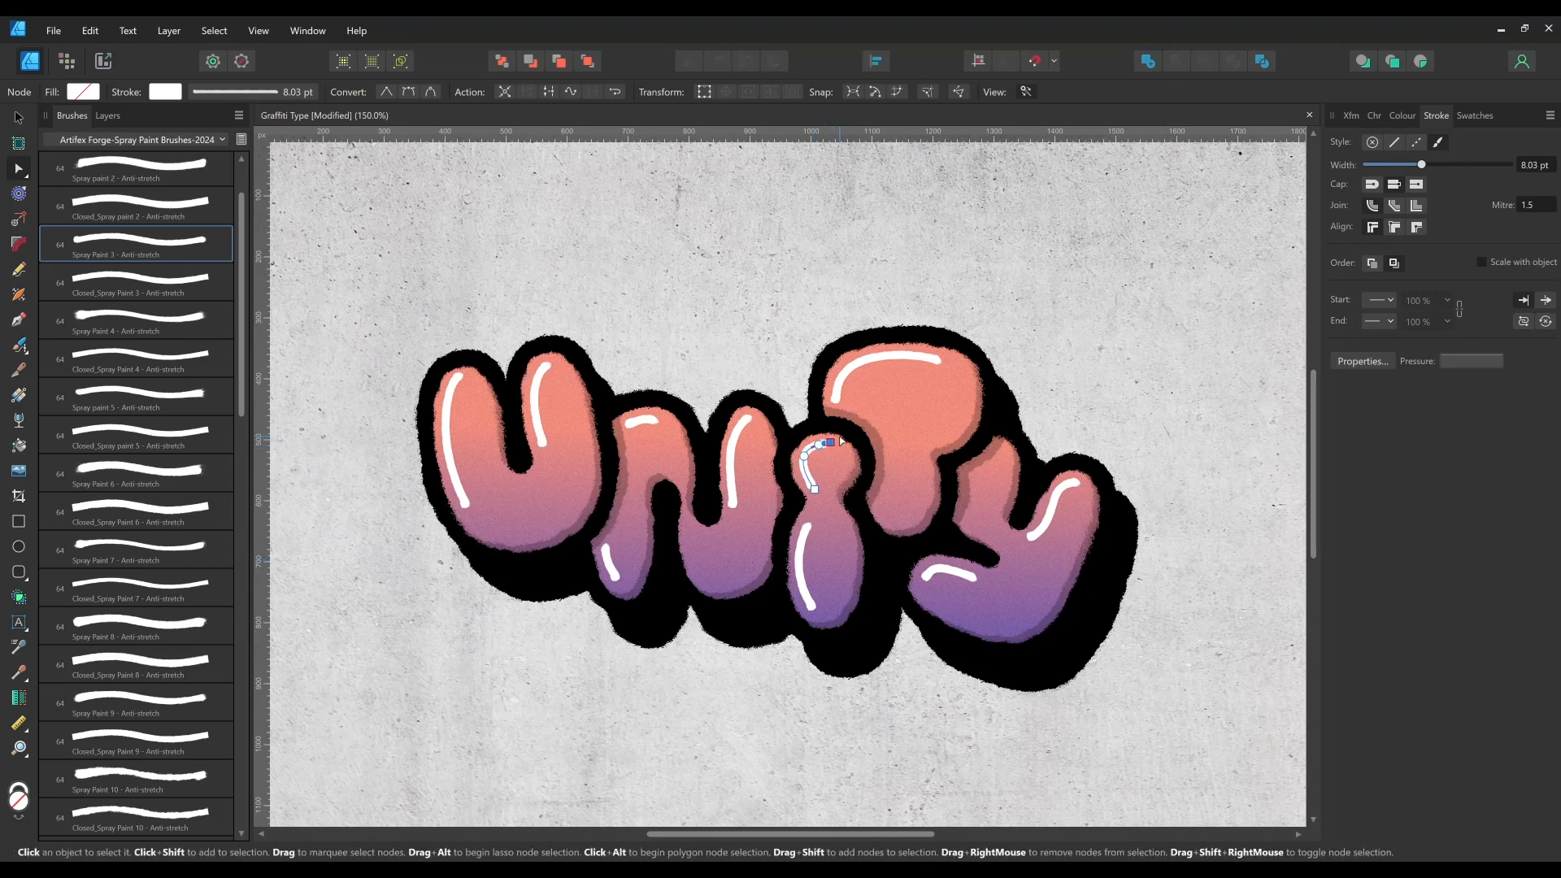
pyautogui.click(1156, 424)
pyautogui.click(450, 392)
pyautogui.moveTo(465, 373); pyautogui.dragTo(461, 378)
pyautogui.click(544, 368)
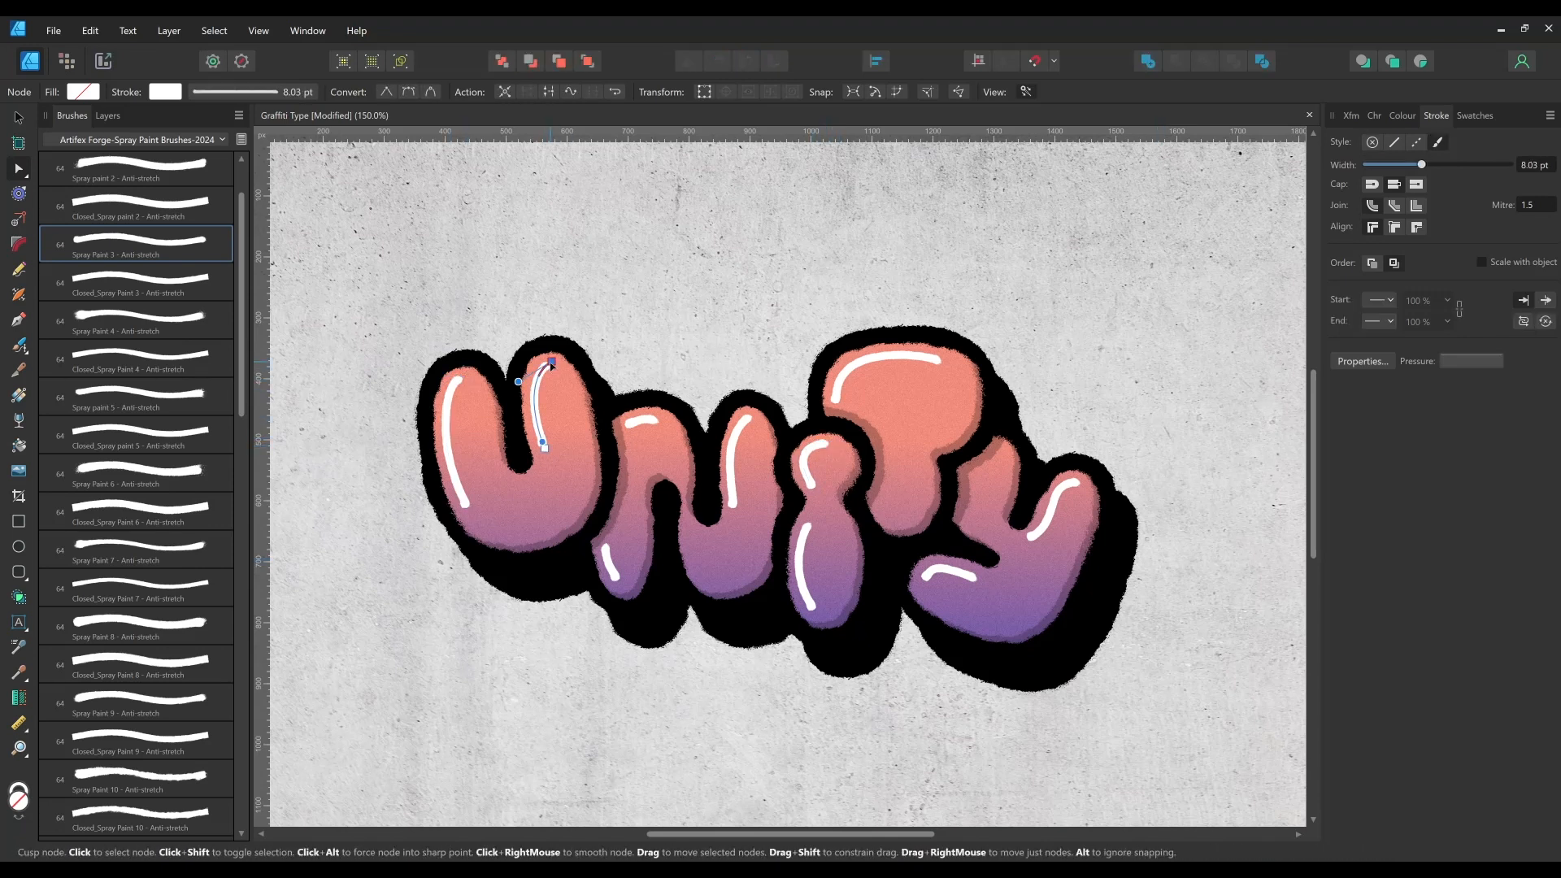
pyautogui.click(553, 363)
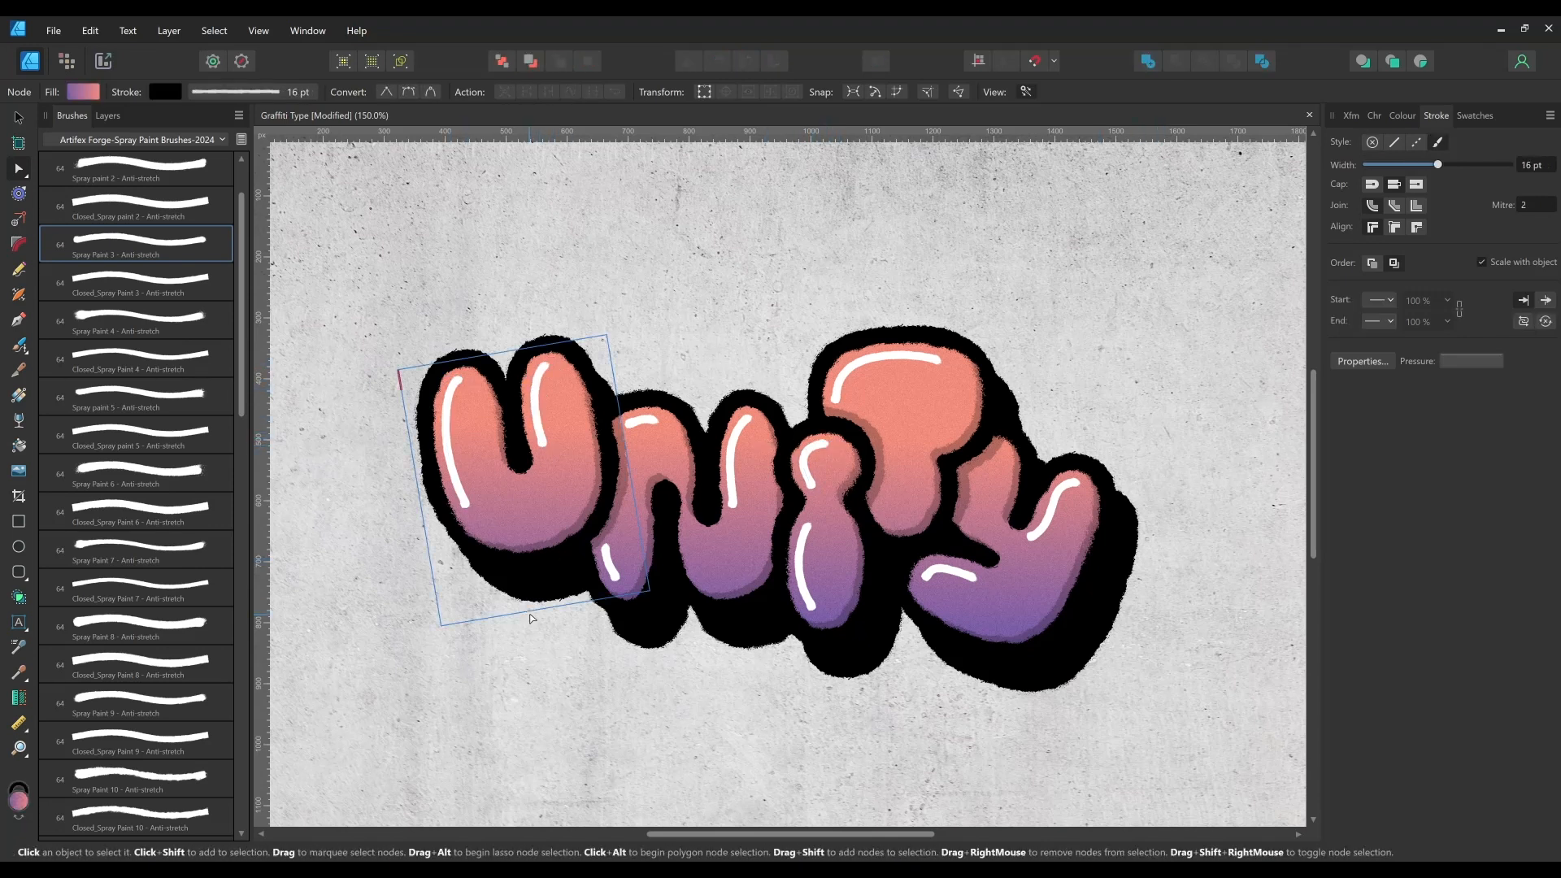
# Group all the white highlight curves and name the group Highlights.
pyautogui.click(107, 115)
pyautogui.keyDown('shift'); pyautogui.click(158, 468); pyautogui.keyUp('shift')
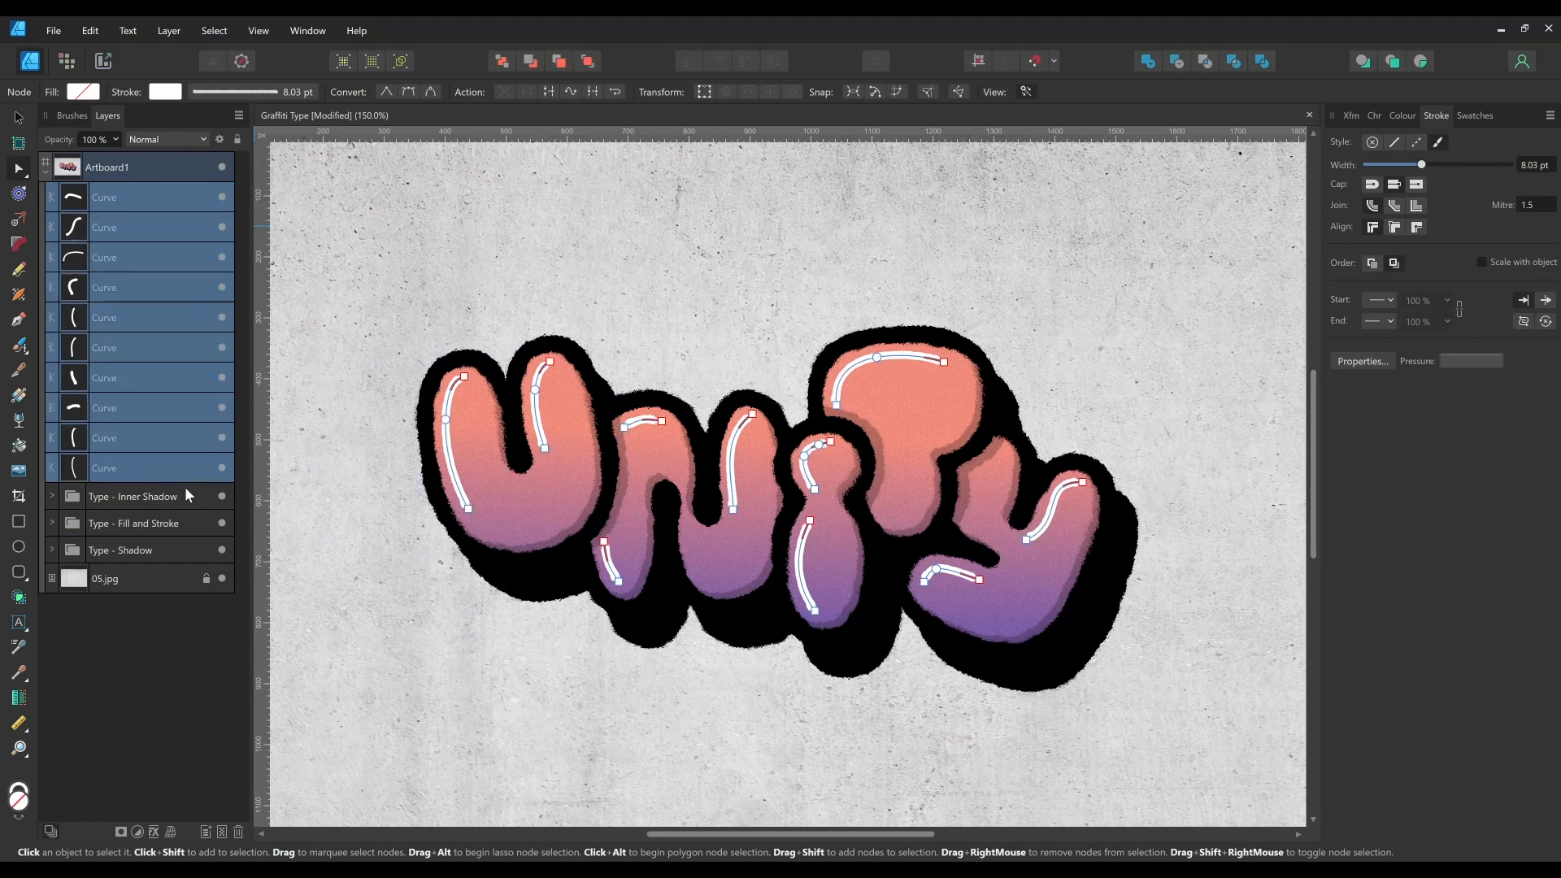
pyautogui.hotkey('ctrl', 'g')
pyautogui.doubleClick(119, 196)
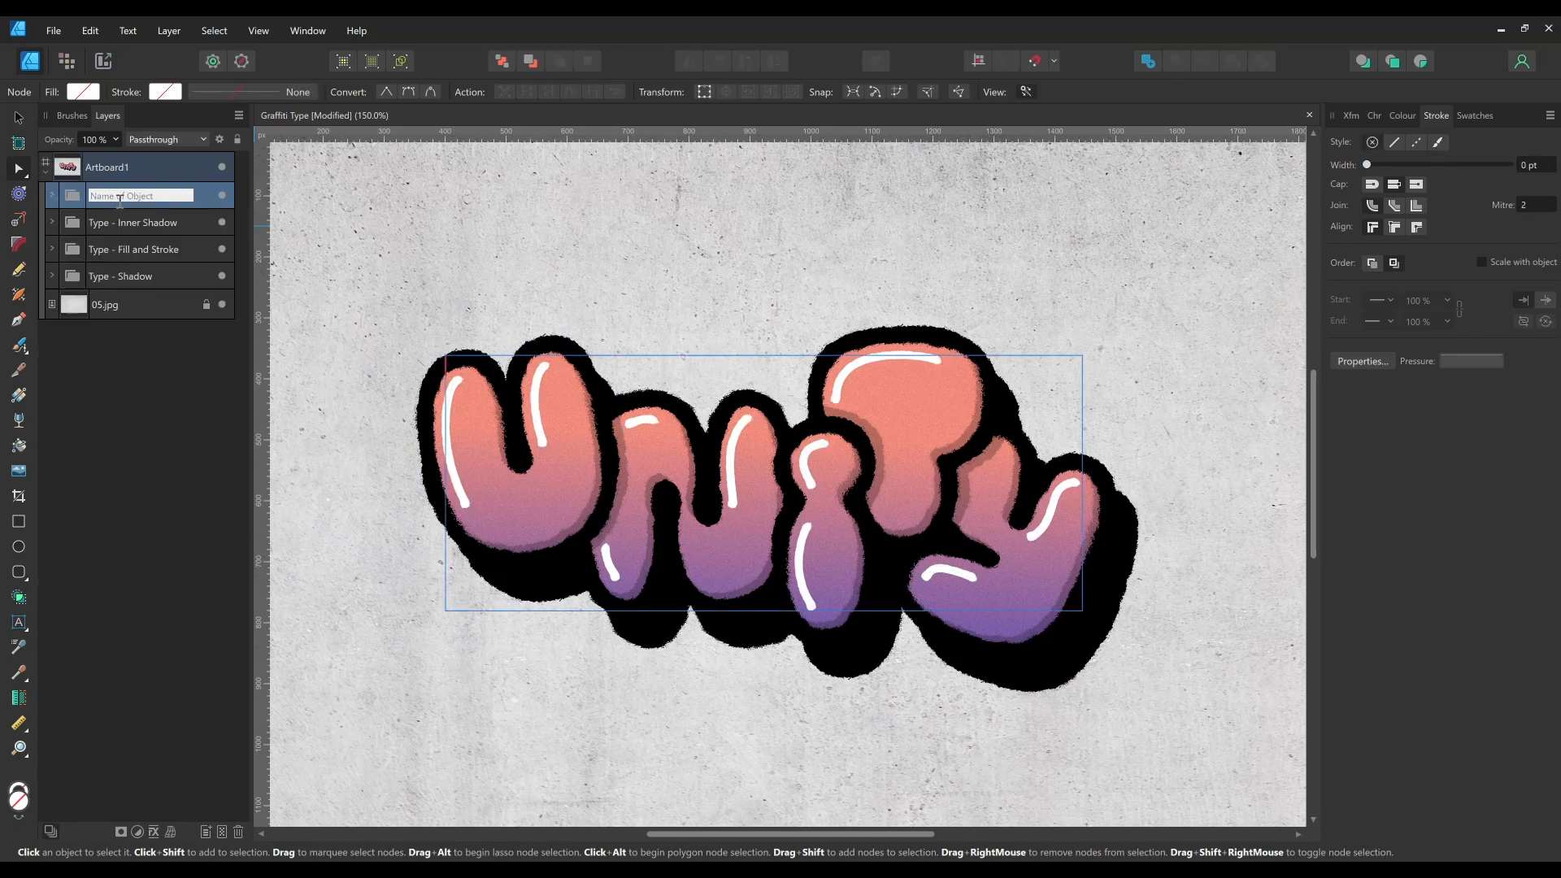
pyautogui.write('Highlights')
pyautogui.press('Return')
# Draw a very short horizontal line inside the Highlights group near the top of the u's left stem with the Pen tool.
pyautogui.click(52, 195)
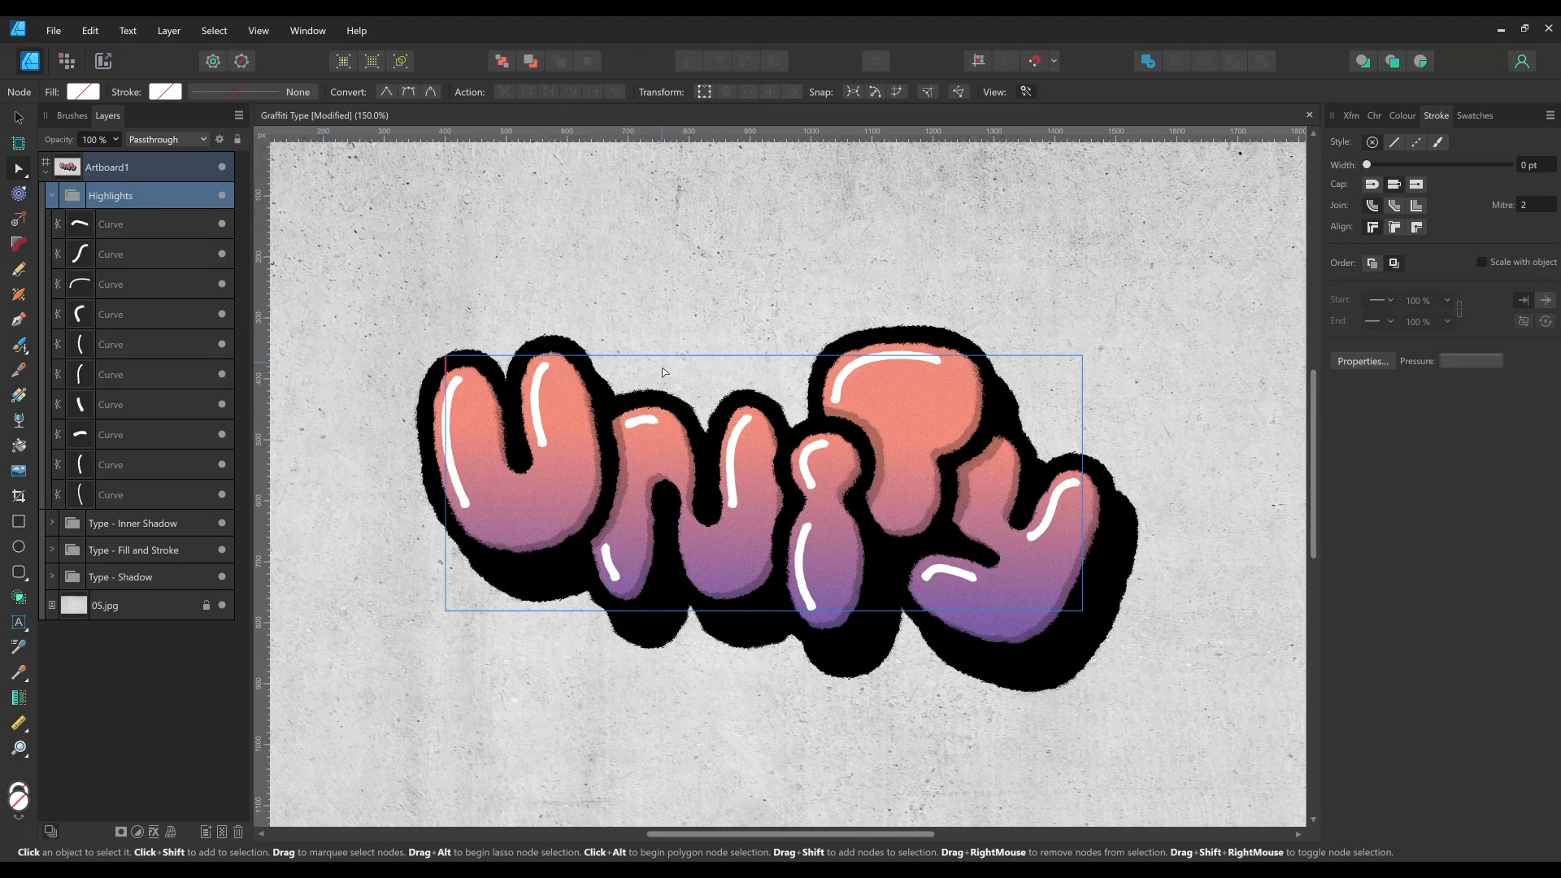
pyautogui.click(619, 331)
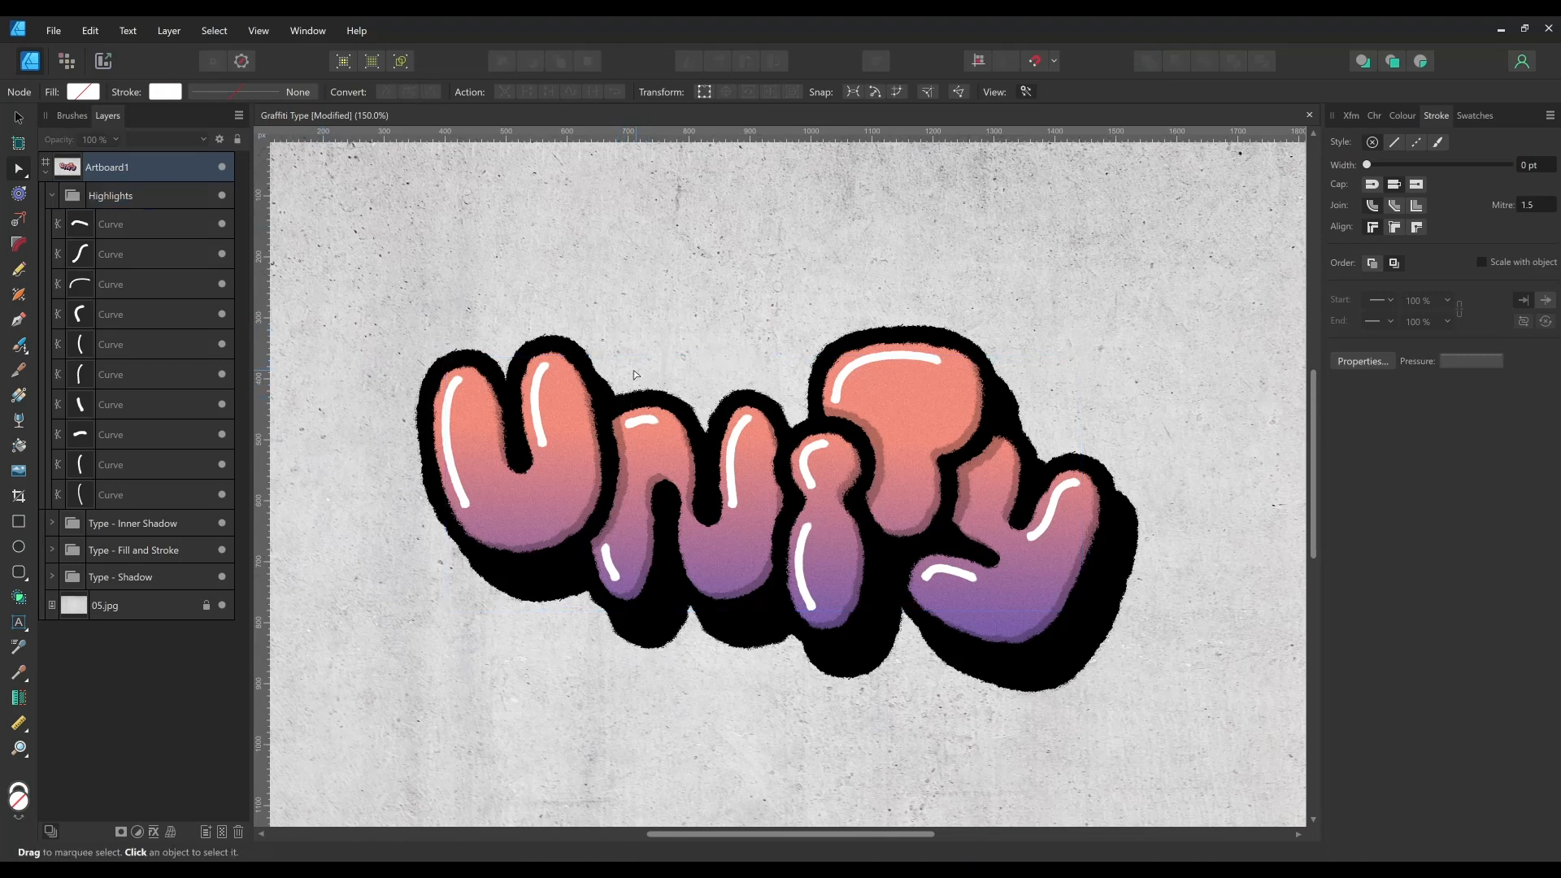
pyautogui.press('p')
pyautogui.click(159, 226)
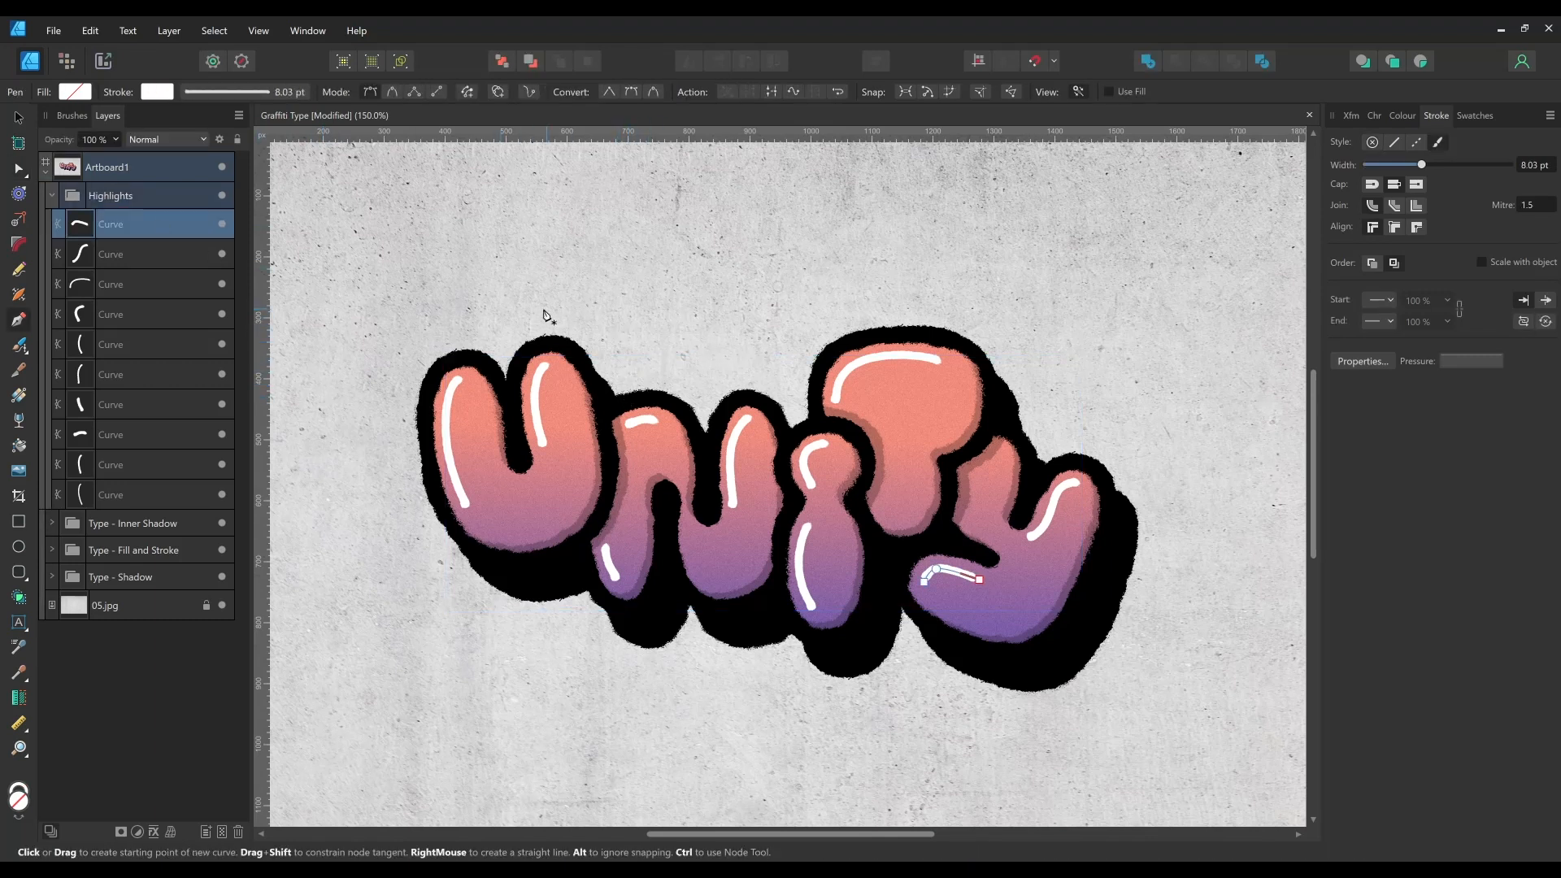
pyautogui.click(466, 395)
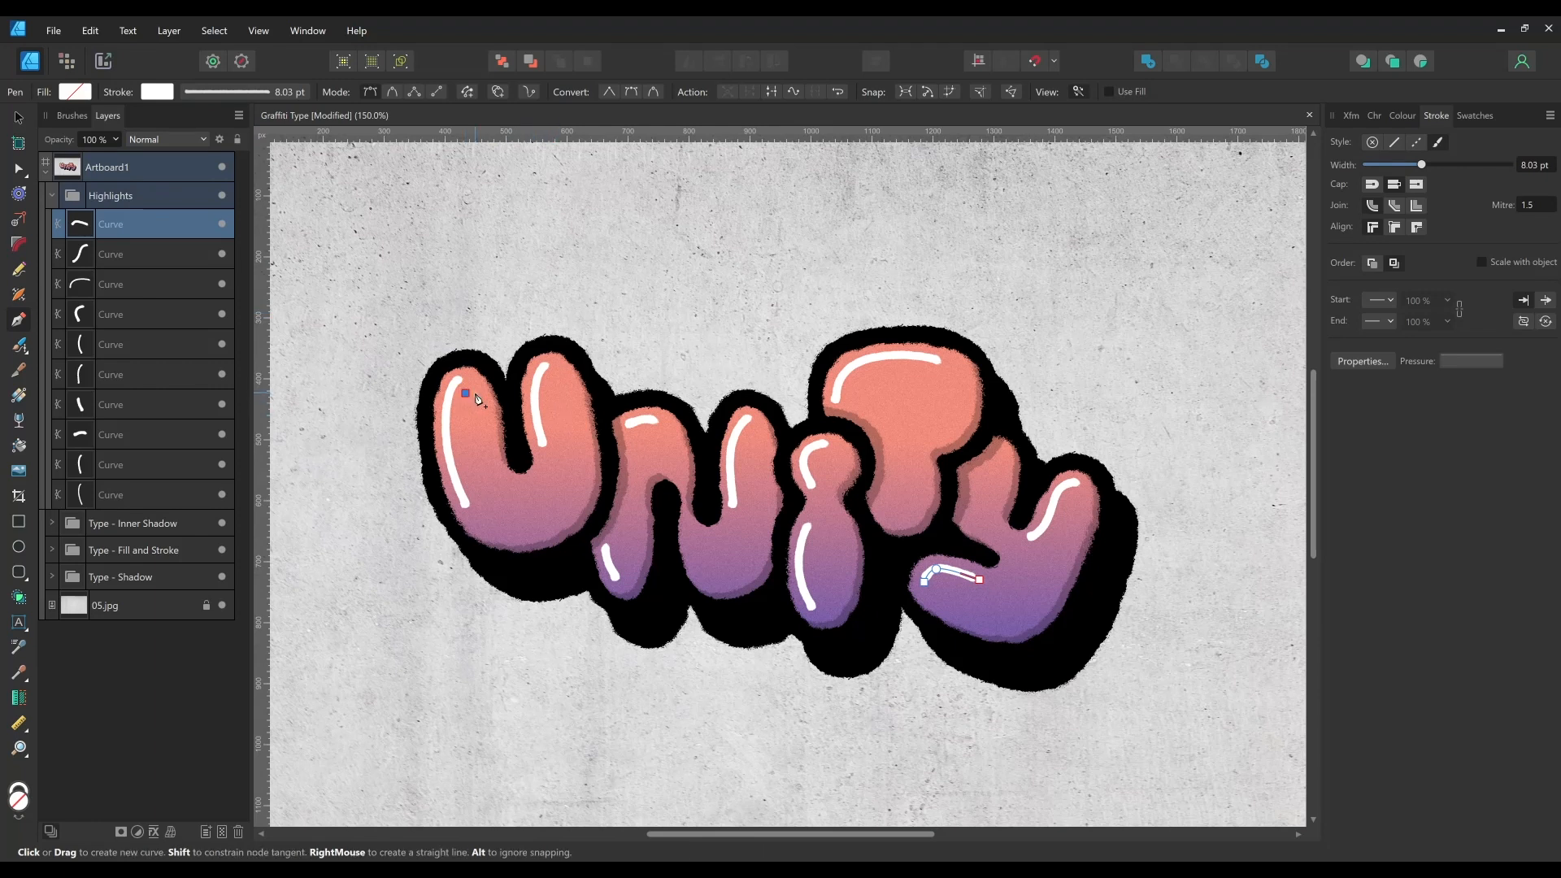
pyautogui.click(480, 396)
pyautogui.press('a')
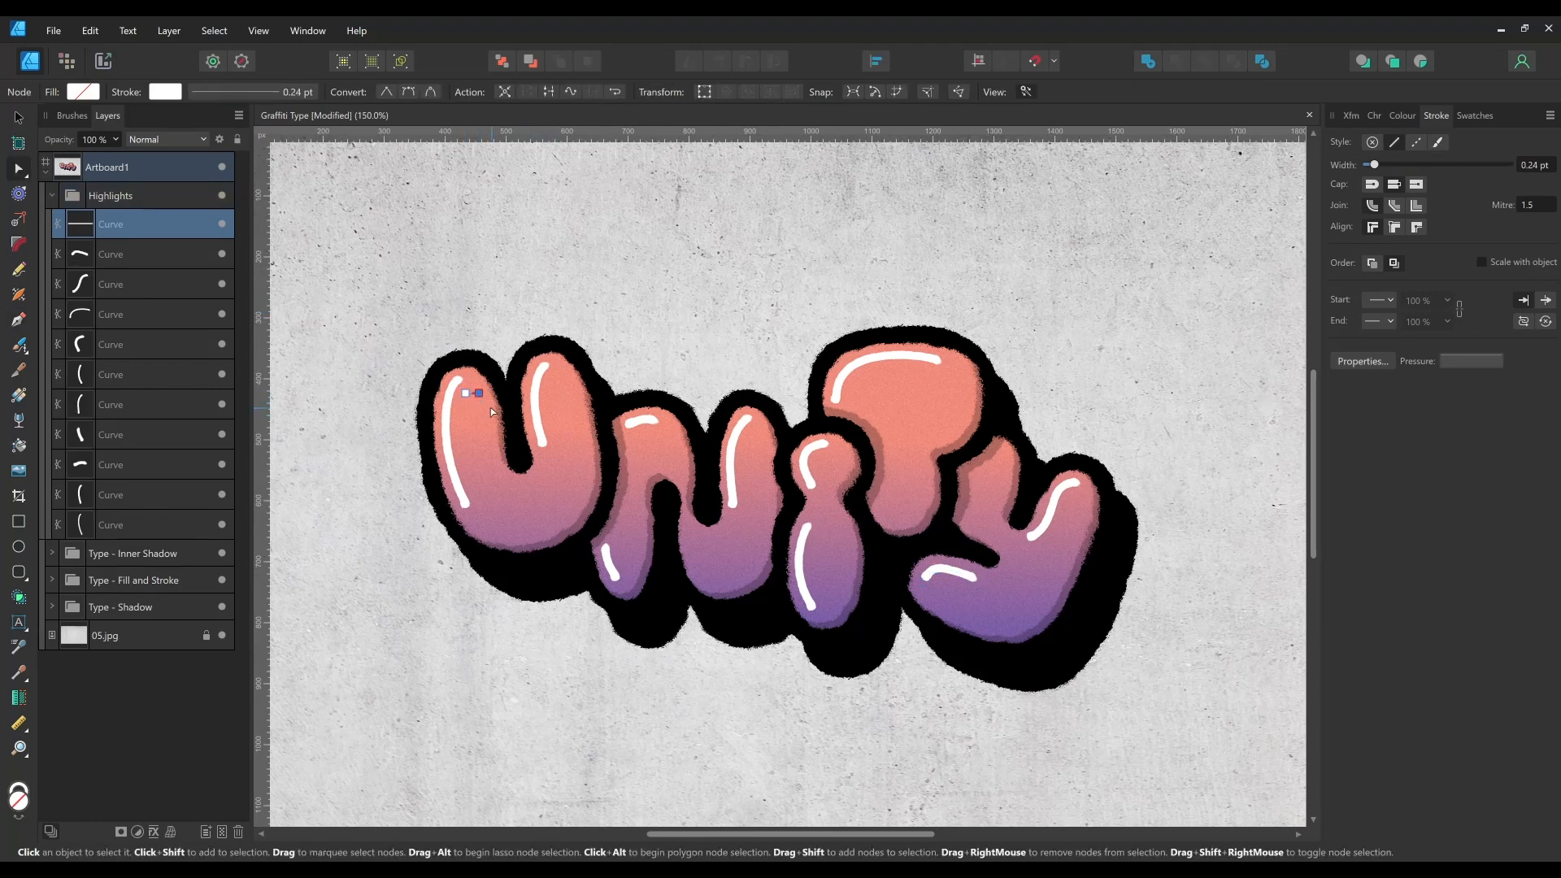
pyautogui.scroll(4, 481, 416)
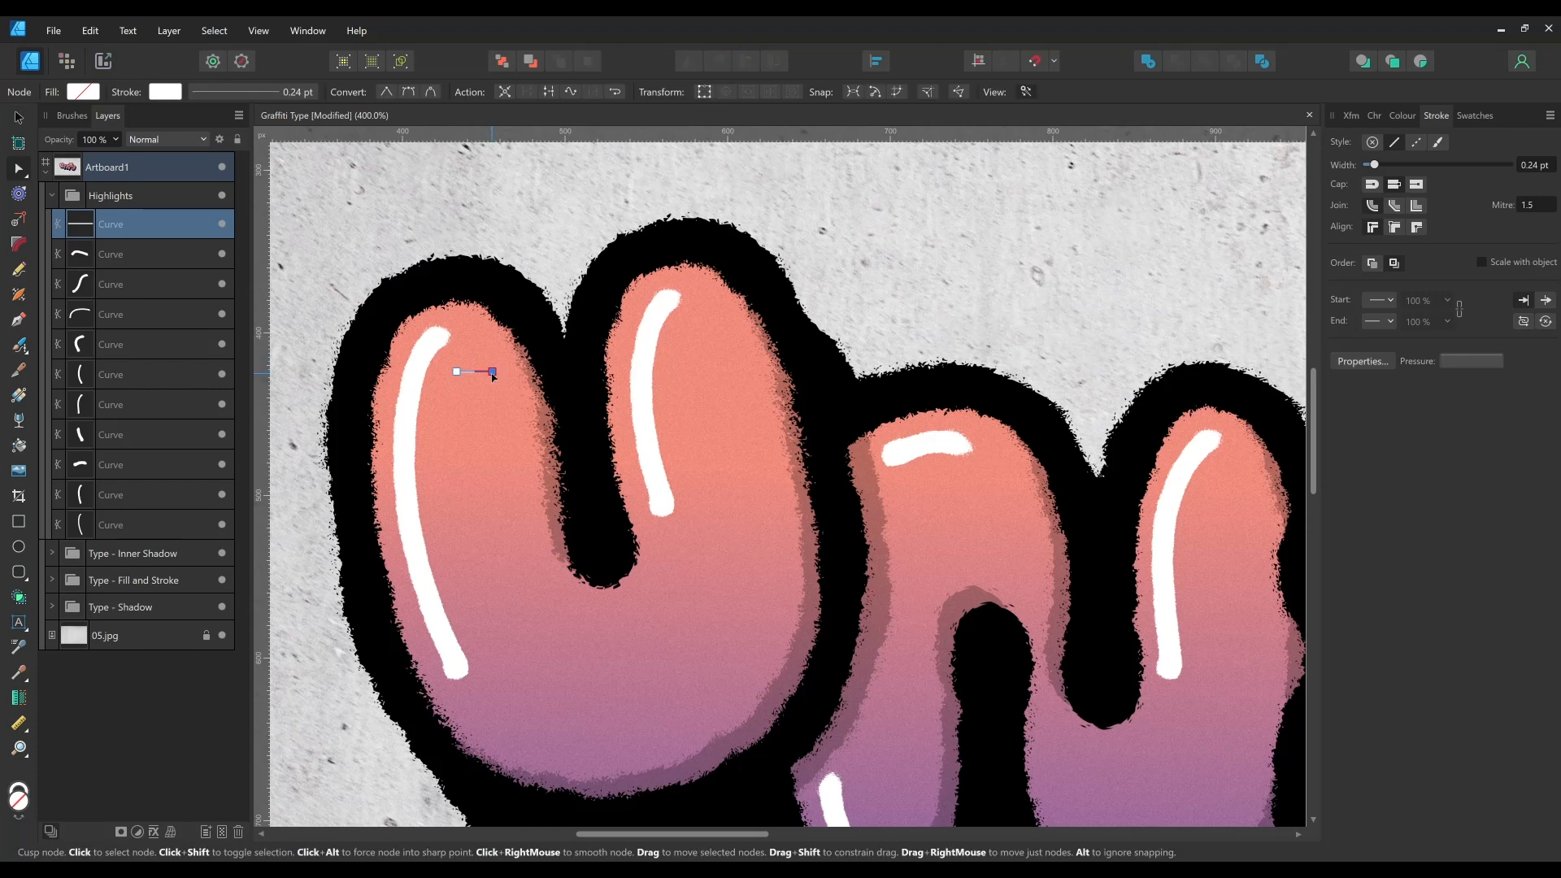
pyautogui.moveTo(492, 373); pyautogui.dragTo(485, 373)
# Apply the Spray Paint - Splat 1 brush at 5.05 pt to the short line and move the dot beside the upper end of the u's left highlight.
pyautogui.click(71, 116)
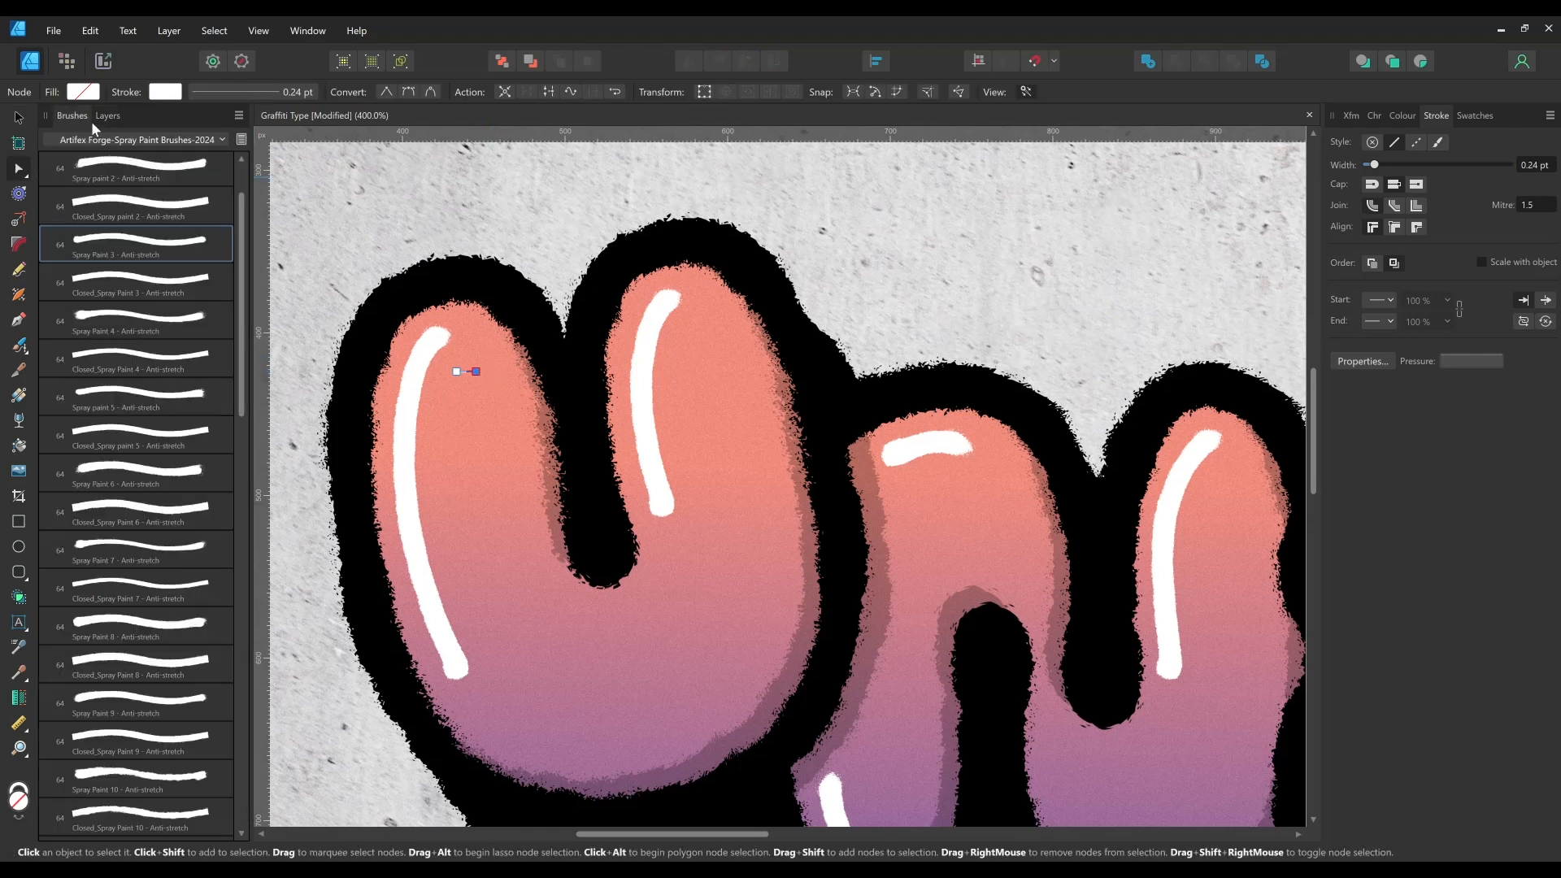
pyautogui.moveTo(244, 312); pyautogui.dragTo(244, 675)
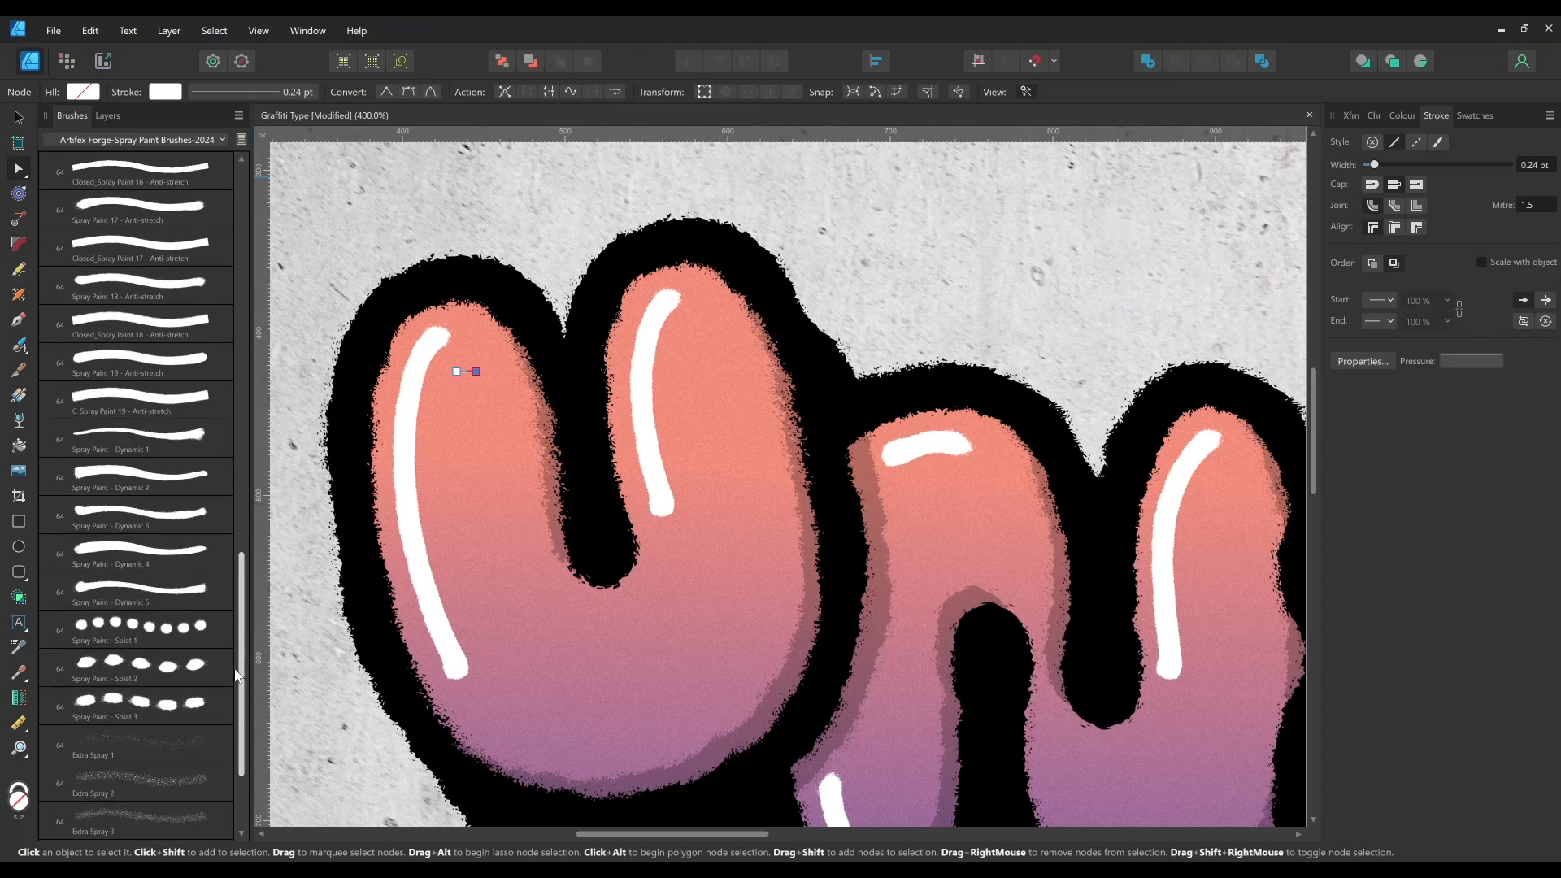
pyautogui.click(182, 637)
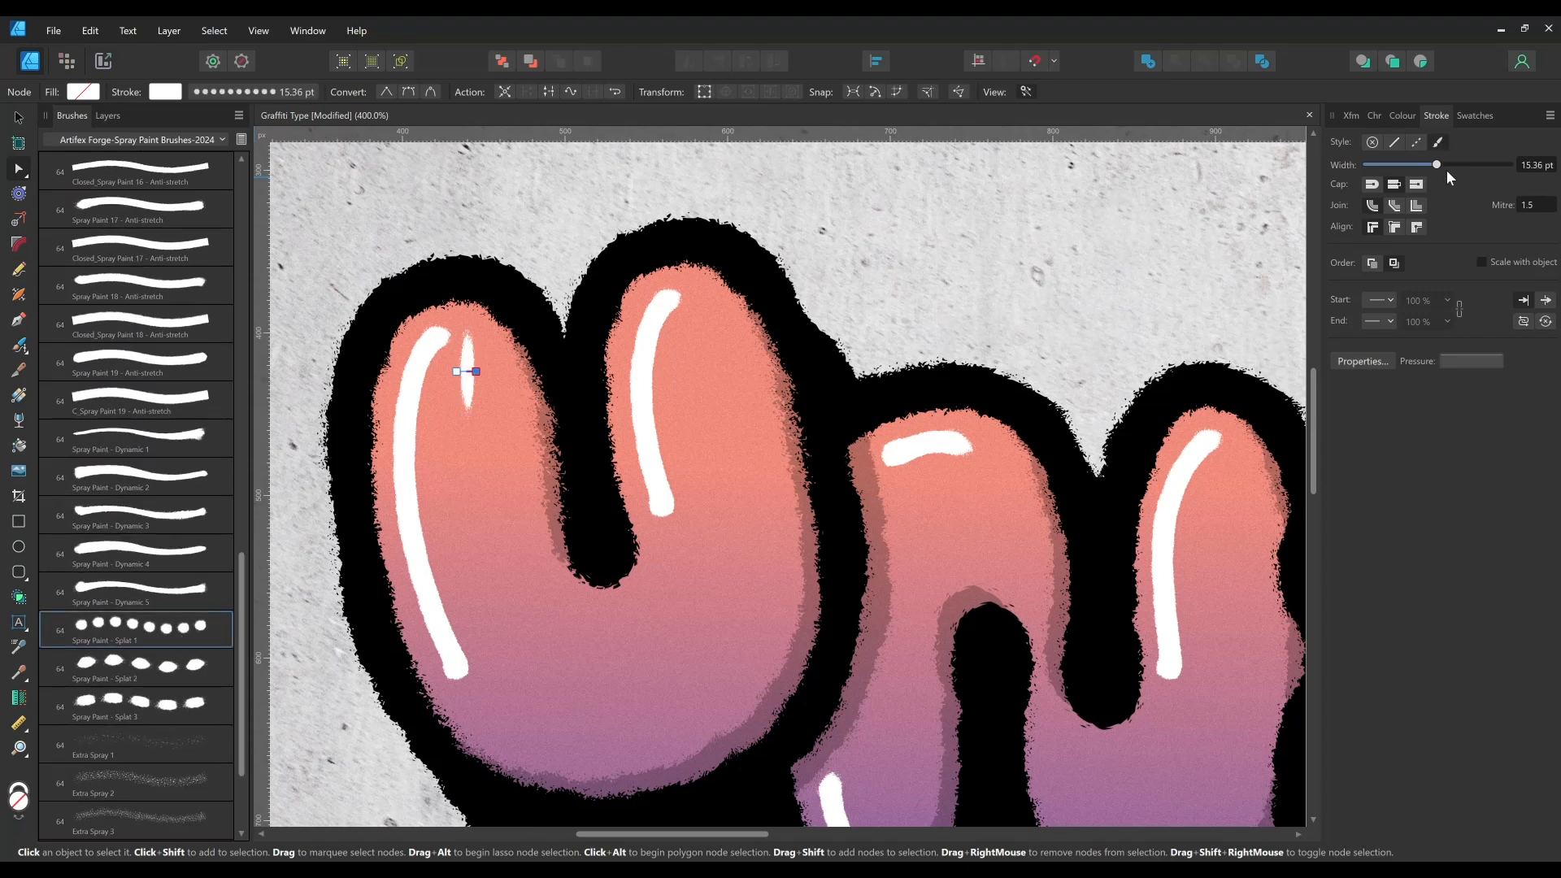
pyautogui.moveTo(1430, 168); pyautogui.dragTo(1426, 168)
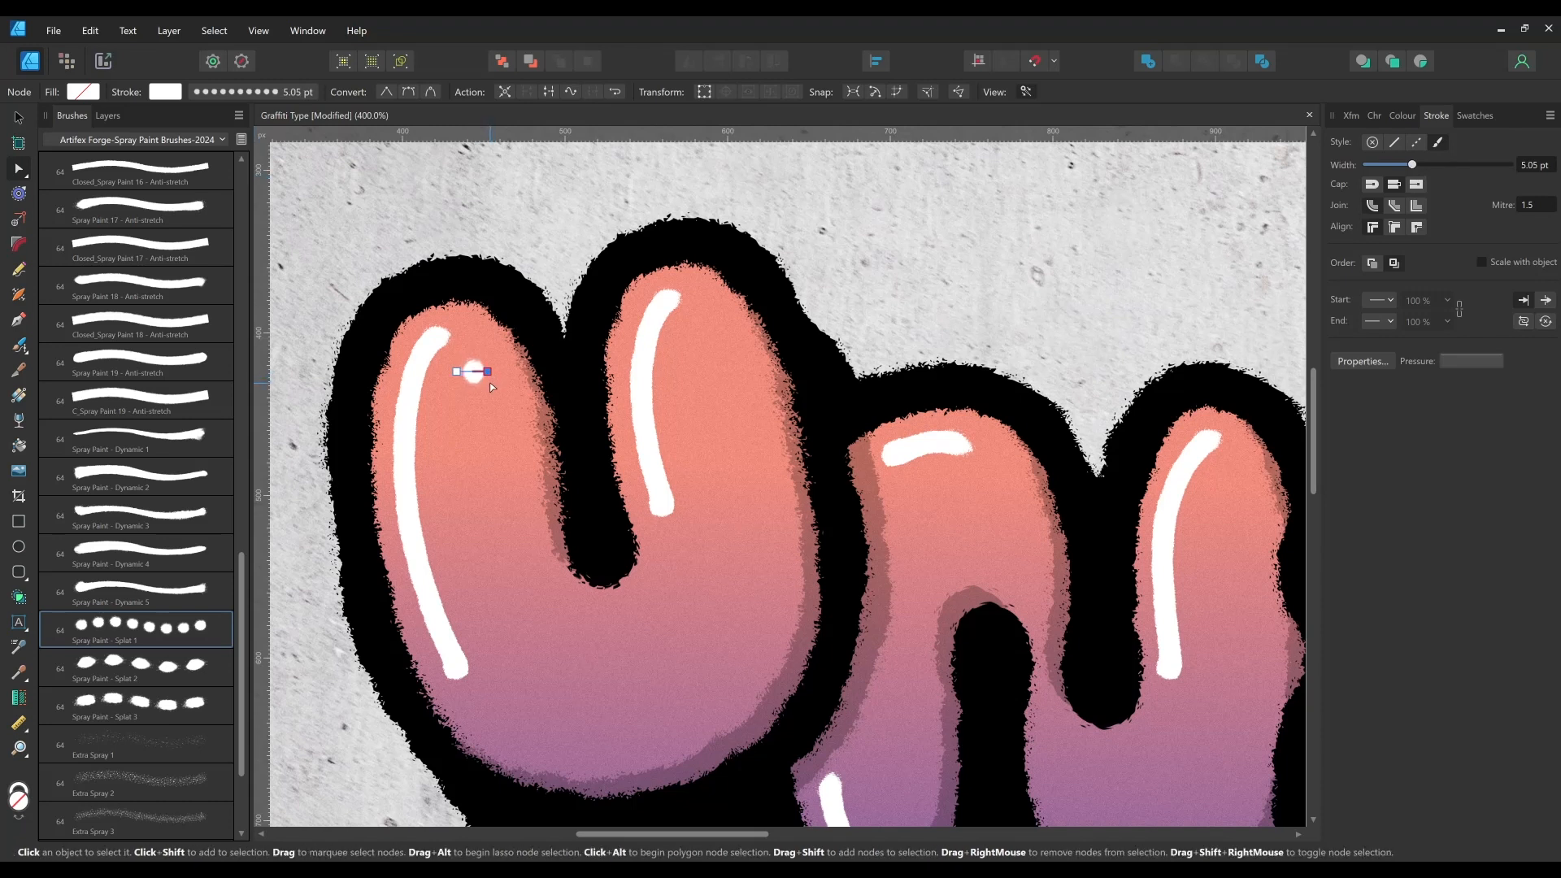
pyautogui.click(21, 120)
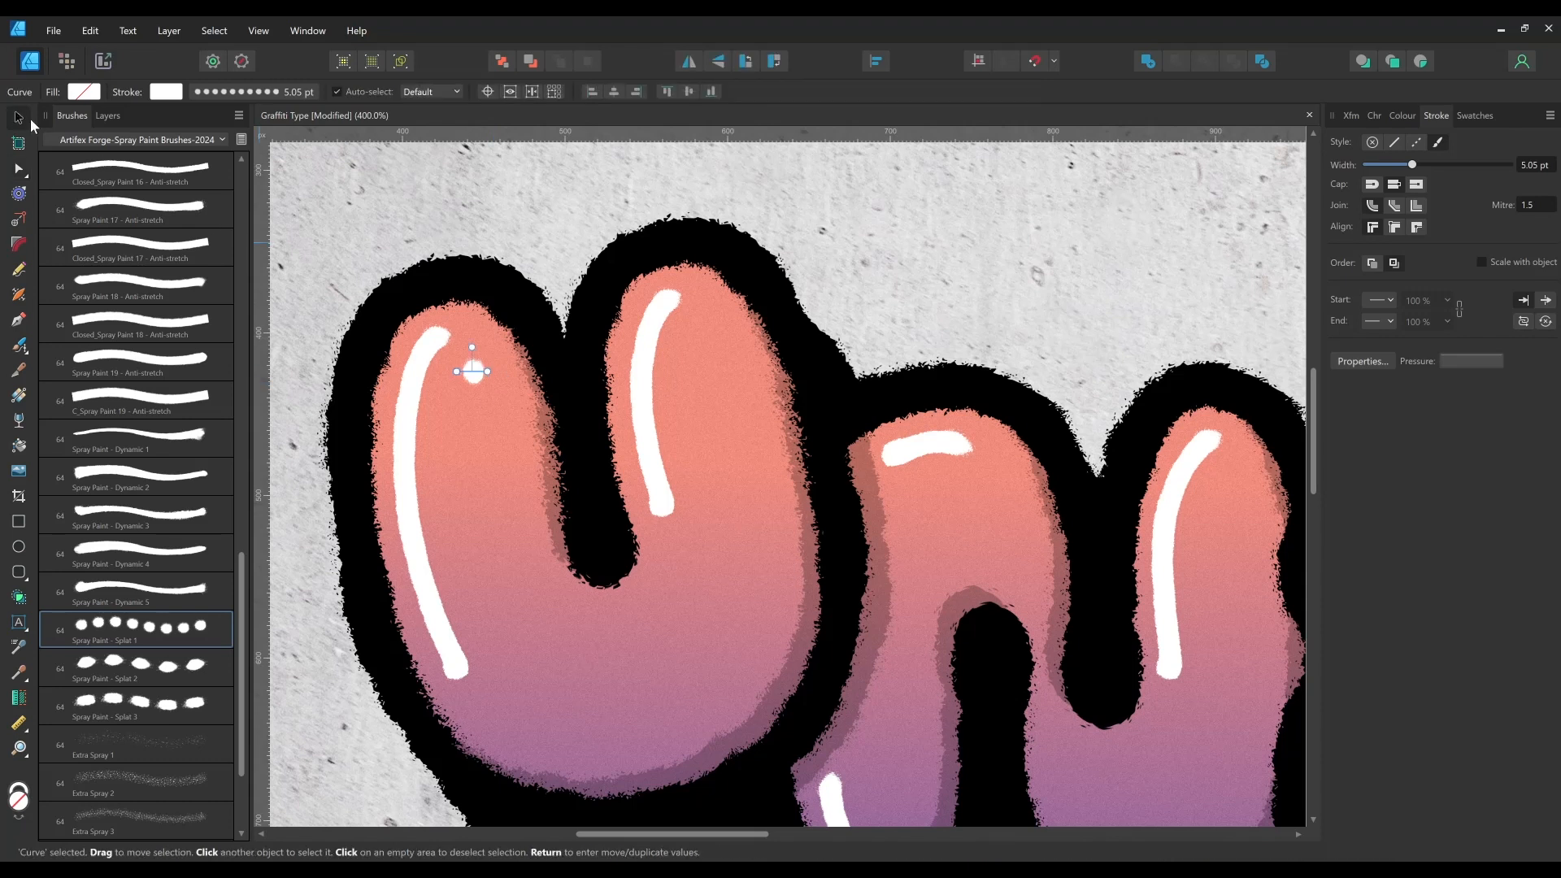
pyautogui.moveTo(476, 374); pyautogui.dragTo(467, 328)
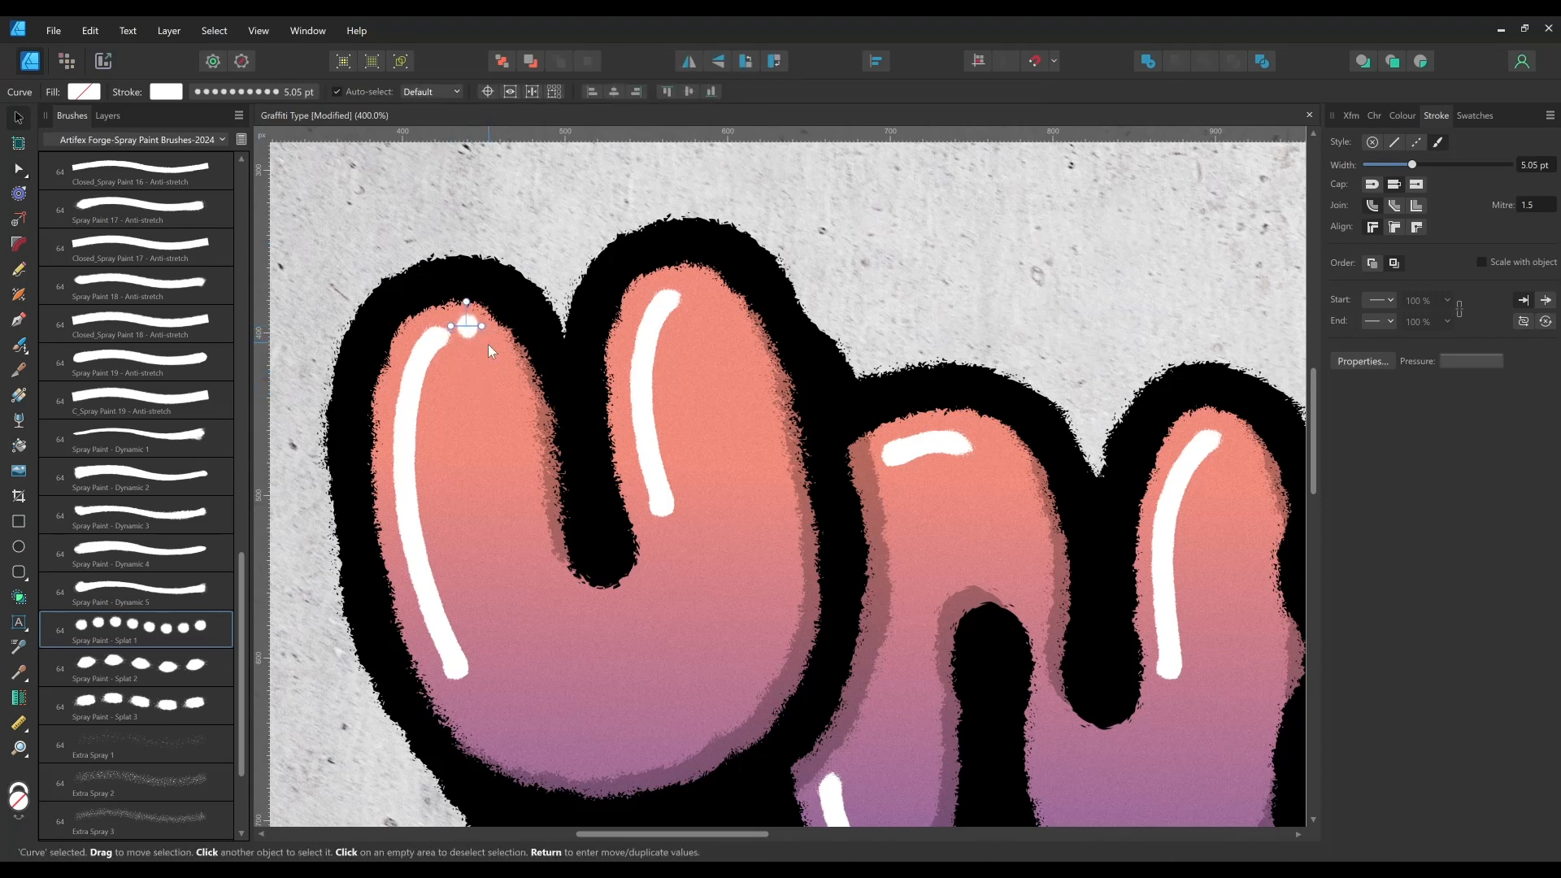
# Duplicate the white dot, move the copy beside the upper end of the highlight on the u's right stem, and rotate it.
pyautogui.click(109, 116)
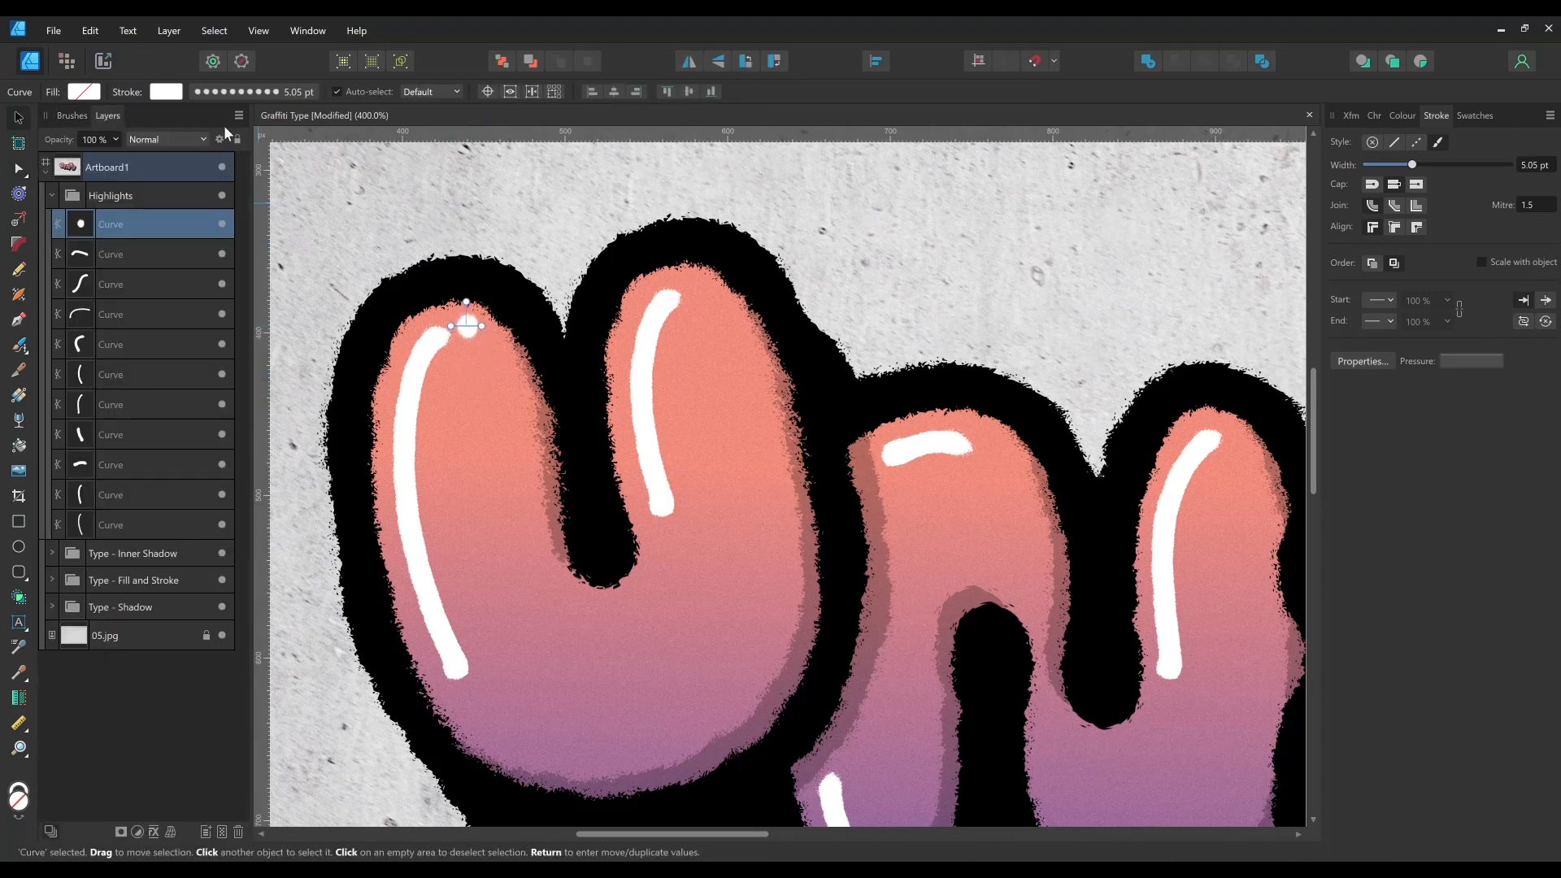
pyautogui.rightClick(192, 222)
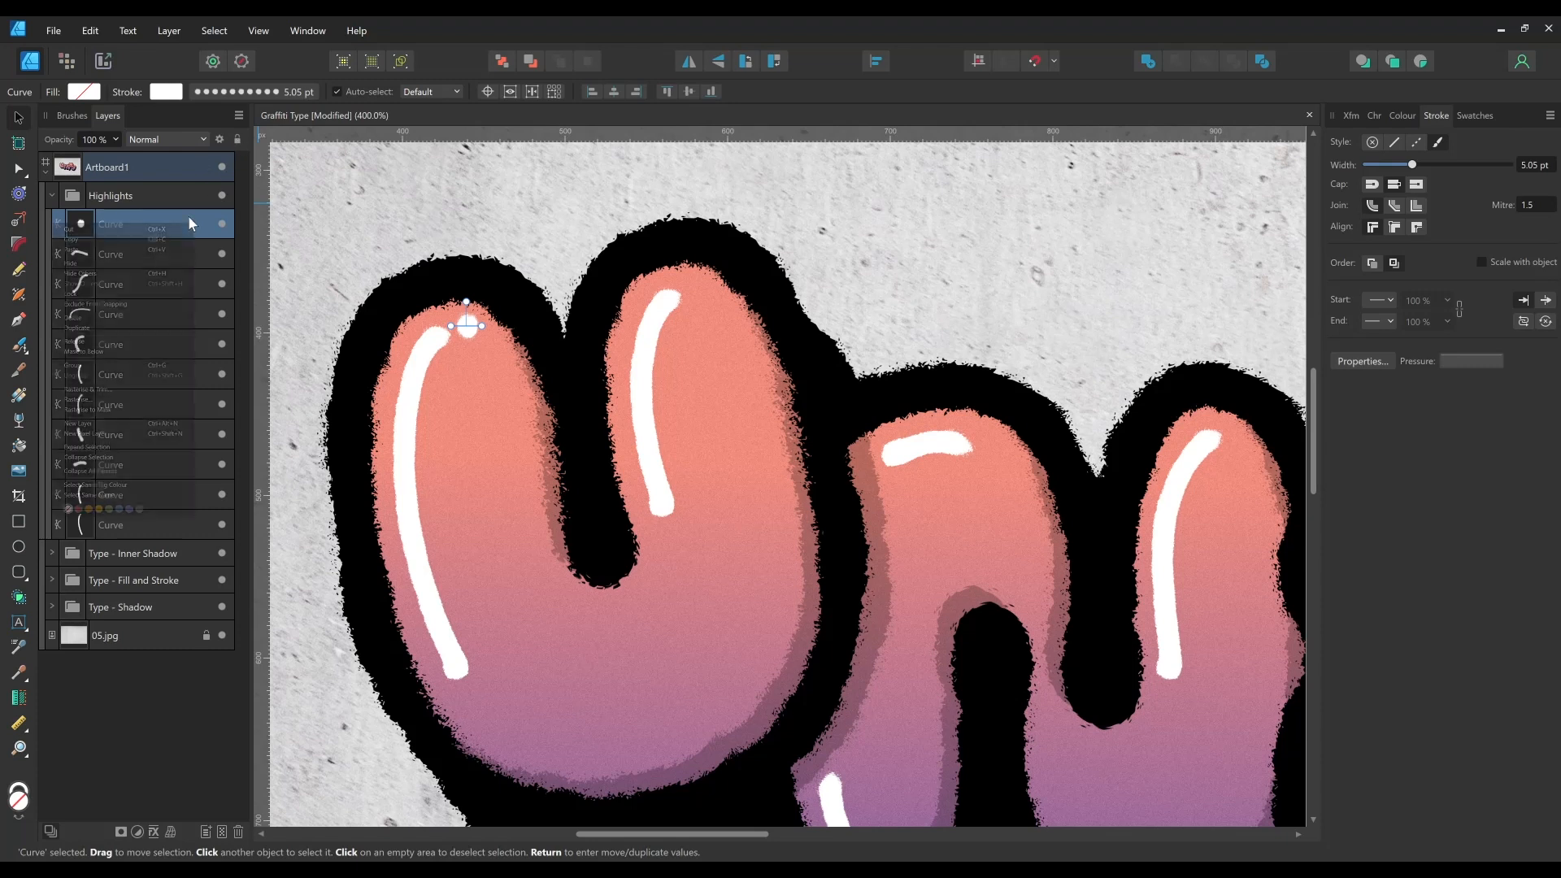
pyautogui.click(150, 329)
pyautogui.moveTo(472, 331); pyautogui.dragTo(704, 301)
pyautogui.press('a')
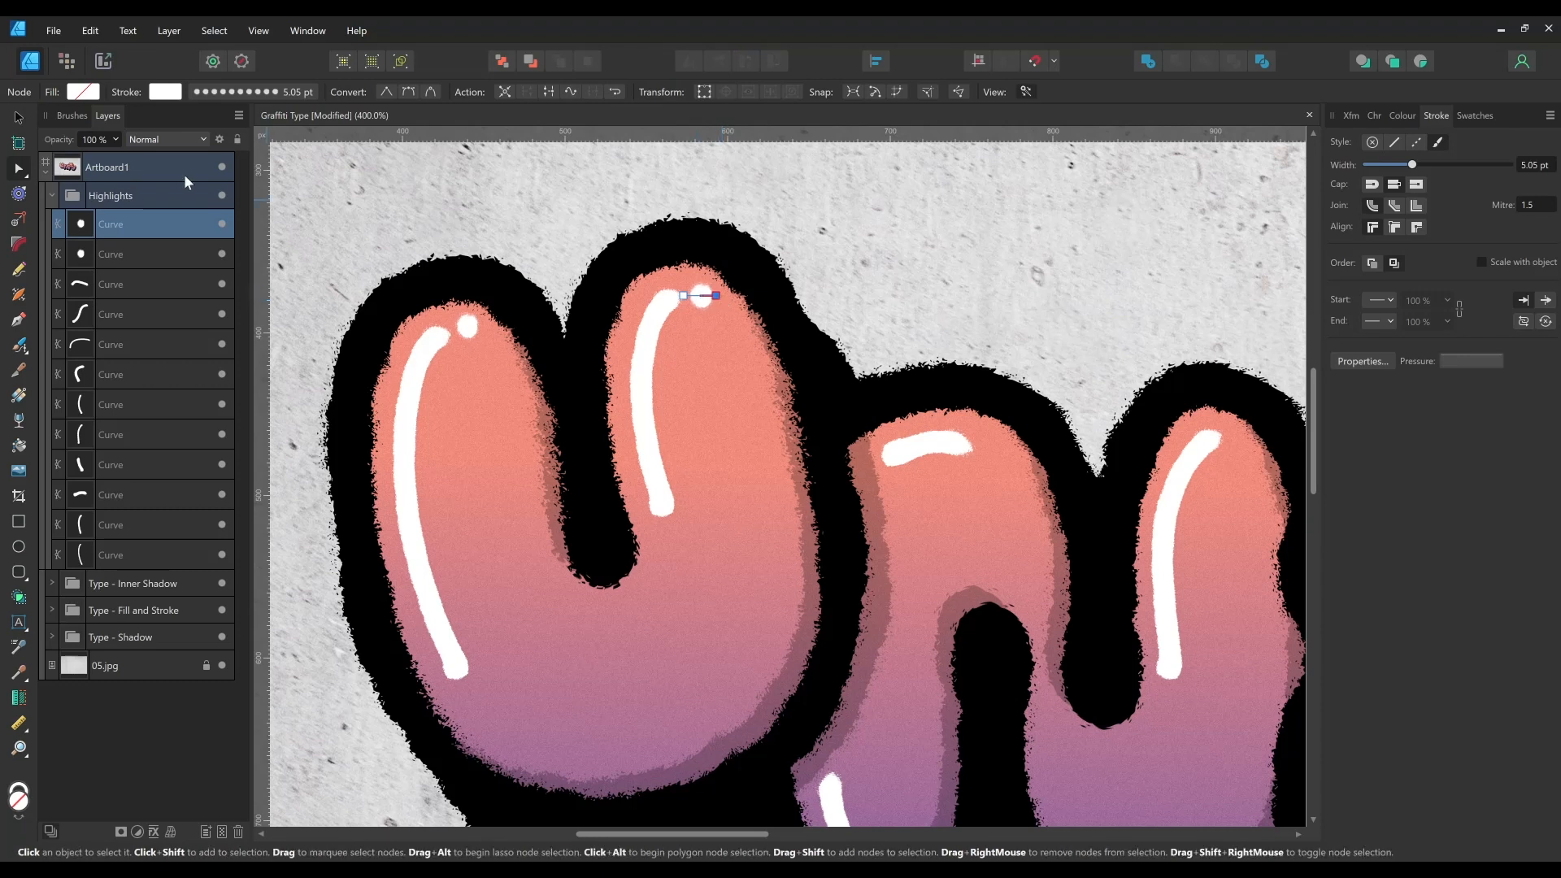
pyautogui.press('v')
pyautogui.moveTo(702, 269)
pyautogui.mouseDown()
pyautogui.moveTo(721, 277)
pyautogui.moveTo(701, 290)
pyautogui.mouseUp()
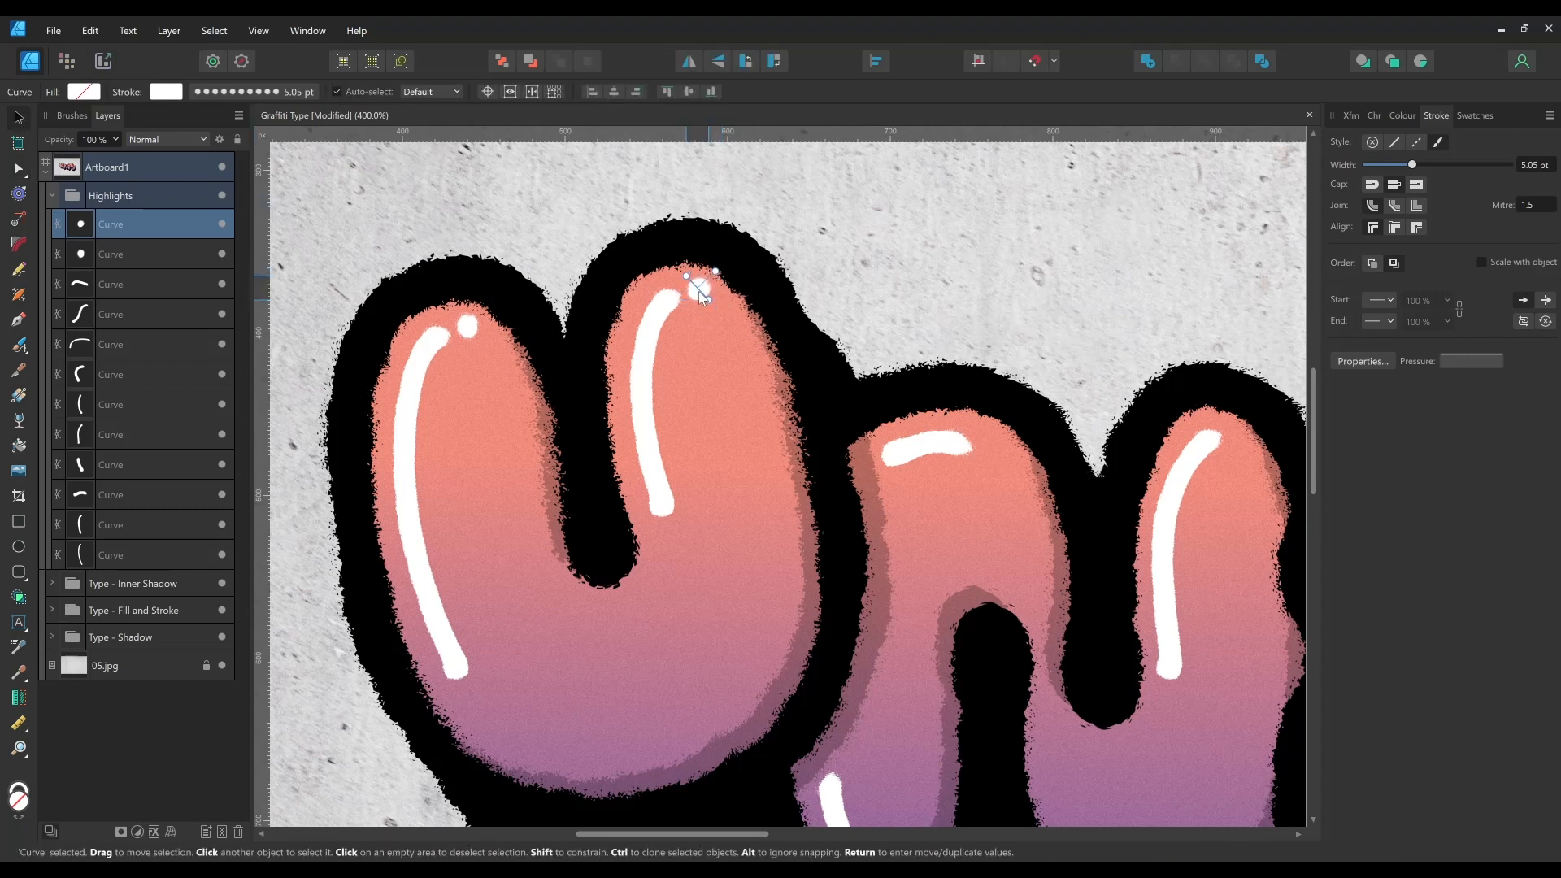
pyautogui.moveTo(750, 383); pyautogui.dragTo(706, 325)
# Lengthen the short line of the dot on the u's left stem with the Node tool to make the dot rounder.
pyautogui.click(425, 268)
pyautogui.press('a')
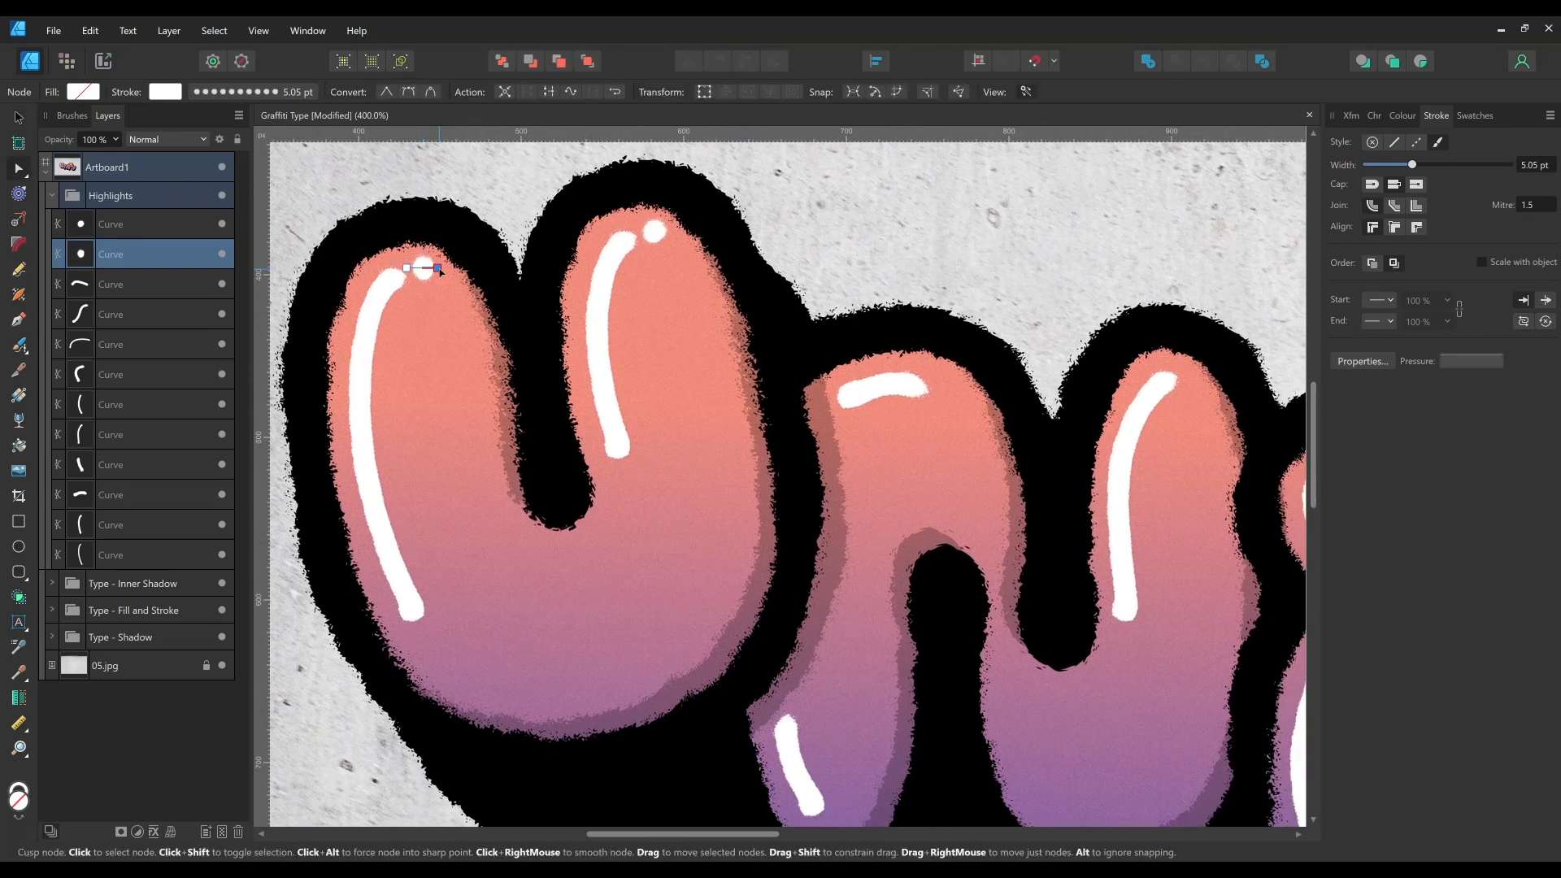
pyautogui.click(17, 117)
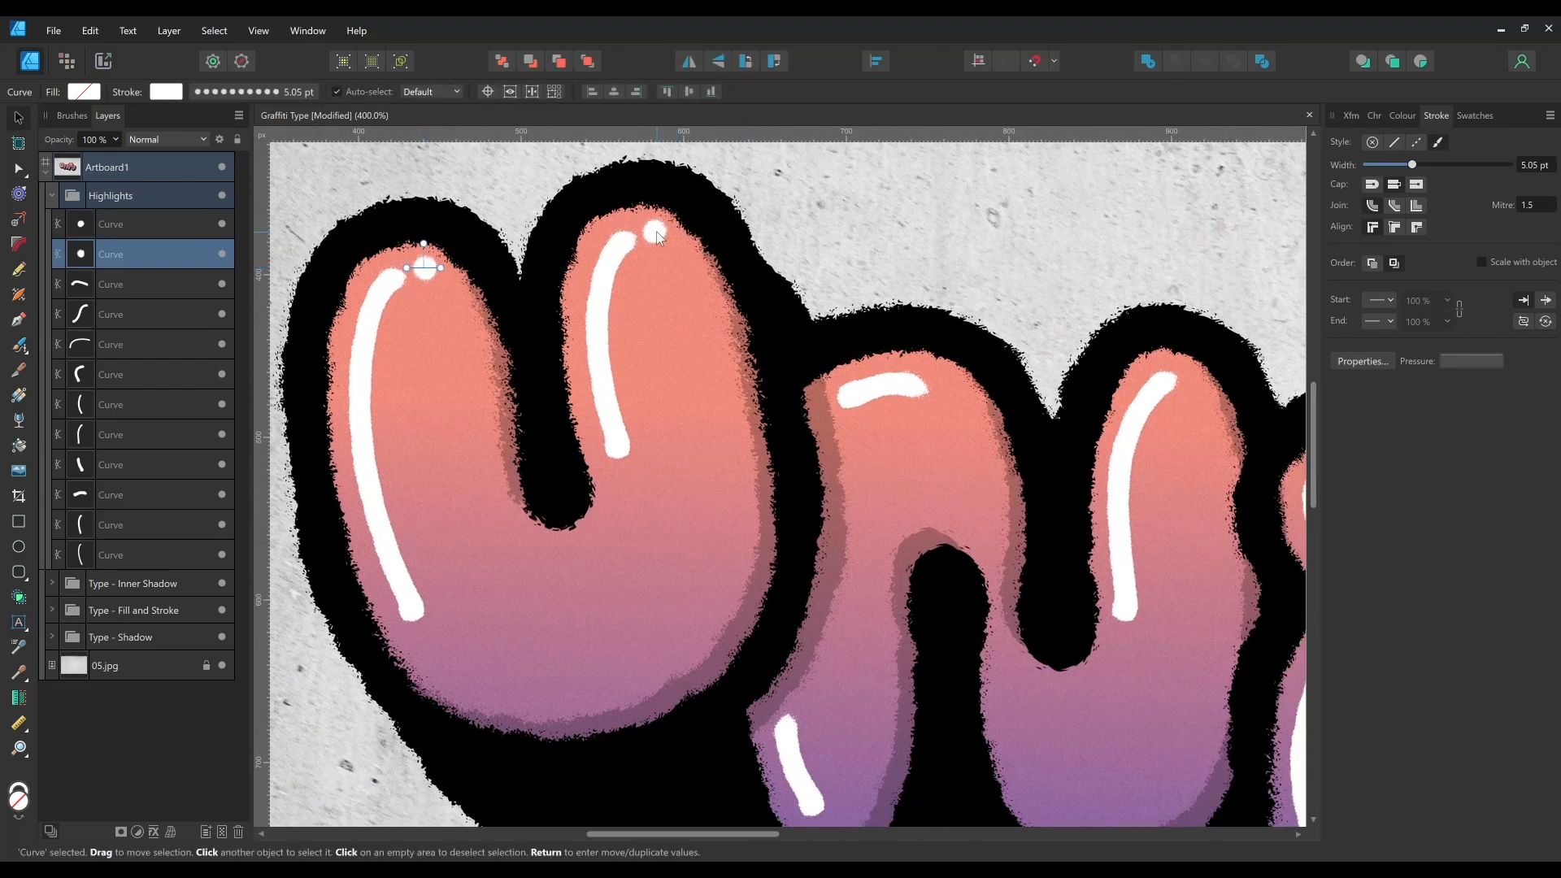
# Copy the dot beside the n's top highlight and above its lower-left highlight, and shorten the lower-left highlight to make room.
pyautogui.click(659, 234)
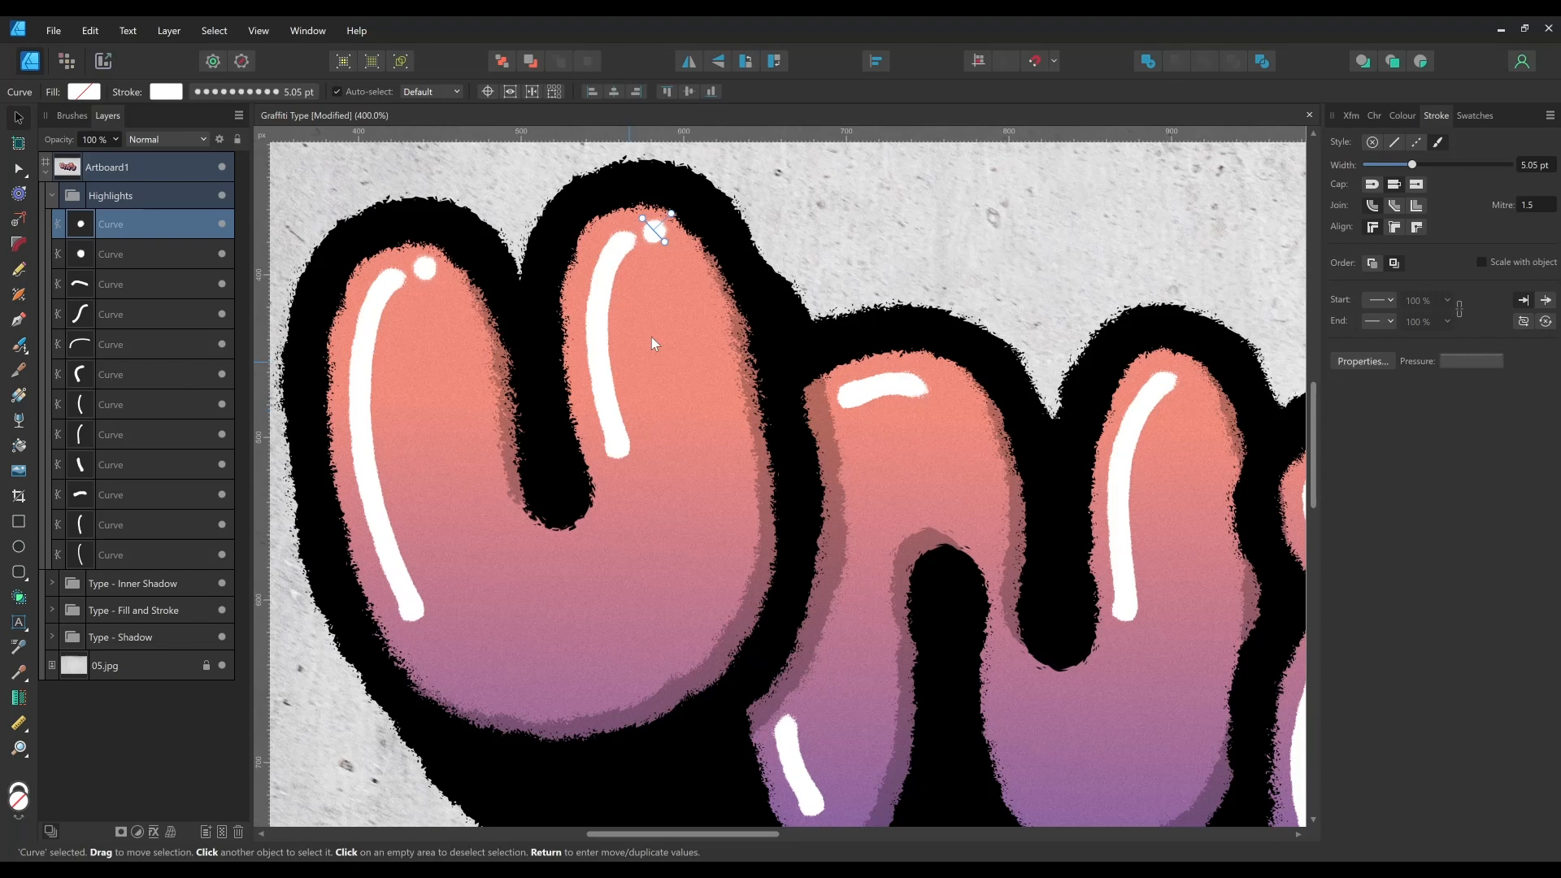
pyautogui.moveTo(654, 231)
pyautogui.mouseDown()
pyautogui.moveTo(756, 364)
pyautogui.moveTo(950, 396)
pyautogui.moveTo(898, 400)
pyautogui.moveTo(790, 348)
pyautogui.mouseUp()
pyautogui.click(943, 436)
pyautogui.click(798, 305)
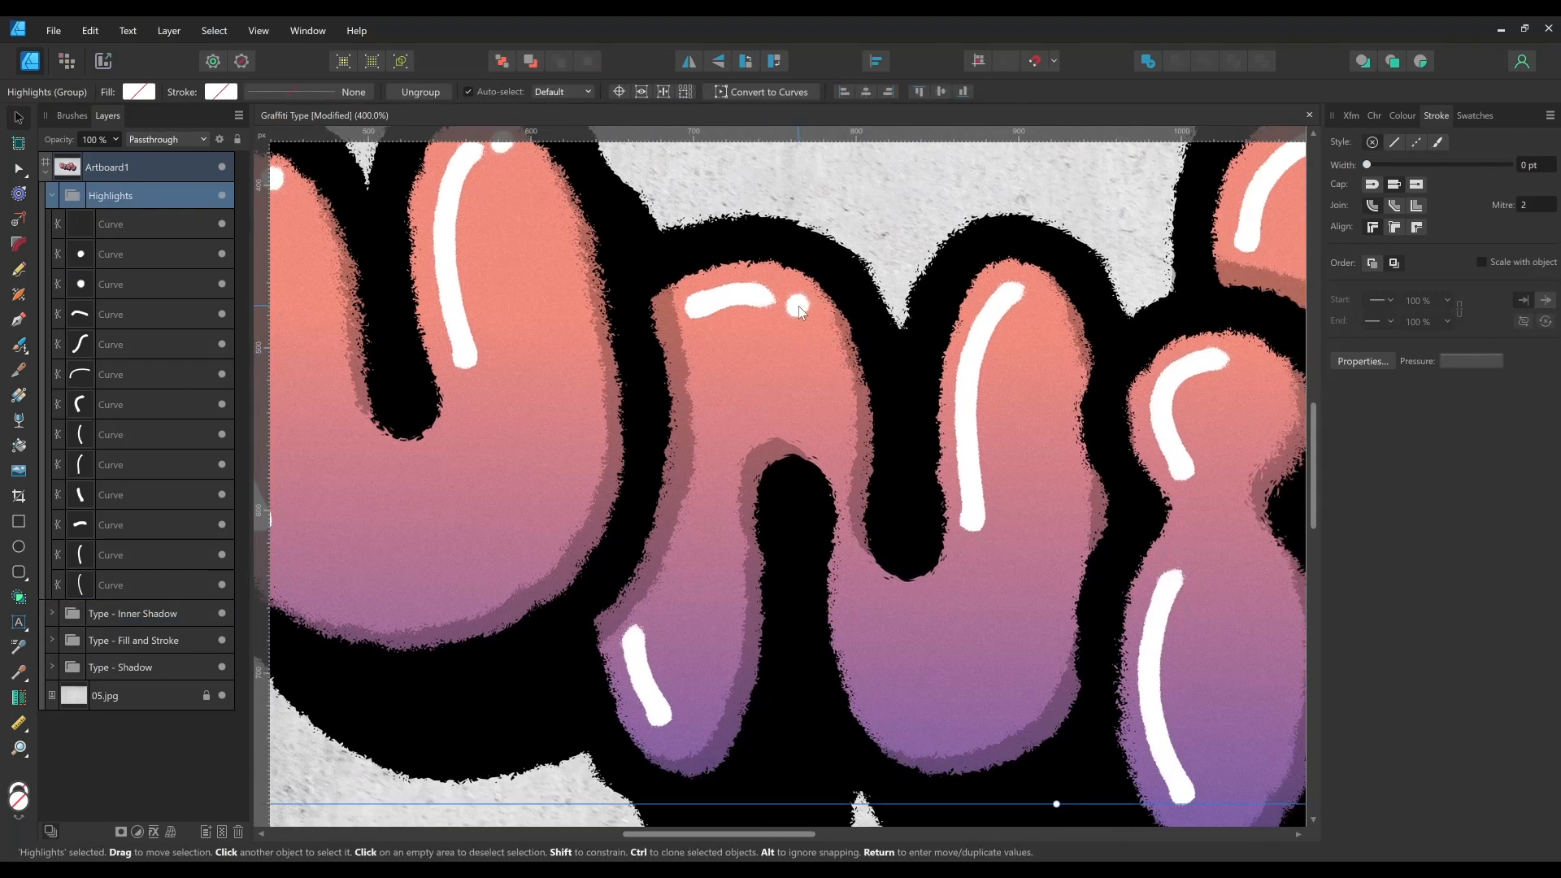
pyautogui.click(165, 232)
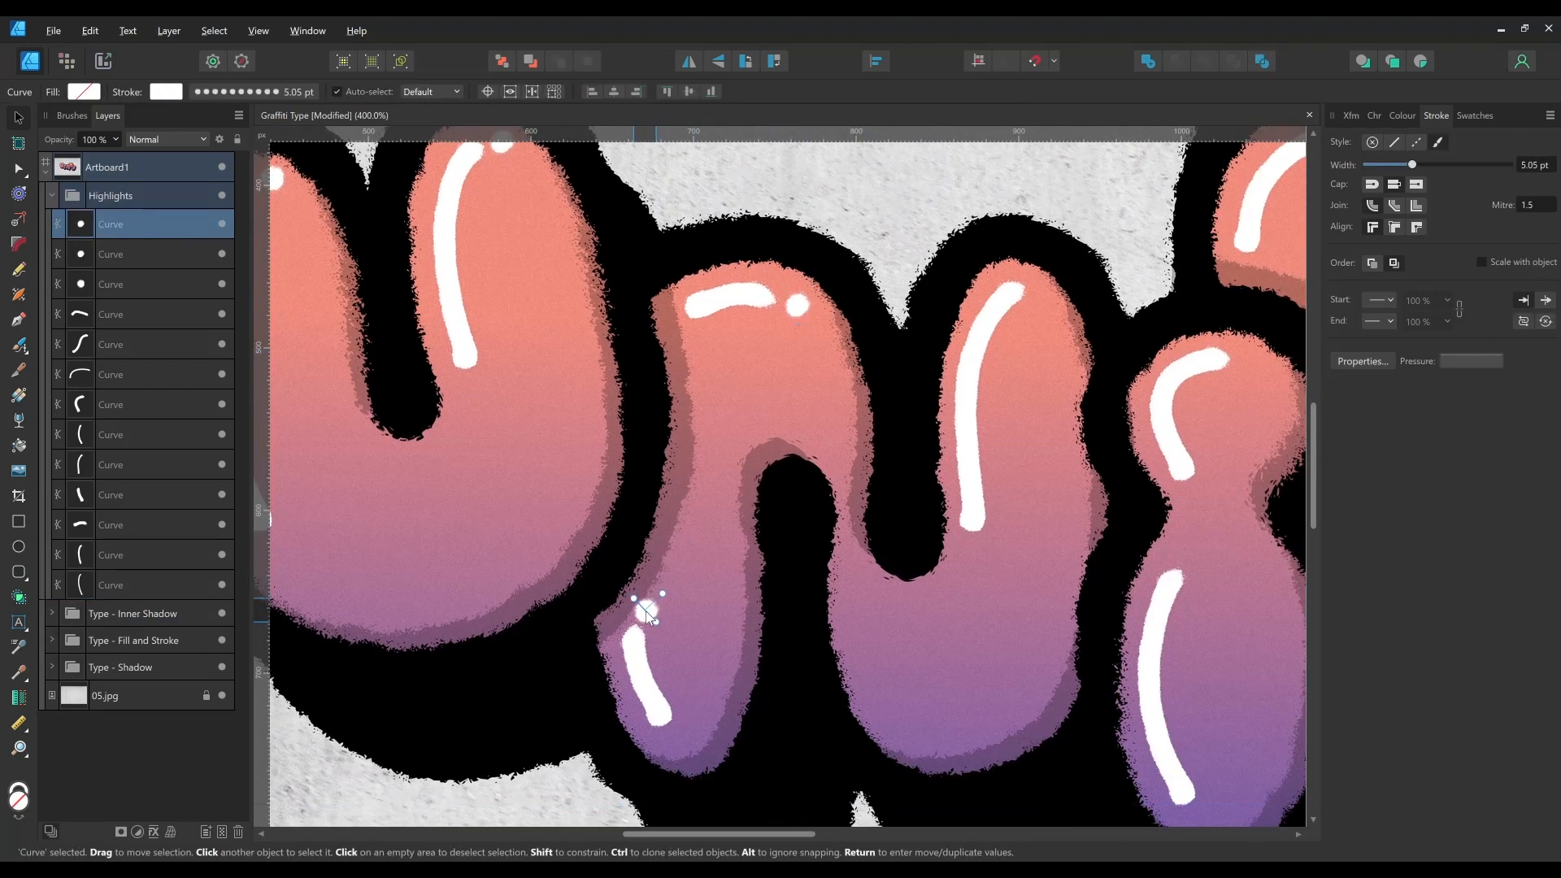
pyautogui.click(639, 636)
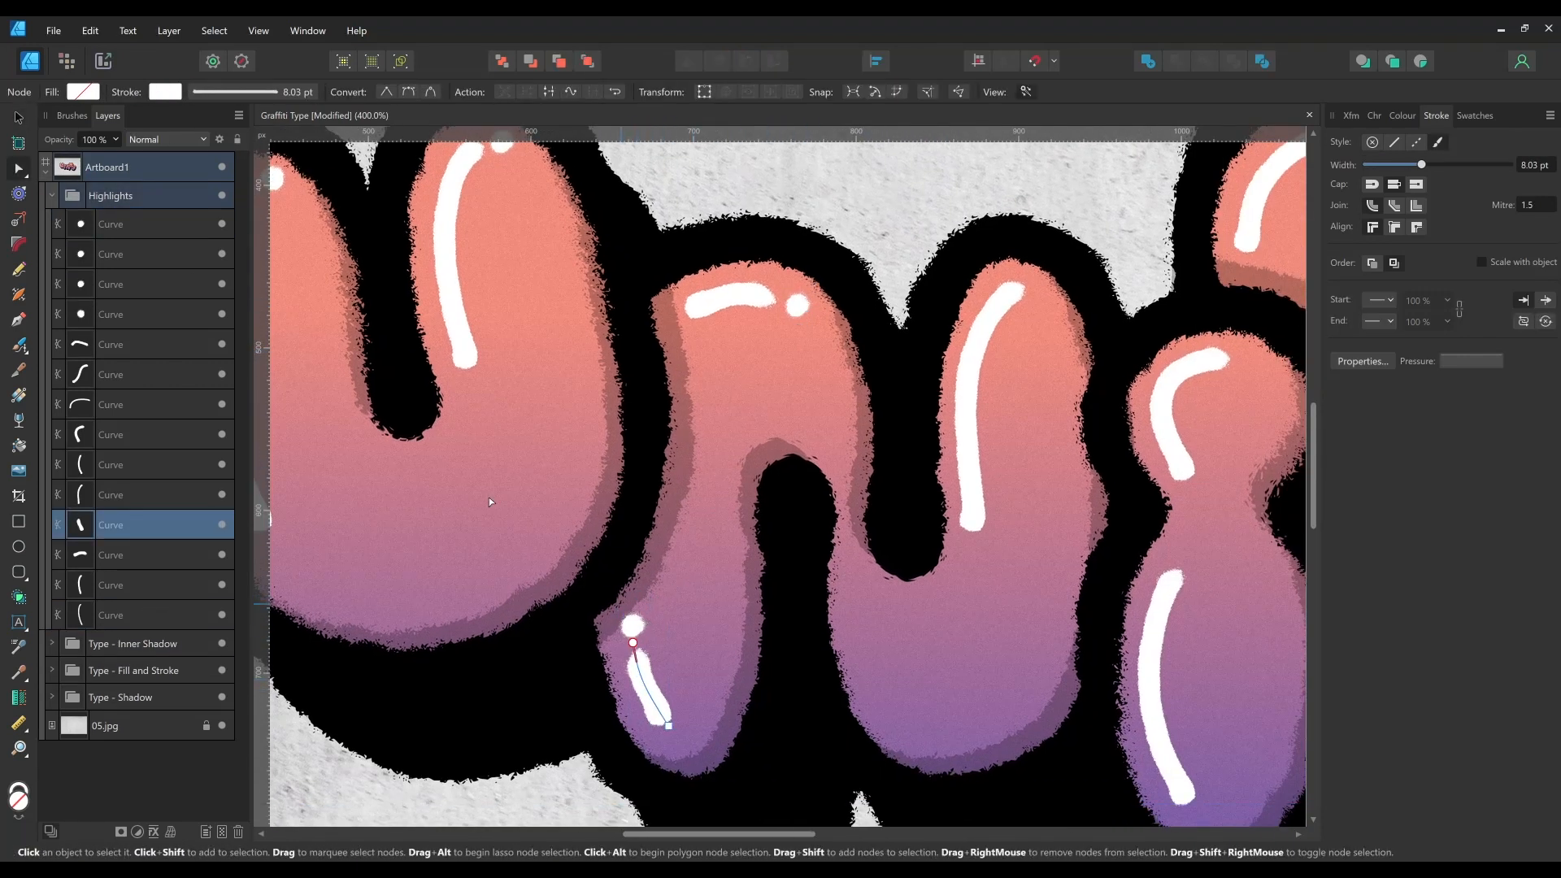
# Copy the dot to the top of the n's right stem, shorten that stem's highlight, and rotate the dot into line.
pyautogui.click(634, 627)
pyautogui.moveTo(635, 627)
pyautogui.mouseDown()
pyautogui.moveTo(1015, 355)
pyautogui.moveTo(1033, 299)
pyautogui.moveTo(1003, 292)
pyautogui.moveTo(981, 320)
pyautogui.mouseUp()
pyautogui.click(1003, 301)
pyautogui.press('a')
pyautogui.click(1031, 294)
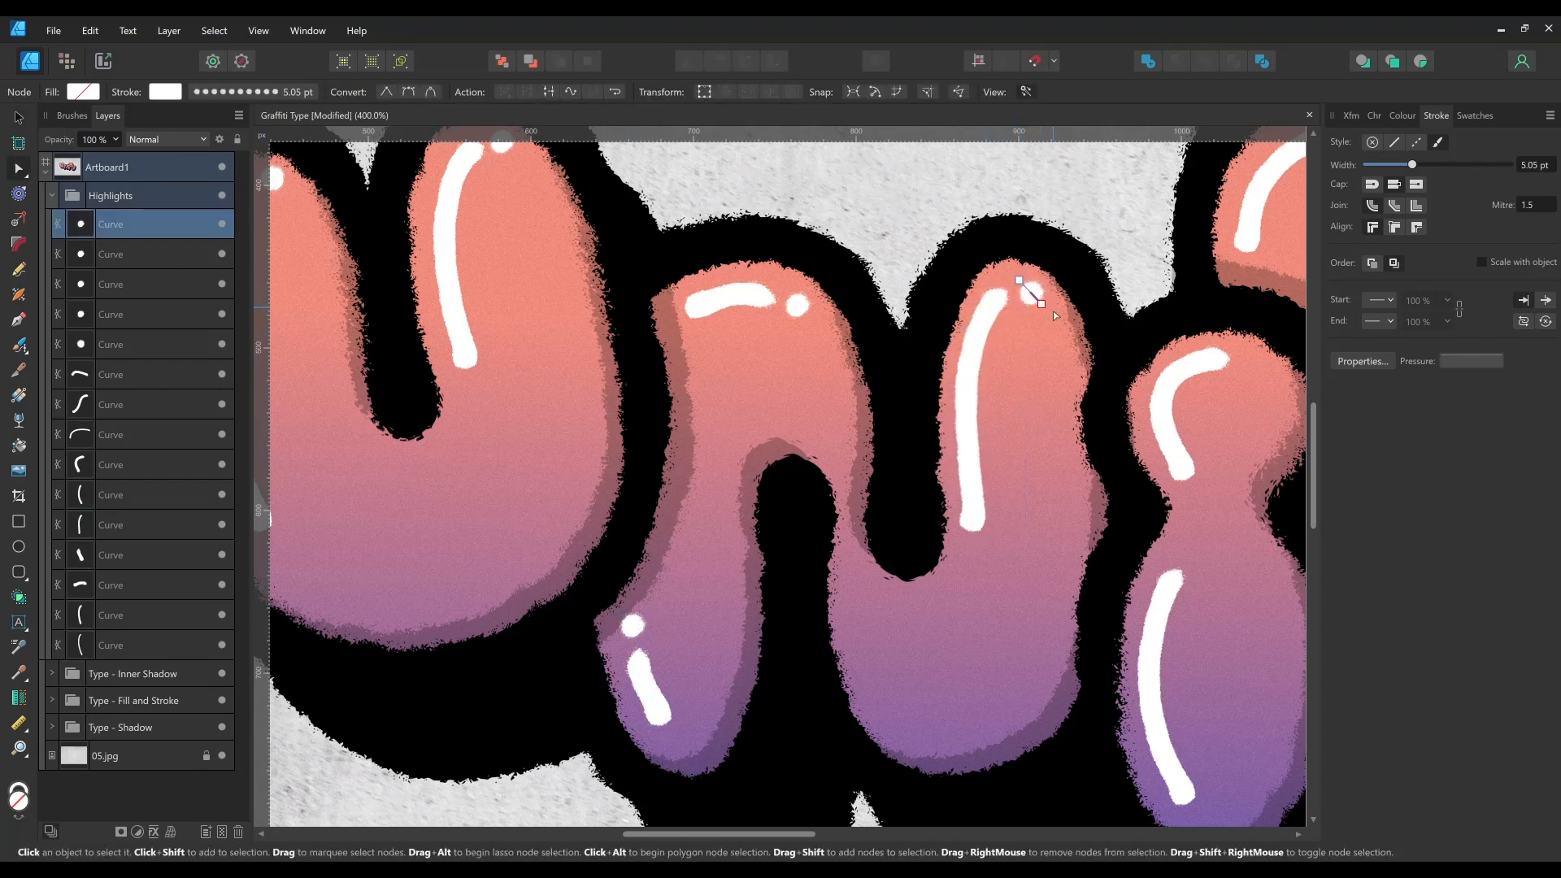
pyautogui.click(1034, 295)
pyautogui.press('v')
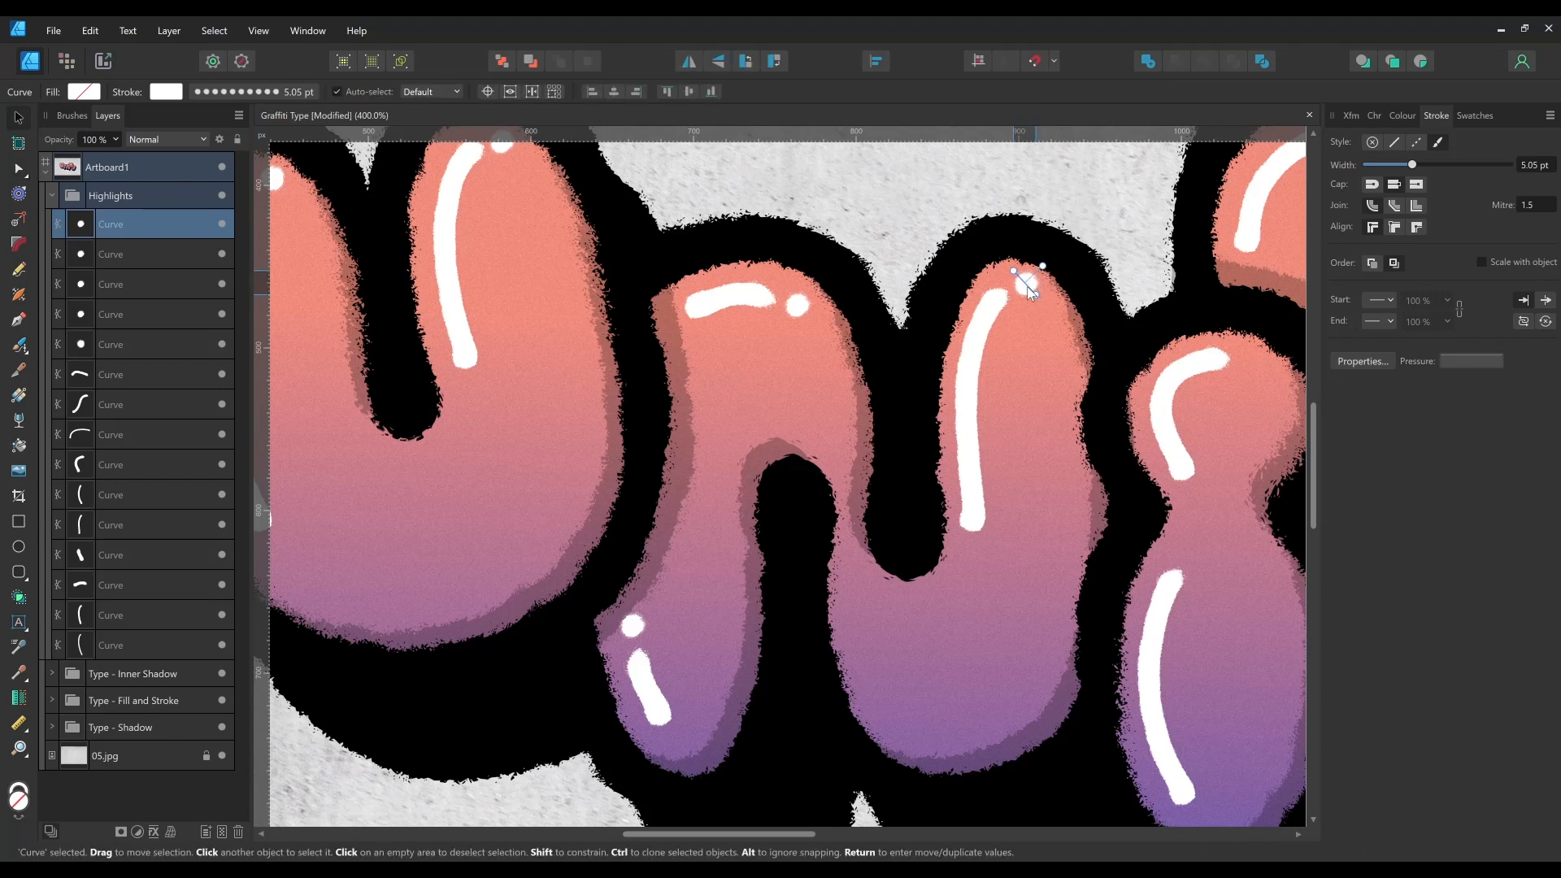
# Copy dots beside the highlight on the i's head and above the highlight on its body, and rotate the head's dot.
pyautogui.press('space')
pyautogui.moveTo(1045, 379); pyautogui.dragTo(613, 345)
pyautogui.moveTo(598, 253)
pyautogui.mouseDown()
pyautogui.moveTo(823, 331)
pyautogui.moveTo(755, 519)
pyautogui.moveTo(822, 523)
pyautogui.moveTo(797, 588)
pyautogui.mouseUp()
pyautogui.press('space')
pyautogui.click(778, 416)
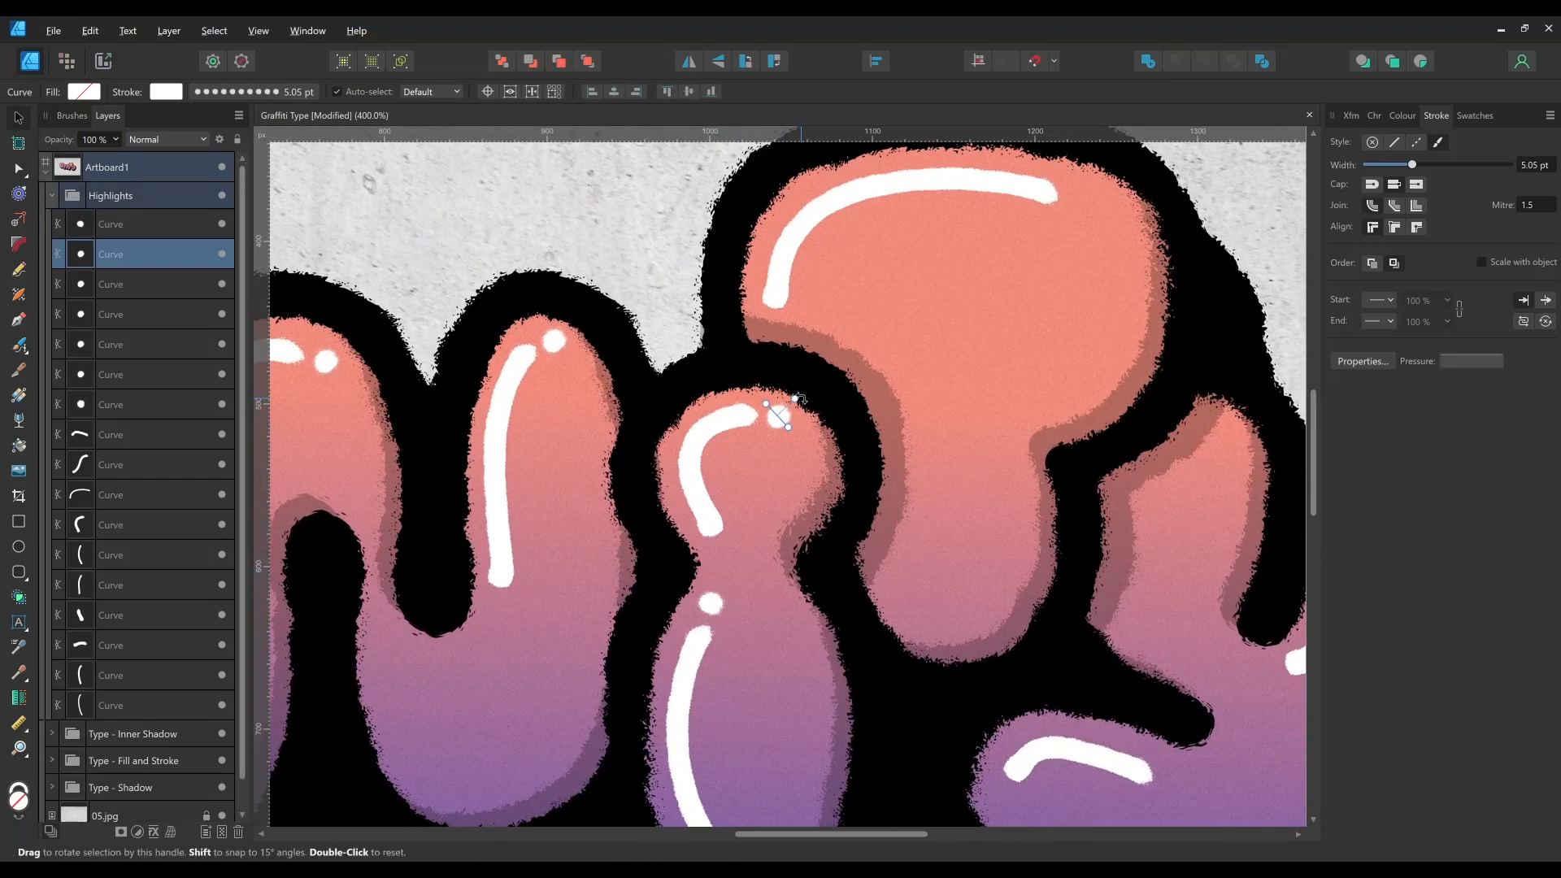
# Place a copy of the white dot at the right end of the t's curved highlight.
pyautogui.press('space')
pyautogui.moveTo(850, 409)
pyautogui.mouseDown()
pyautogui.moveTo(777, 488)
pyautogui.moveTo(1011, 276)
pyautogui.moveTo(895, 187)
pyautogui.moveTo(987, 767)
pyautogui.mouseUp()
pyautogui.hotkey('alt', 'space')
pyautogui.click(1008, 400)
pyautogui.click(1011, 277)
pyautogui.doubleClick(1011, 278)
pyautogui.press('space')
# Copy the dot to the right end of the y's lower highlight and shorten that highlight to leave a gap.
pyautogui.click(955, 760)
pyautogui.press('a')
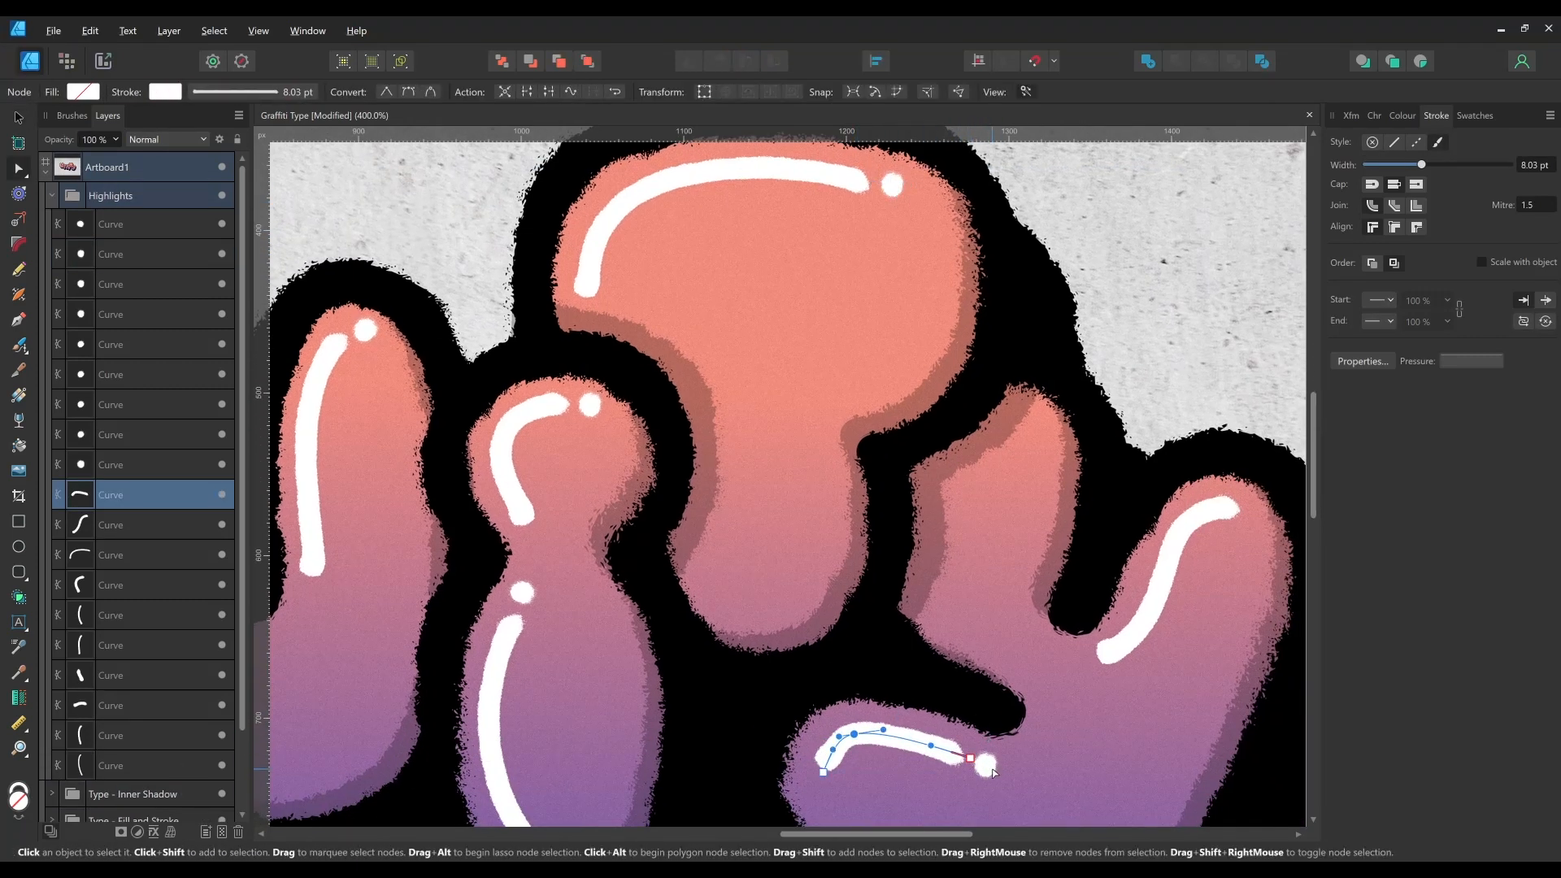
pyautogui.click(985, 765)
pyautogui.click(987, 766)
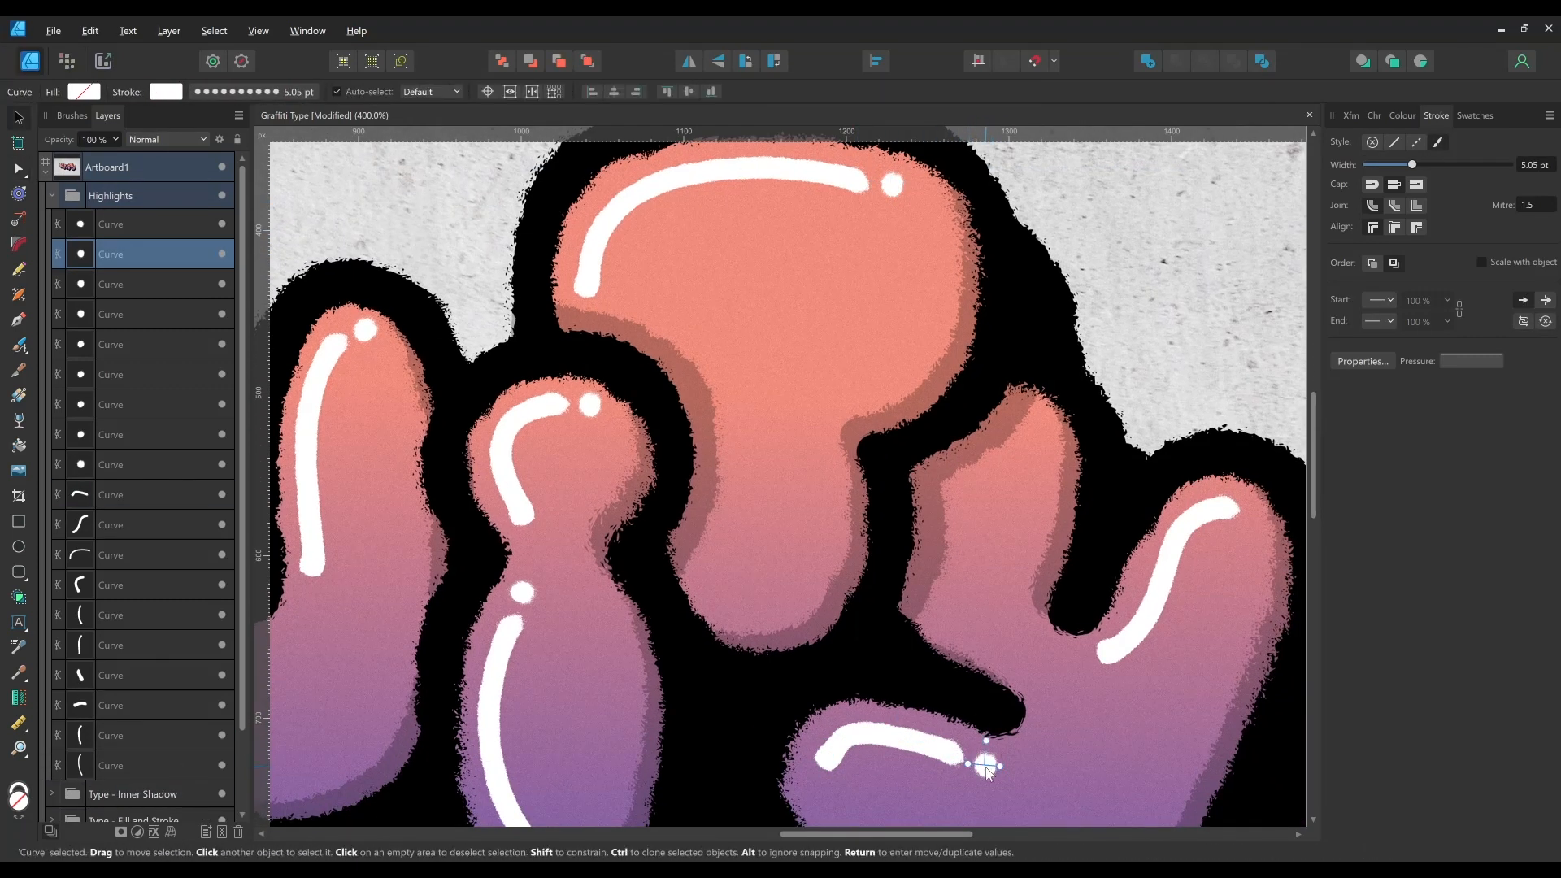
# Place a dot beside the upper end of the highlight on the y's right arm and adjust the highlight's end nodes.
pyautogui.click(1230, 511)
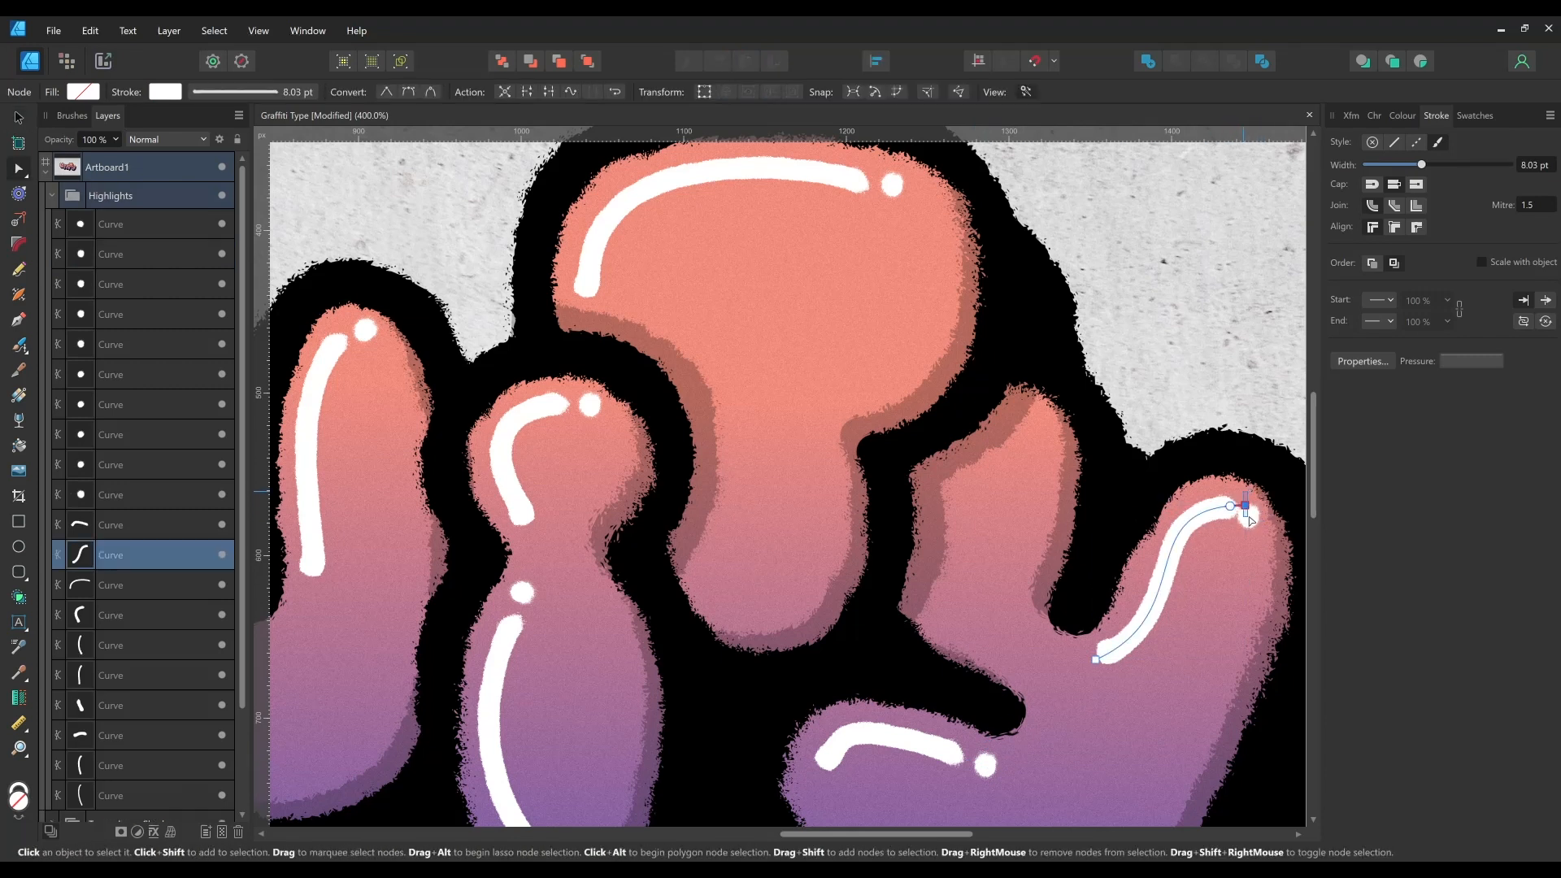
pyautogui.moveTo(1245, 506); pyautogui.dragTo(1233, 502)
pyautogui.moveTo(1157, 591); pyautogui.dragTo(1176, 547)
pyautogui.hotkey('ctrl', '-')
pyautogui.hotkey('ctrl', '-')
pyautogui.hotkey('ctrl', '-')
pyautogui.moveTo(893, 635); pyautogui.dragTo(969, 613)
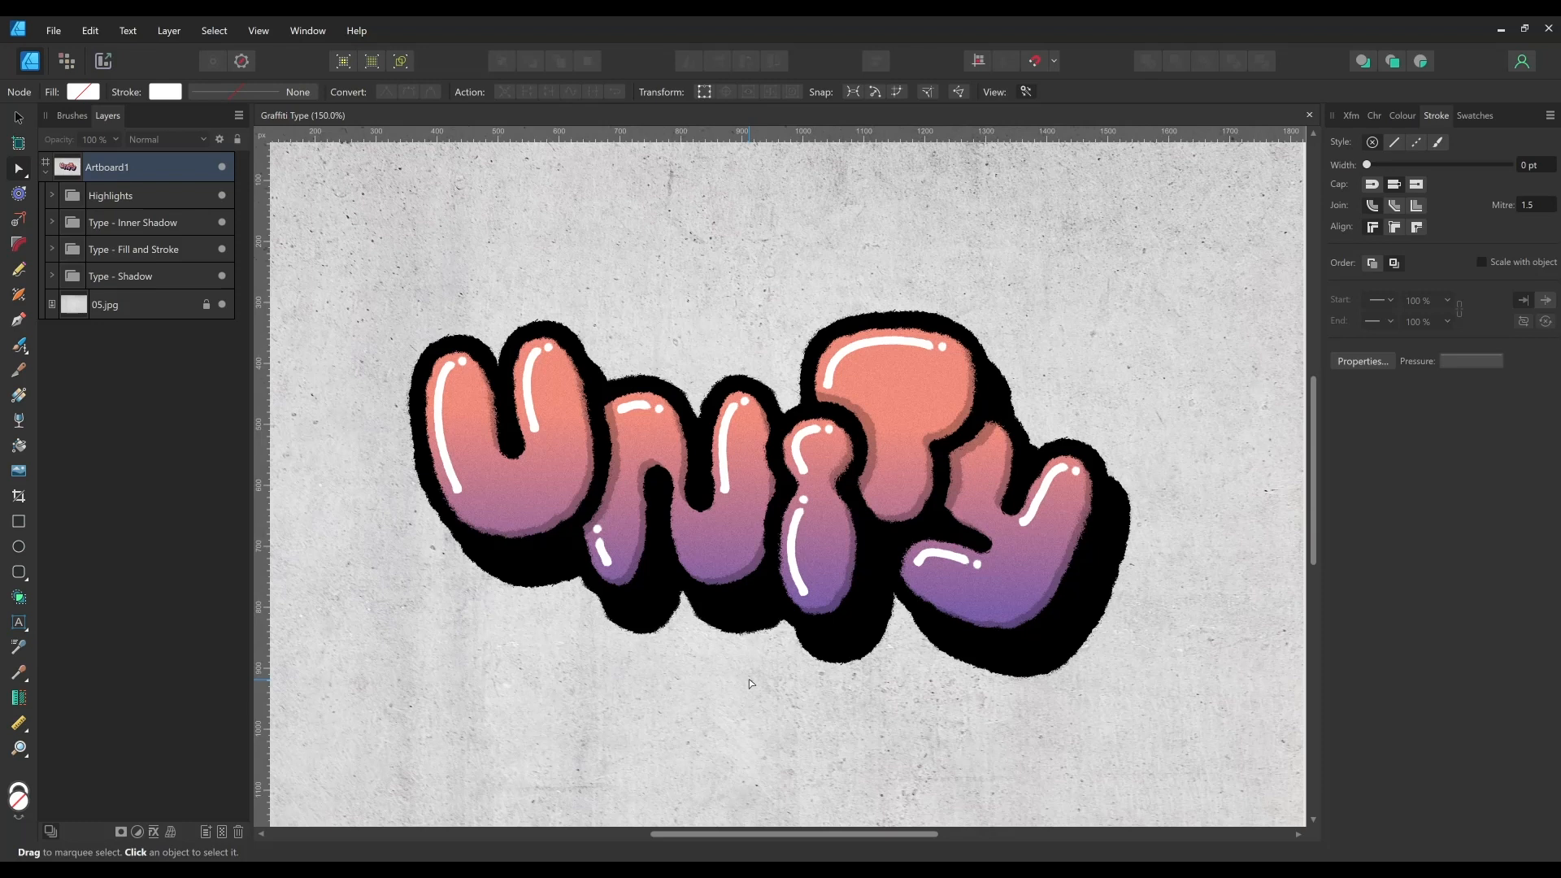
# Duplicate the topmost dot in the Highlights group and move the copy onto the wall below the lettering, near the i.
pyautogui.click(51, 196)
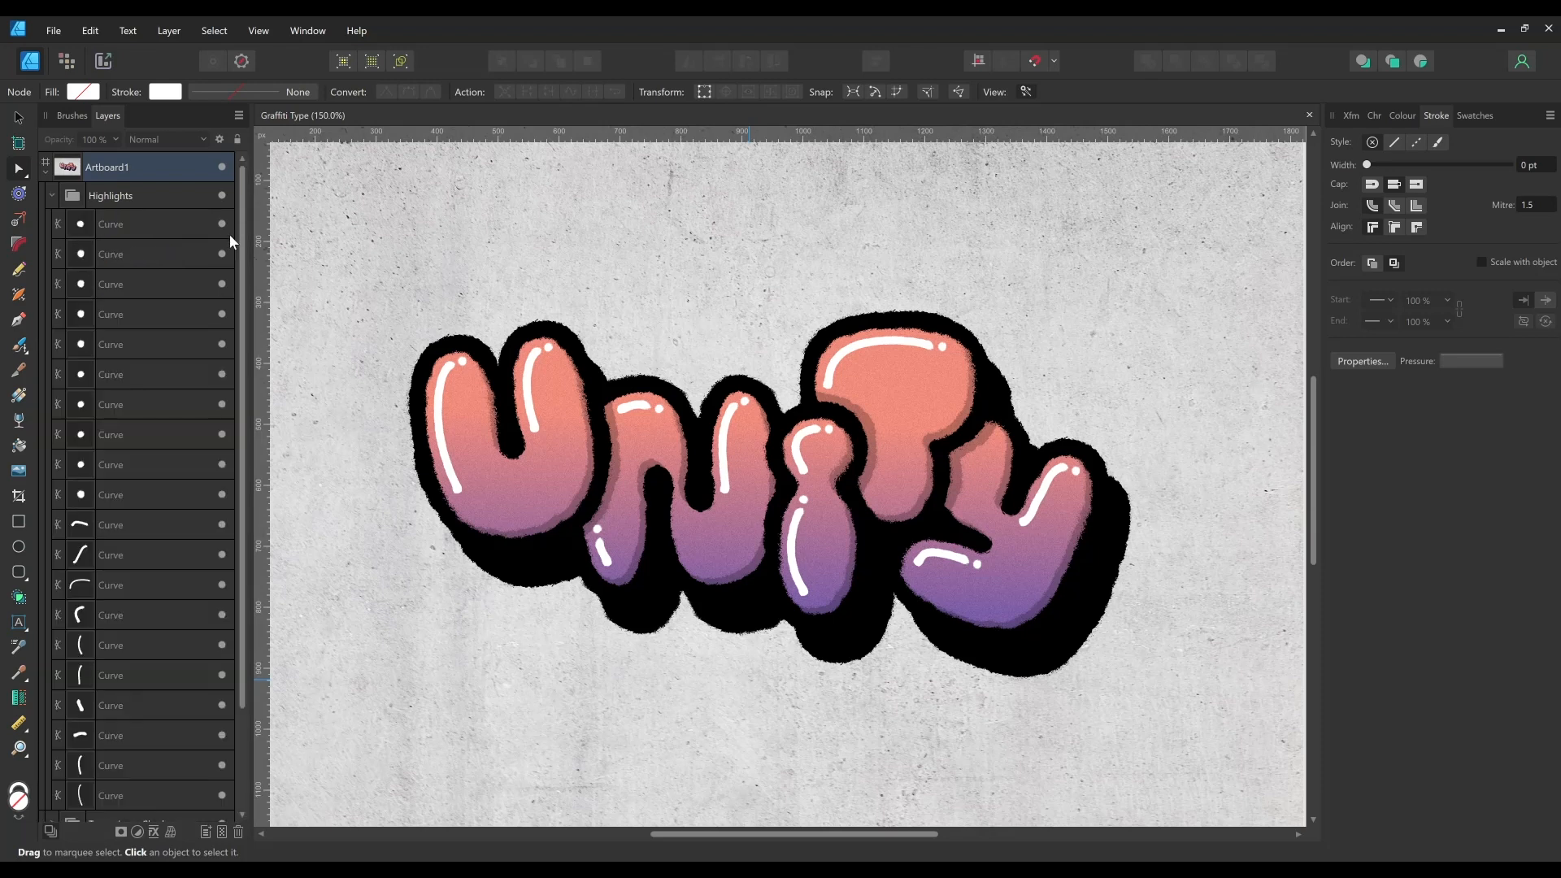
pyautogui.click(178, 222)
pyautogui.click(18, 118)
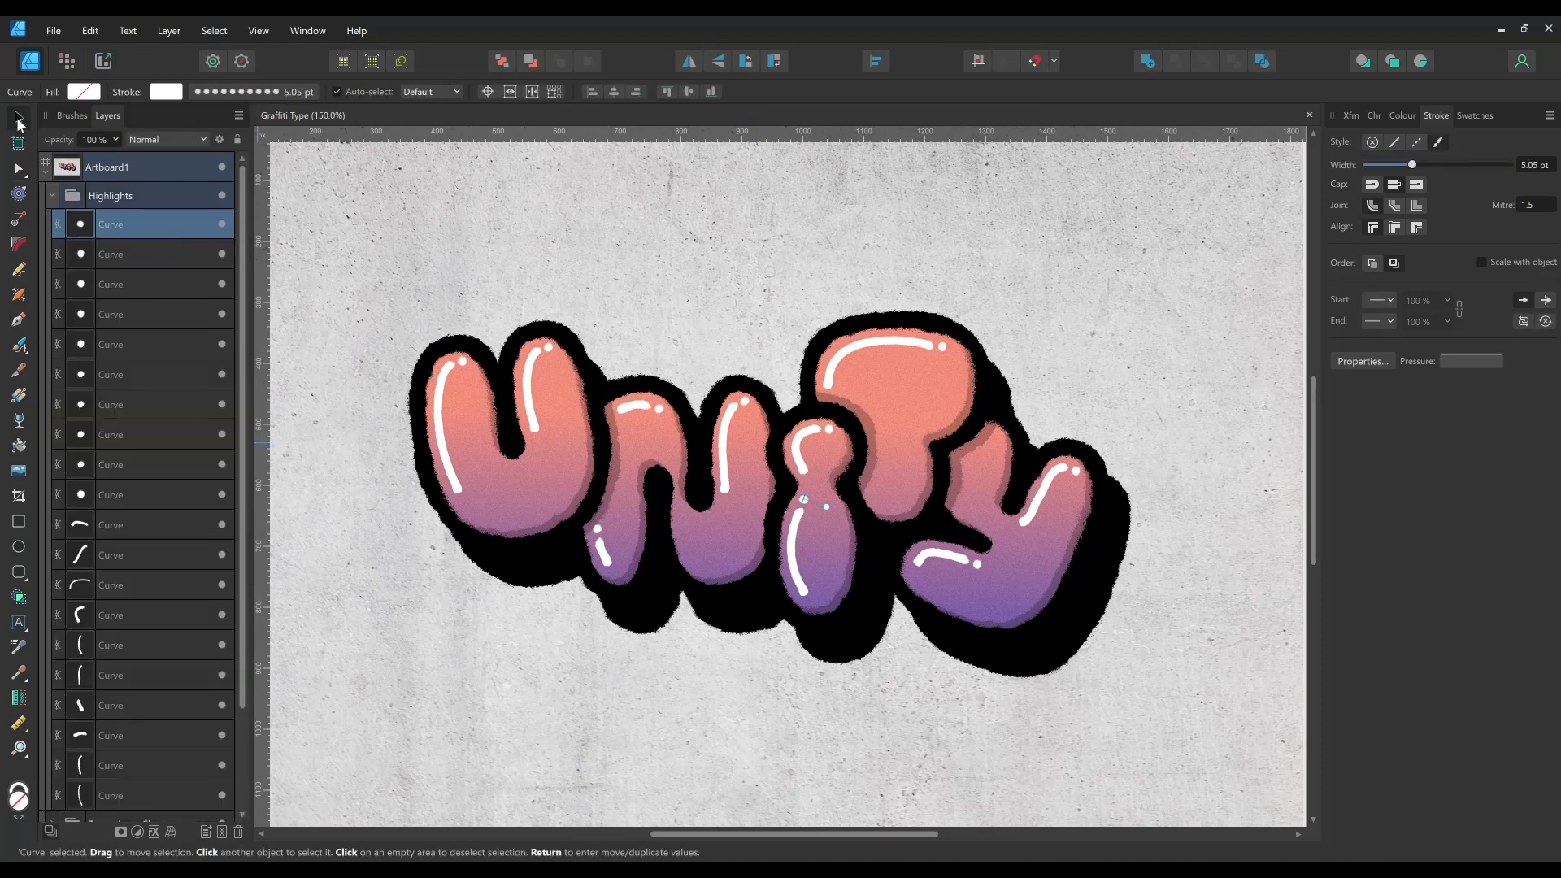
pyautogui.hotkey('ctrl', 'j')
pyautogui.hotkey('ctrl', '=')
pyautogui.hotkey('ctrl', '=')
pyautogui.hotkey('ctrl', '=')
pyautogui.moveTo(845, 534)
pyautogui.mouseDown()
pyautogui.moveTo(891, 734)
pyautogui.moveTo(950, 382)
pyautogui.moveTo(812, 596)
pyautogui.moveTo(822, 560)
pyautogui.mouseUp()
# Turn on Scale with object for the dot on the wall, enlarge it, and set its stroke width to 11.03 pt.
pyautogui.click(1482, 262)
pyautogui.press('a')
pyautogui.click(794, 635)
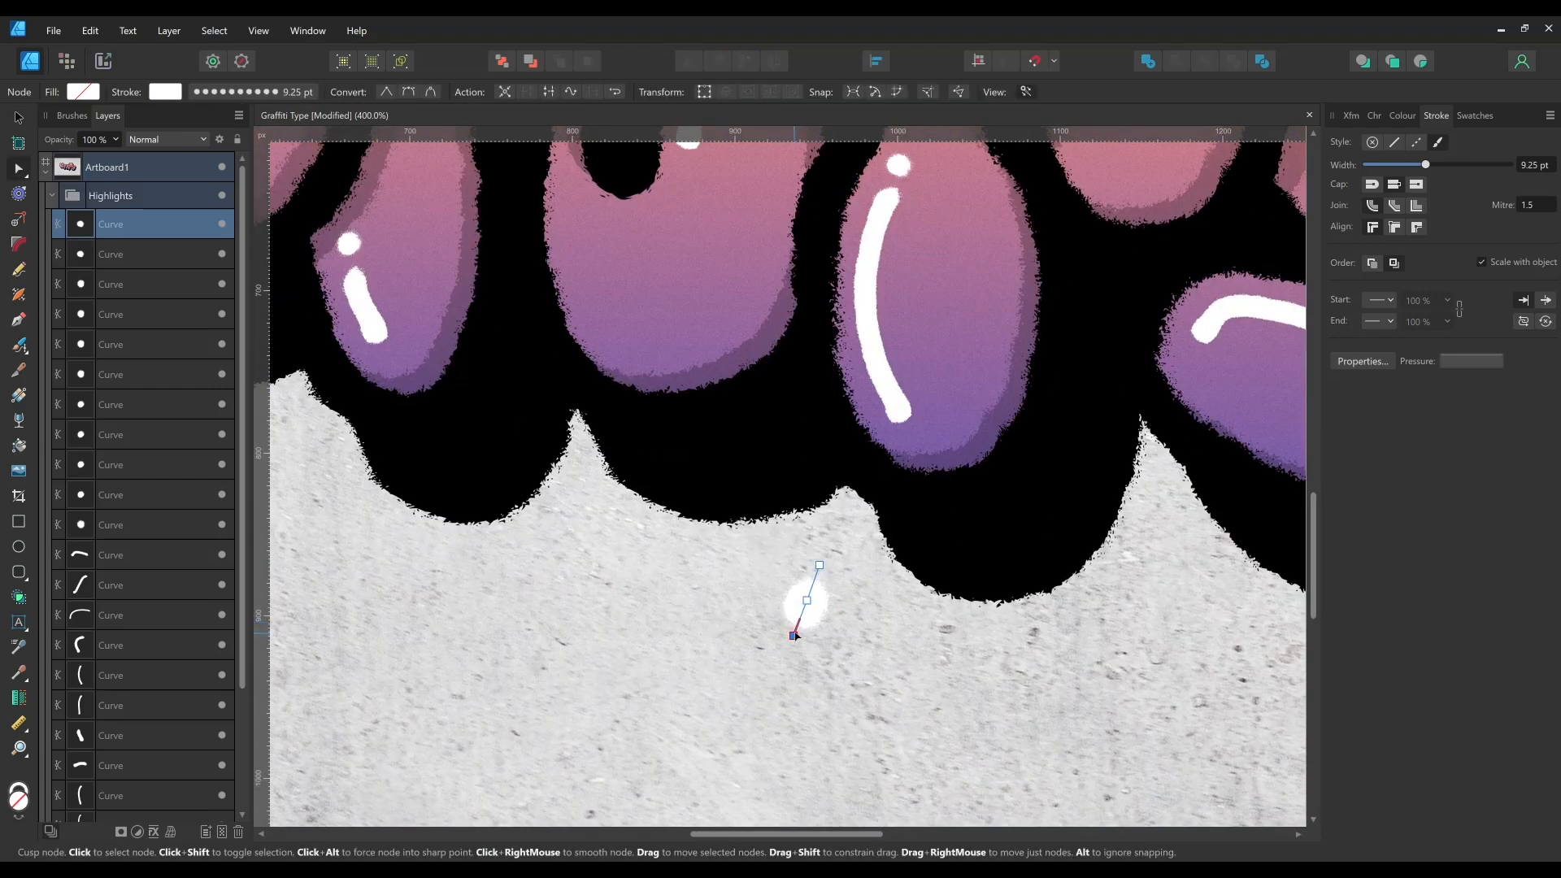
pyautogui.moveTo(1426, 165); pyautogui.dragTo(1429, 165)
pyautogui.hotkey('ctrl', '-')
pyautogui.hotkey('ctrl', '-')
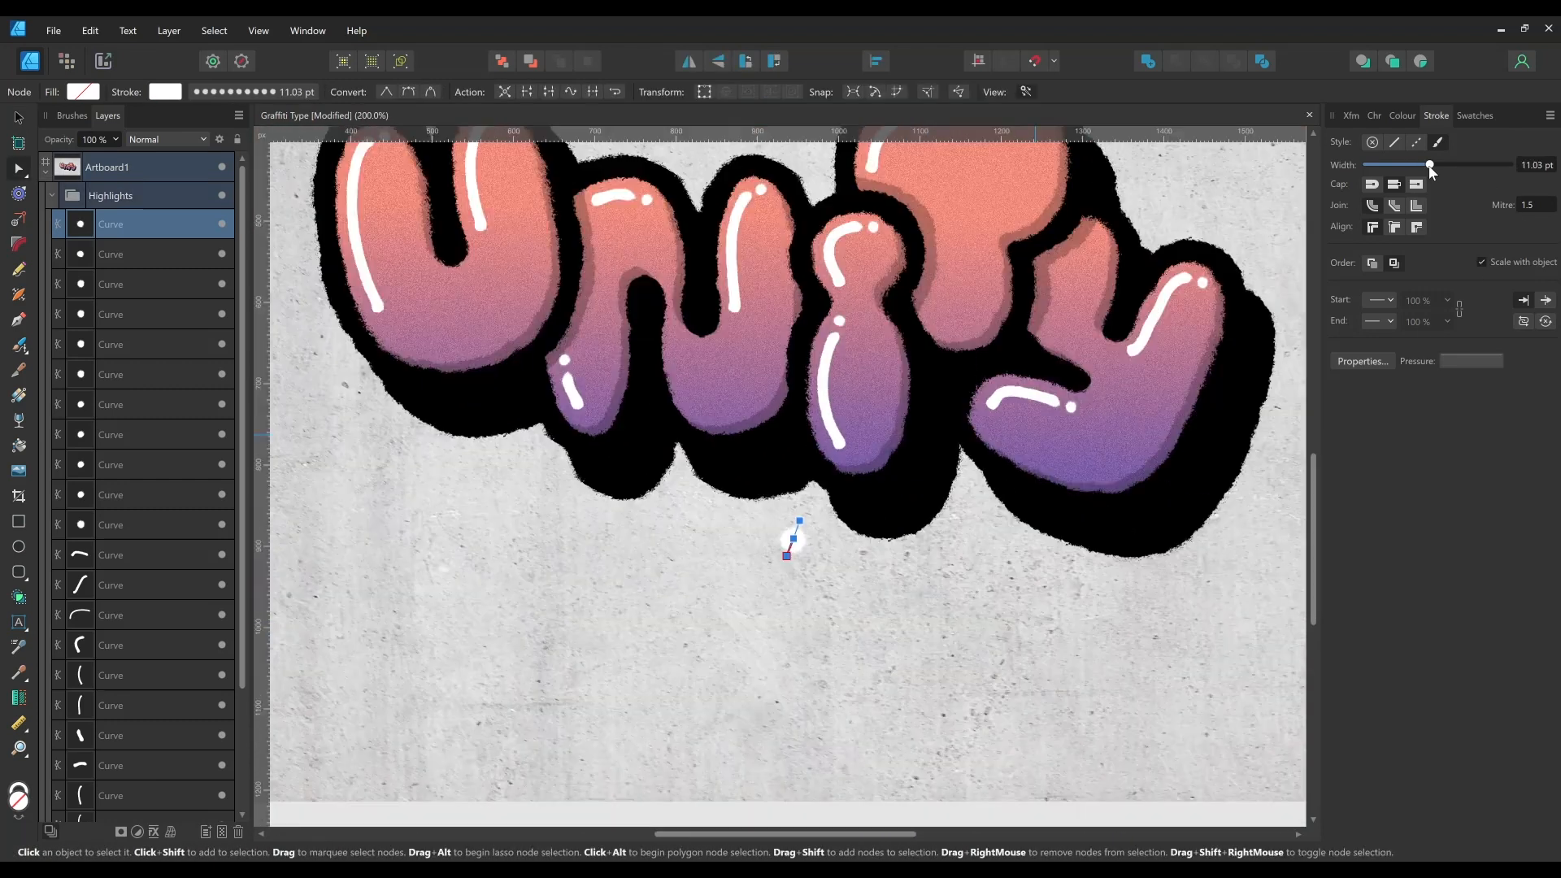
# Change the wall dot's stroke colour to black using the Graffiti Type Swatches.
pyautogui.press('space')
pyautogui.moveTo(856, 593); pyautogui.dragTo(826, 669)
pyautogui.click(1475, 116)
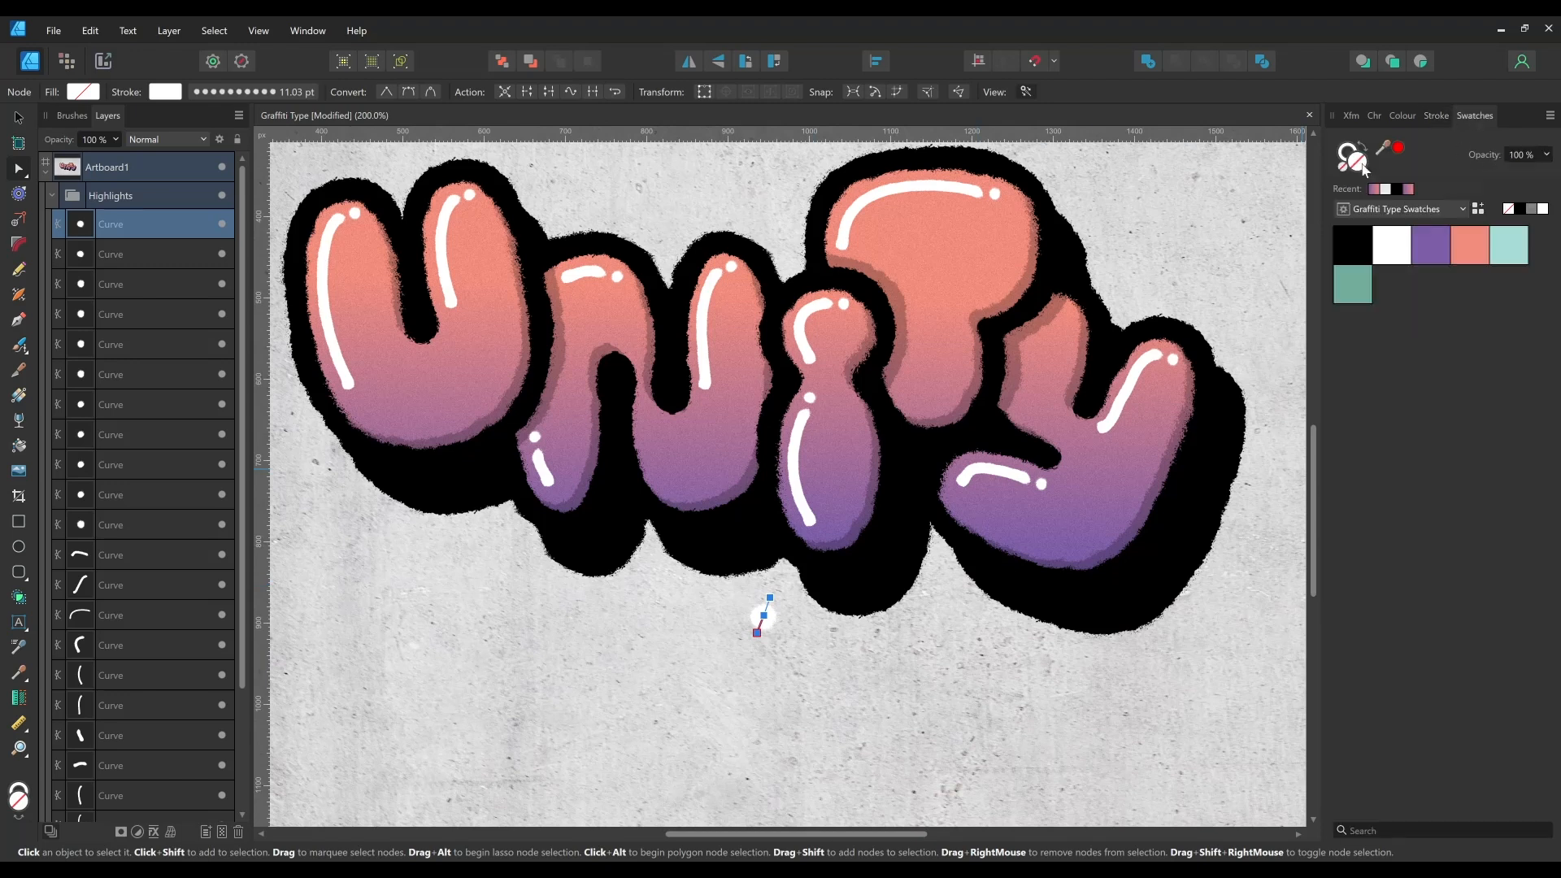
pyautogui.click(1354, 248)
pyautogui.press('v')
pyautogui.press('space')
pyautogui.moveTo(763, 617); pyautogui.dragTo(829, 708)
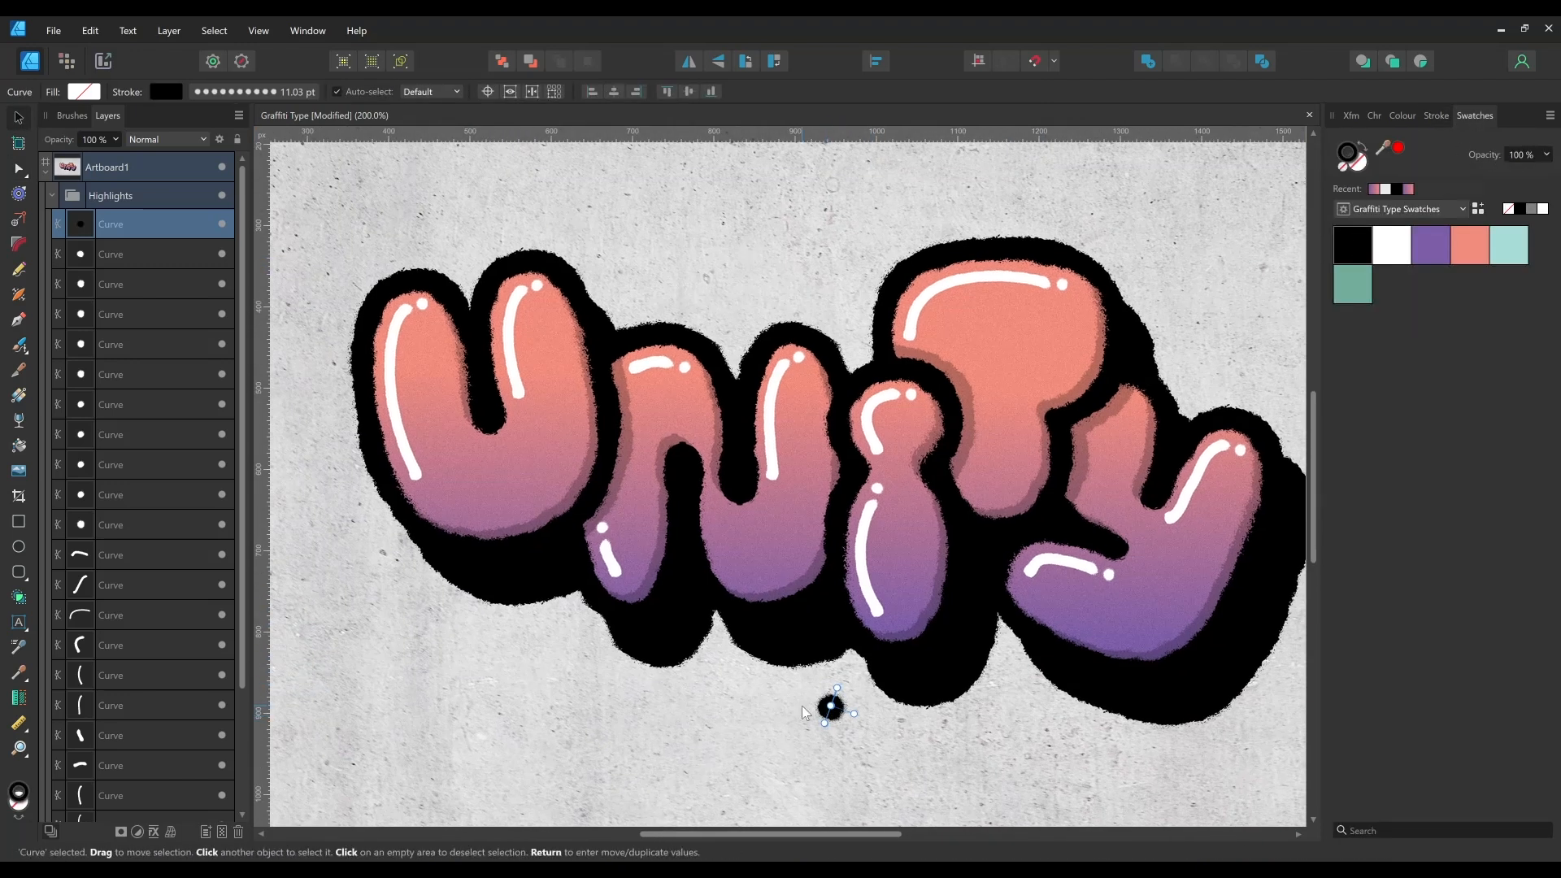
# Duplicate the black dot twice beside the original and shrink the copies, the smallest to 4.52 pt, to form a splatter cluster.
pyautogui.hotkey('ctrl', '+')
pyautogui.hotkey('ctrl', '+')
pyautogui.press('space')
pyautogui.moveTo(991, 619); pyautogui.dragTo(1053, 268)
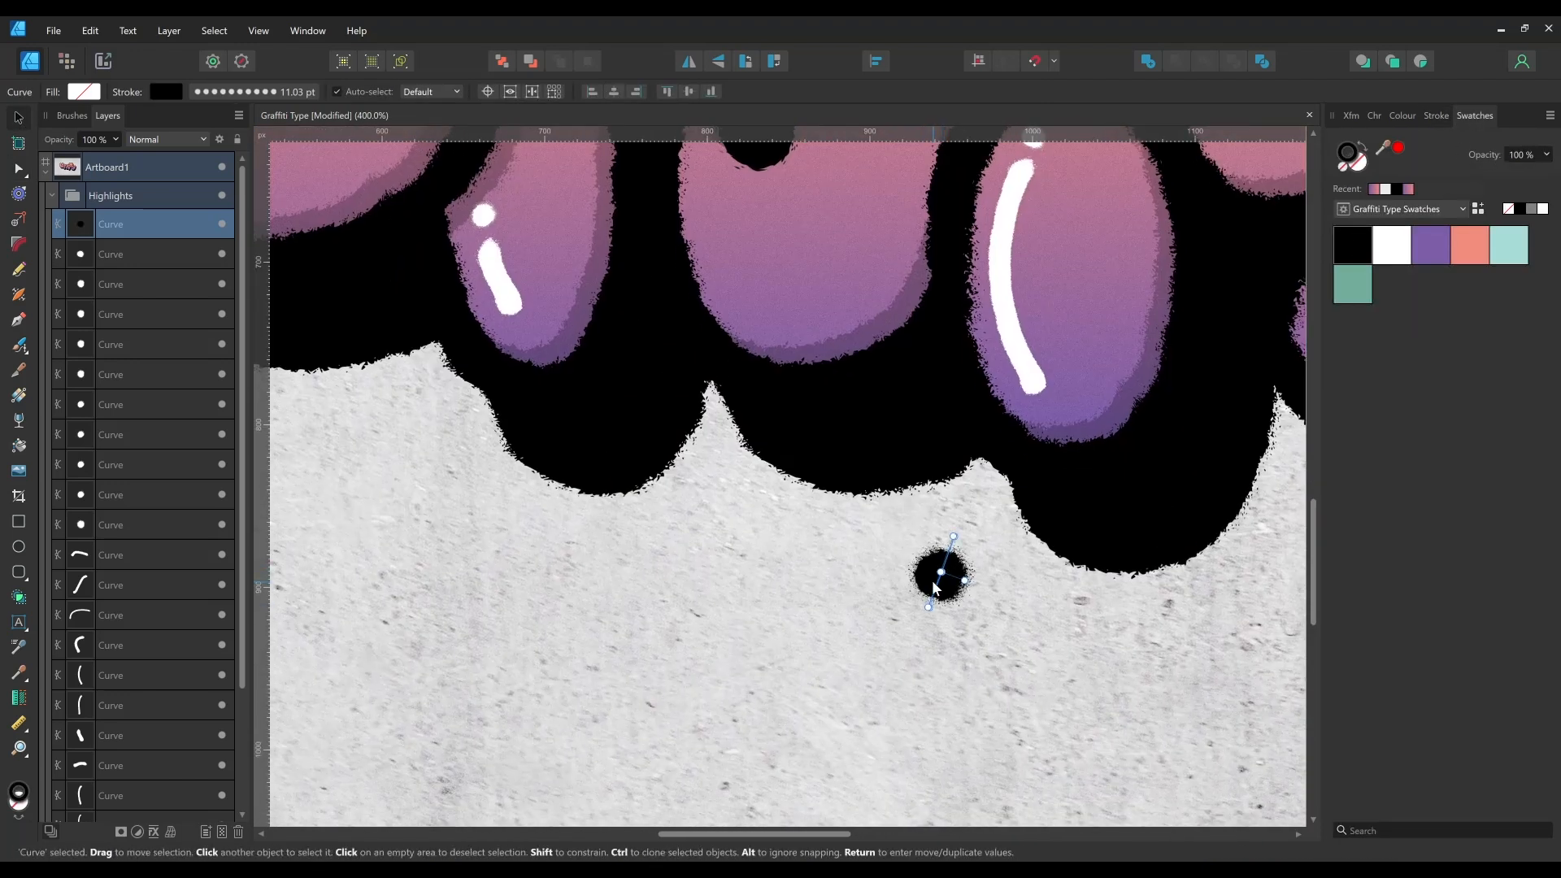
pyautogui.moveTo(932, 587); pyautogui.dragTo(864, 636)
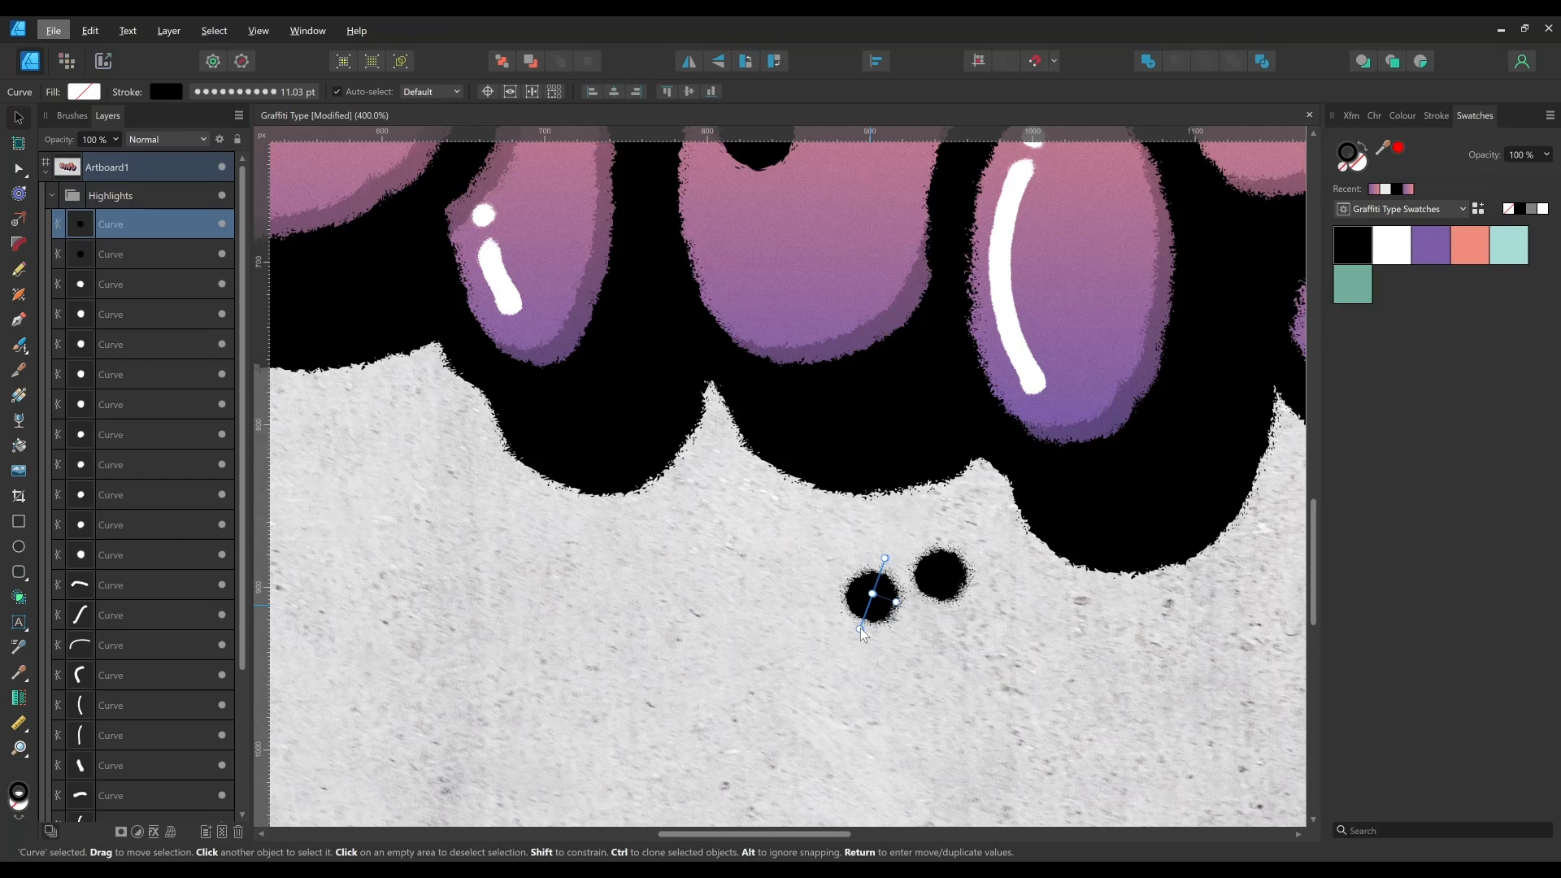
pyautogui.moveTo(885, 558)
pyautogui.mouseDown()
pyautogui.moveTo(873, 578)
pyautogui.moveTo(902, 574)
pyautogui.moveTo(864, 641)
pyautogui.moveTo(872, 596)
pyautogui.mouseUp()
pyautogui.hotkey('ctrl', '0')
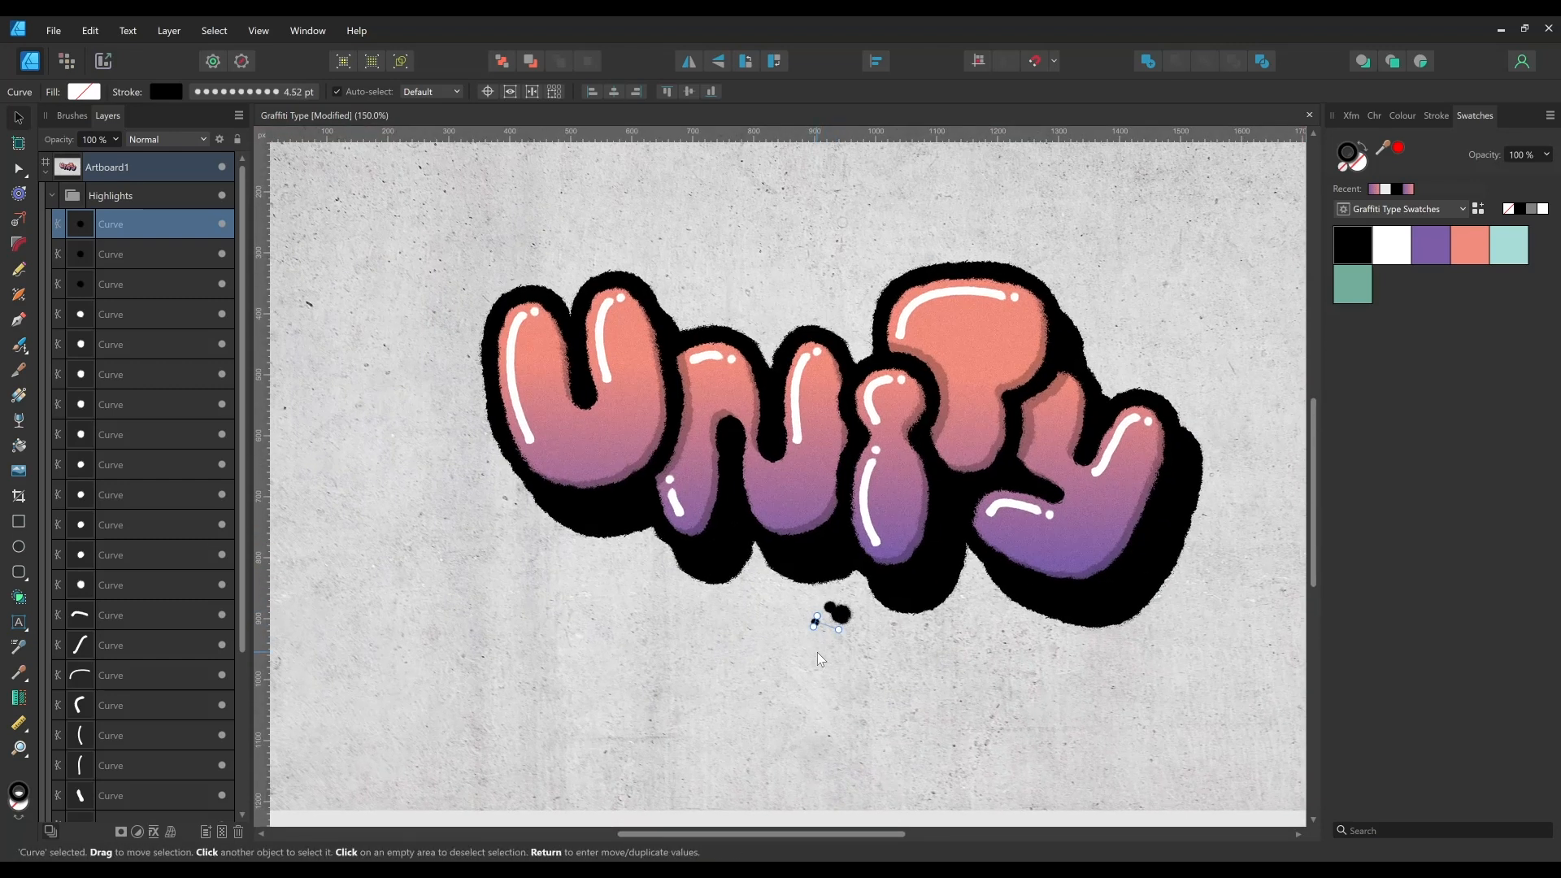
# Duplicate the smallest black dot, scale the copy to 8.41 pt, and move it onto the wall beside the u's lower-left shadow.
pyautogui.moveTo(815, 620); pyautogui.dragTo(821, 610)
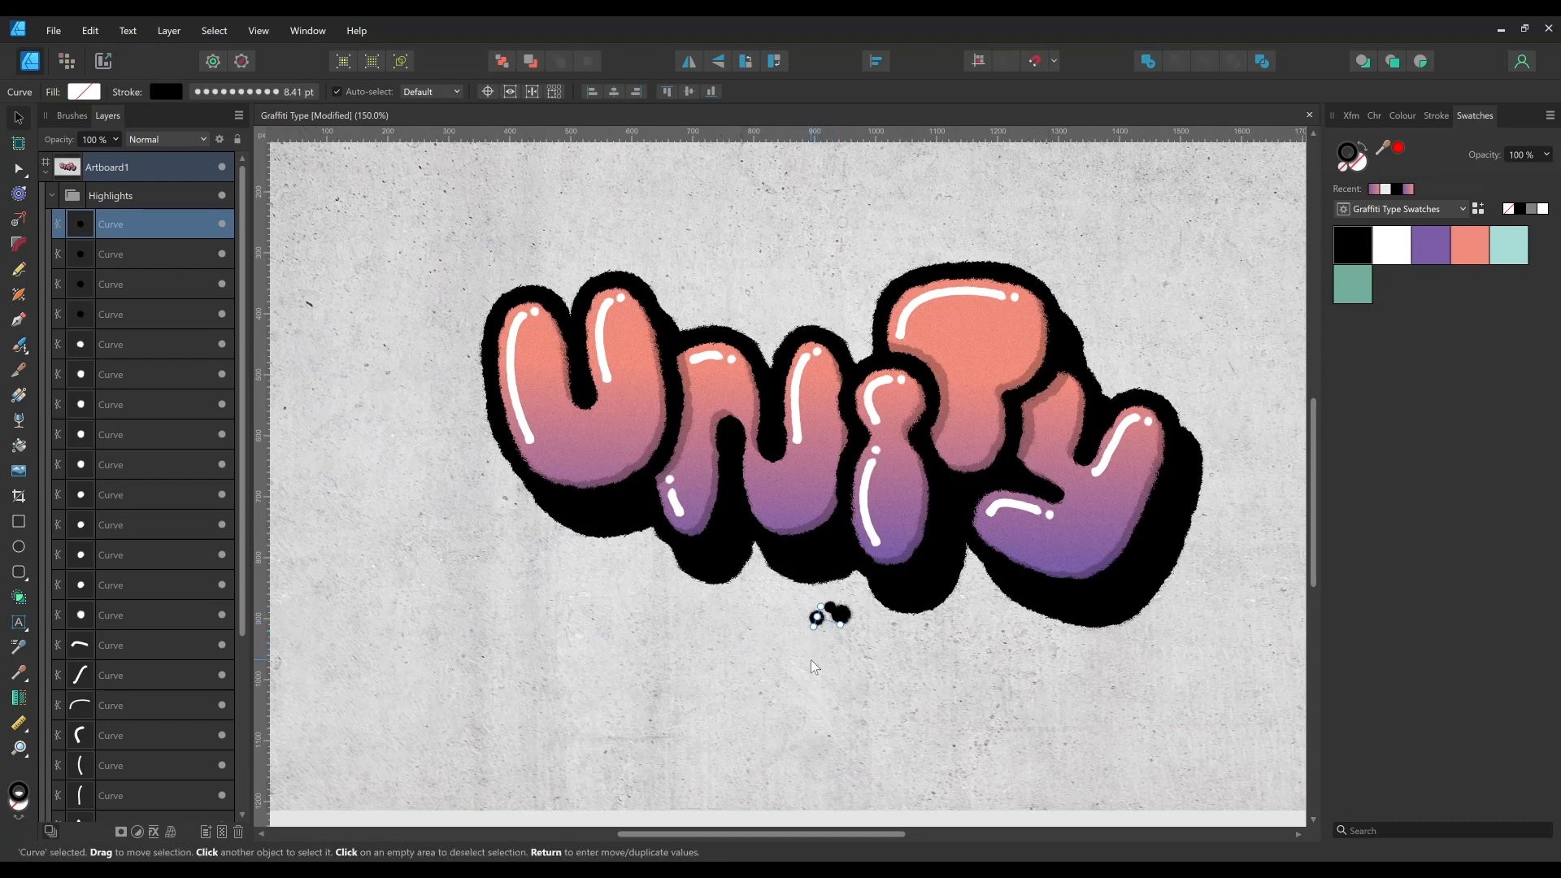
pyautogui.scroll(3, 815, 667)
pyautogui.press('a')
pyautogui.click(1161, 591)
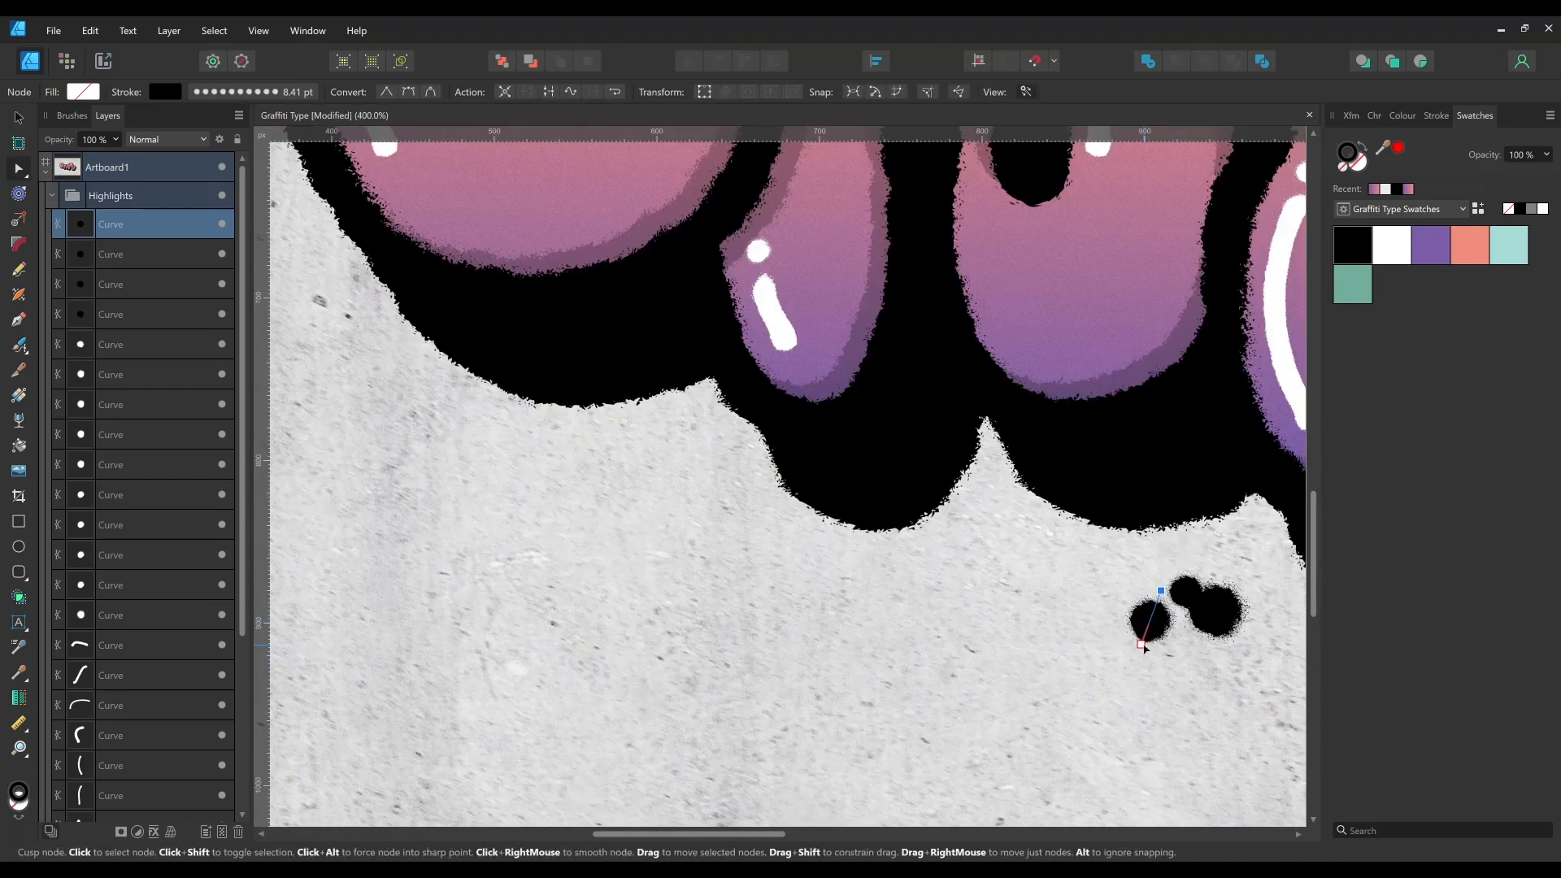
pyautogui.press('v')
pyautogui.moveTo(1150, 623); pyautogui.dragTo(445, 474)
pyautogui.moveTo(528, 521); pyautogui.dragTo(944, 767)
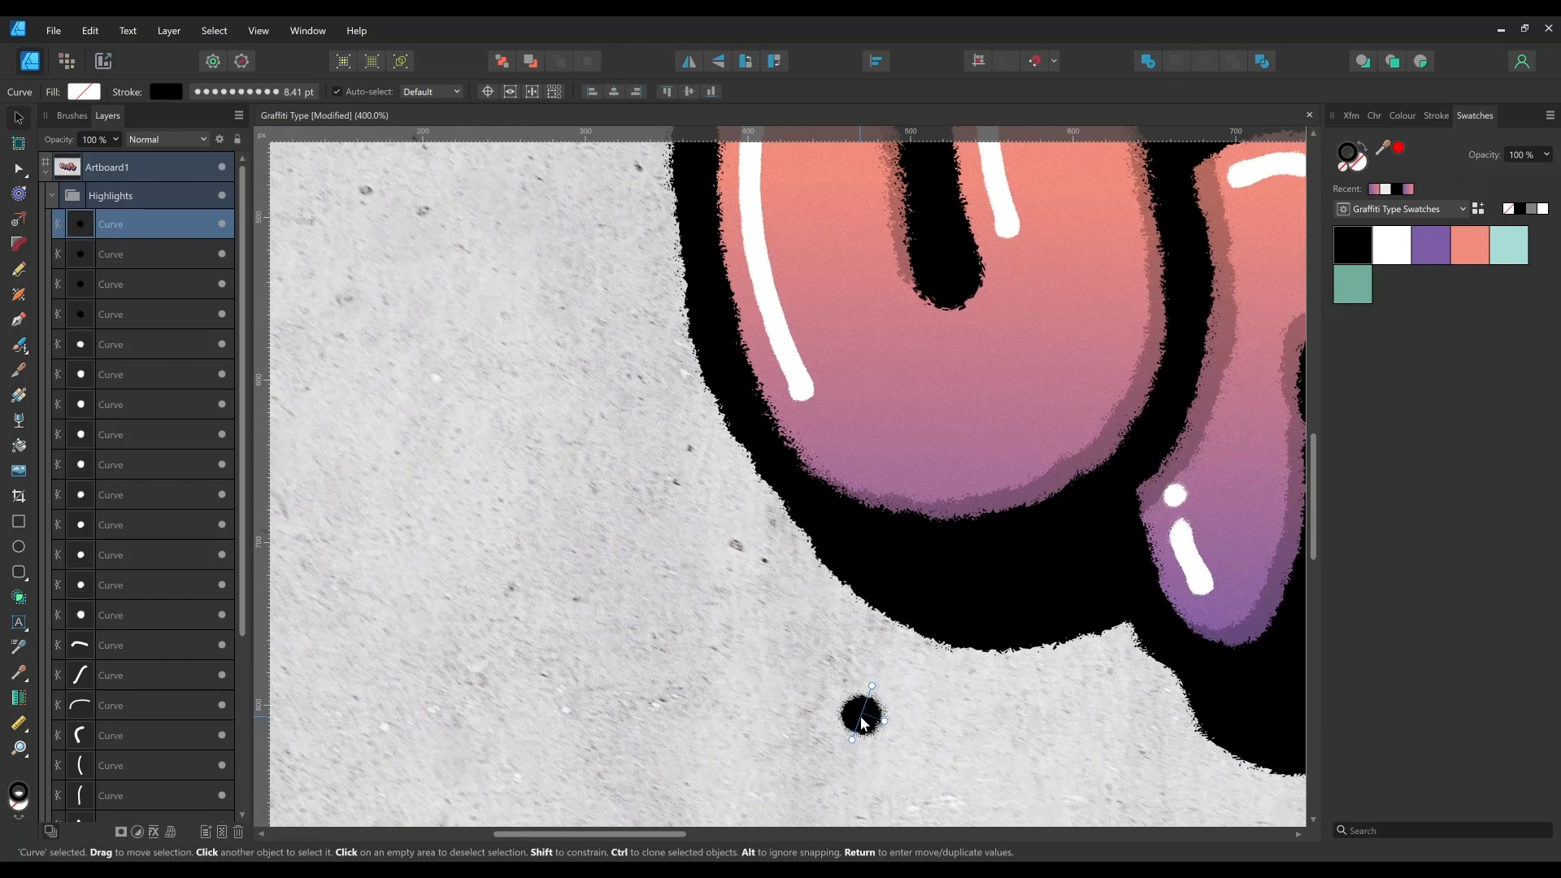
pyautogui.moveTo(862, 718); pyautogui.dragTo(692, 571)
pyautogui.hotkey('ctrl', '-')
pyautogui.moveTo(804, 564); pyautogui.dragTo(711, 651)
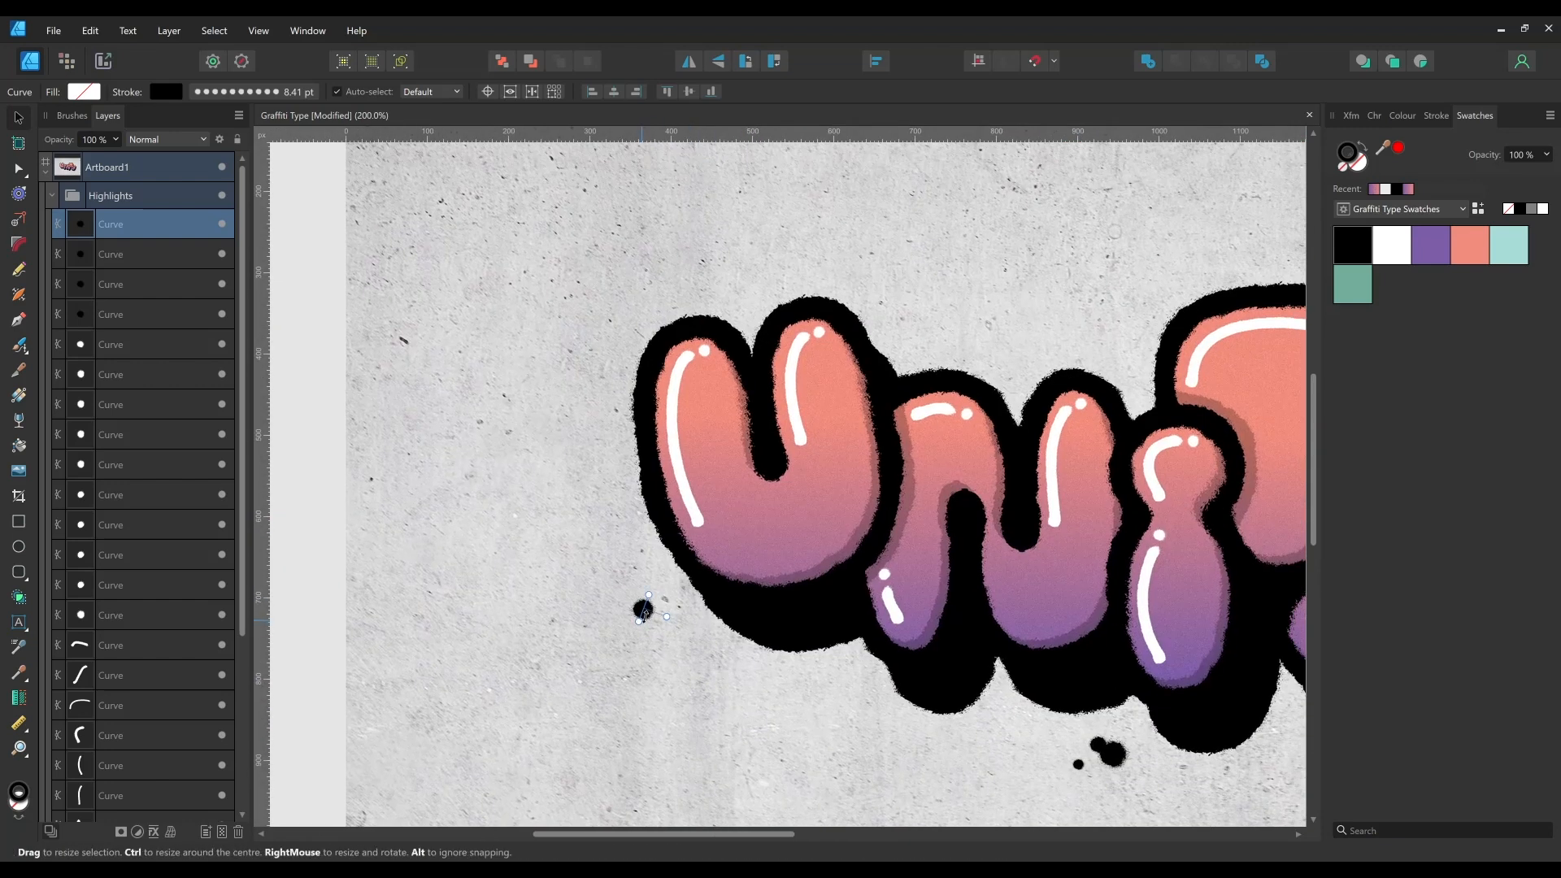
# Copy the black dot twice above the gap between u and n, and once above the y, scaling that copy to 11.29 pt.
pyautogui.moveTo(643, 610); pyautogui.dragTo(913, 286)
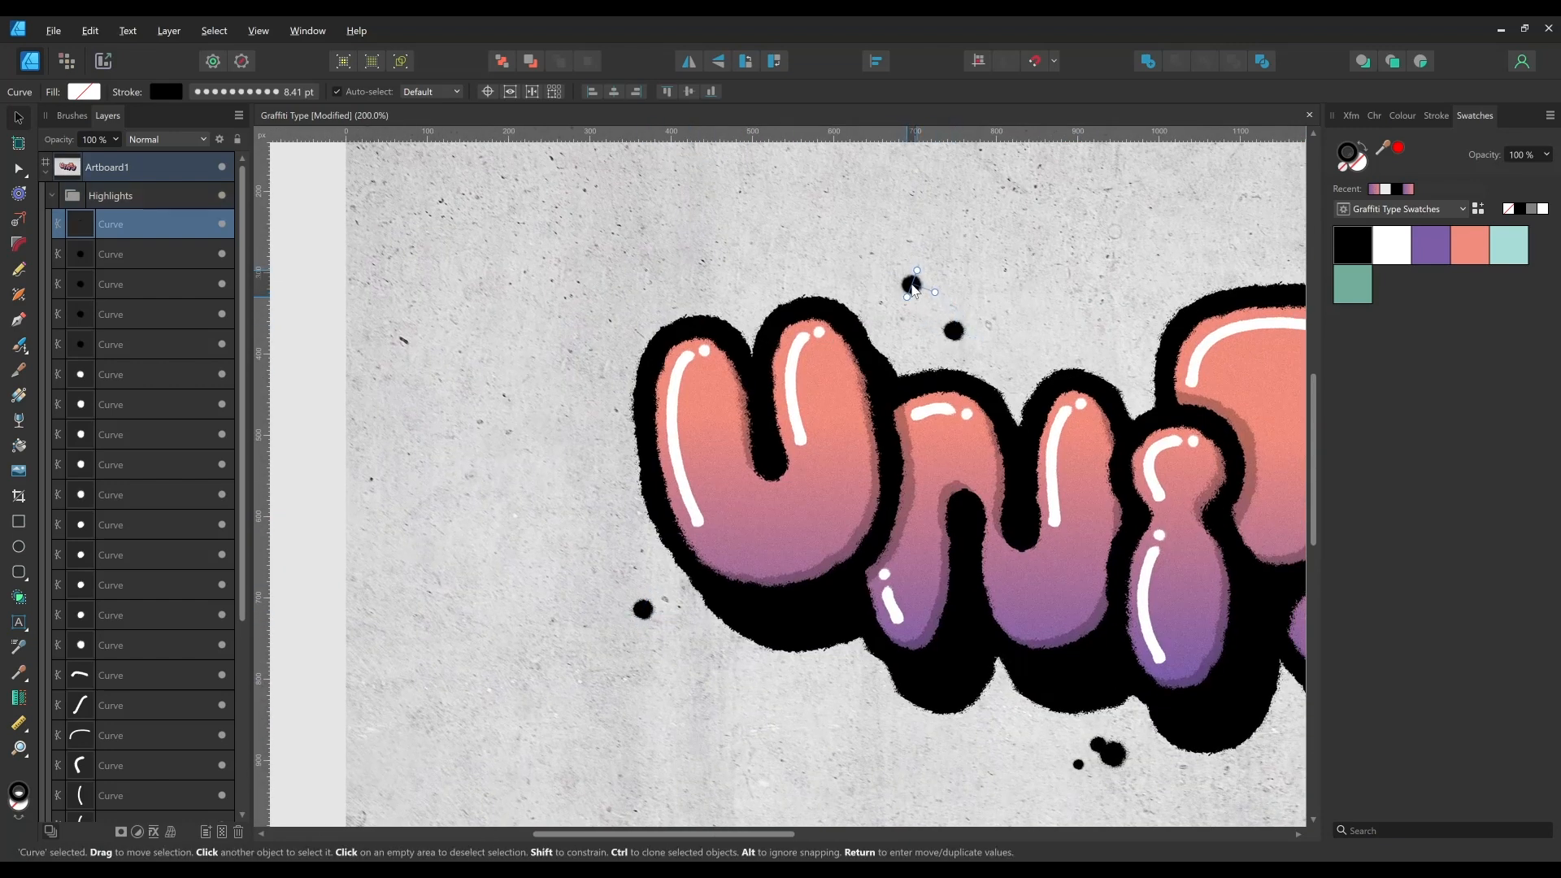
pyautogui.moveTo(1005, 396); pyautogui.dragTo(481, 430)
pyautogui.moveTo(431, 364)
pyautogui.mouseDown()
pyautogui.moveTo(983, 427)
pyautogui.moveTo(990, 404)
pyautogui.moveTo(994, 442)
pyautogui.mouseUp()
pyautogui.moveTo(676, 498)
pyautogui.mouseDown()
pyautogui.moveTo(773, 491)
pyautogui.moveTo(1009, 517)
pyautogui.mouseUp()
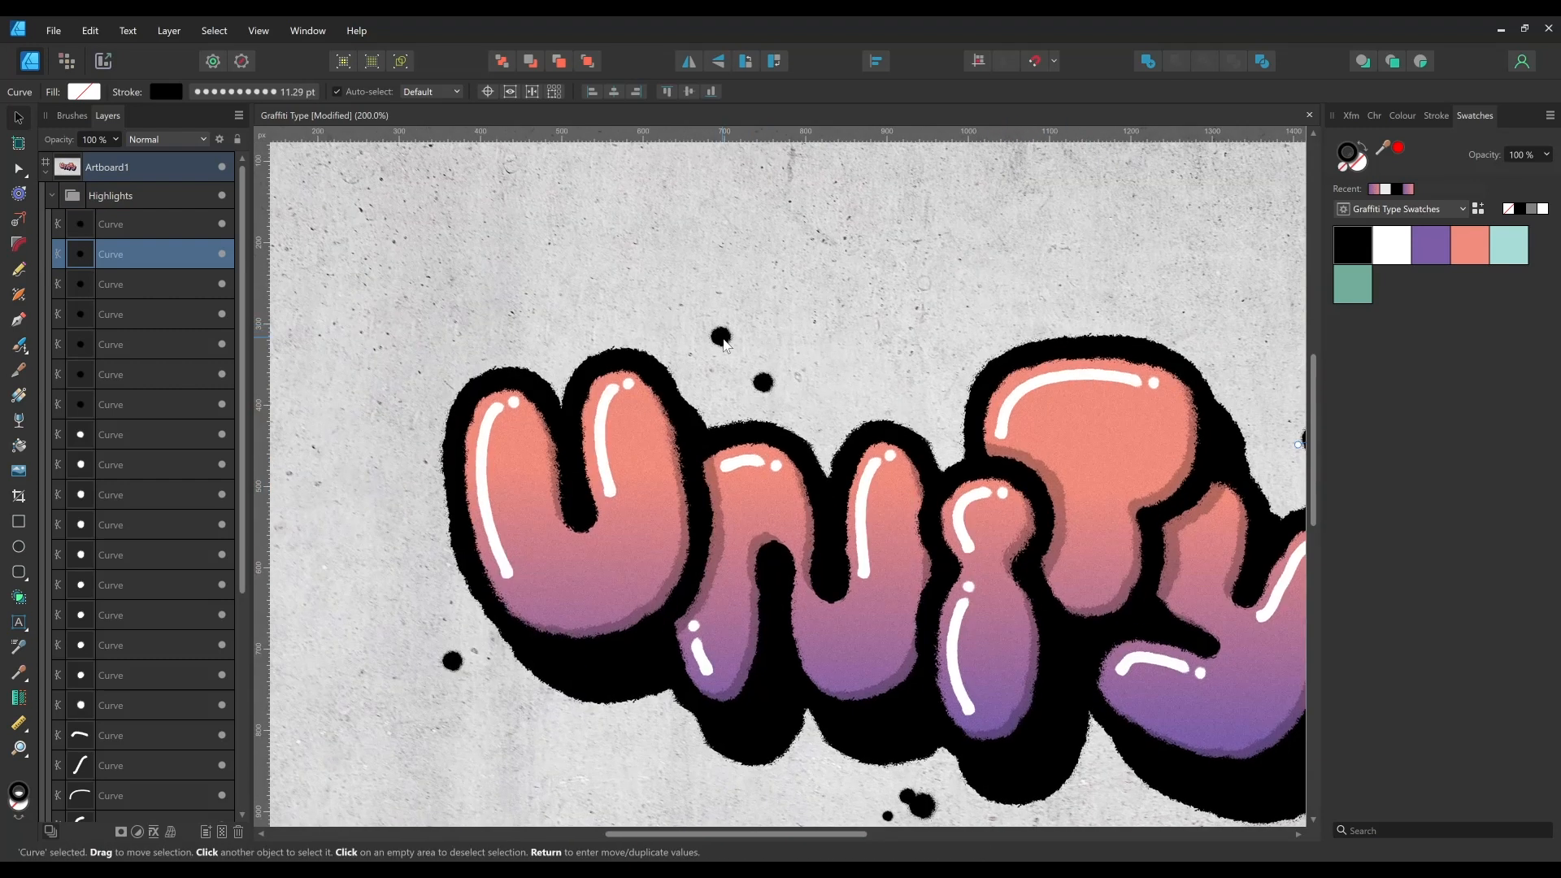
# Shrink the upper of the two black dots above the u and n and place it closer to its neighbour.
pyautogui.click(724, 339)
pyautogui.moveTo(726, 322)
pyautogui.mouseDown()
pyautogui.moveTo(726, 355)
pyautogui.moveTo(751, 385)
pyautogui.mouseUp()
pyautogui.click(763, 383)
pyautogui.moveTo(586, 561); pyautogui.dragTo(637, 457)
# Scale the black dot beside the u's lower-left shadow down to 6.11 pt and save the document.
pyautogui.click(503, 557)
pyautogui.moveTo(510, 541)
pyautogui.mouseDown()
pyautogui.moveTo(505, 558)
pyautogui.moveTo(531, 550)
pyautogui.mouseUp()
pyautogui.hotkey('ctrl', '-')
pyautogui.moveTo(1078, 592); pyautogui.dragTo(995, 617)
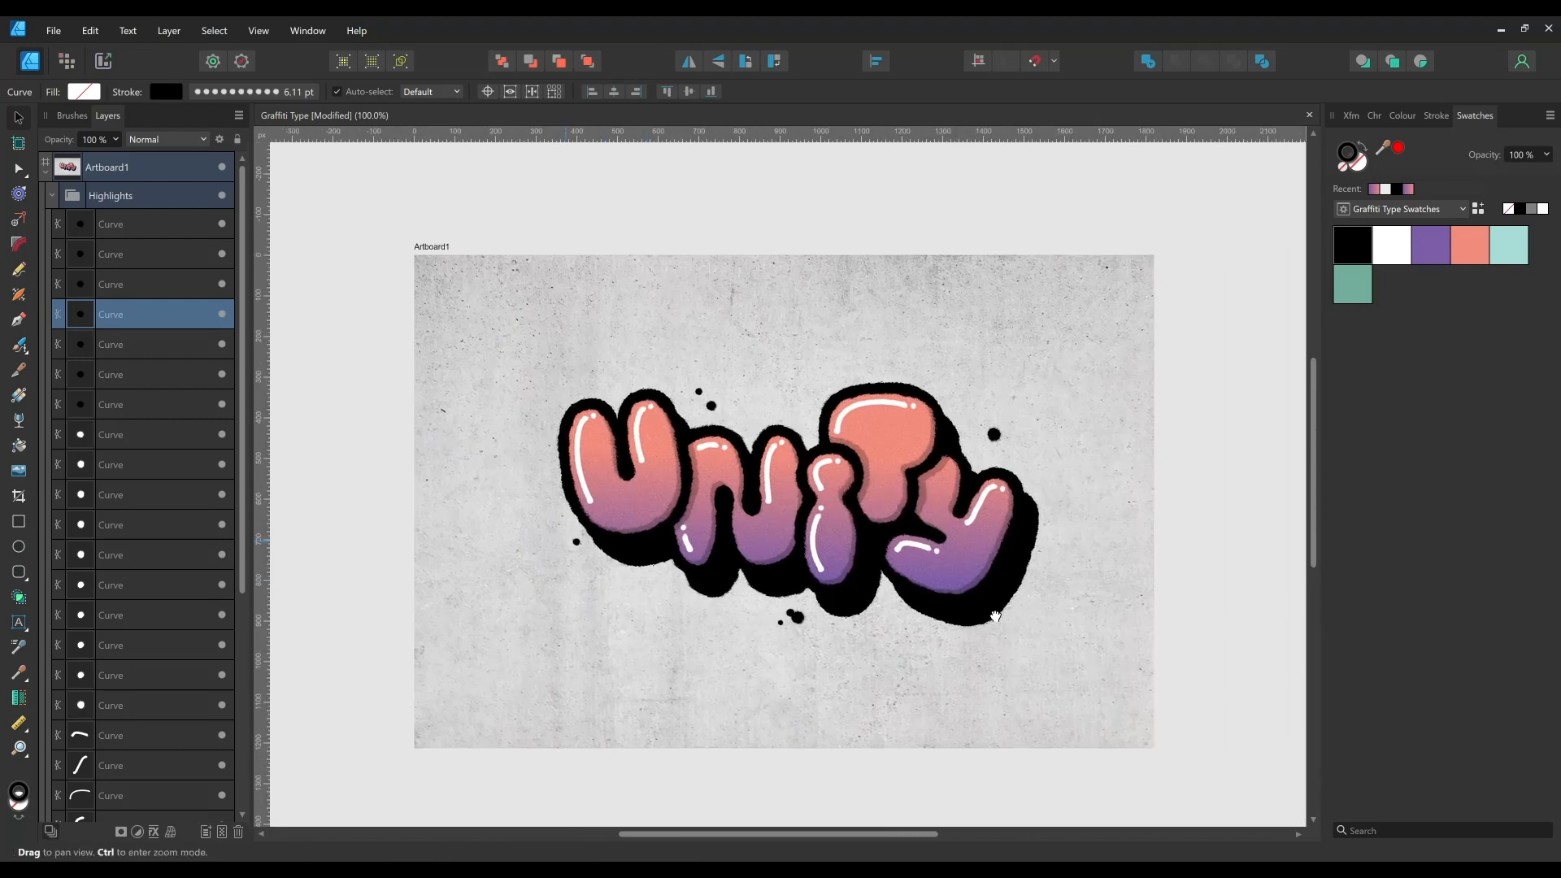
pyautogui.hotkey('ctrl', '+')
pyautogui.hotkey('ctrl', 's')
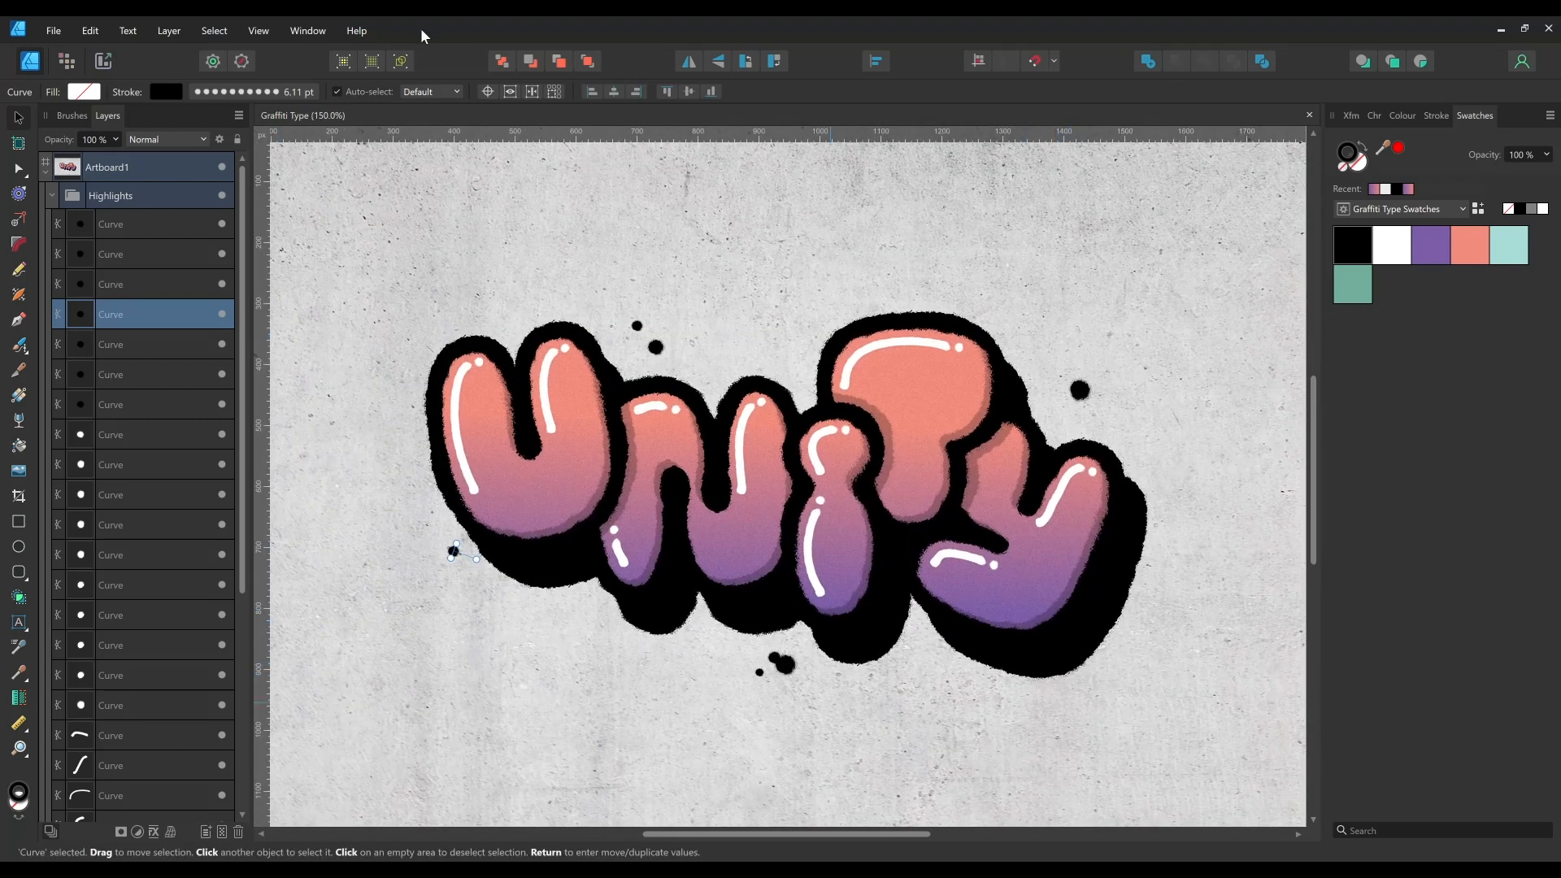
# Group the seven black dot curves above the Highlights group and name the new group Splats.
pyautogui.click(134, 404)
pyautogui.keyDown('shift'); pyautogui.click(140, 224); pyautogui.keyUp('shift')
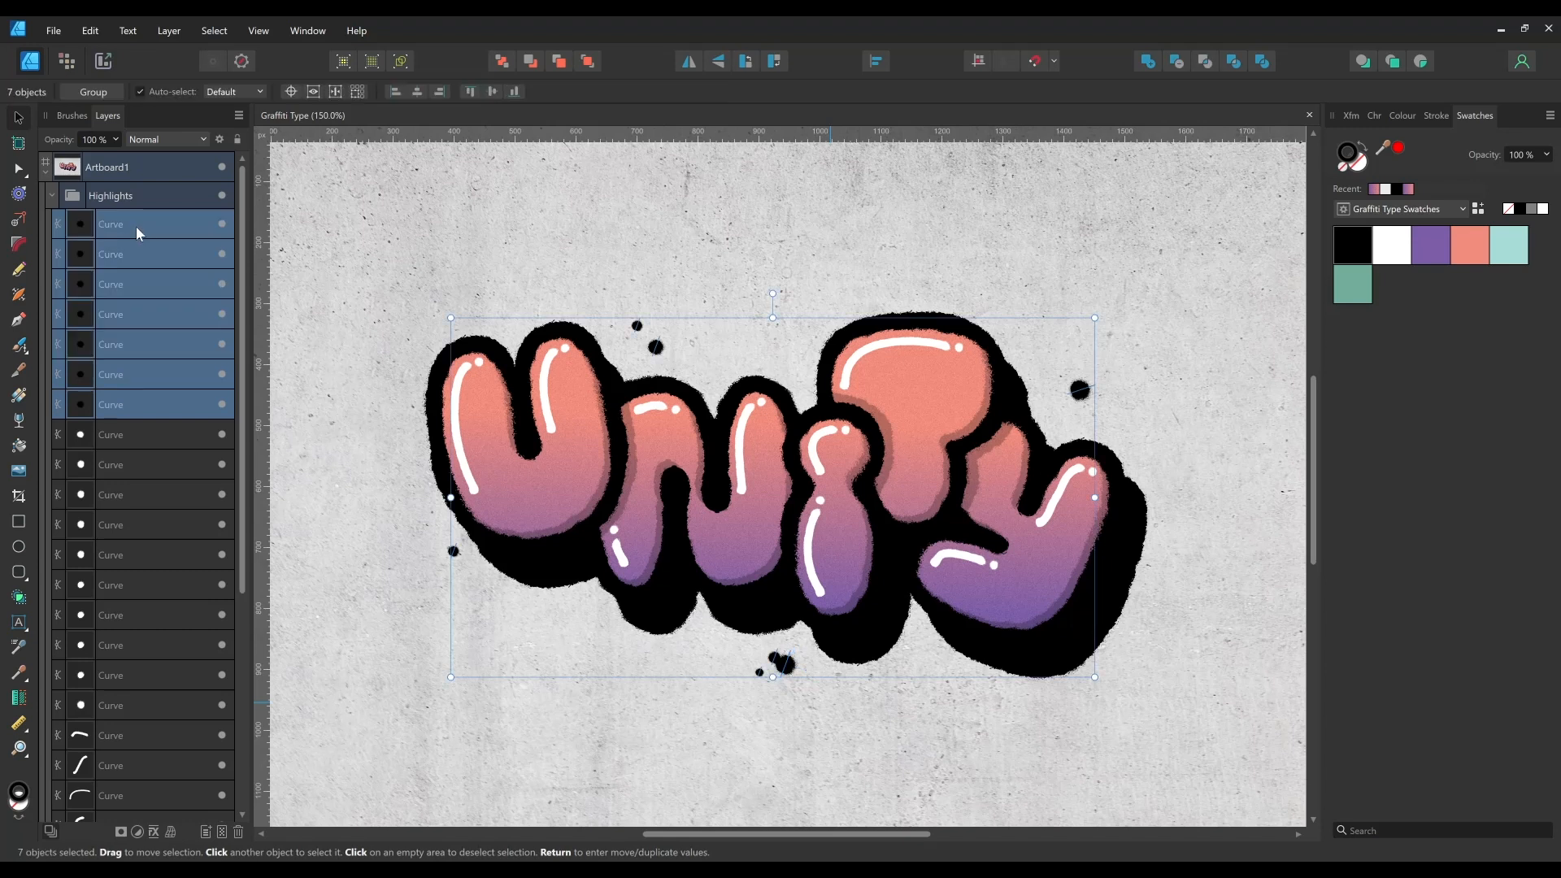
pyautogui.moveTo(140, 218); pyautogui.dragTo(137, 193)
pyautogui.hotkey('ctrl', 'g')
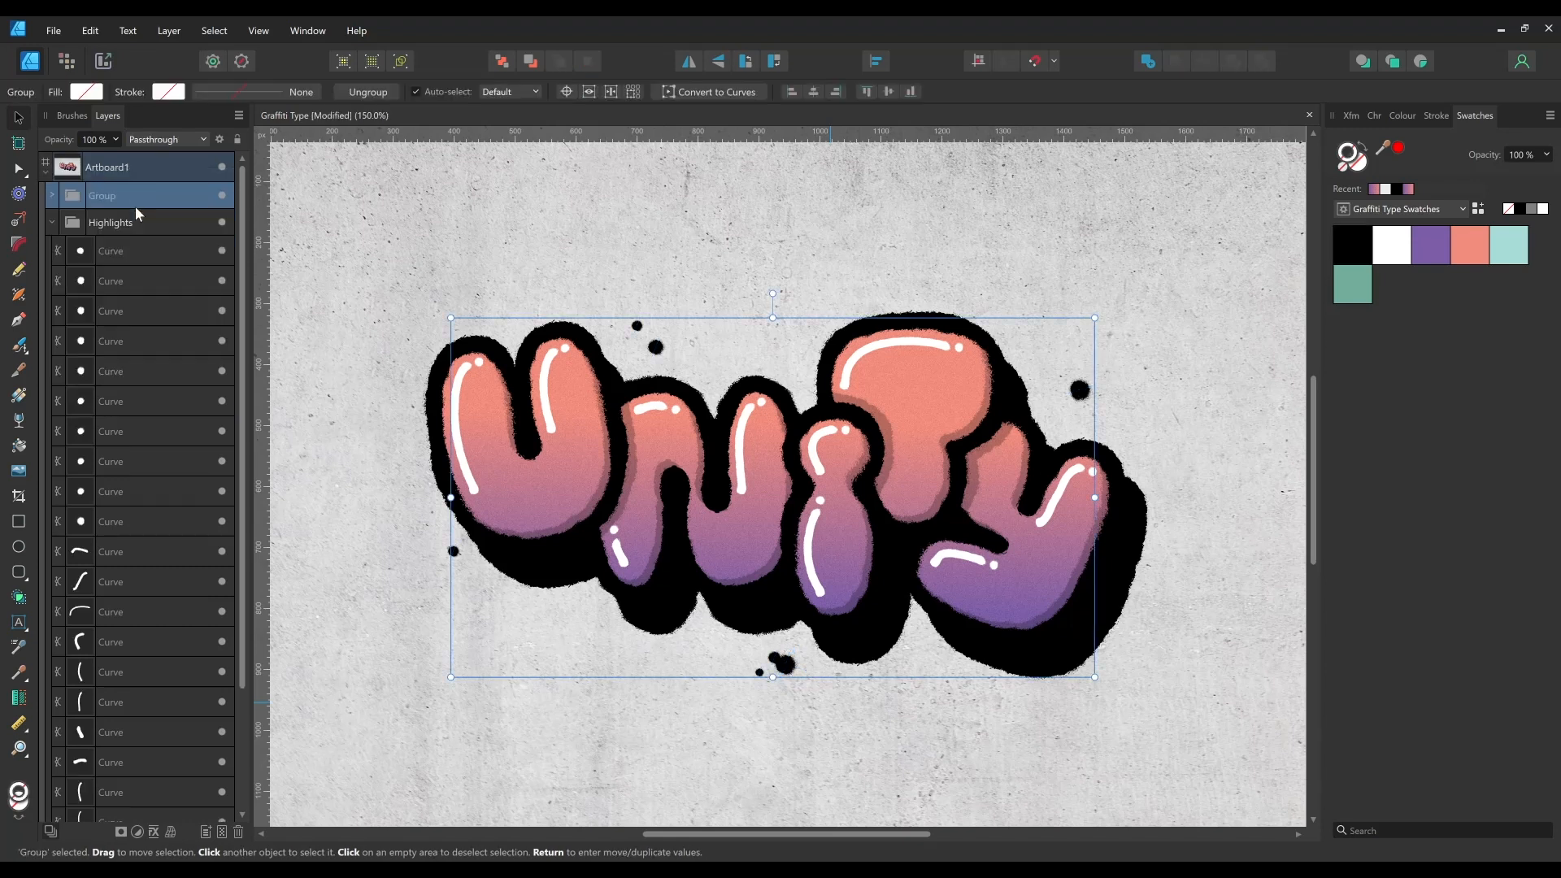
pyautogui.click(52, 222)
pyautogui.doubleClick(111, 195)
pyautogui.write('Spla')
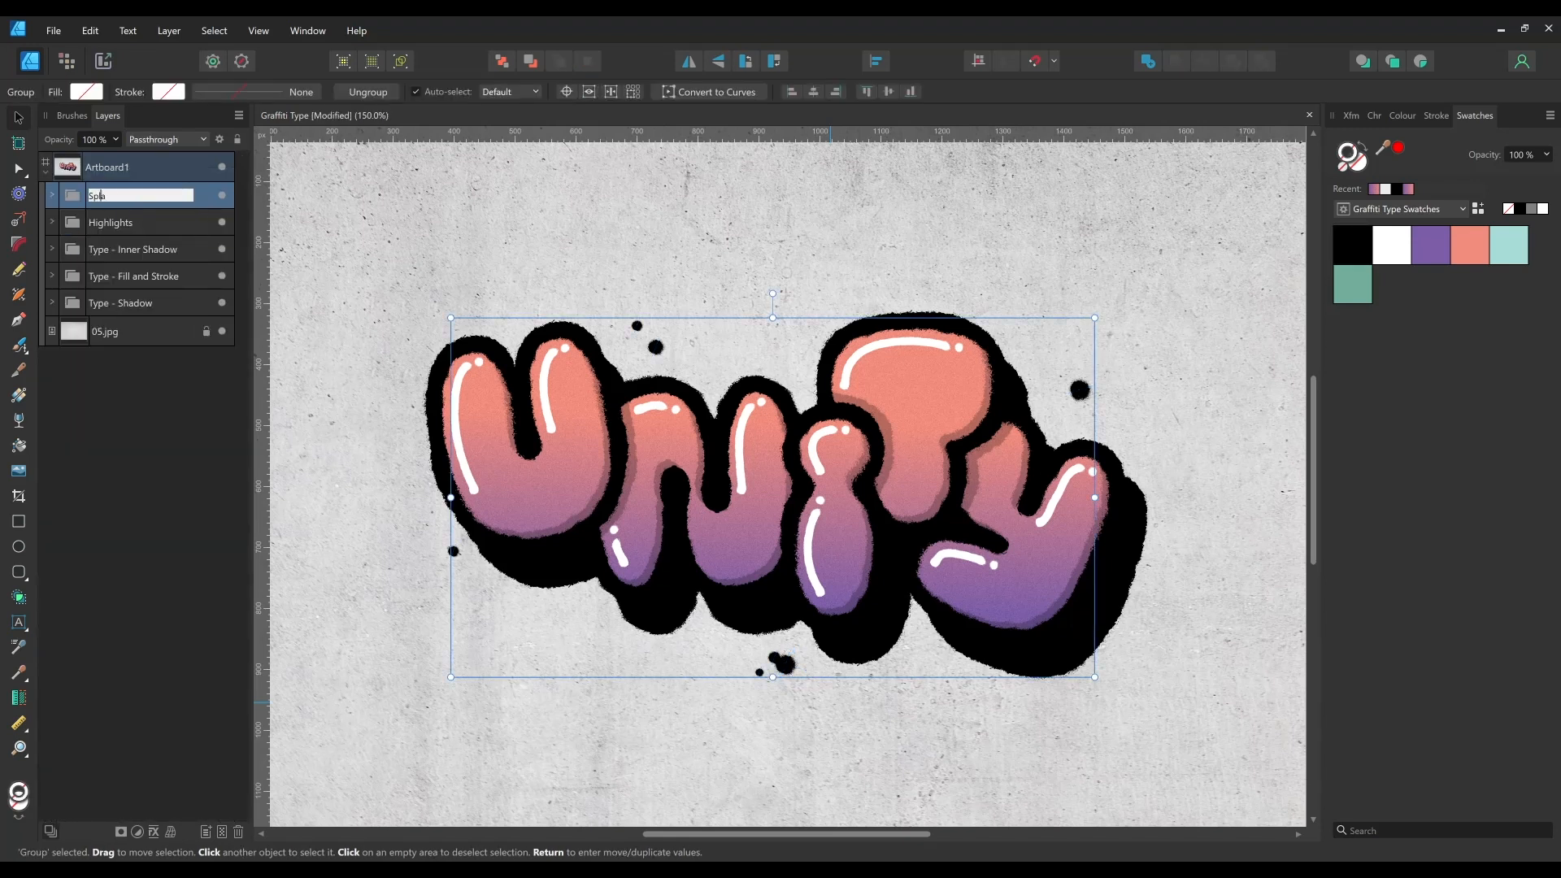
pyautogui.write('ts')
pyautogui.press('Return')
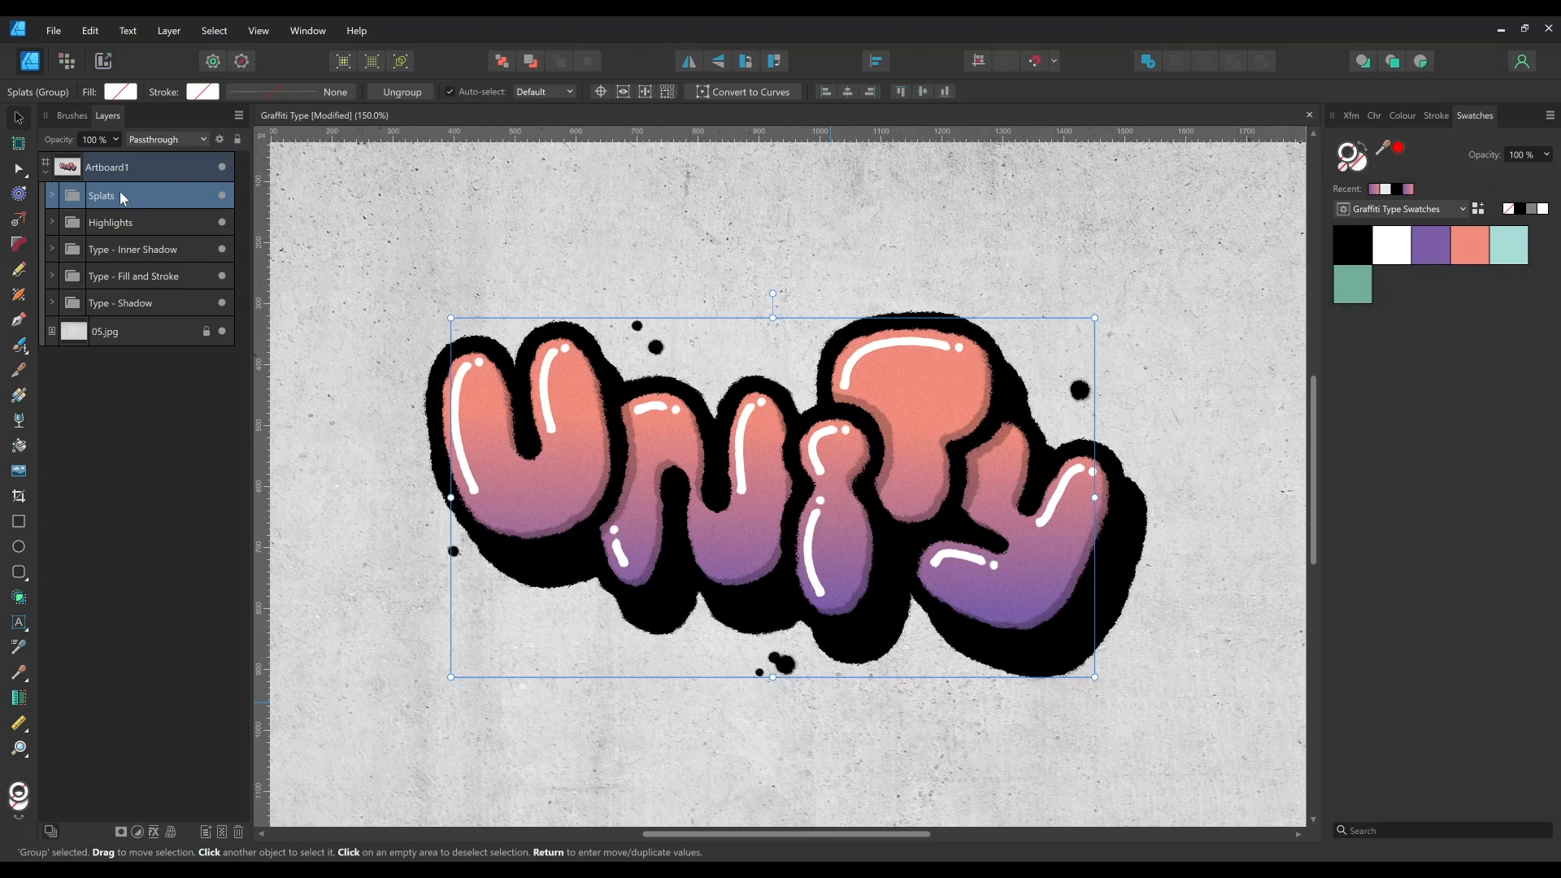
# Paint a black spray stroke along the outer edge of the u's first stem using the Extra Spray 7 vector brush.
pyautogui.click(73, 115)
pyautogui.click(310, 437)
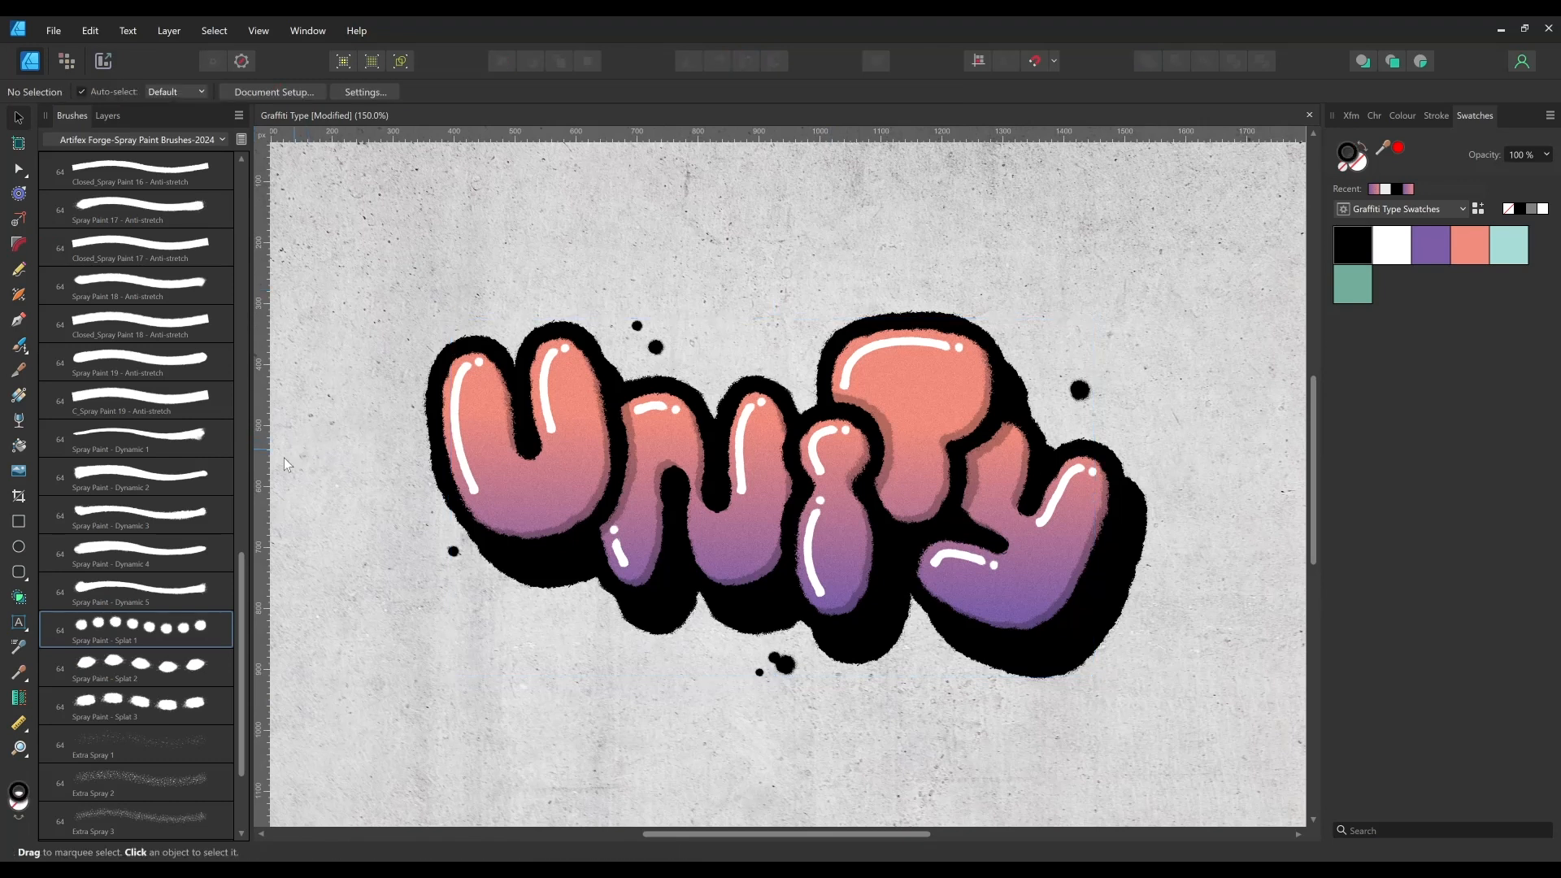
pyautogui.moveTo(241, 618); pyautogui.dragTo(237, 667)
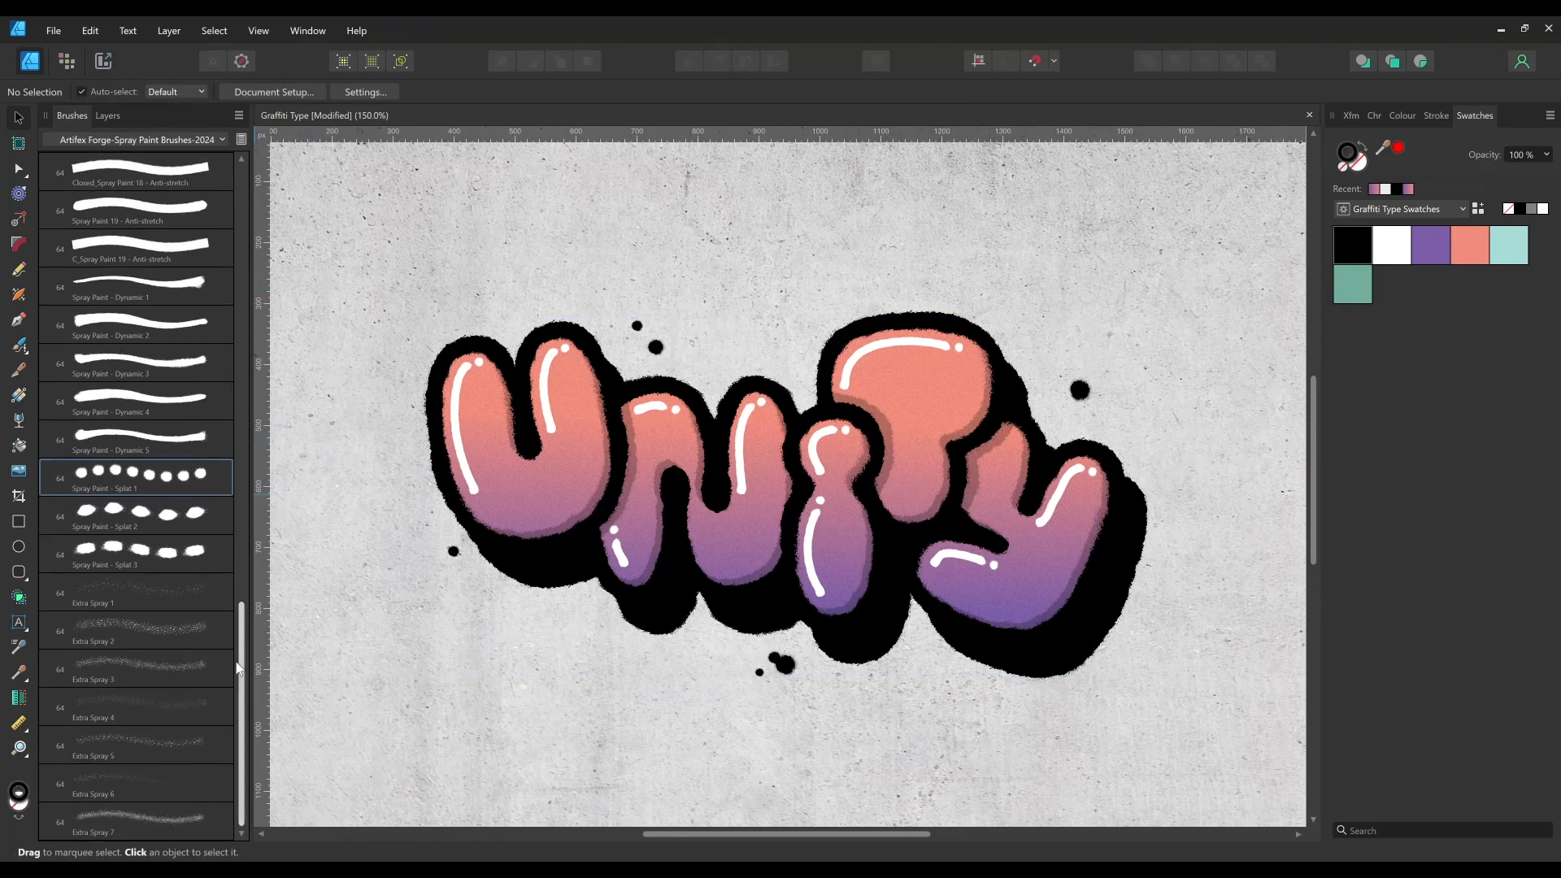
pyautogui.click(168, 816)
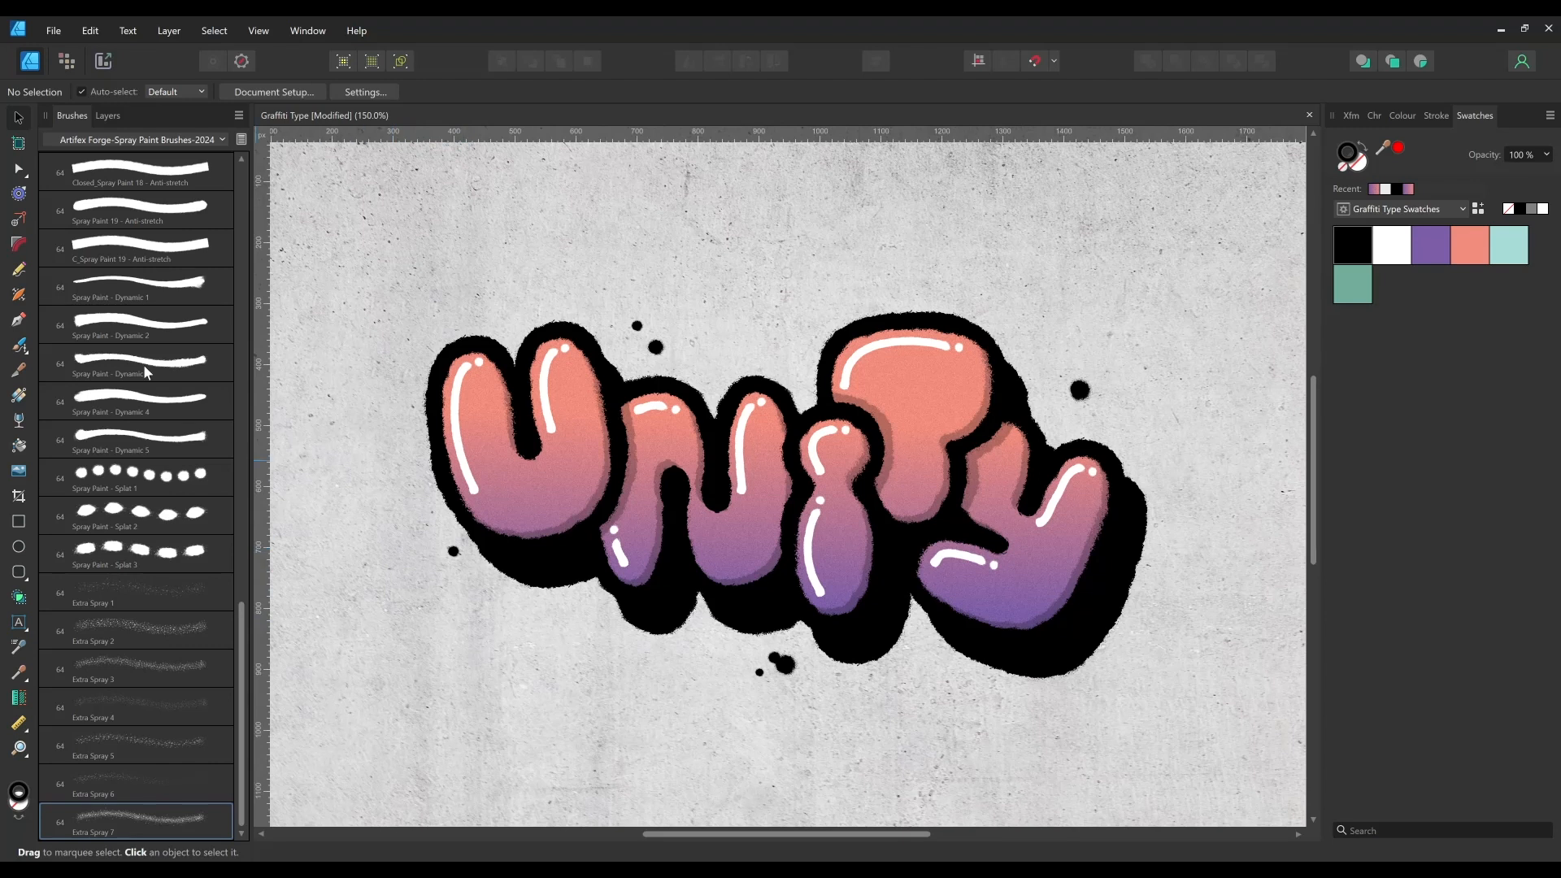
pyautogui.click(20, 346)
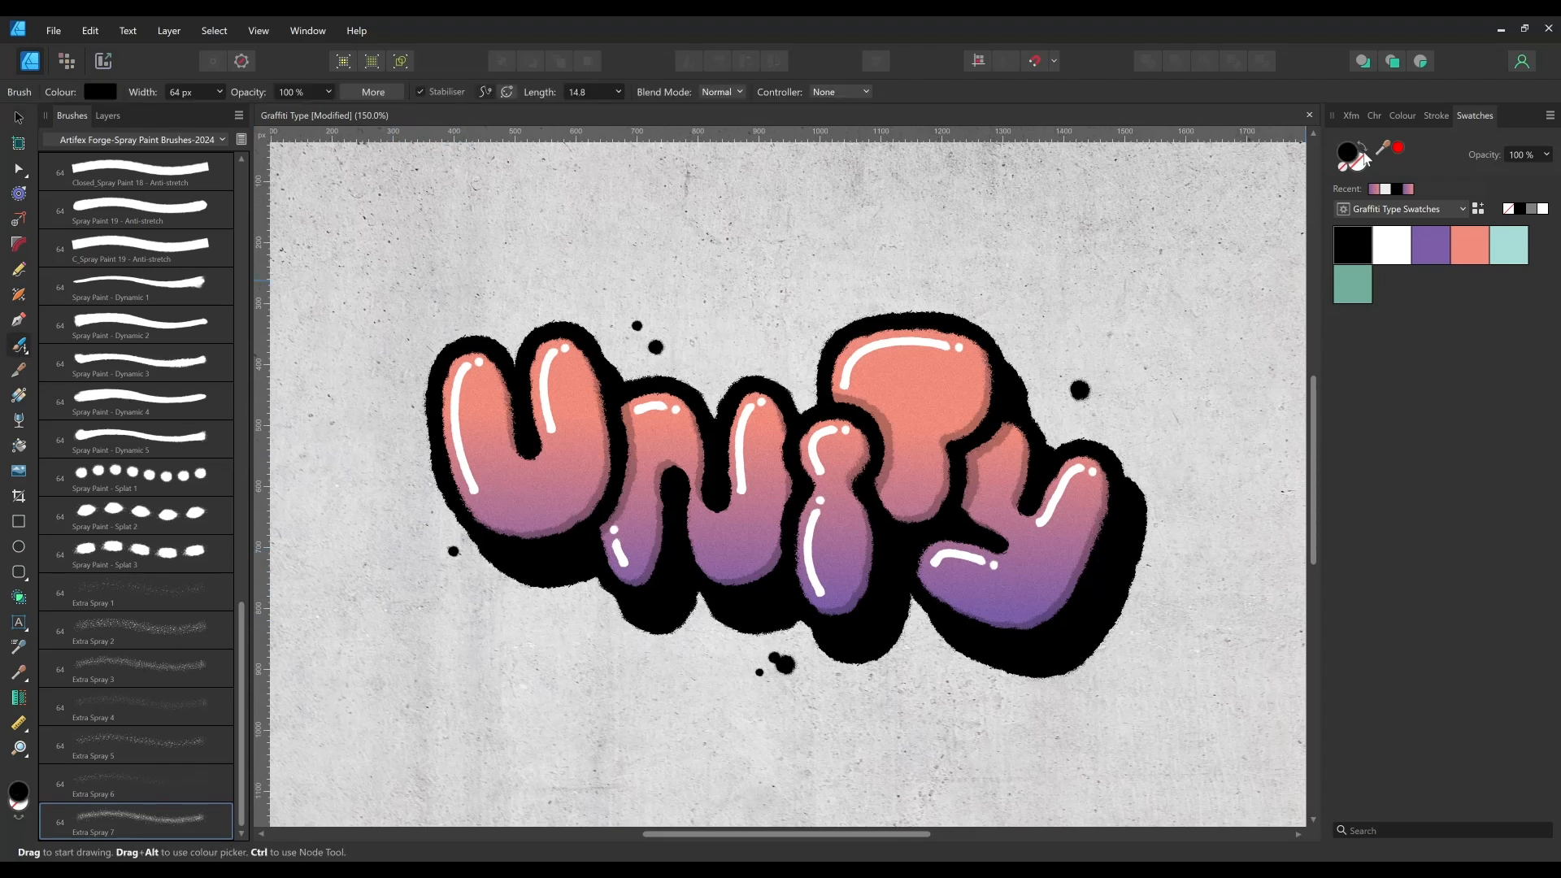
pyautogui.click(107, 116)
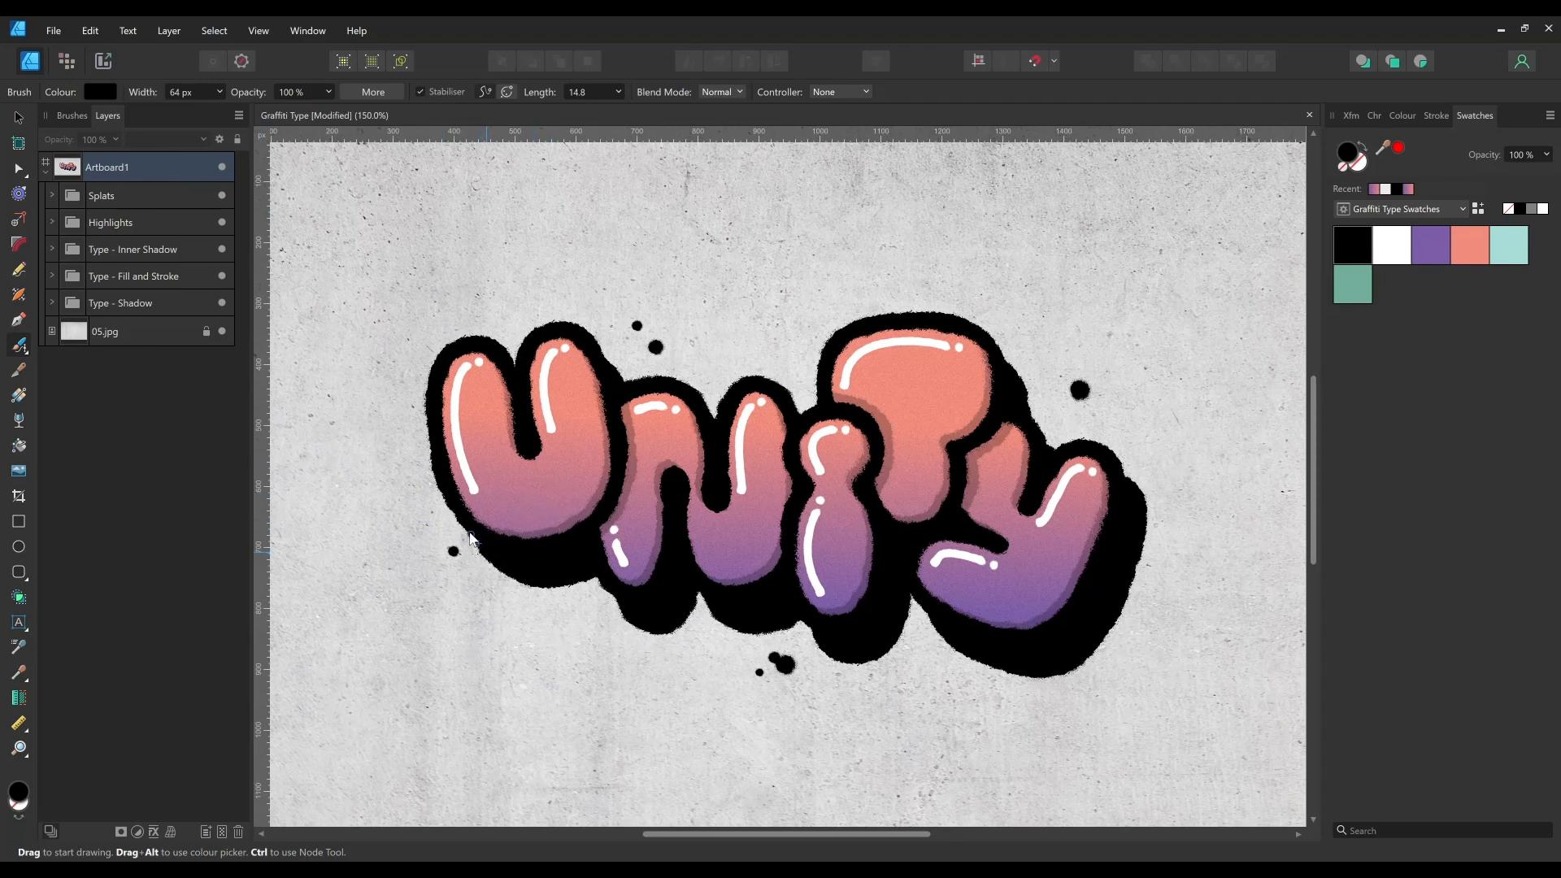
pyautogui.moveTo(462, 538)
pyautogui.mouseDown()
pyautogui.moveTo(414, 403)
pyautogui.moveTo(457, 337)
pyautogui.moveTo(497, 358)
pyautogui.mouseUp()
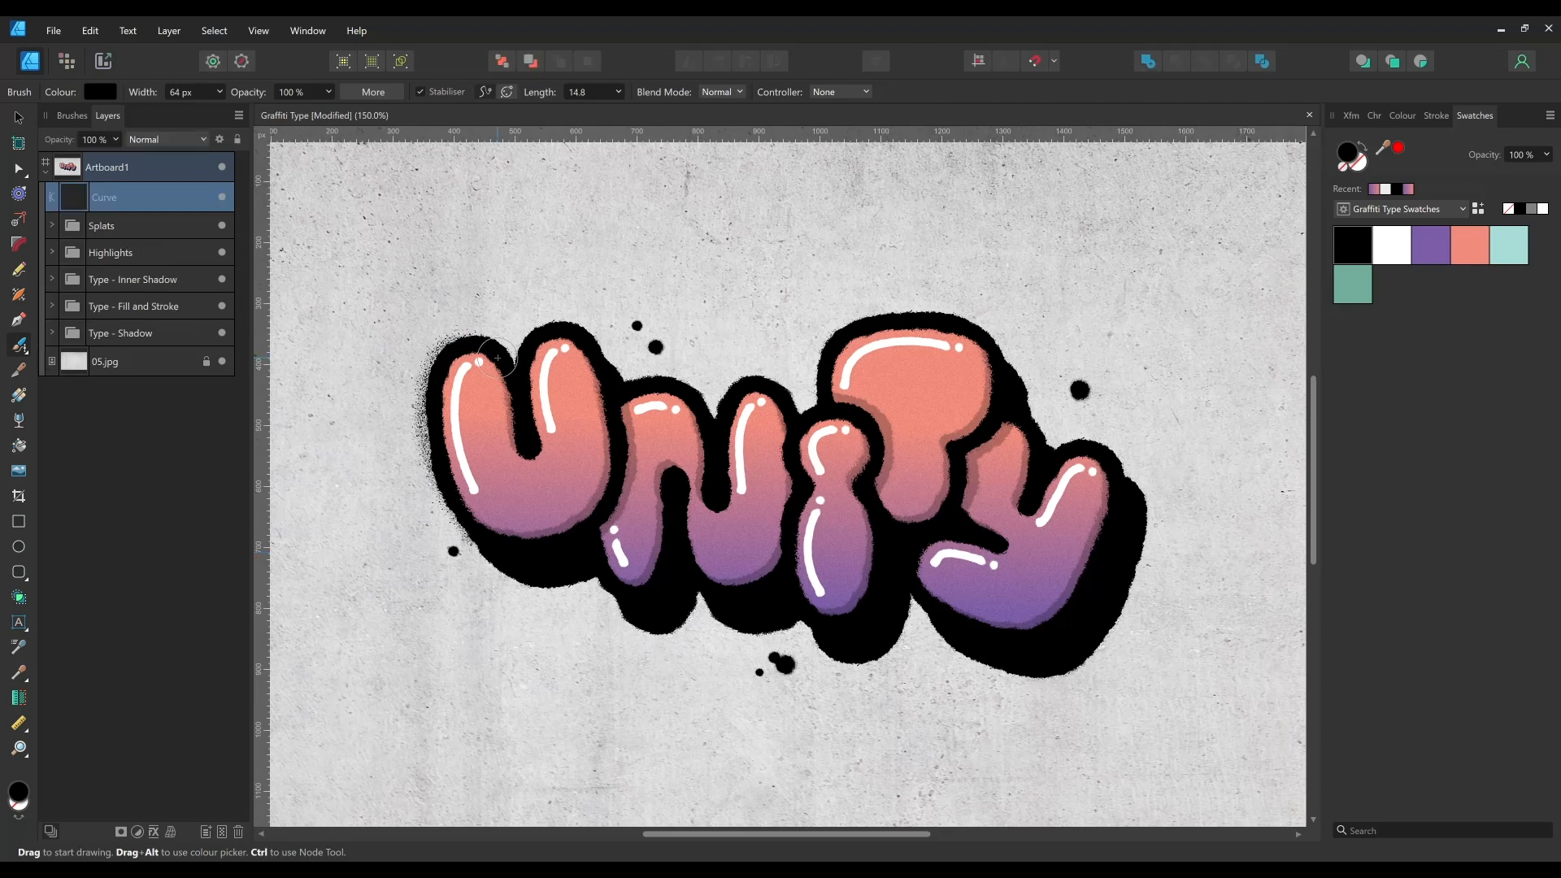
# Paint spray strokes over both humps of the n and adjust the nodes of the first stroke to follow the outline.
pyautogui.moveTo(624, 372)
pyautogui.mouseDown()
pyautogui.moveTo(665, 370)
pyautogui.moveTo(704, 392)
pyautogui.mouseUp()
pyautogui.press('a')
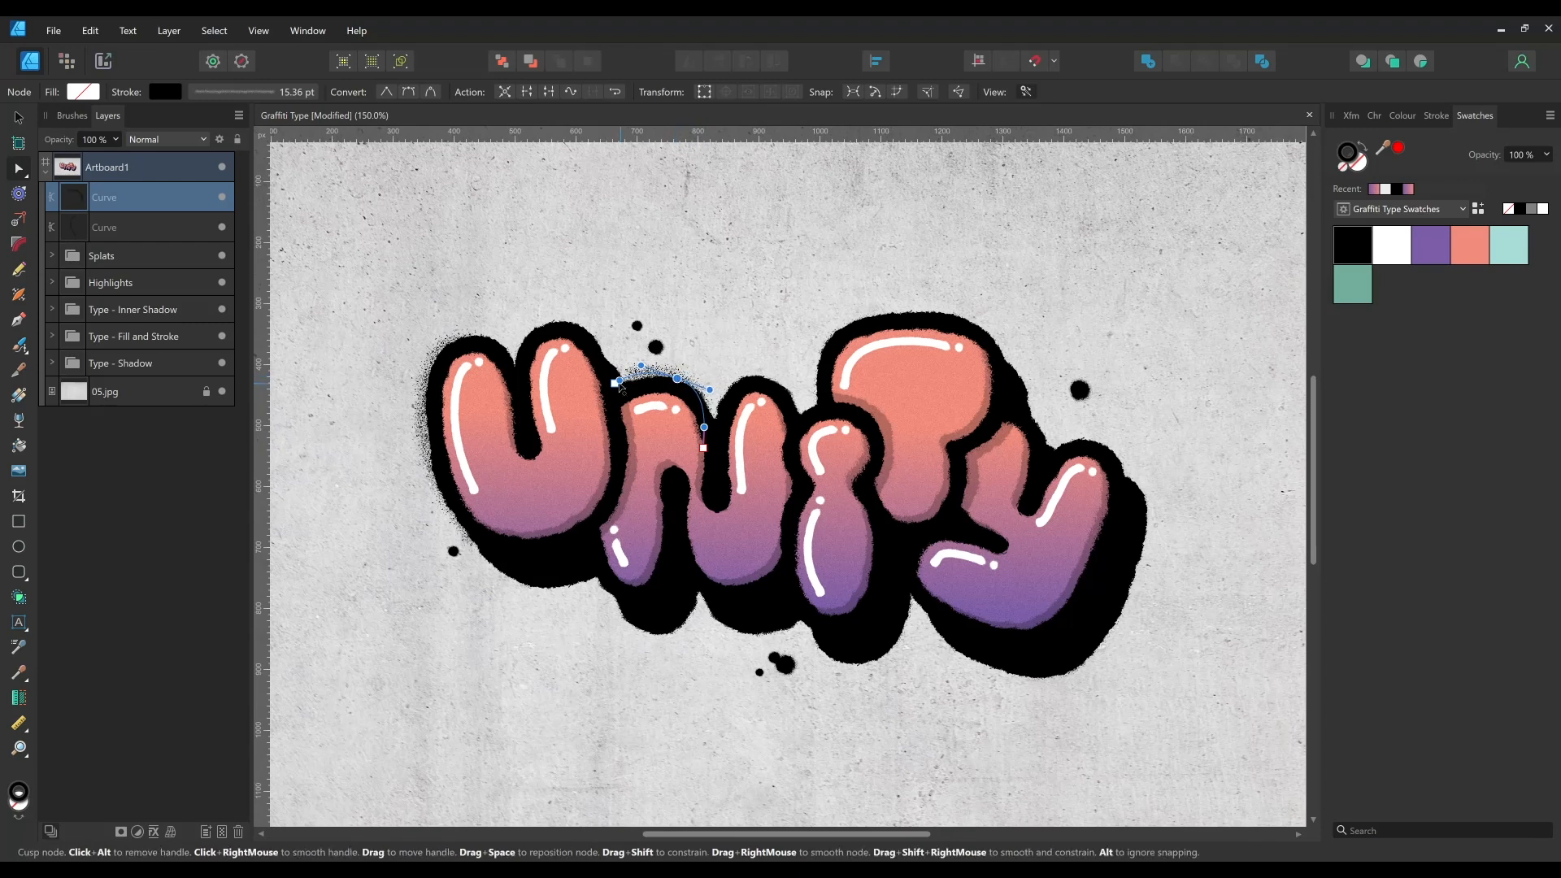
pyautogui.press('b')
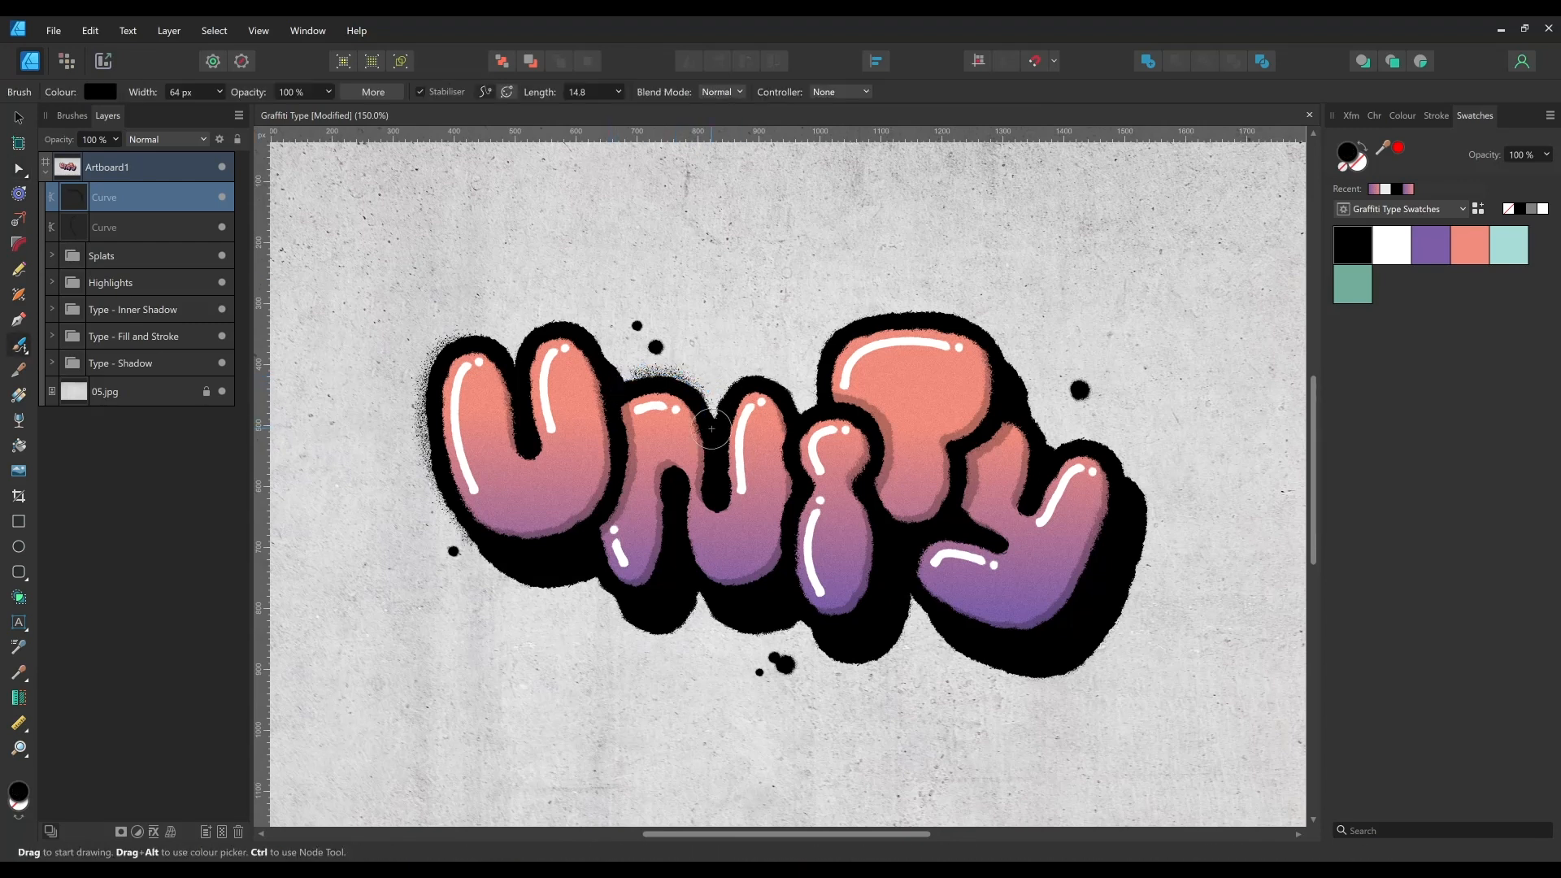
pyautogui.moveTo(711, 410)
pyautogui.mouseDown()
pyautogui.moveTo(741, 385)
pyautogui.moveTo(785, 414)
pyautogui.moveTo(789, 439)
pyautogui.moveTo(793, 426)
pyautogui.mouseUp()
pyautogui.press('space')
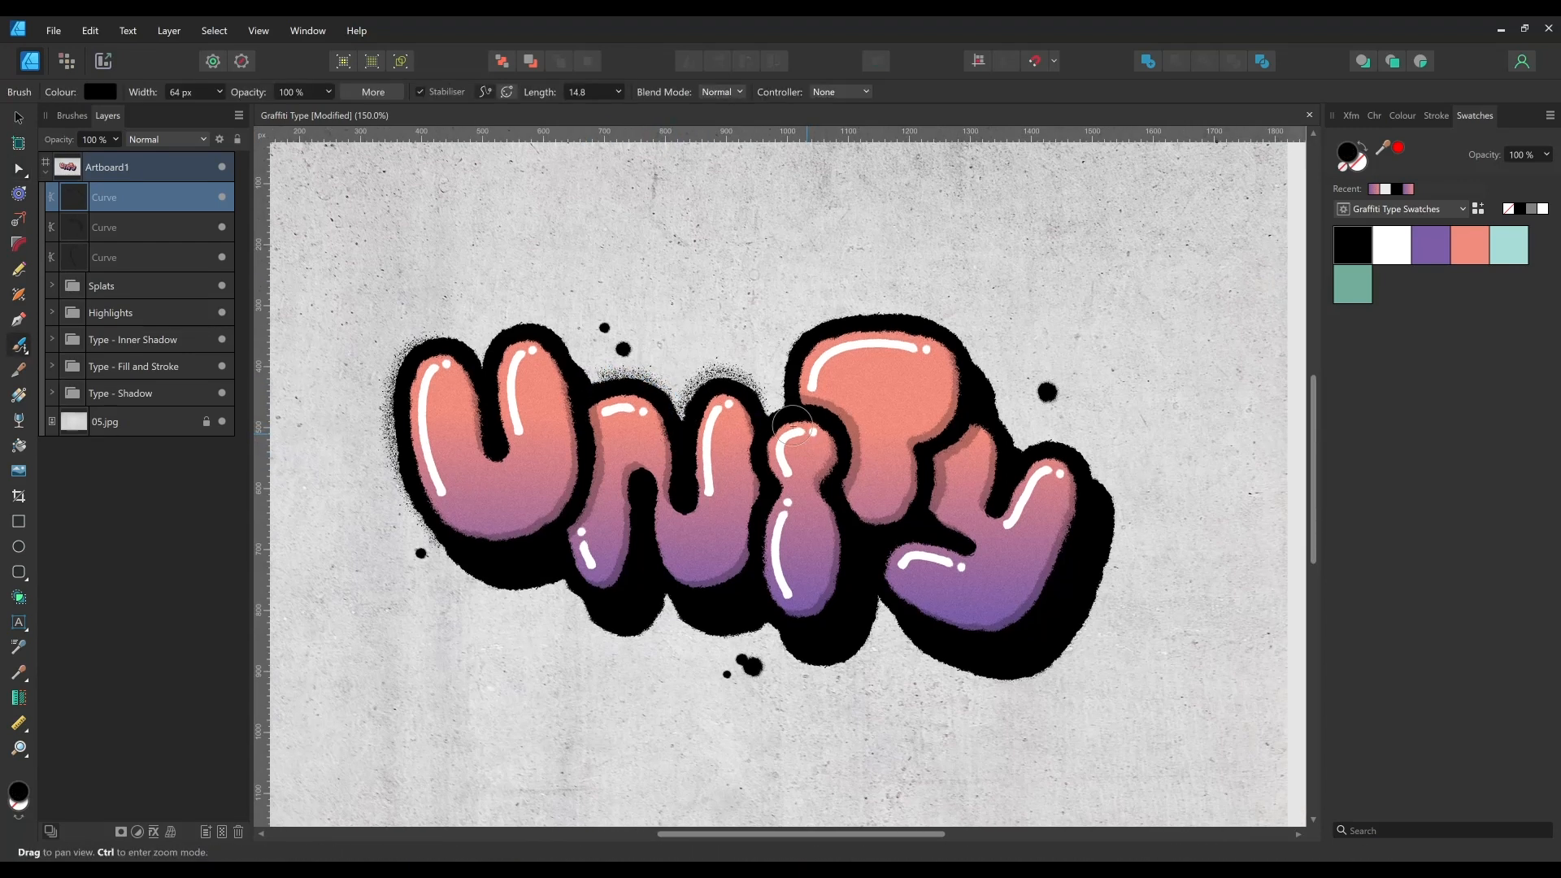
pyautogui.press('a')
pyautogui.click(637, 383)
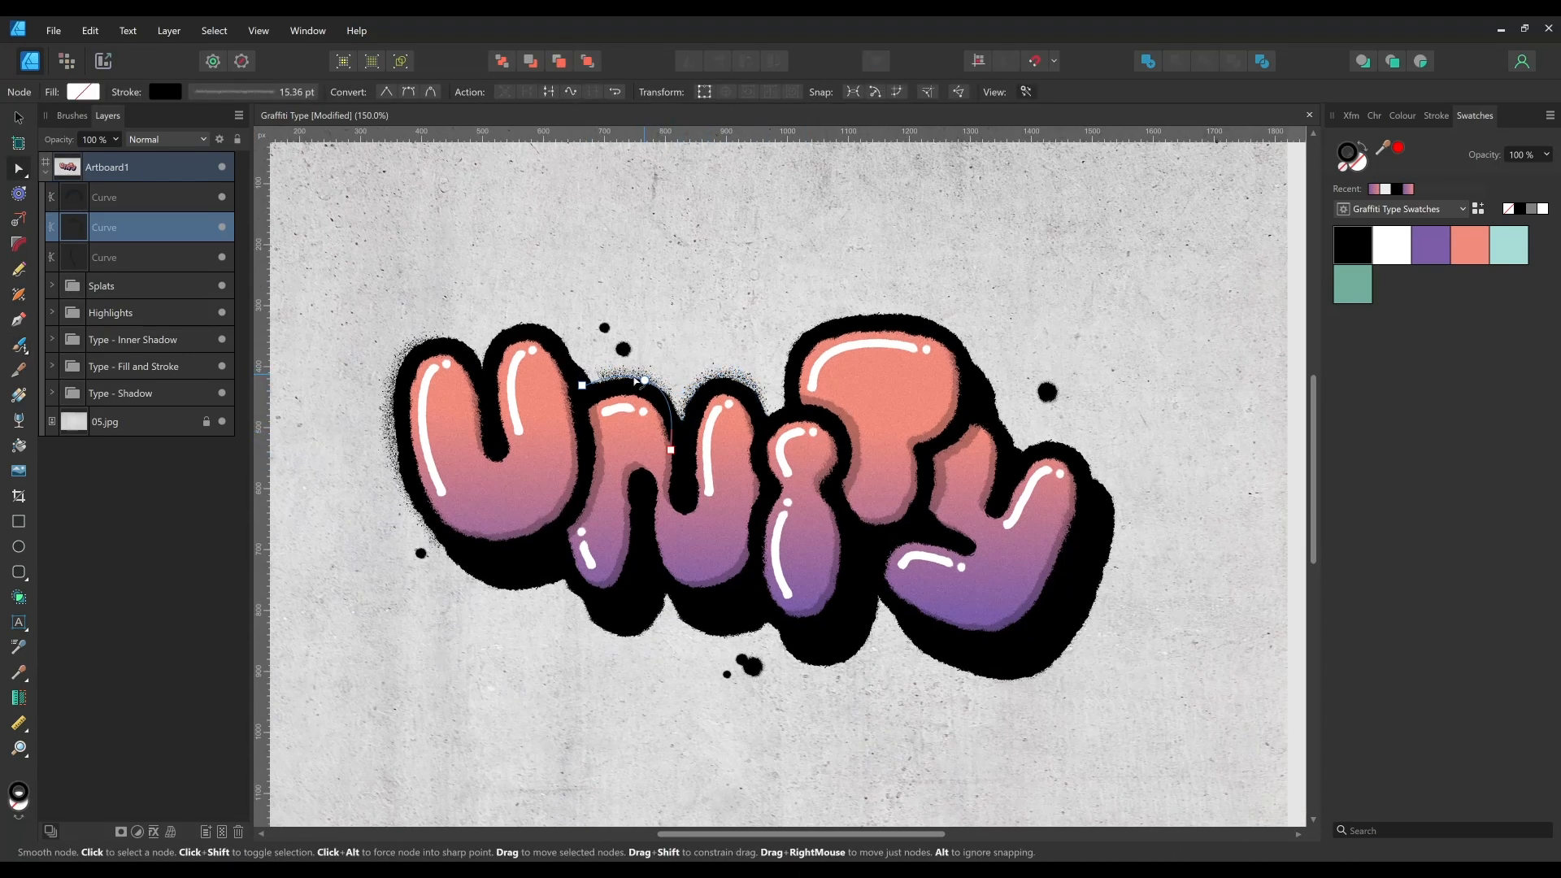
pyautogui.moveTo(583, 385); pyautogui.dragTo(578, 399)
pyautogui.press('b')
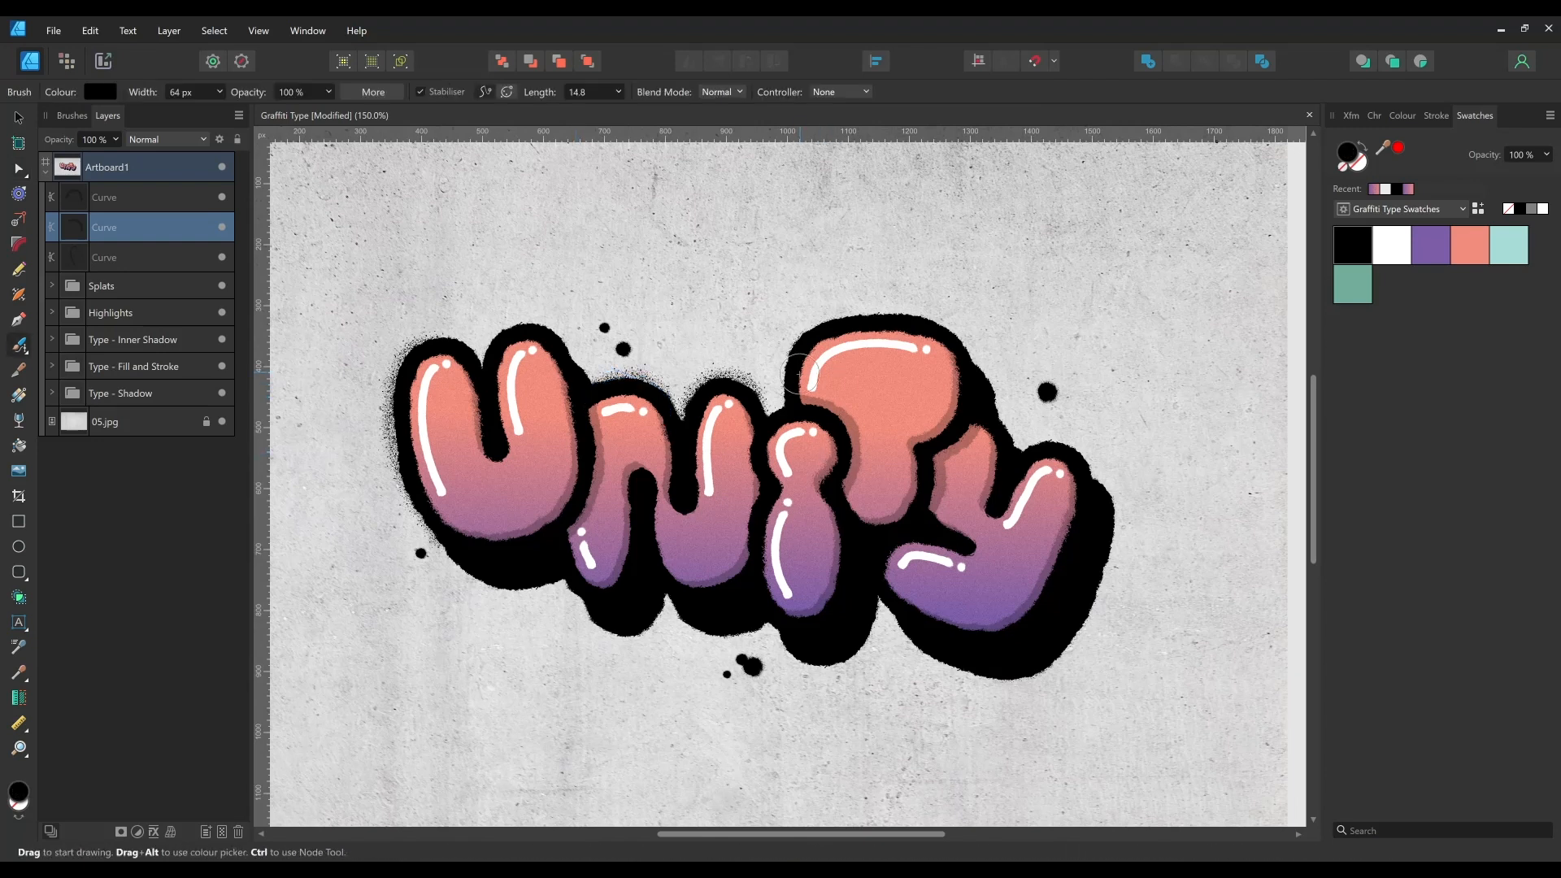
# Paint spray strokes around the t's top, the y's outer shadow, and the shadows beneath the i and the n's second stem.
pyautogui.moveTo(795, 404)
pyautogui.mouseDown()
pyautogui.moveTo(793, 340)
pyautogui.moveTo(821, 316)
pyautogui.moveTo(957, 335)
pyautogui.moveTo(1006, 434)
pyautogui.moveTo(992, 488)
pyautogui.mouseUp()
pyautogui.moveTo(1087, 481)
pyautogui.mouseDown()
pyautogui.moveTo(1064, 464)
pyautogui.moveTo(1081, 485)
pyautogui.moveTo(1082, 558)
pyautogui.moveTo(1053, 631)
pyautogui.moveTo(988, 668)
pyautogui.moveTo(939, 662)
pyautogui.moveTo(875, 582)
pyautogui.moveTo(832, 640)
pyautogui.moveTo(793, 659)
pyautogui.moveTo(756, 626)
pyautogui.moveTo(760, 590)
pyautogui.mouseUp()
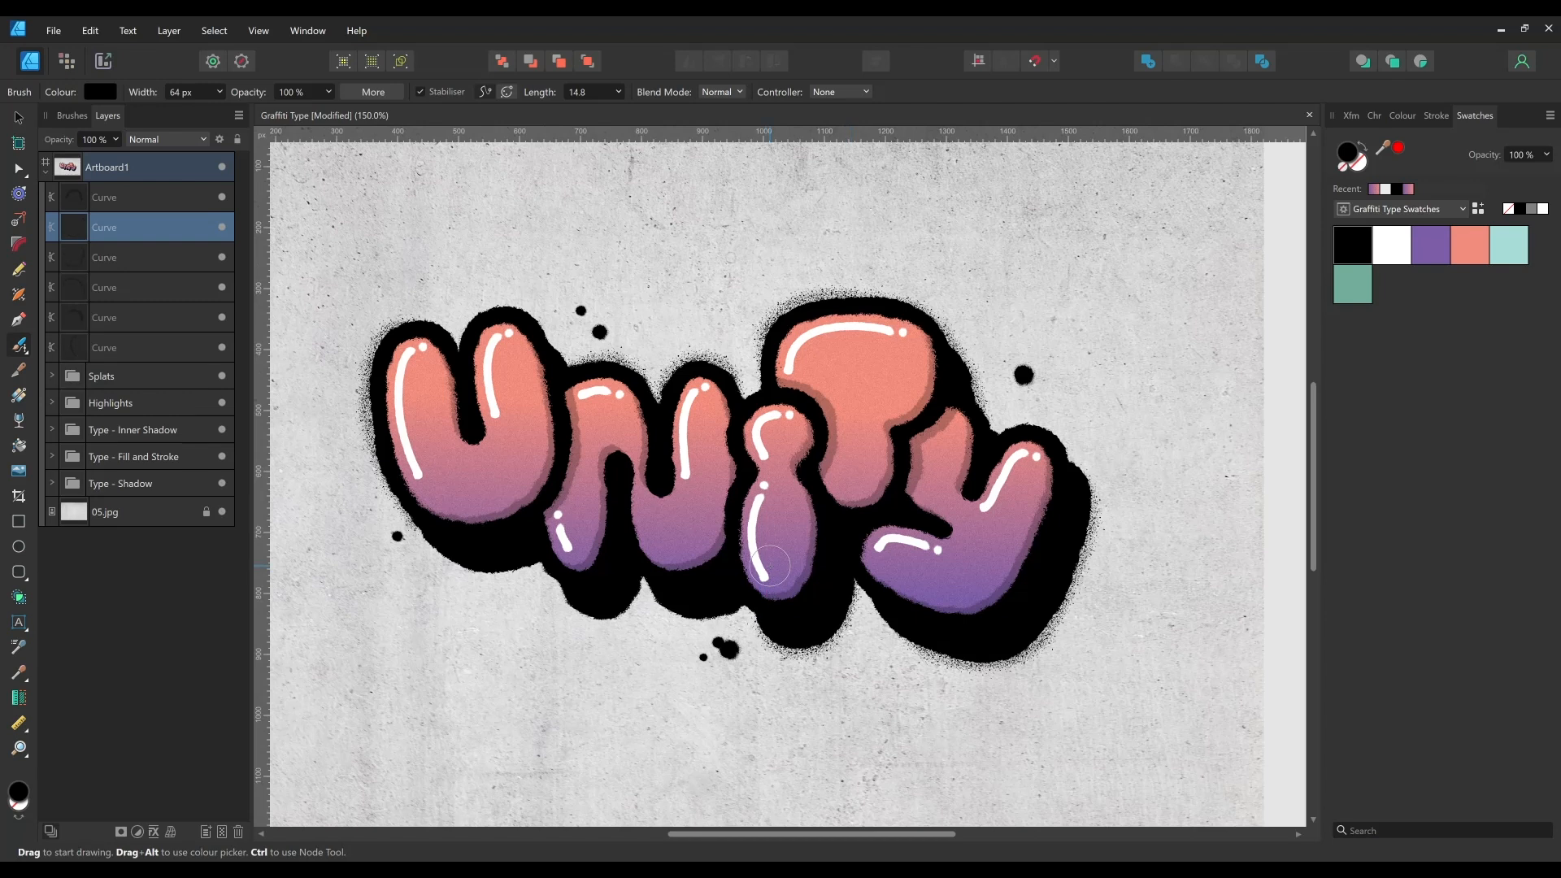
pyautogui.moveTo(645, 571)
pyautogui.mouseDown()
pyautogui.moveTo(690, 620)
pyautogui.moveTo(730, 615)
pyautogui.moveTo(763, 574)
pyautogui.mouseUp()
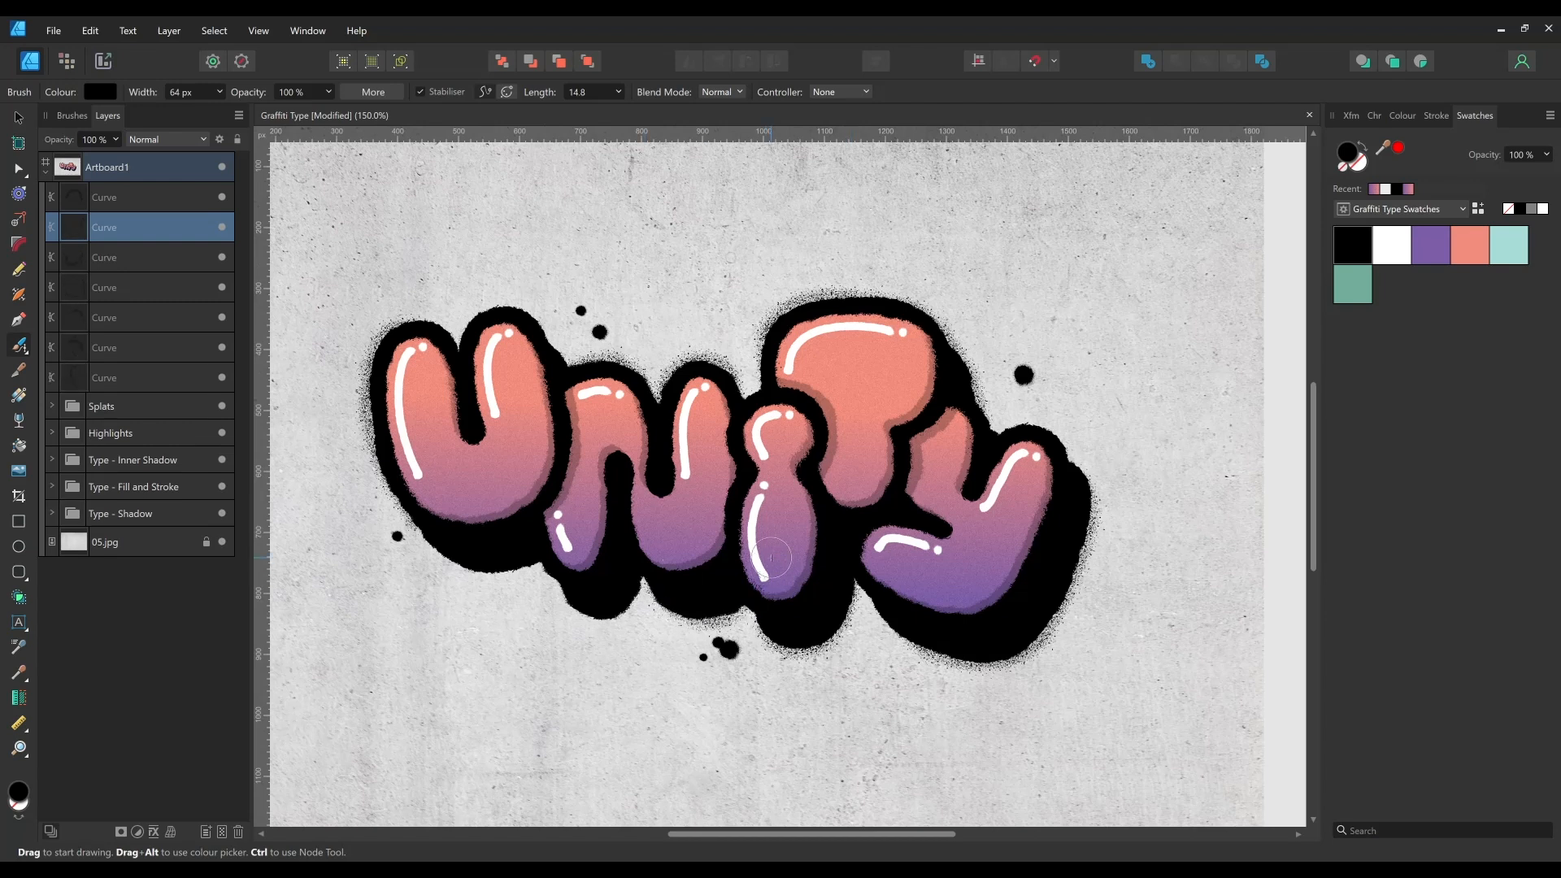
pyautogui.press('a')
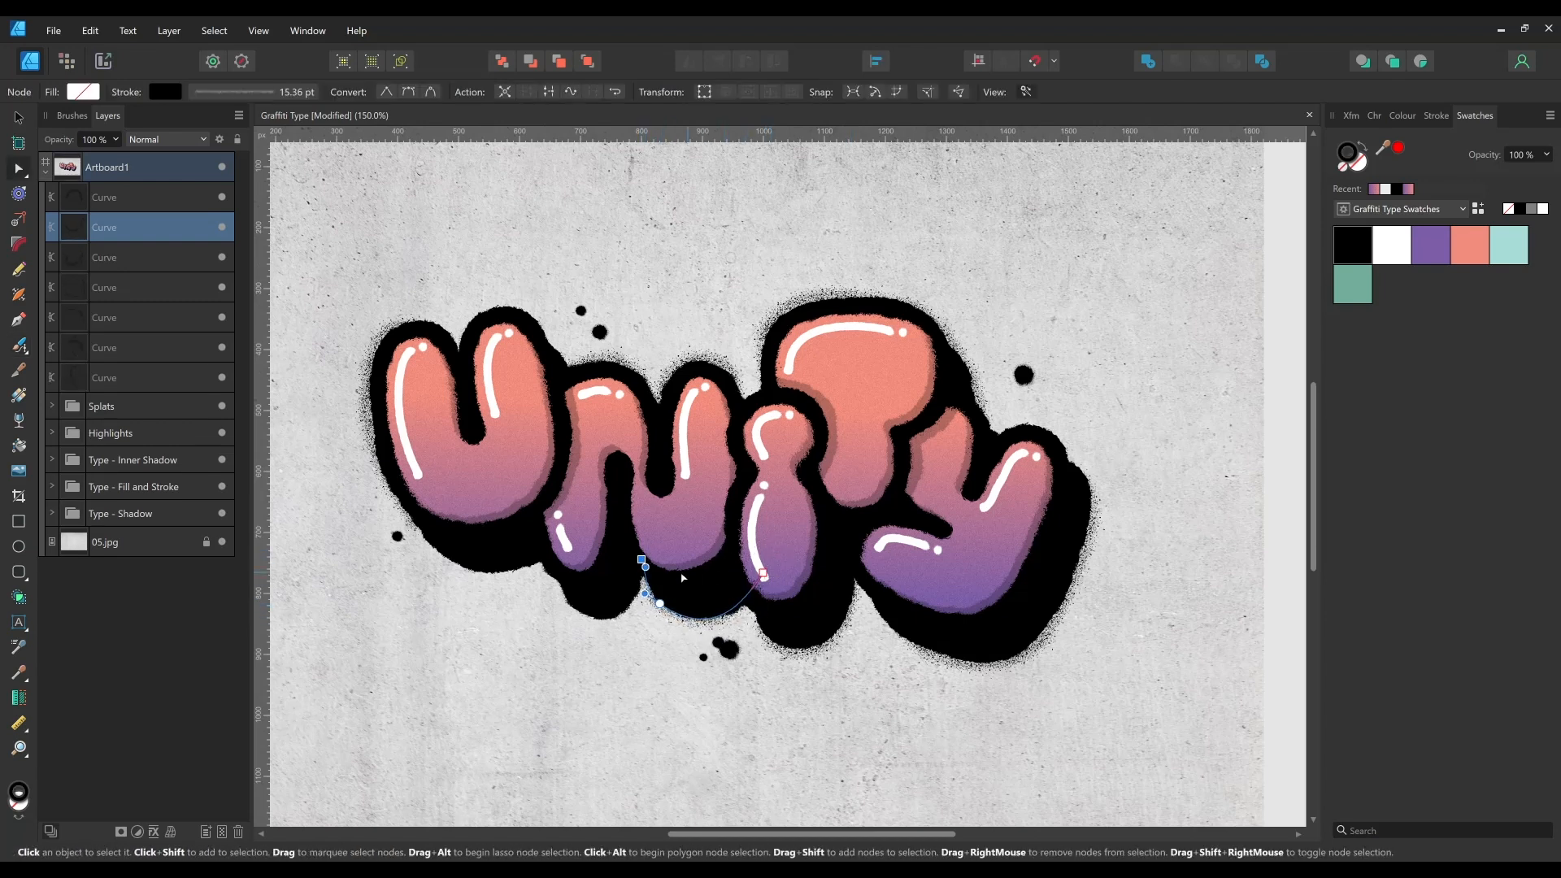
pyautogui.press('b')
# Paint spray strokes along the shadow beneath the u and beneath the n's first stem.
pyautogui.moveTo(426, 528); pyautogui.dragTo(485, 574)
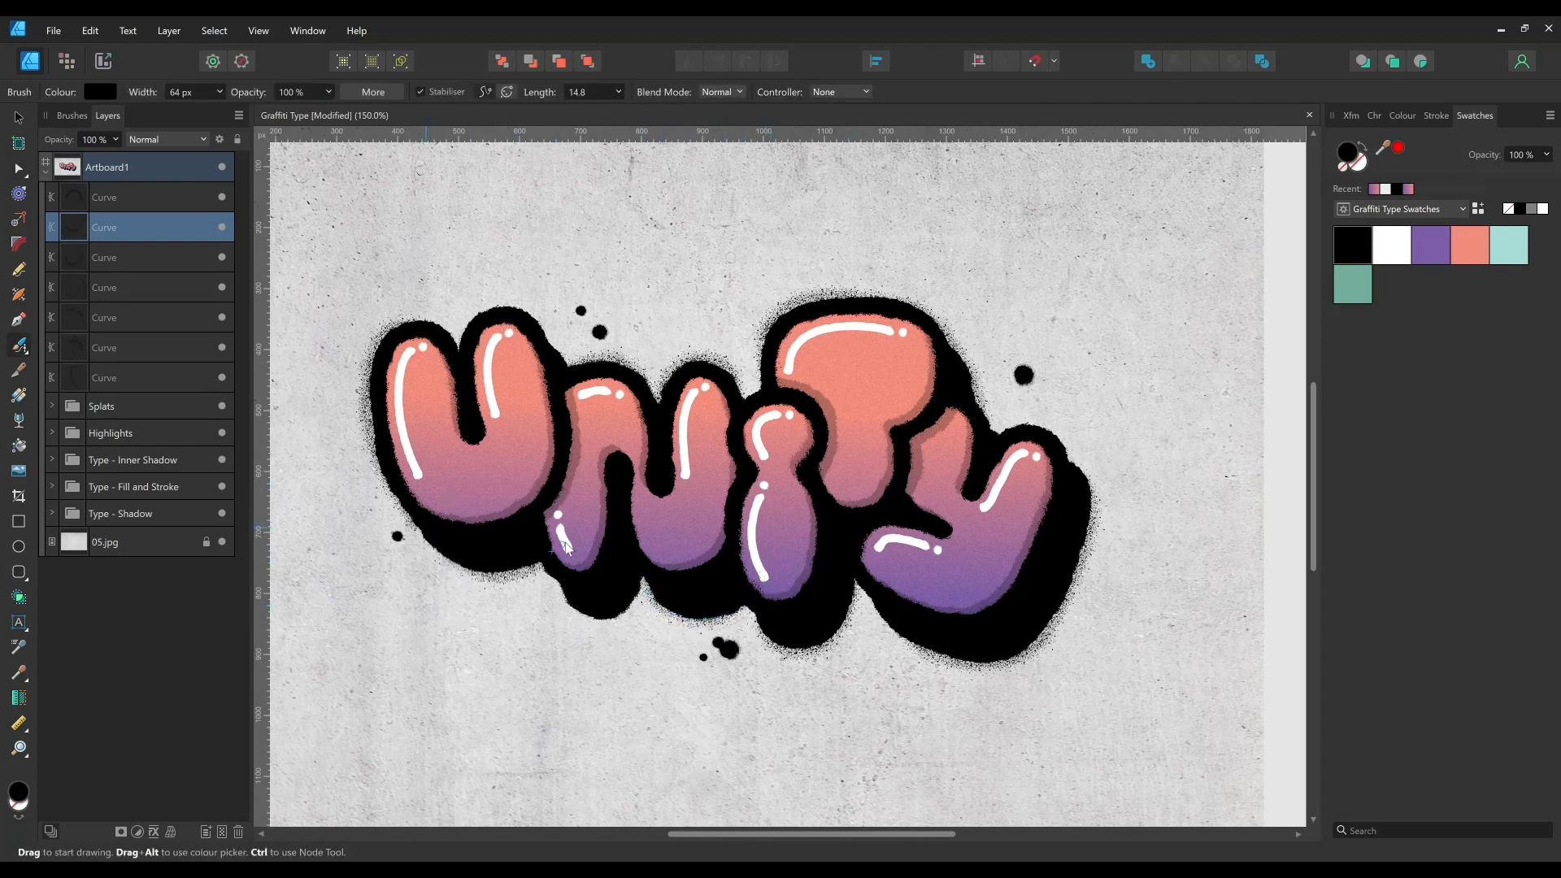
pyautogui.moveTo(566, 547); pyautogui.dragTo(574, 532)
pyautogui.press('a')
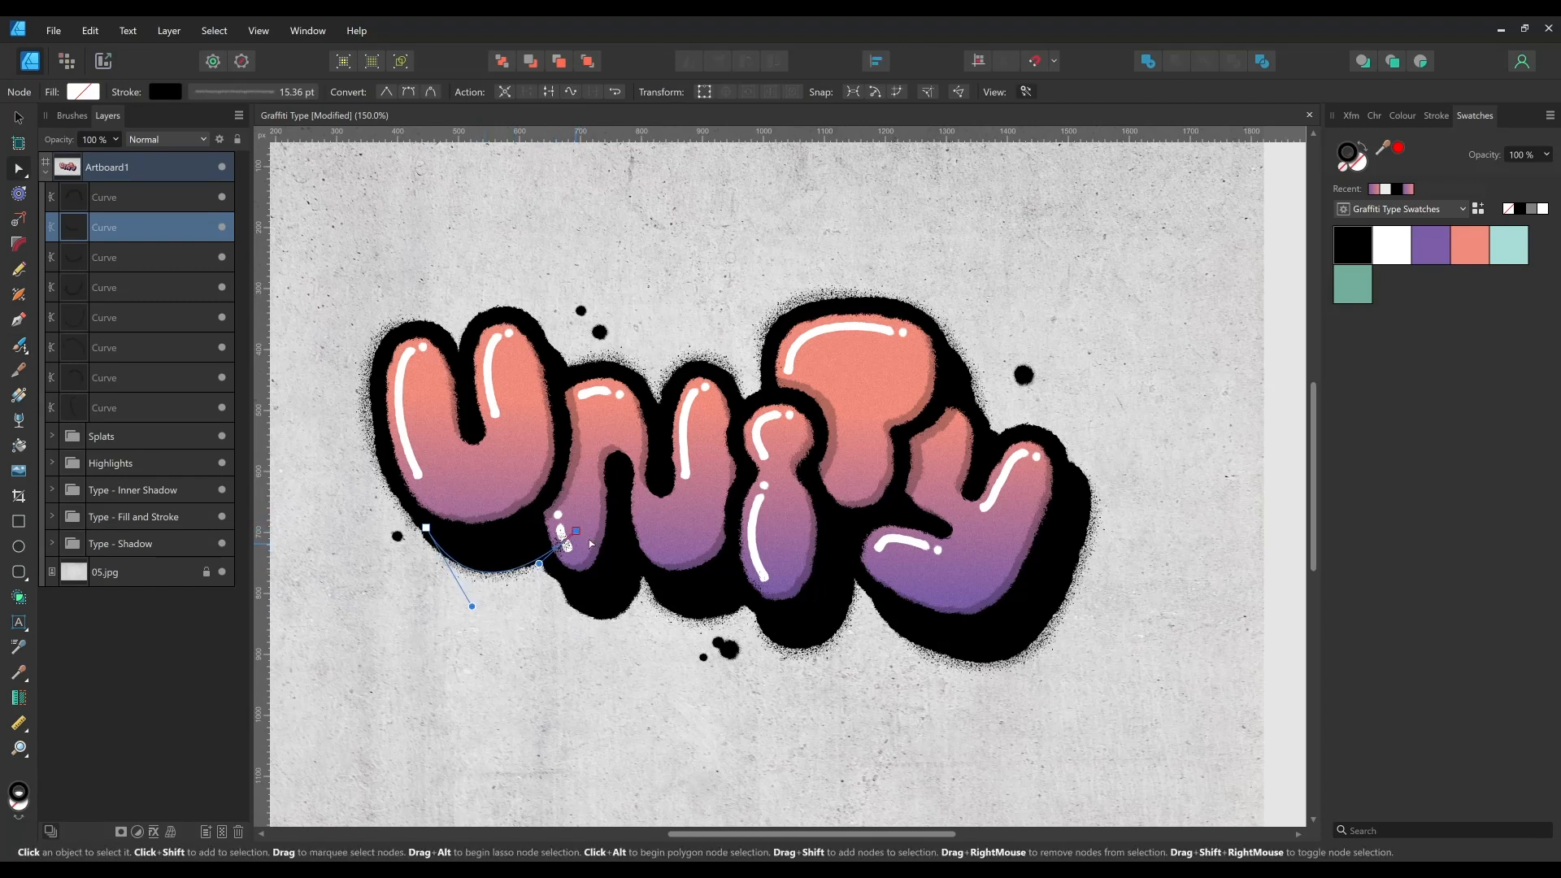
pyautogui.press('b')
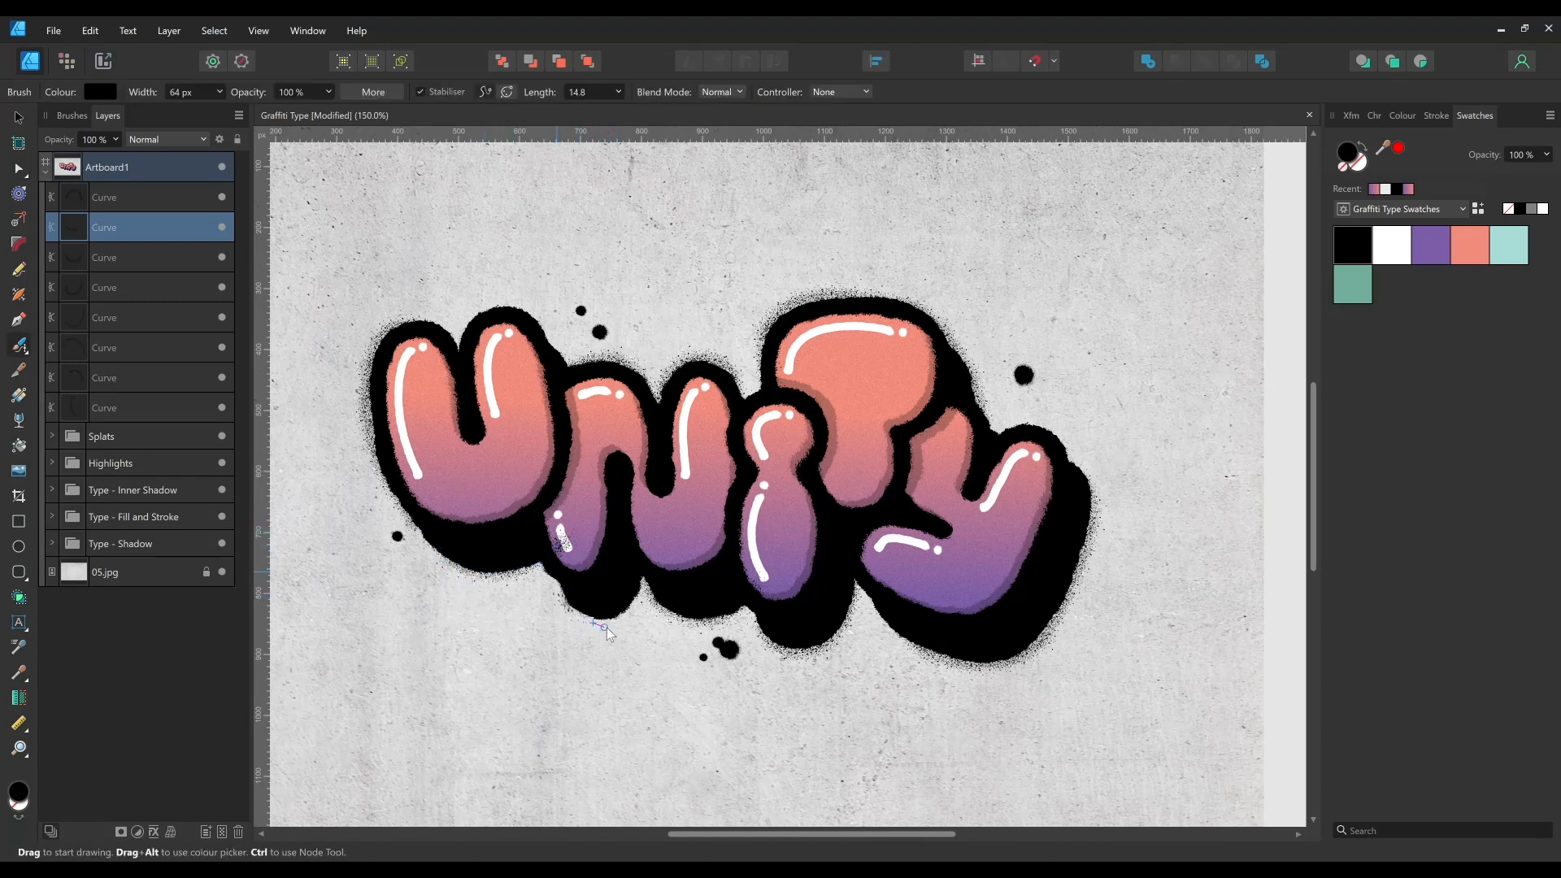
pyautogui.moveTo(642, 538); pyautogui.dragTo(647, 533)
pyautogui.press('a')
pyautogui.click(860, 697)
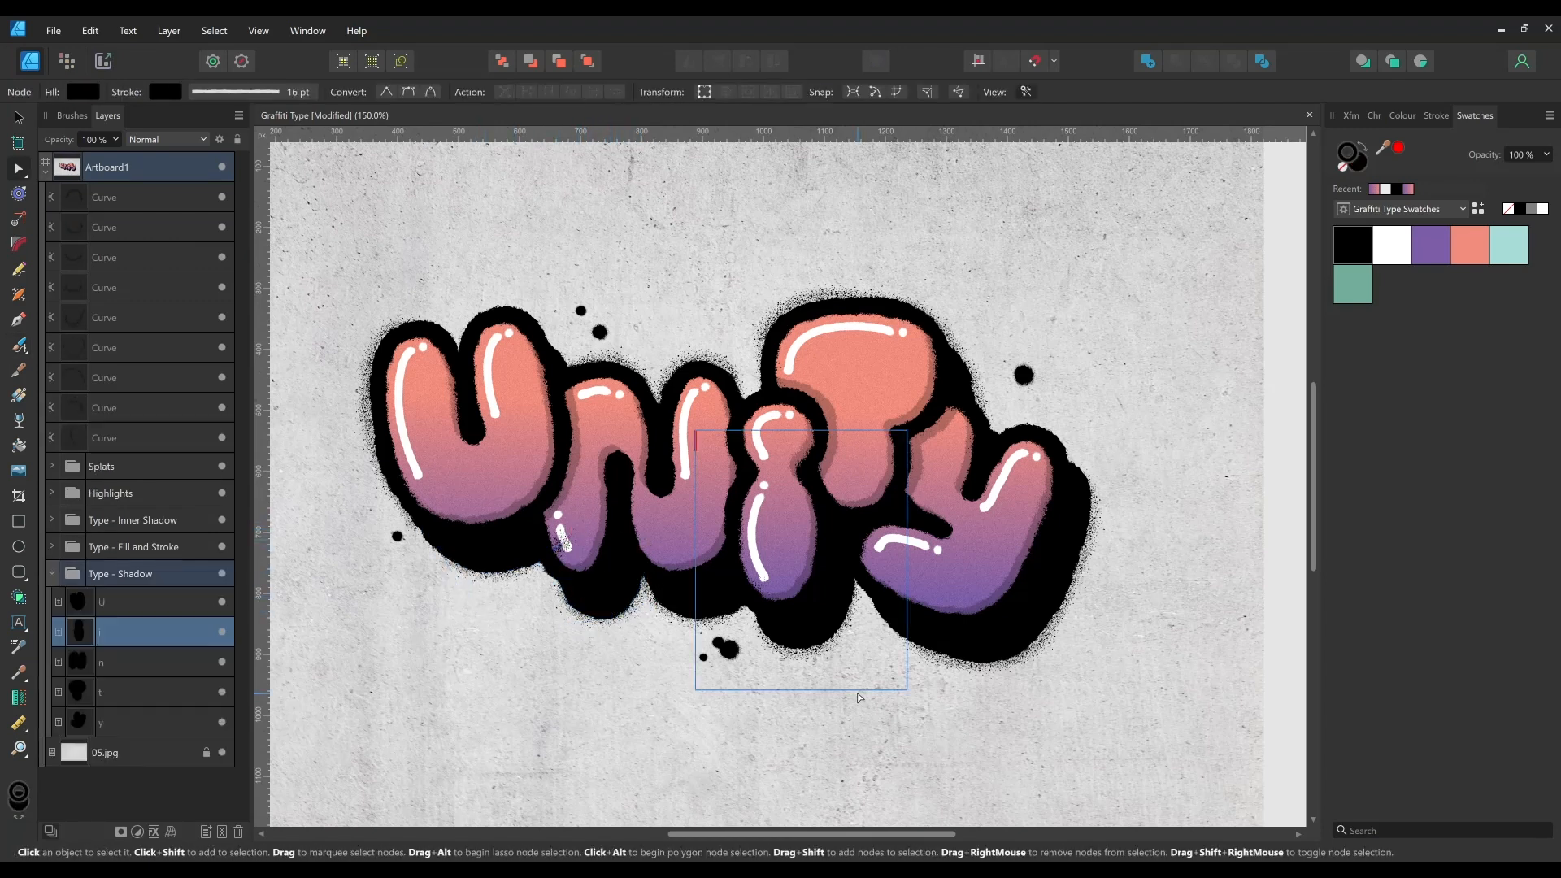
# Group the nine spray curves as Extra Spray, place the group beneath Type - Shadow, and save the document.
pyautogui.hotkey('ctrl', '-')
pyautogui.moveTo(930, 628); pyautogui.dragTo(976, 634)
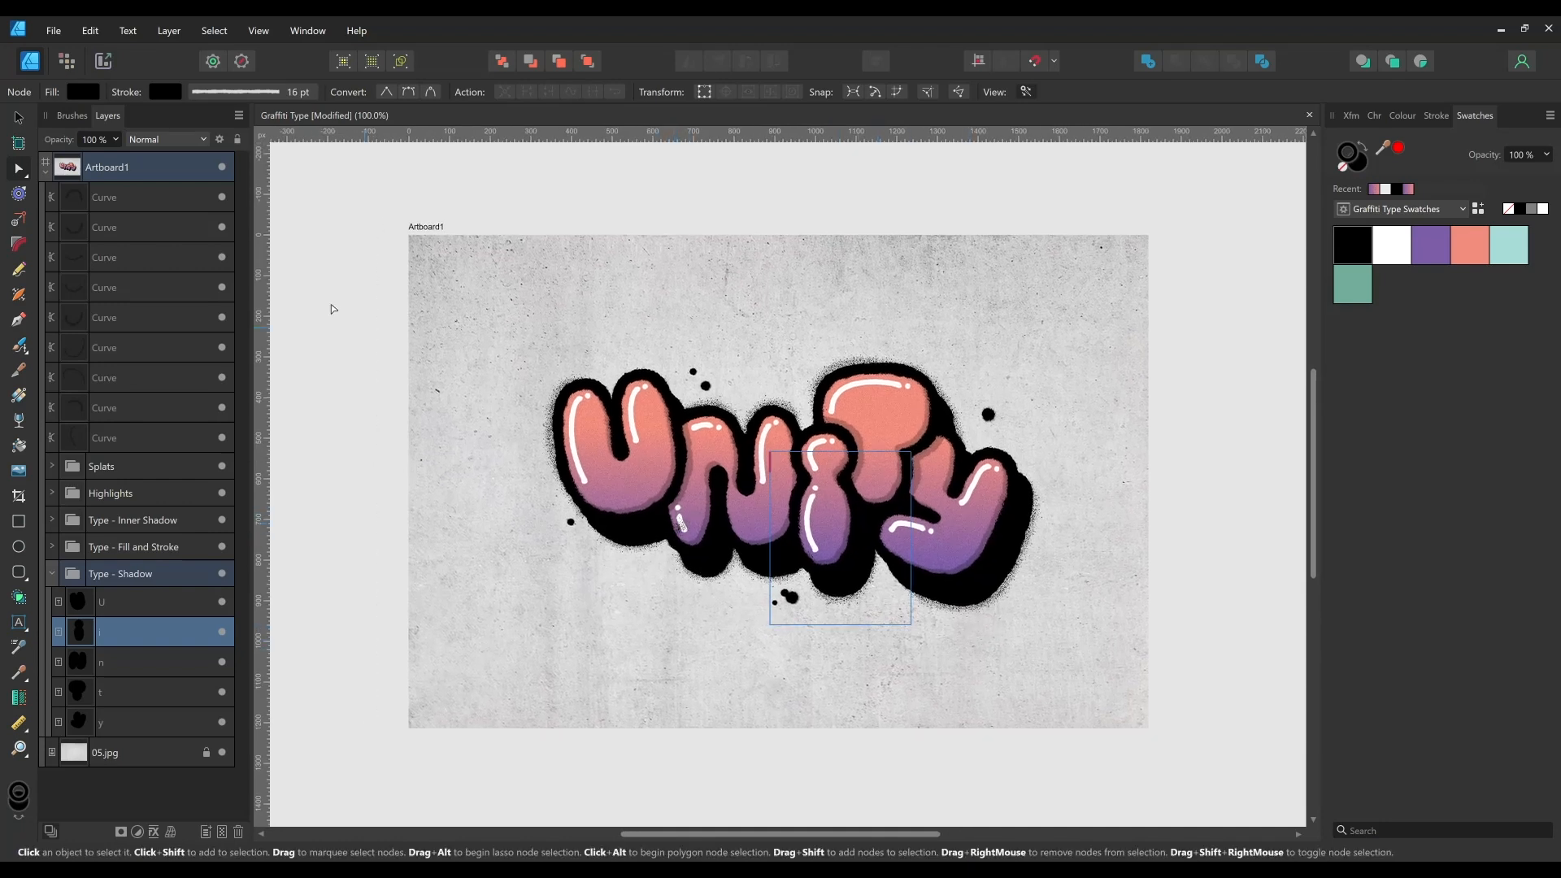
pyautogui.click(169, 200)
pyautogui.keyDown('shift'); pyautogui.click(158, 438); pyautogui.keyUp('shift')
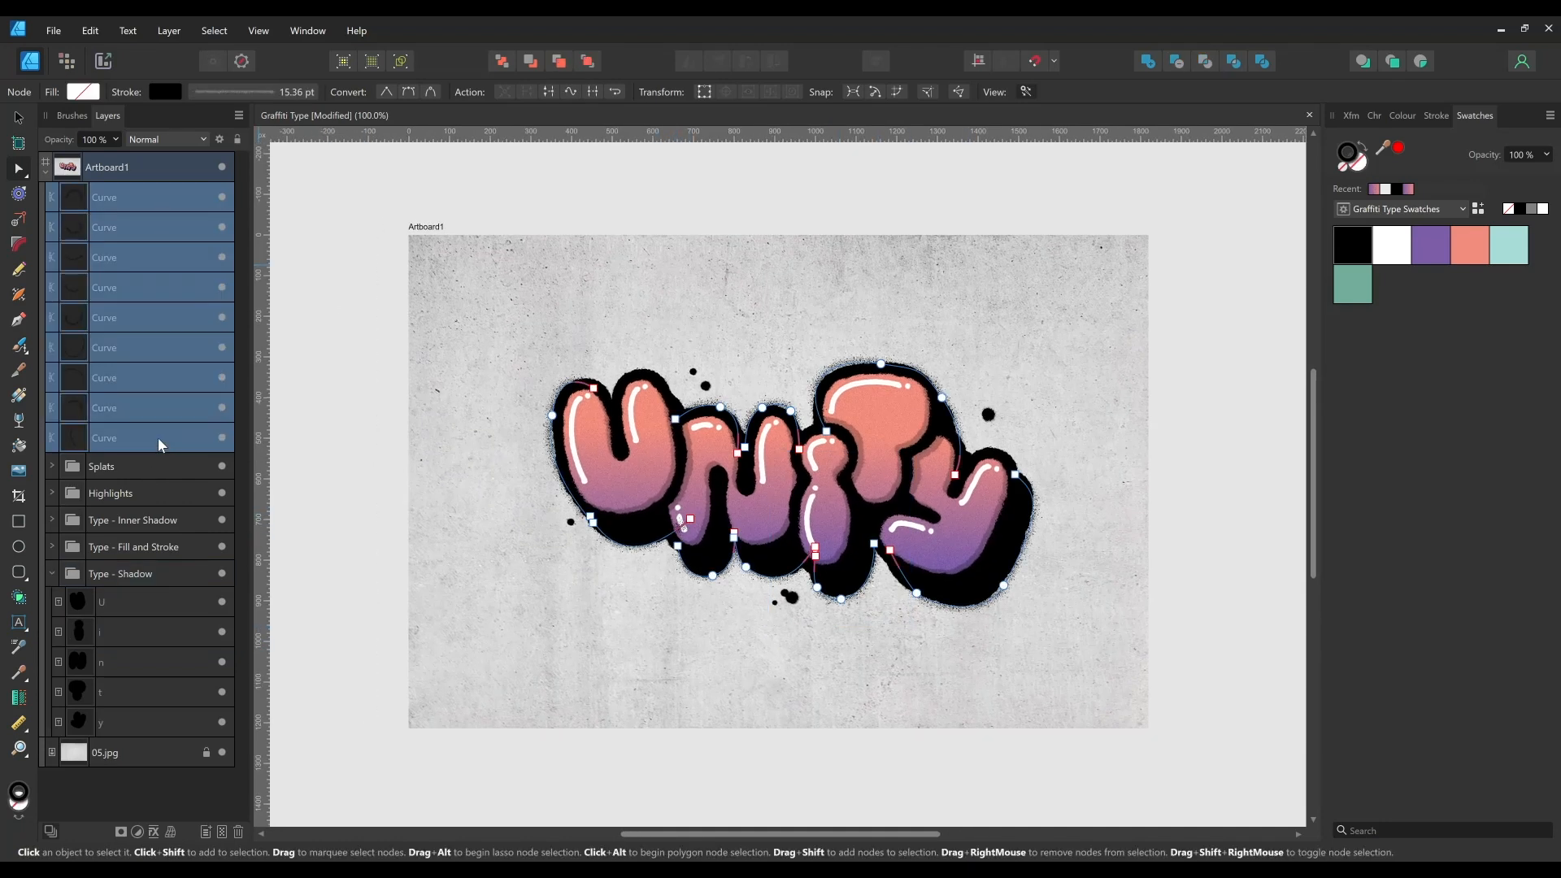
pyautogui.hotkey('ctrl', 'g')
pyautogui.doubleClick(108, 195)
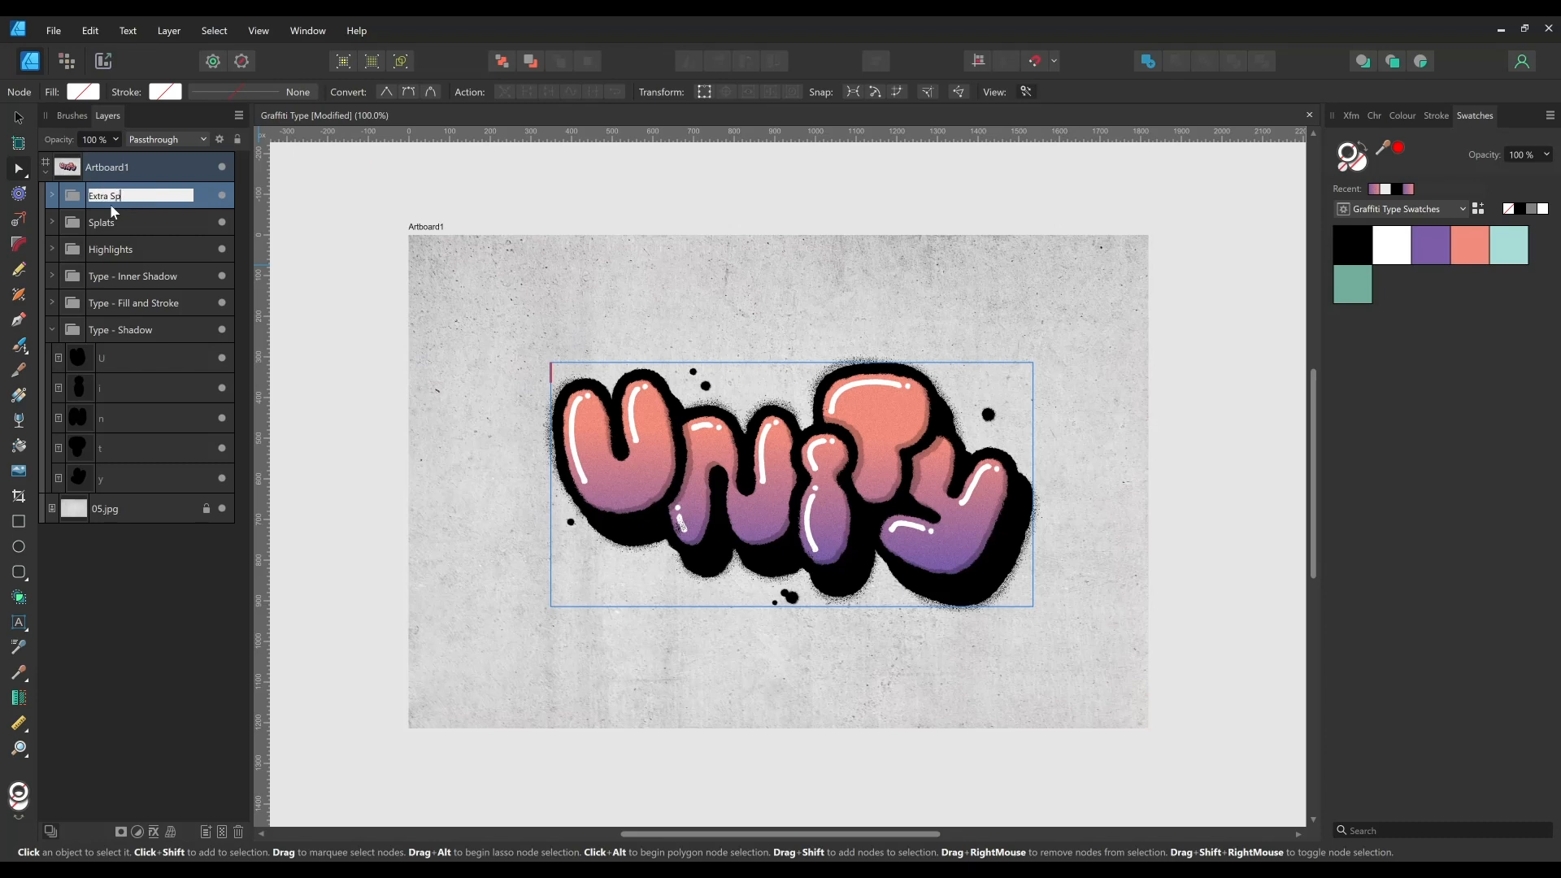
pyautogui.write('Extra Spray')
pyautogui.press('Return')
pyautogui.moveTo(110, 203); pyautogui.dragTo(81, 351)
pyautogui.click(1163, 546)
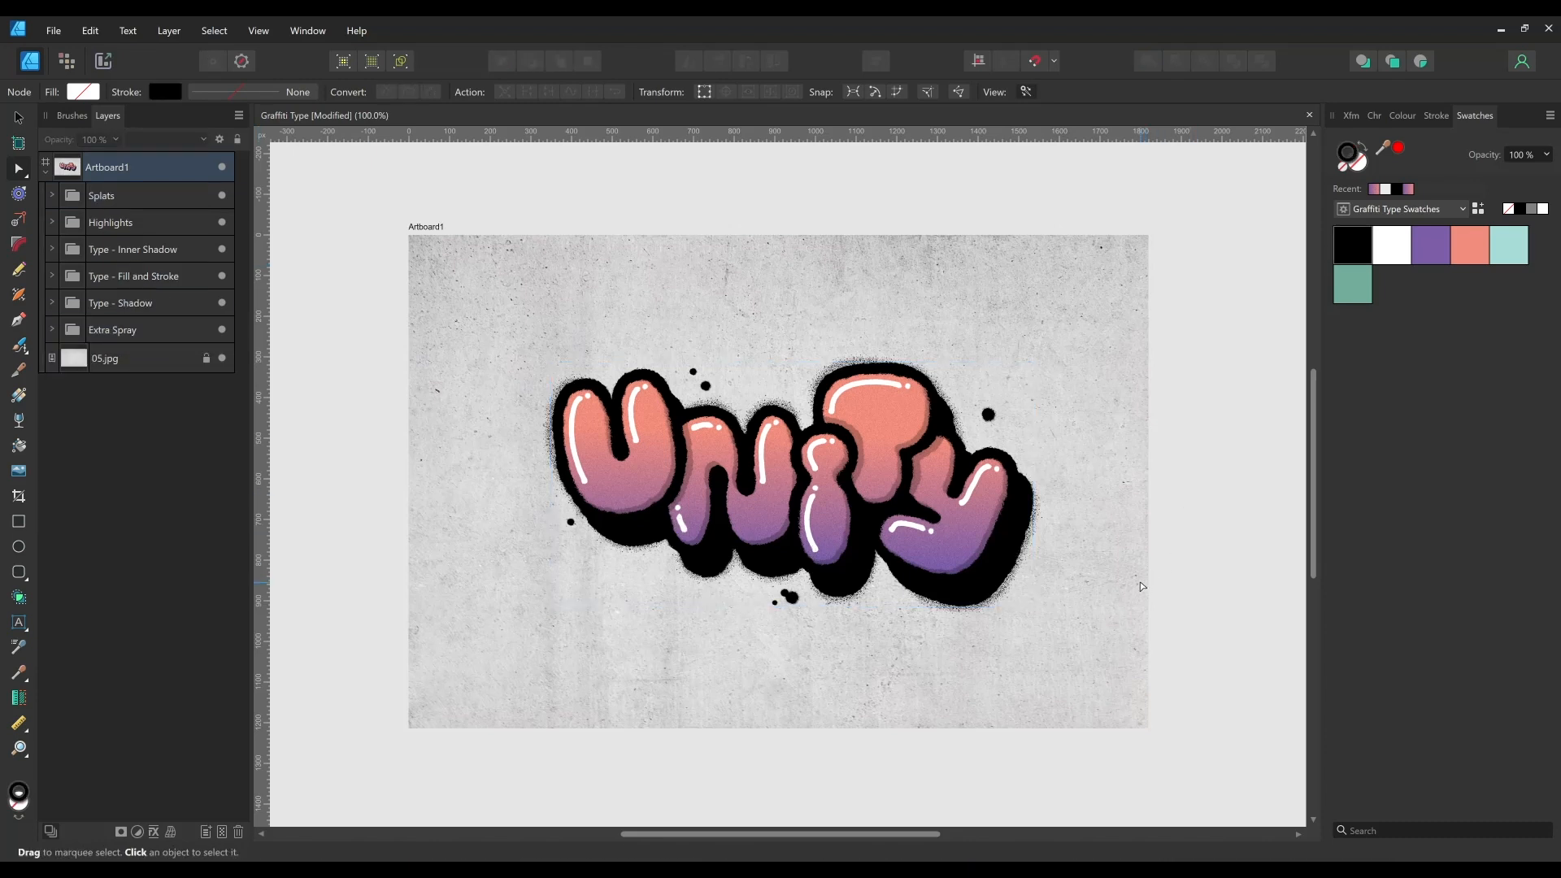
pyautogui.hotkey('ctrl', 's')
# Shift the nodes of the t's spray curve in the Extra Spray group closer to the letter's outline and save the document.
pyautogui.hotkey('ctrl', '+')
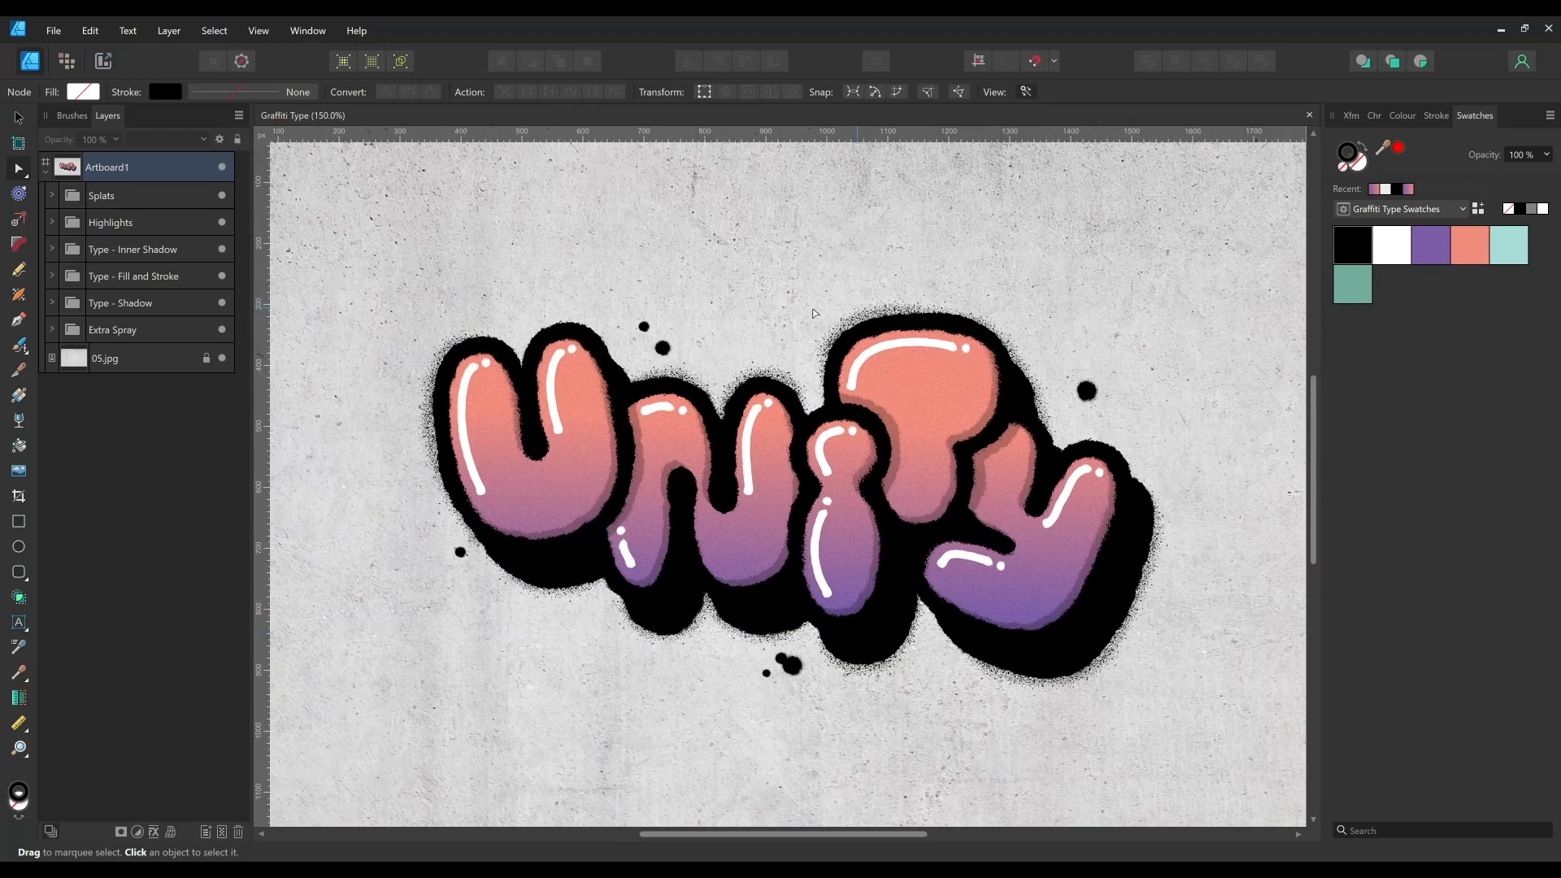
pyautogui.click(52, 329)
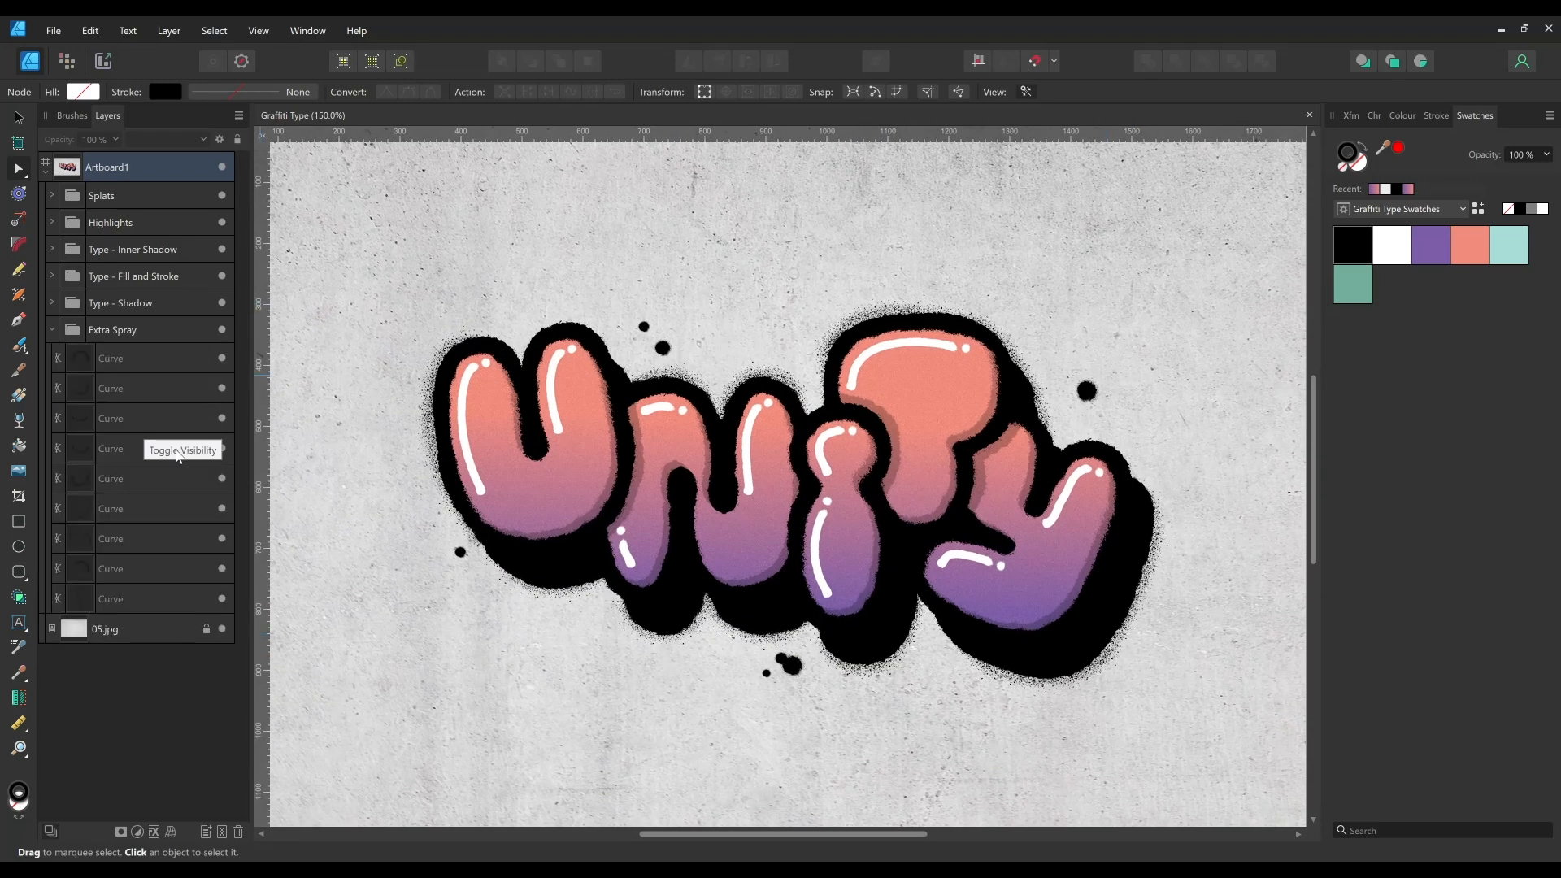
pyautogui.click(167, 545)
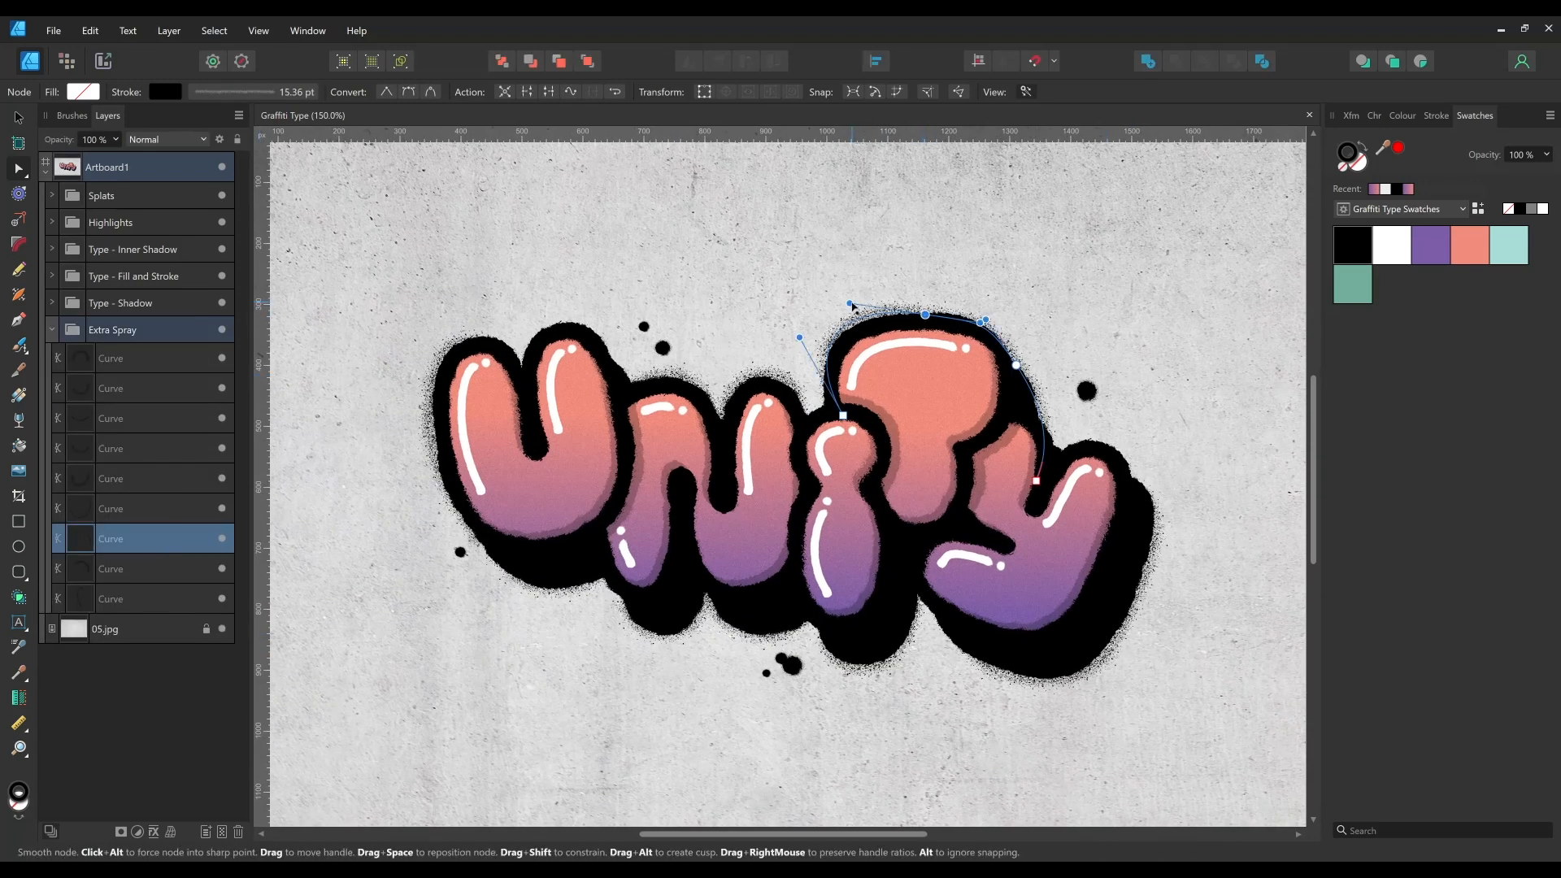
pyautogui.click(843, 415)
pyautogui.click(983, 324)
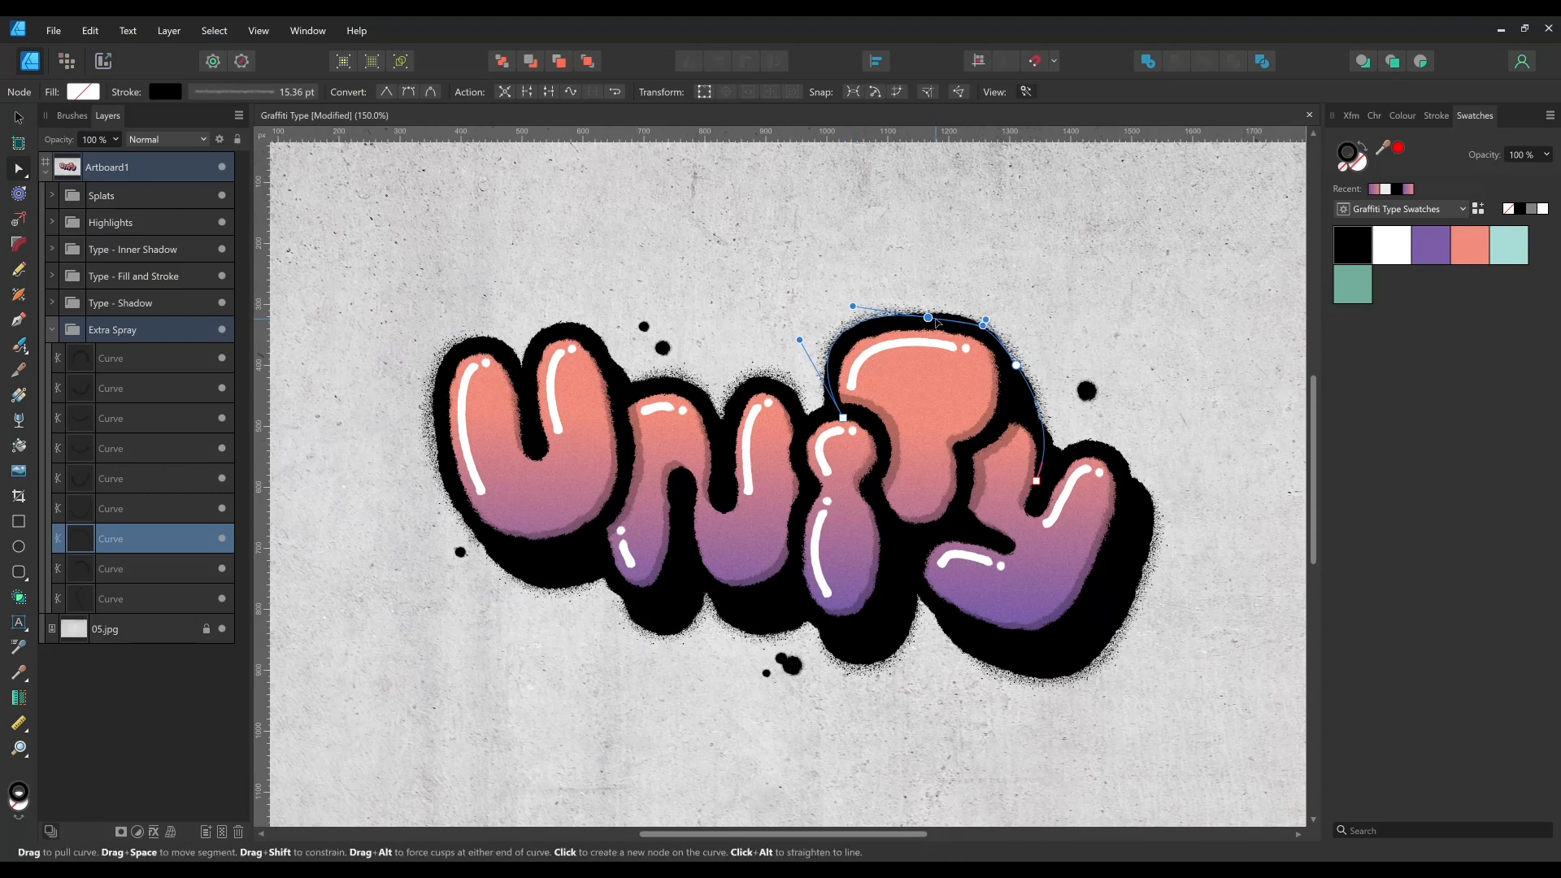
pyautogui.click(1168, 569)
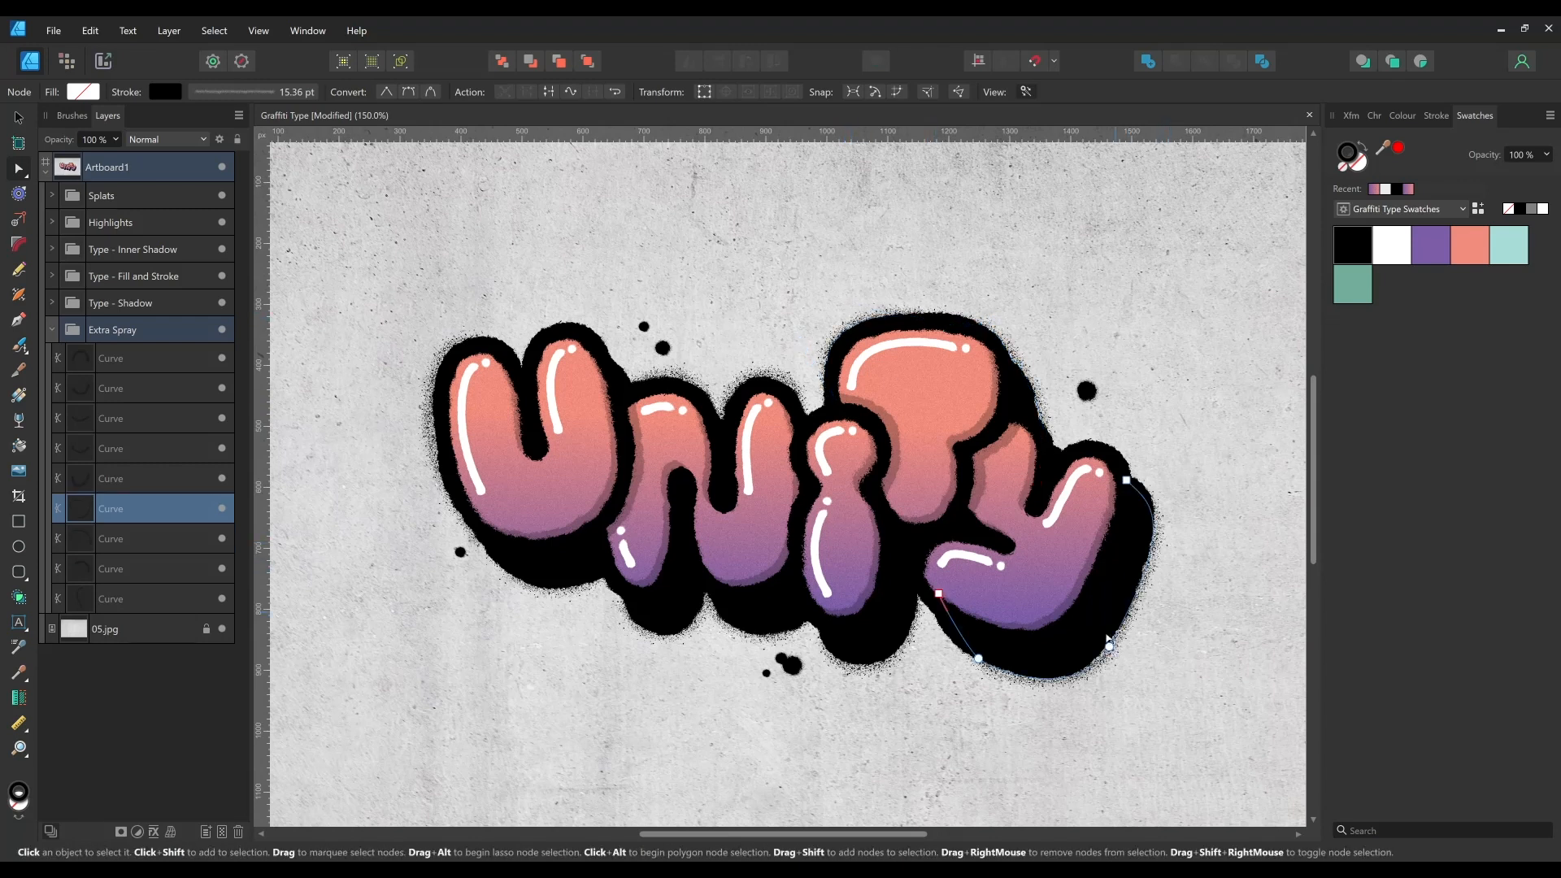
pyautogui.click(1144, 675)
pyautogui.click(52, 329)
pyautogui.hotkey('ctrl', 's')
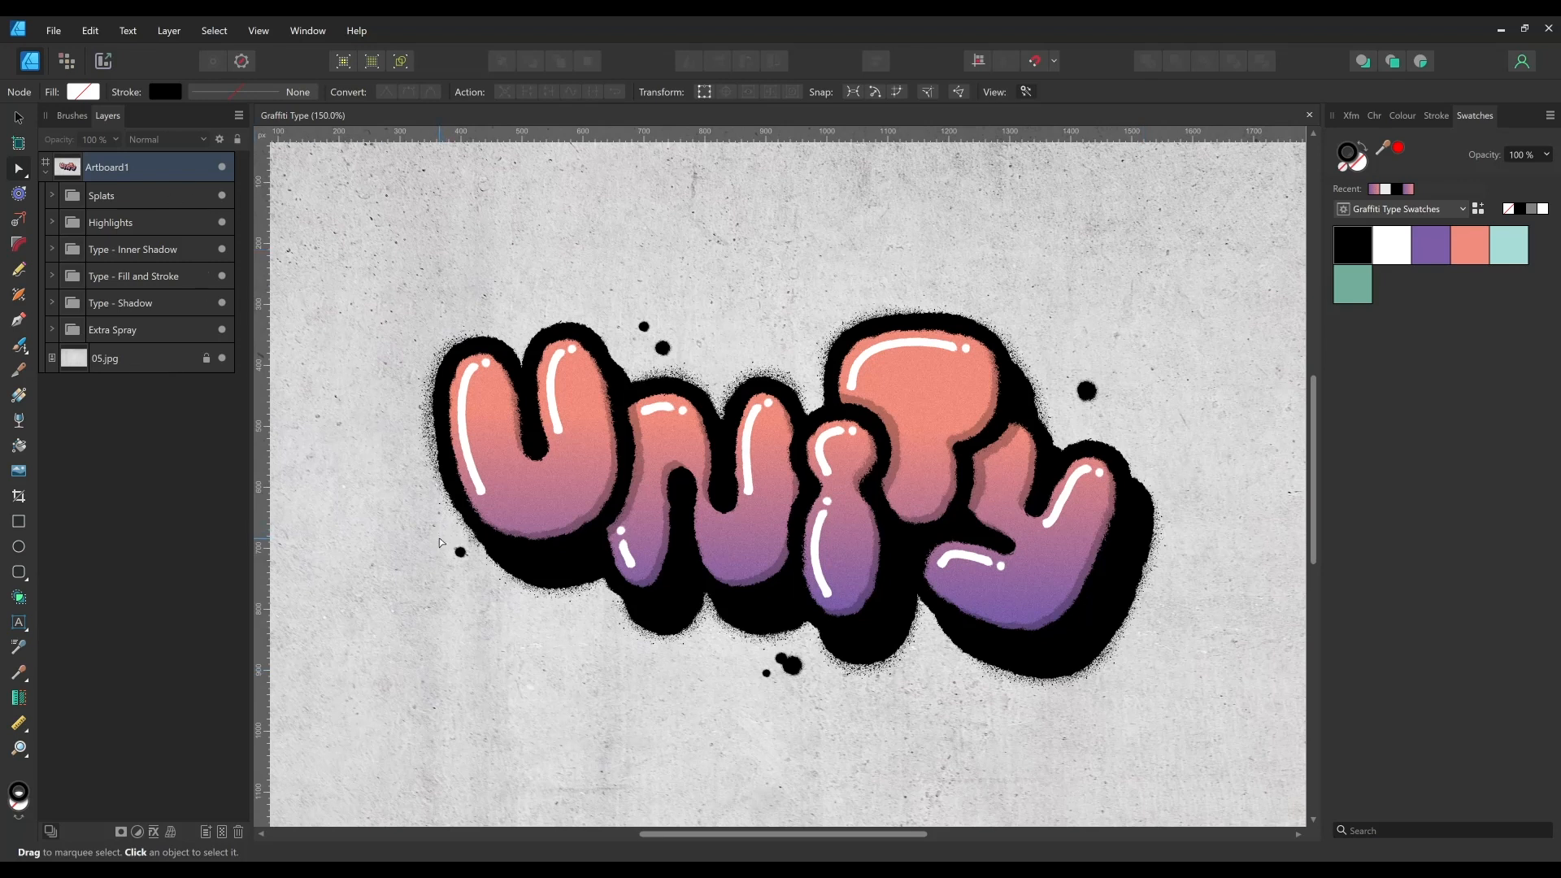
# Switch the brush library to Artifex Forge-Paint Drip Brushes.
pyautogui.click(78, 119)
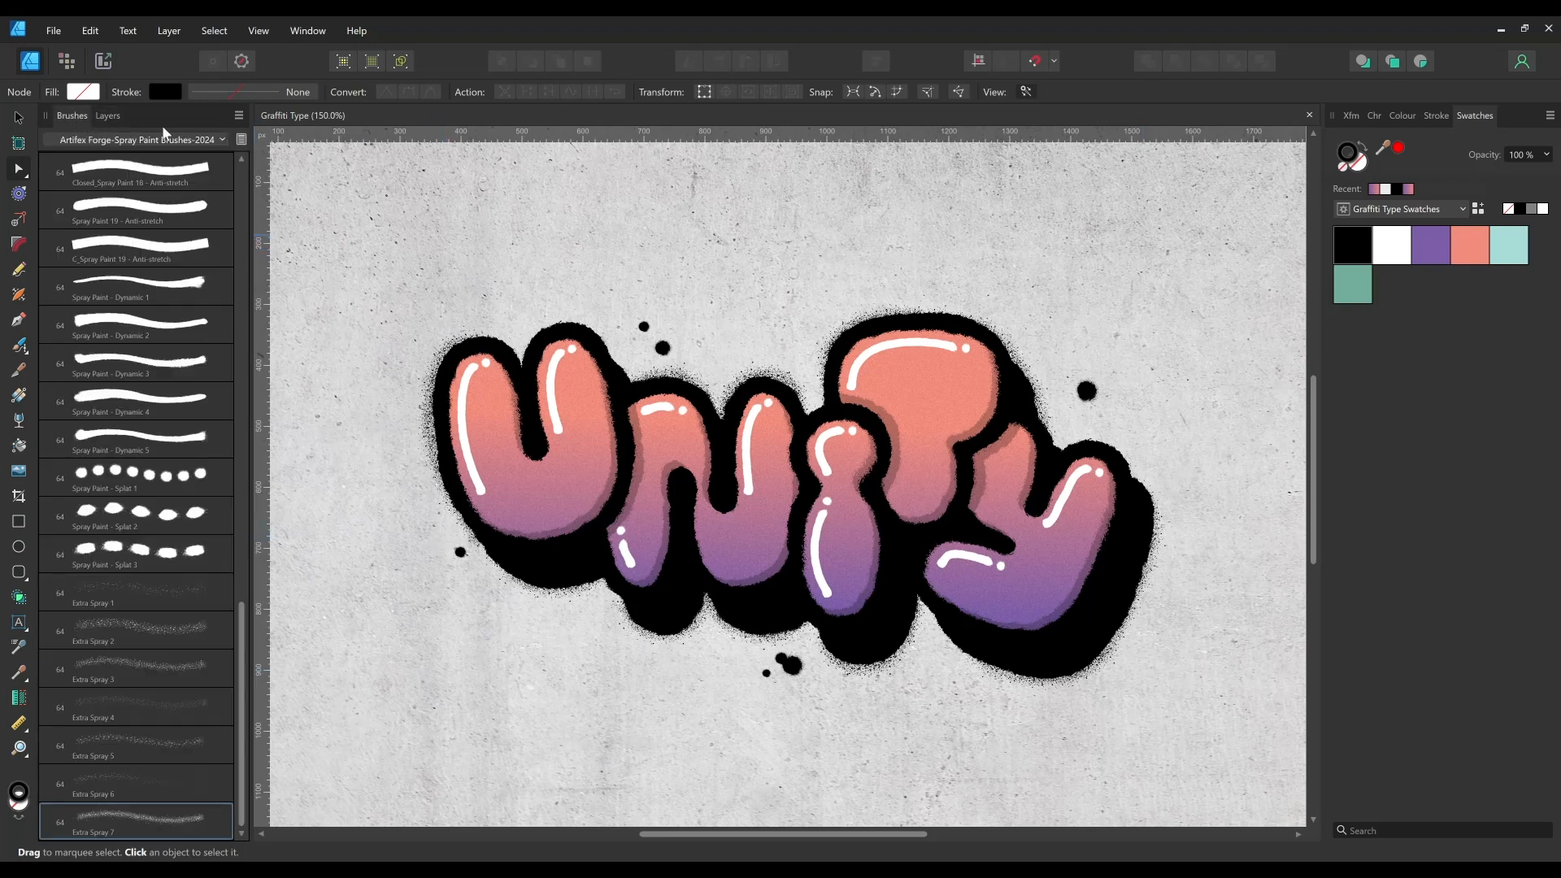
pyautogui.click(213, 142)
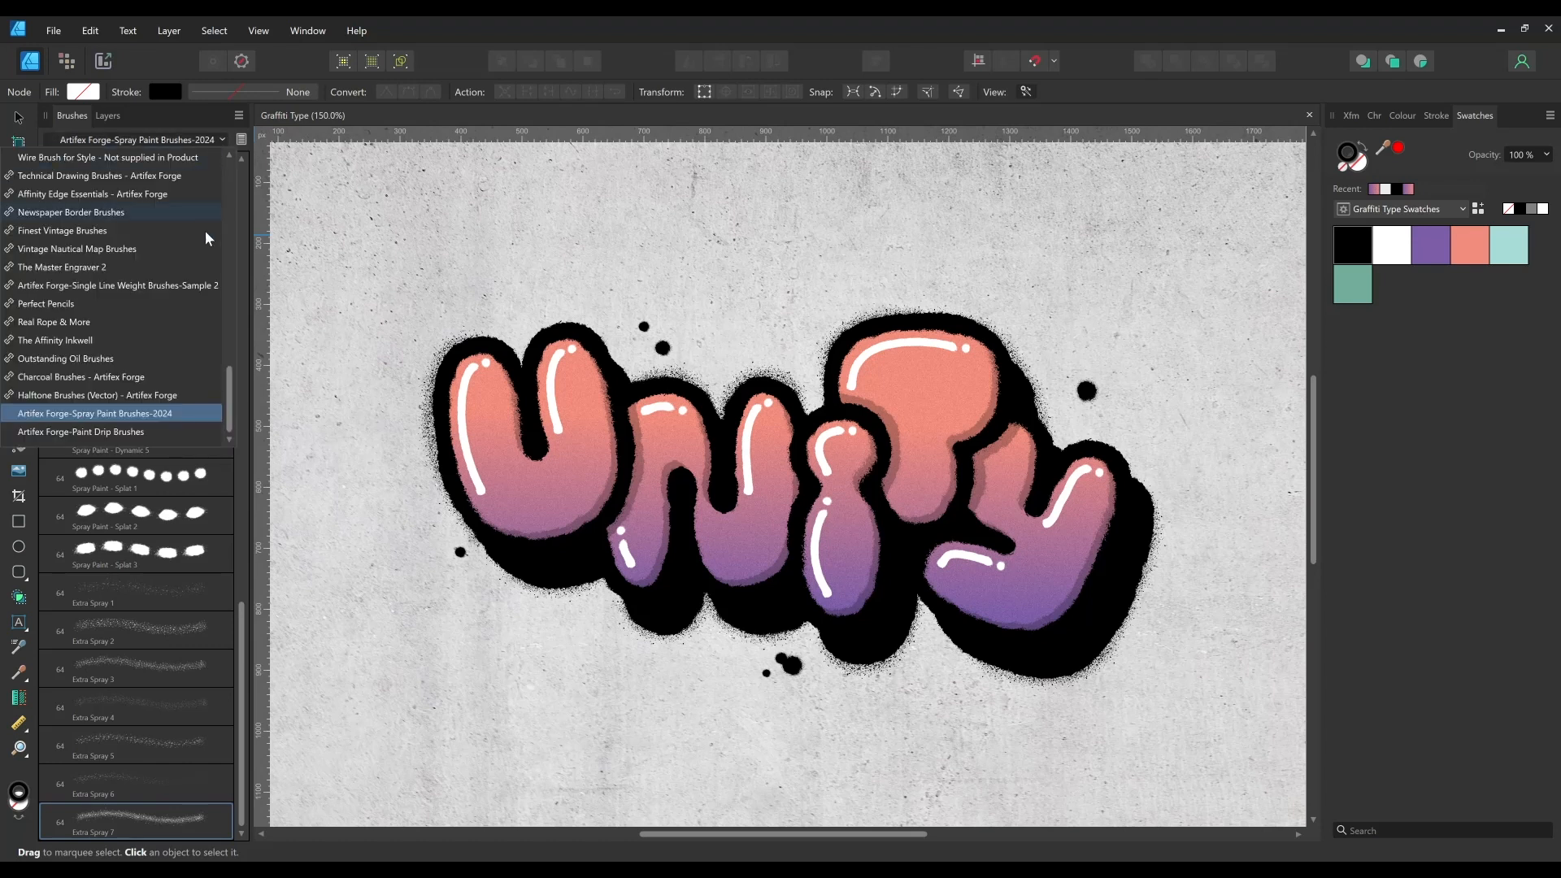
pyautogui.click(126, 432)
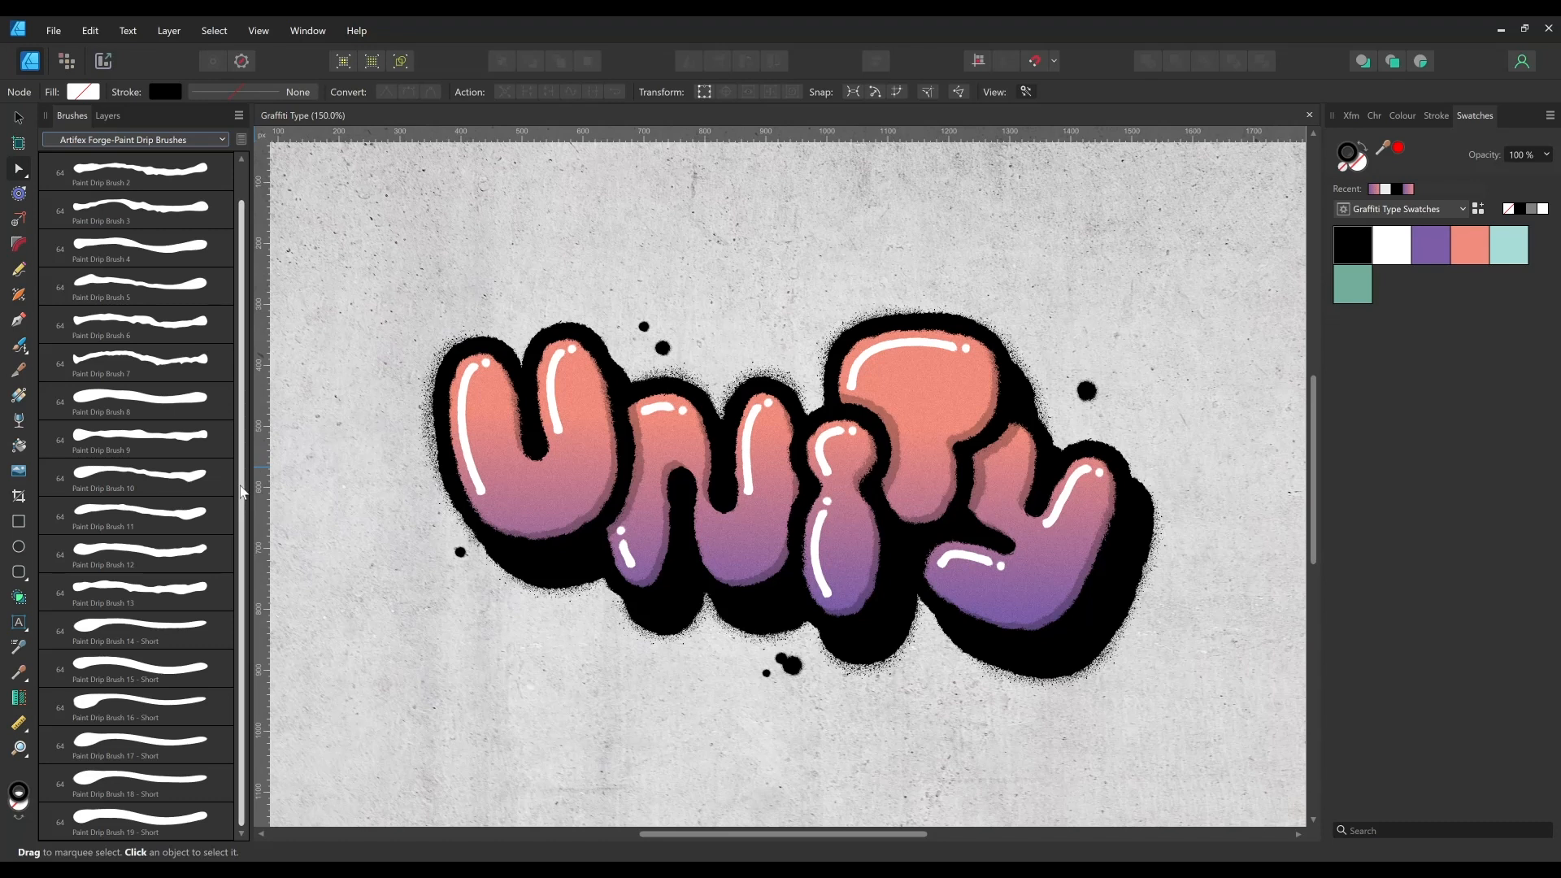
# Paint a vertical black drip downward from the shadow beneath the i using Paint Drip Brush 8.
pyautogui.click(197, 404)
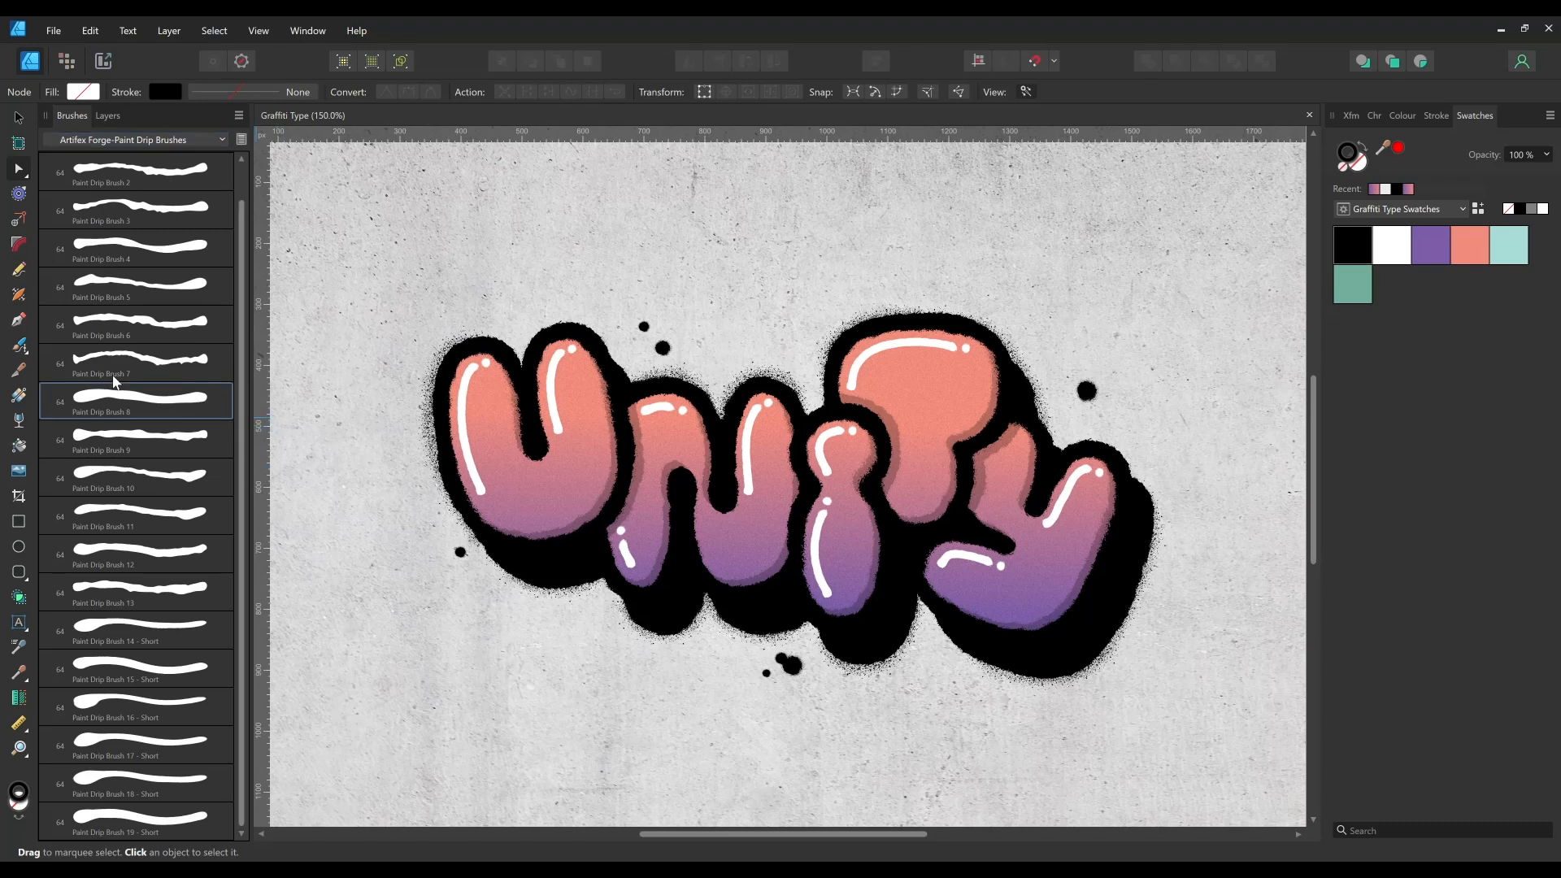
pyautogui.click(25, 351)
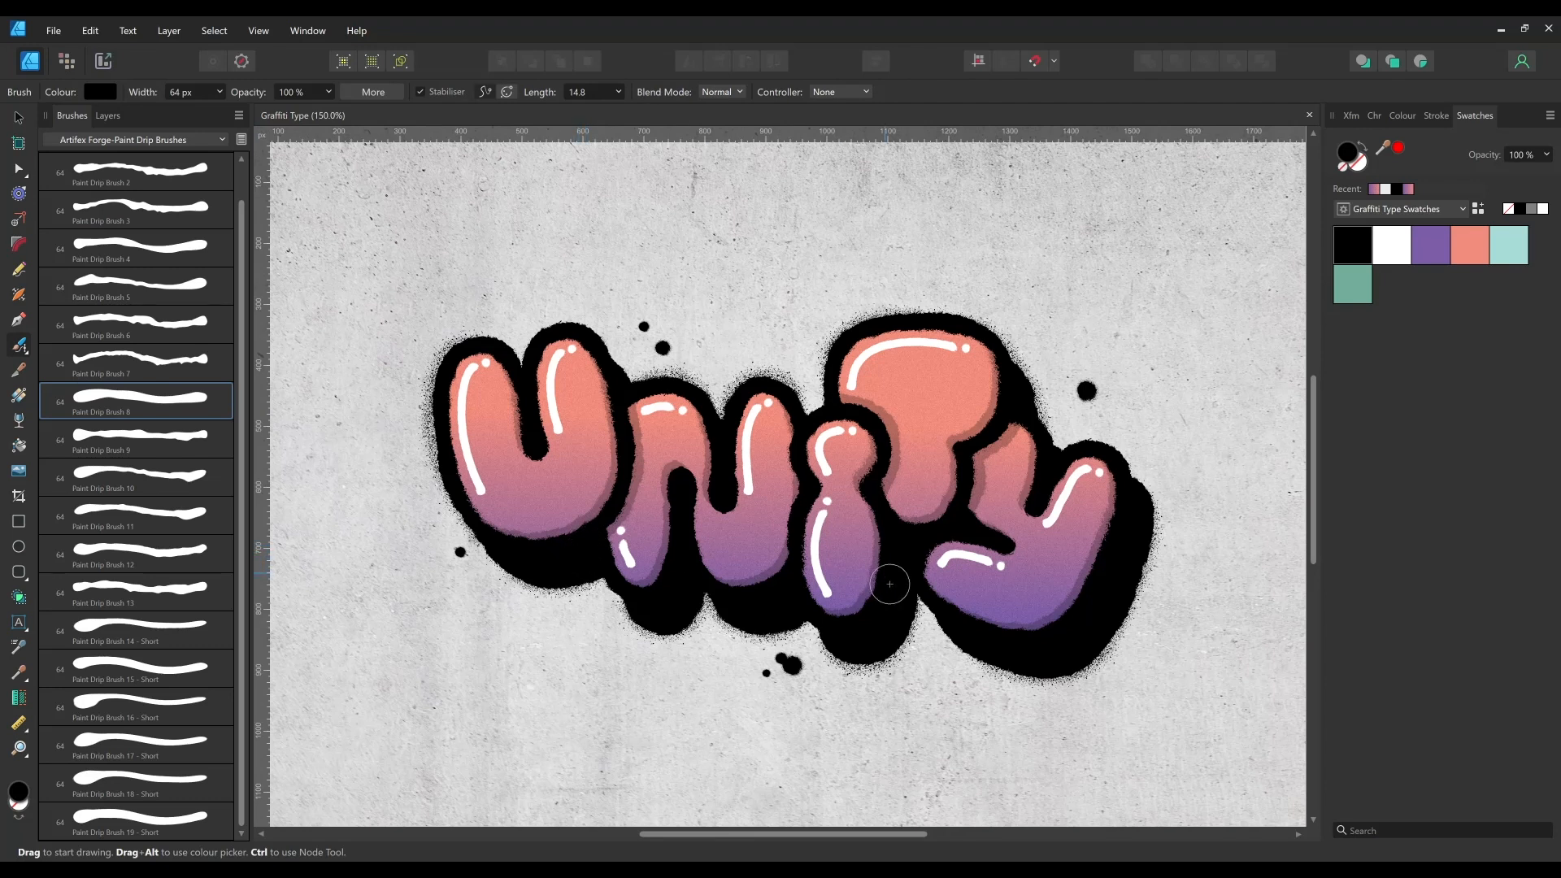
pyautogui.moveTo(889, 658); pyautogui.dragTo(885, 771)
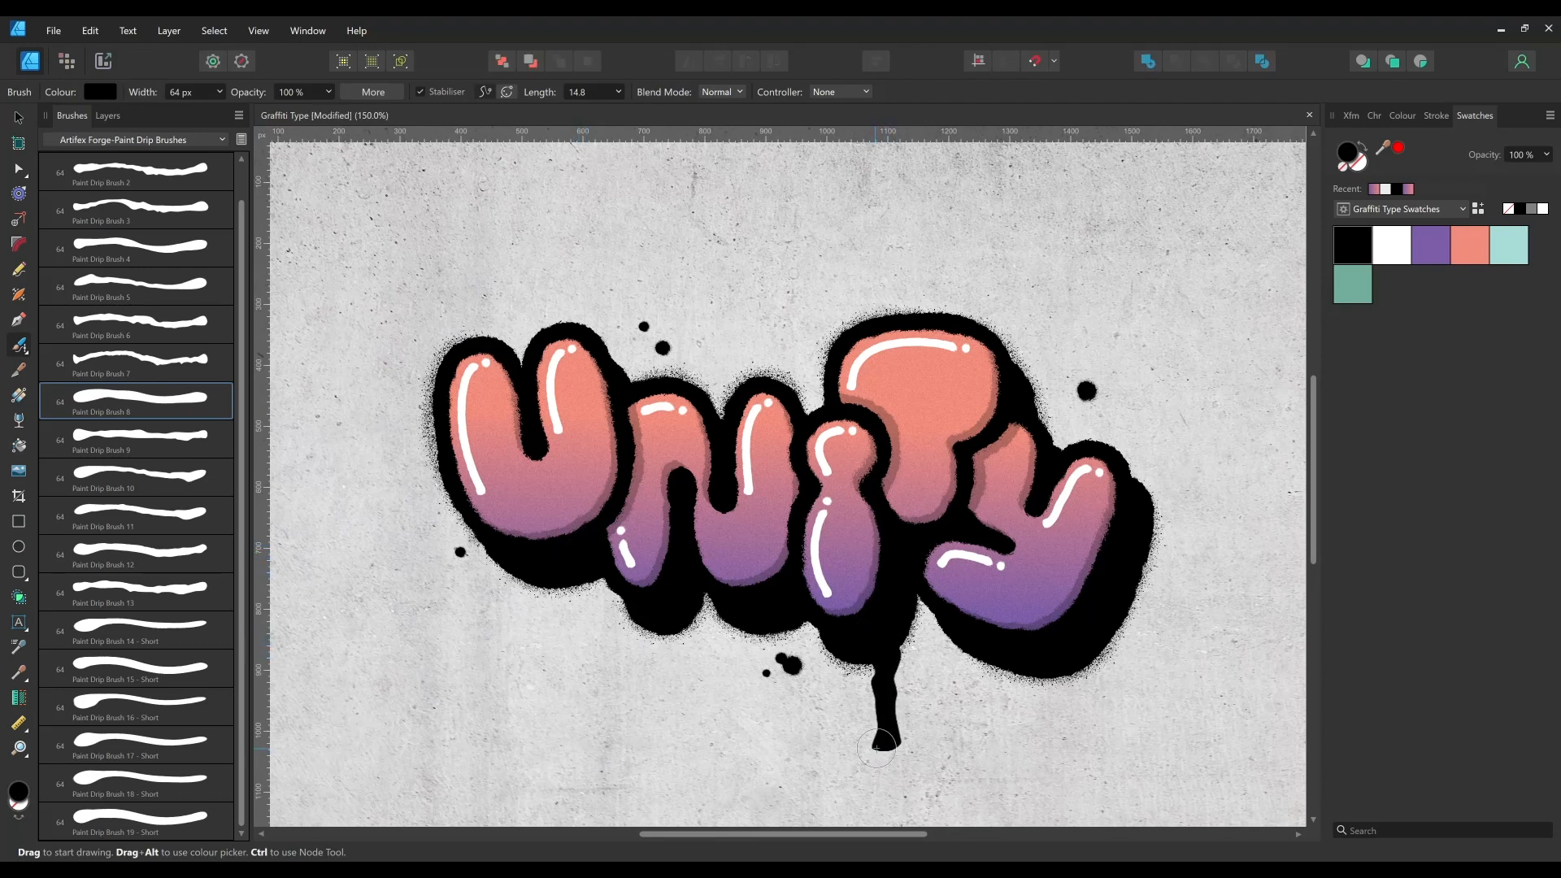
# Reduce the drip's stroke width to 6.41 pt and shorten it by raising its lower end node.
pyautogui.press('a')
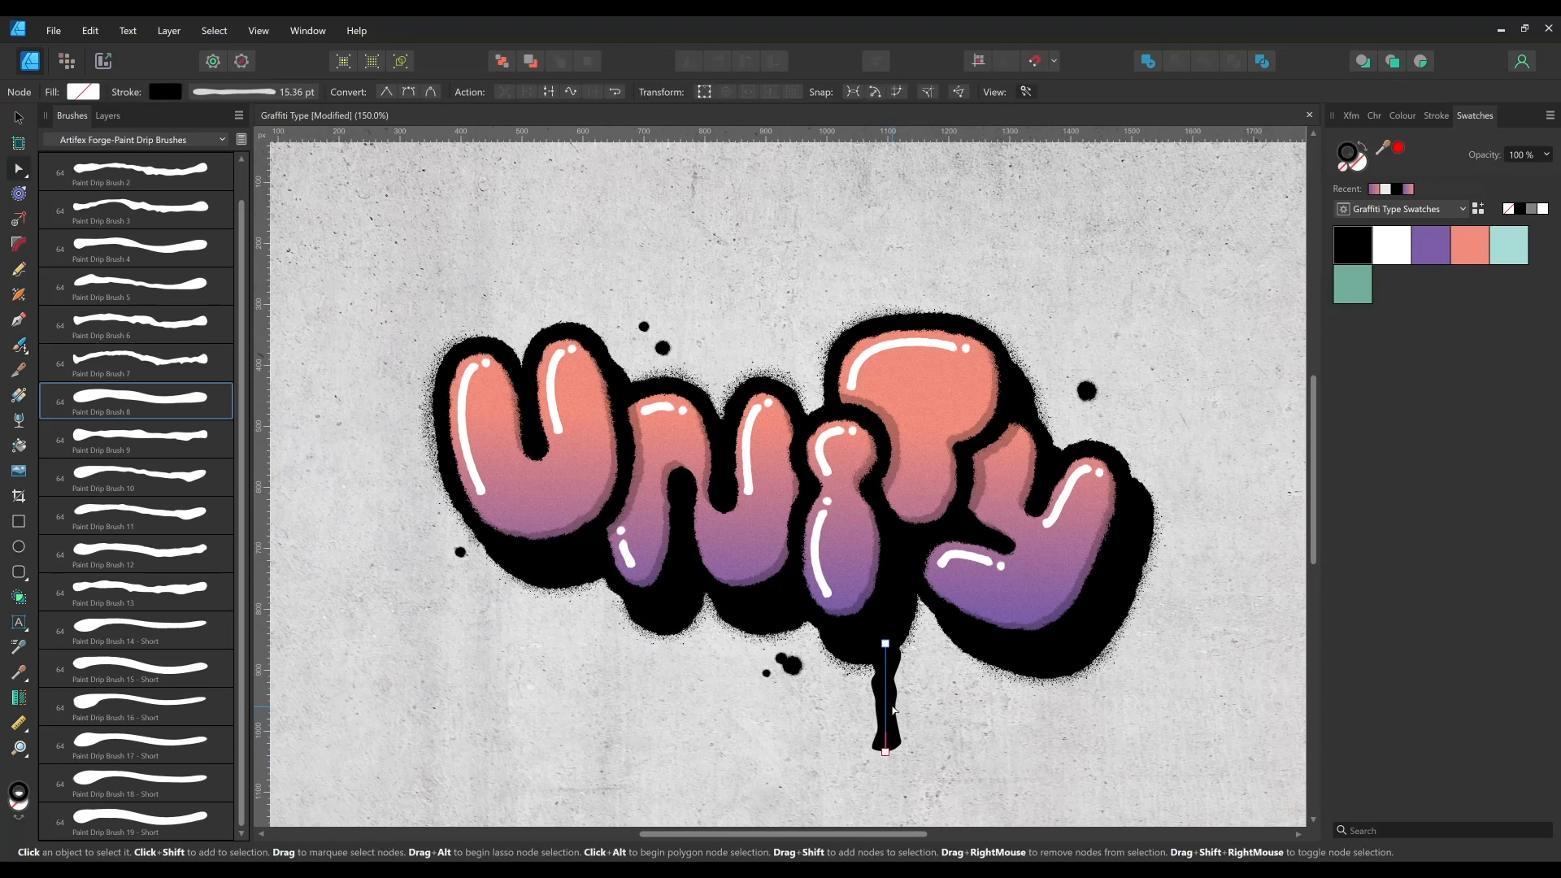
pyautogui.click(885, 752)
pyautogui.keyDown('shift'); pyautogui.click(886, 644); pyautogui.keyUp('shift')
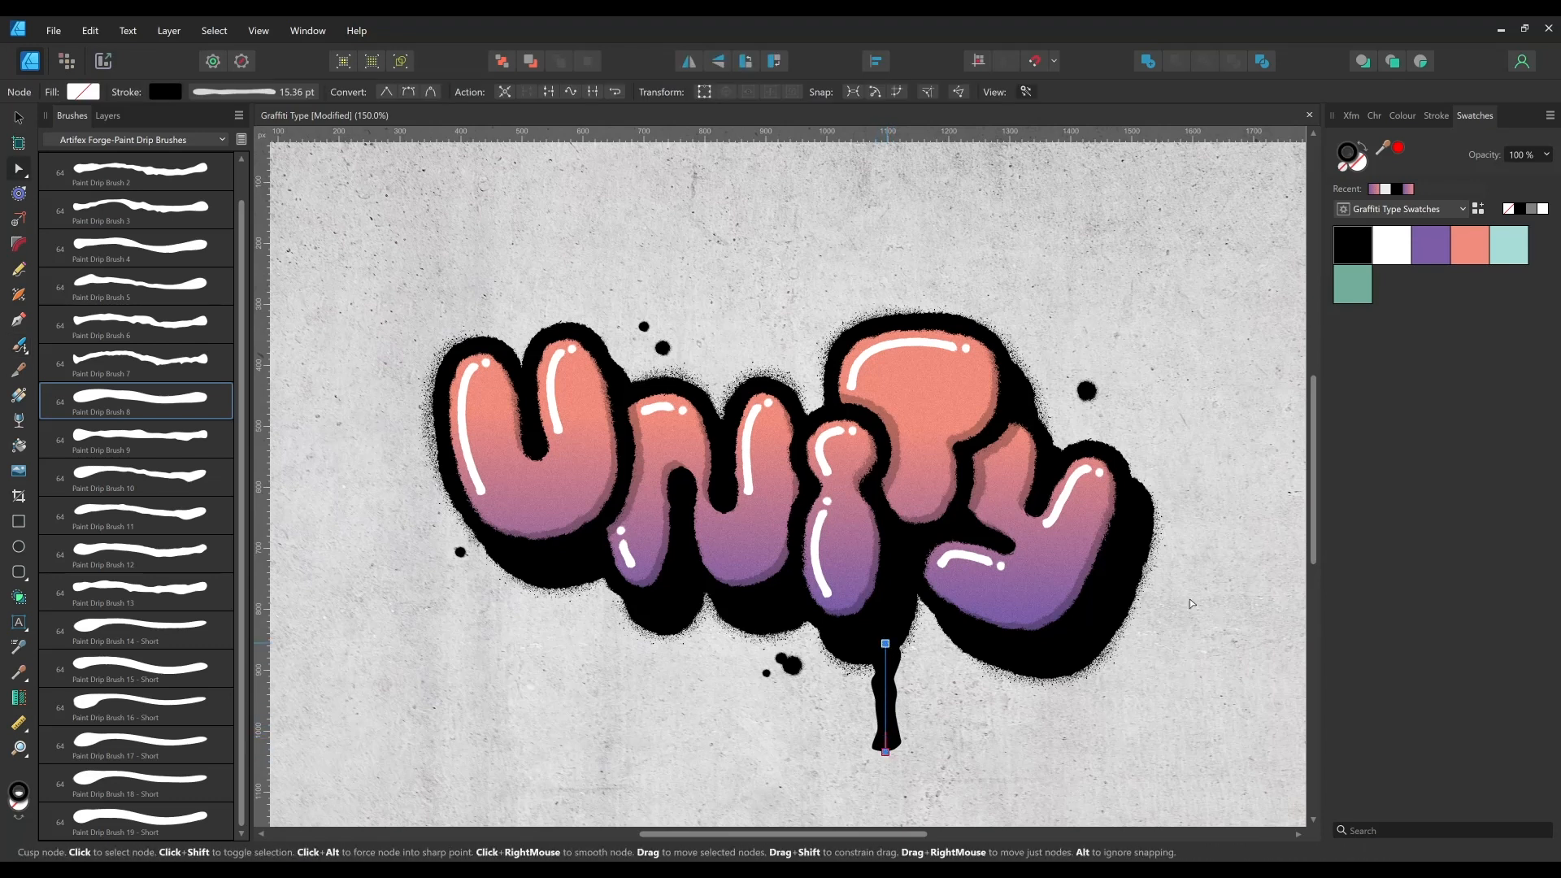
pyautogui.click(1436, 115)
pyautogui.moveTo(1491, 165); pyautogui.dragTo(1417, 166)
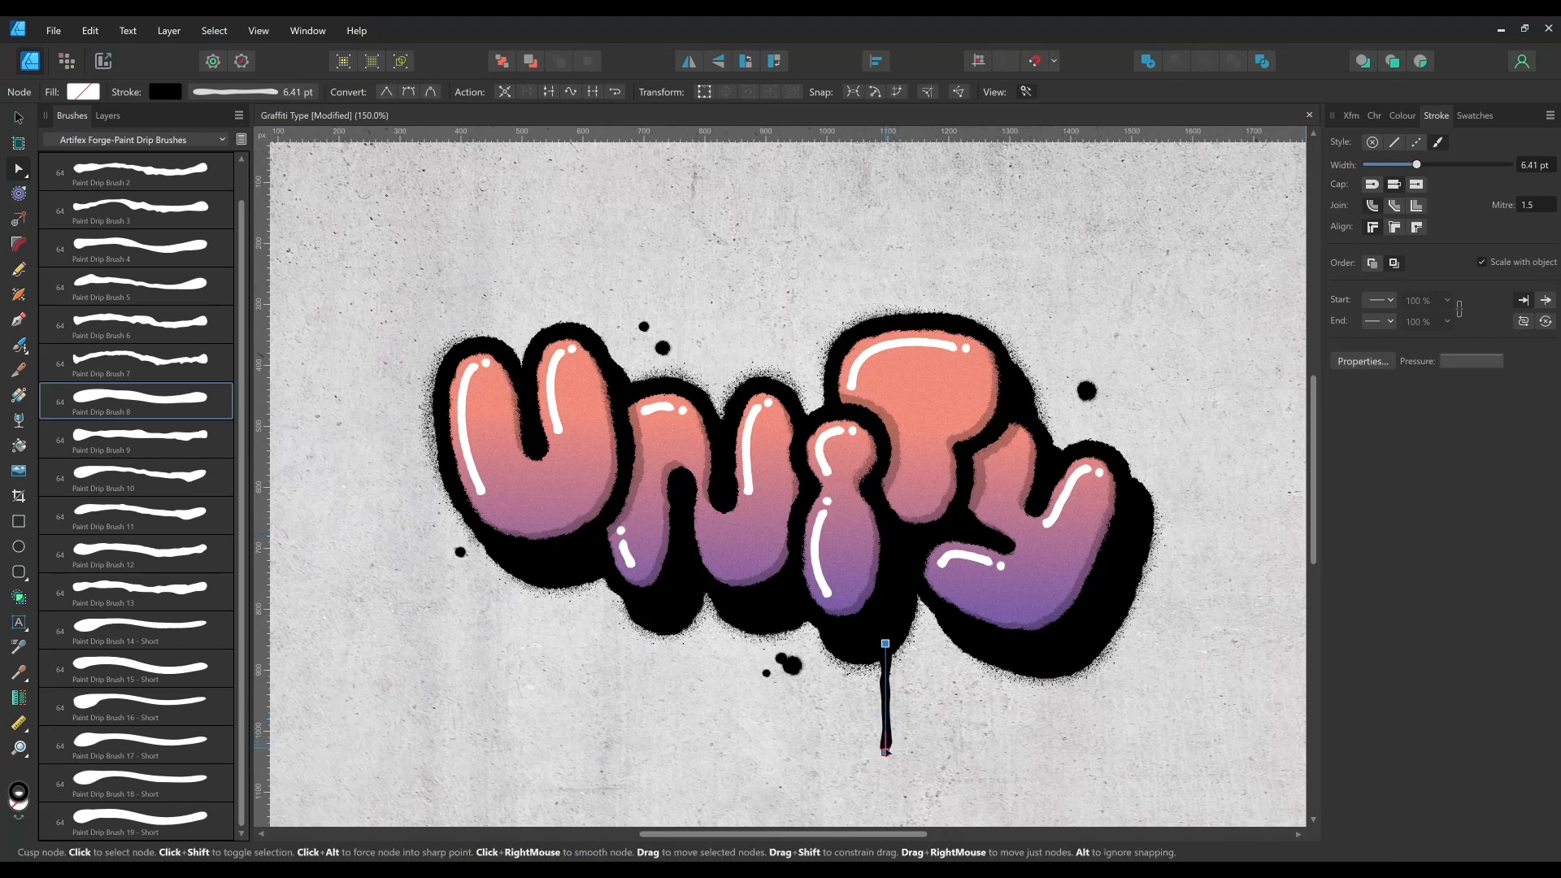
pyautogui.click(885, 752)
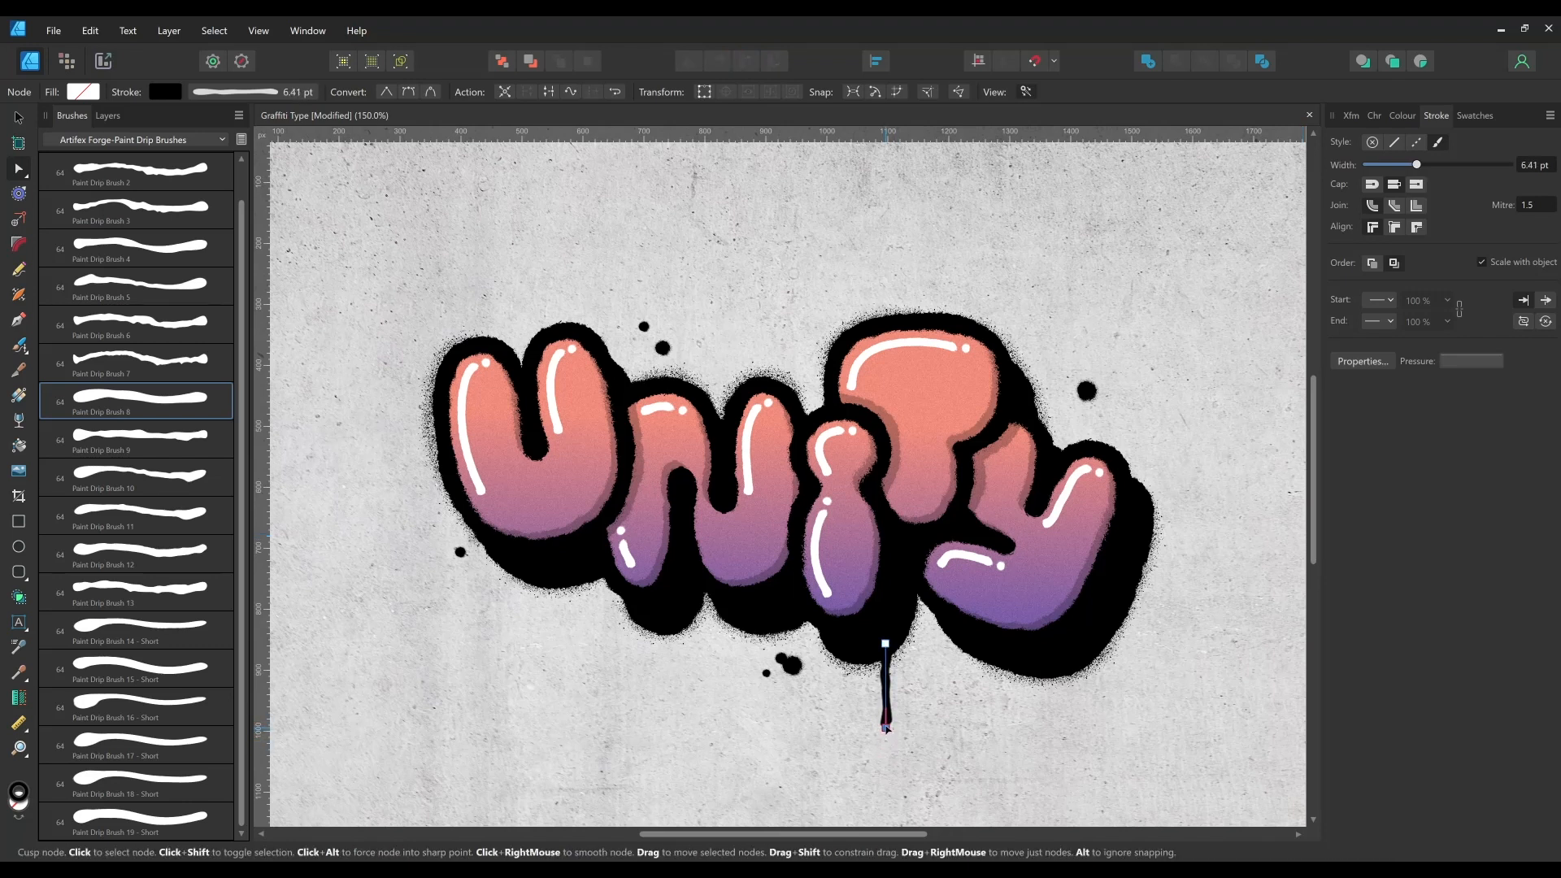
# Add a longer second drip beside the first beneath the i with Paint Drip Brush 5 at 7.16 pt, adjusting its lower end node.
pyautogui.press('v')
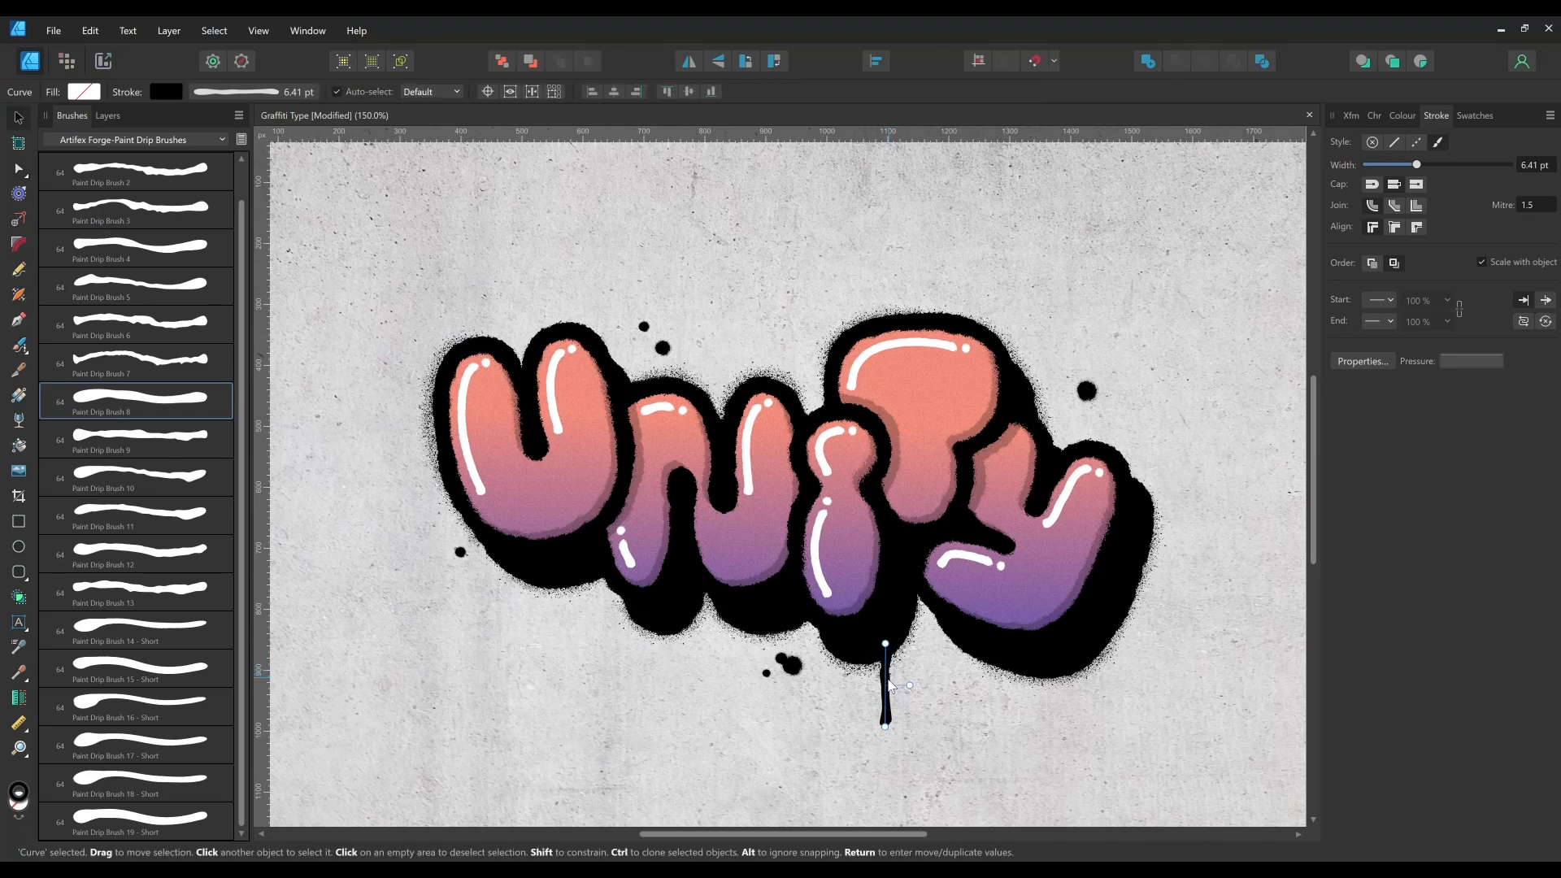
pyautogui.moveTo(895, 681); pyautogui.dragTo(901, 772)
pyautogui.moveTo(1418, 165); pyautogui.dragTo(1421, 165)
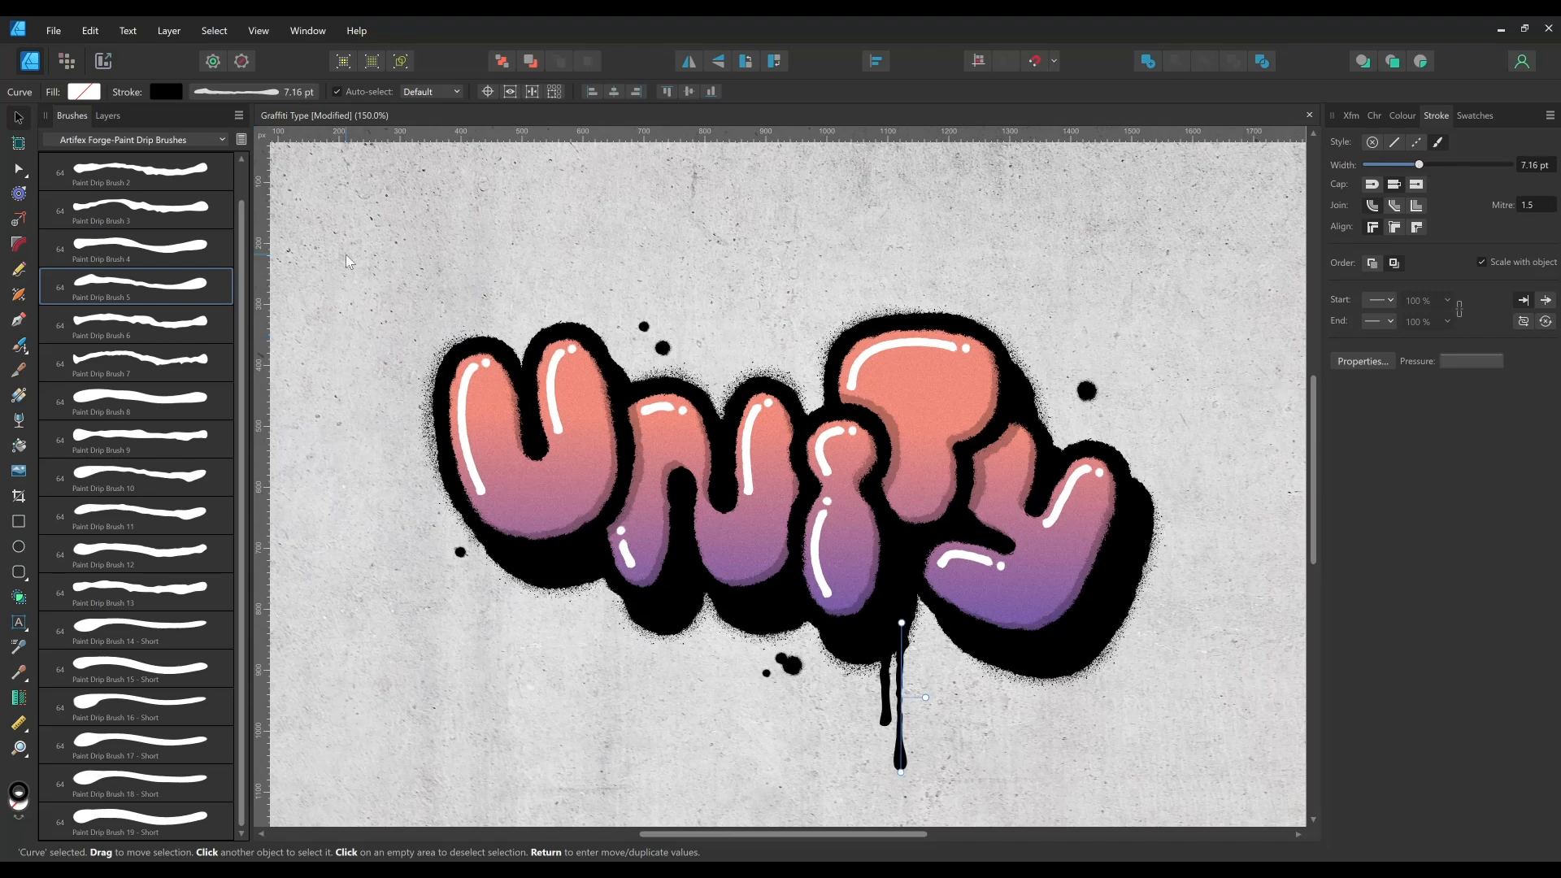
pyautogui.click(19, 169)
pyautogui.click(902, 769)
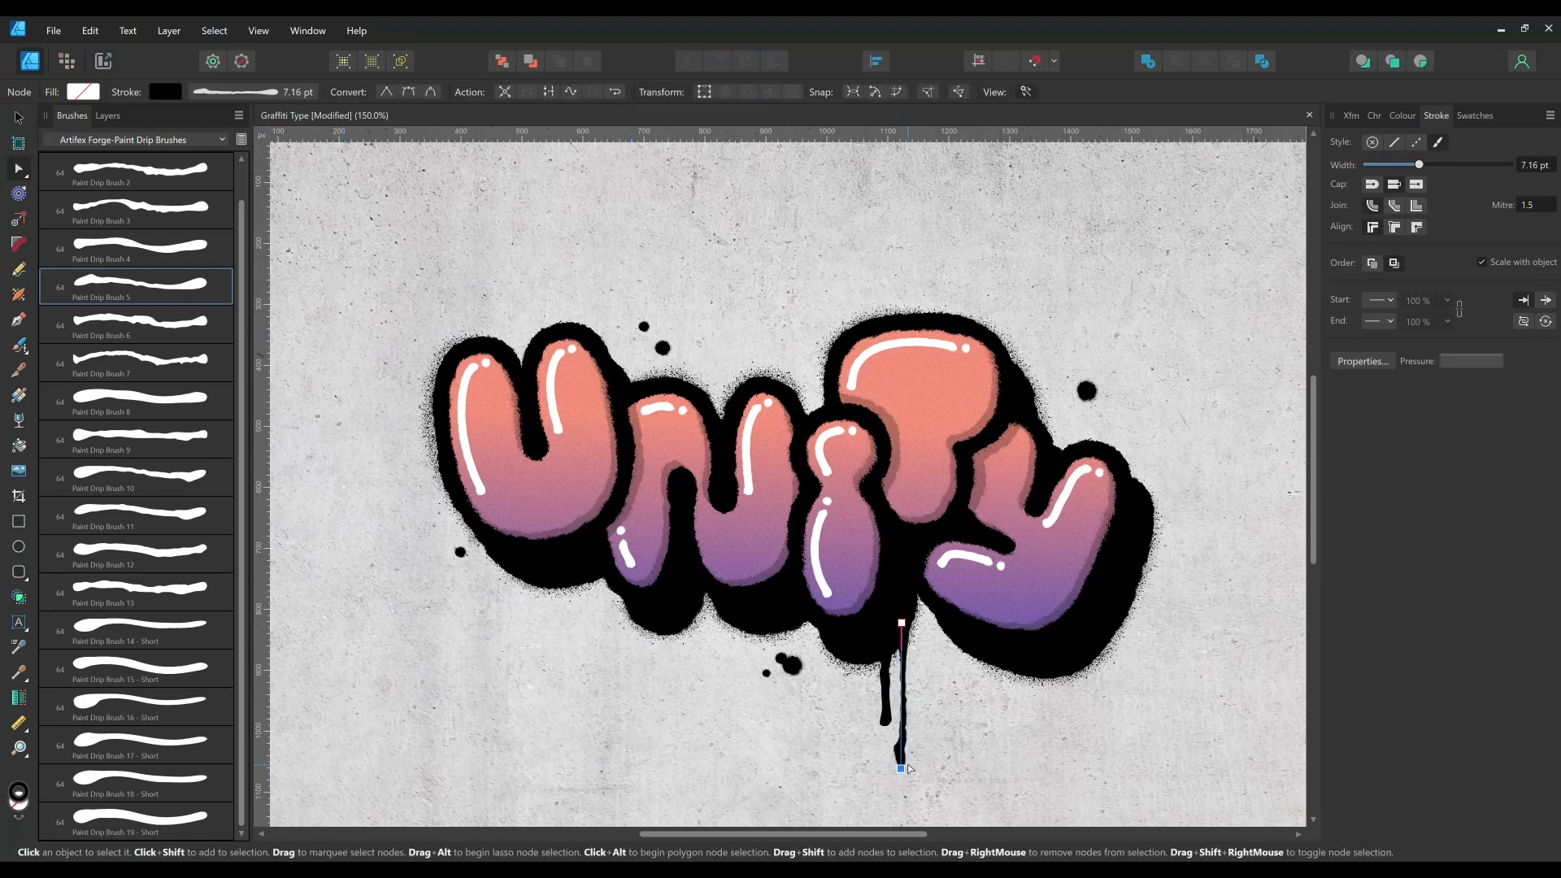
# Thin the shorter drip beneath the i to 4.8 pt and move both of its end nodes upward.
pyautogui.click(887, 724)
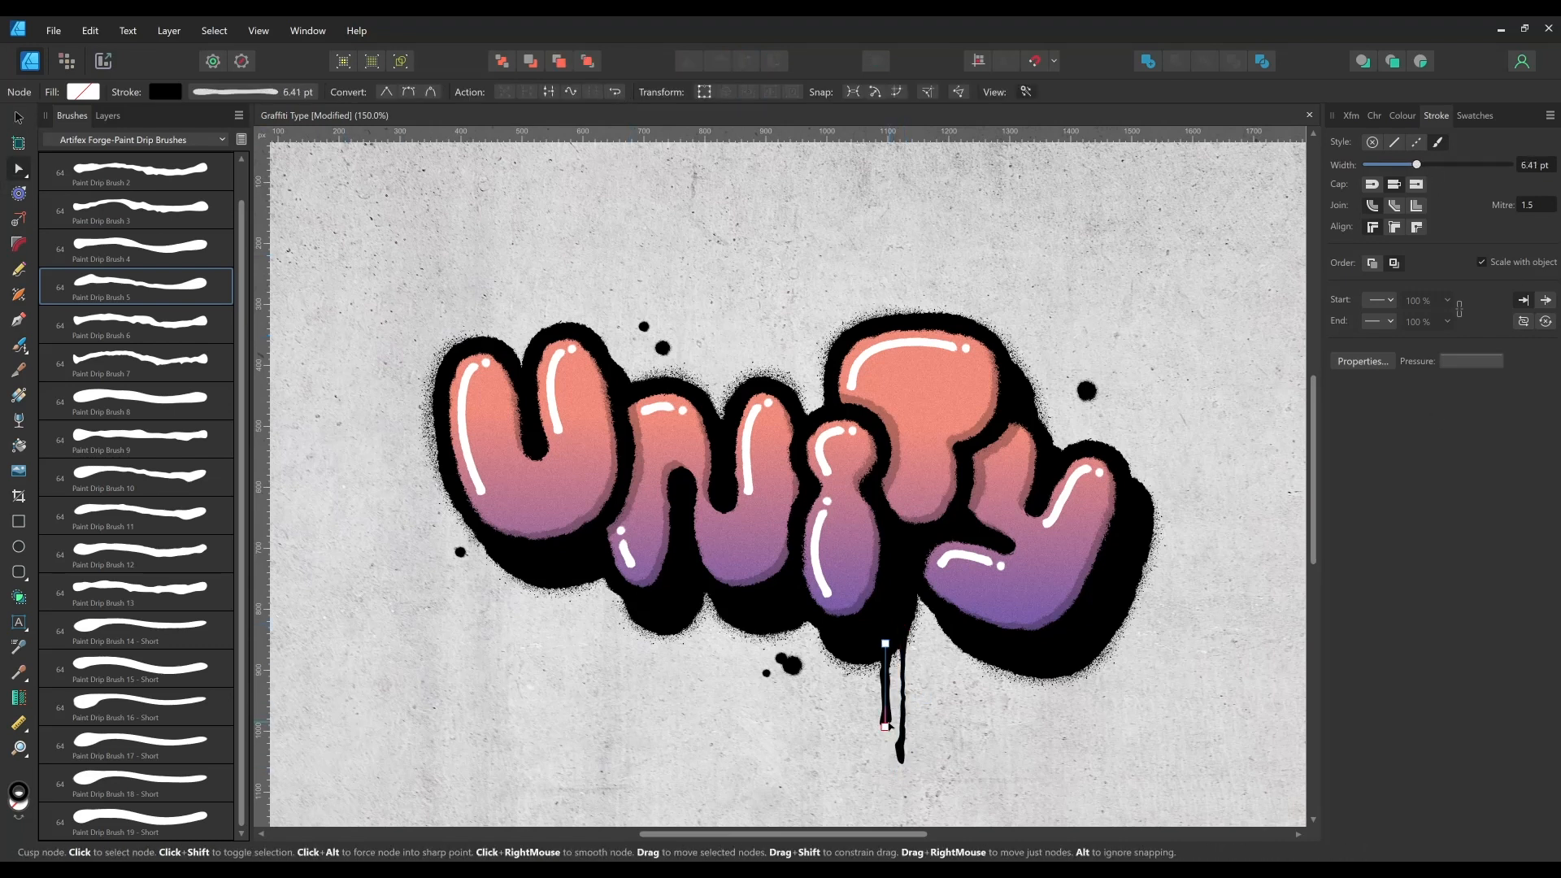
pyautogui.click(887, 726)
pyautogui.moveTo(1417, 165); pyautogui.dragTo(1411, 165)
pyautogui.moveTo(886, 726); pyautogui.dragTo(886, 710)
pyautogui.moveTo(887, 644); pyautogui.dragTo(886, 630)
# Paint one drip beneath the y and two beneath the n's first stem with the 20 px Paint Drip Brush 5.
pyautogui.press('b')
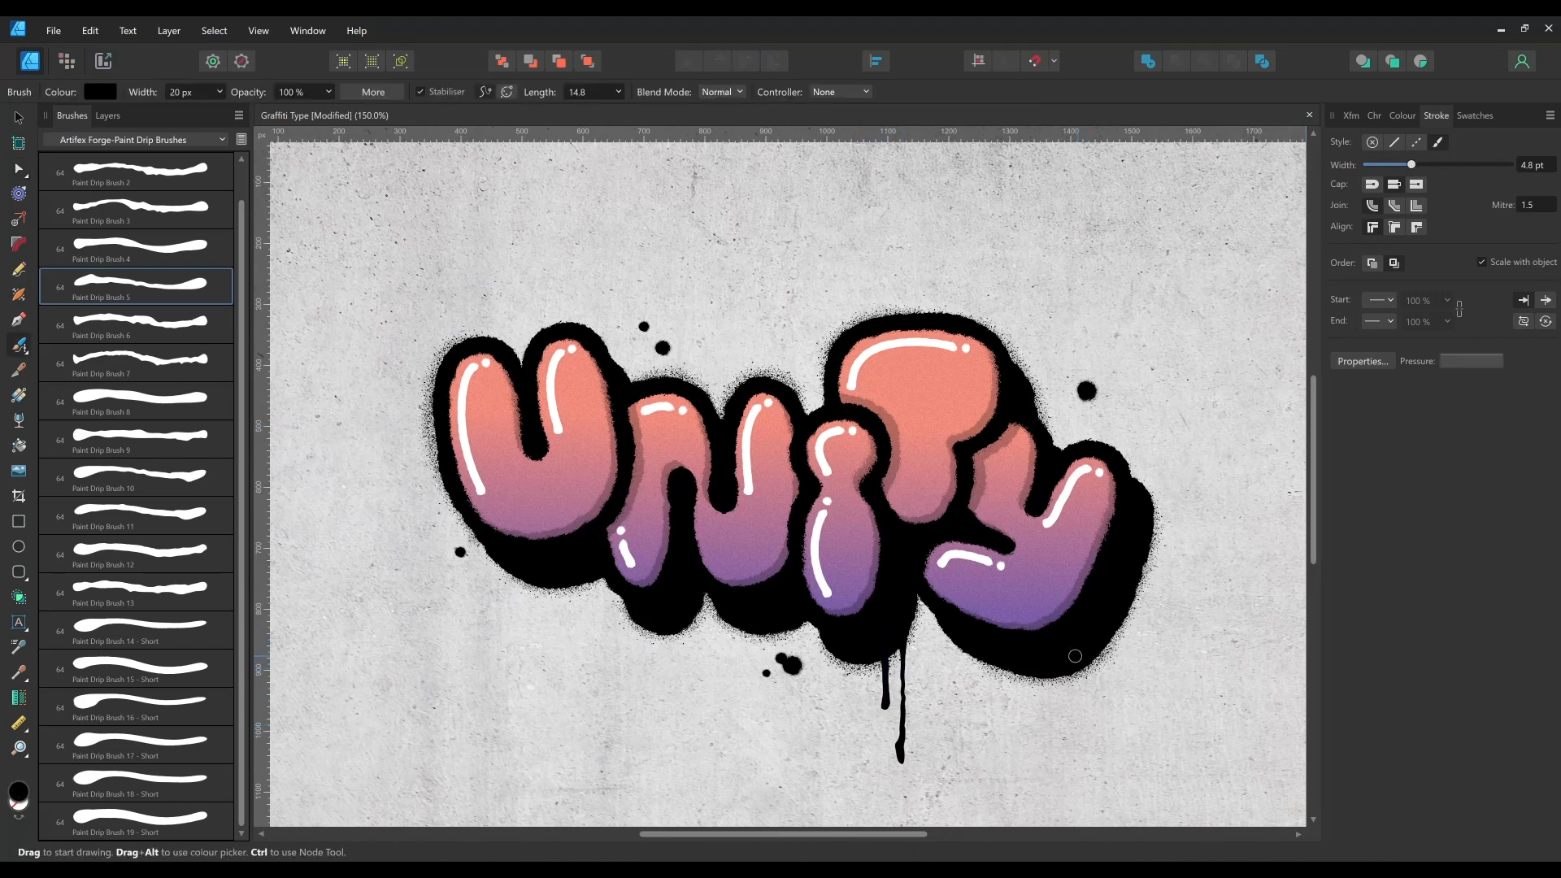
pyautogui.moveTo(1094, 645); pyautogui.dragTo(1094, 740)
pyautogui.moveTo(659, 634); pyautogui.dragTo(658, 699)
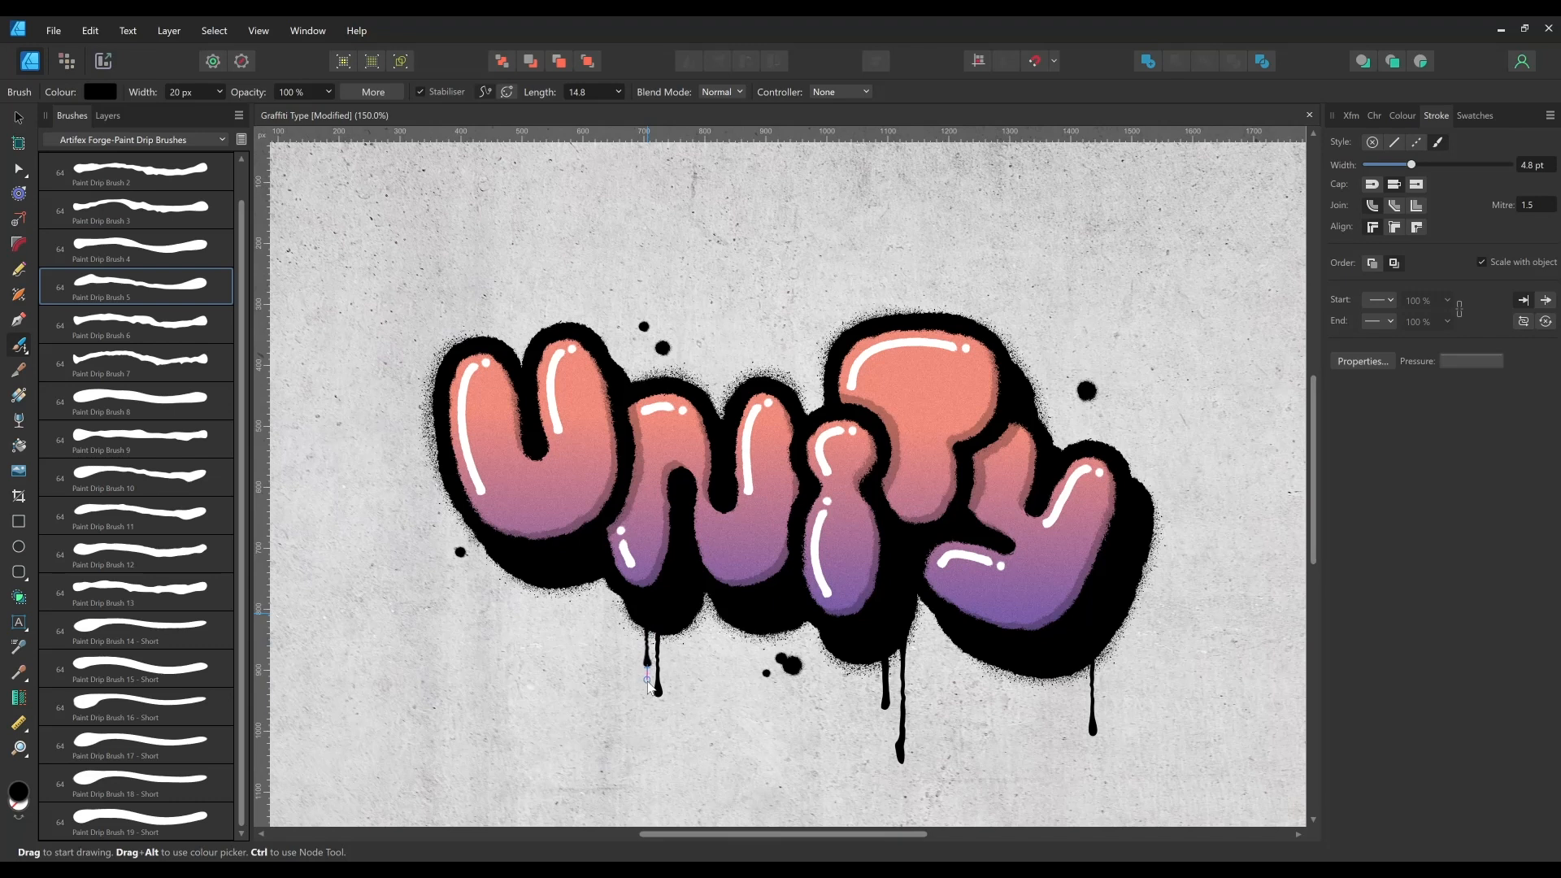
# Switch the left drip beneath the n to Paint Drip Brush 12 and set its width to 3.55 pt.
pyautogui.click(17, 118)
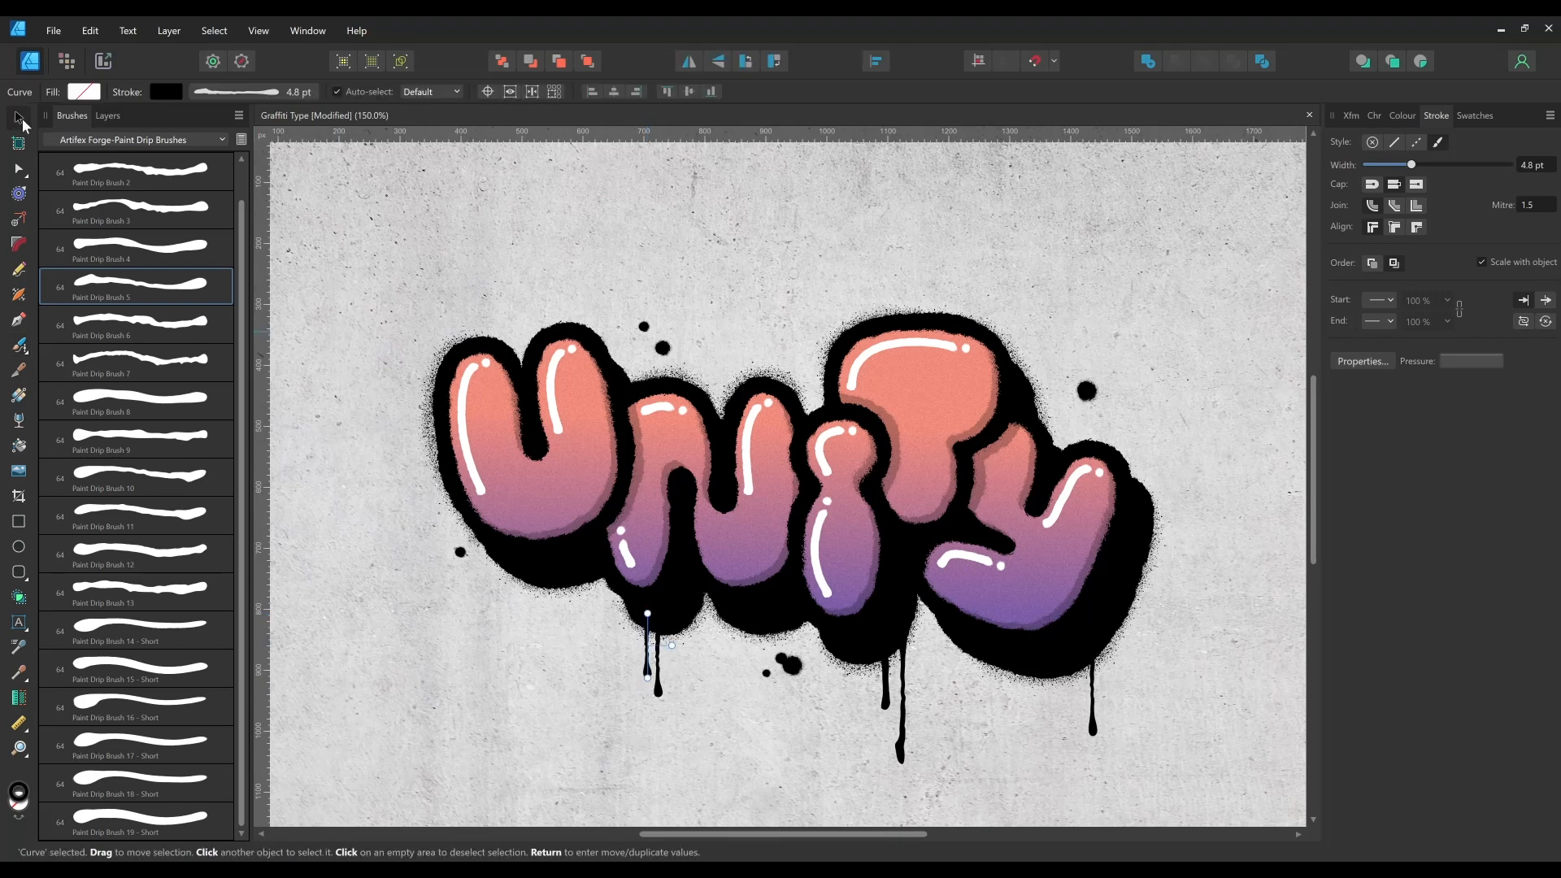
pyautogui.click(183, 557)
pyautogui.moveTo(1435, 165); pyautogui.dragTo(1409, 166)
pyautogui.hotkey('ctrl', 'z')
pyautogui.press('a')
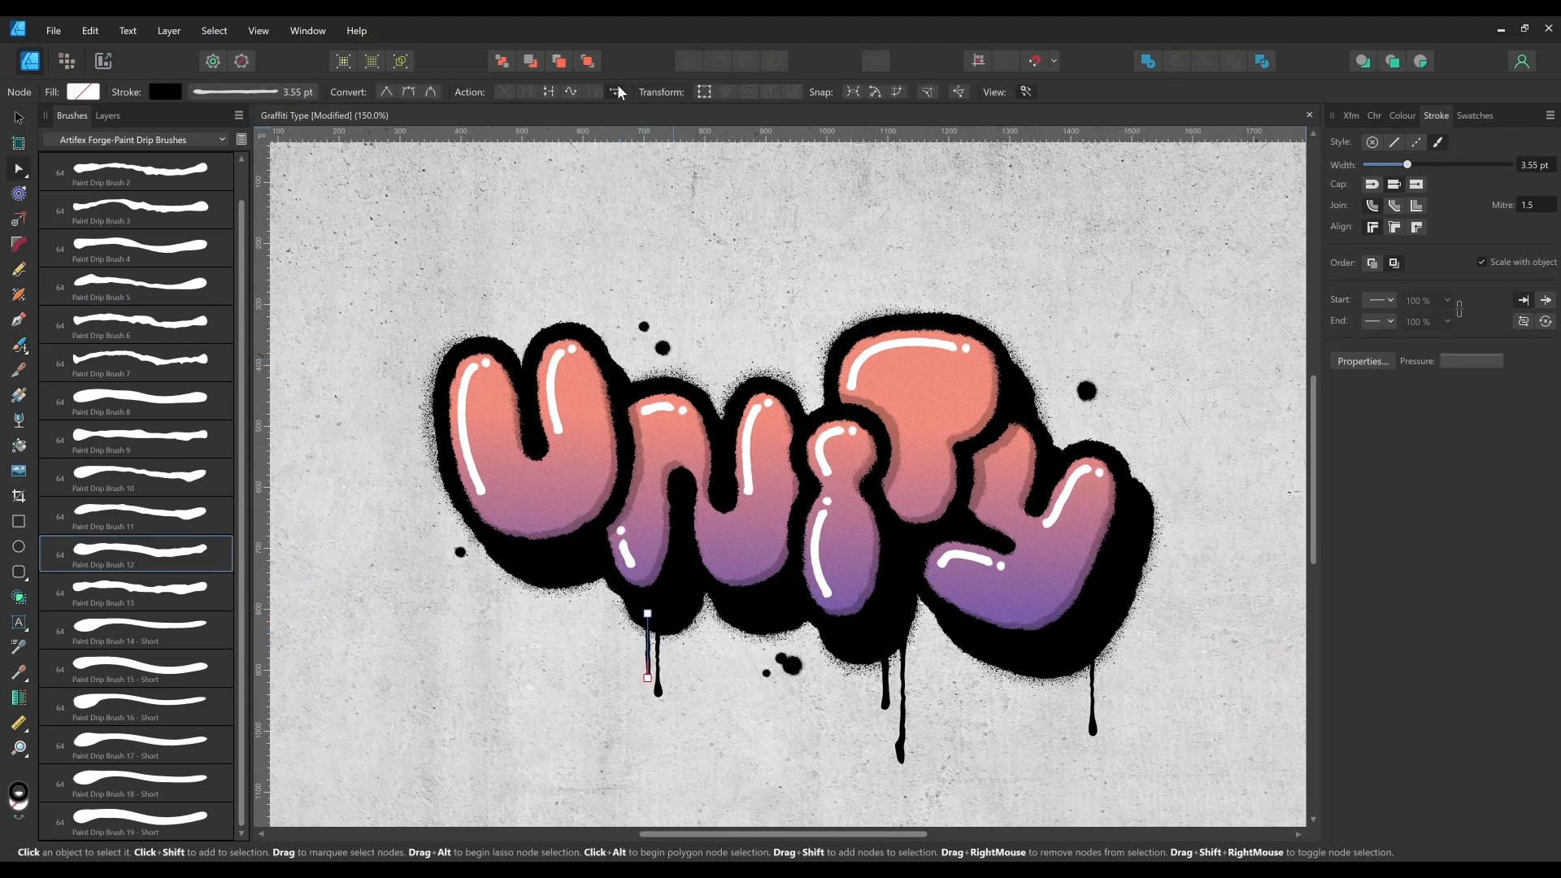
# Change the right drip beneath the n to Paint Drip Brush 9 with a thin stroke width of 3.55 pt.
pyautogui.click(660, 697)
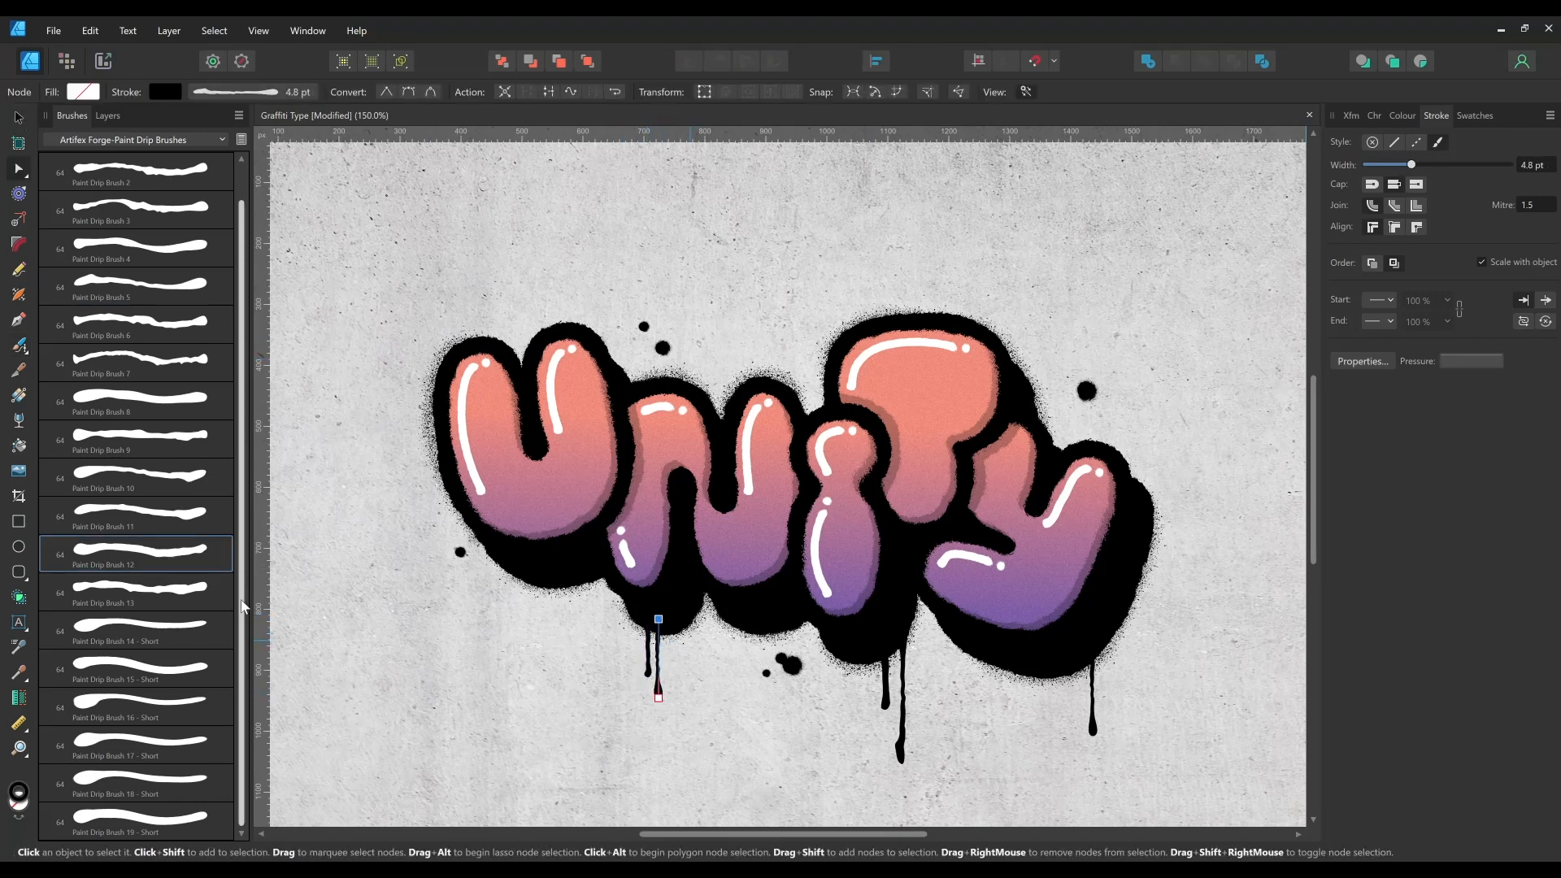
pyautogui.click(194, 514)
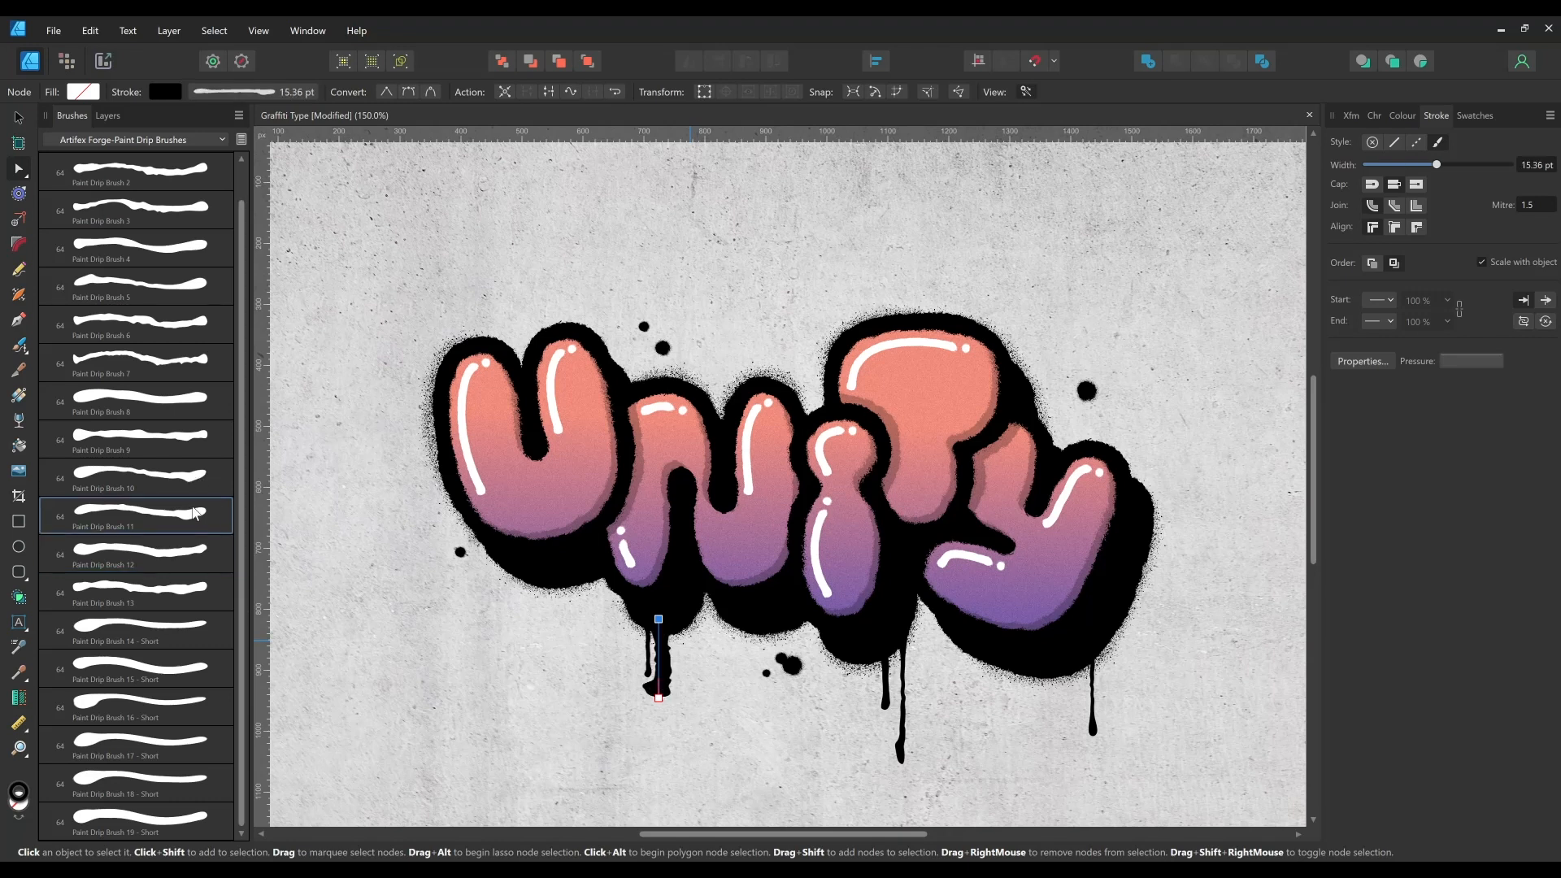
pyautogui.click(190, 434)
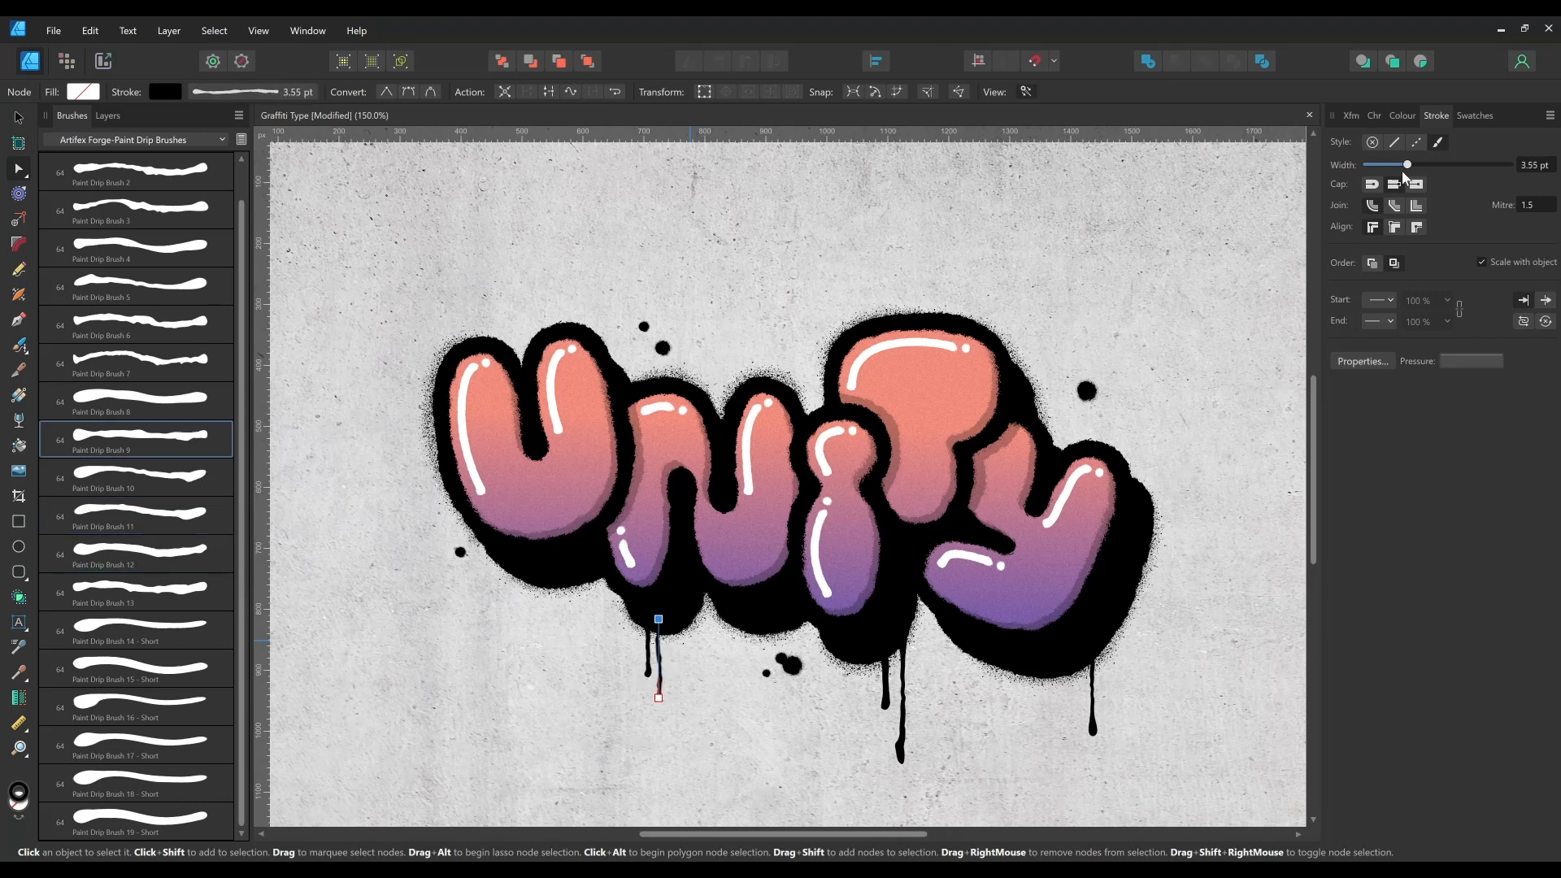
pyautogui.hotkey('shift', 'Up')
pyautogui.hotkey('shift', 'Up')
pyautogui.hotkey('shift', 'Up')
pyautogui.hotkey('shift', 'Up')
pyautogui.hotkey('shift', 'Up')
pyautogui.moveTo(1408, 165)
pyautogui.mouseDown()
pyautogui.moveTo(1437, 165)
pyautogui.moveTo(1412, 165)
pyautogui.mouseUp()
# Switch the drip beneath the y to Paint Drip Brush 4 at 4.92 pt and raise it further into the shadow.
pyautogui.click(1096, 720)
pyautogui.click(191, 249)
pyautogui.press('v')
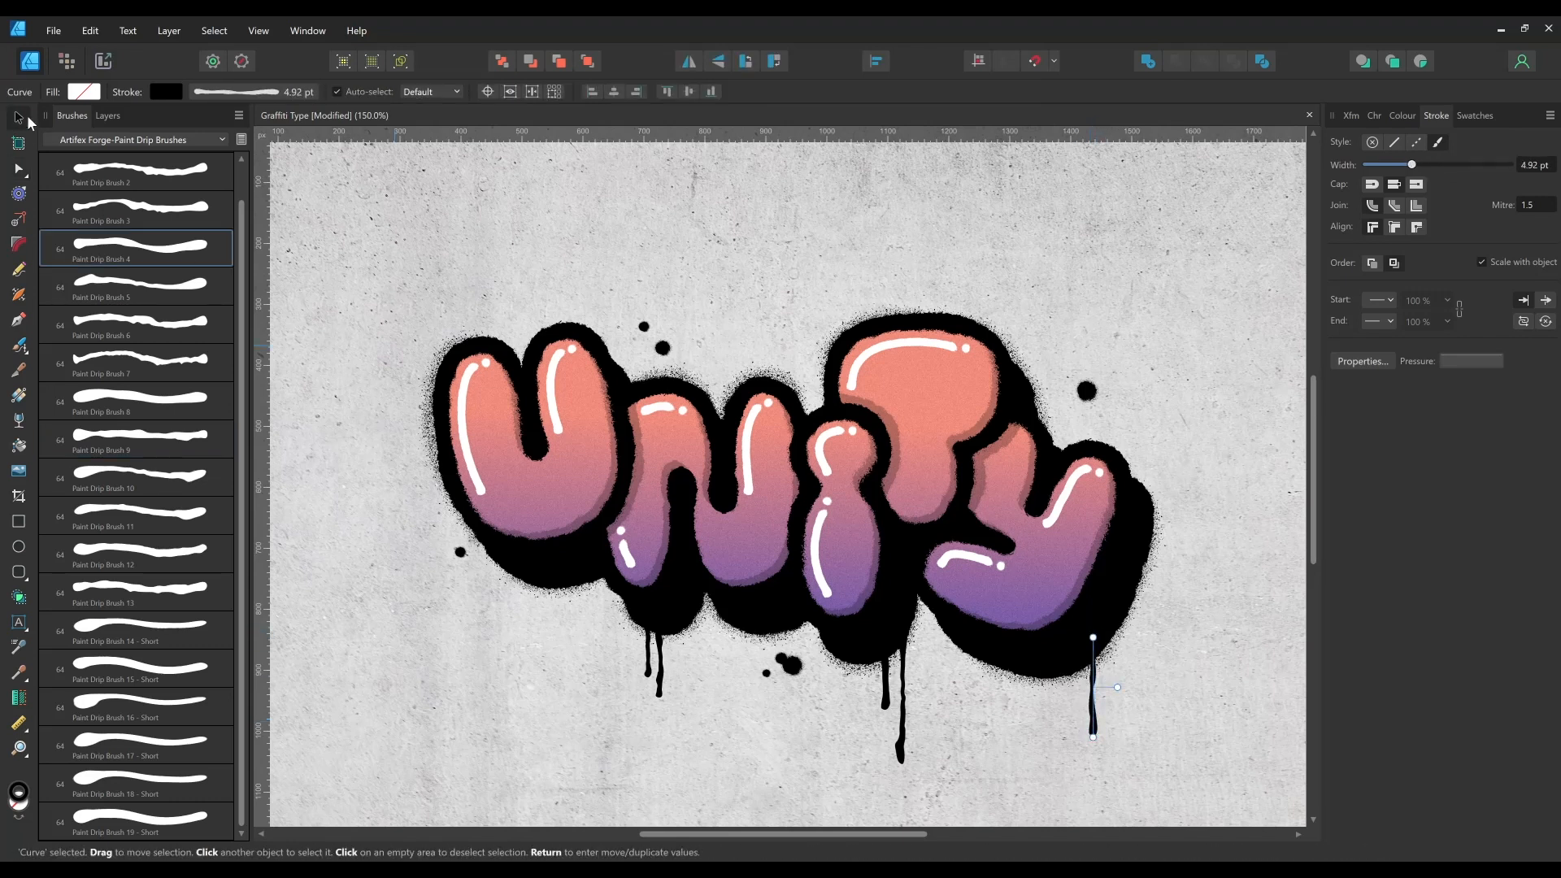
pyautogui.hotkey('shift', 'Up')
# Scale the two drips beneath the i together so that they are slightly shorter and narrower in spacing.
pyautogui.click(905, 759)
pyautogui.keyDown('shift'); pyautogui.click(889, 713); pyautogui.keyUp('shift')
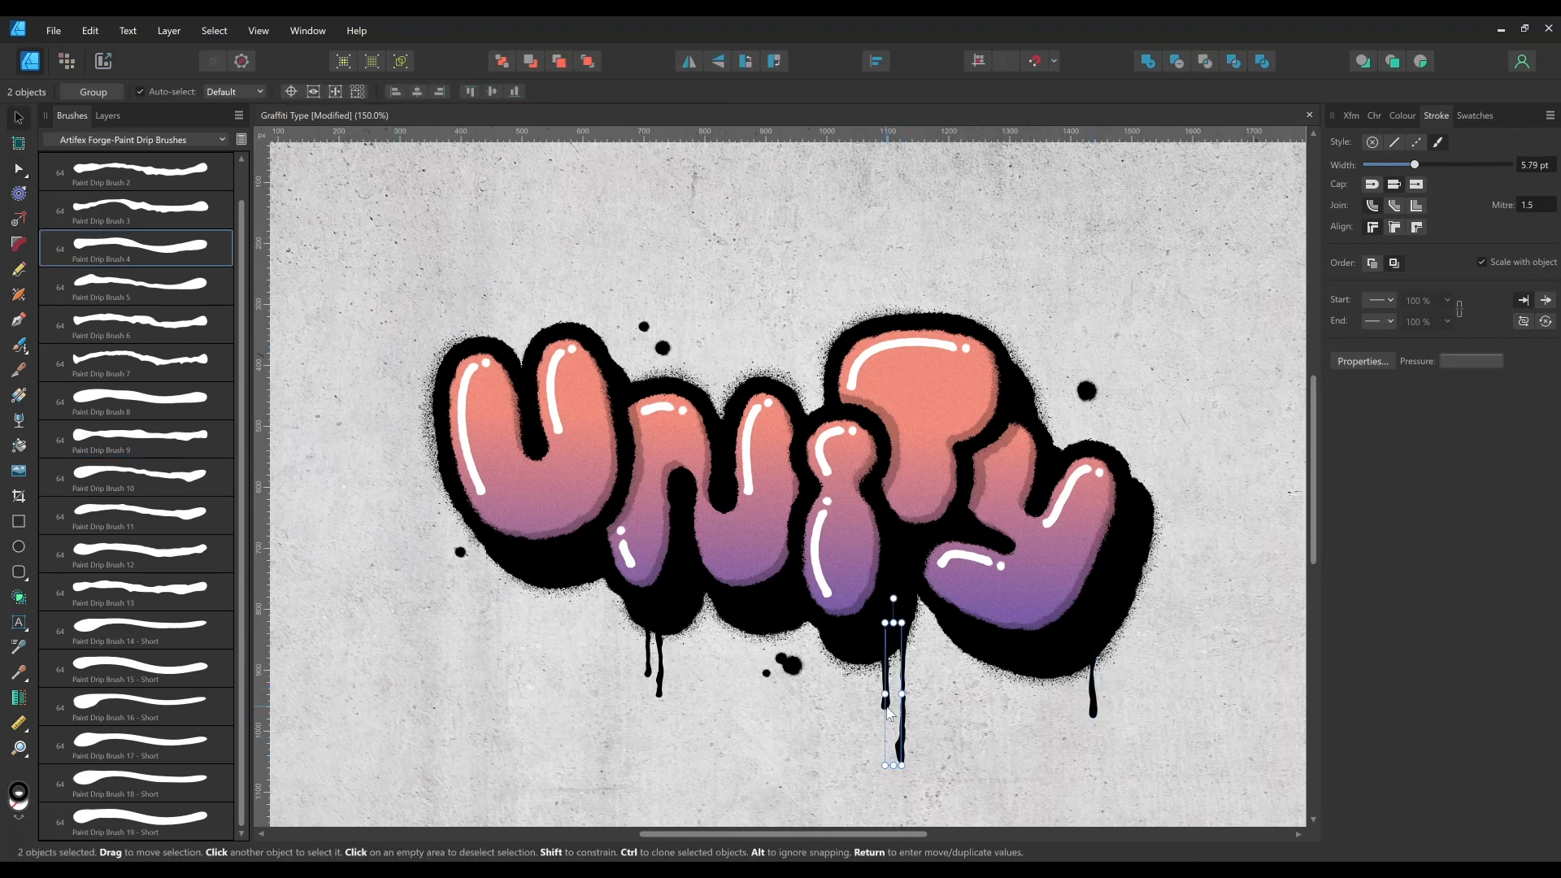
pyautogui.moveTo(901, 623); pyautogui.dragTo(900, 635)
pyautogui.moveTo(900, 765); pyautogui.dragTo(898, 745)
pyautogui.click(884, 644)
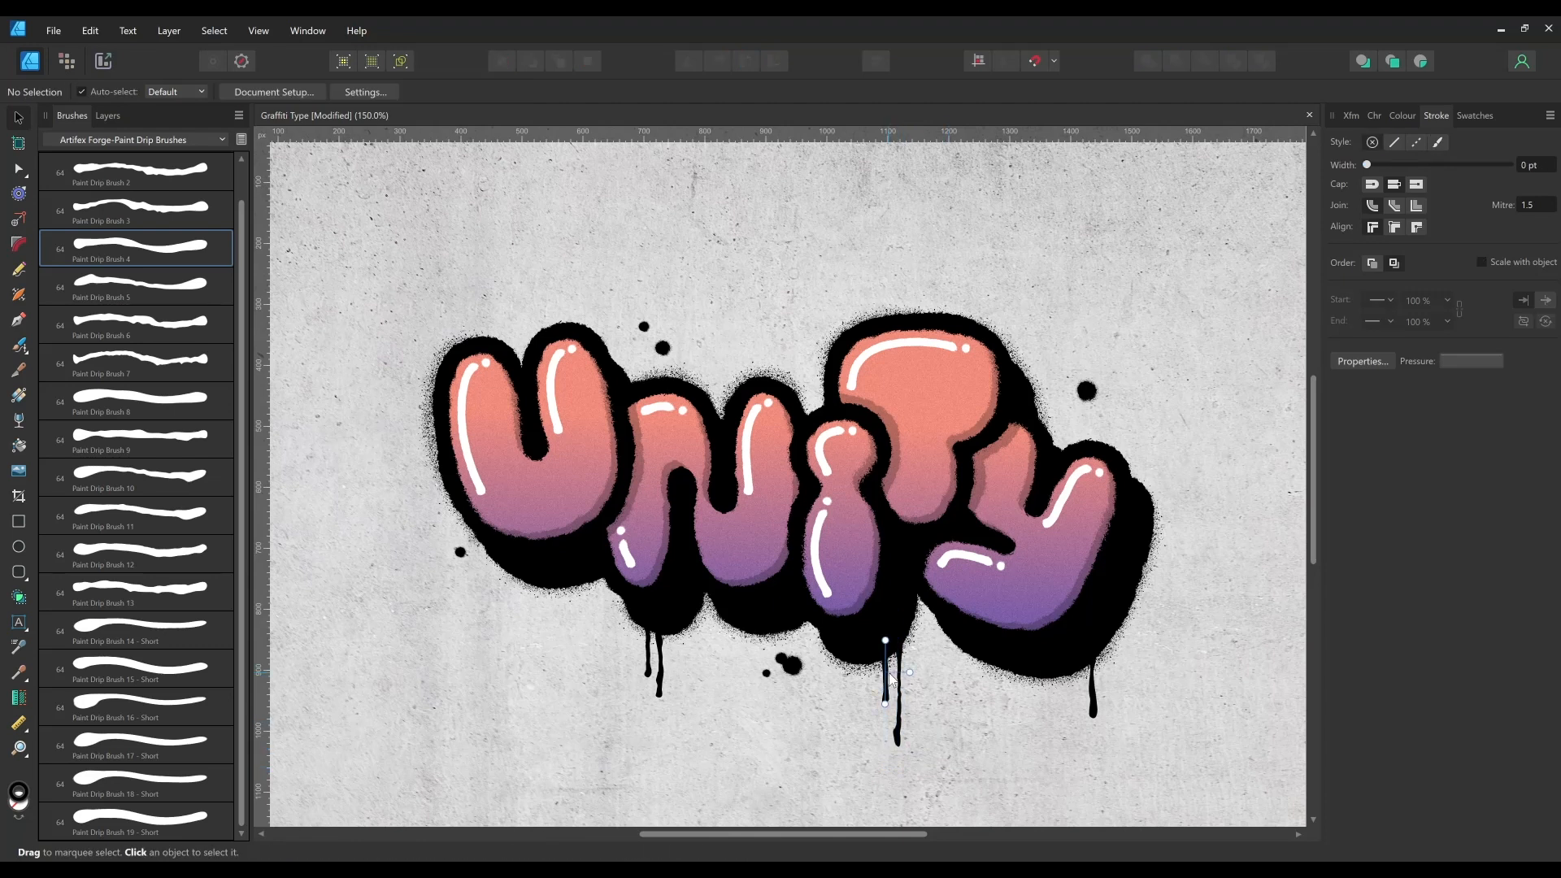
# Nudge the shorter drip beneath the i to the right, closer to the longer one.
pyautogui.click(886, 691)
pyautogui.press('Right')
pyautogui.press('Right')
pyautogui.press('Right')
pyautogui.press('Right')
pyautogui.press('Right')
pyautogui.press('Right')
pyautogui.press('Right')
pyautogui.click(912, 685)
# Nudge the left drip beneath the n slightly to the right.
pyautogui.click(648, 662)
pyautogui.press('Right')
pyautogui.press('Right')
pyautogui.press('Right')
pyautogui.click(710, 759)
# Change the drip beneath the y to Paint Drip Brush 9 and slightly reduce its stroke width.
pyautogui.click(1095, 703)
pyautogui.moveTo(1412, 165); pyautogui.dragTo(1410, 166)
pyautogui.click(1234, 640)
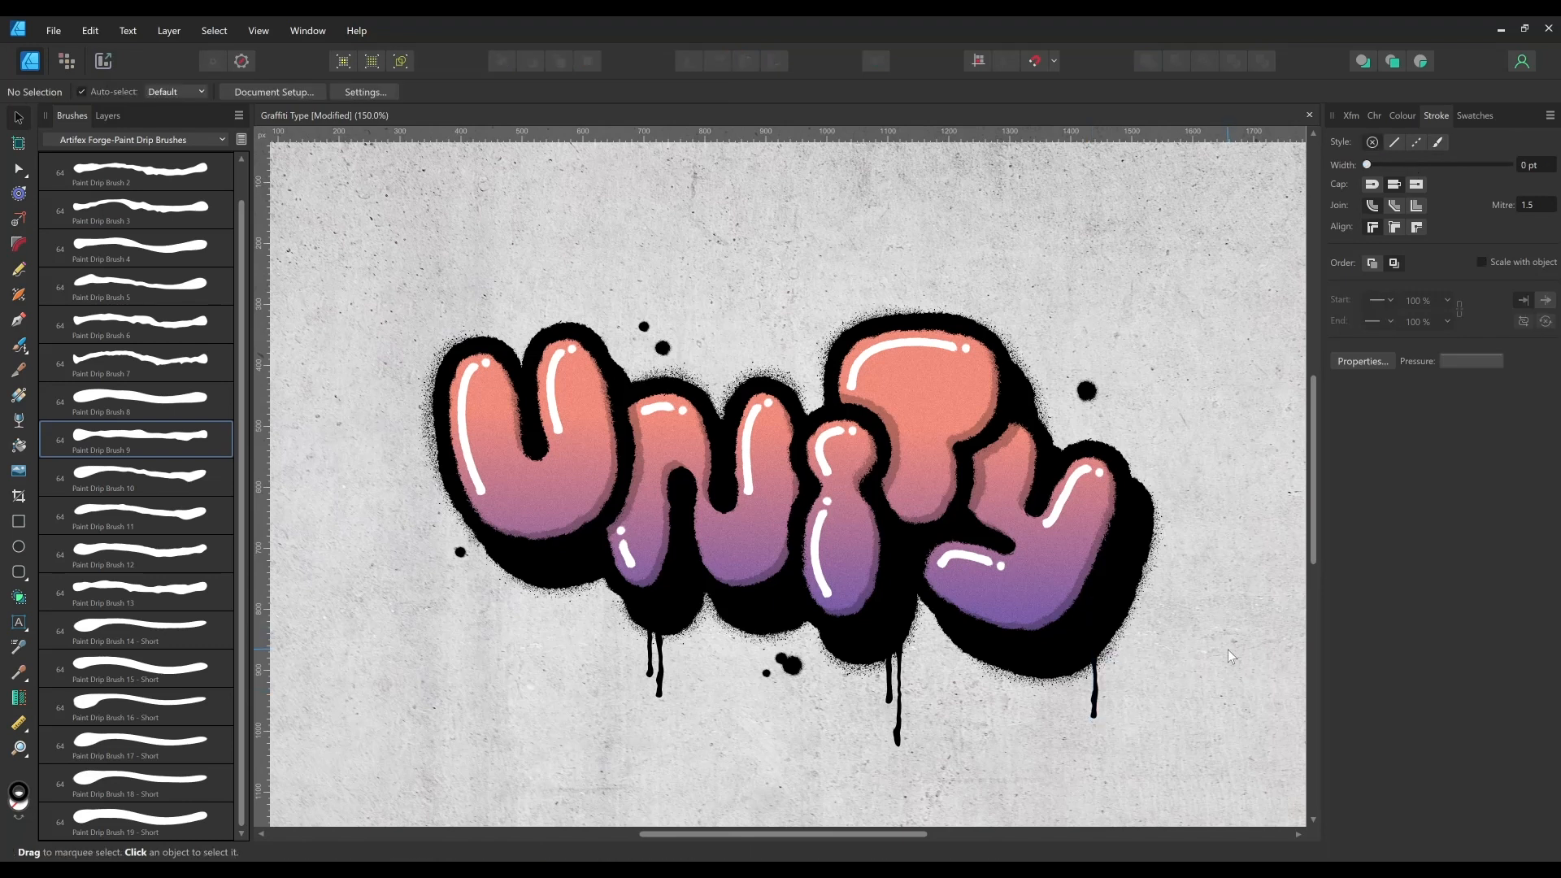
# Fine-tune the two drips beneath the n by slightly reducing stroke width and shortening the left one, and save the document.
pyautogui.moveTo(1218, 645); pyautogui.dragTo(1210, 643)
pyautogui.click(655, 656)
pyautogui.moveTo(1412, 166); pyautogui.dragTo(1407, 166)
pyautogui.click(641, 659)
pyautogui.moveTo(649, 683); pyautogui.dragTo(649, 678)
pyautogui.click(654, 742)
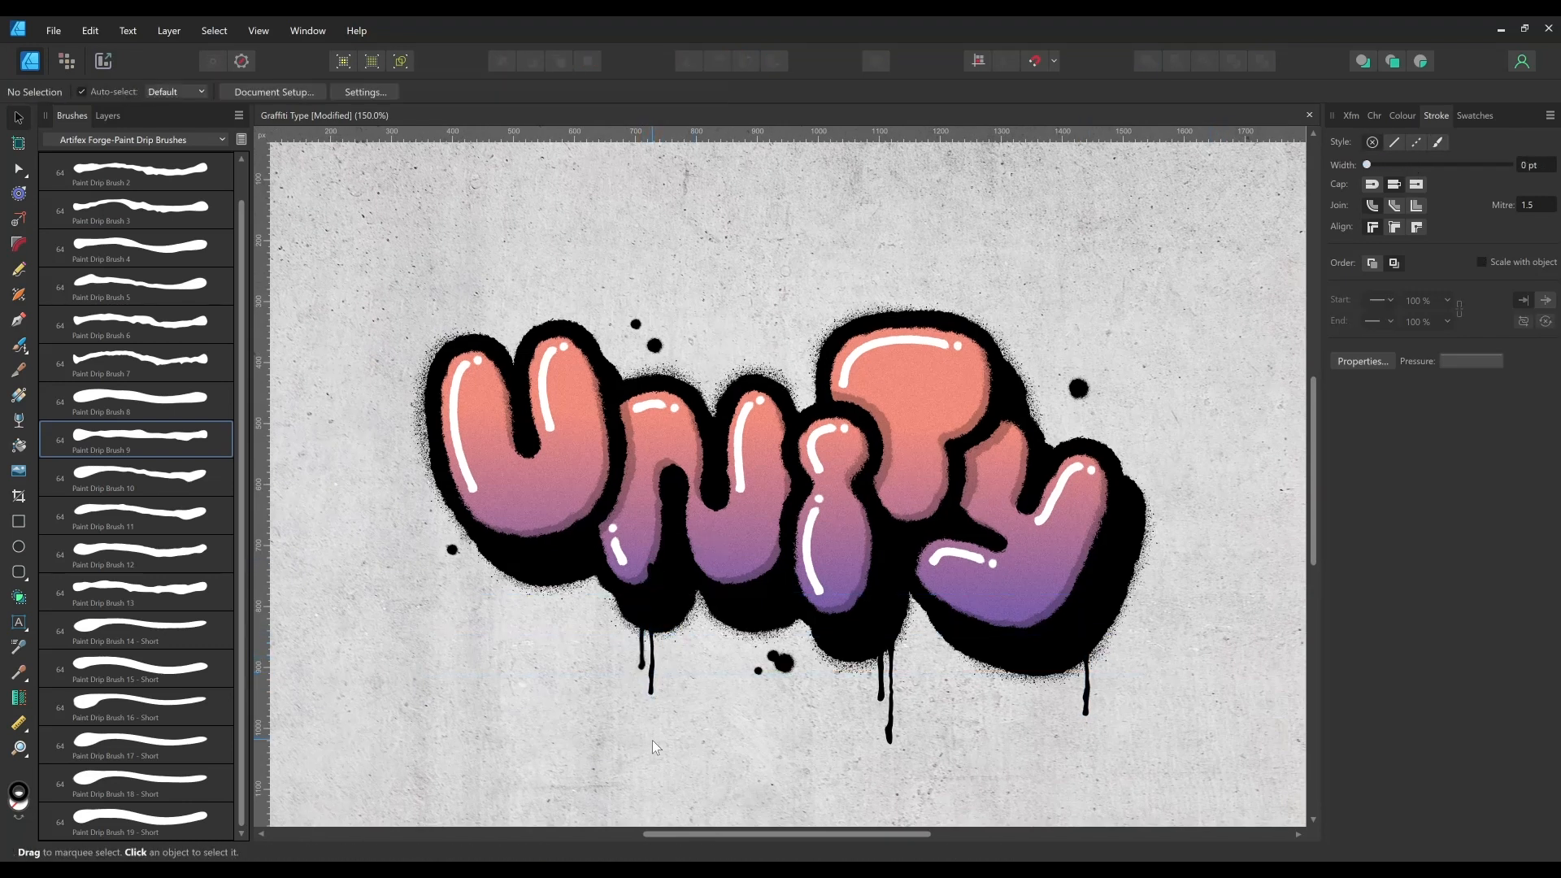
pyautogui.moveTo(1116, 636); pyautogui.dragTo(1131, 639)
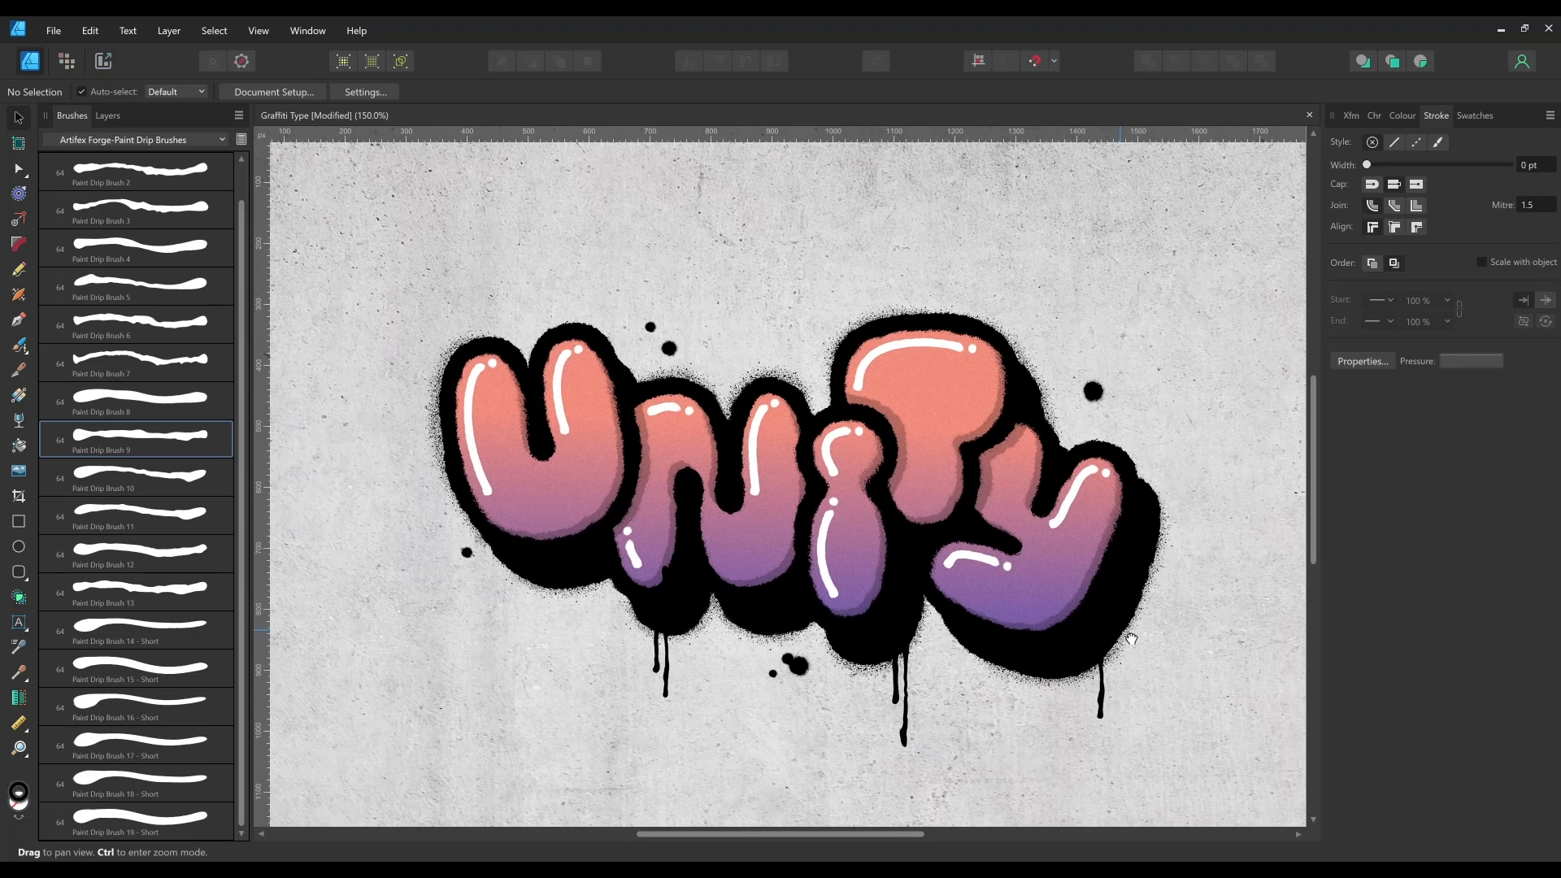
pyautogui.hotkey('ctrl', 's')
# Group the five drip curves as Drips and place the group beneath Type - Shadow.
pyautogui.click(107, 116)
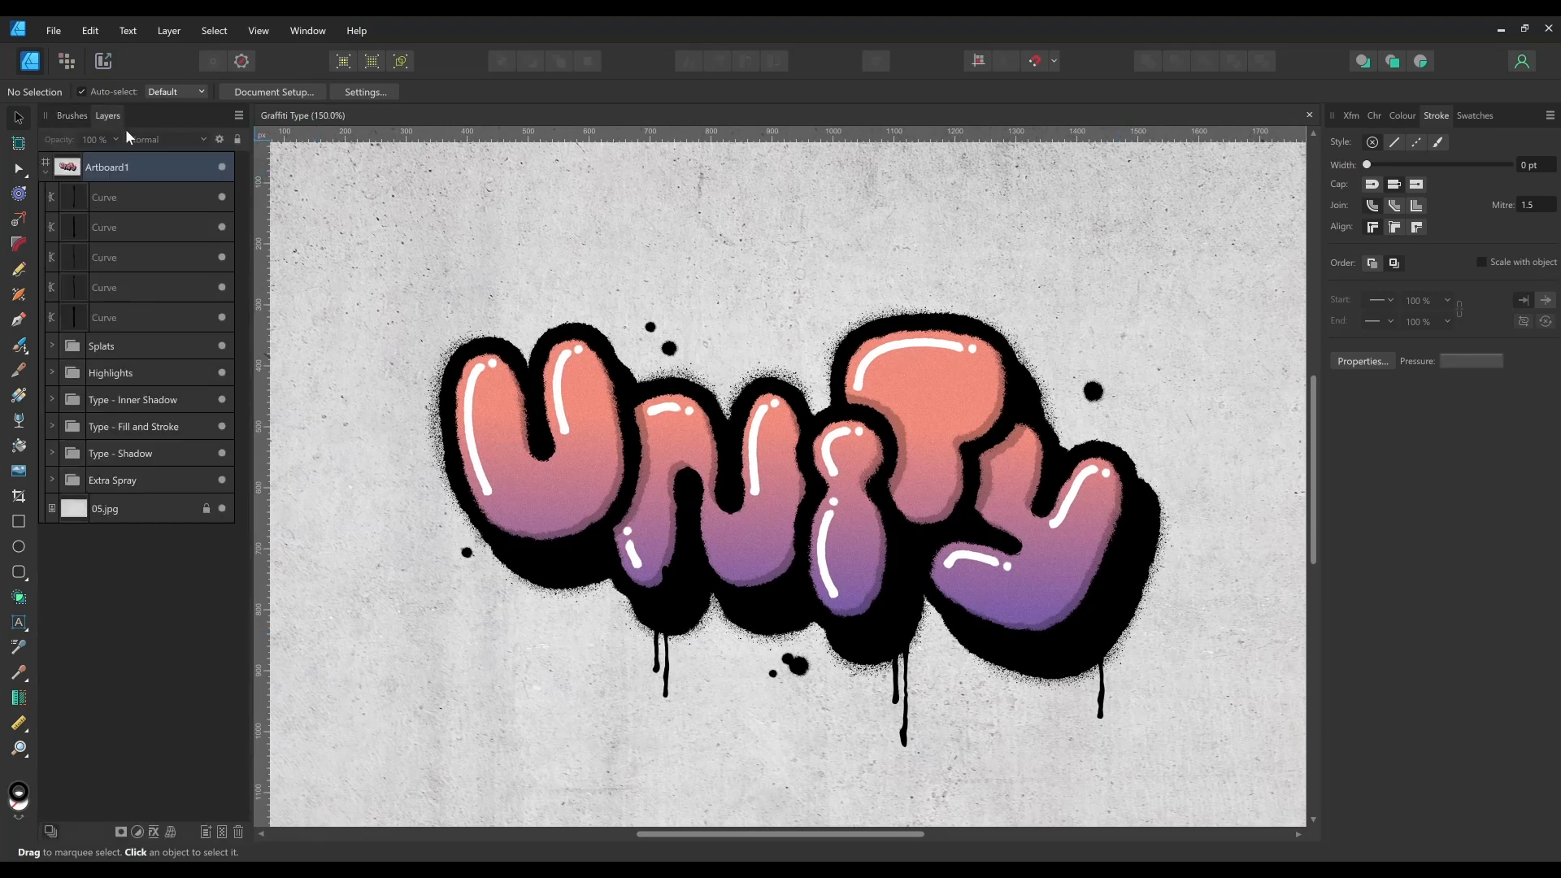
pyautogui.click(105, 197)
pyautogui.keyDown('shift'); pyautogui.click(106, 317); pyautogui.keyUp('shift')
pyautogui.hotkey('ctrl', 'g')
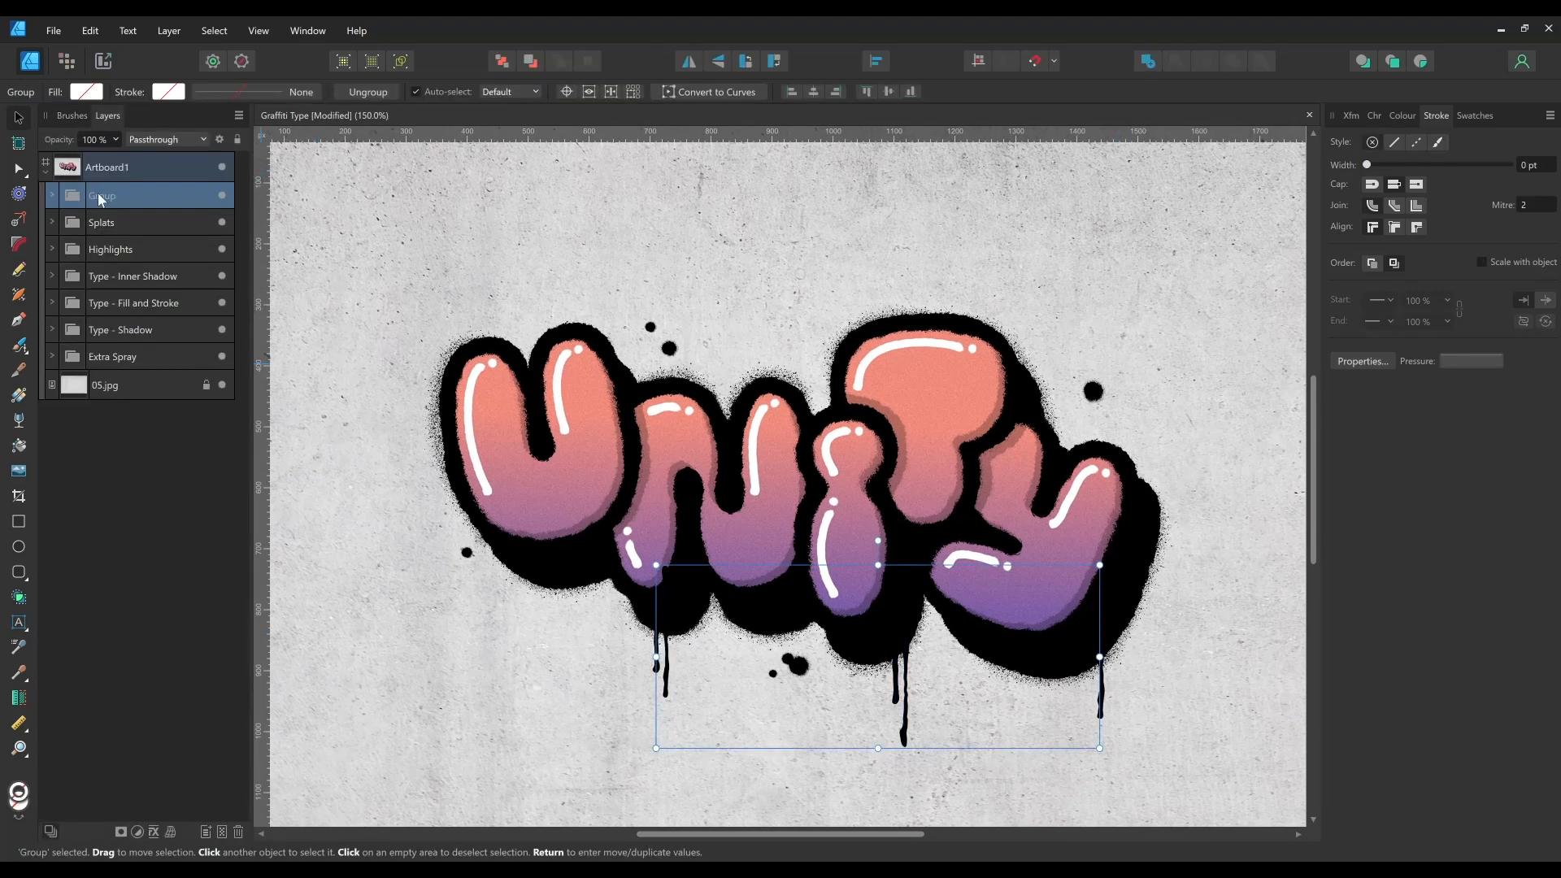
pyautogui.doubleClick(113, 200)
pyautogui.write('Drips')
pyautogui.press('Return')
pyautogui.moveTo(139, 202); pyautogui.dragTo(84, 342)
pyautogui.click(314, 565)
# Draw a freehand pencil outline around the artboard with scalloped, cloud-like curves cutting across its four corners.
pyautogui.hotkey('ctrl', '1')
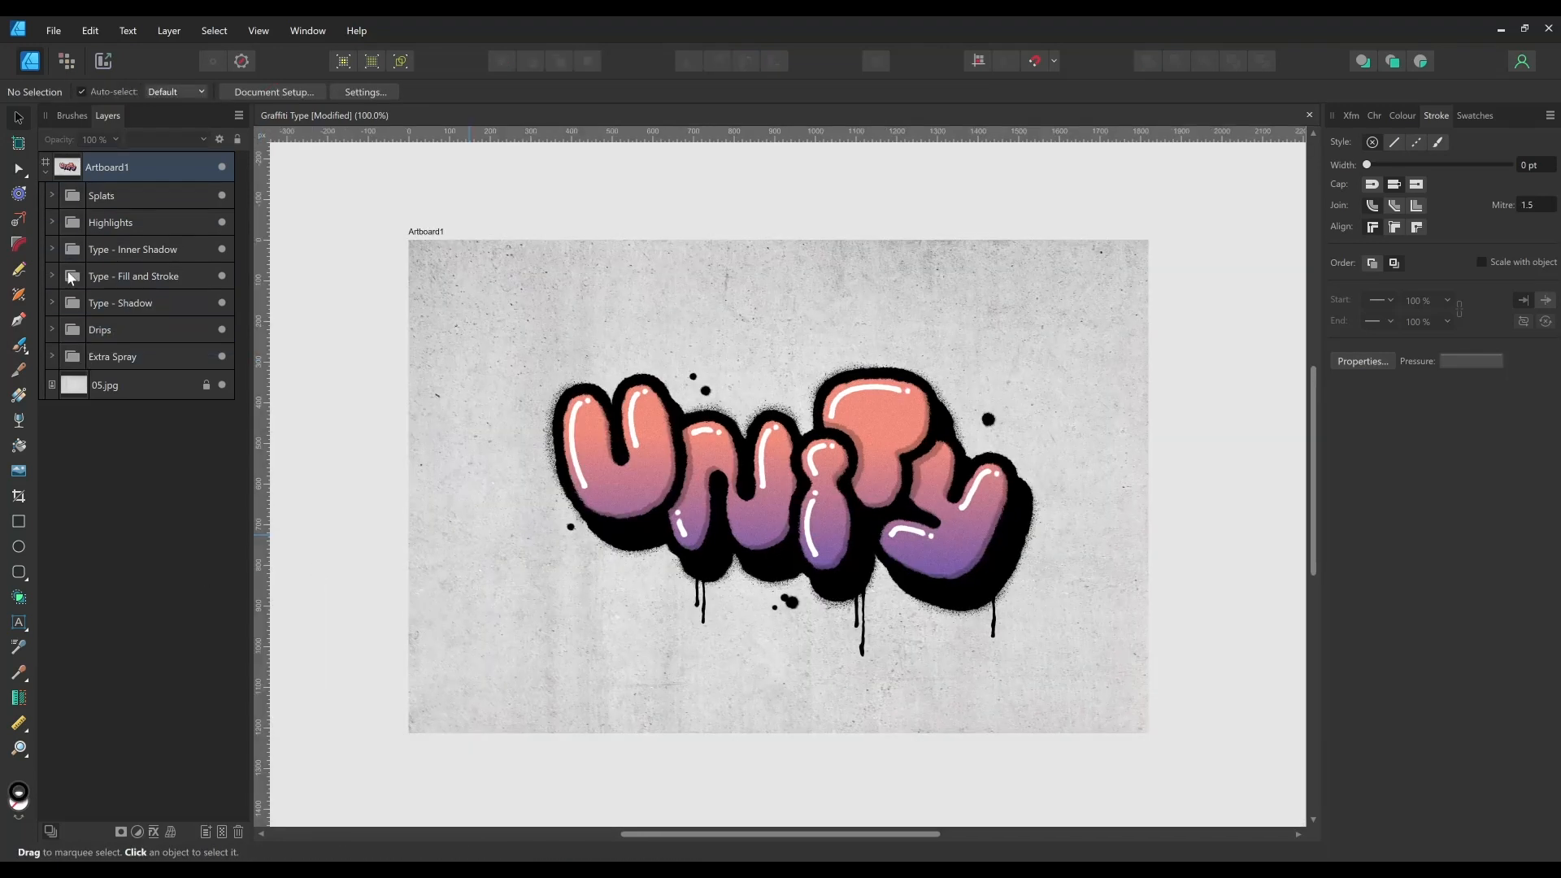
pyautogui.click(20, 271)
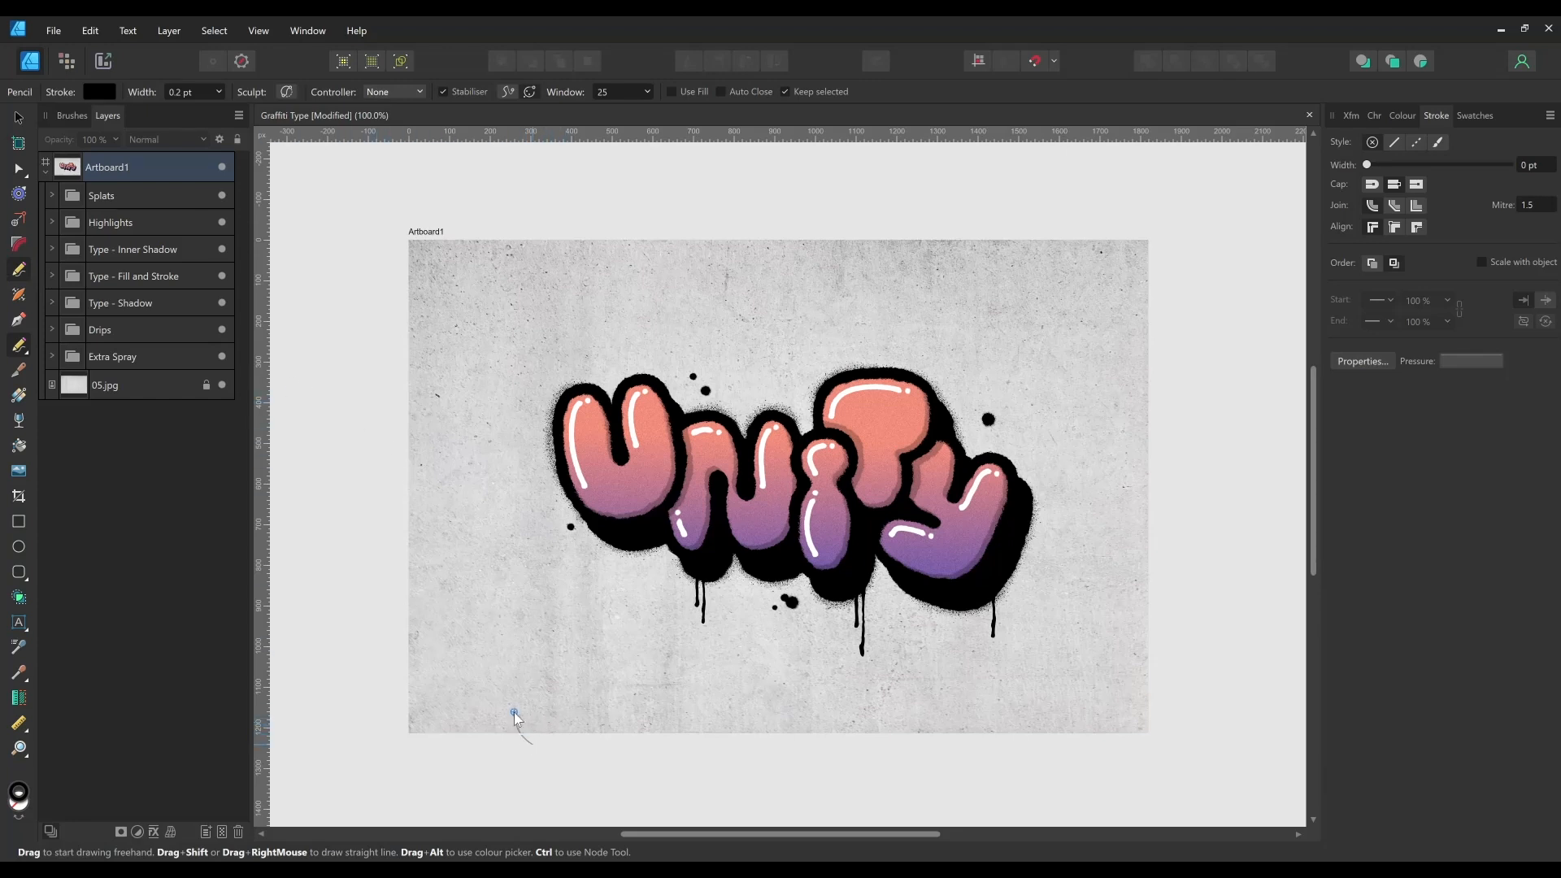
pyautogui.moveTo(514, 712)
pyautogui.mouseDown()
pyautogui.moveTo(439, 621)
pyautogui.moveTo(400, 606)
pyautogui.mouseUp()
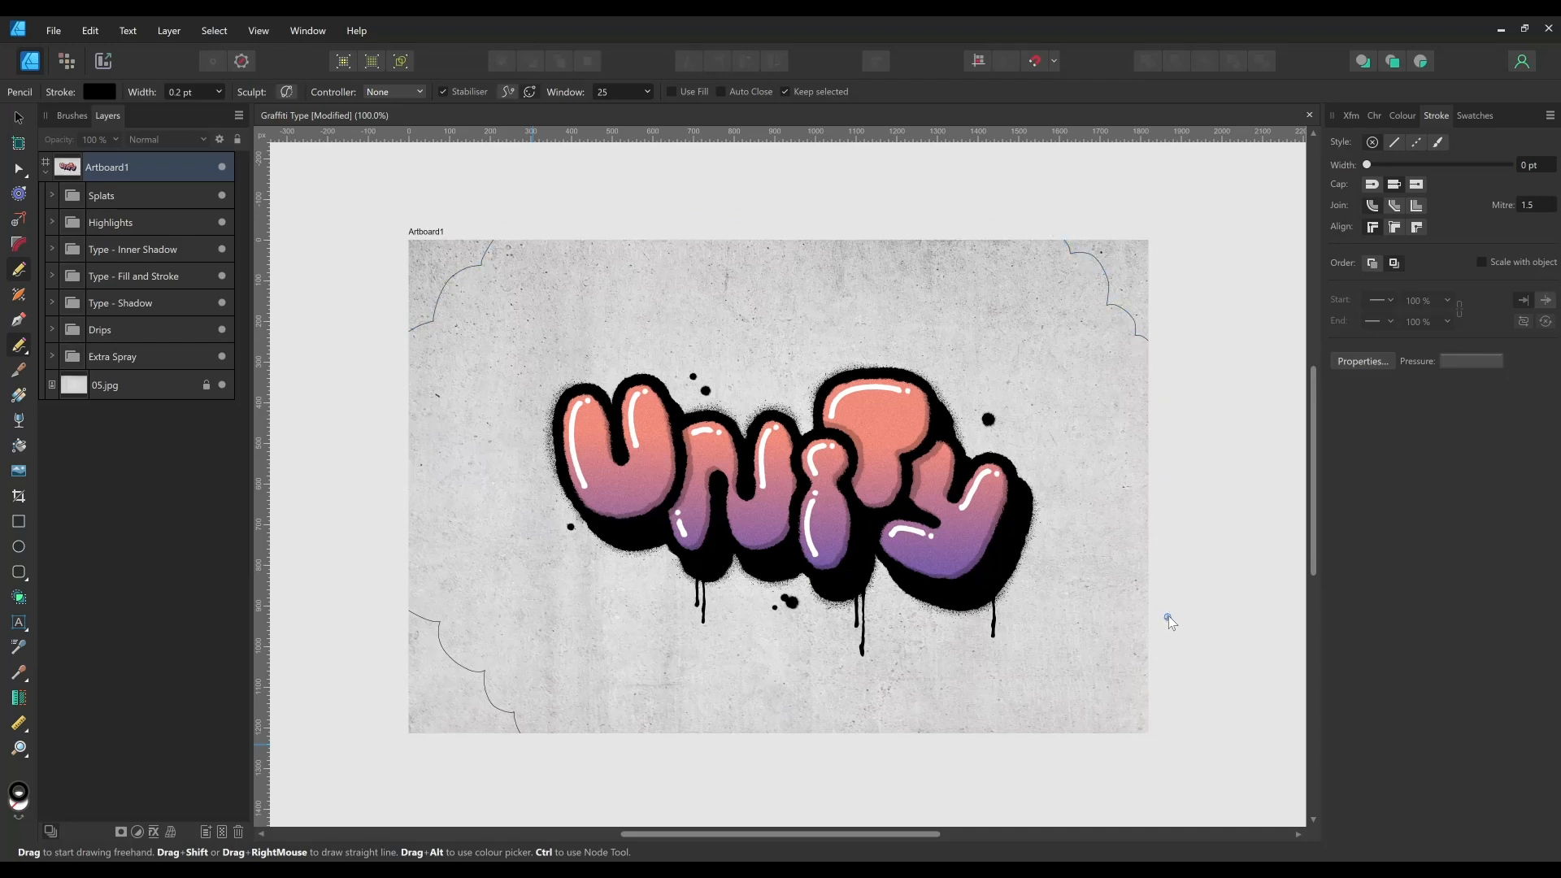
pyautogui.moveTo(1138, 657); pyautogui.dragTo(1075, 697)
pyautogui.moveTo(528, 749)
pyautogui.mouseDown()
pyautogui.moveTo(451, 610)
pyautogui.moveTo(533, 744)
pyautogui.mouseUp()
pyautogui.press('v')
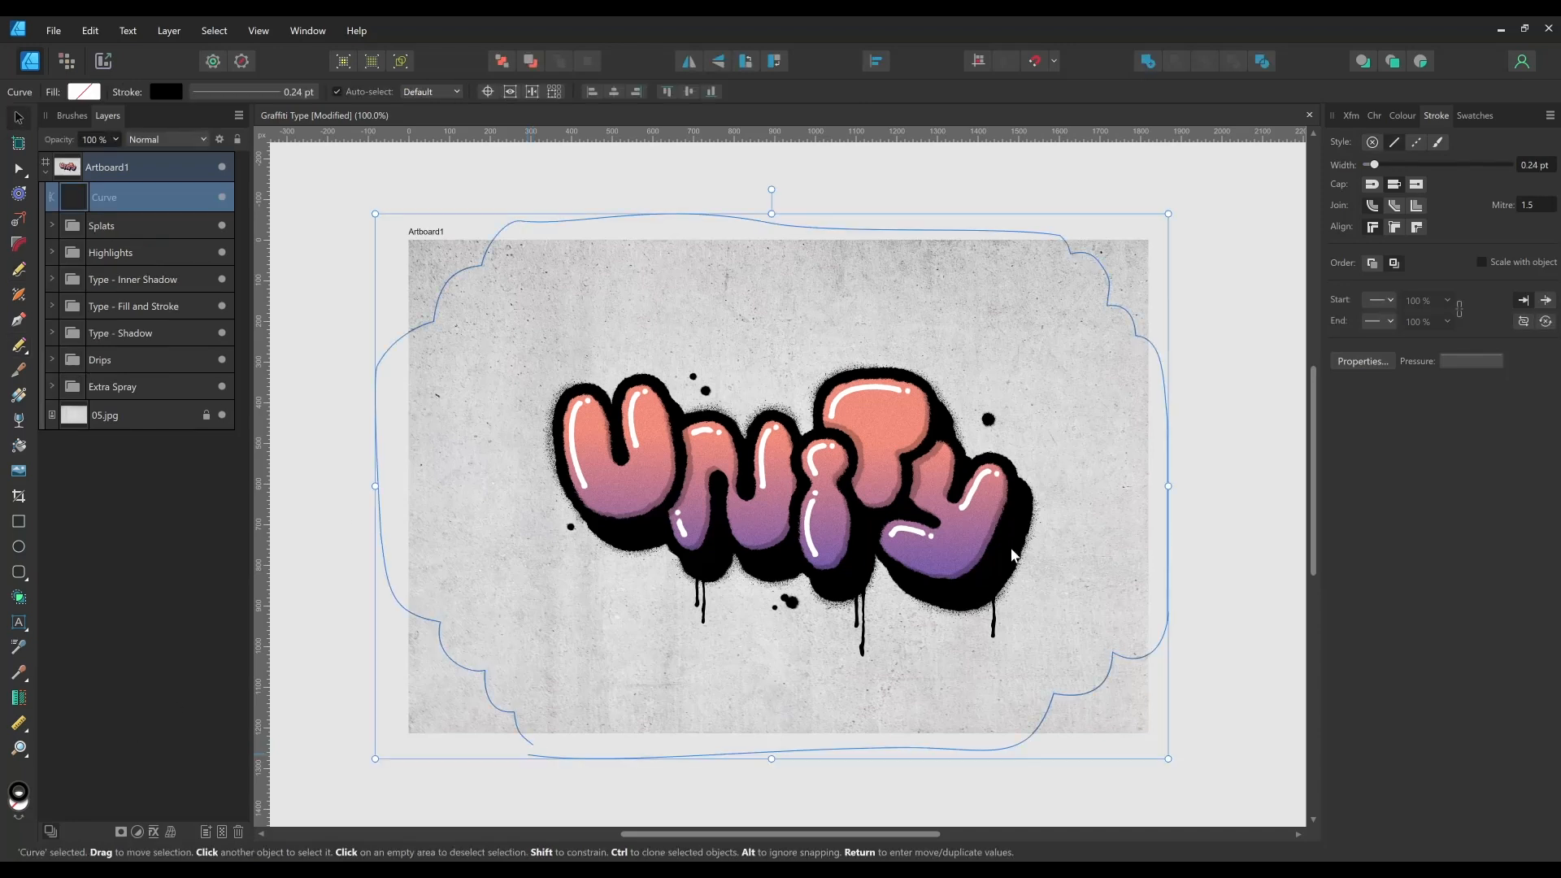
# Replace the scalloped curve's stroke with a linear gradient fill and place the curve directly above the 05.jpg wall image.
pyautogui.click(1402, 116)
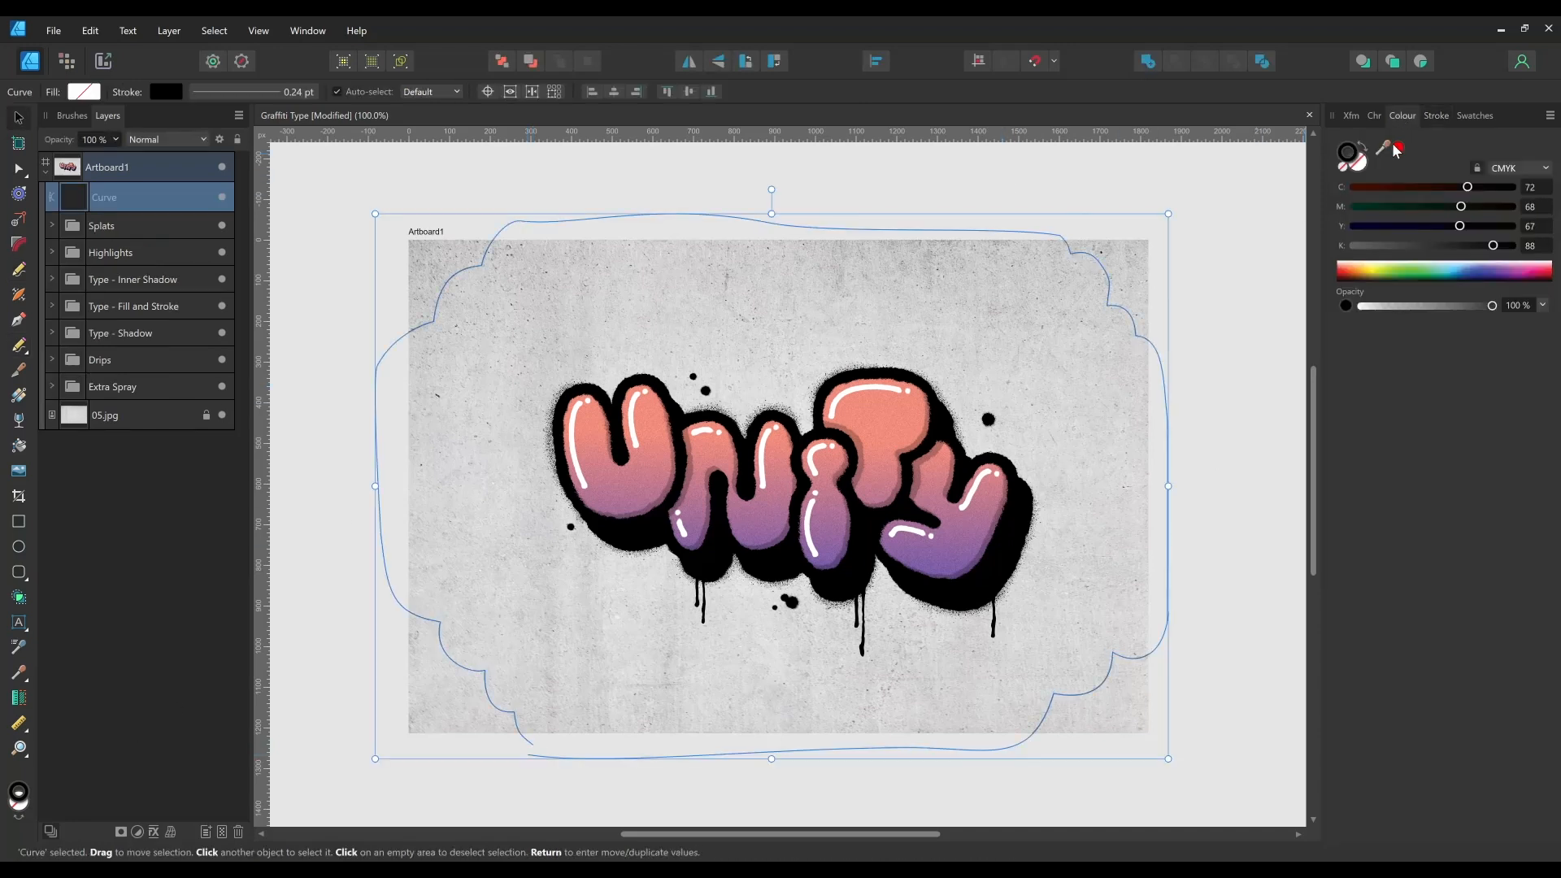
pyautogui.click(1346, 164)
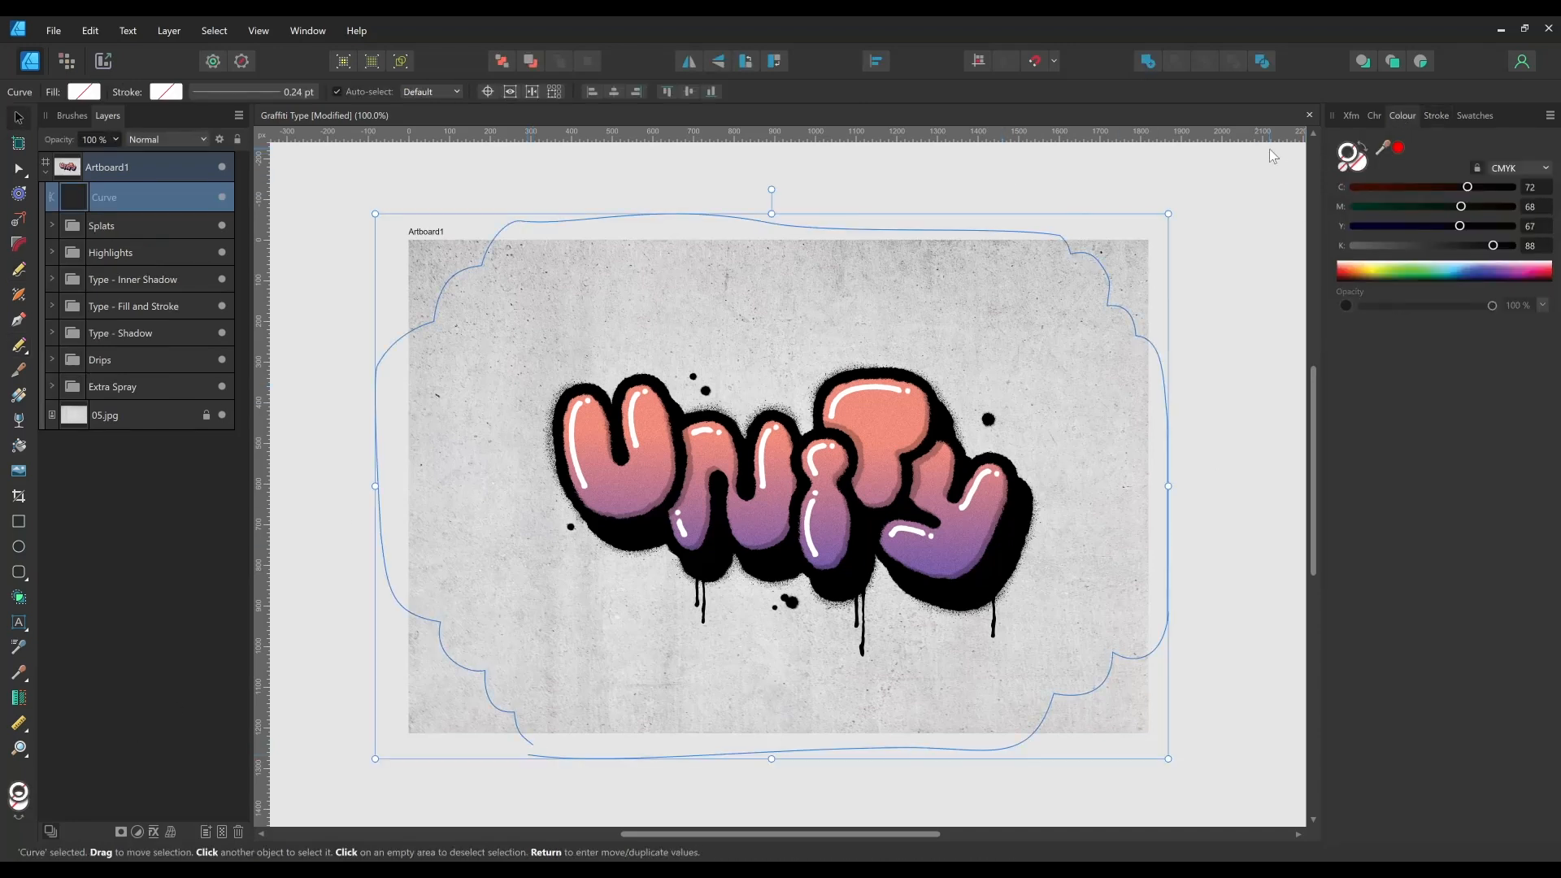
pyautogui.click(22, 396)
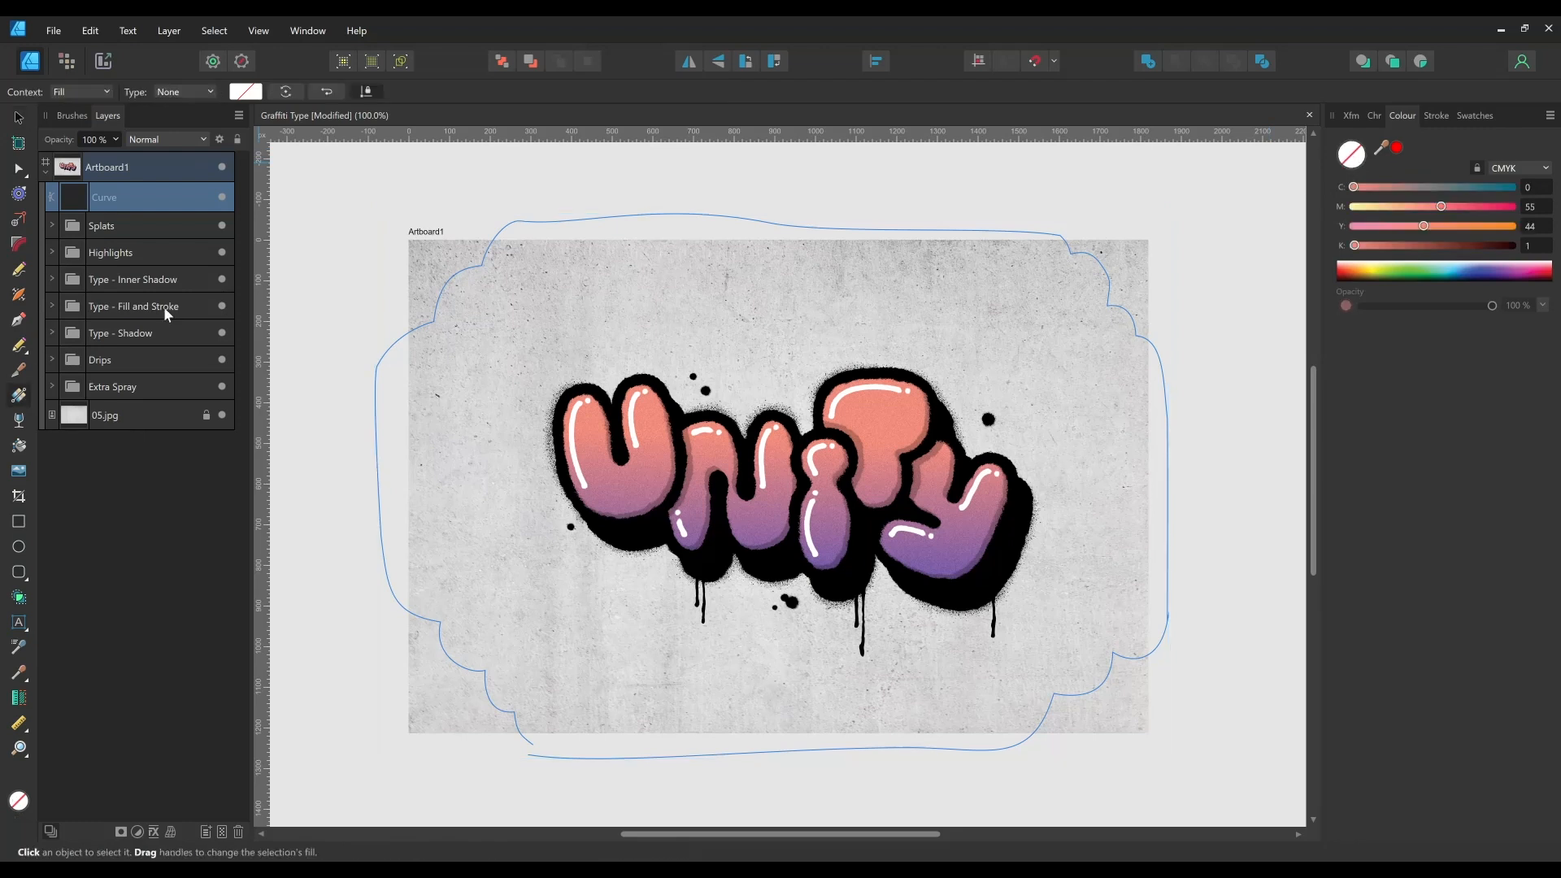
pyautogui.click(195, 92)
pyautogui.click(193, 145)
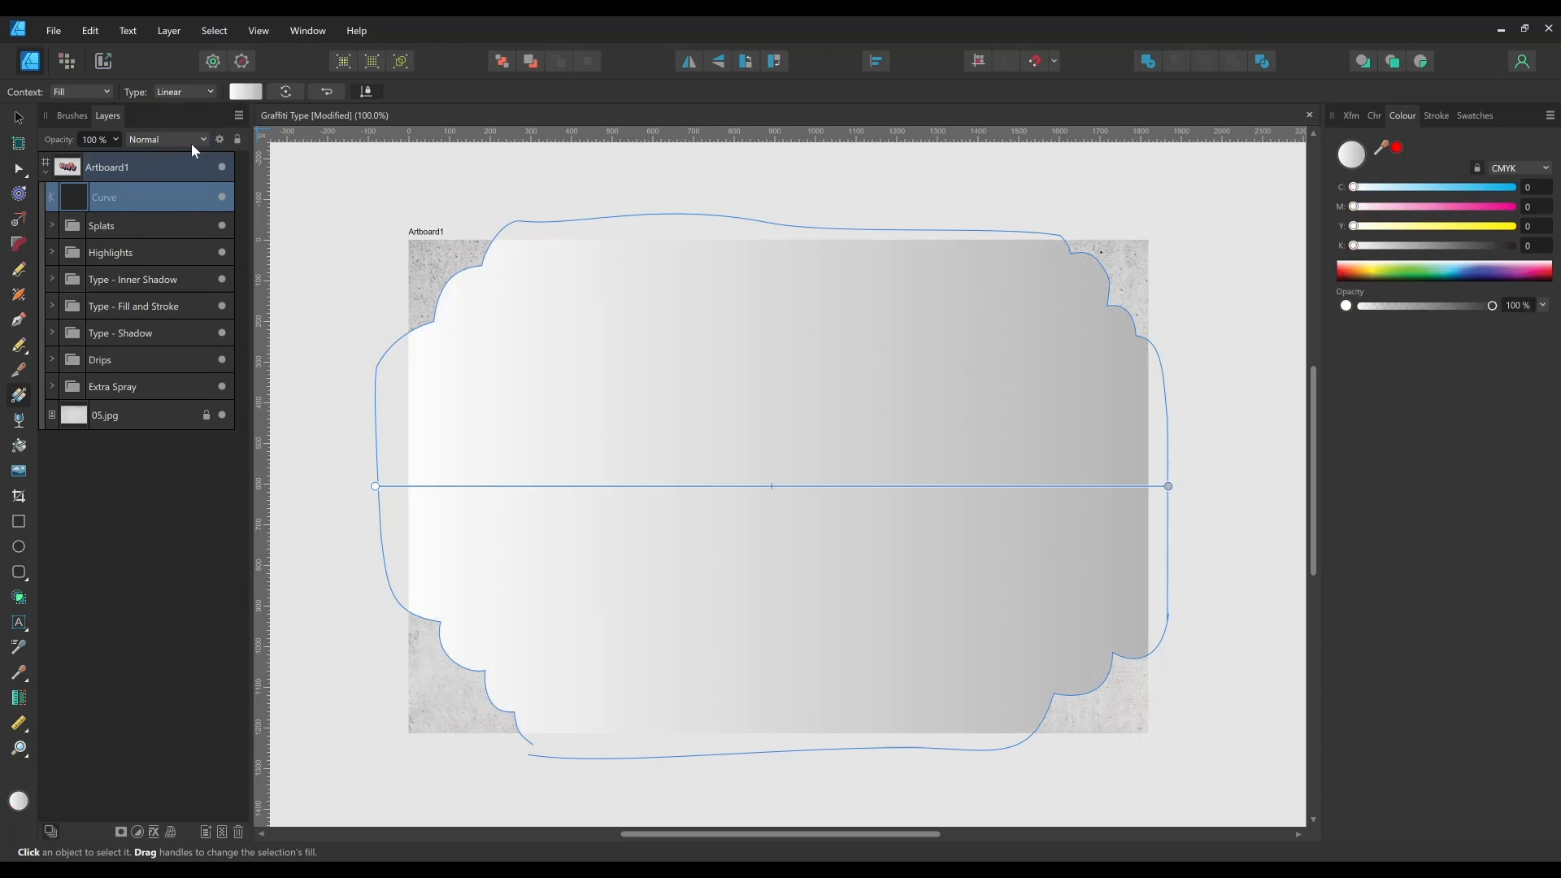
pyautogui.moveTo(116, 197); pyautogui.dragTo(75, 406)
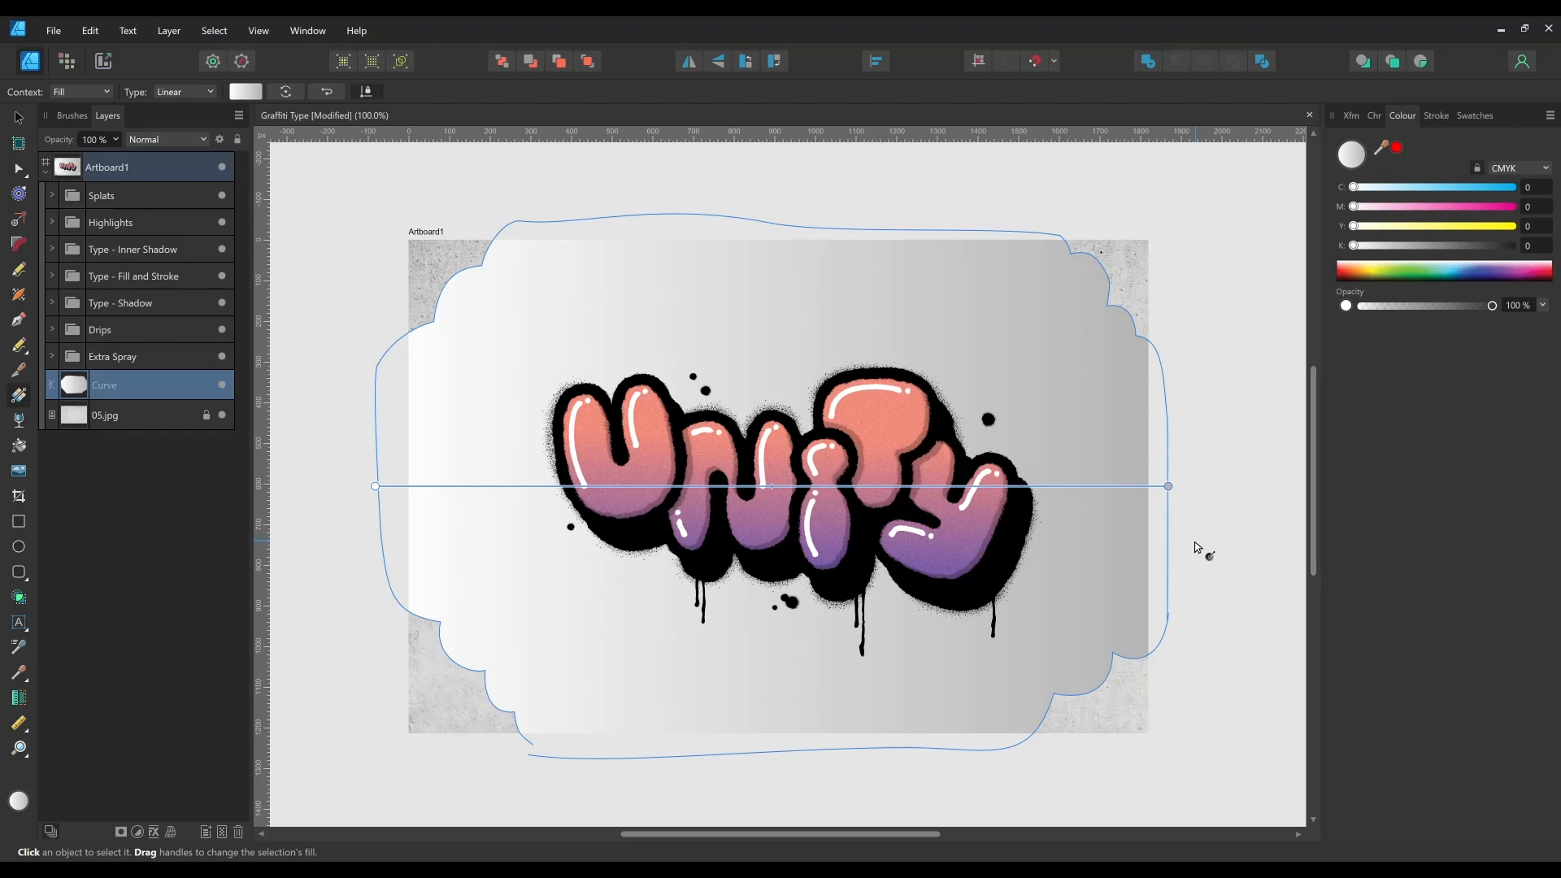
# Set the backdrop gradient's start colour to the light teal from Graffiti Type Swatches and add some noise to it.
pyautogui.click(246, 92)
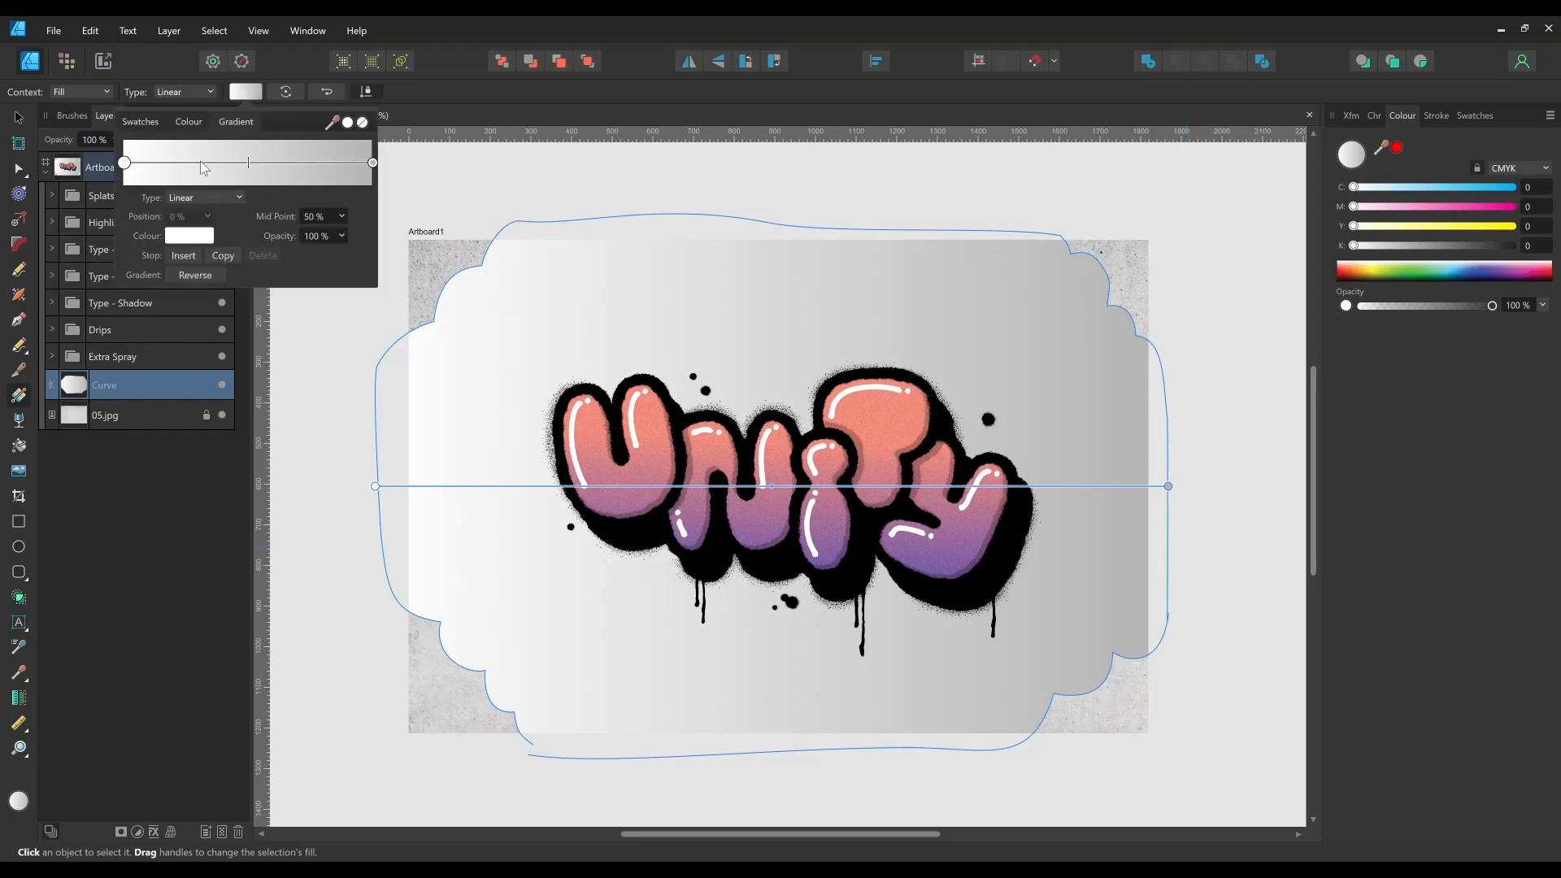
pyautogui.click(201, 237)
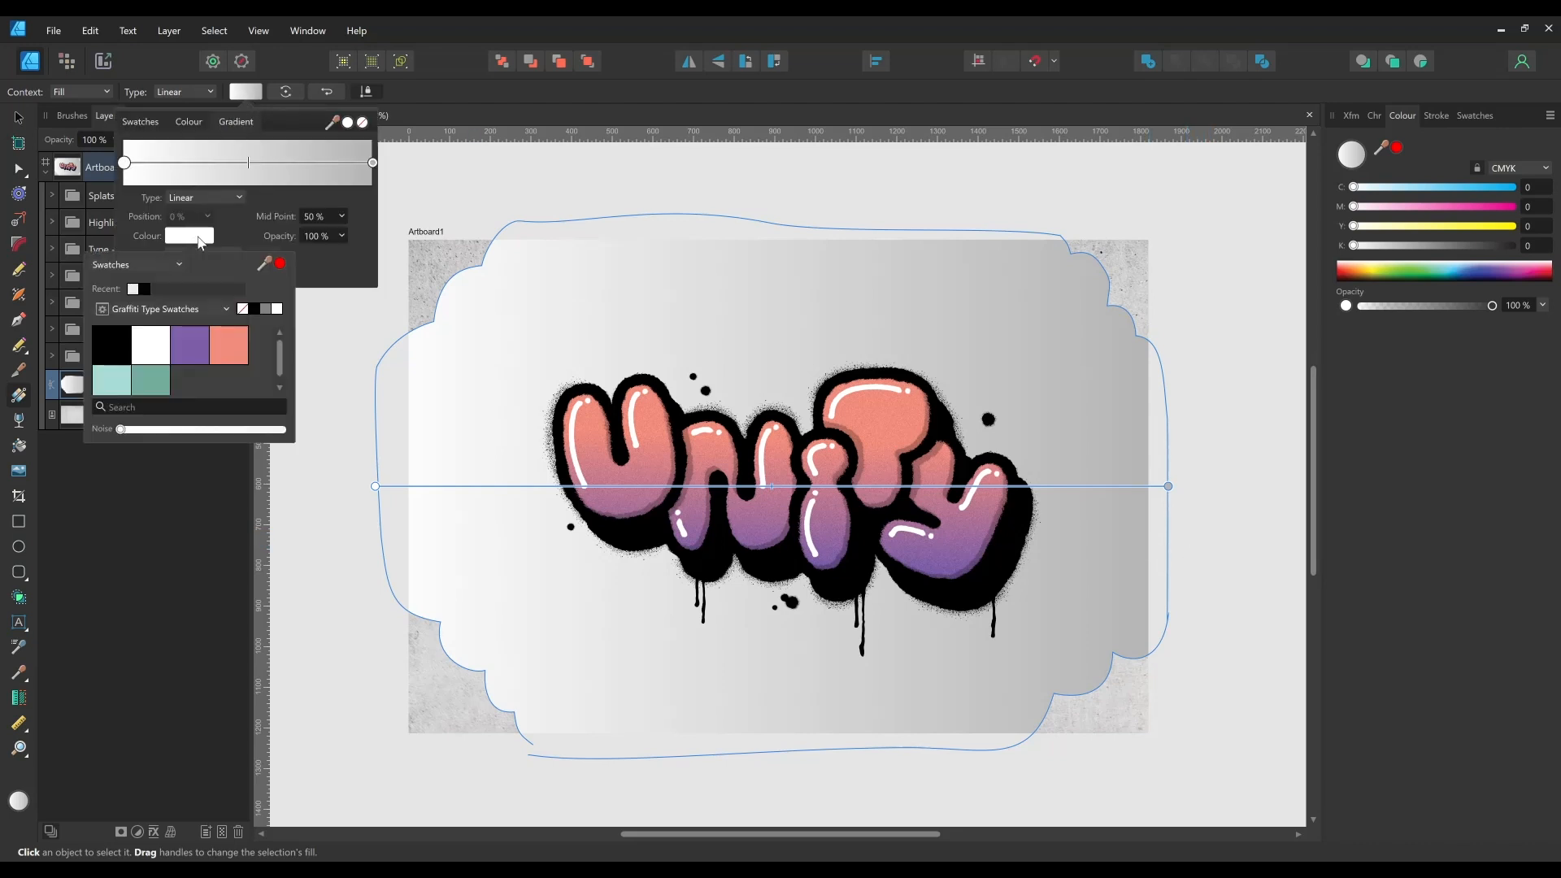
pyautogui.click(120, 387)
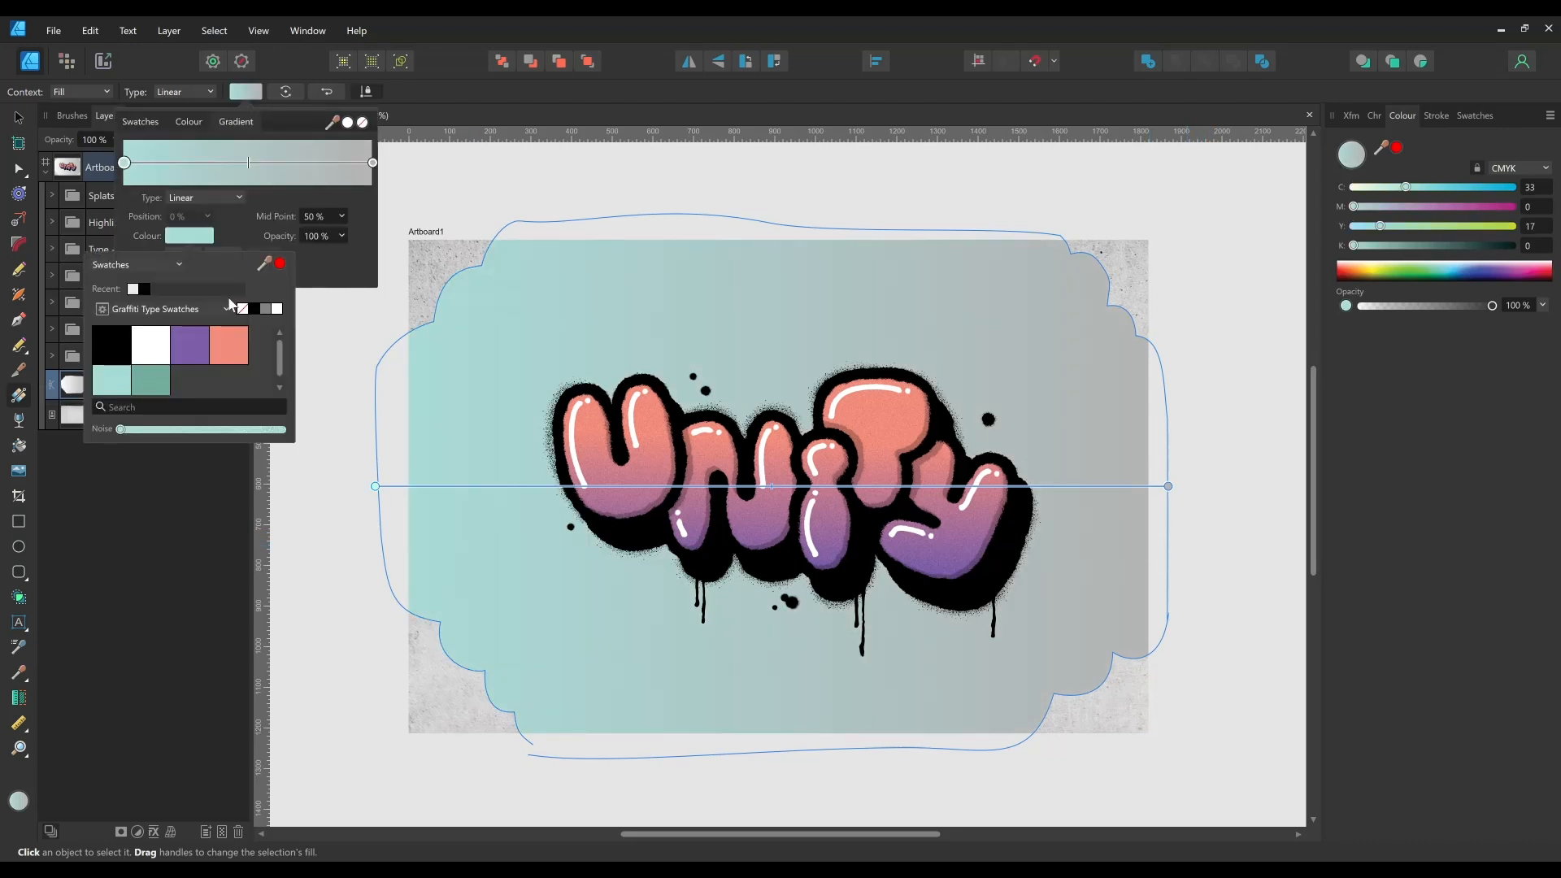
pyautogui.moveTo(120, 429); pyautogui.dragTo(173, 432)
# Set the backdrop gradient's end colour to the darker teal document swatch and add a similar amount of noise.
pyautogui.click(374, 165)
pyautogui.click(373, 165)
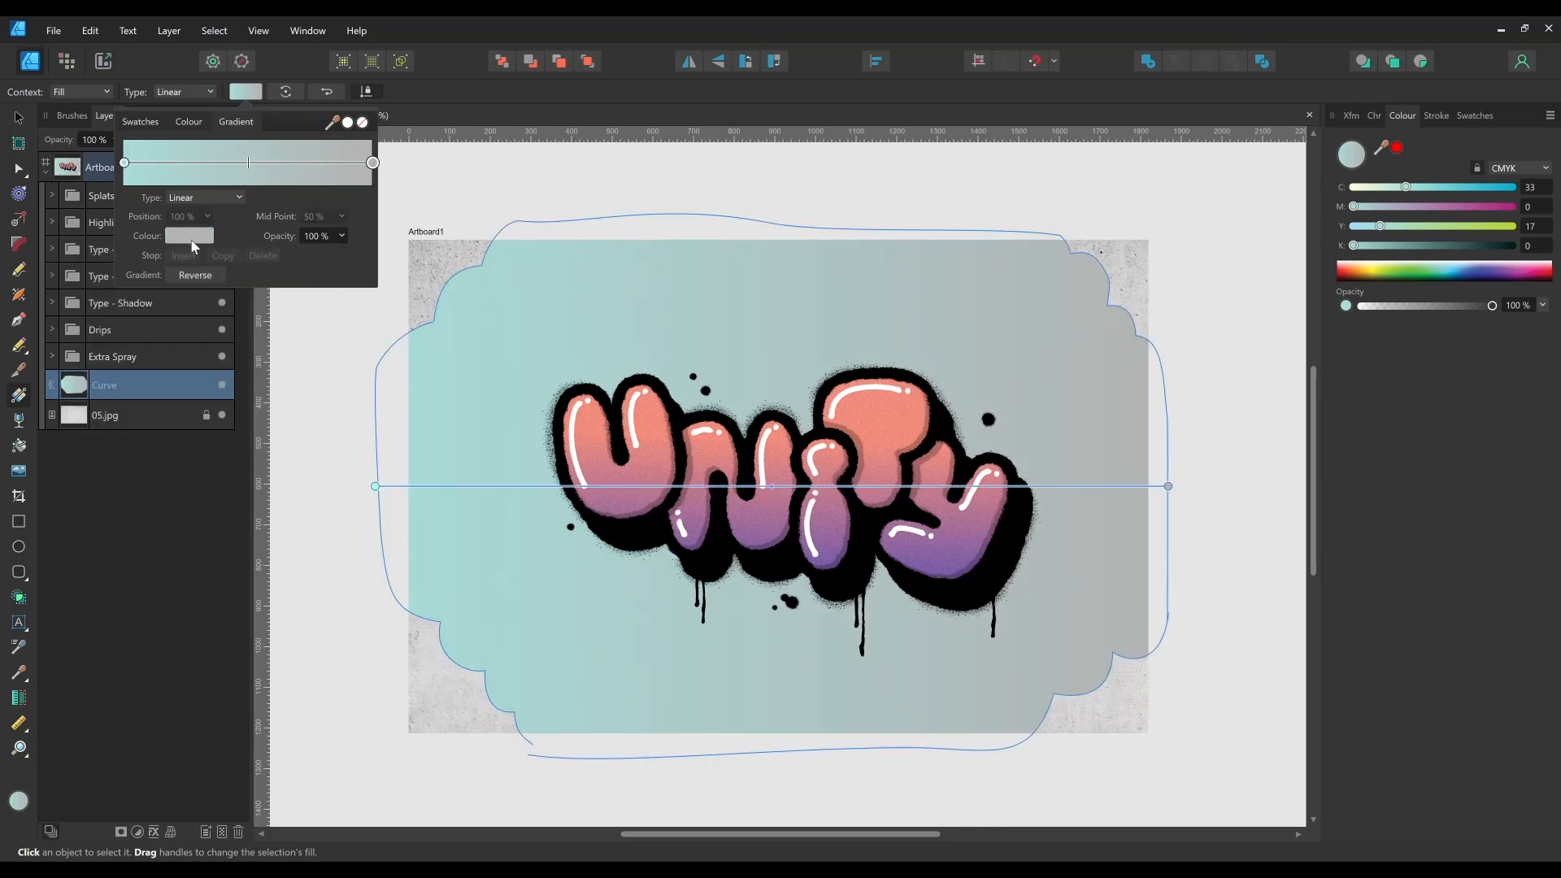
pyautogui.click(192, 238)
pyautogui.click(158, 380)
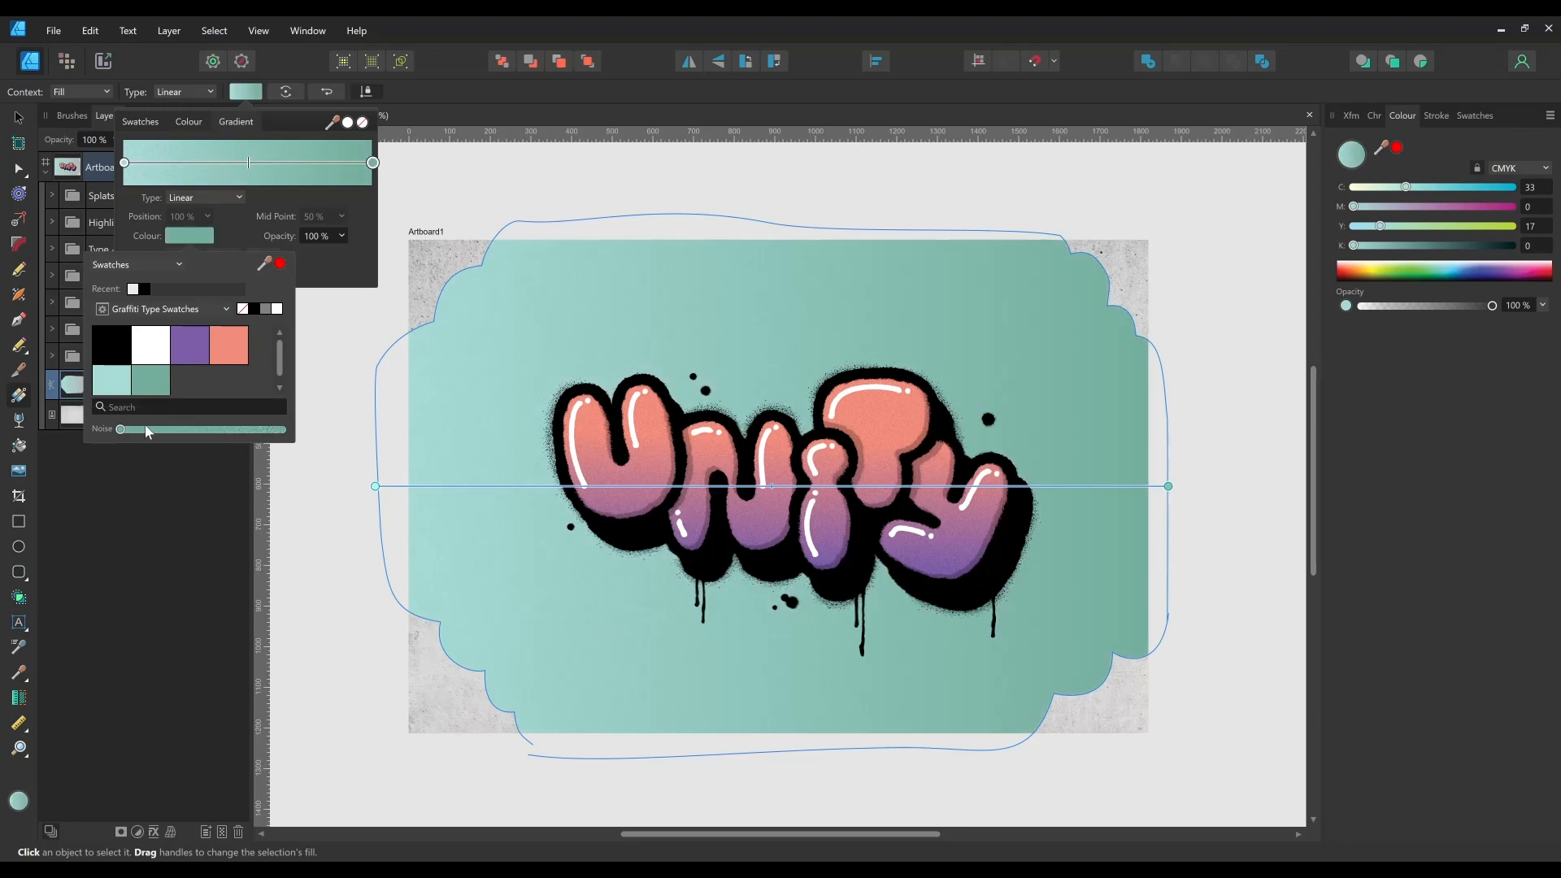
pyautogui.moveTo(145, 426); pyautogui.dragTo(177, 435)
pyautogui.click(364, 202)
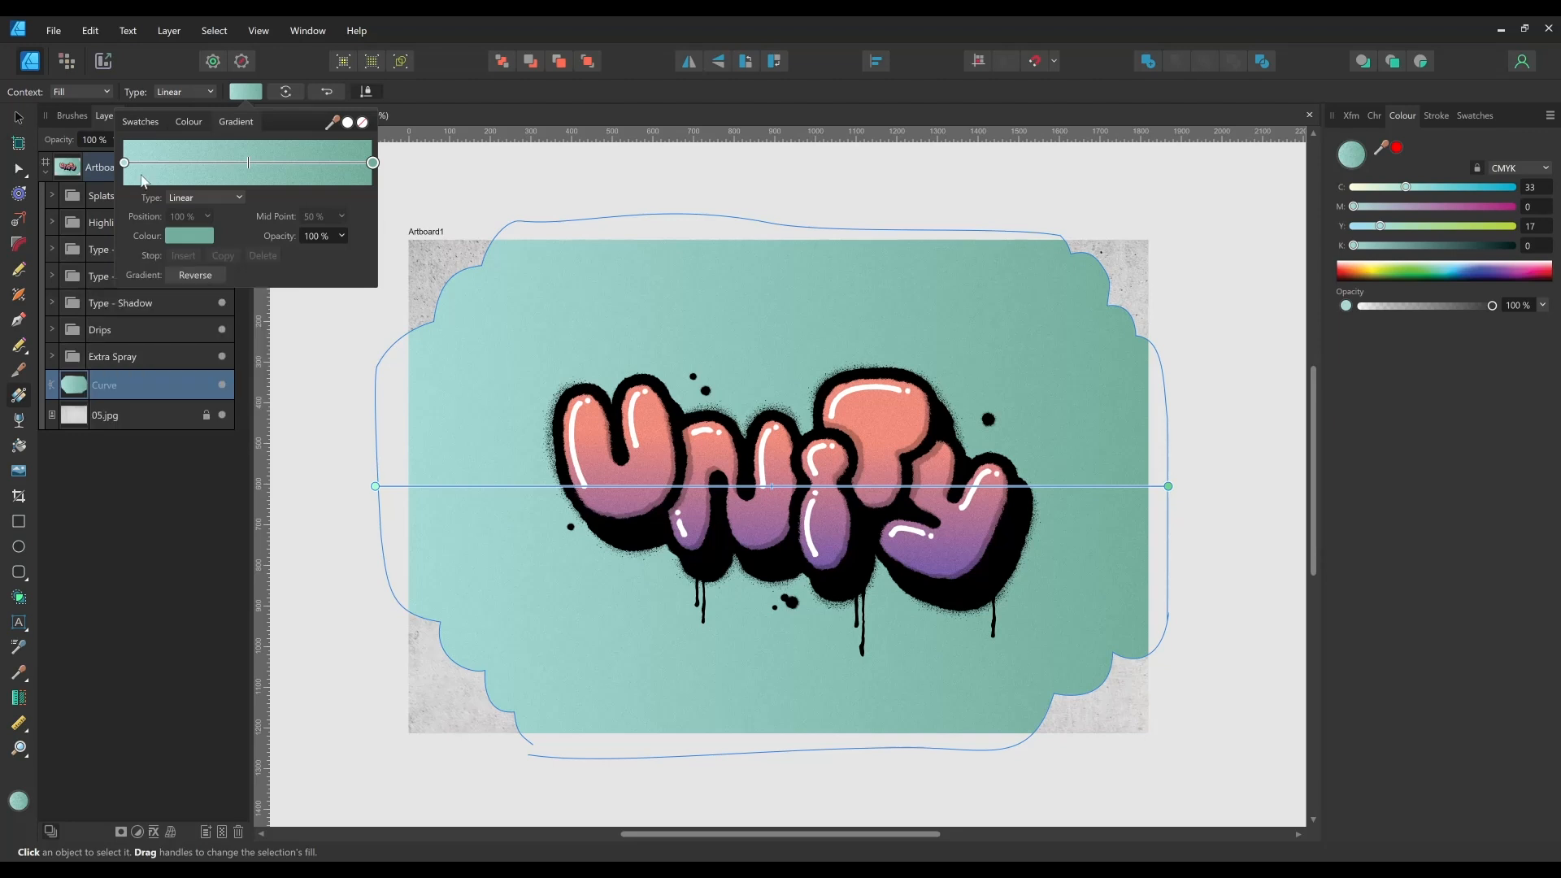
pyautogui.press('v')
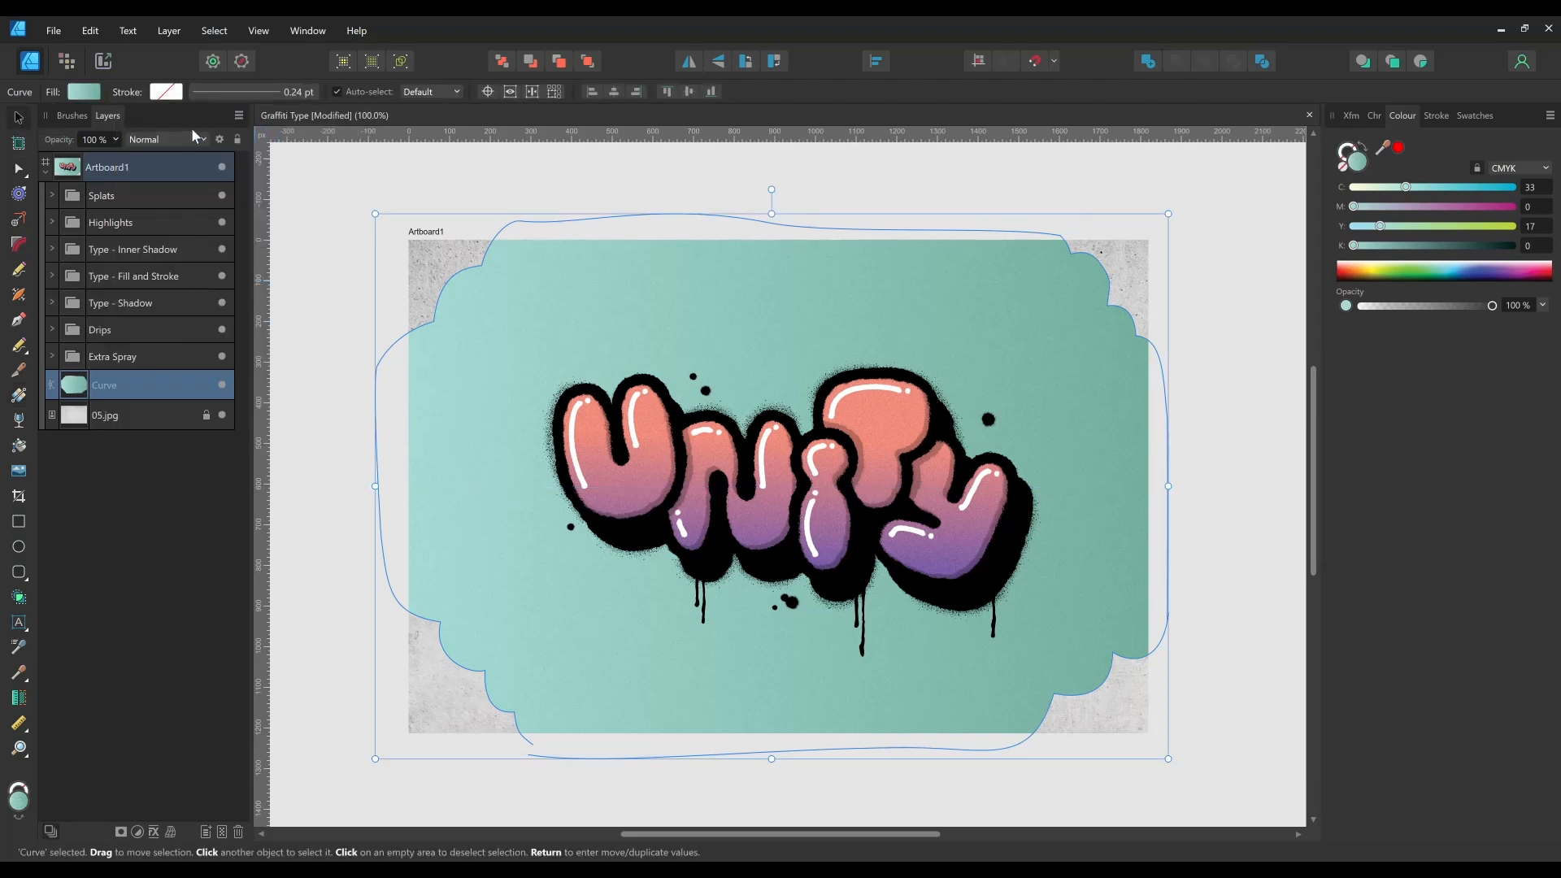
# Reshape the backdrop curve's scallops at the artboard's upper-right corner by adjusting their nodes.
pyautogui.press('a')
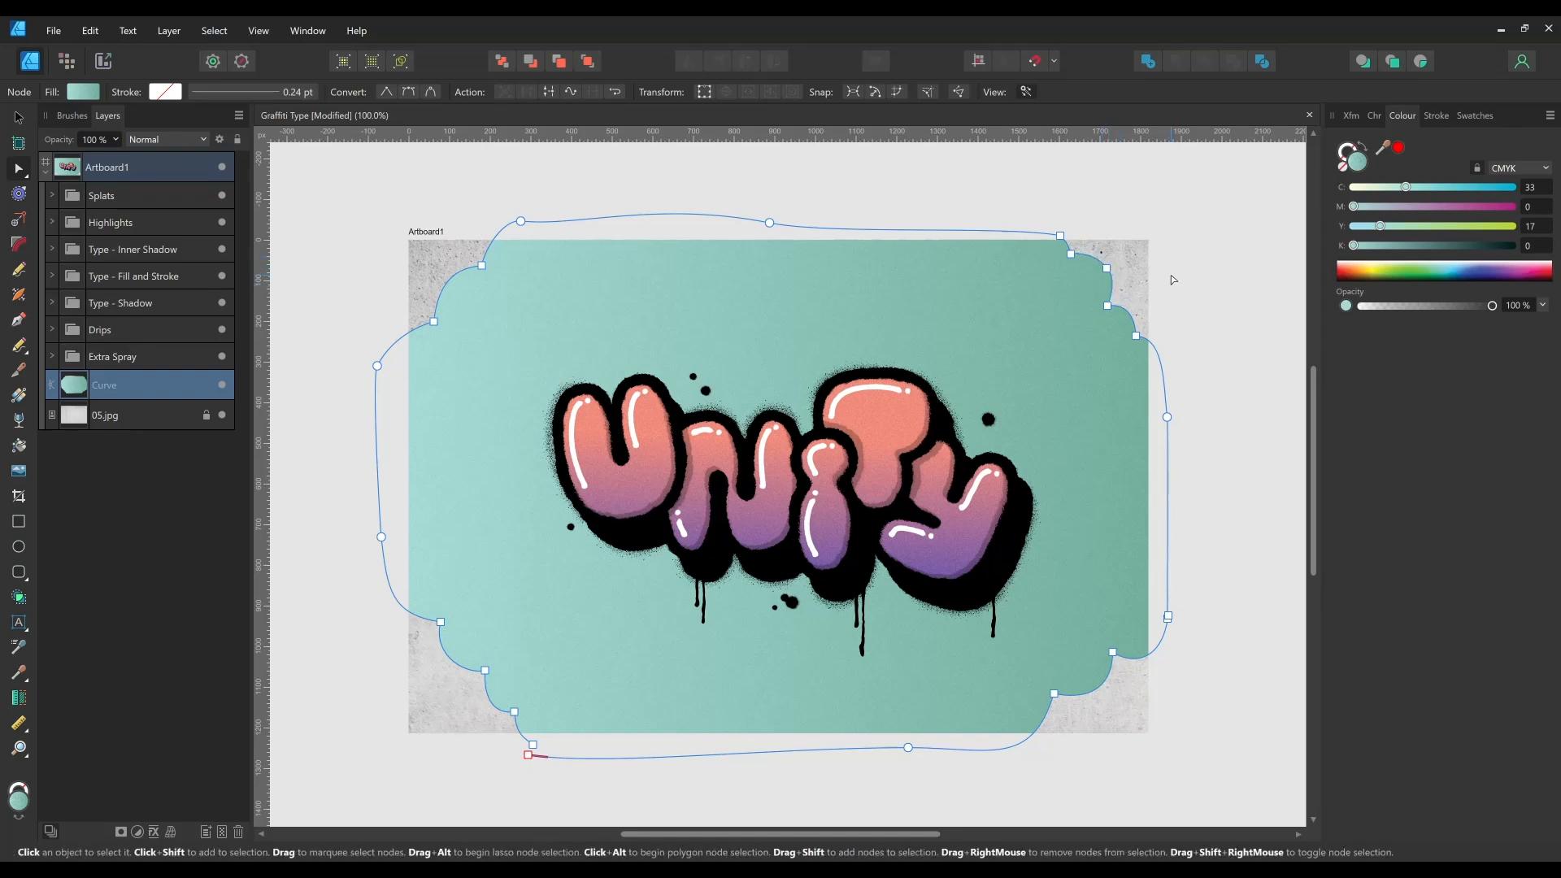
pyautogui.click(1209, 339)
pyautogui.click(1140, 340)
pyautogui.click(1219, 653)
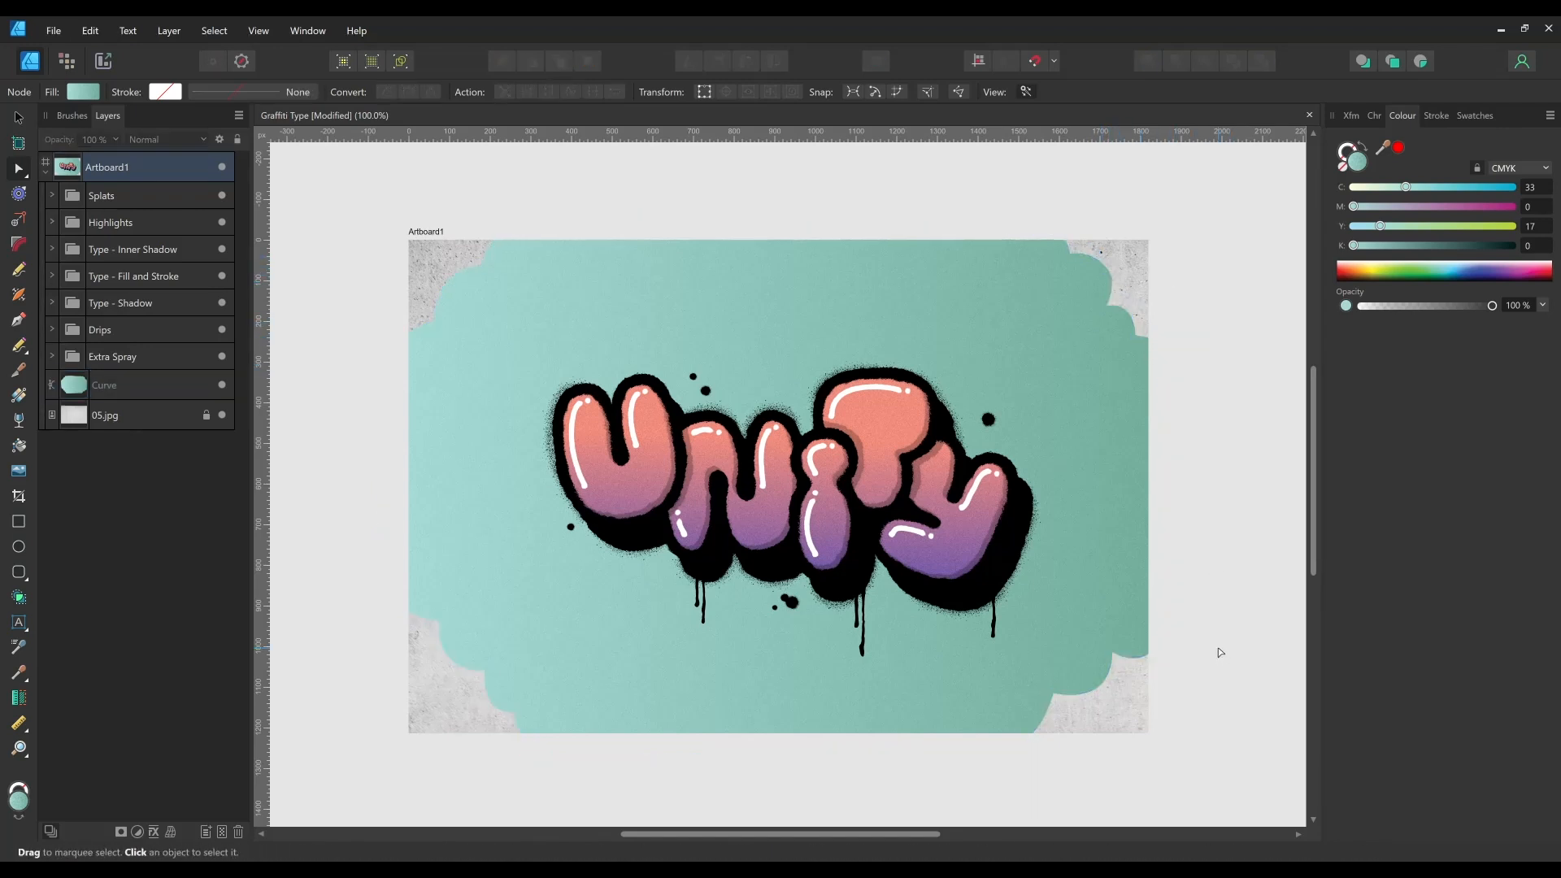
pyautogui.click(1084, 282)
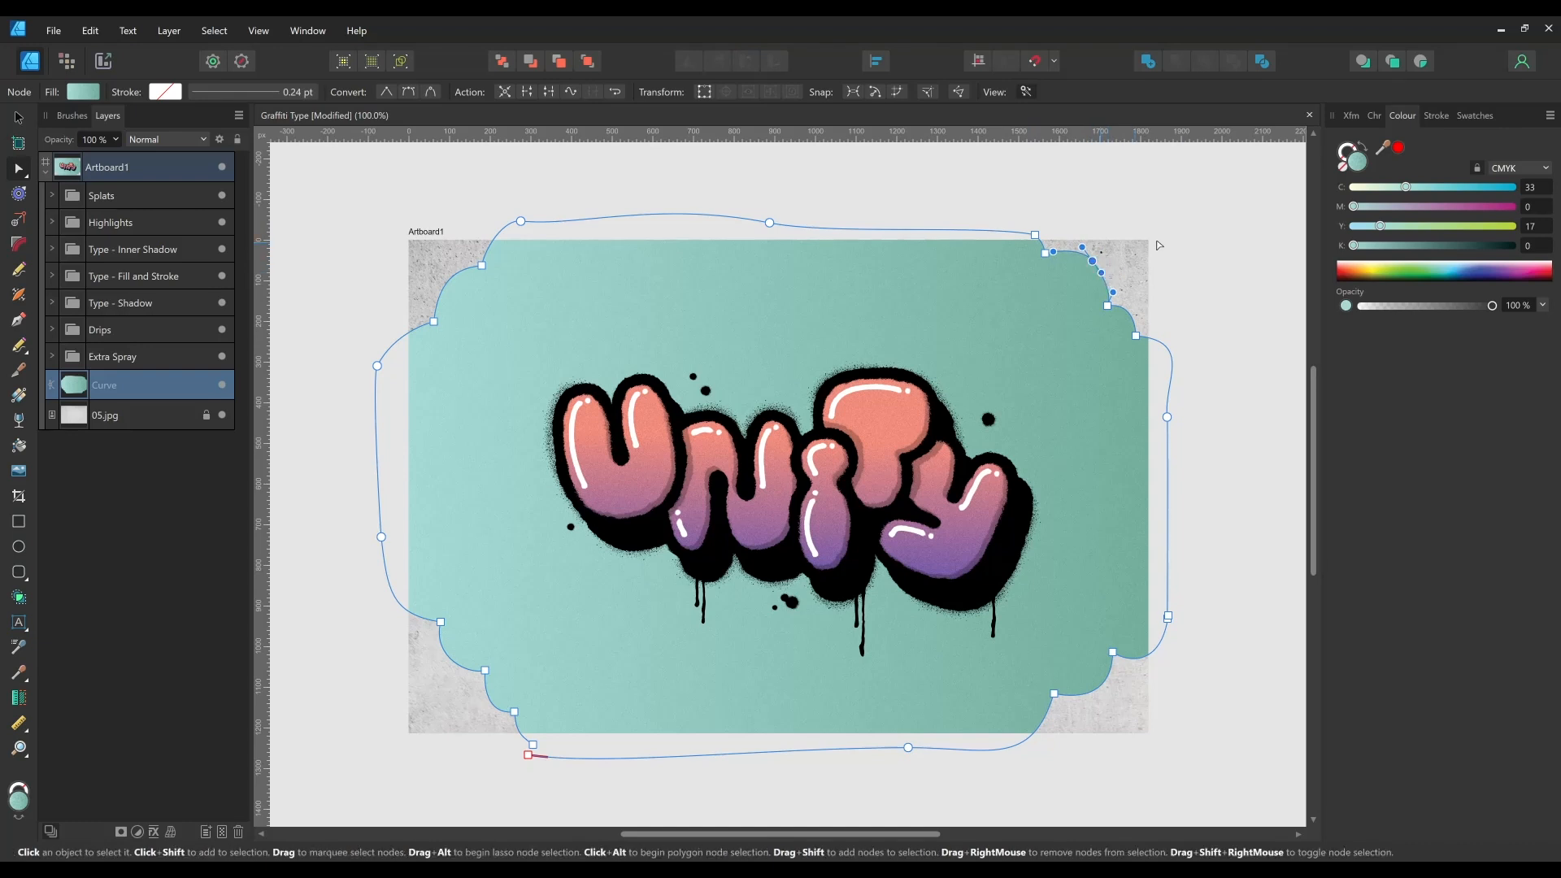
pyautogui.click(1207, 298)
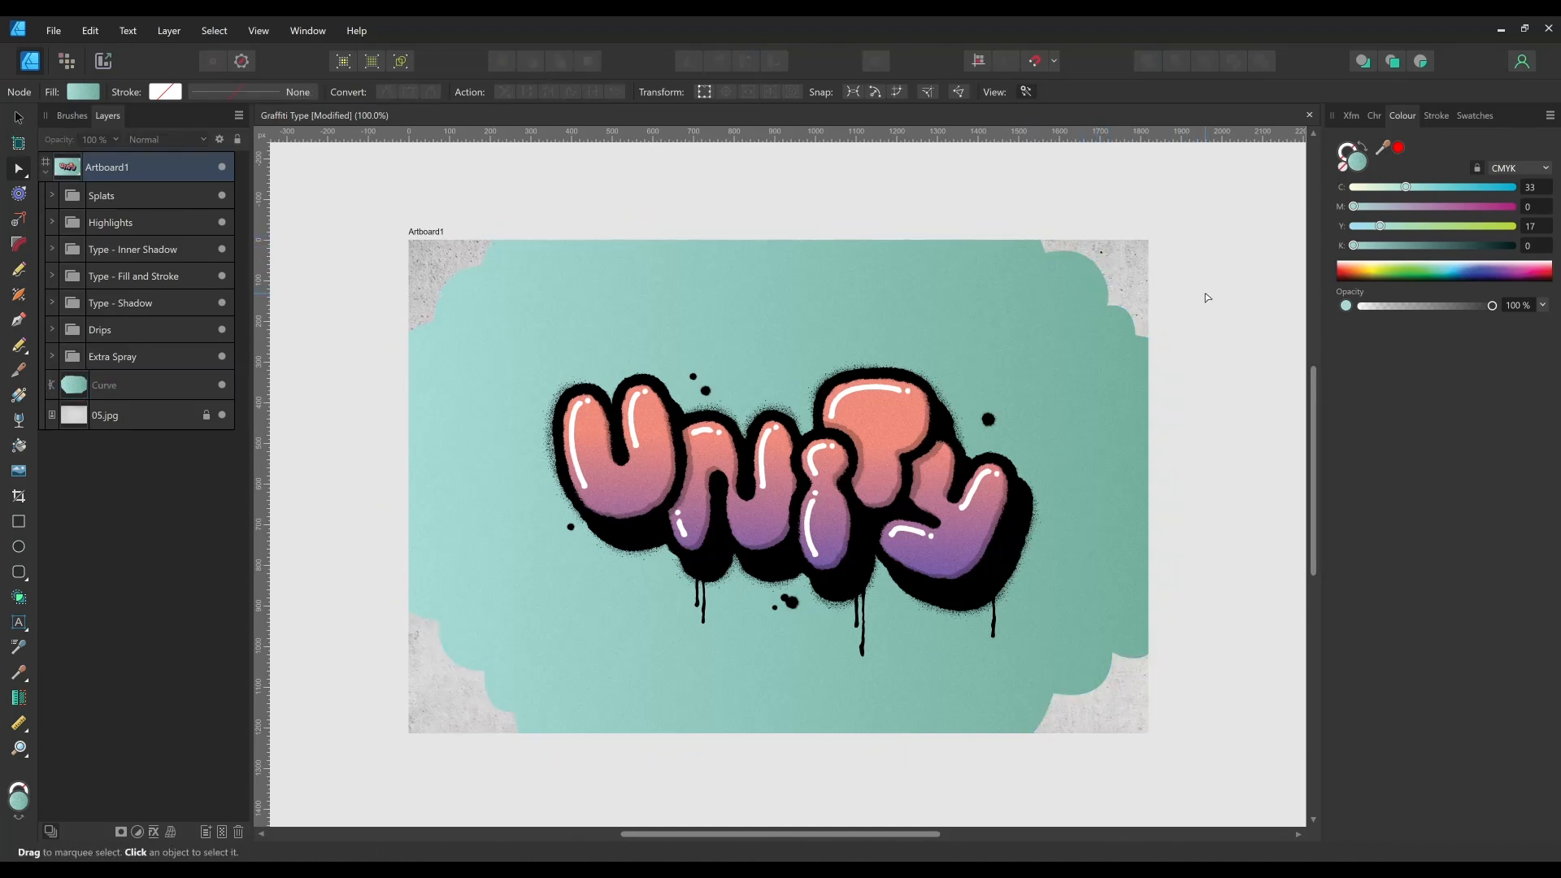
# Set the teal backdrop curve's blend mode to Multiply so it blends with the wall texture.
pyautogui.click(167, 392)
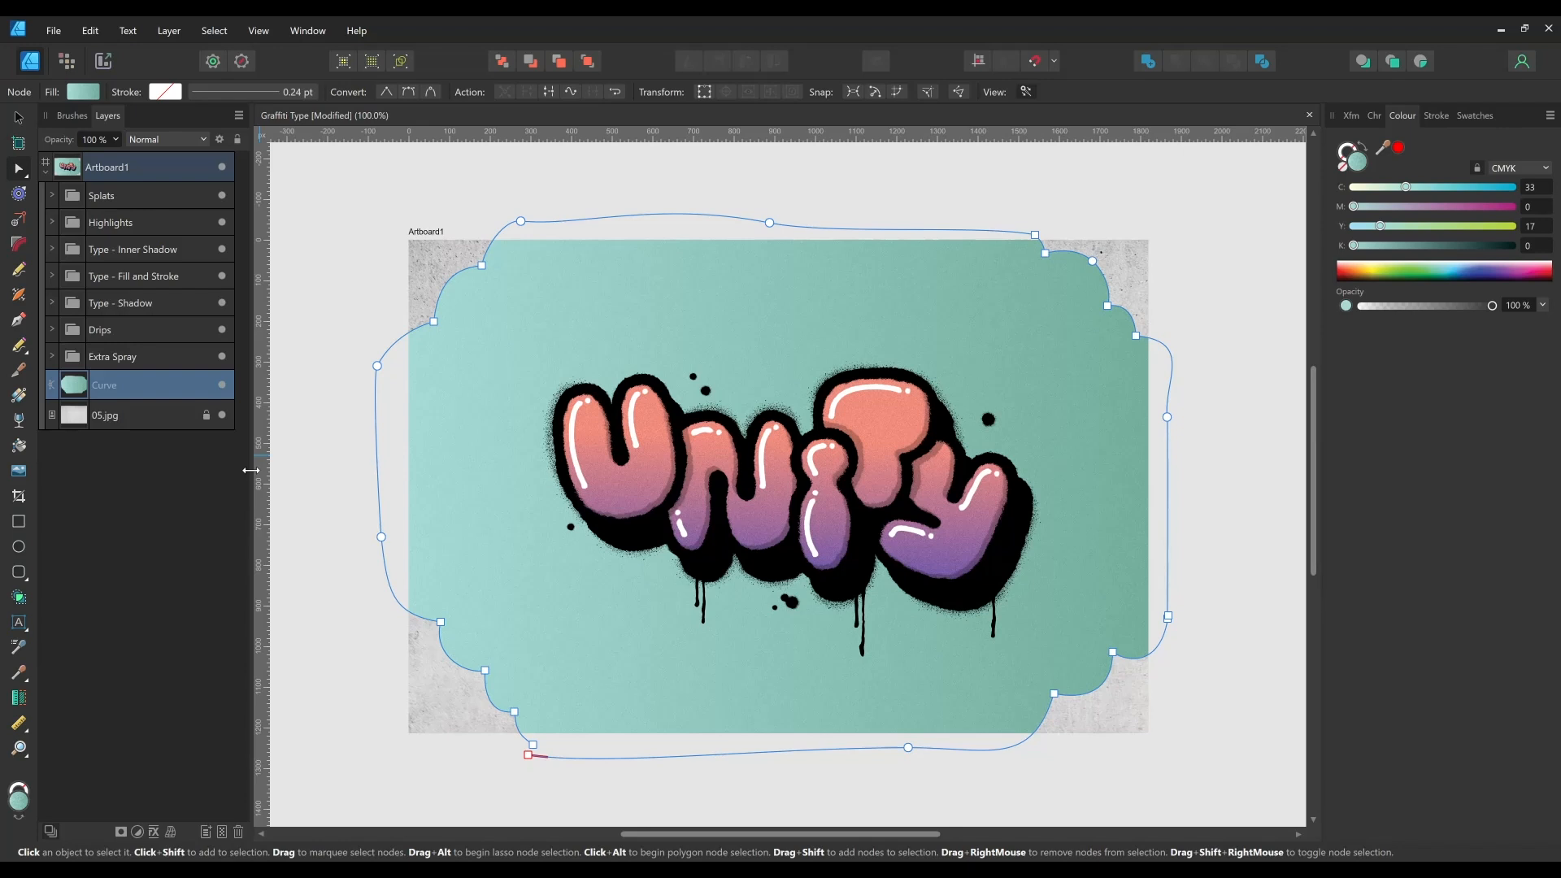
pyautogui.click(195, 139)
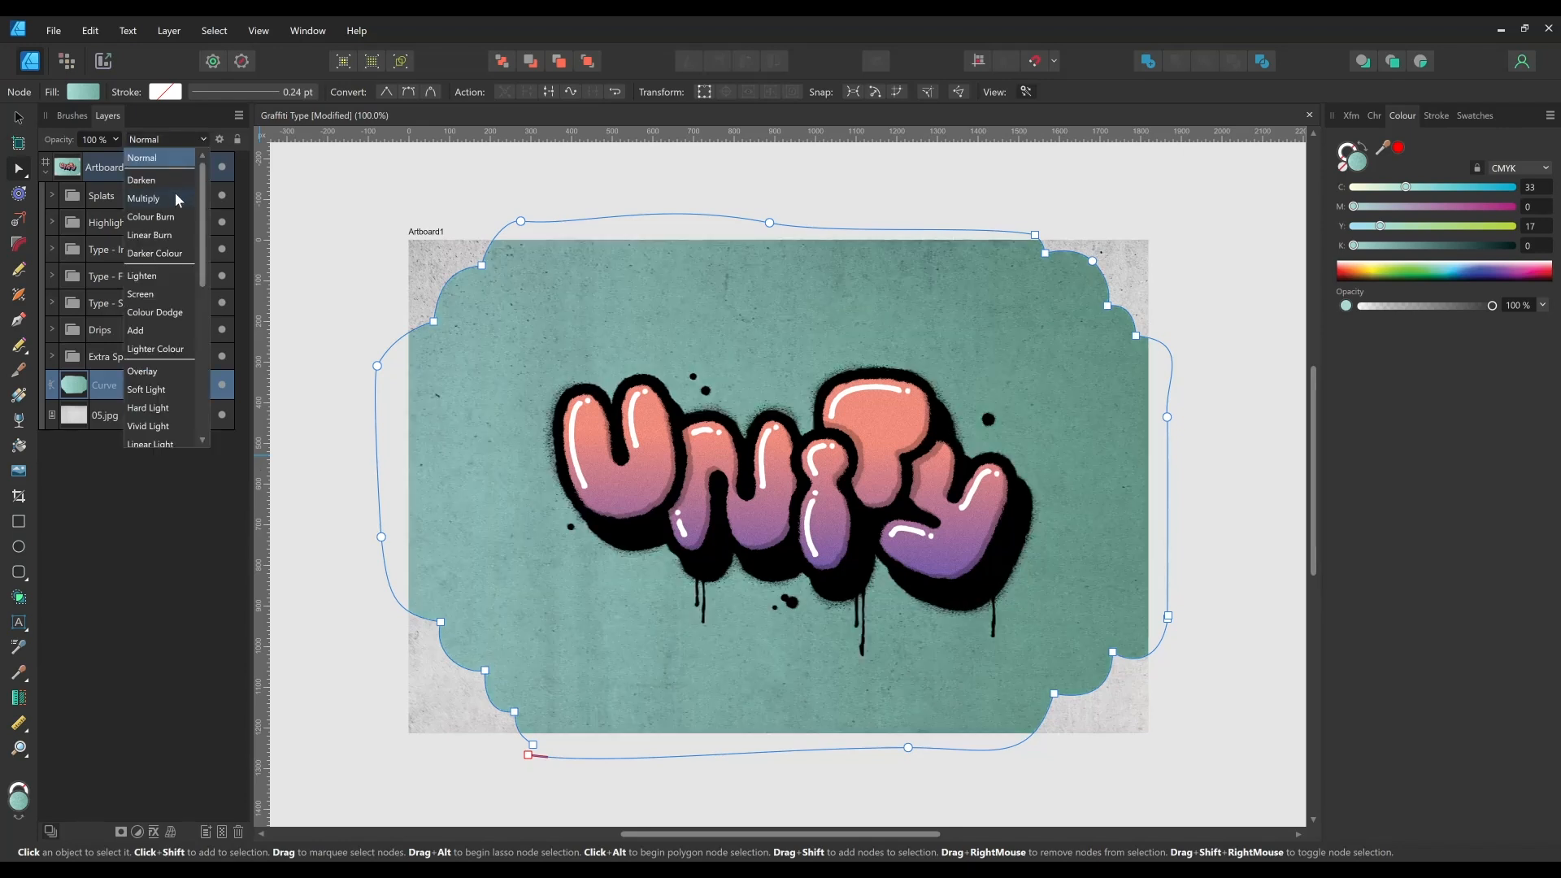
pyautogui.click(175, 199)
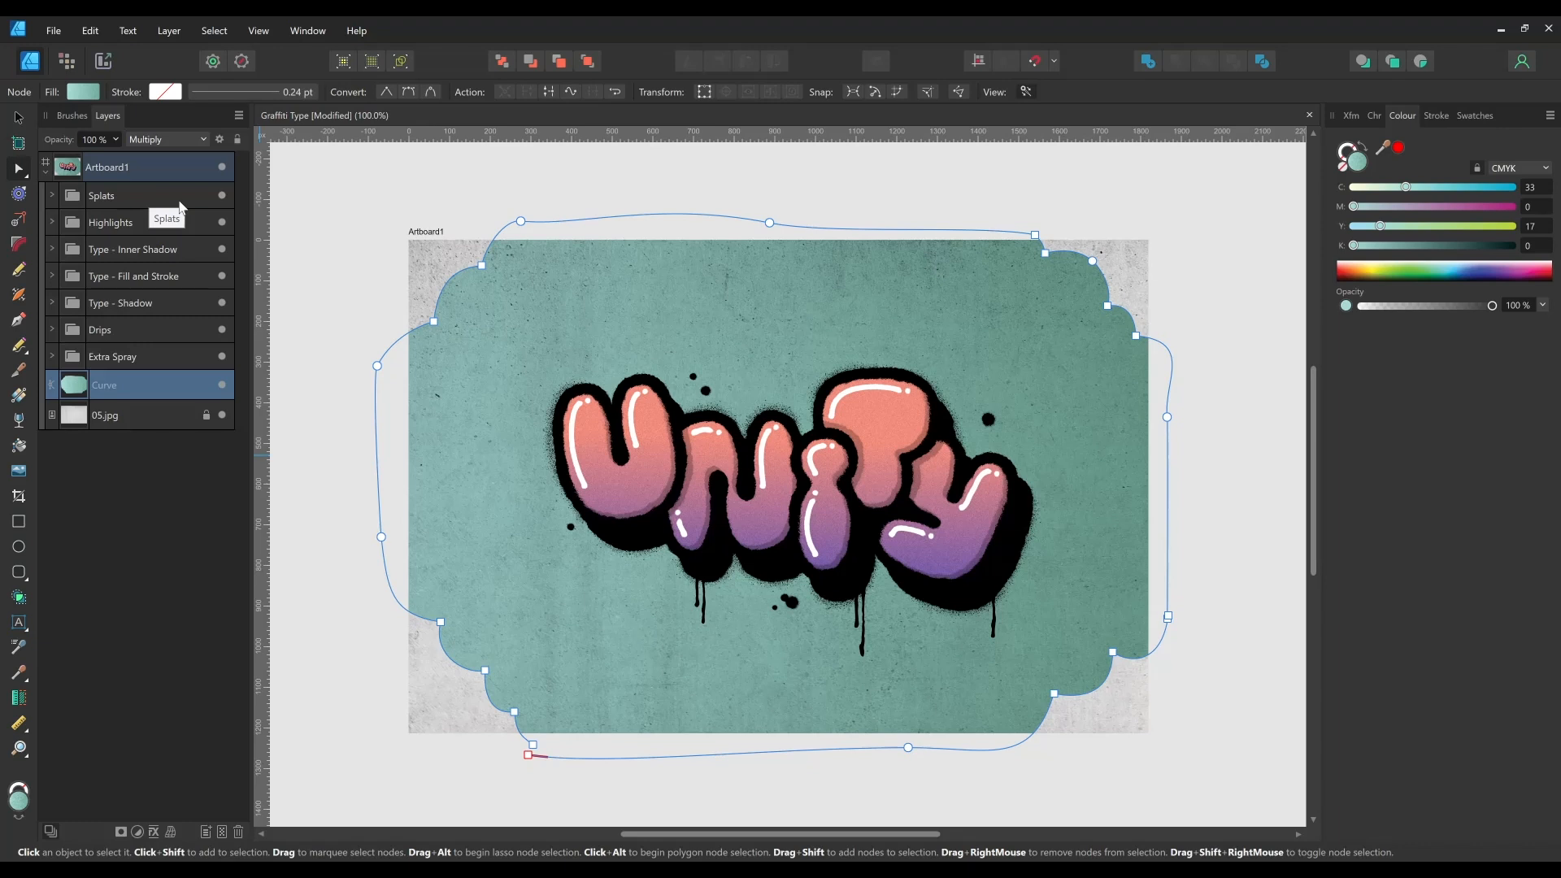
# Copy the teal backdrop curve and paste the duplicate directly above the original.
pyautogui.click(90, 30)
pyautogui.click(94, 103)
pyautogui.click(91, 30)
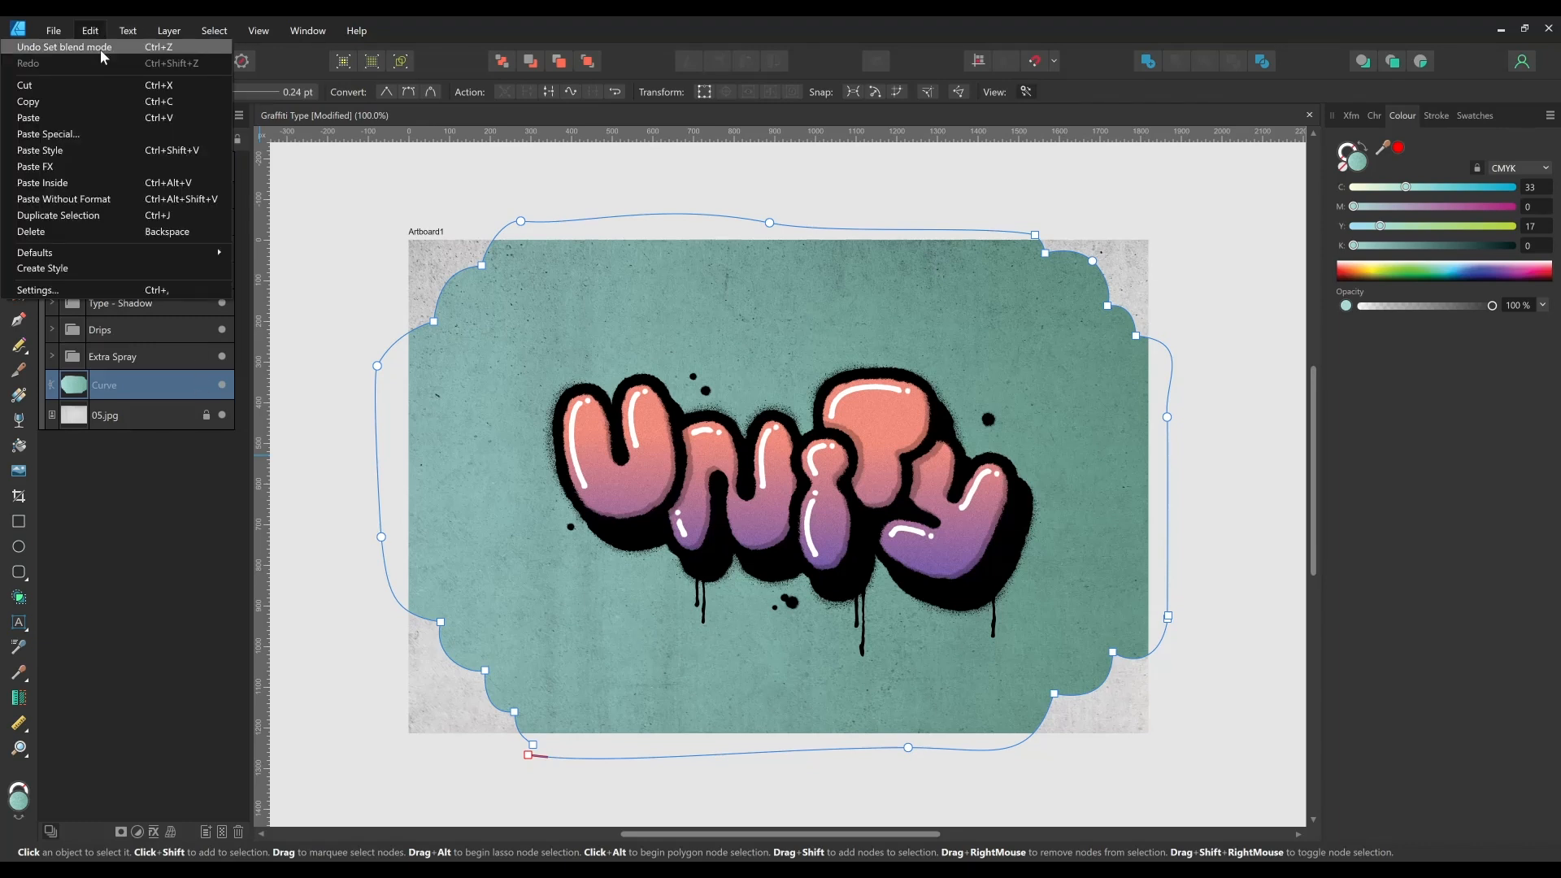
pyautogui.click(99, 118)
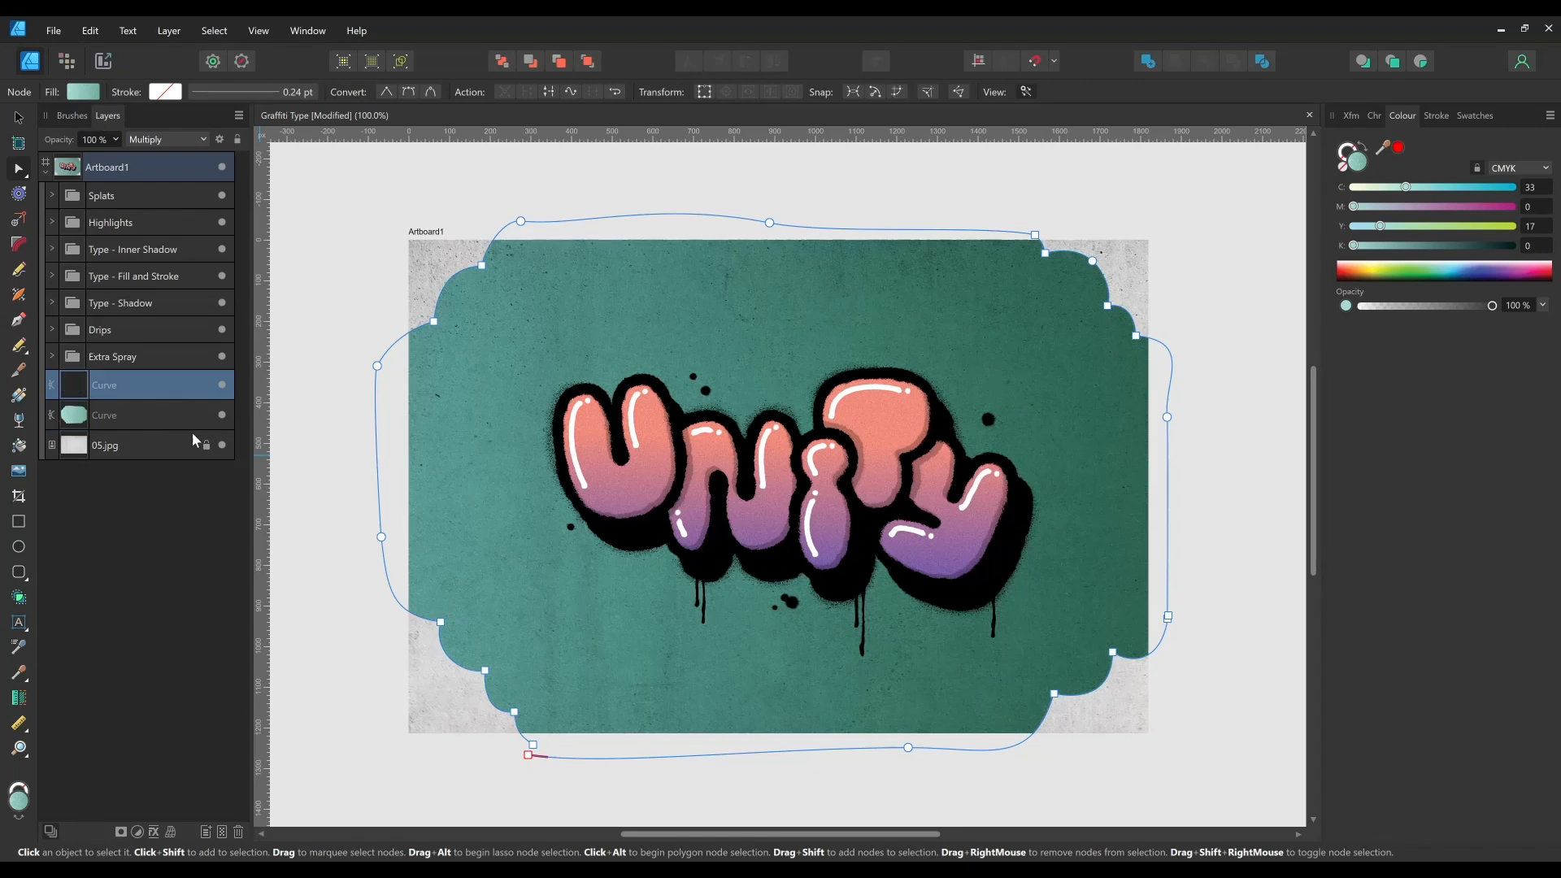
# Give the lower backdrop curve Normal blend mode, a solid white fill and 50% opacity.
pyautogui.click(156, 414)
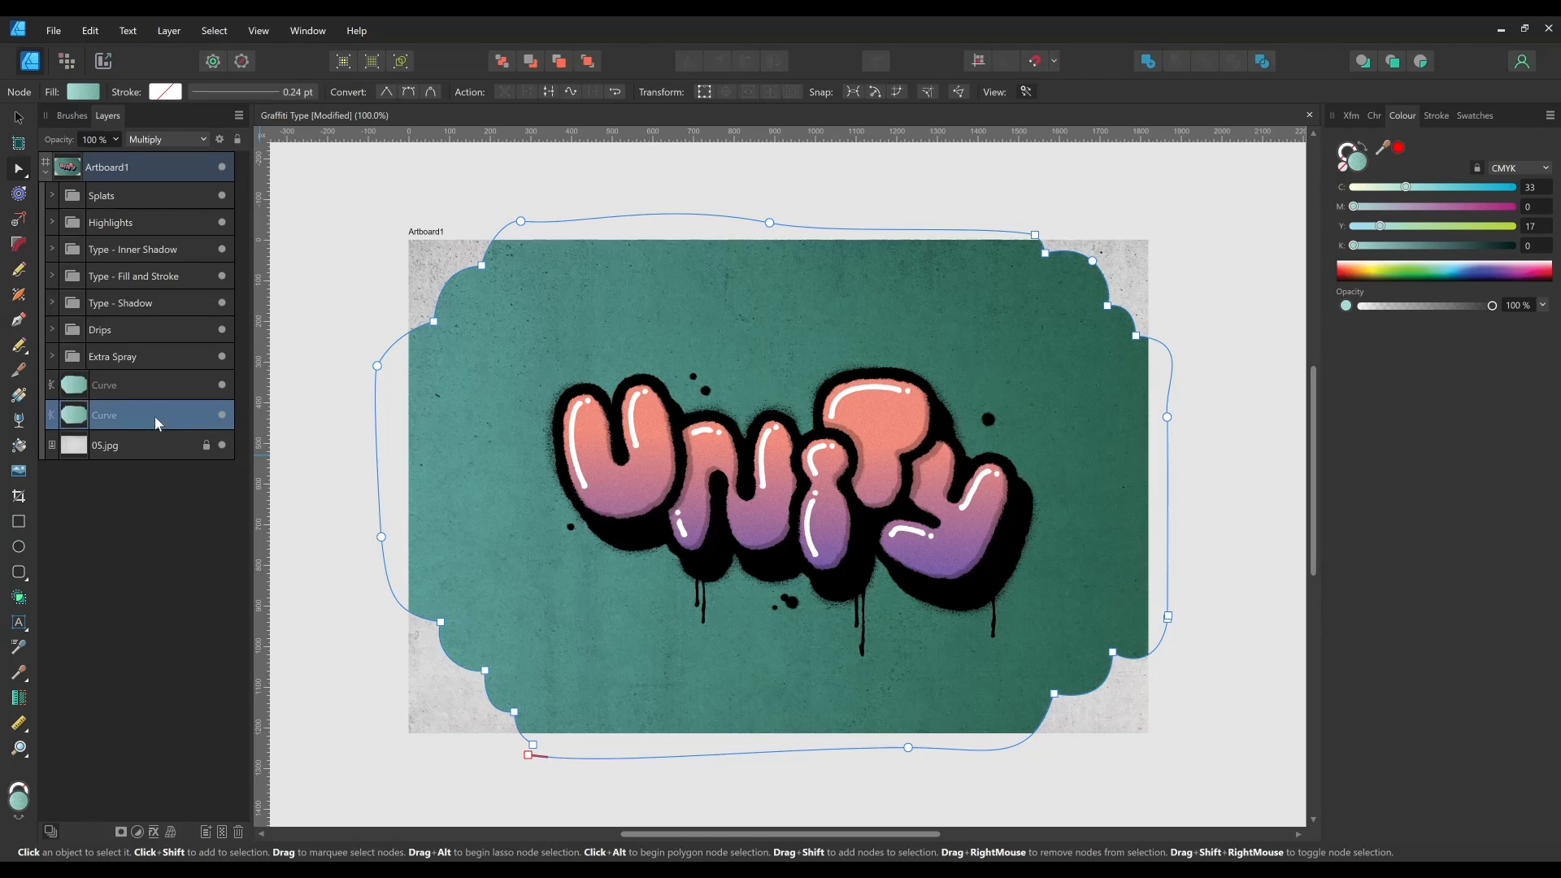
pyautogui.click(201, 138)
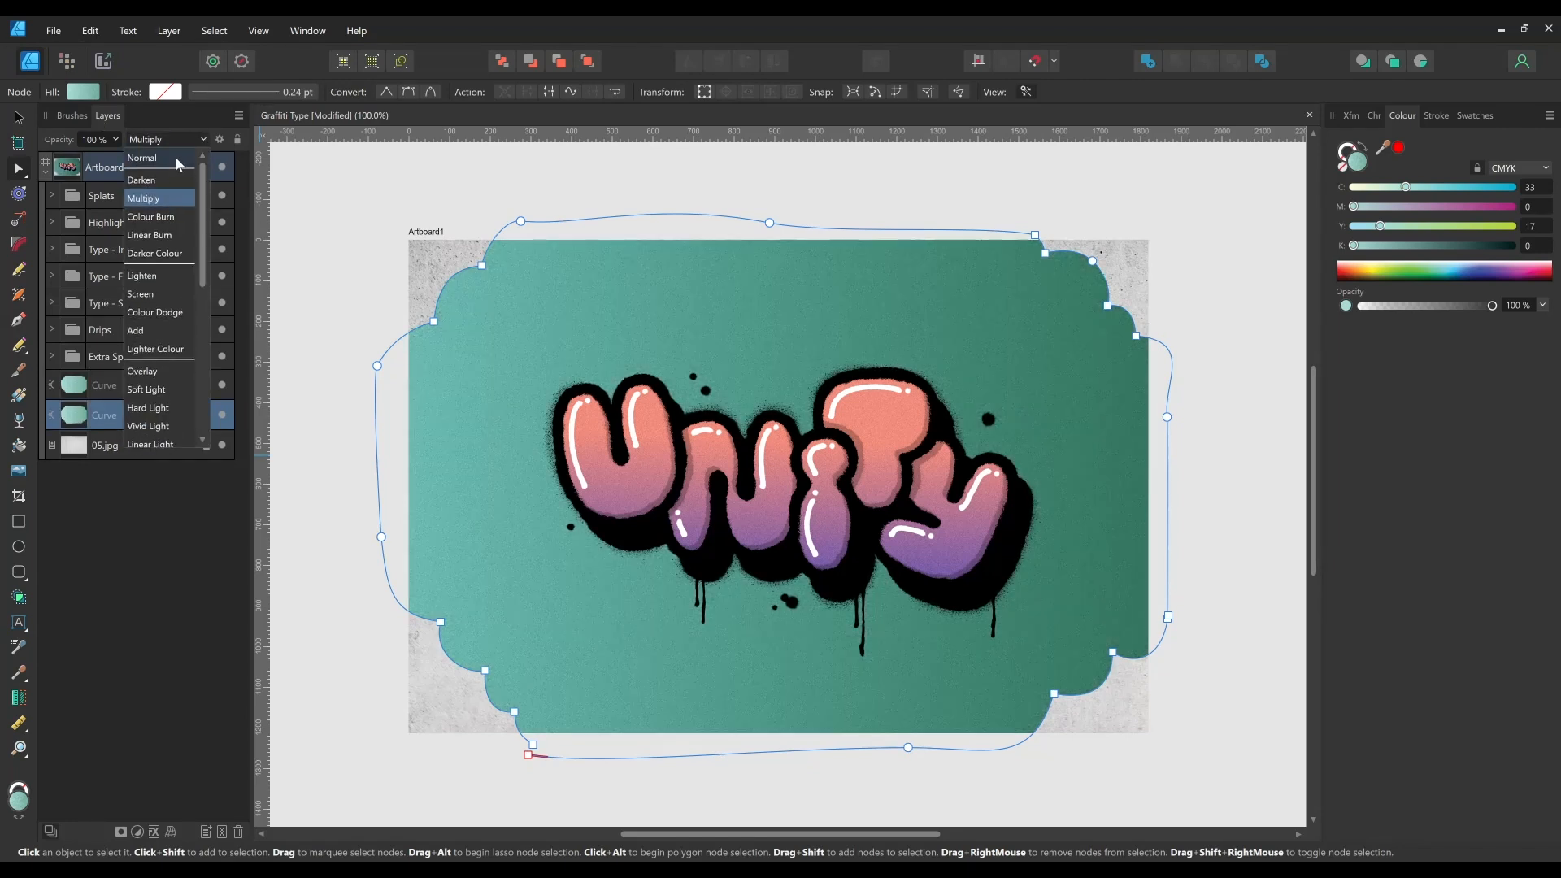
pyautogui.click(176, 159)
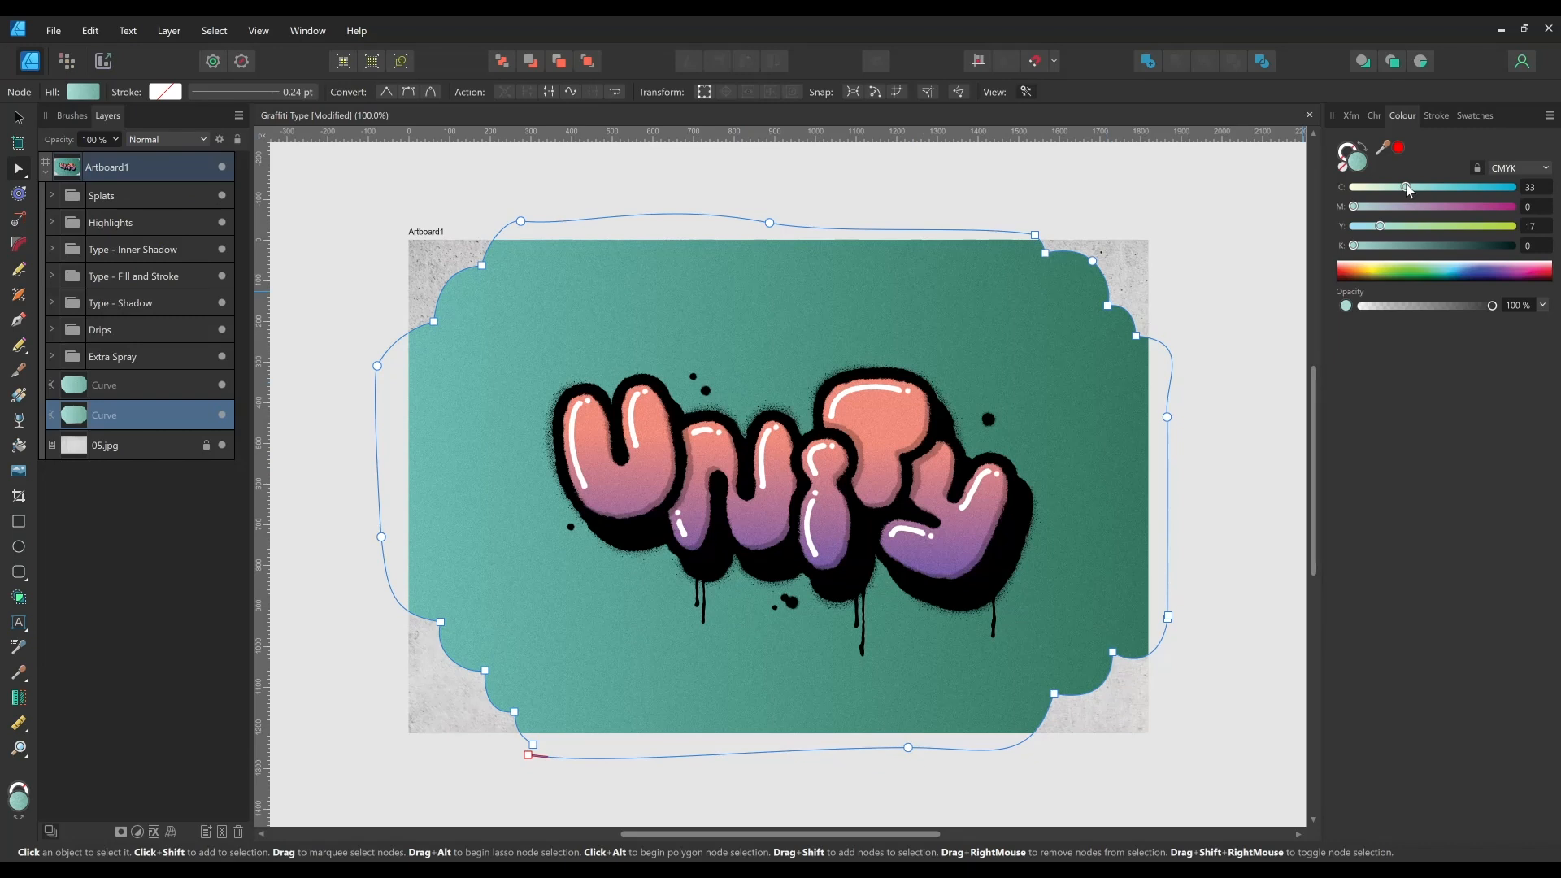
pyautogui.moveTo(1406, 187); pyautogui.dragTo(1316, 235)
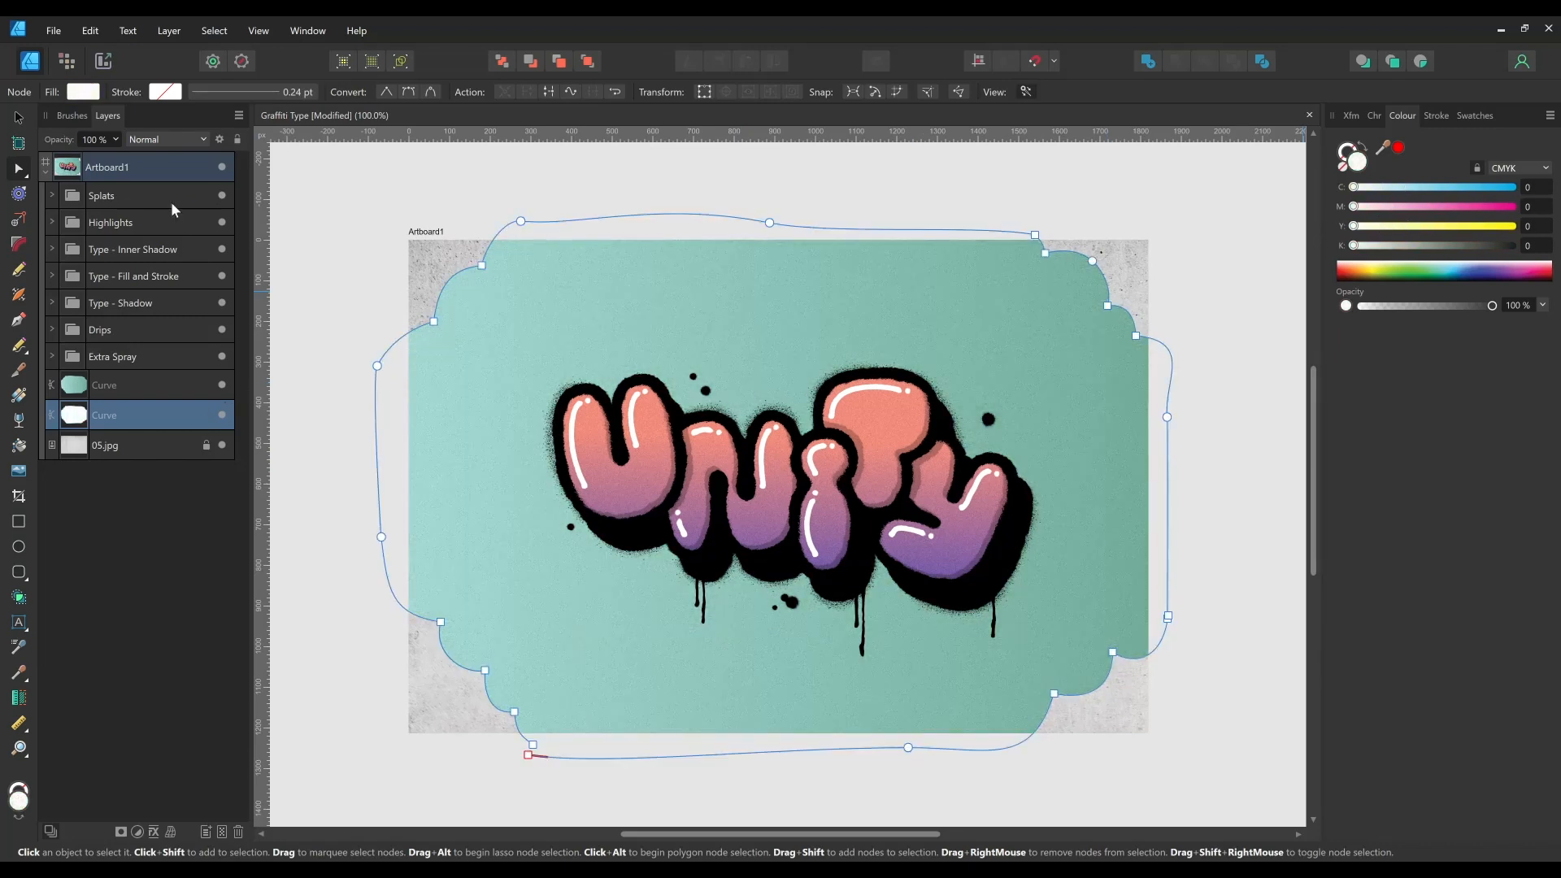
pyautogui.moveTo(118, 142); pyautogui.dragTo(66, 160)
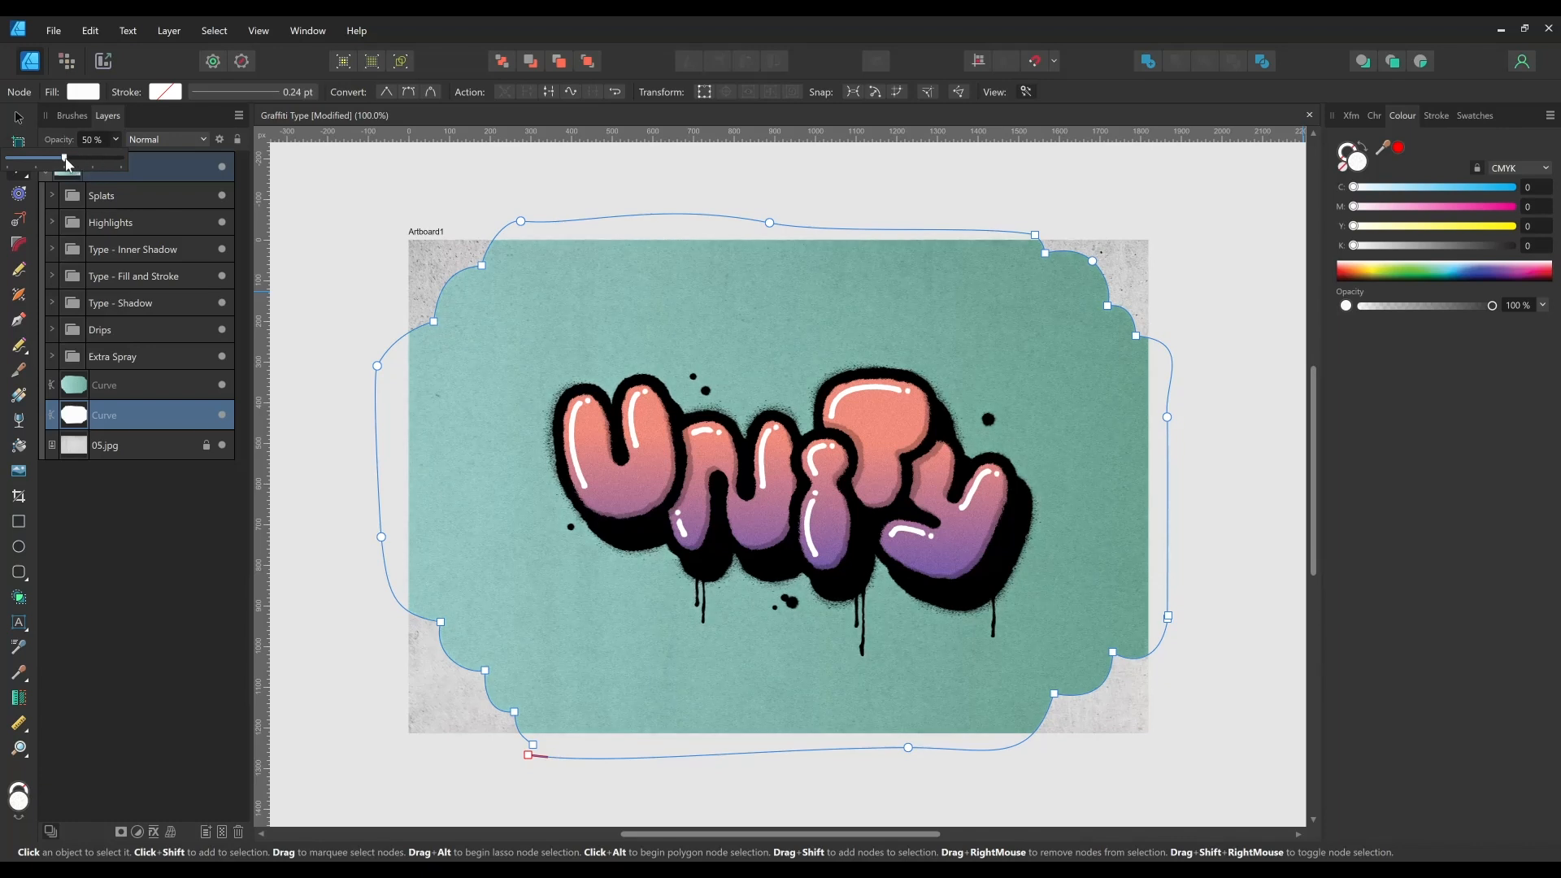
# Group the teal and white backdrop curves and name the group Background.
pyautogui.click(21, 119)
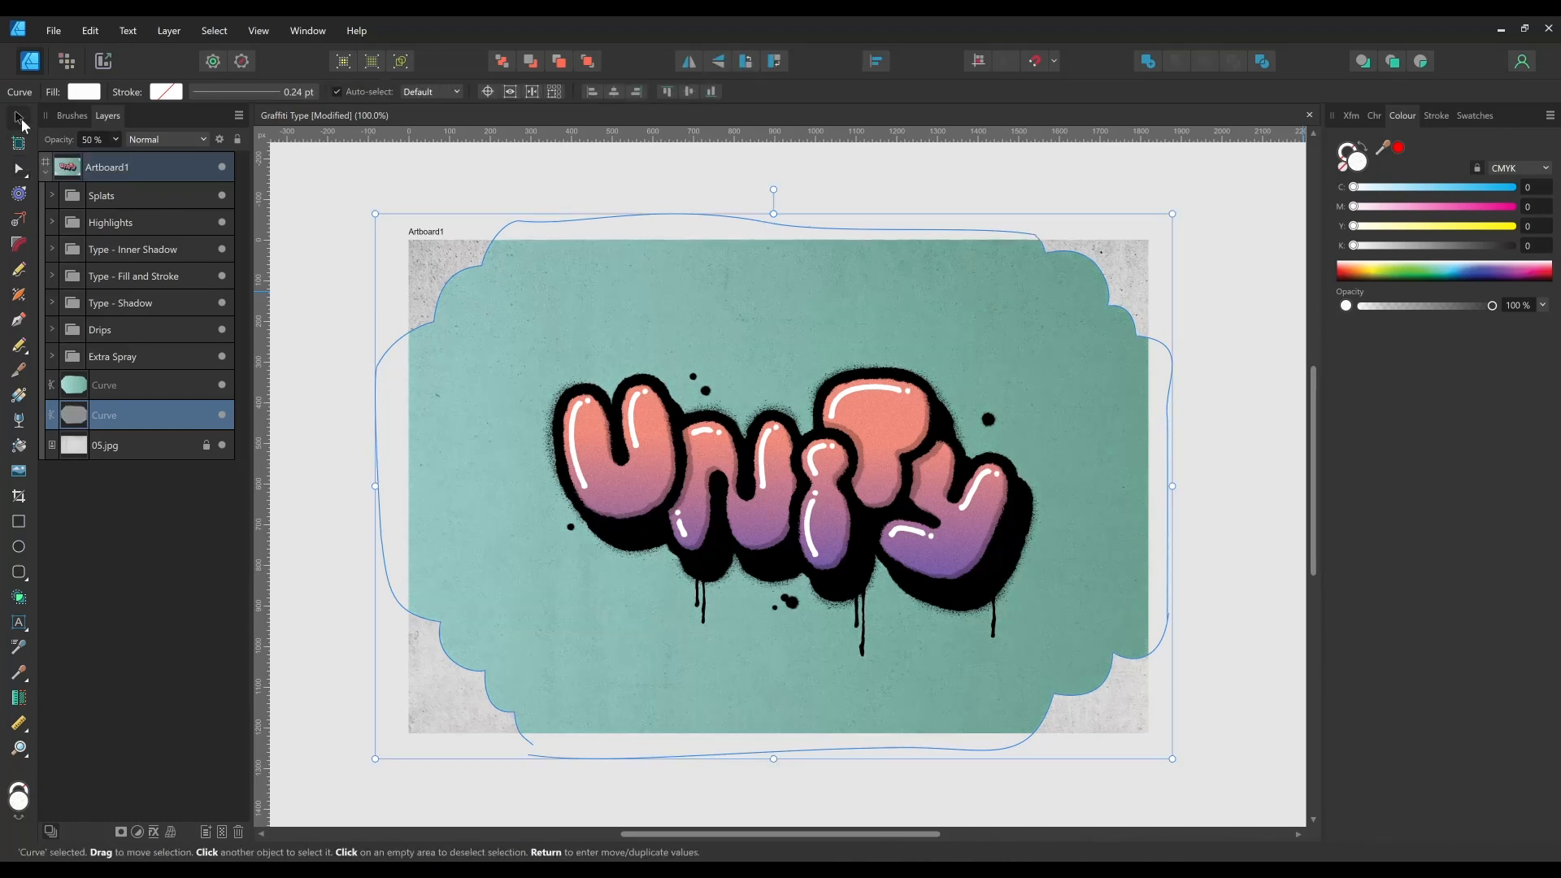
pyautogui.keyDown('shift'); pyautogui.click(143, 389); pyautogui.keyUp('shift')
pyautogui.hotkey('ctrl', 'g')
pyautogui.doubleClick(105, 381)
pyautogui.write('B')
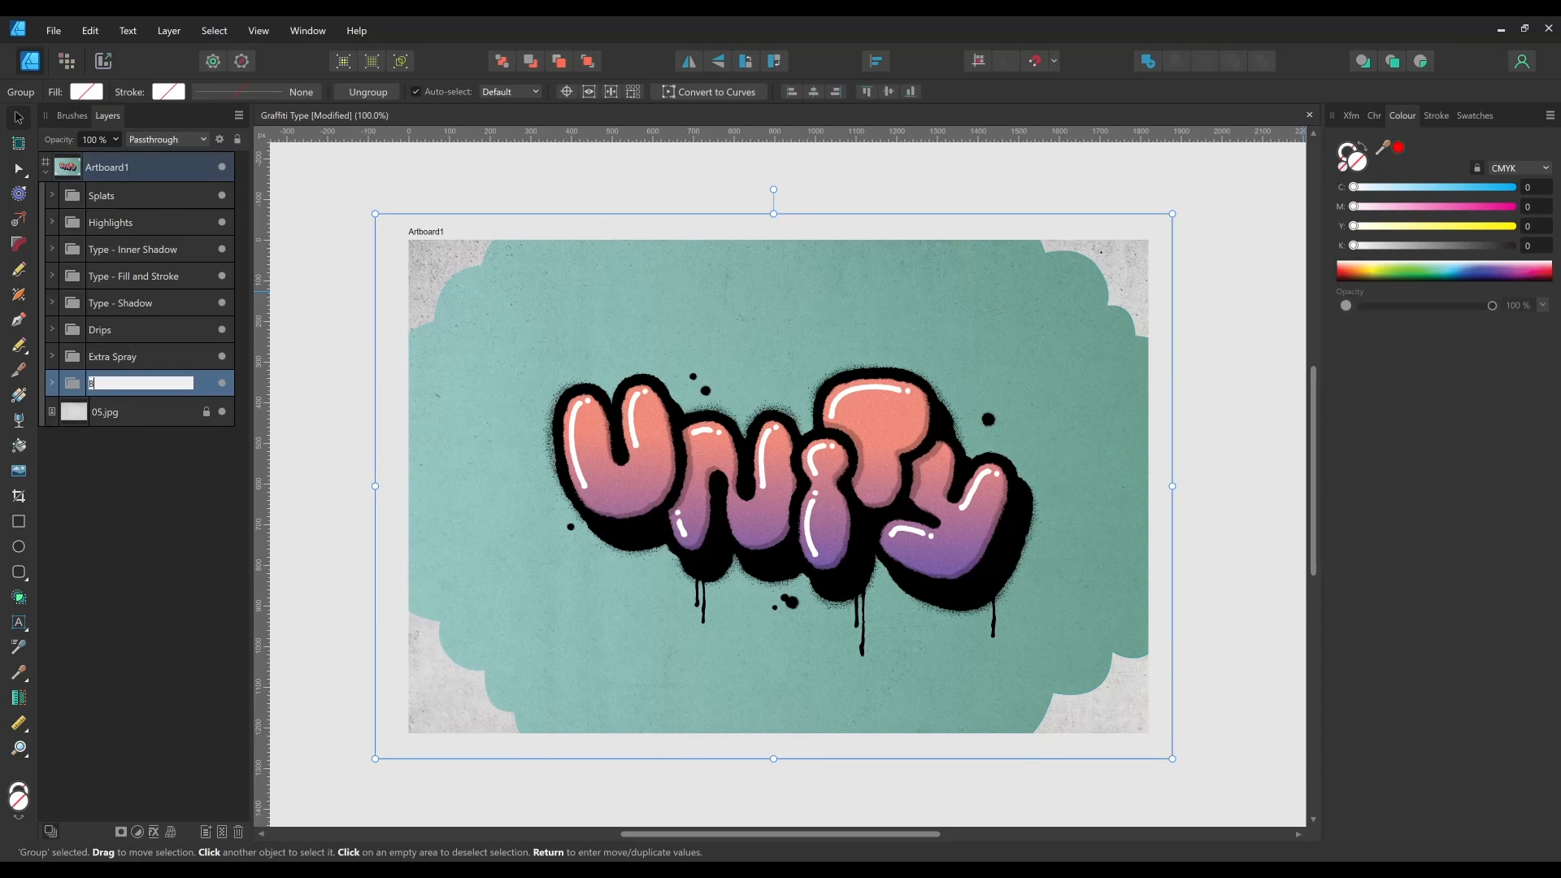
pyautogui.write('ackground')
pyautogui.press('Return')
pyautogui.click(1233, 514)
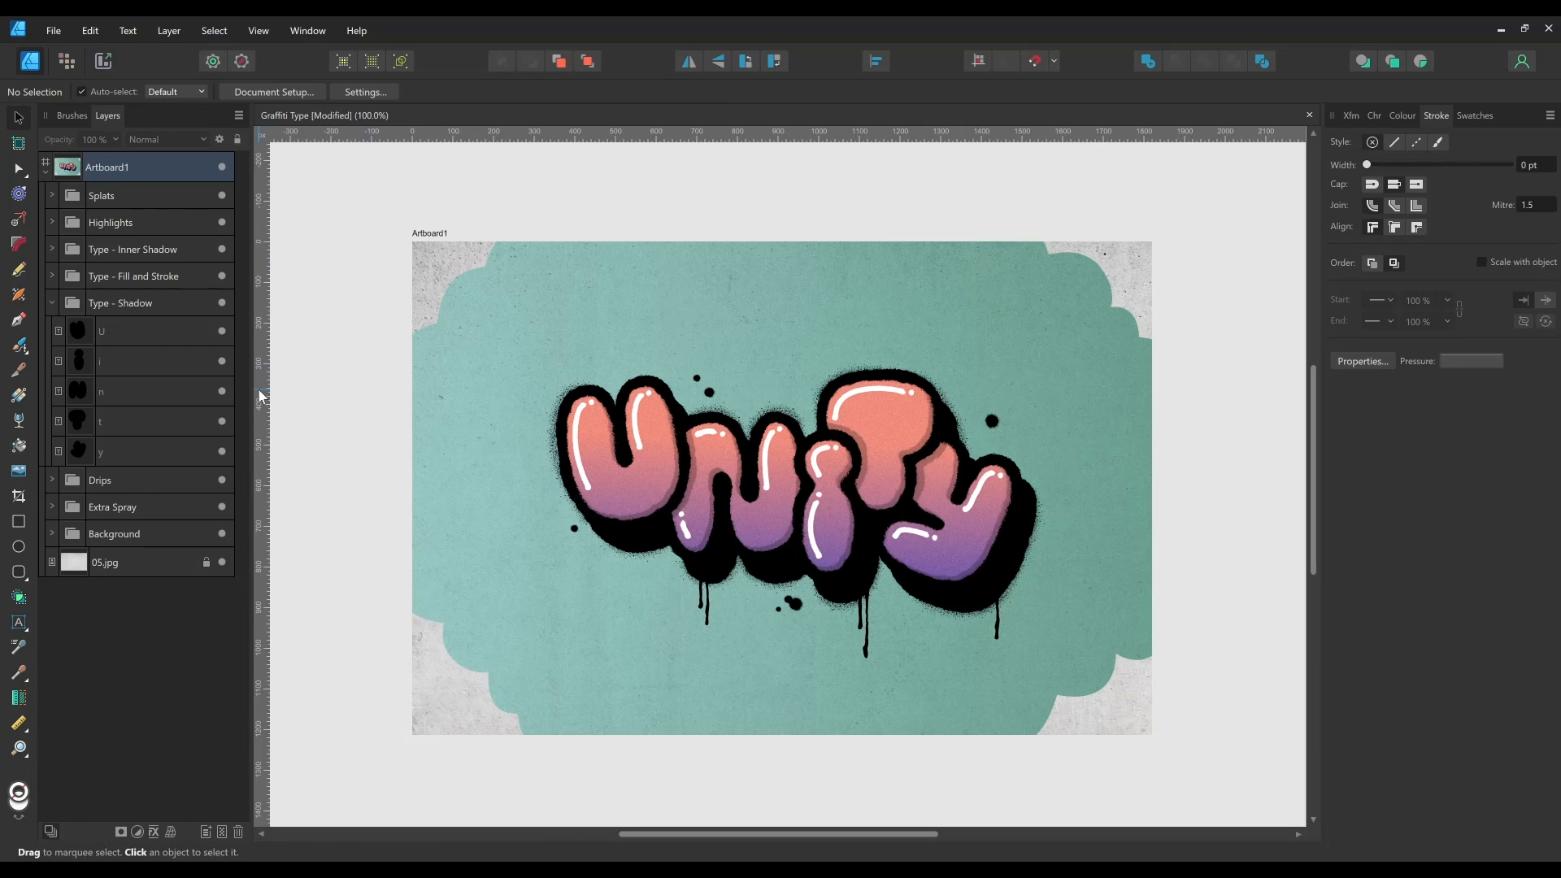
# Soften the edges of both curves in the Background group with a Gaussian Blur layer effect, and collapse the Type - Shadow group.
pyautogui.click(135, 536)
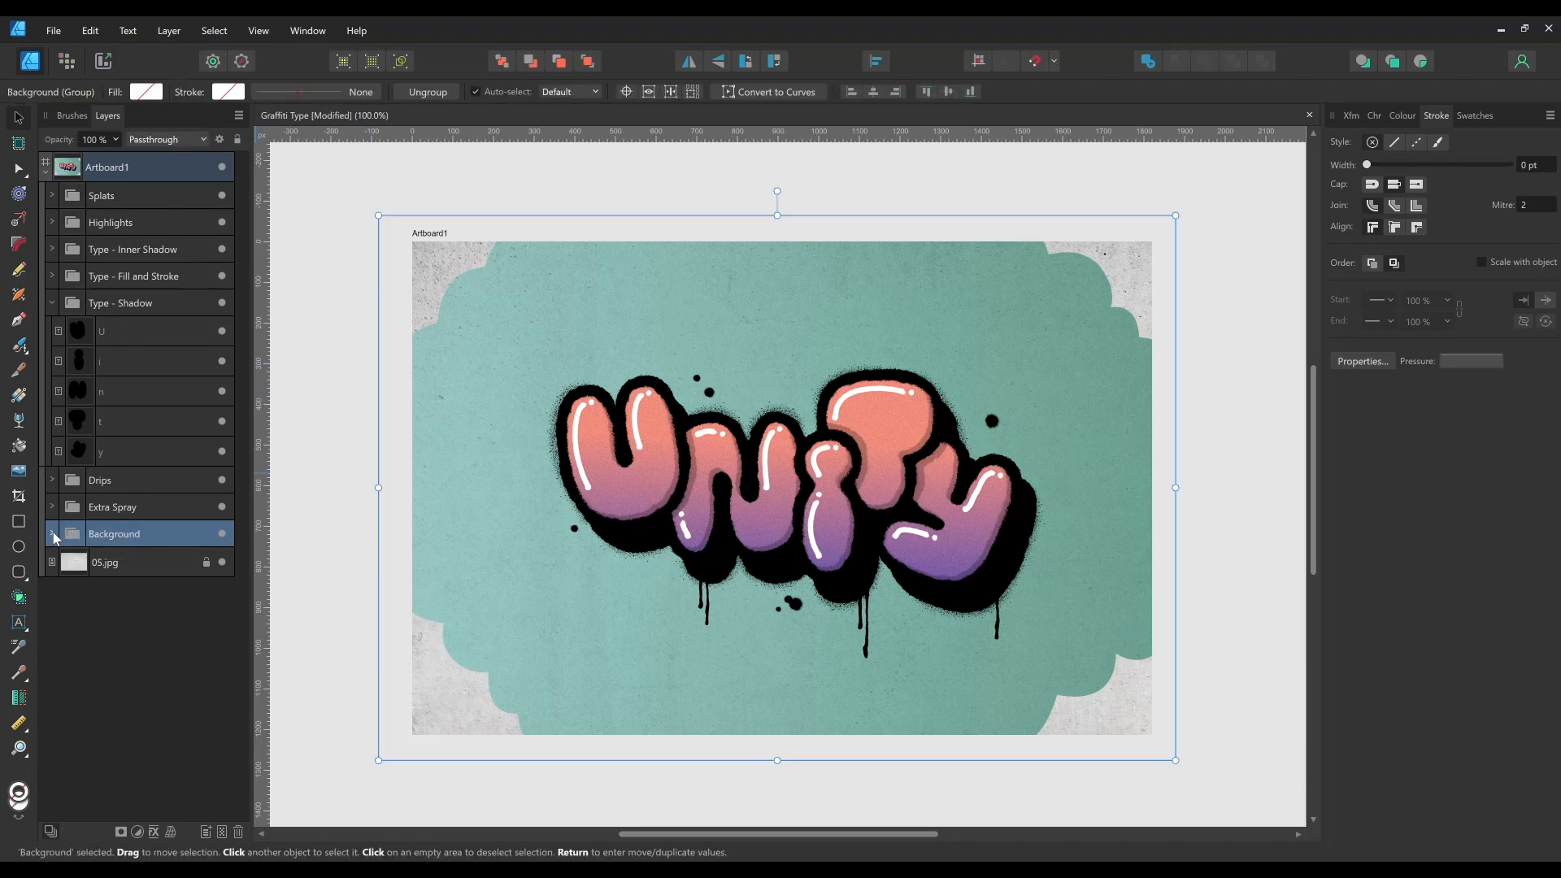
pyautogui.click(52, 534)
pyautogui.click(153, 559)
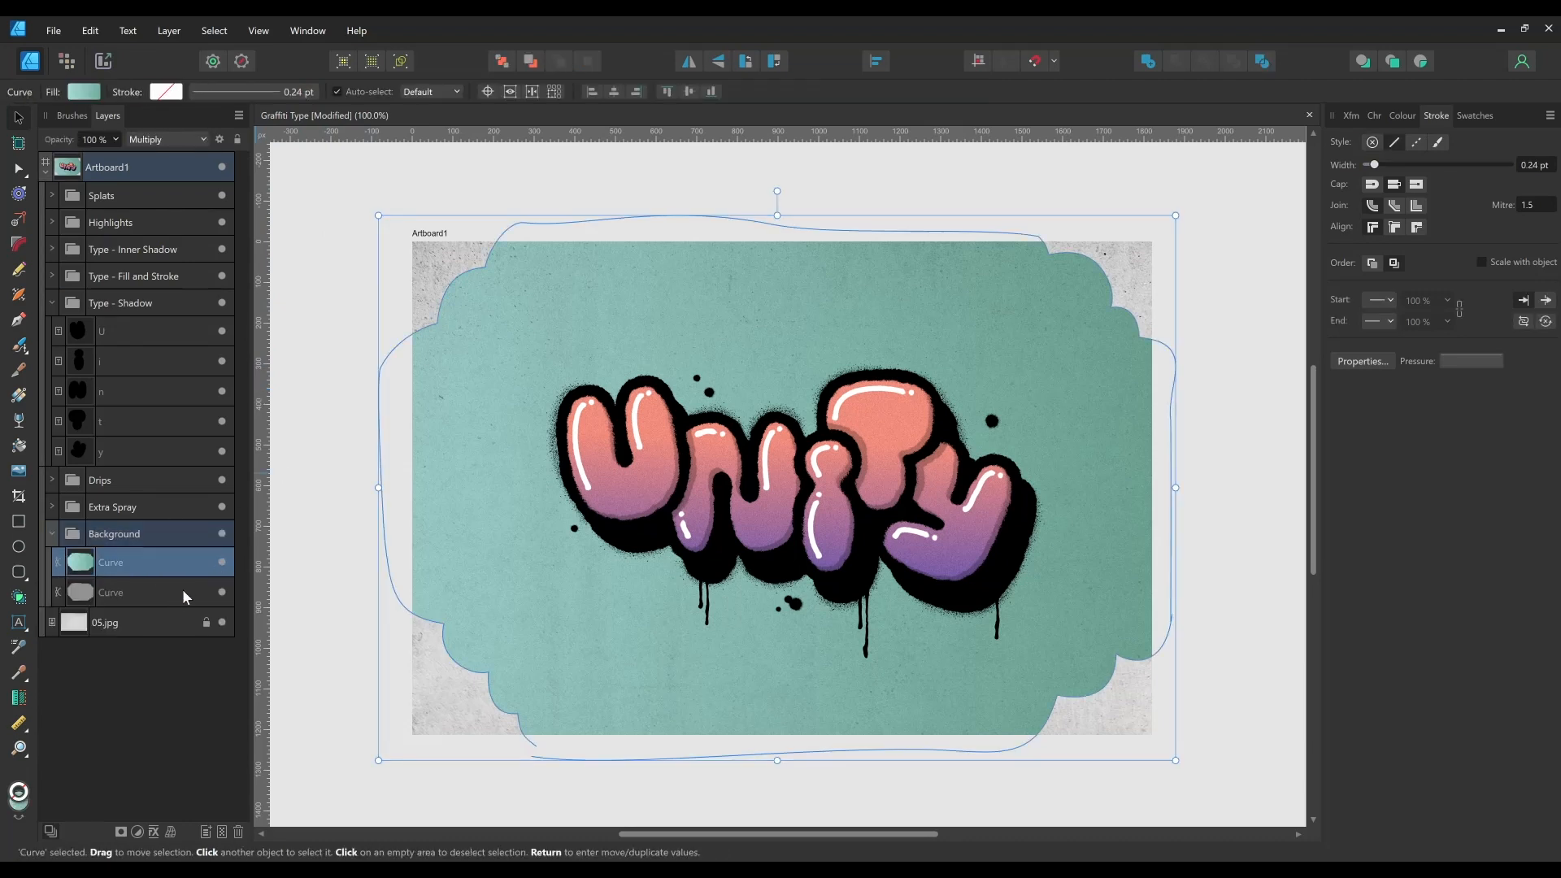
pyautogui.keyDown('shift'); pyautogui.click(183, 590); pyautogui.keyUp('shift')
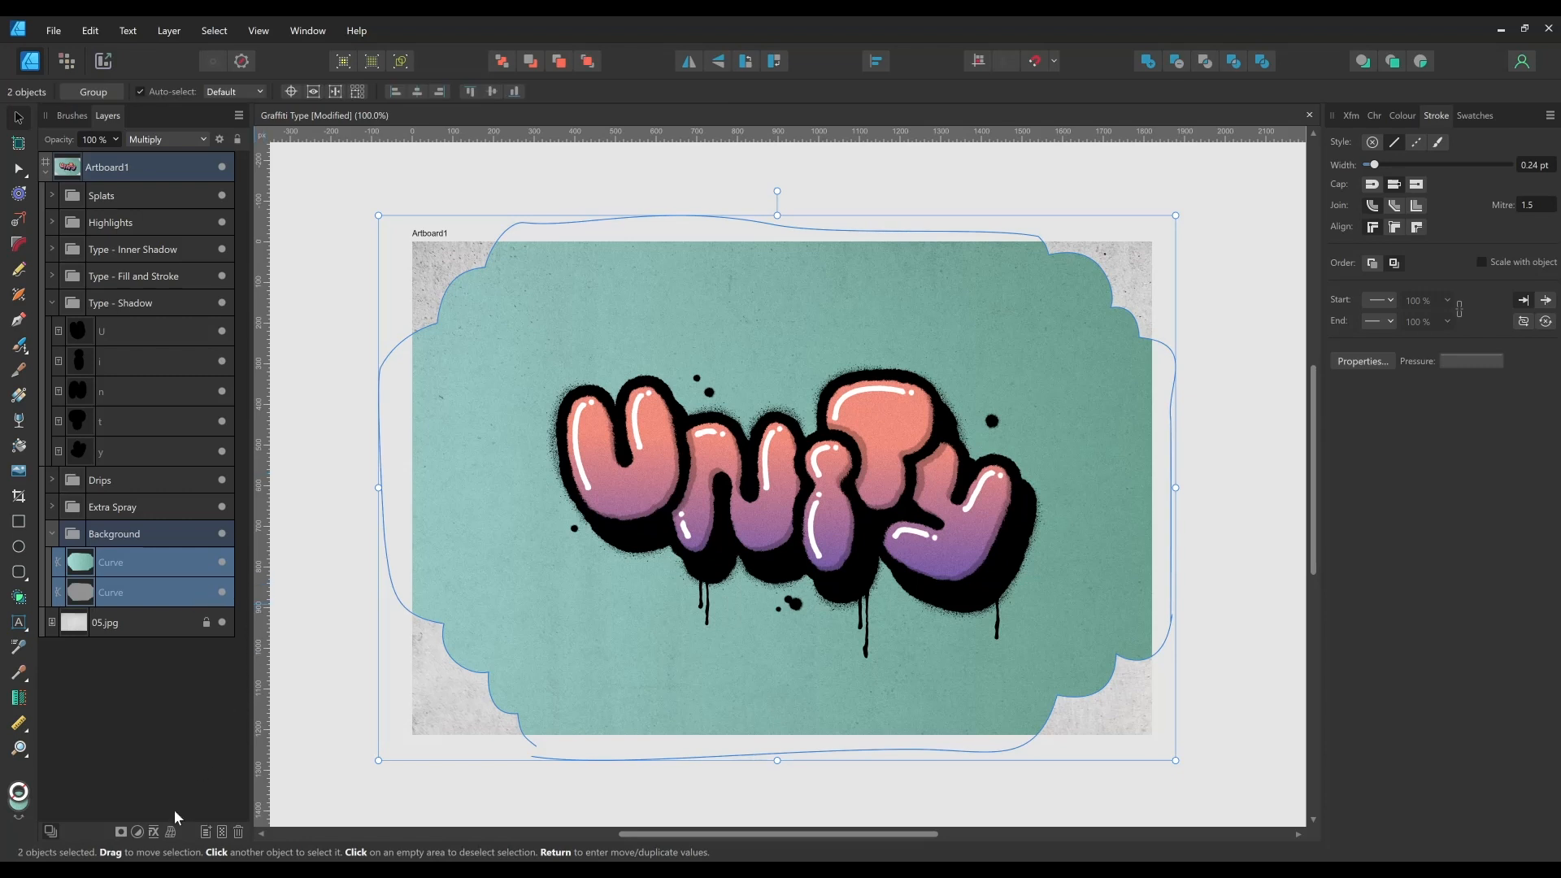
pyautogui.click(154, 832)
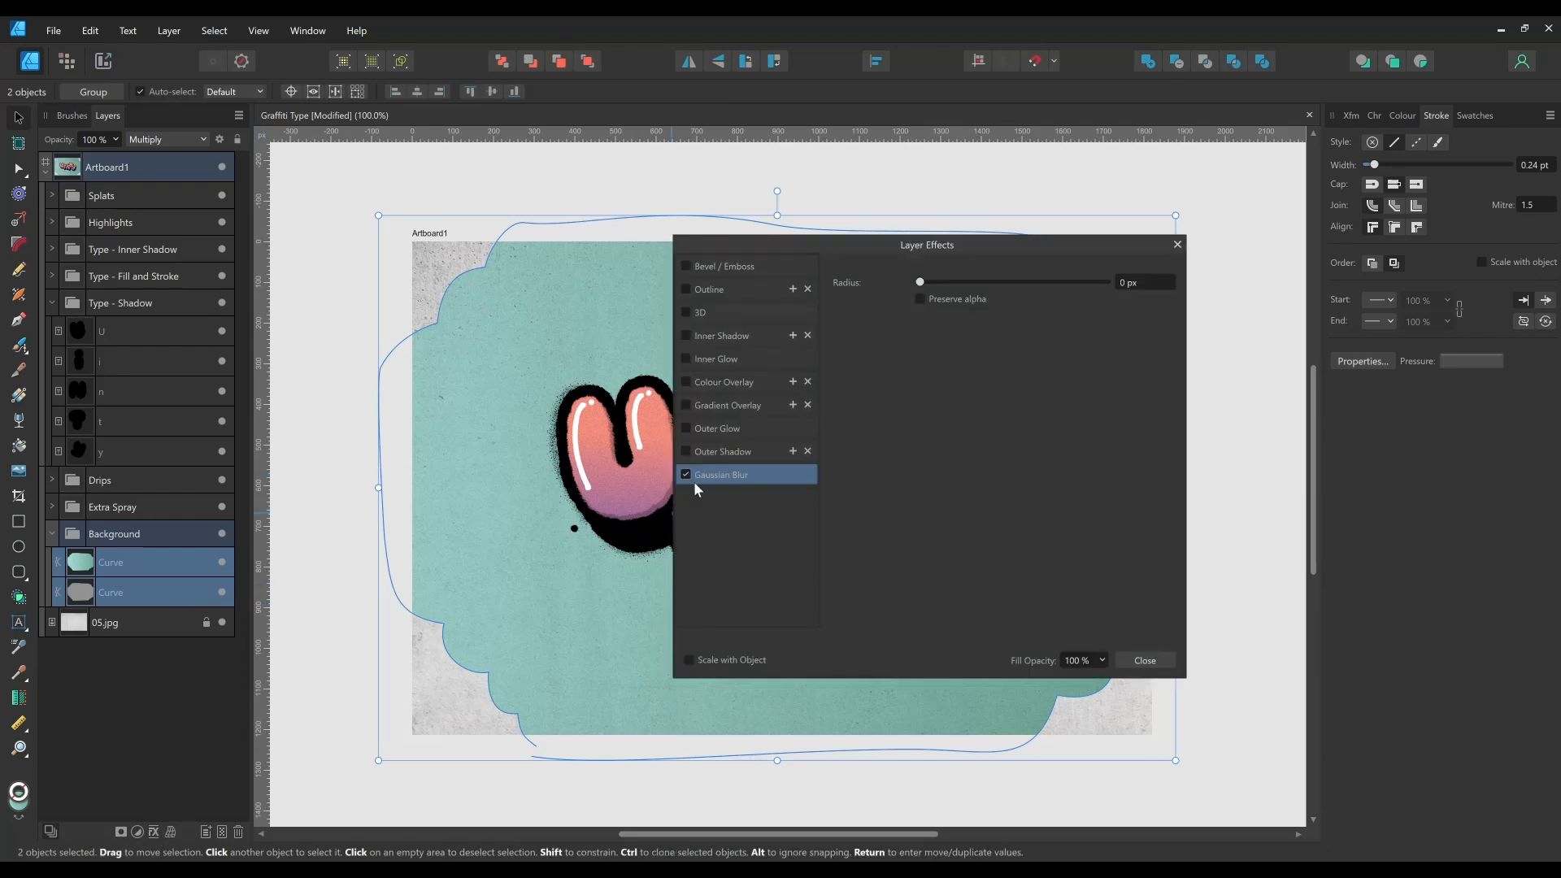
pyautogui.moveTo(922, 285); pyautogui.dragTo(976, 286)
pyautogui.click(1145, 660)
pyautogui.click(1234, 637)
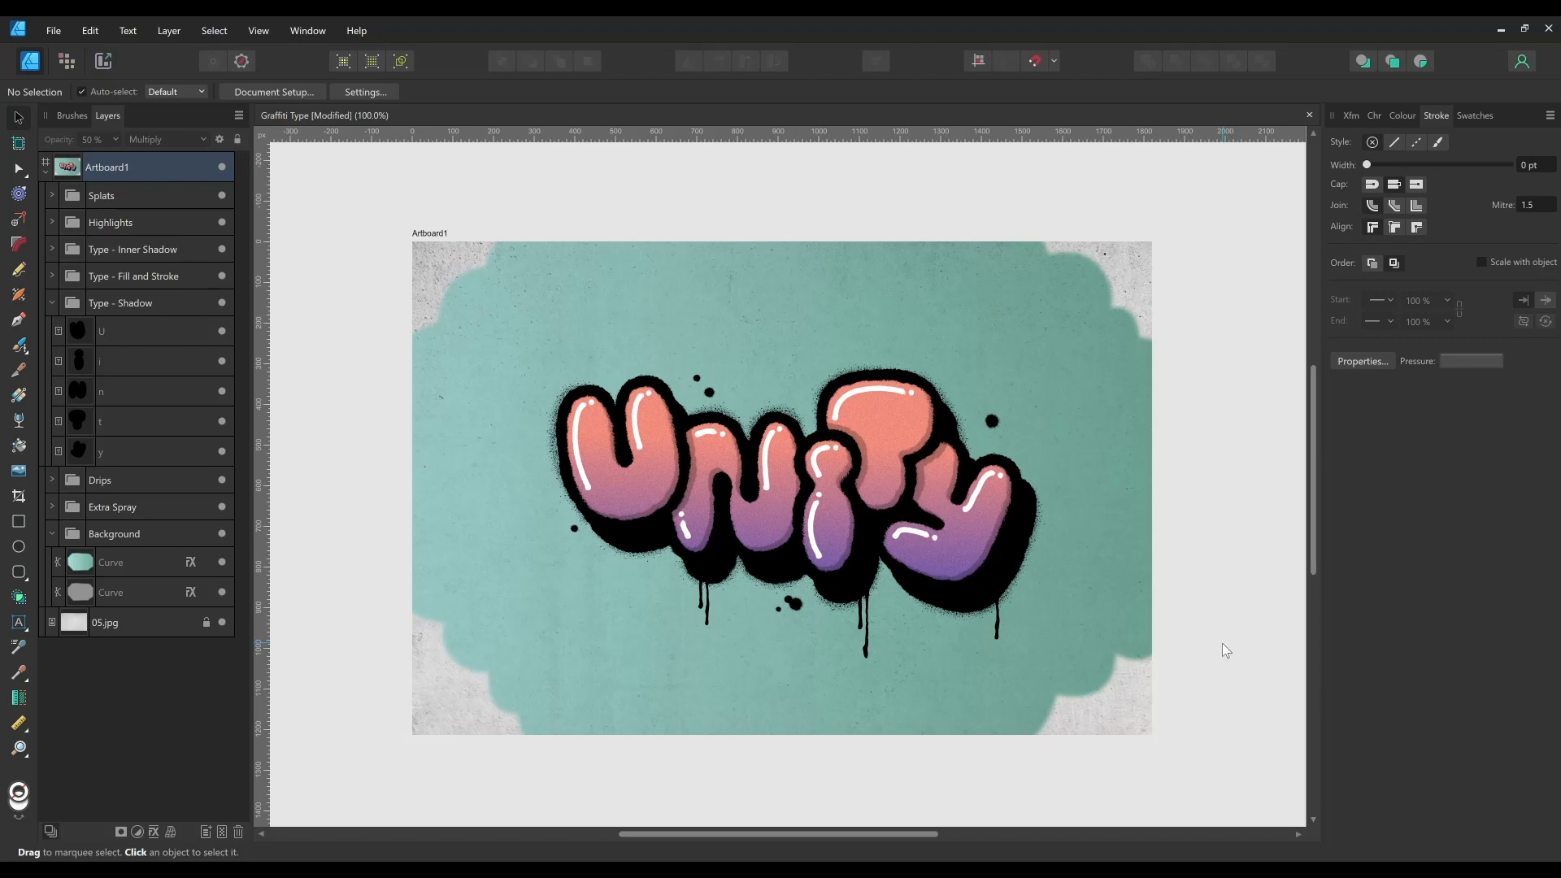
pyautogui.click(53, 303)
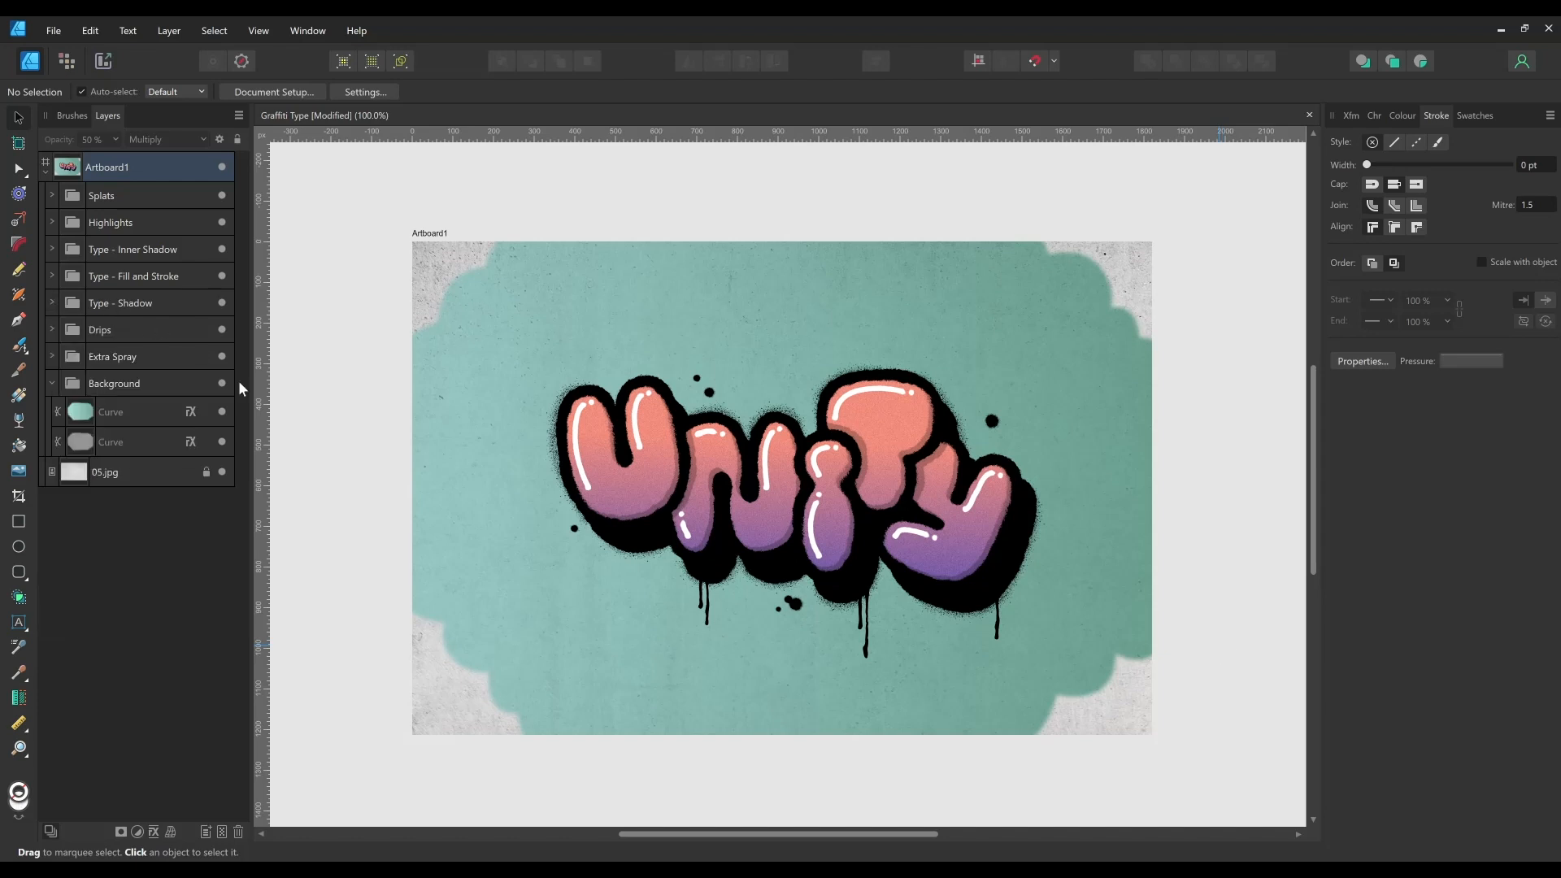
# Shorten the long highlight stroke along the top of the T at its right end, undoing the stray bend.
pyautogui.hotkey('ctrl', '=')
pyautogui.hotkey('ctrl', '=')
pyautogui.press('space')
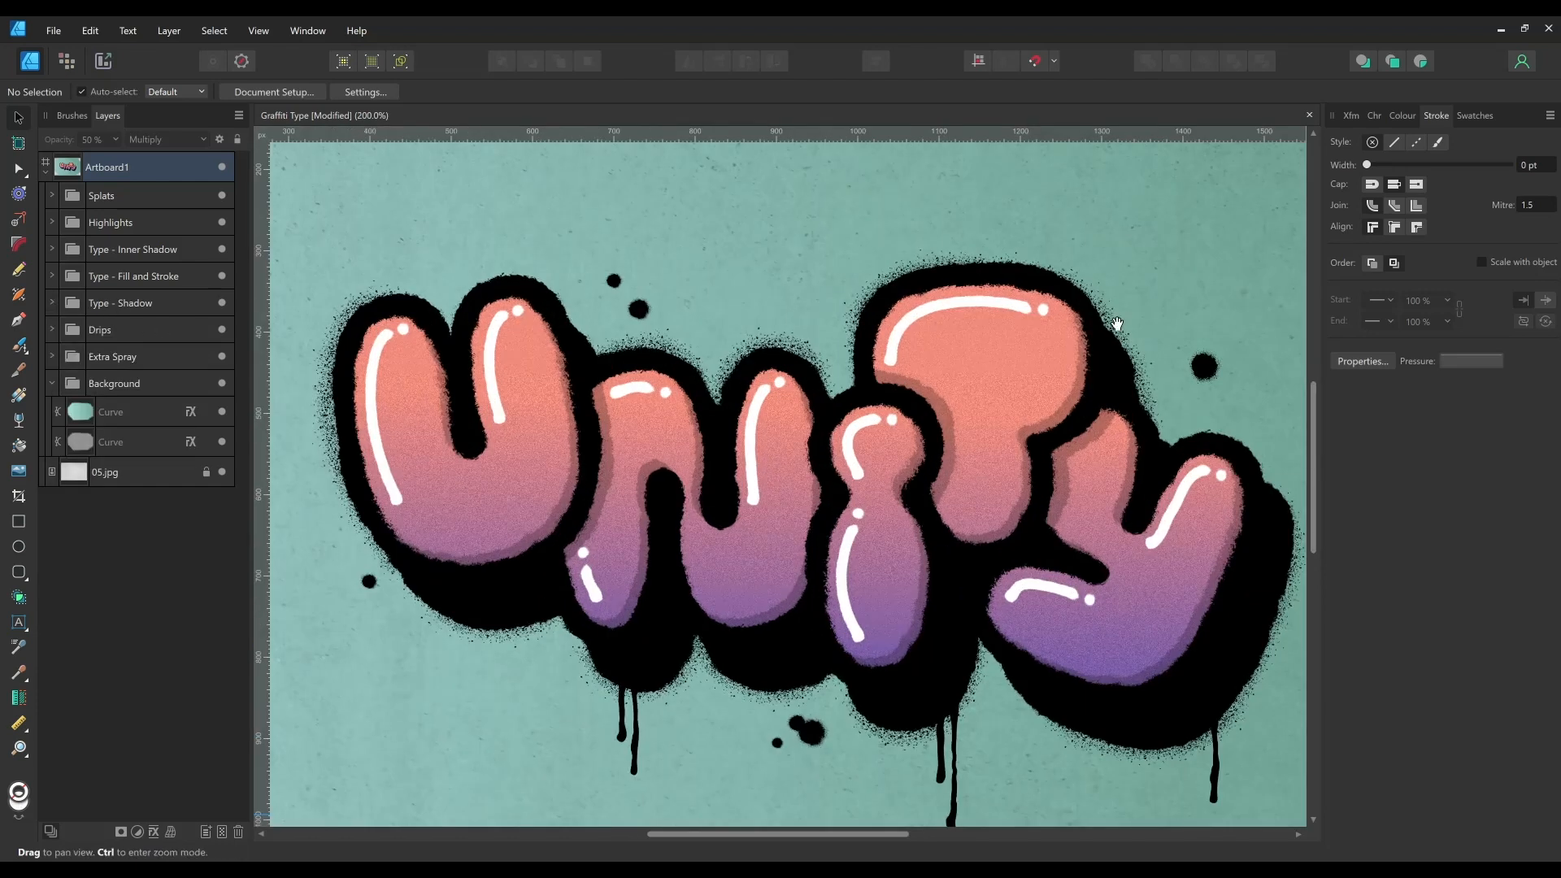
pyautogui.moveTo(1111, 324); pyautogui.dragTo(984, 405)
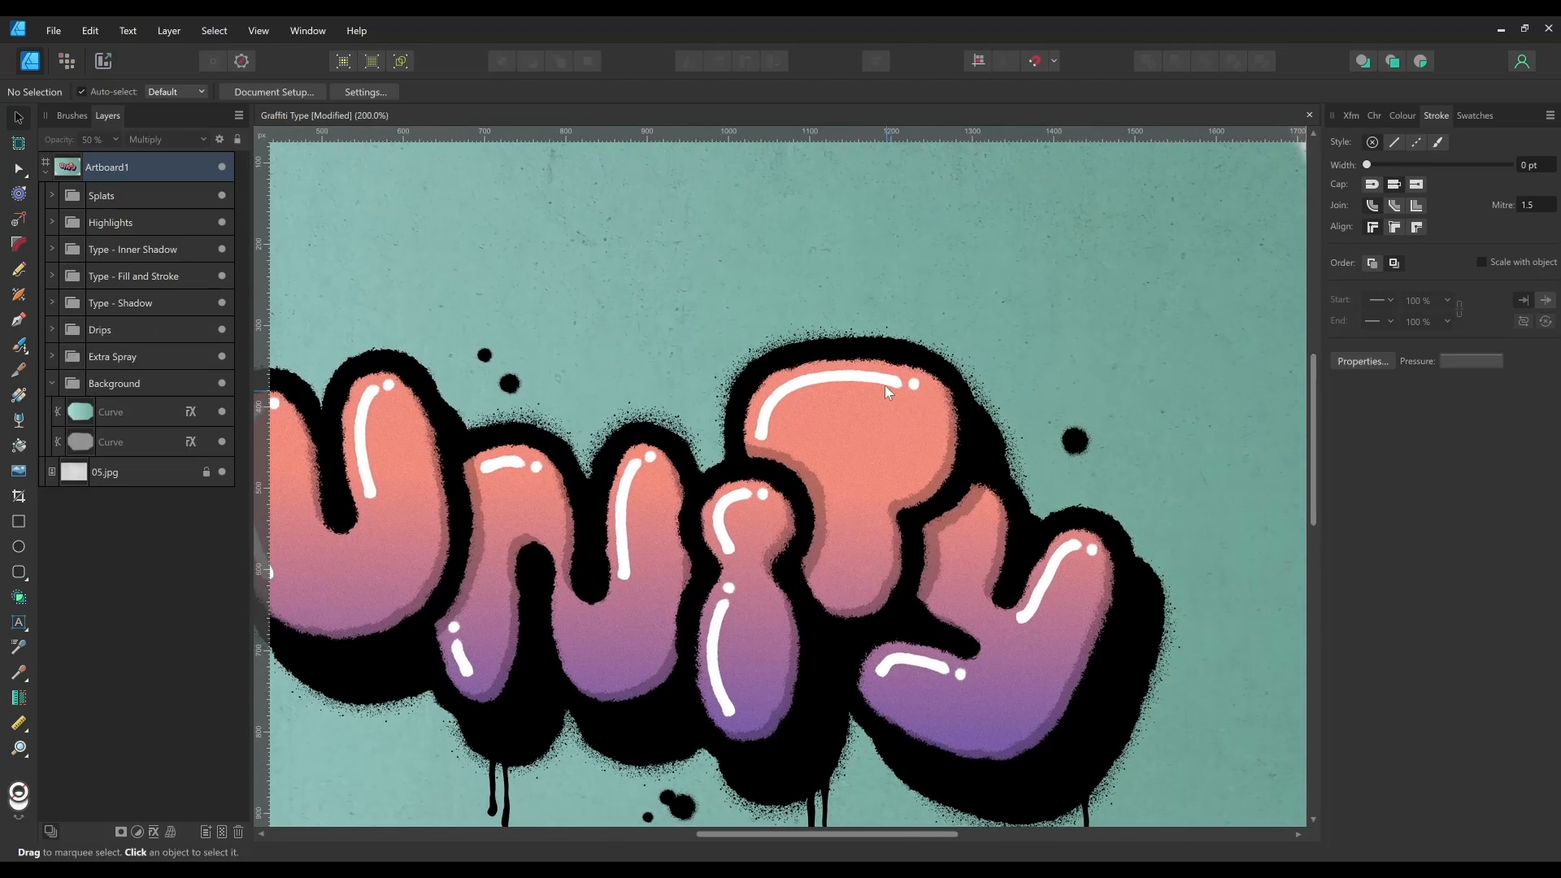
pyautogui.click(875, 378)
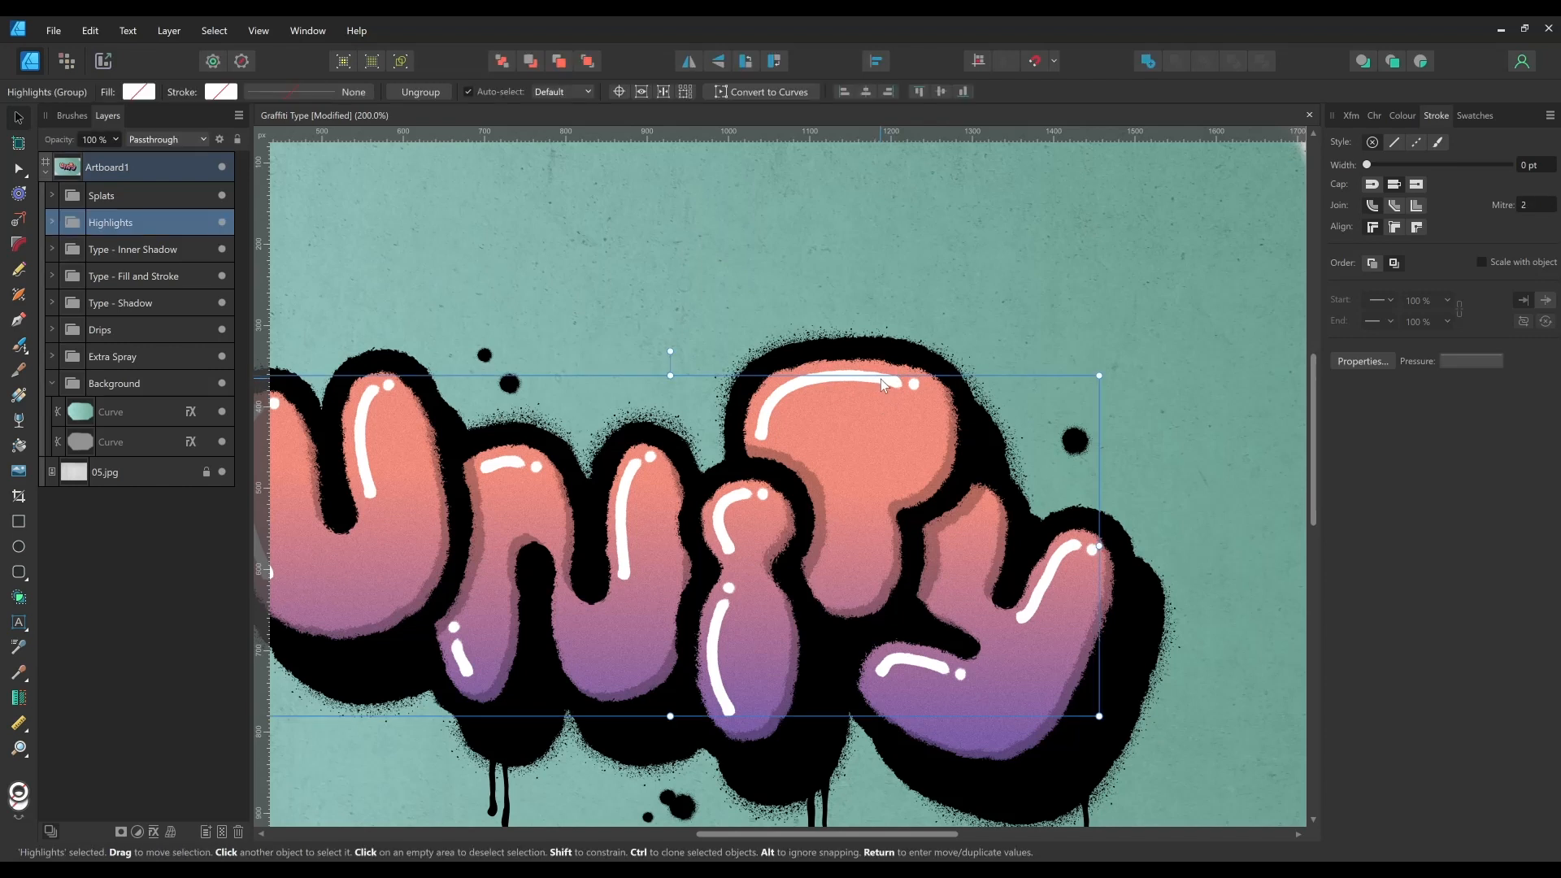
pyautogui.doubleClick(879, 380)
pyautogui.press('a')
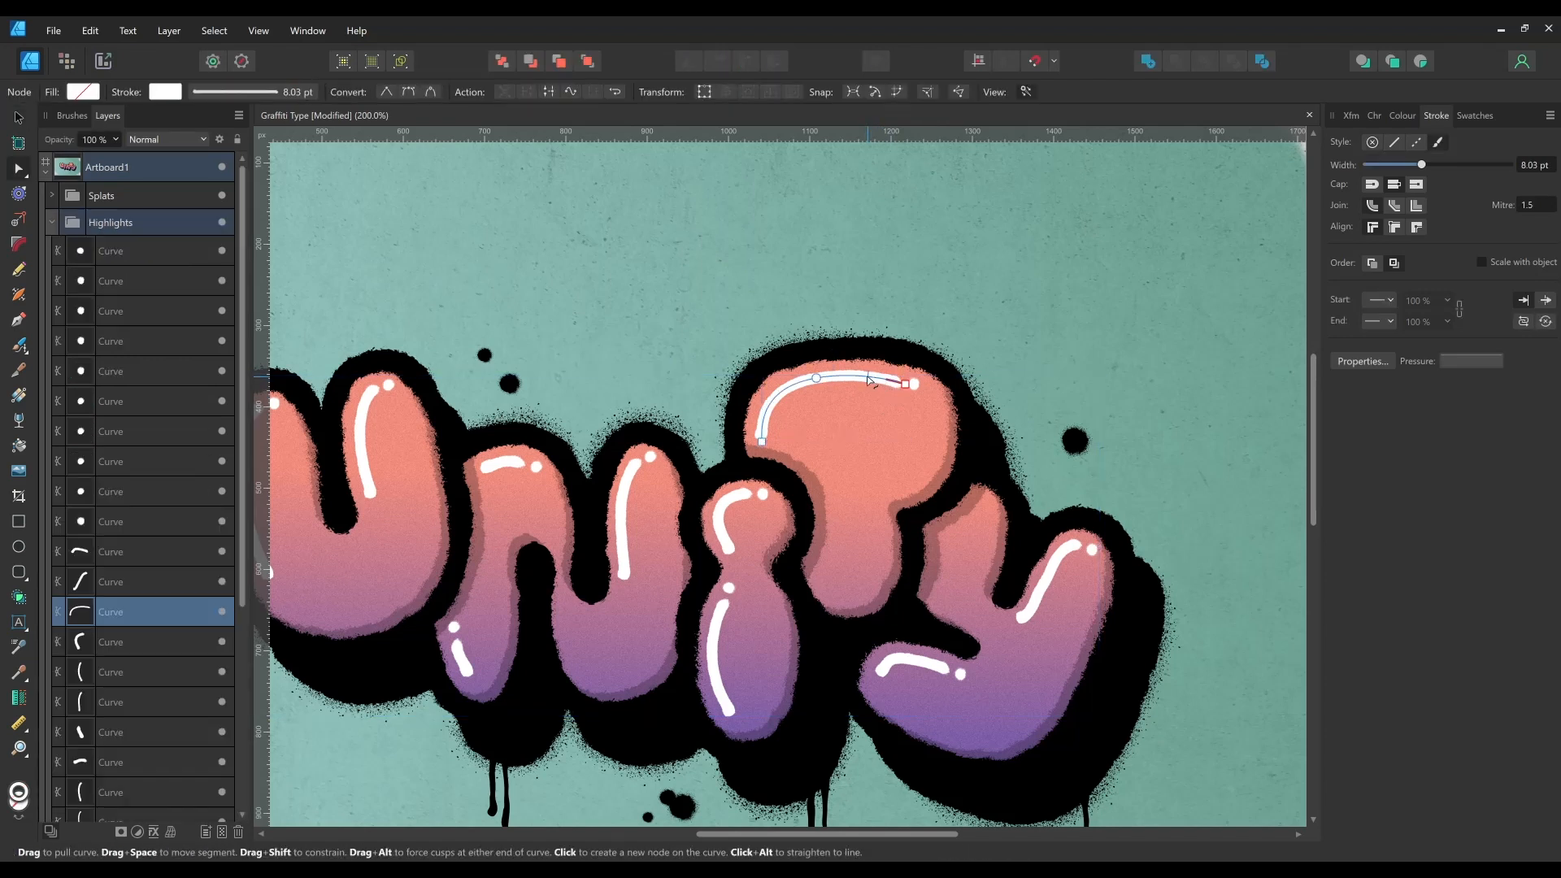
pyautogui.moveTo(905, 384); pyautogui.dragTo(896, 360)
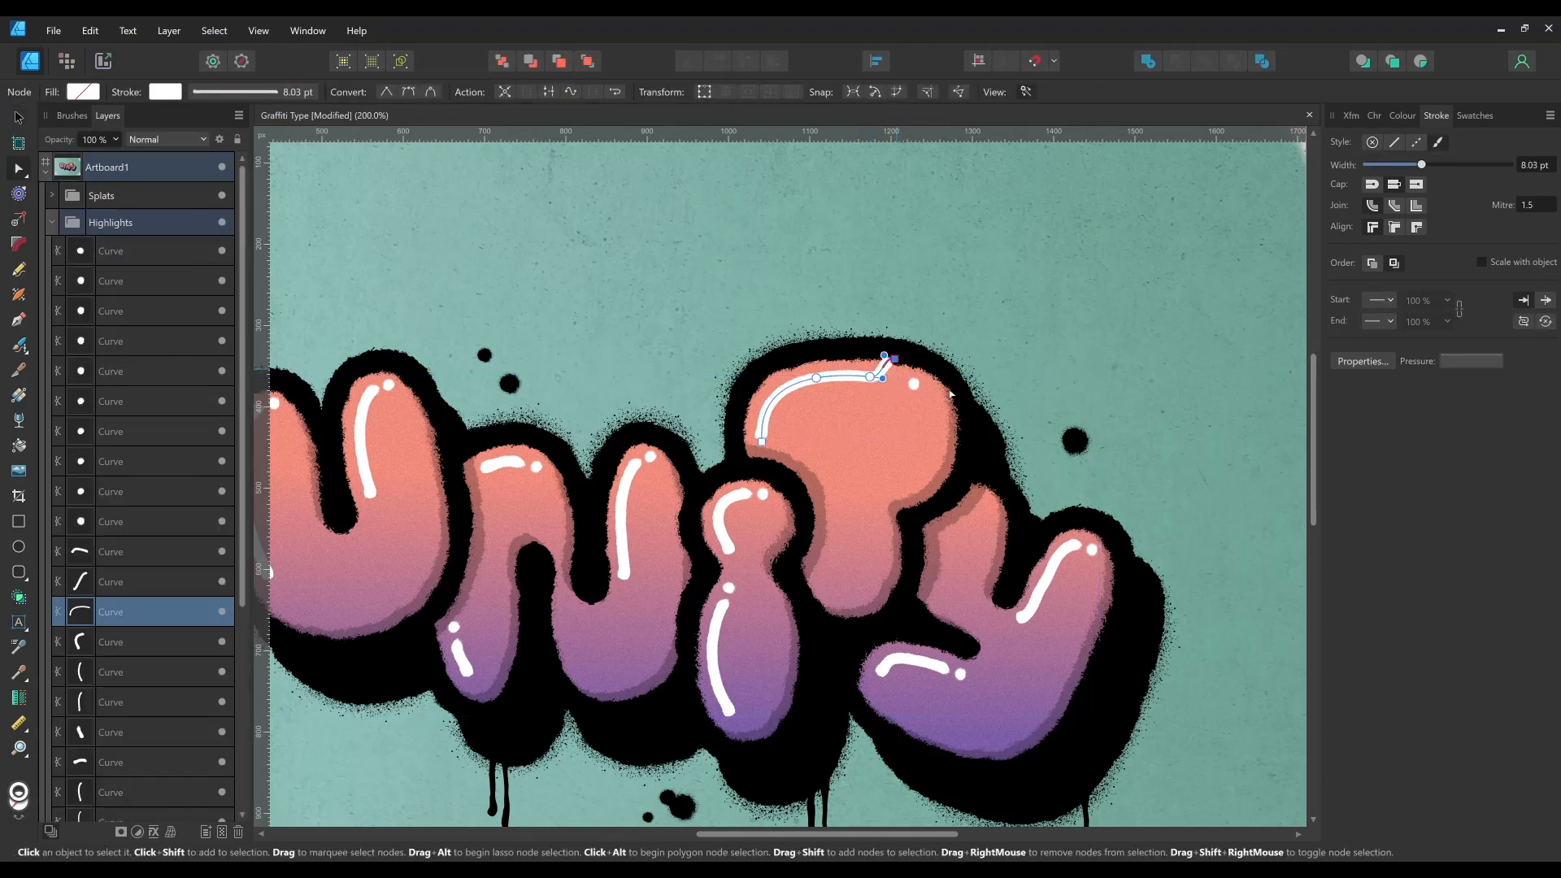
pyautogui.hotkey('ctrl', 'z')
# Move the T's small highlight dot close to the end of its long highlight stroke.
pyautogui.click(919, 387)
pyautogui.click(918, 386)
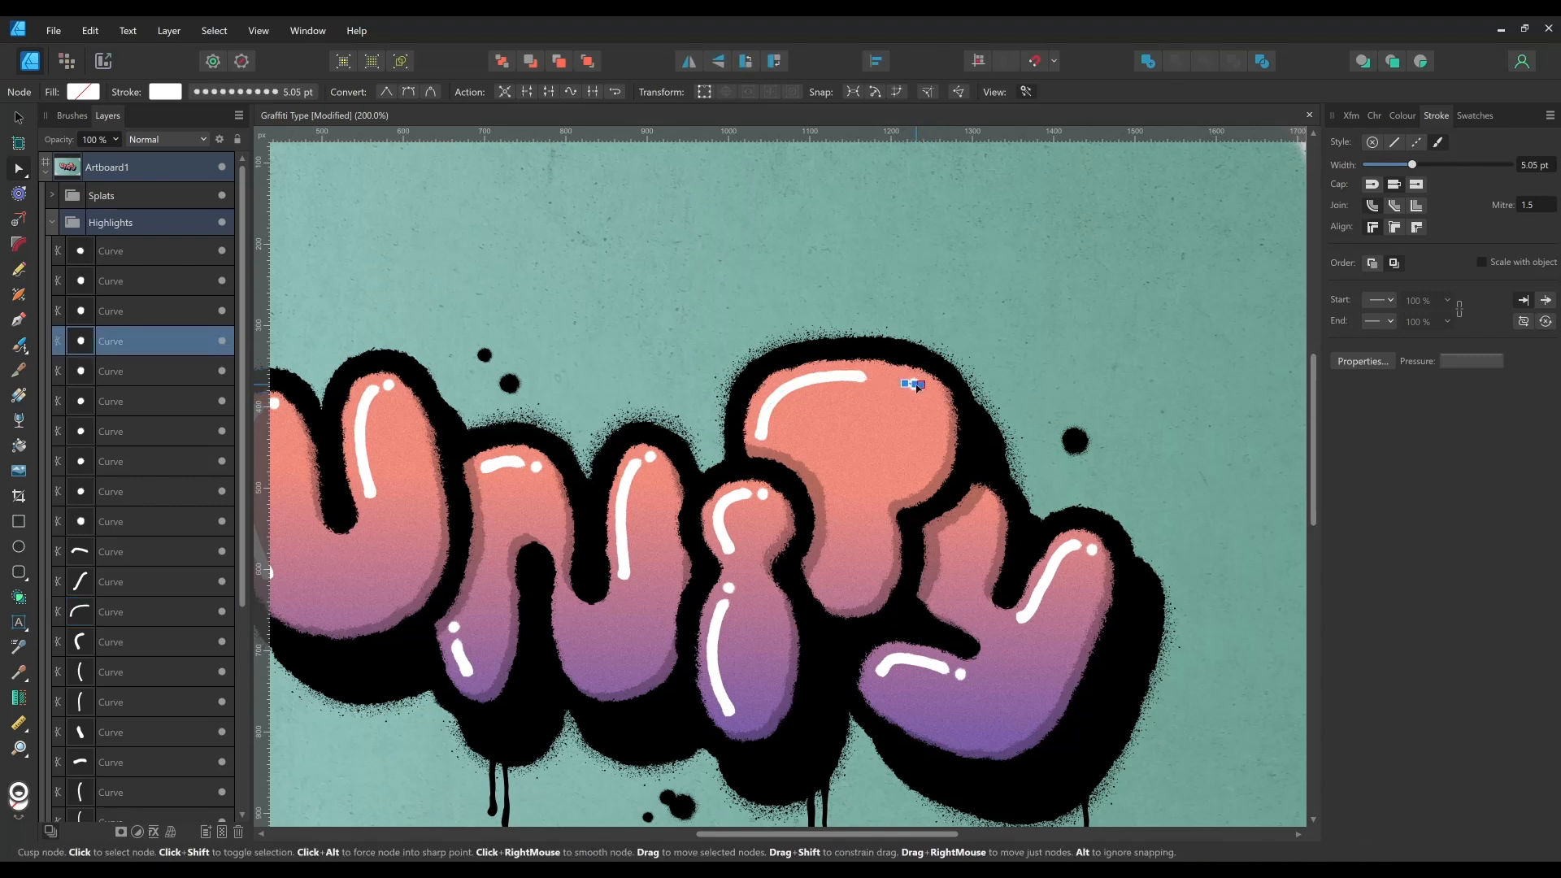
pyautogui.moveTo(916, 385); pyautogui.dragTo(881, 378)
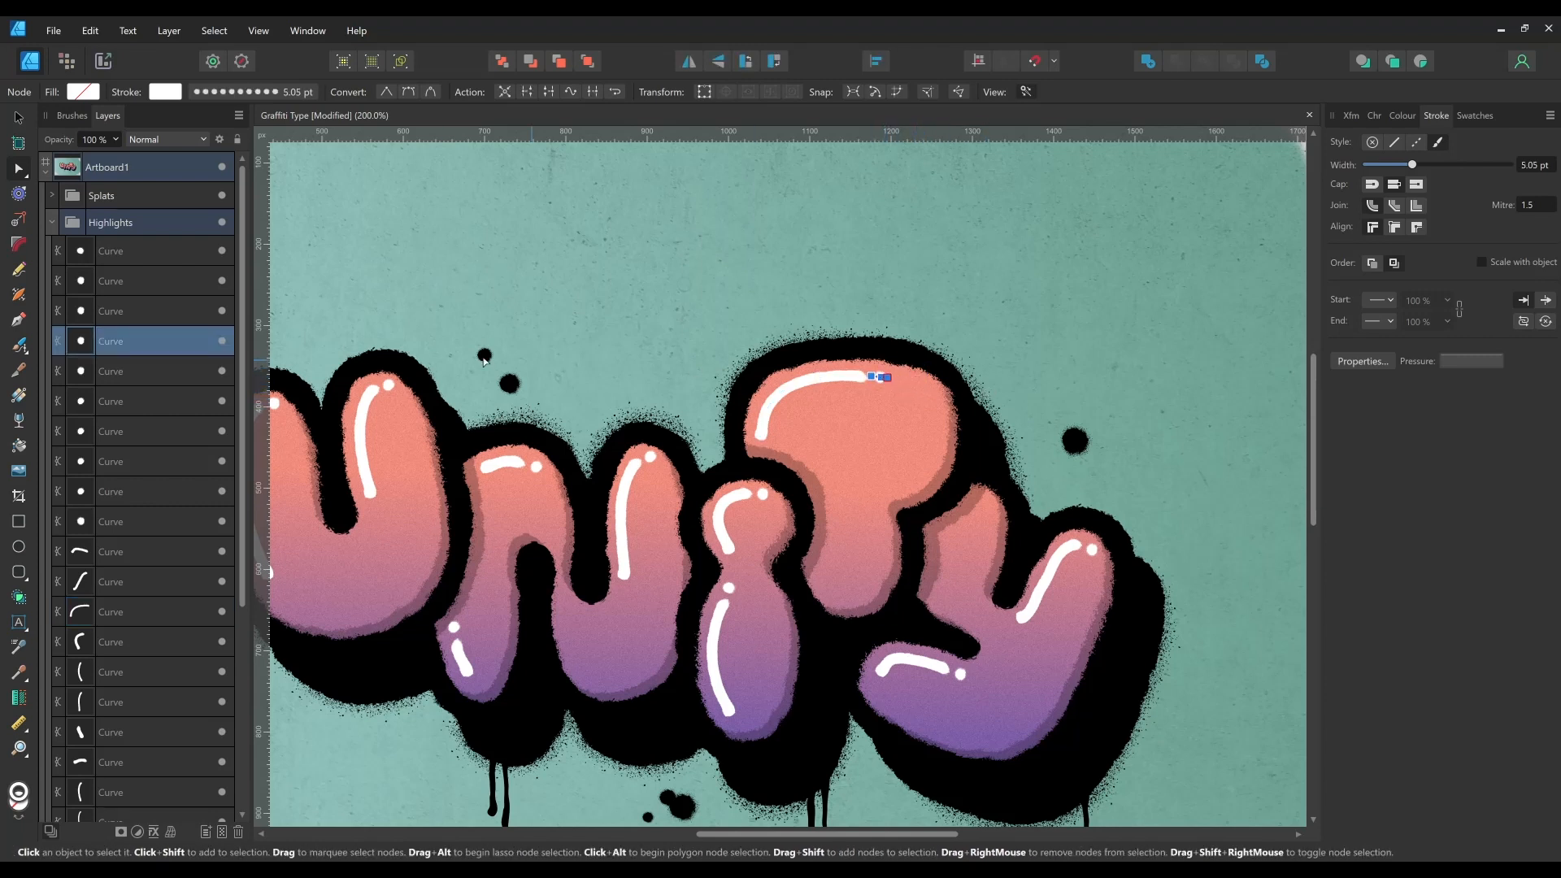
# Paint a short white diagonal stroke with the Spray Paint - Dynamic 4 brush across the T's upper-right edge, above the Highlights group.
pyautogui.click(165, 227)
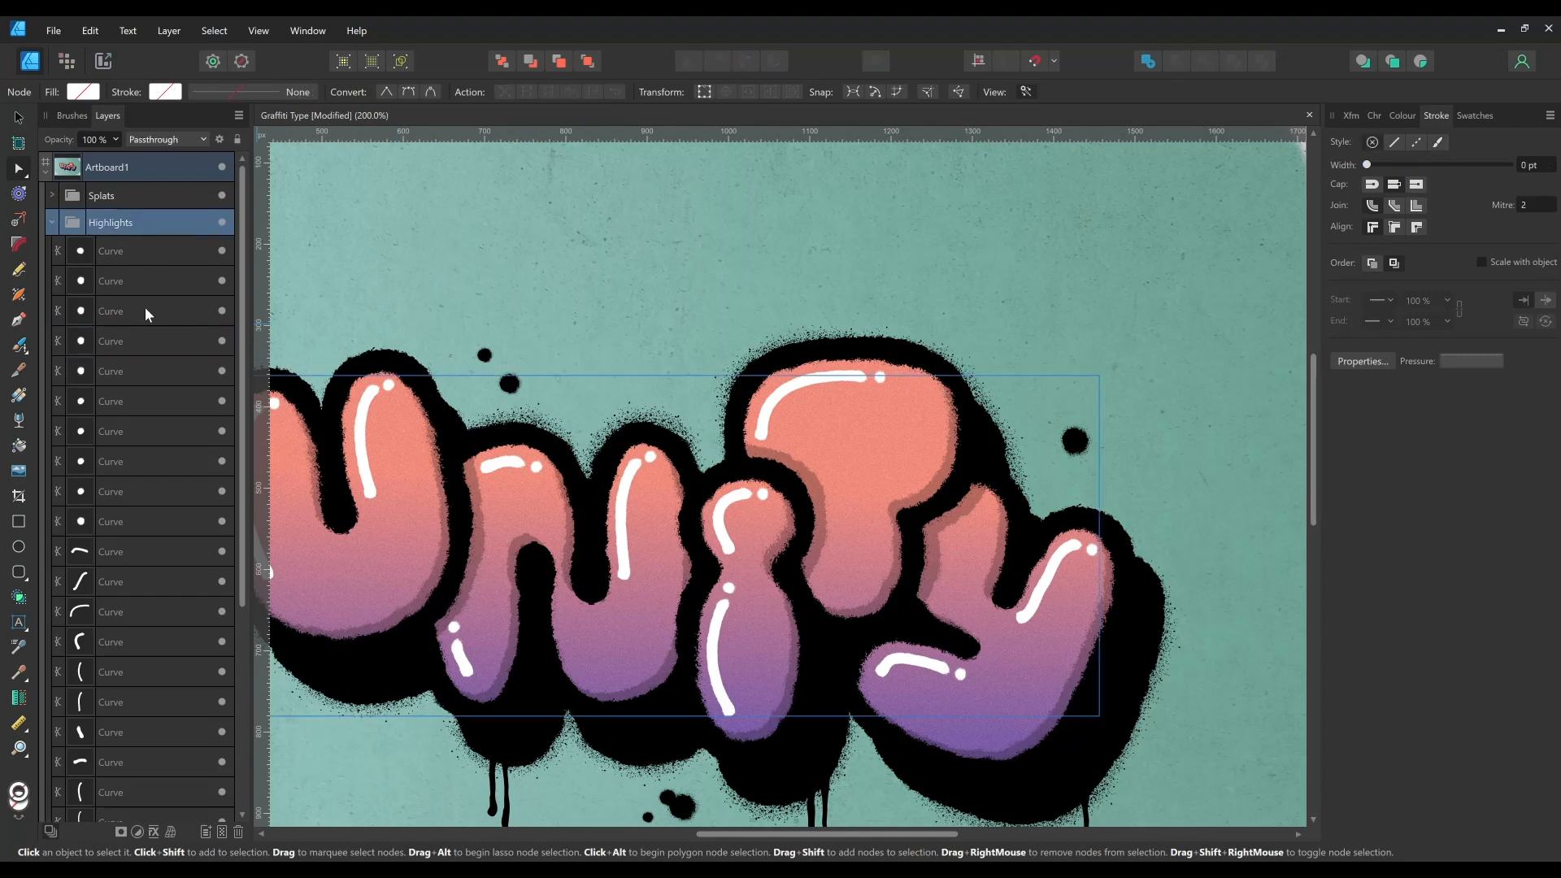
pyautogui.click(20, 345)
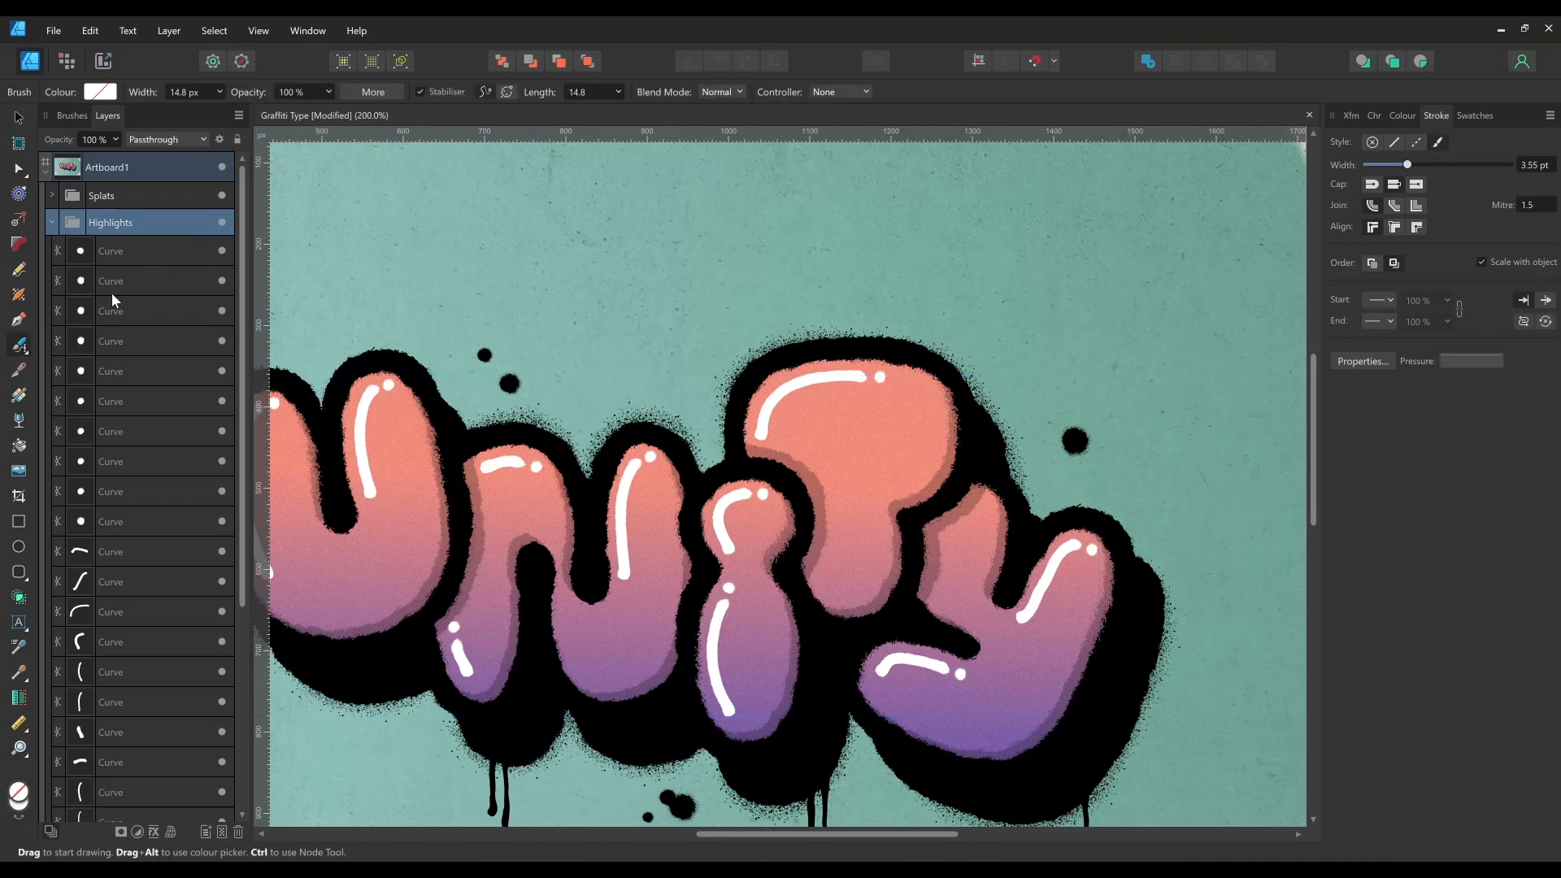
pyautogui.click(73, 116)
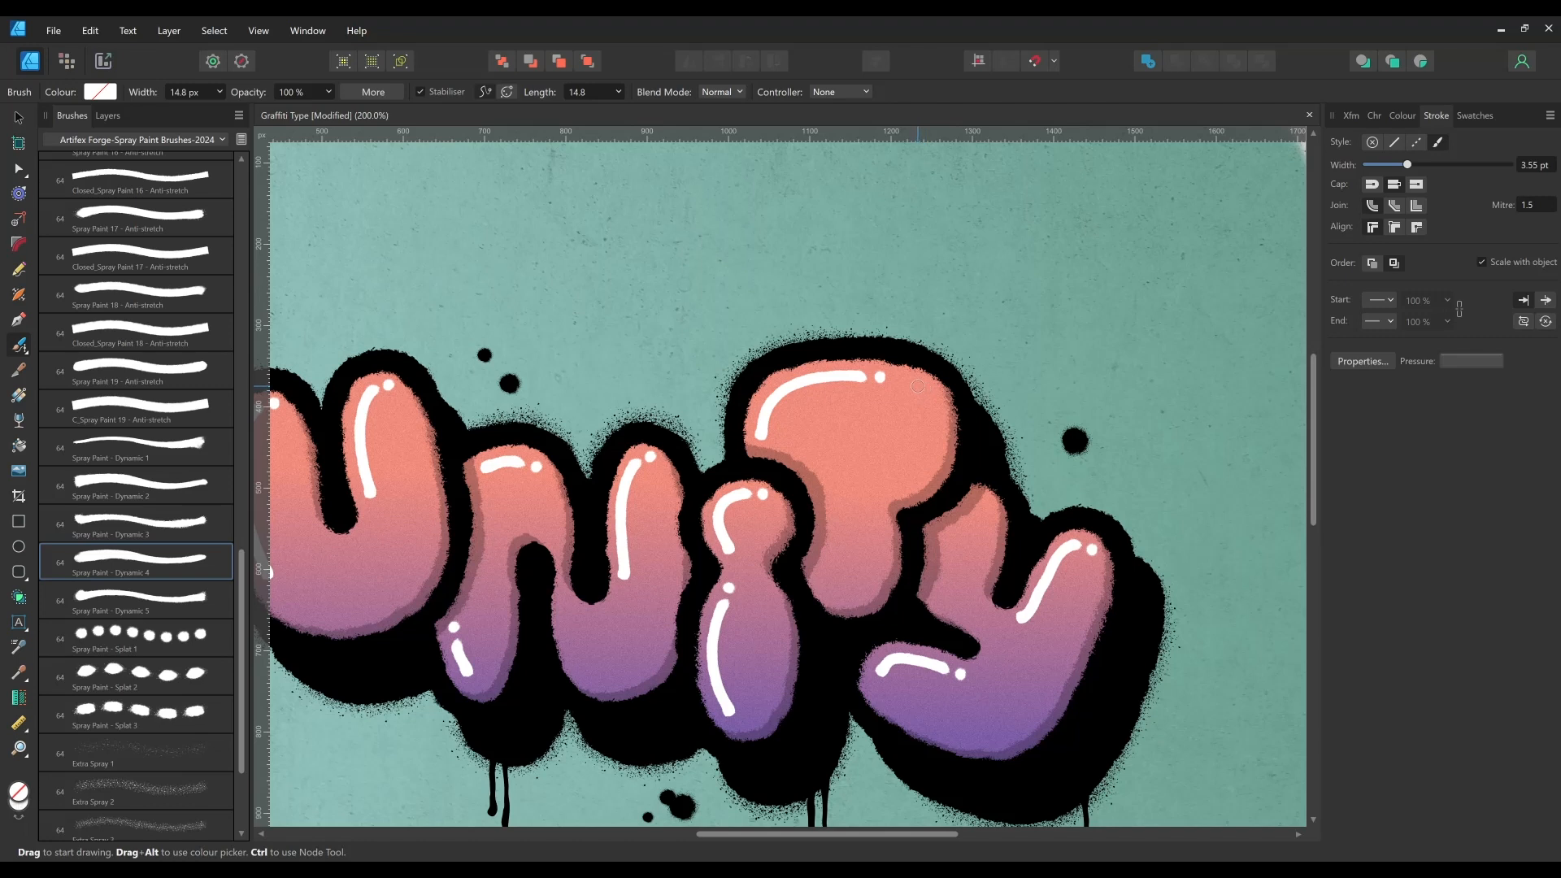
pyautogui.click(1404, 116)
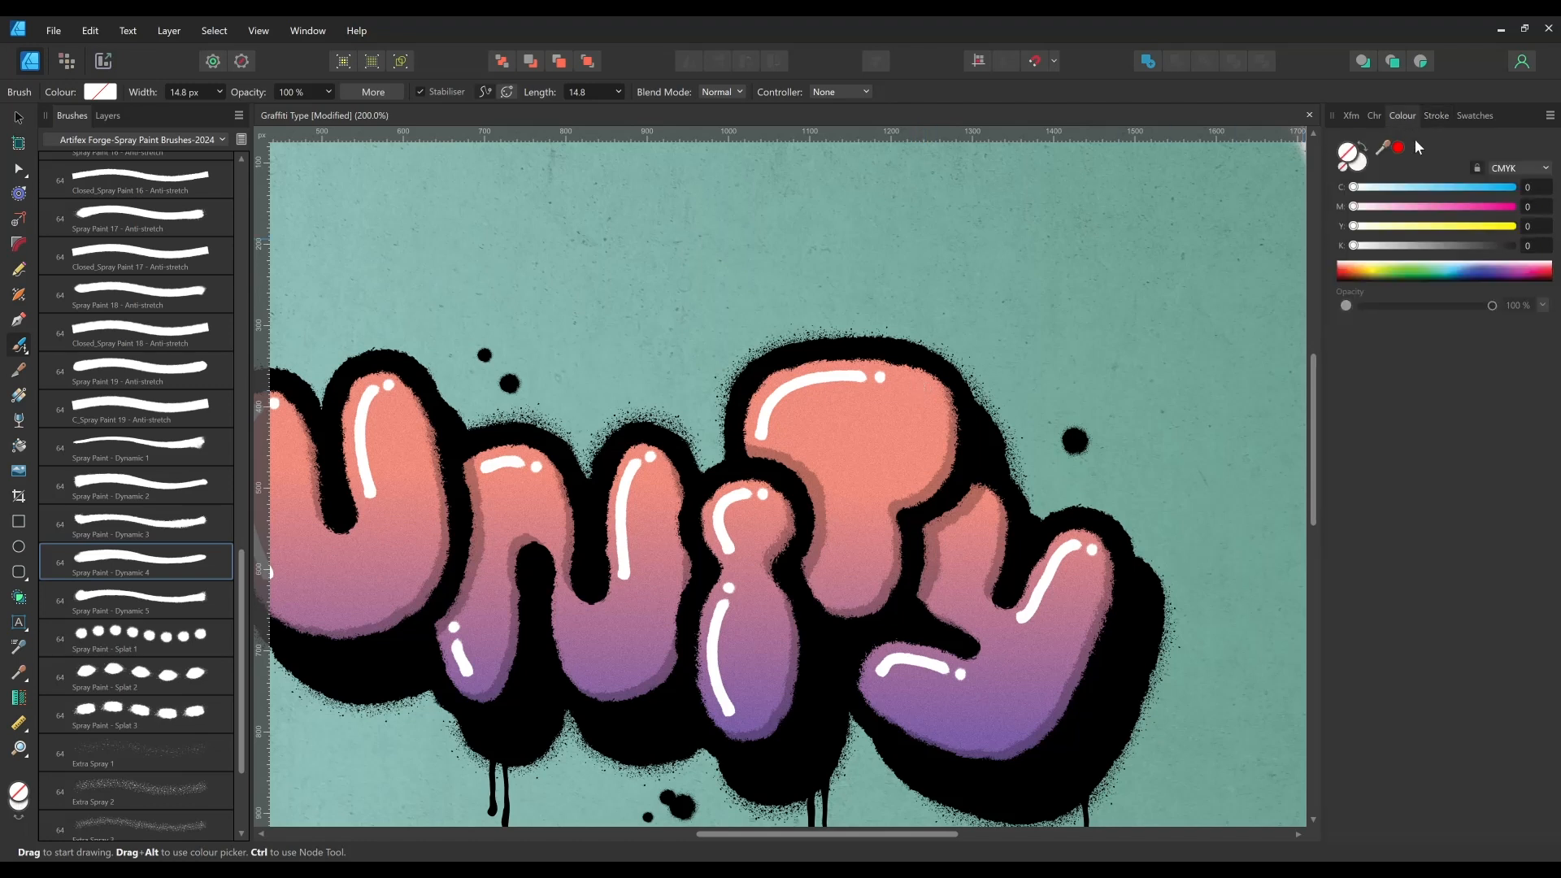
pyautogui.click(1358, 165)
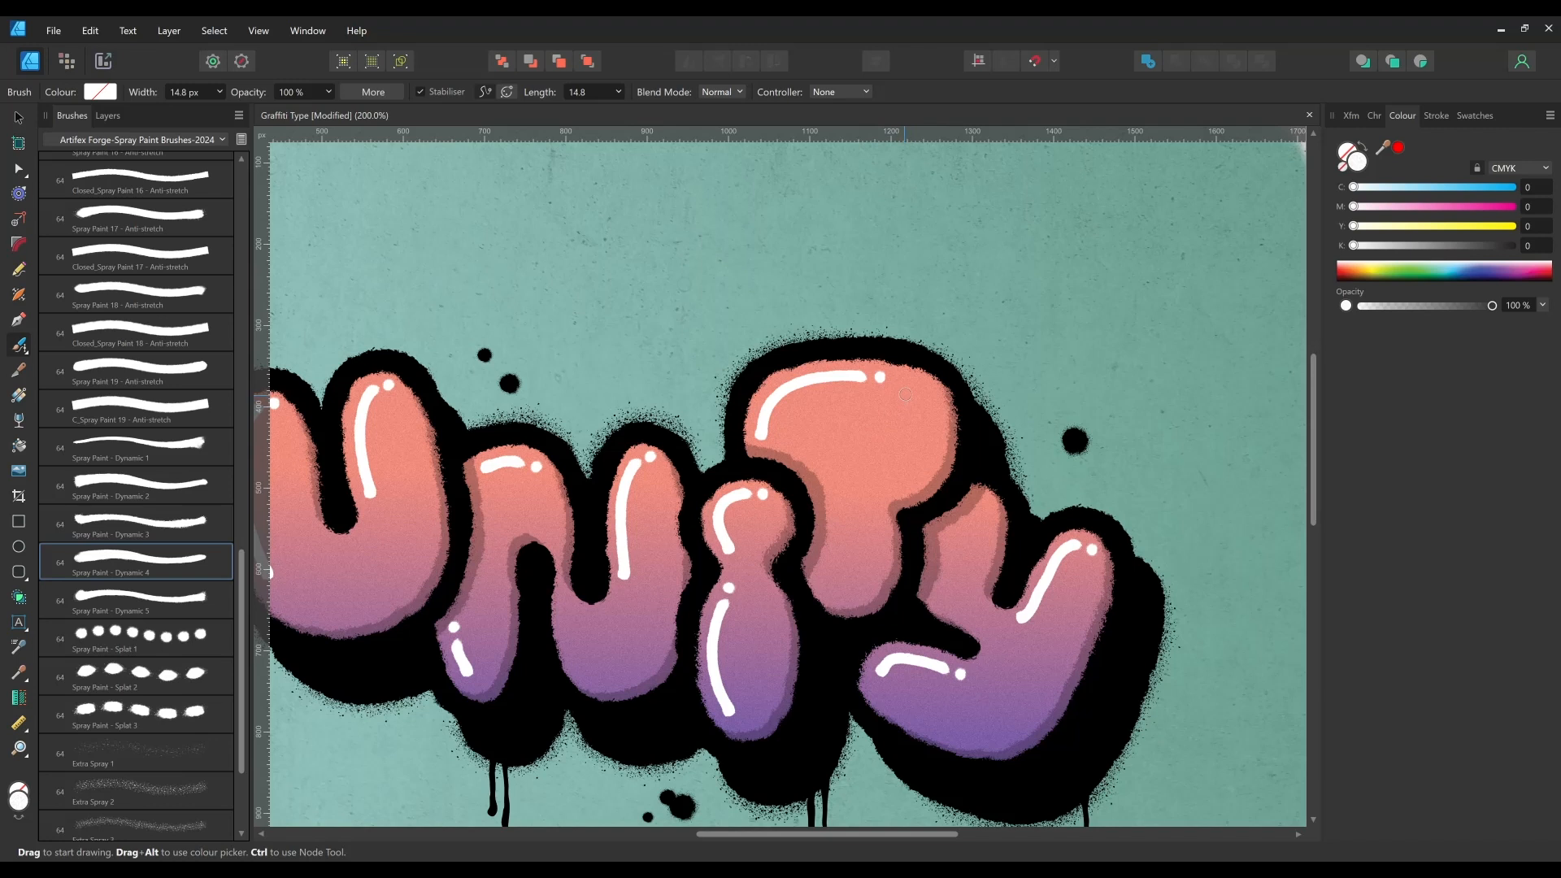
pyautogui.moveTo(900, 358); pyautogui.dragTo(960, 399)
# Paint two more short white strokes across the first with a reduced Spray Paint 18 - Anti-stretch brush to form a star.
pyautogui.scroll(4, 234, 466)
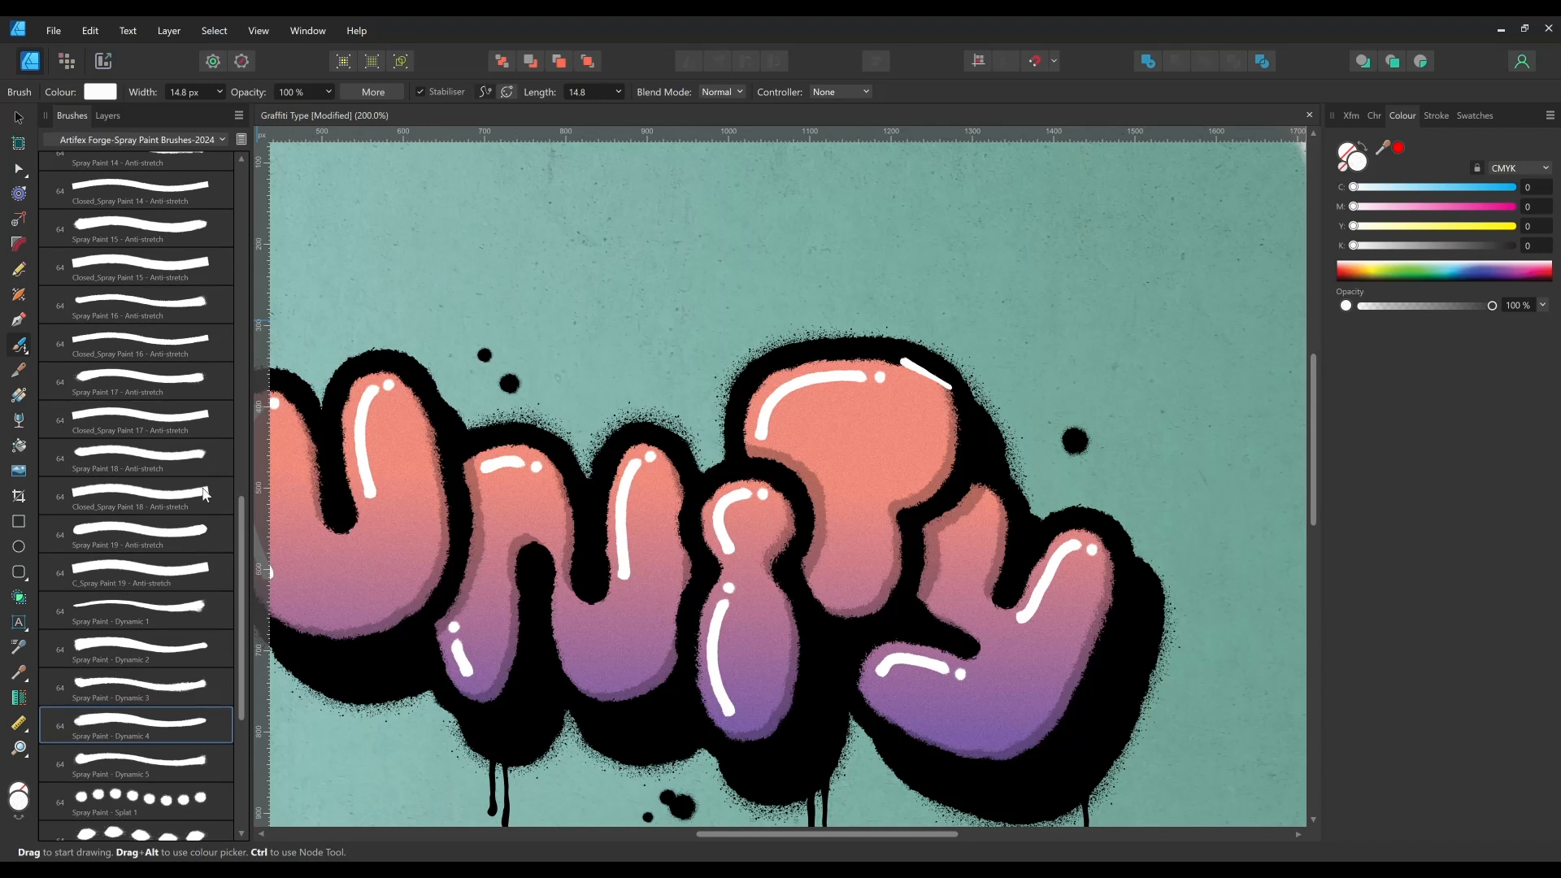
pyautogui.click(198, 460)
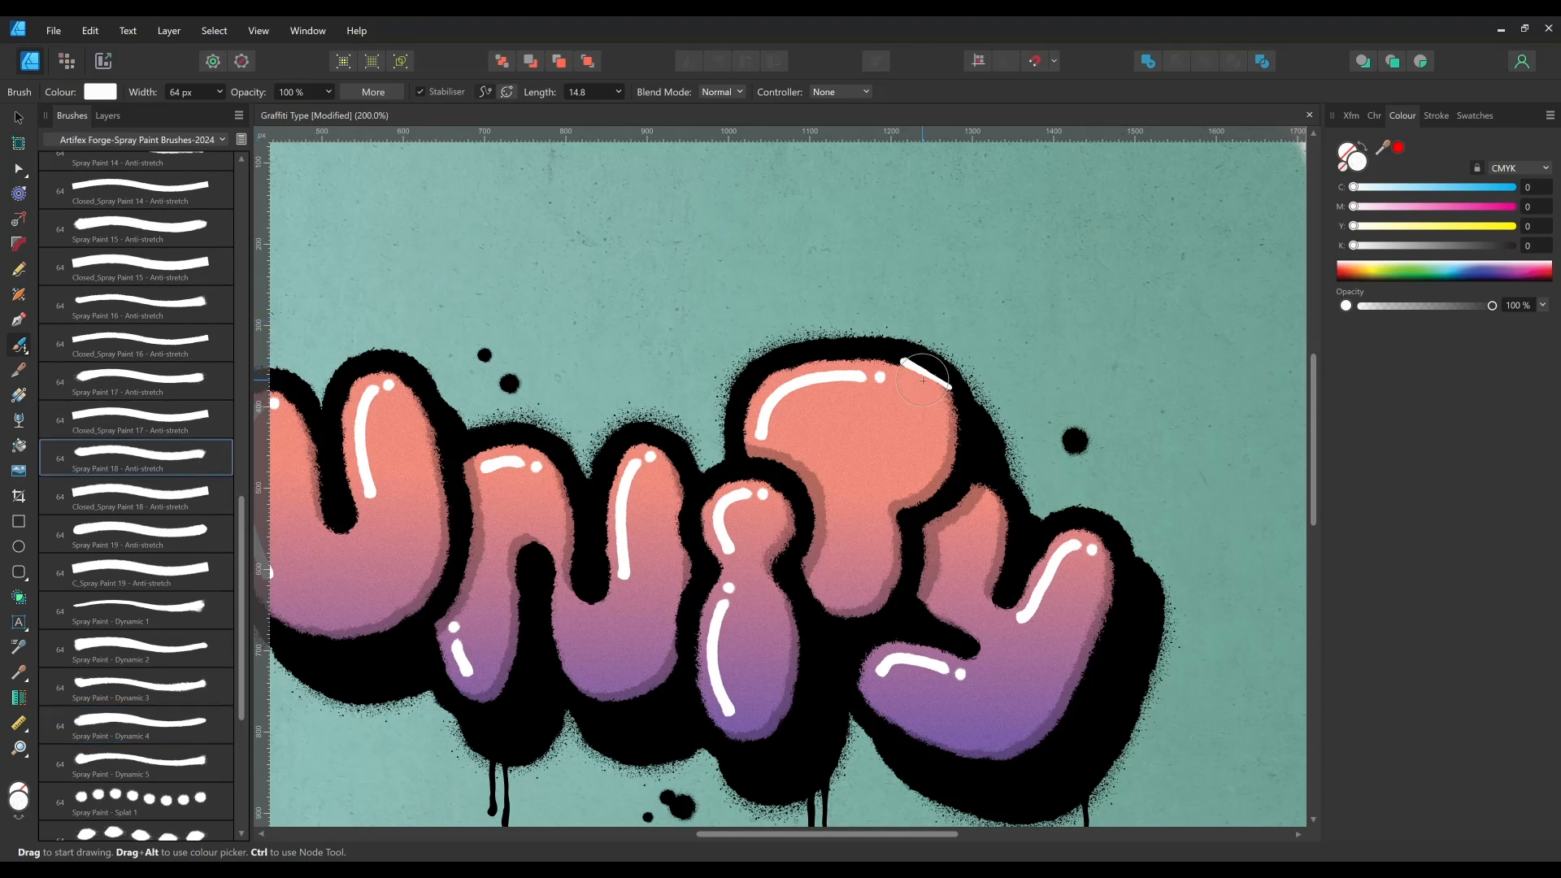
pyautogui.press('[')
pyautogui.press('[')
pyautogui.press('[')
pyautogui.press('[')
pyautogui.press('[')
pyautogui.moveTo(910, 394); pyautogui.dragTo(939, 341)
pyautogui.press('[')
pyautogui.press('[')
pyautogui.moveTo(918, 348); pyautogui.dragTo(927, 397)
# Adjust the size and angle of the star's rising diagonal stroke so the three strokes cross near their centres.
pyautogui.click(19, 168)
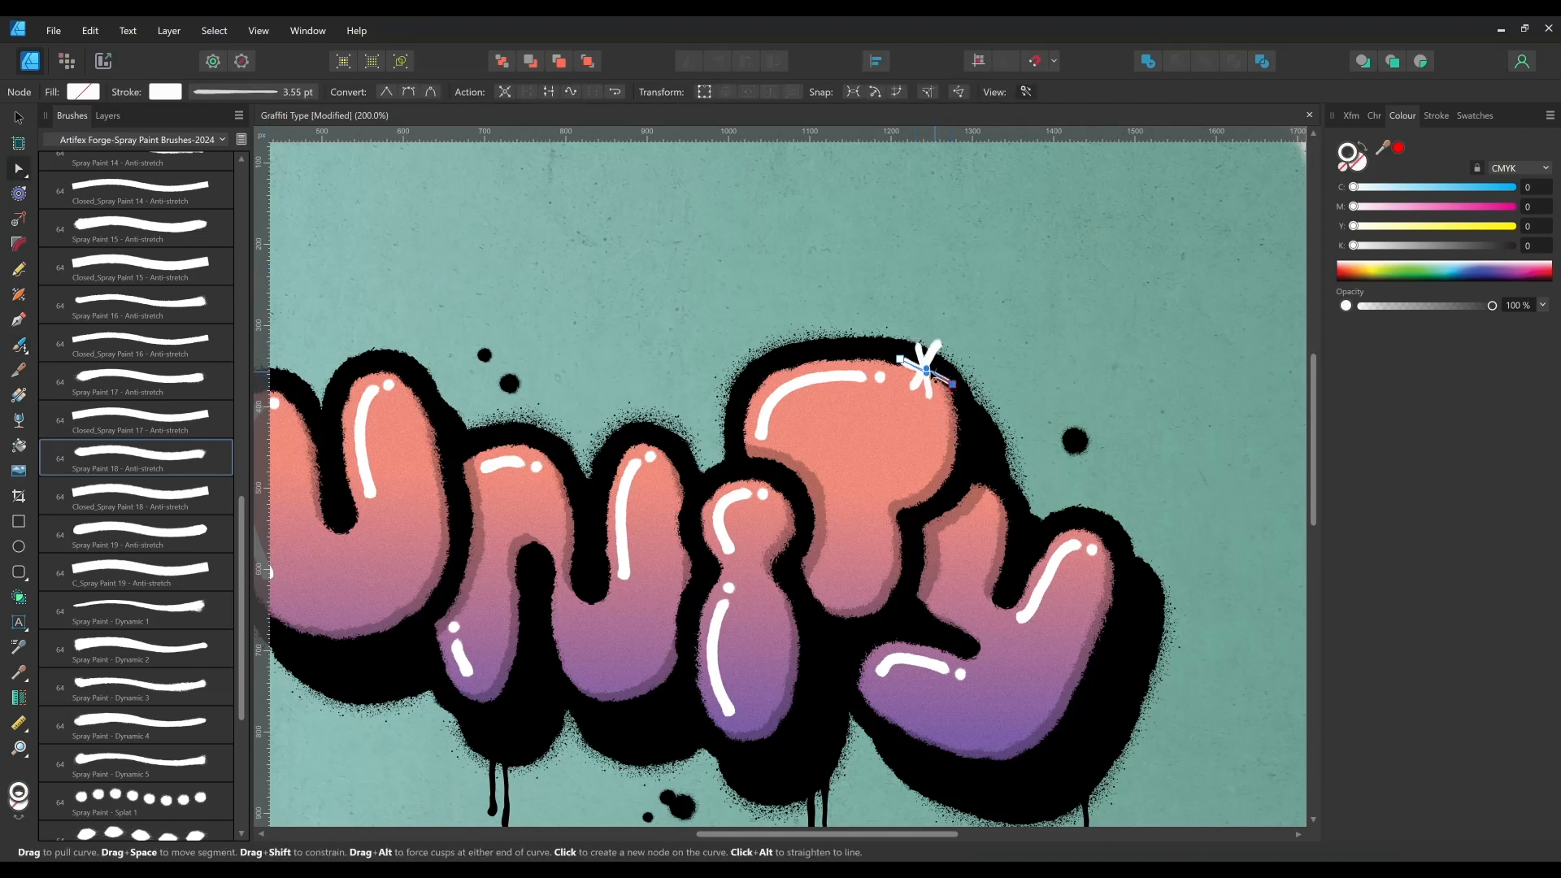
pyautogui.click(926, 376)
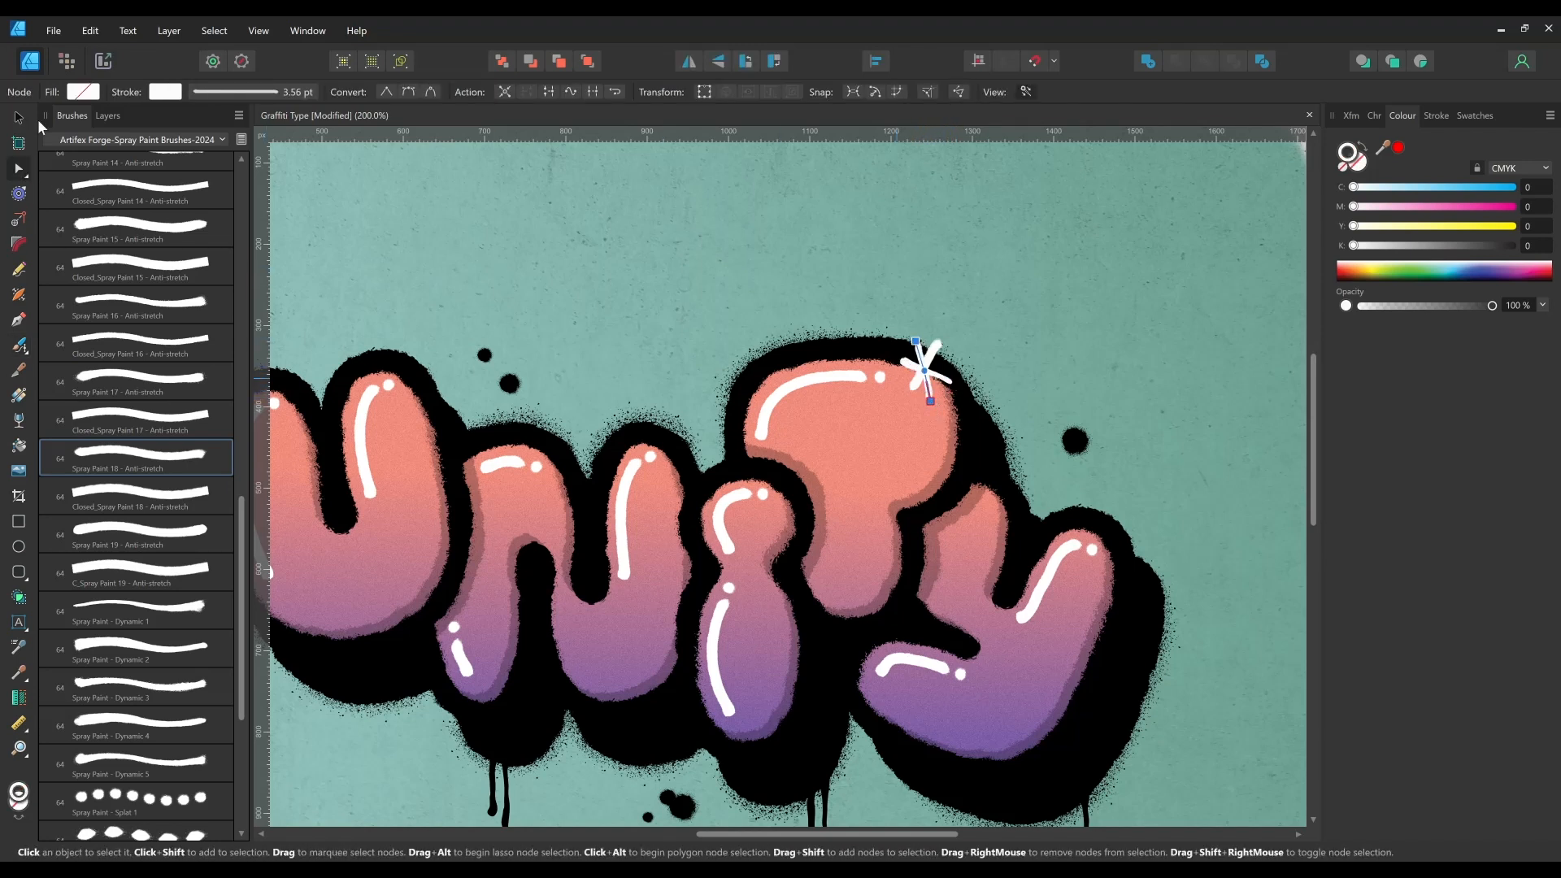
pyautogui.click(18, 117)
pyautogui.moveTo(936, 406); pyautogui.dragTo(947, 398)
pyautogui.click(938, 348)
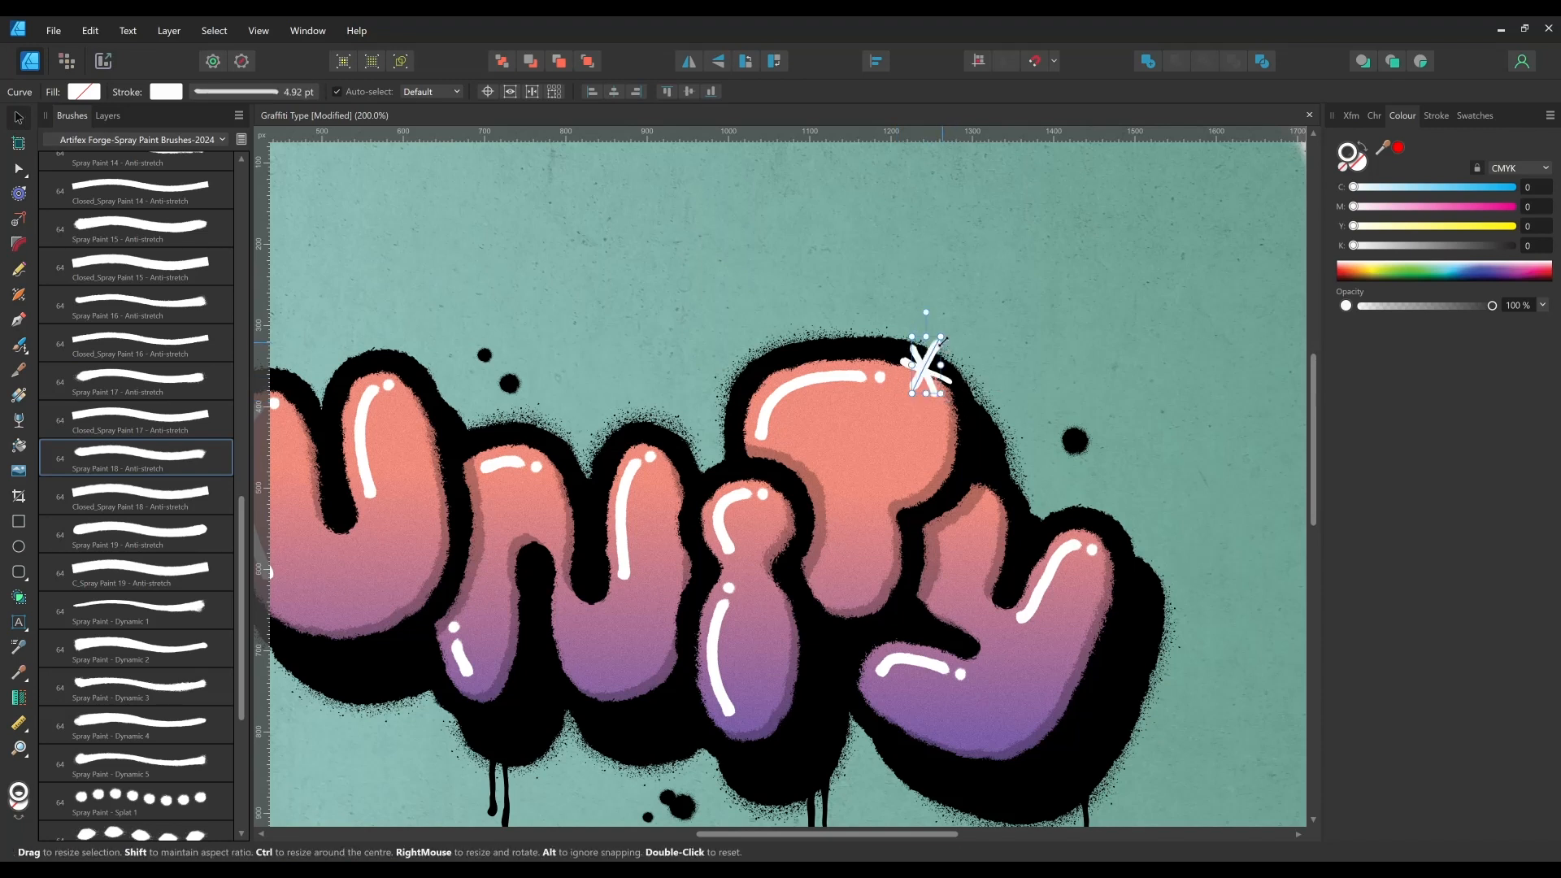
pyautogui.moveTo(946, 332); pyautogui.dragTo(916, 384)
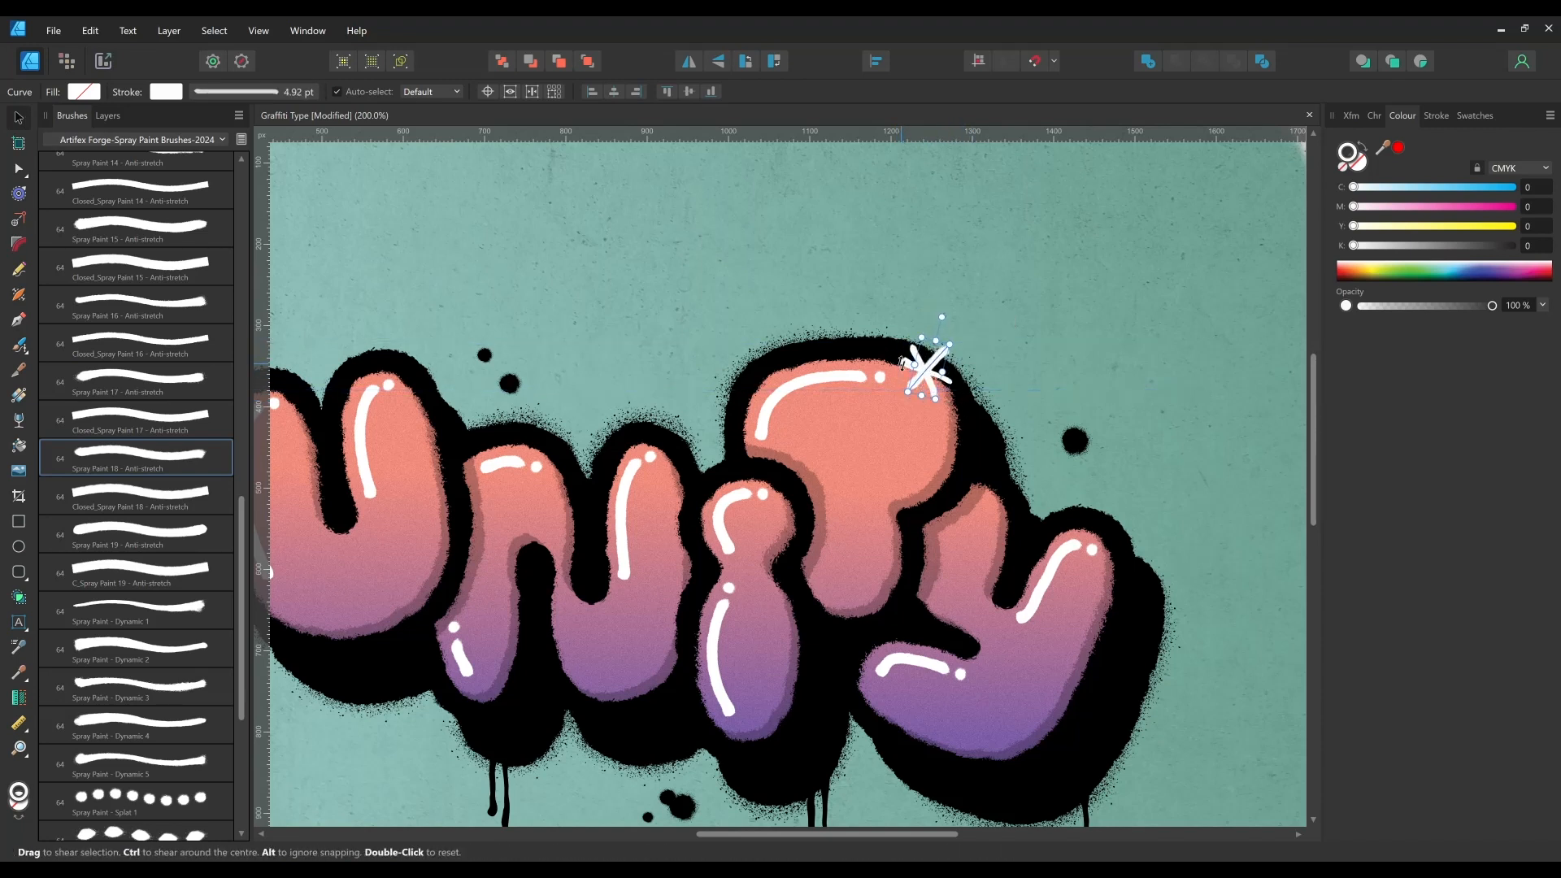
pyautogui.click(976, 353)
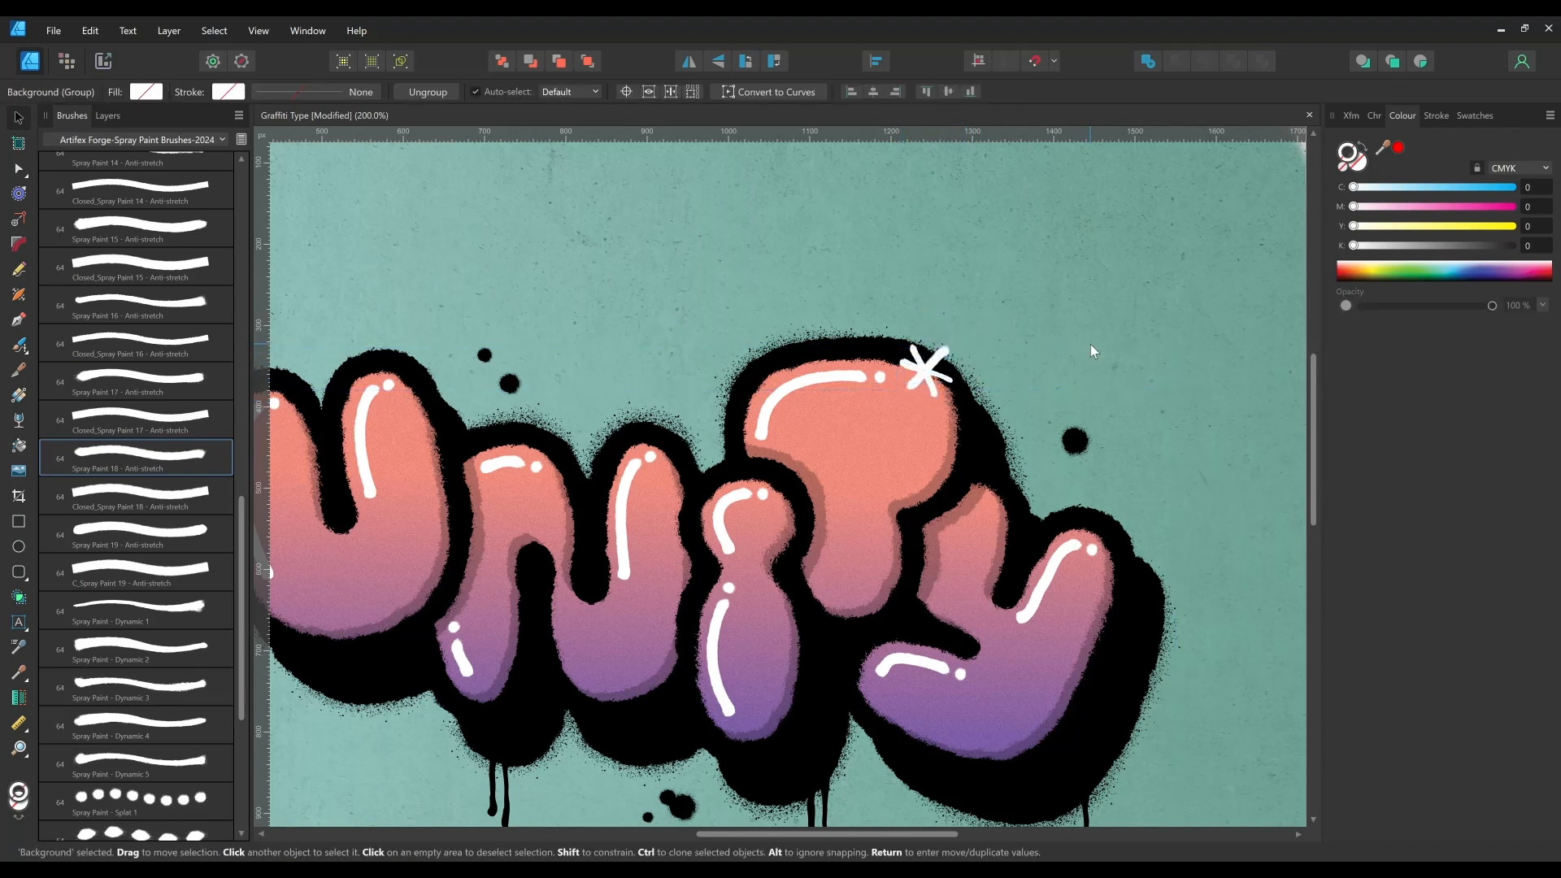
# Thin the rising diagonal stroke, refine the star's angles, and set the flattest stroke's width to 3.18 pt.
pyautogui.click(935, 365)
pyautogui.click(1436, 115)
pyautogui.moveTo(1419, 165); pyautogui.dragTo(1407, 166)
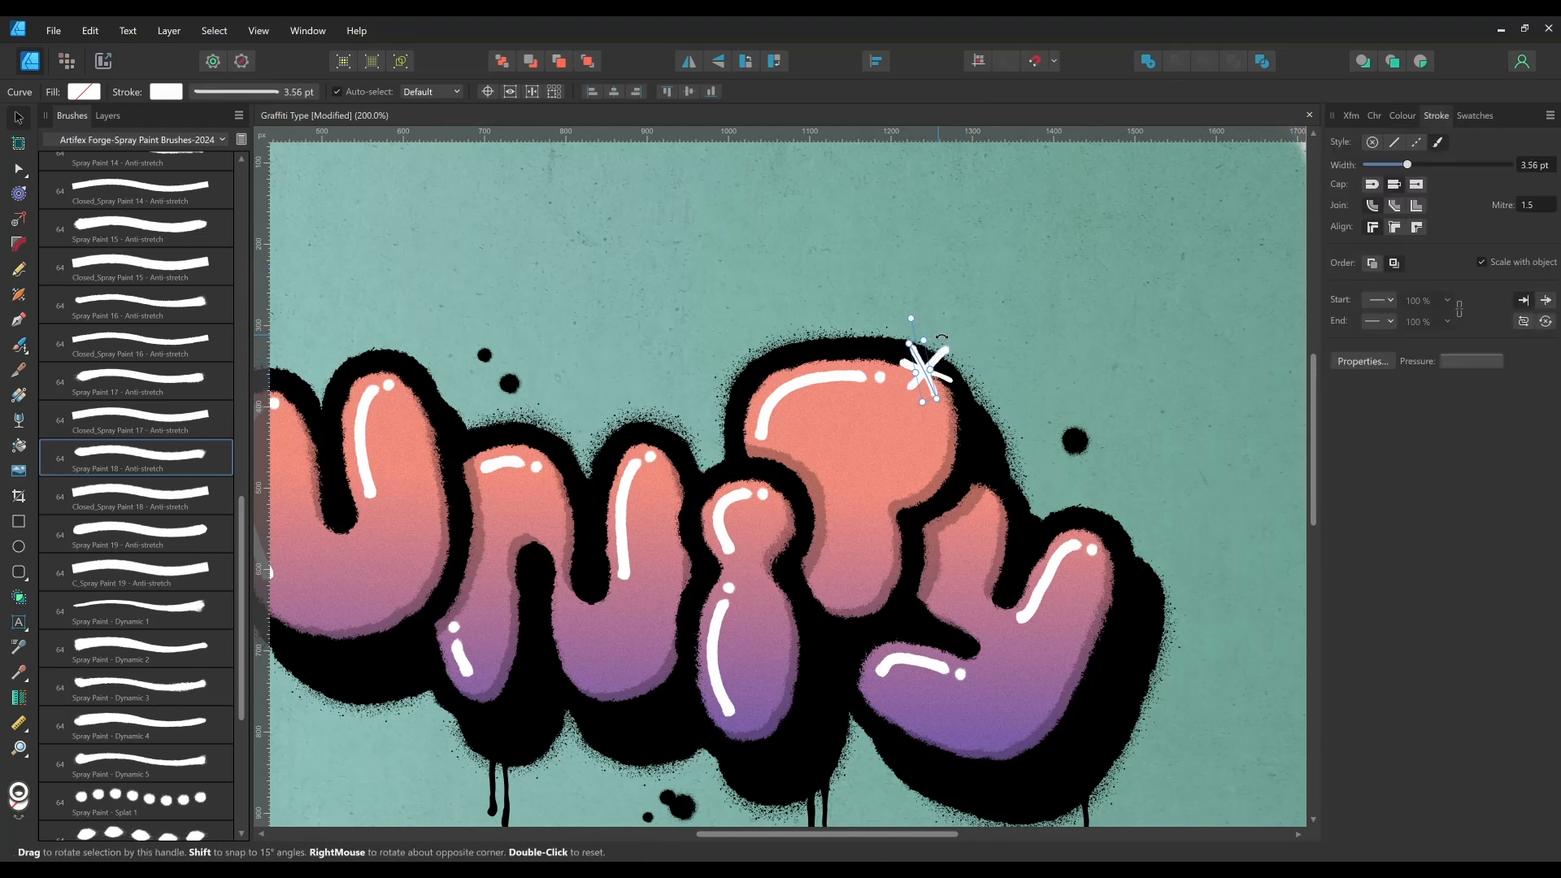
pyautogui.moveTo(941, 337); pyautogui.dragTo(946, 379)
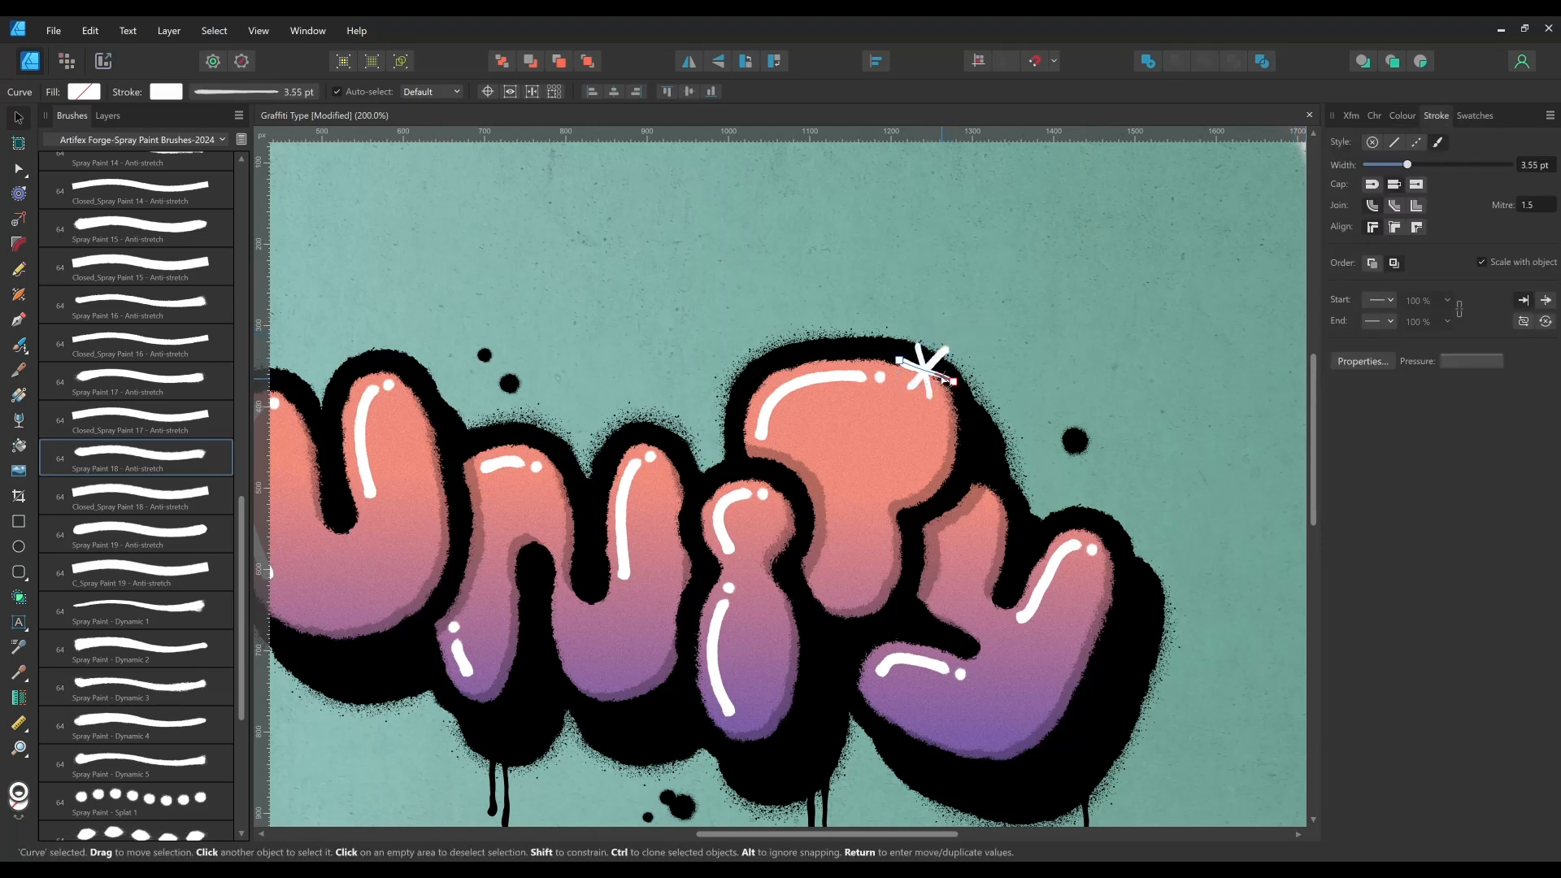
pyautogui.press('a')
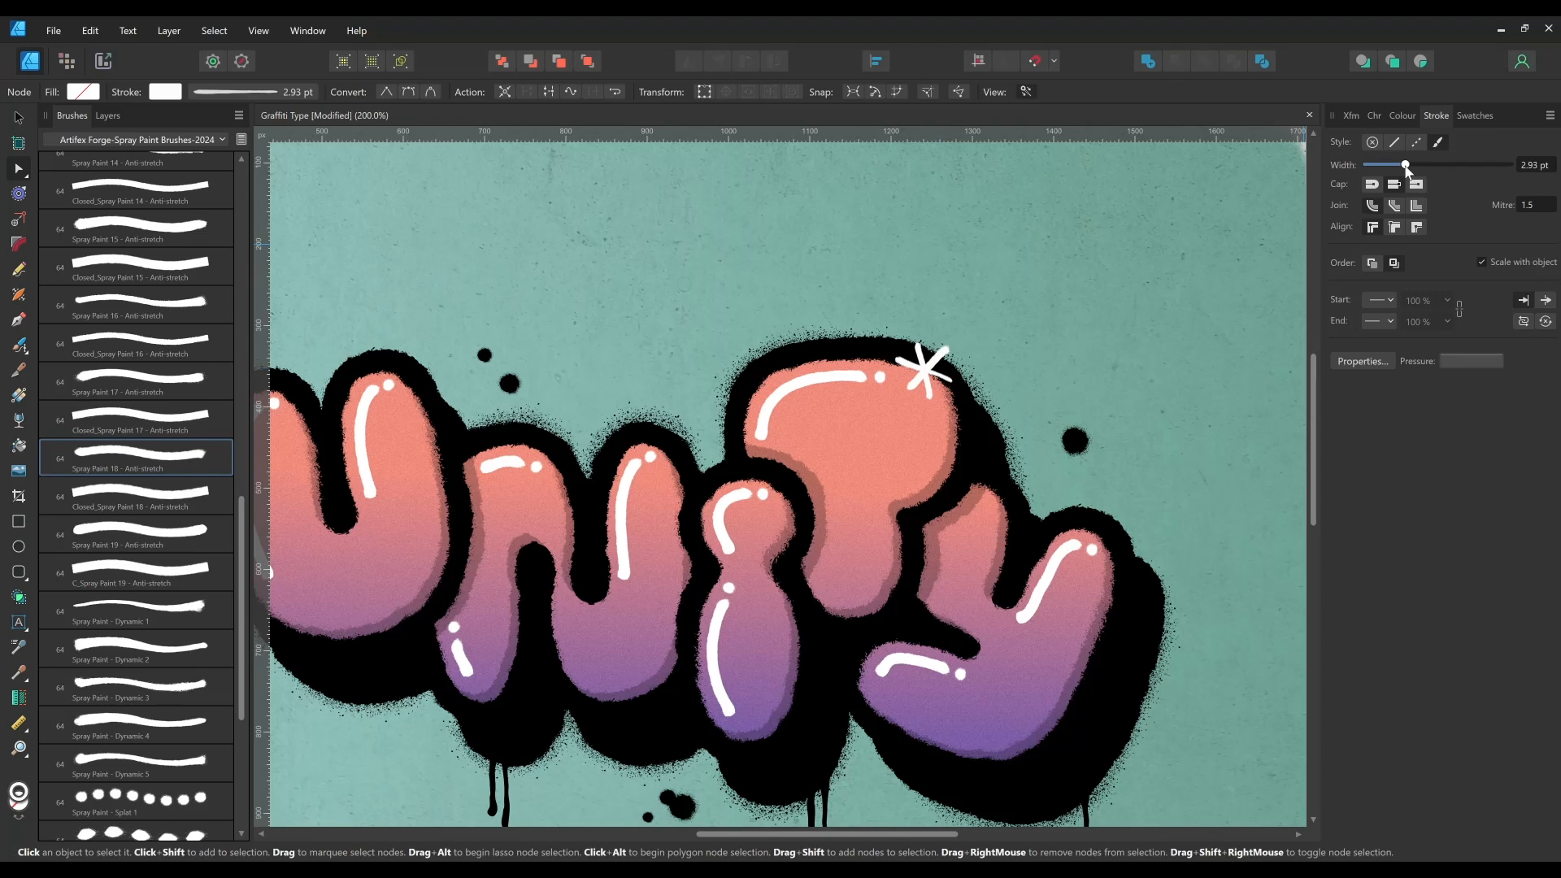
pyautogui.moveTo(1408, 165); pyautogui.dragTo(1408, 168)
pyautogui.click(18, 117)
# Group the three star strokes and name the group star.
pyautogui.click(107, 116)
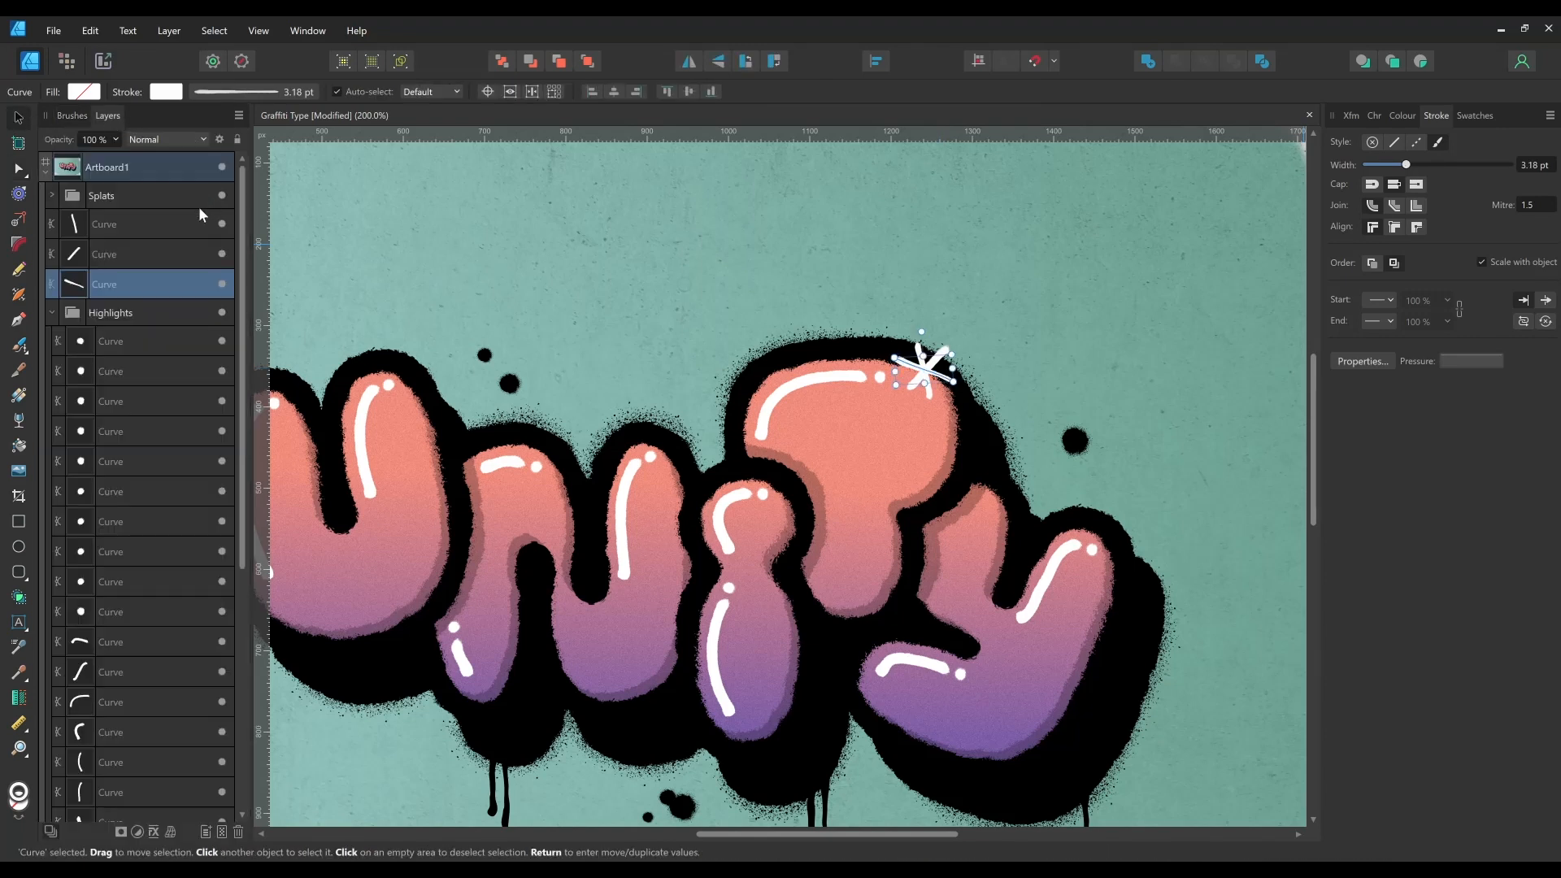
pyautogui.keyDown('shift'); pyautogui.click(171, 232); pyautogui.keyUp('shift')
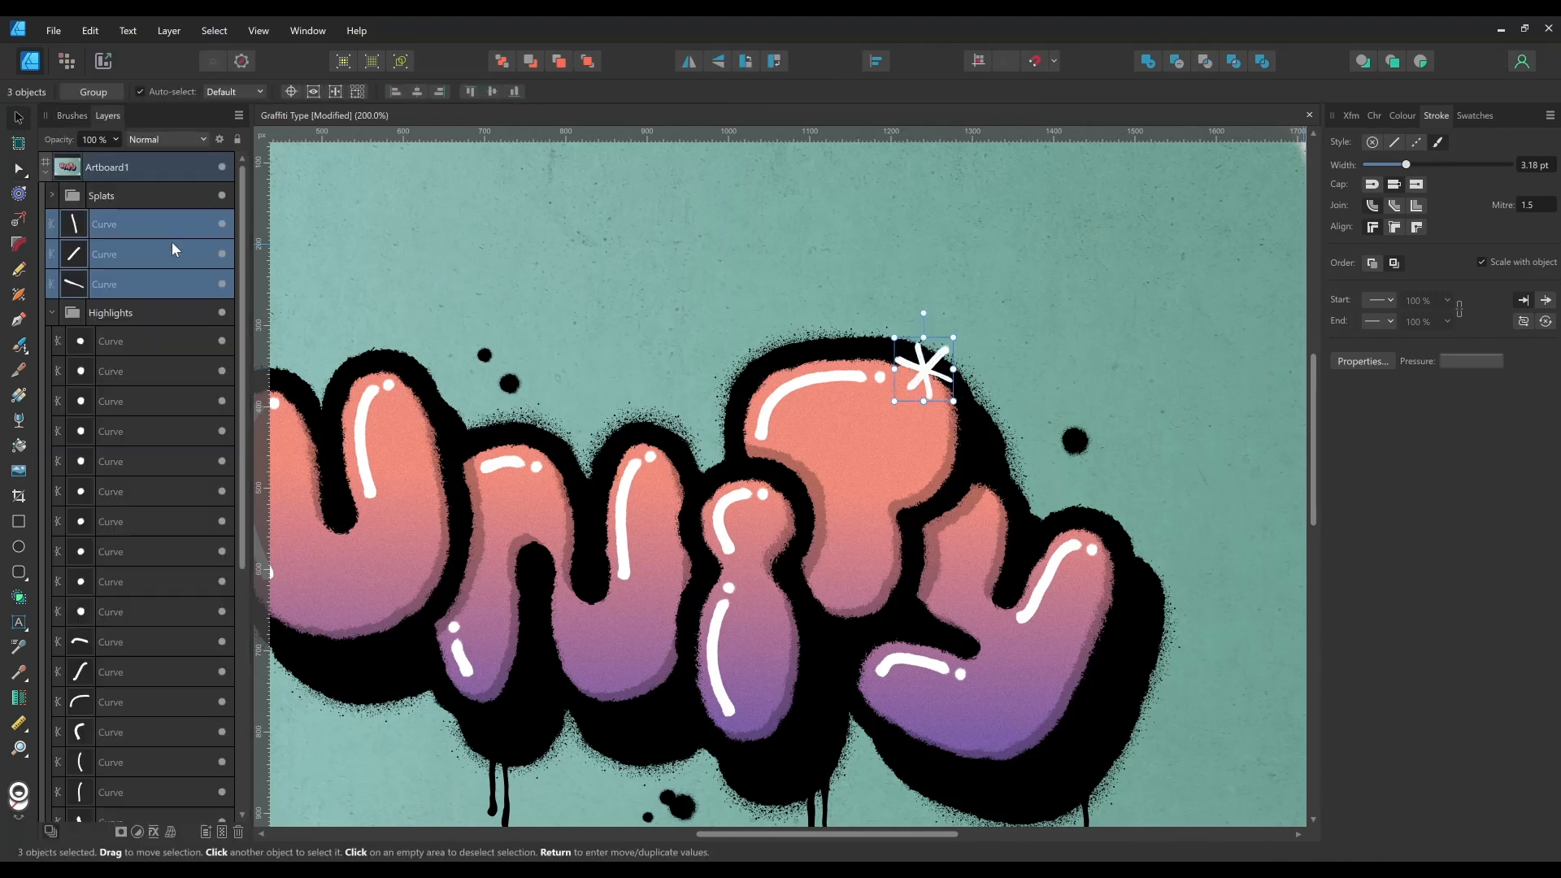
pyautogui.hotkey('ctrl', 'g')
pyautogui.doubleClick(105, 195)
pyautogui.write('star')
pyautogui.press('Return')
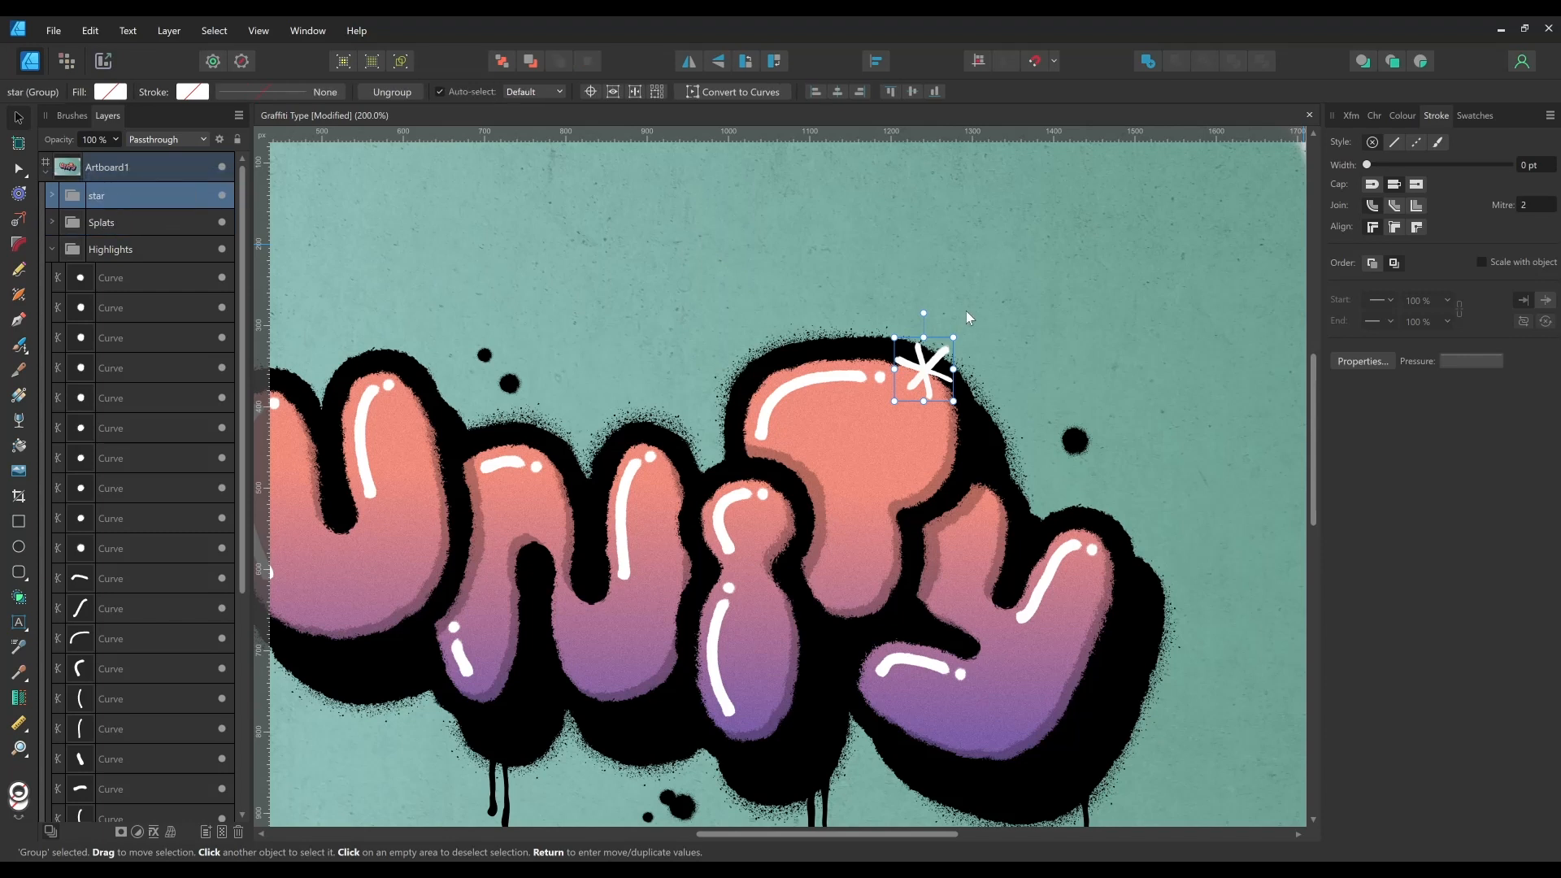
# Rotate the star group slightly clockwise at the T's upper-right edge and deselect it.
pyautogui.moveTo(924, 312); pyautogui.dragTo(939, 314)
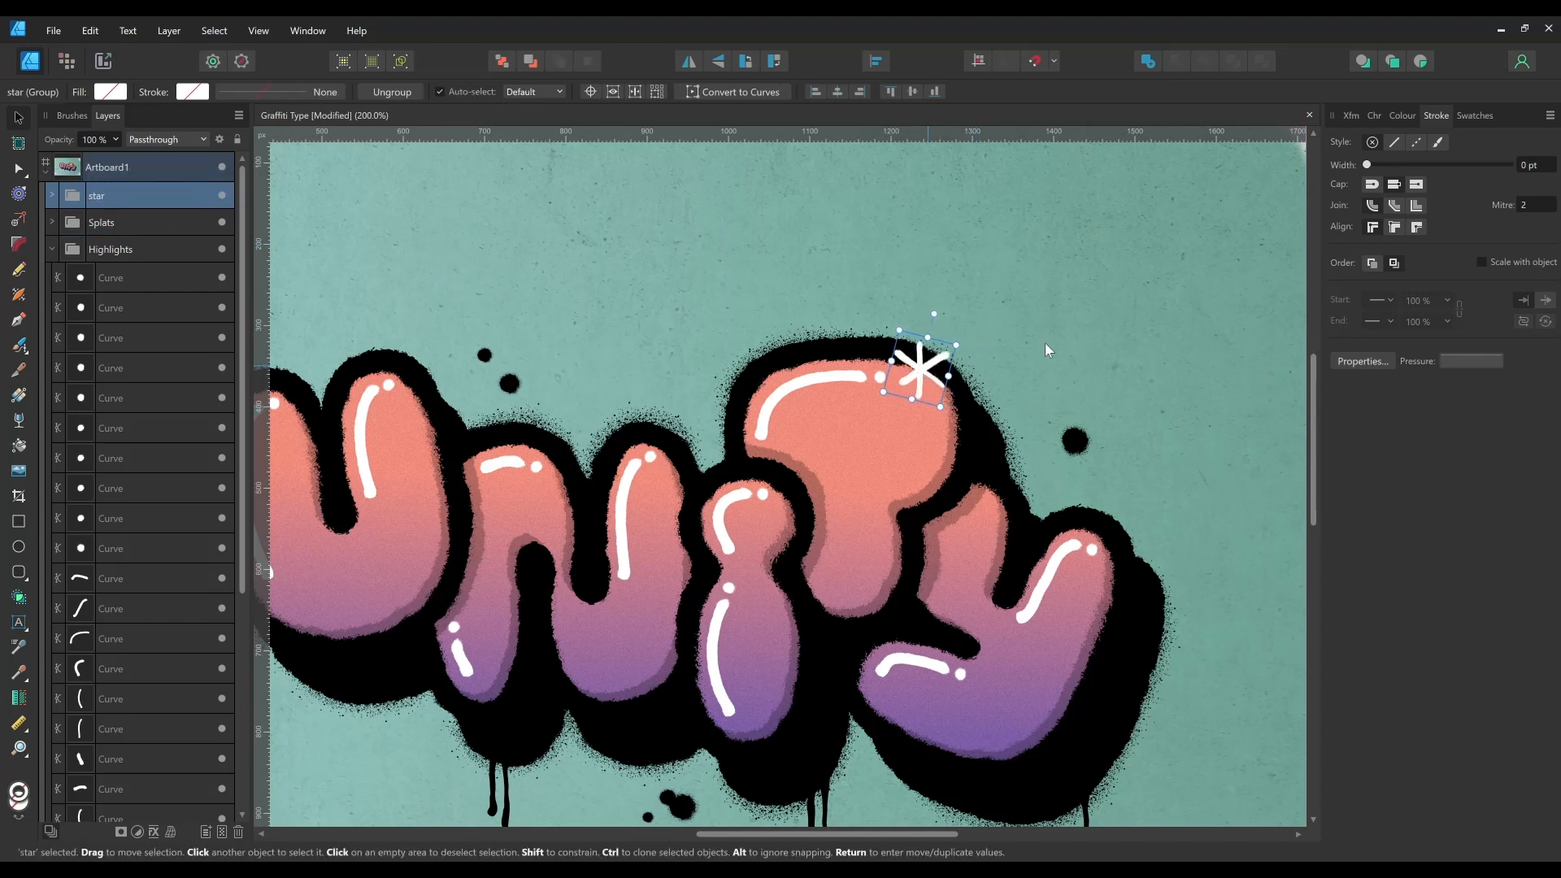
pyautogui.click(1086, 342)
pyautogui.hotkey('ctrl', '-')
pyautogui.hotkey('ctrl', '-')
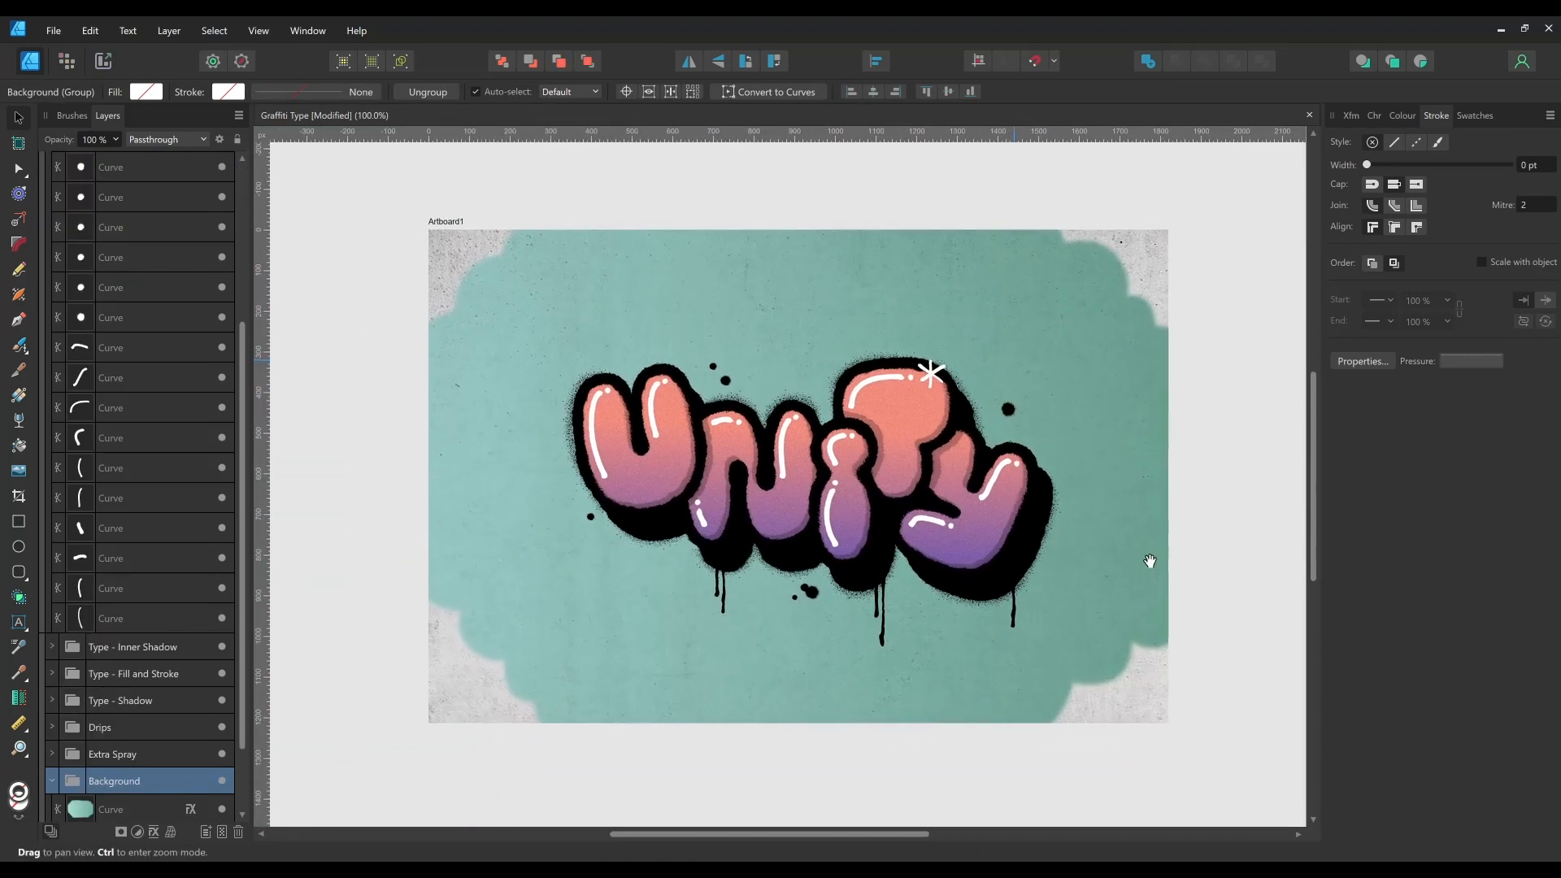